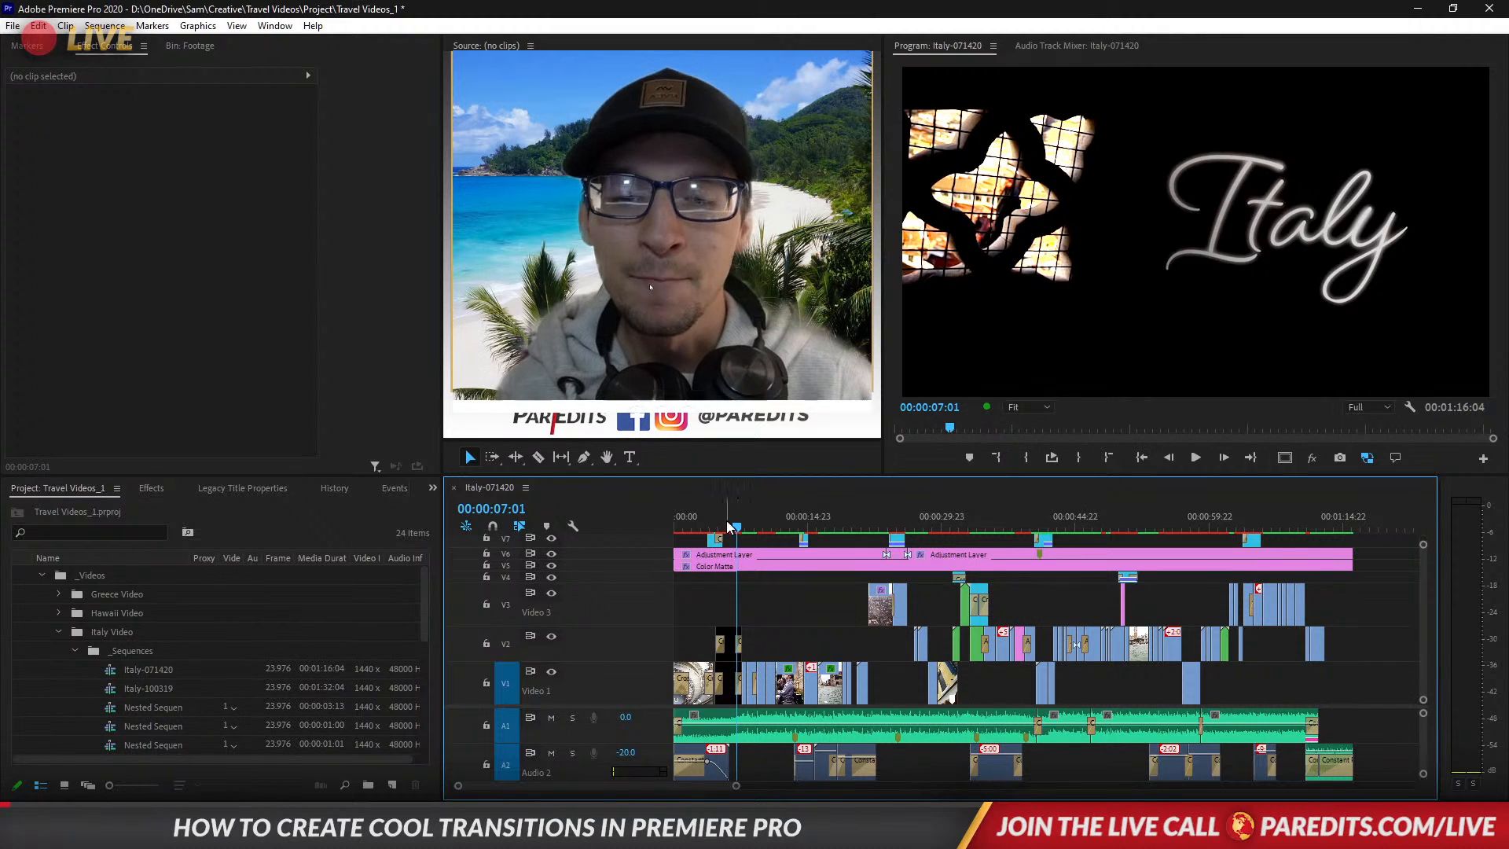
Duplicate the adjacent V3 clips MAH02644.MP4 and MAH02836.MP4 into empty space past the sequence end, starting at about 00:01:19:06.
drag(730, 527, 724, 526)
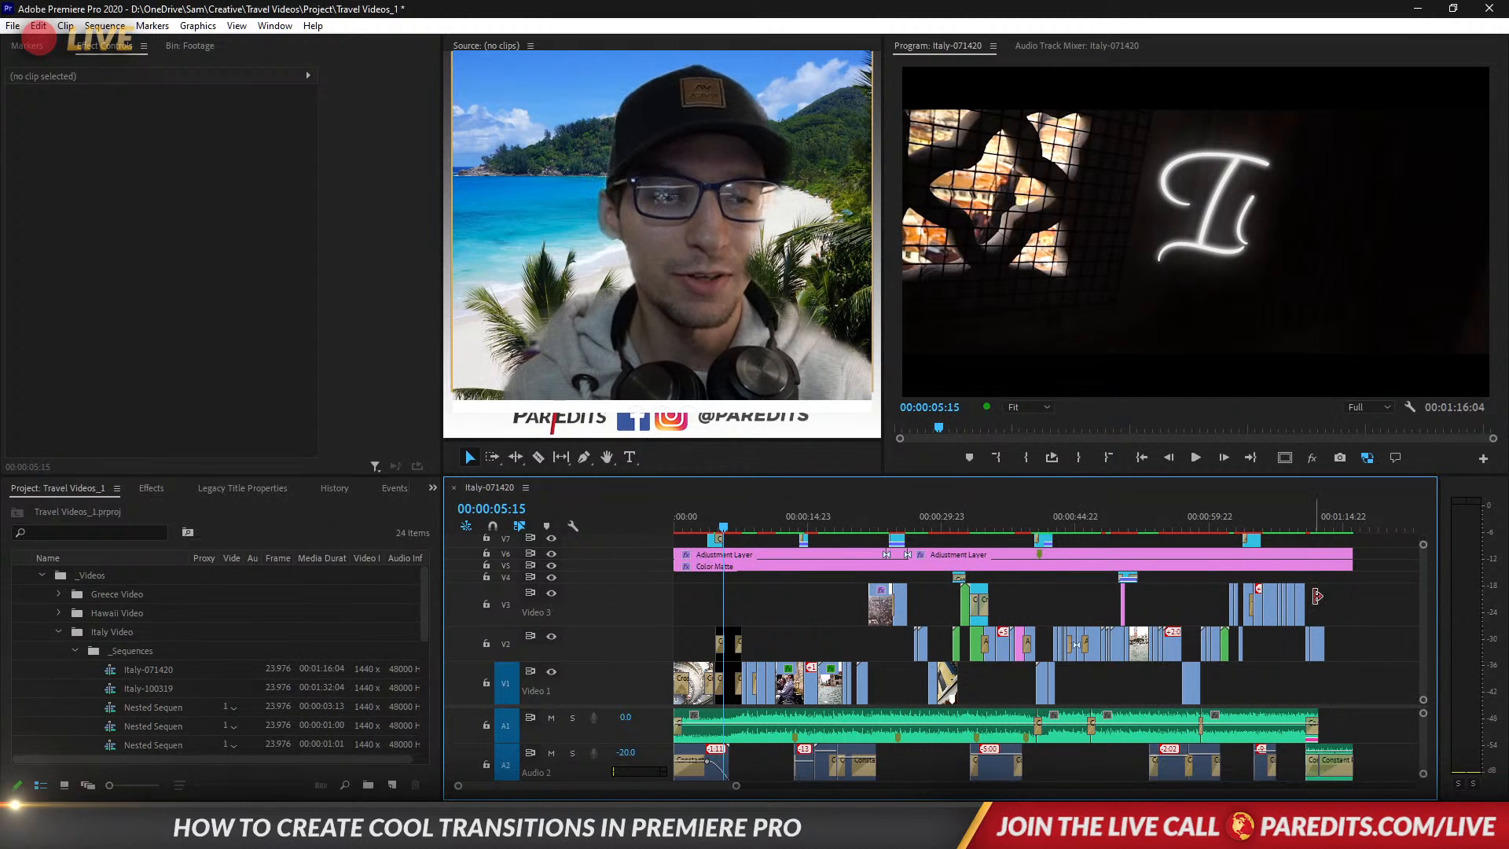
drag(1320, 599, 1394, 614)
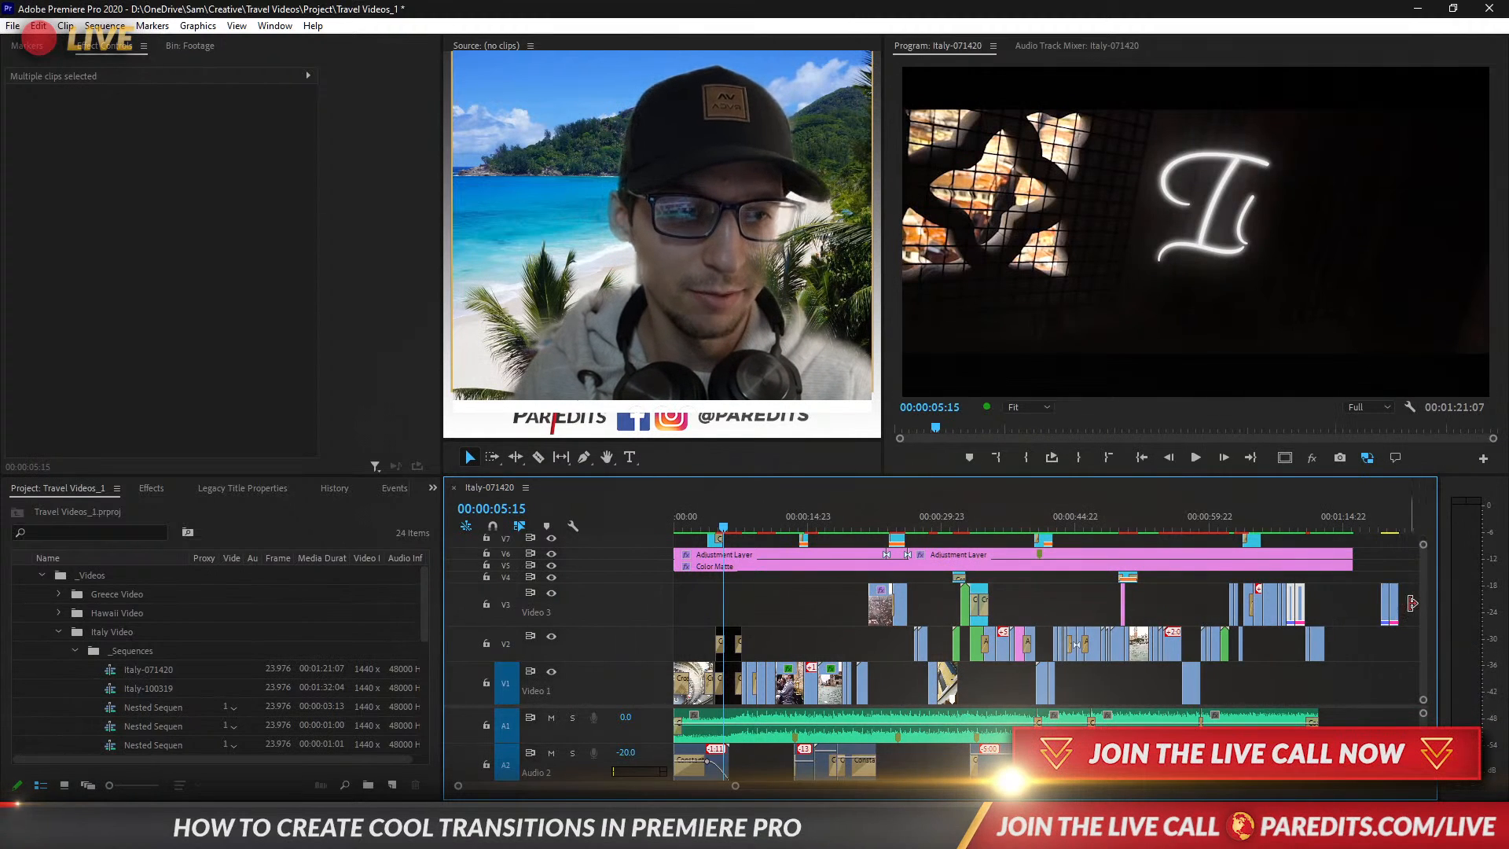
click(1385, 525)
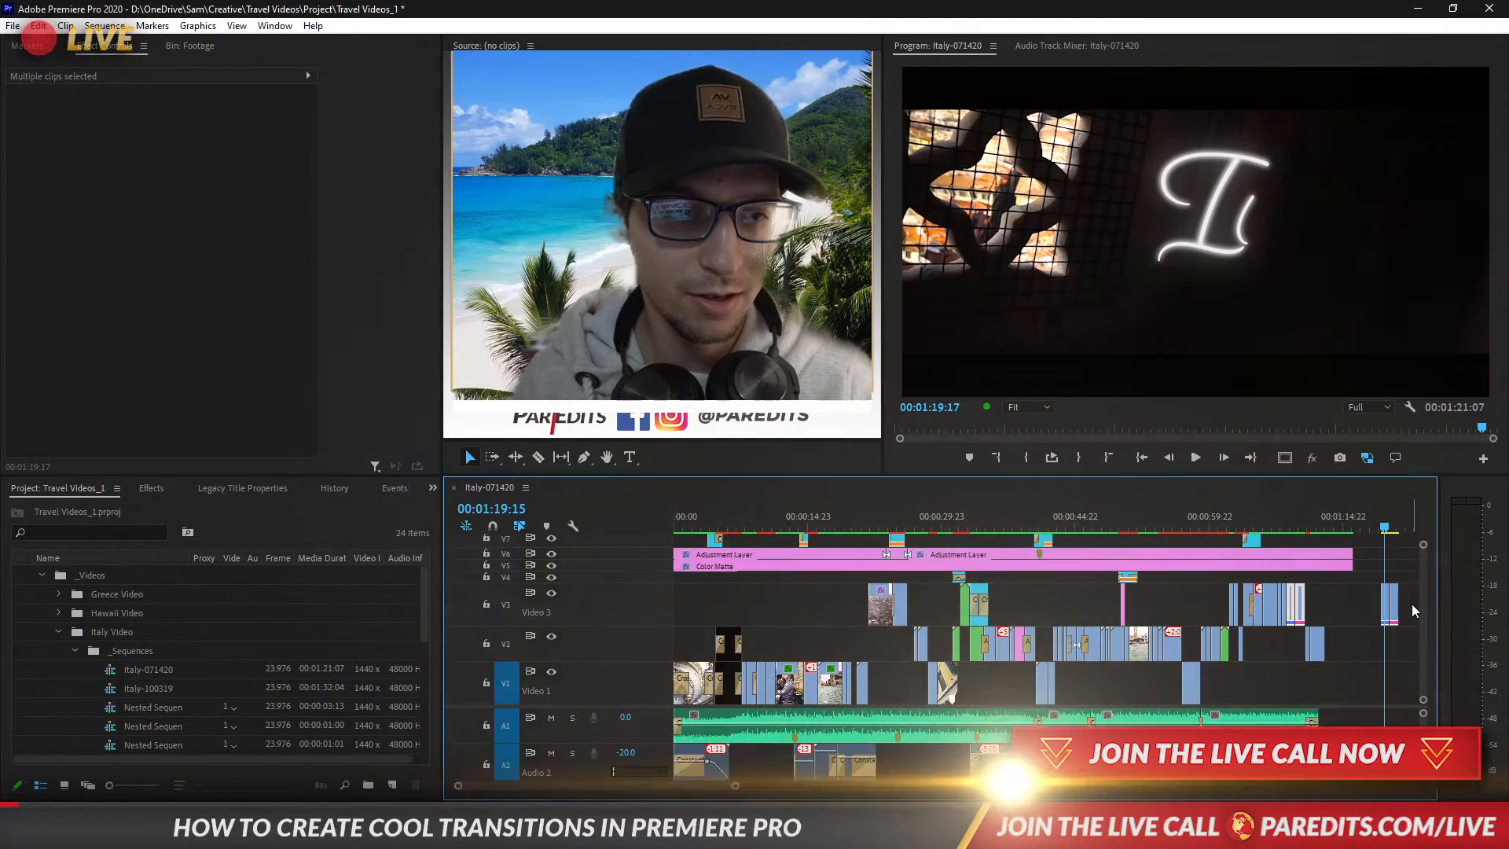
scroll(1413, 605, up, 1)
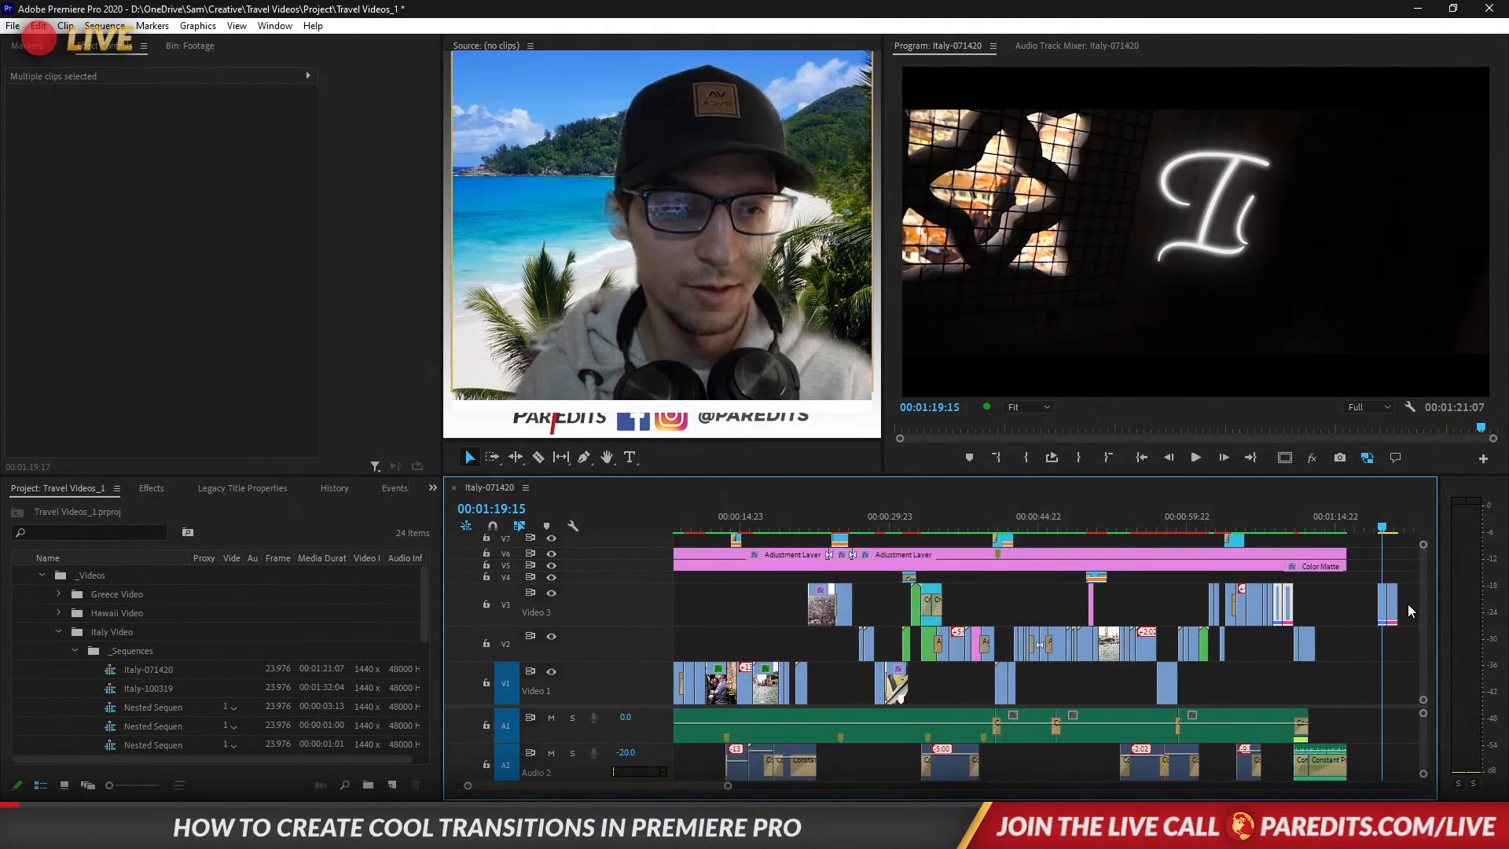
scroll(1408, 604, up, 2)
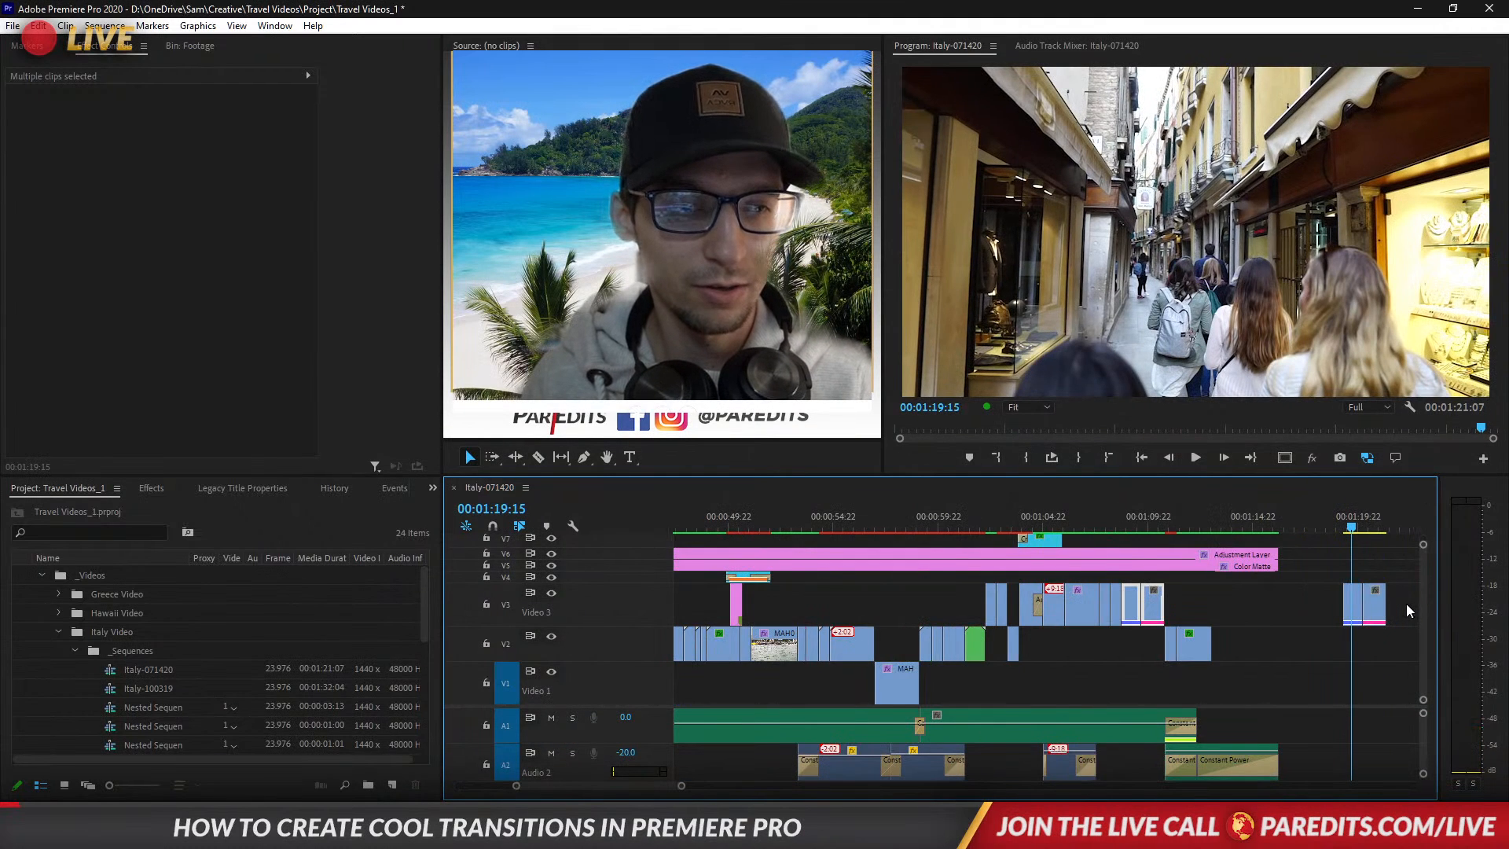
scroll(1407, 603, up, 3)
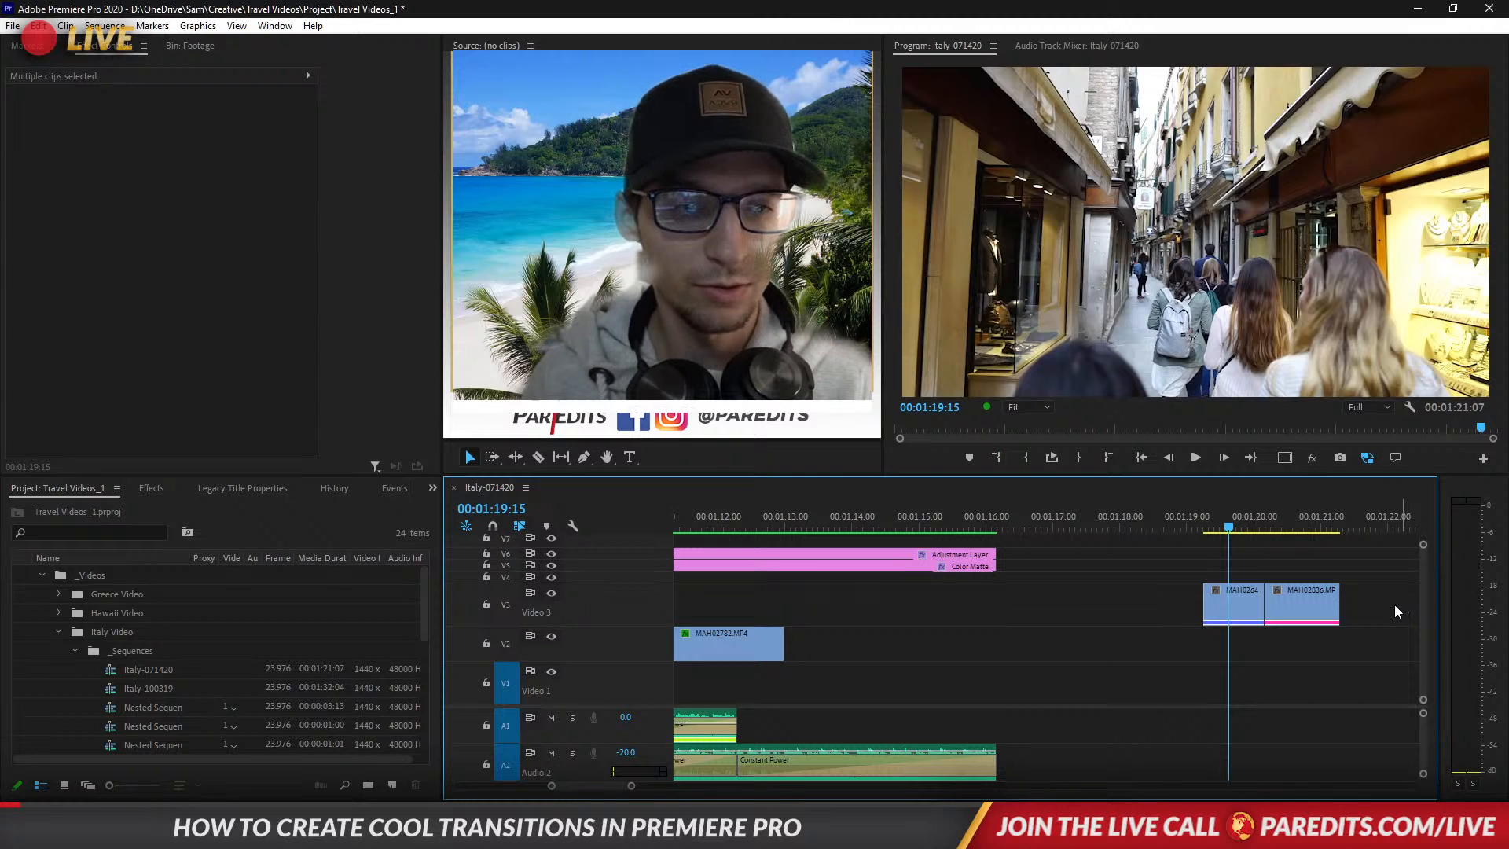
scroll(1395, 605, up, 1)
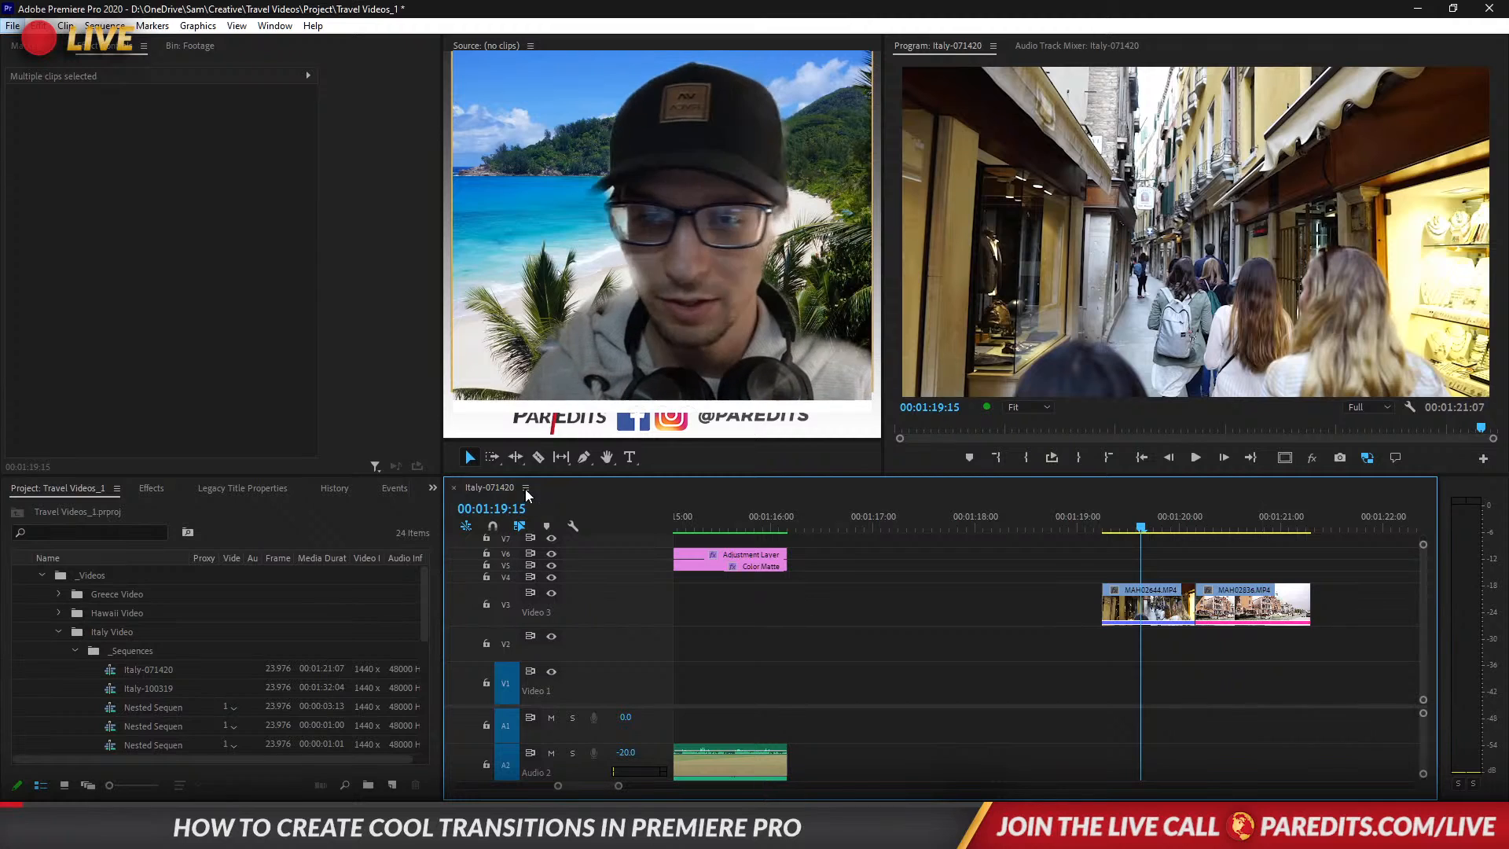
click(573, 526)
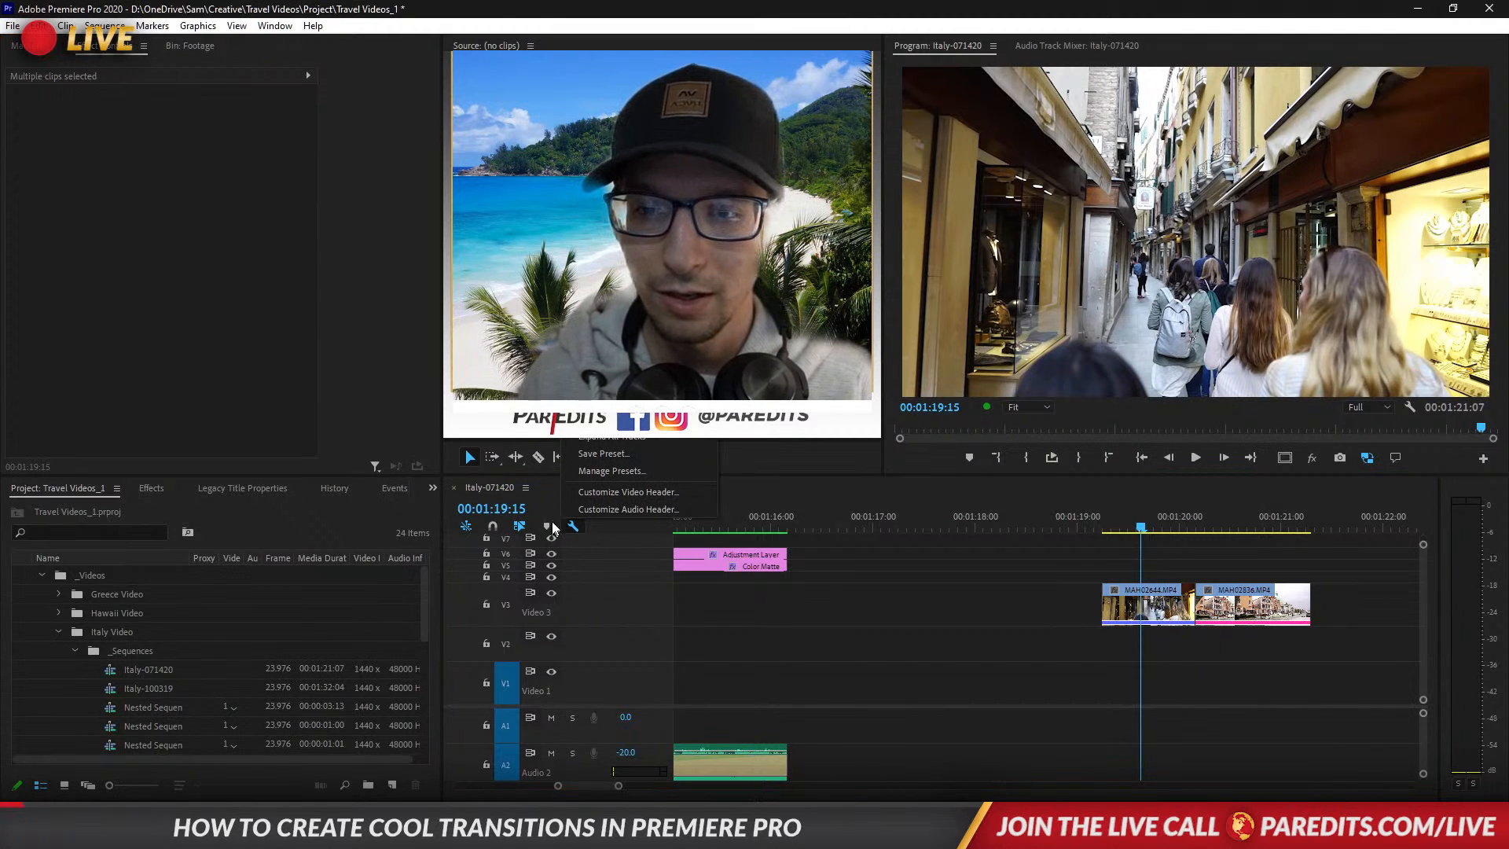
click(544, 498)
click(526, 488)
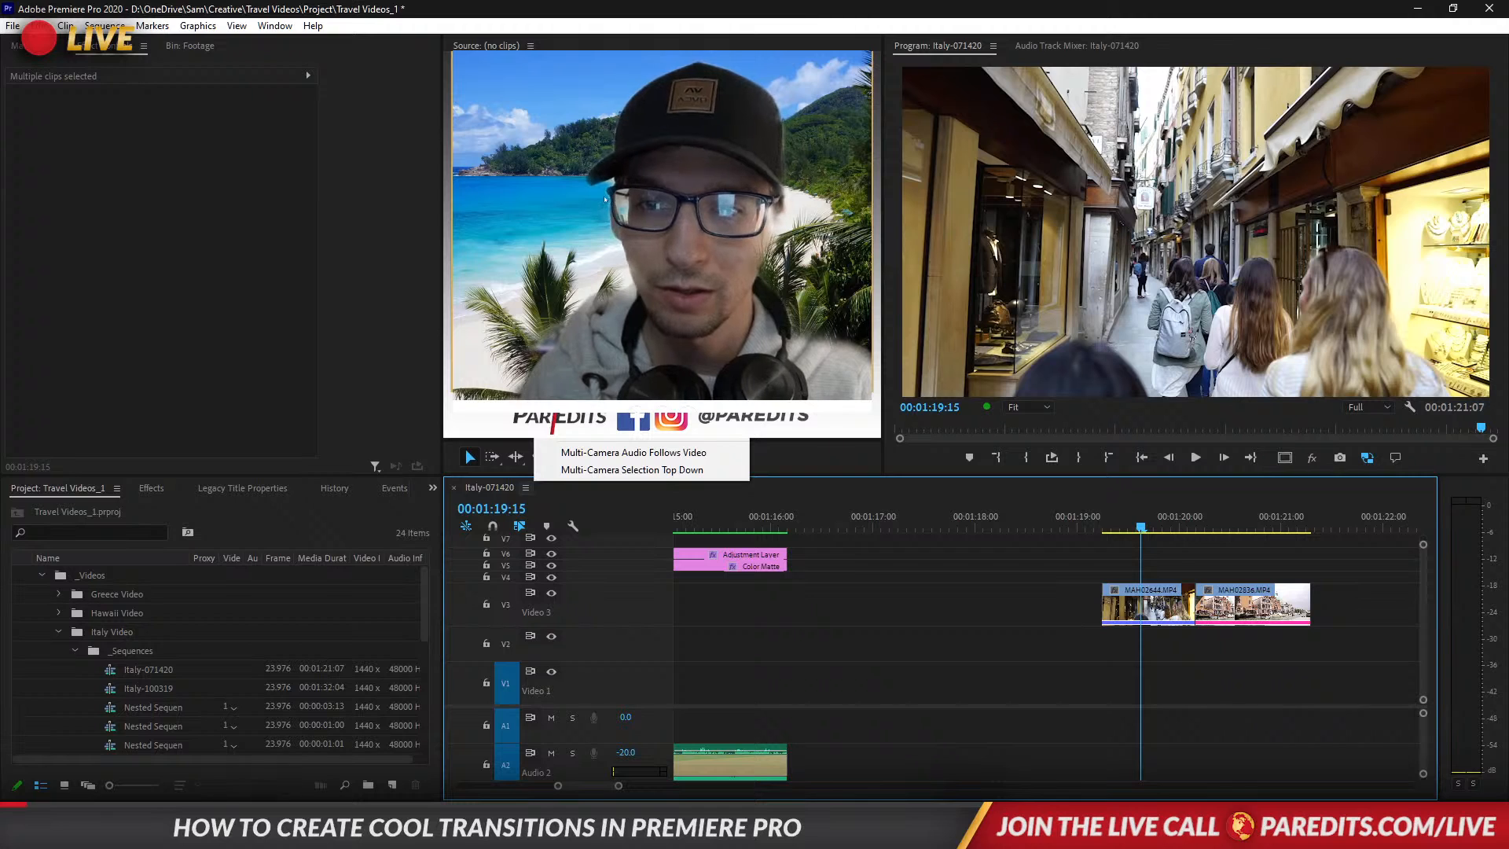
click(931, 569)
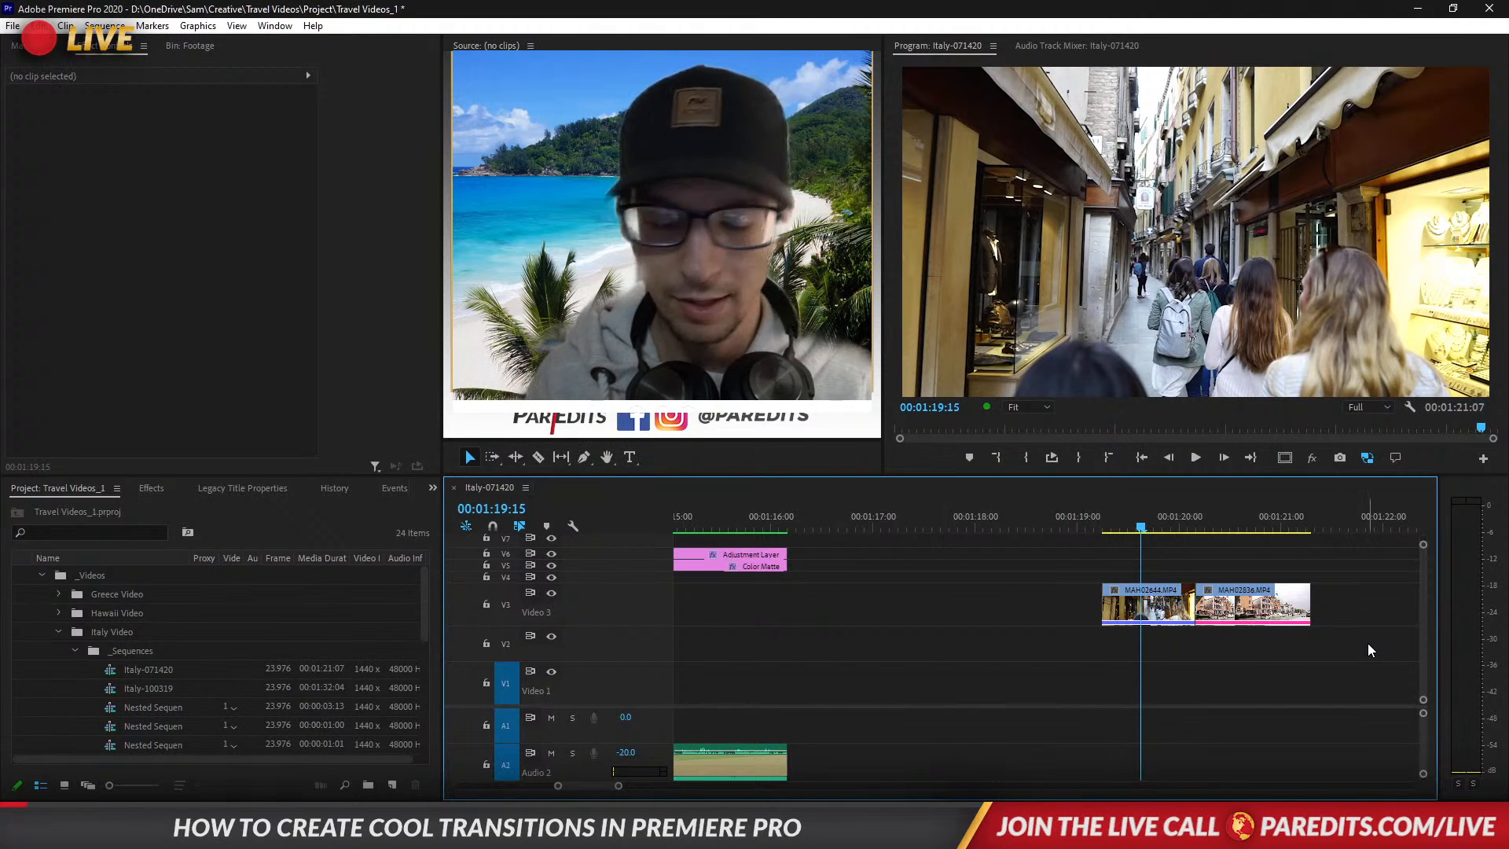
Play the two duplicated clips from 00:01:19:06 and scrub across the cut between them to review it.
alt+scroll(1368, 646, up, 2)
alt+scroll(1368, 643, up, 1)
click(921, 519)
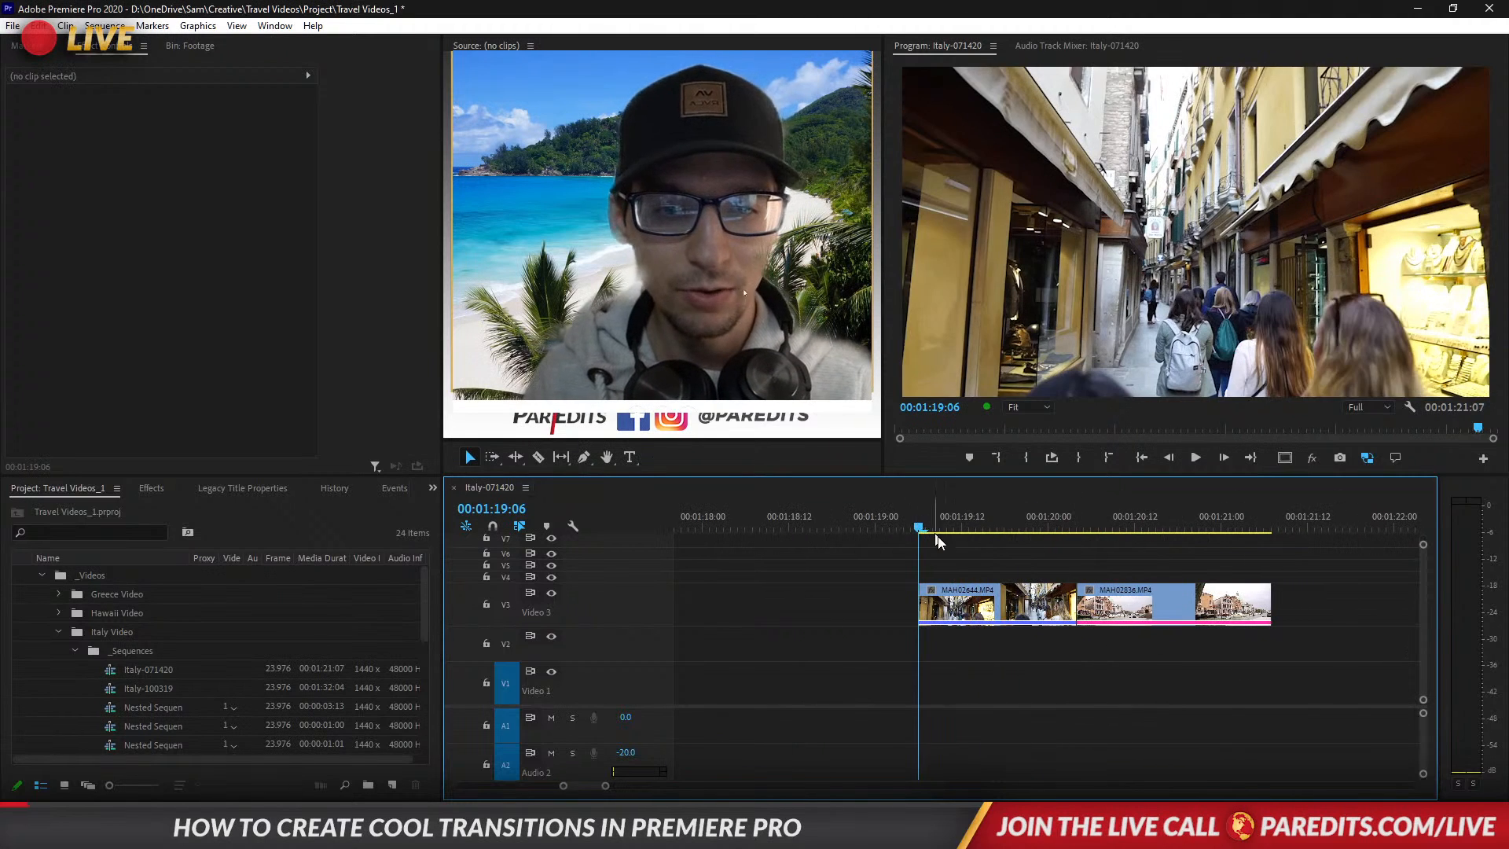
key(space)
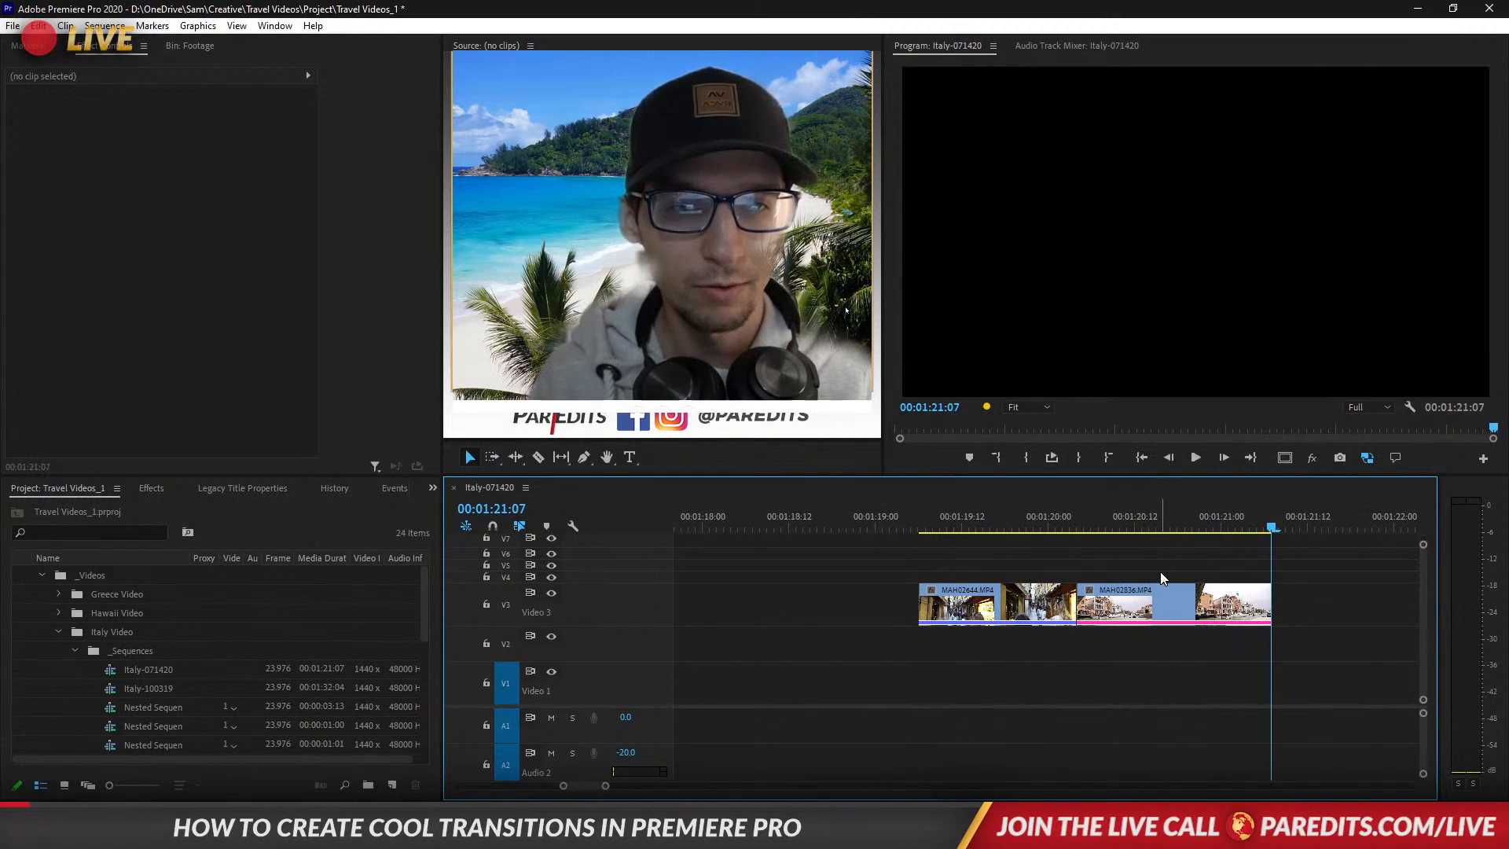
drag(1039, 531, 1149, 531)
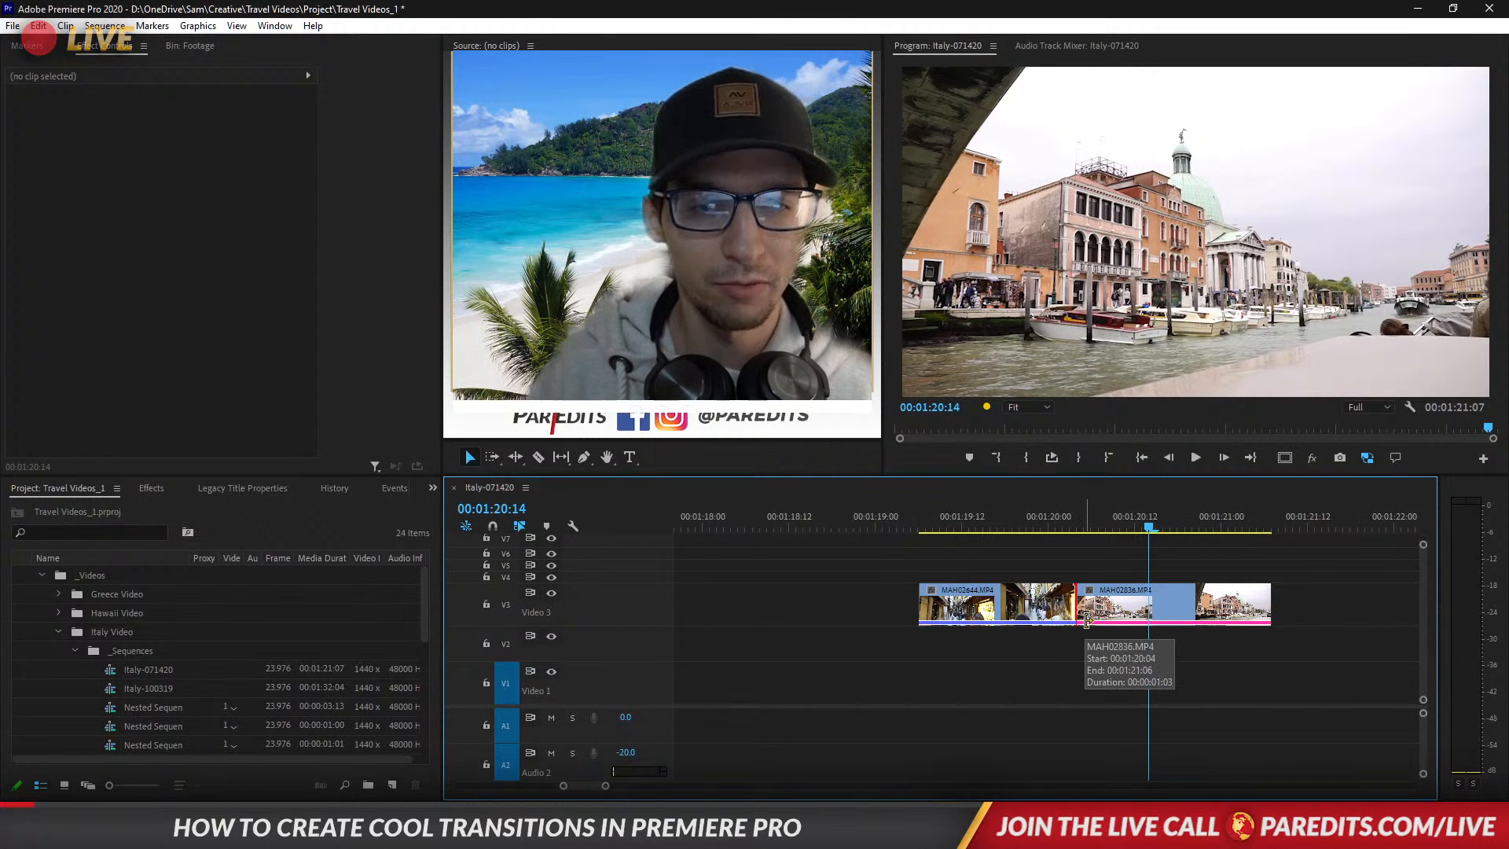
Apply the default Cross Dissolve at the cut between the two duplicated clips and preview the blend.
key(ctrl+d)
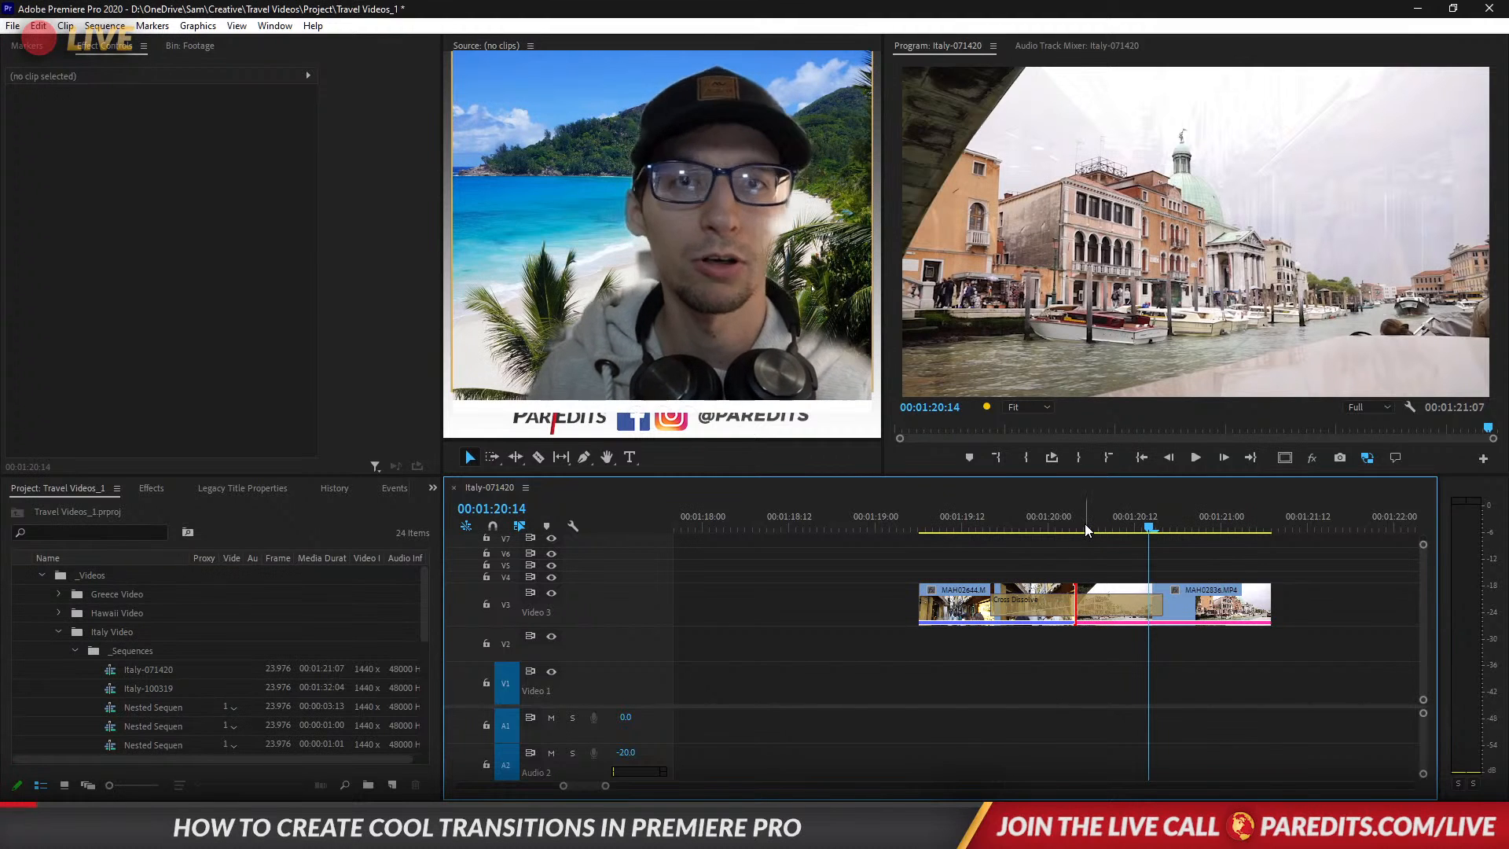
drag(1086, 529, 922, 533)
key(space)
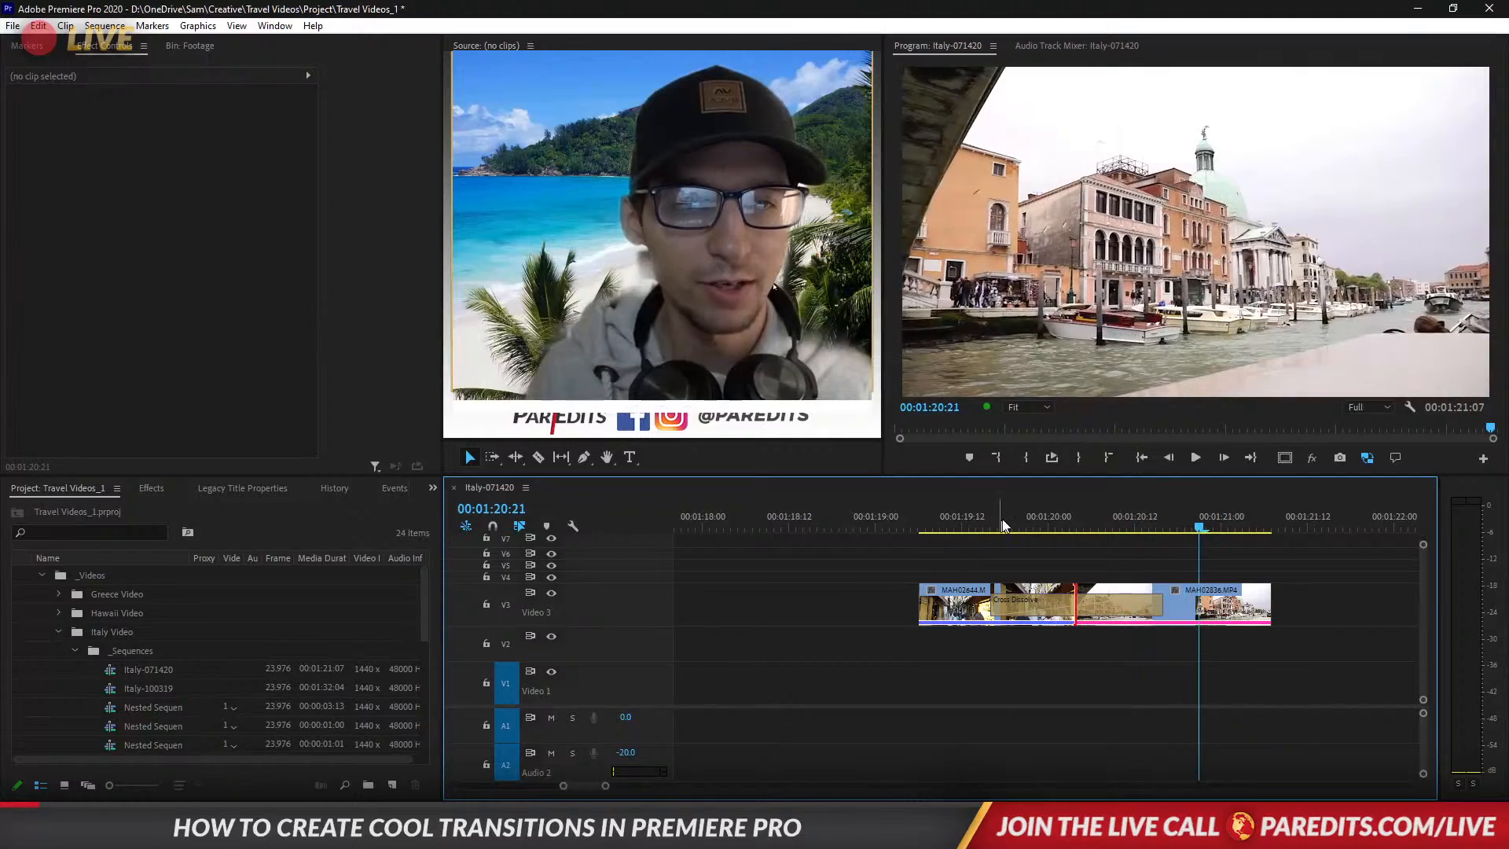
drag(967, 529, 1081, 512)
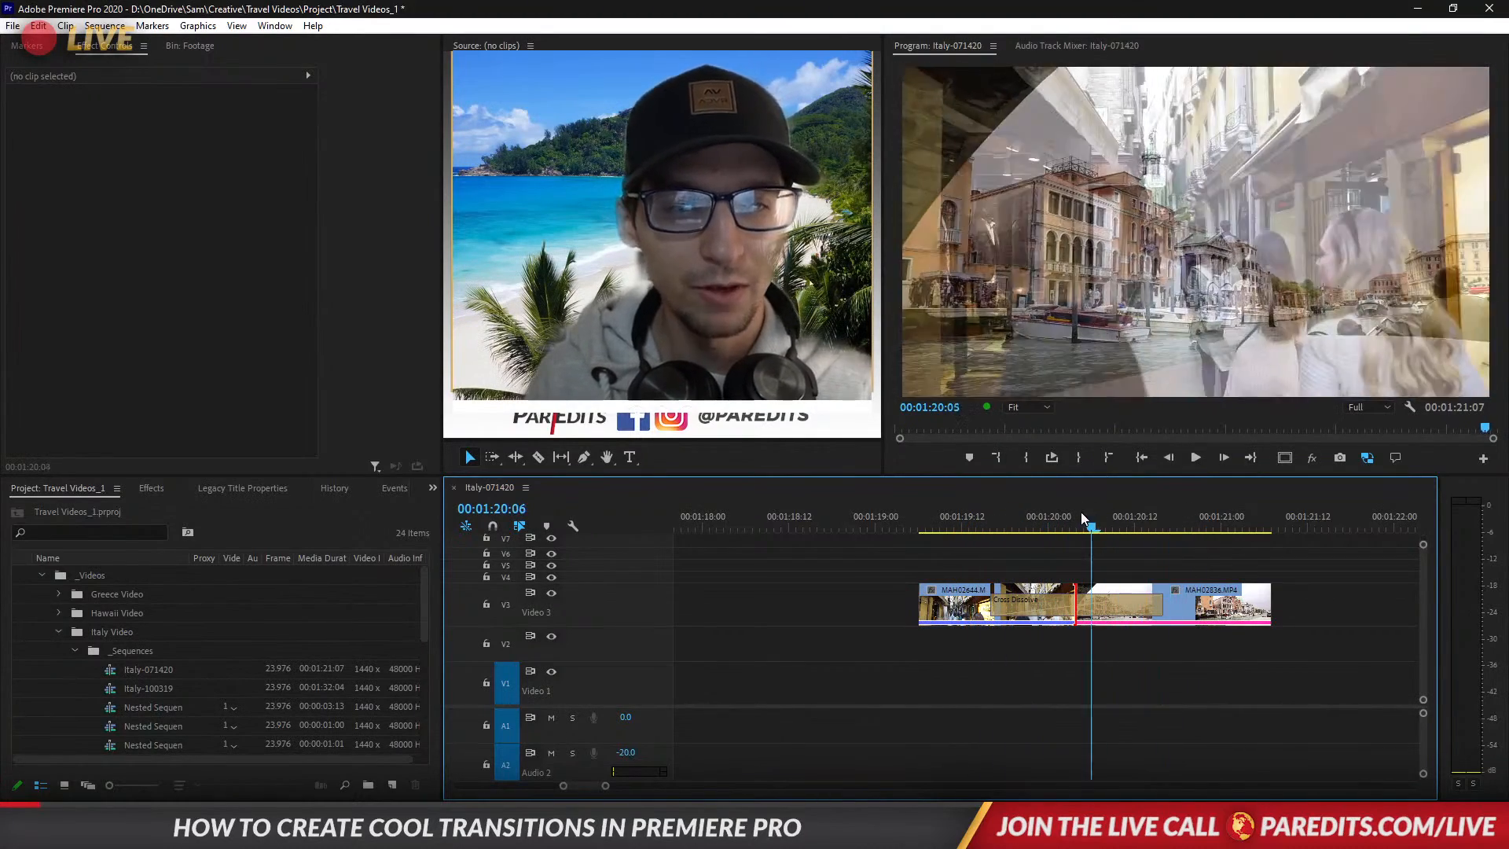
Search the effects for "transitions", clear the search, and expand the Dissolve group of the video transitions.
click(155, 487)
click(123, 511)
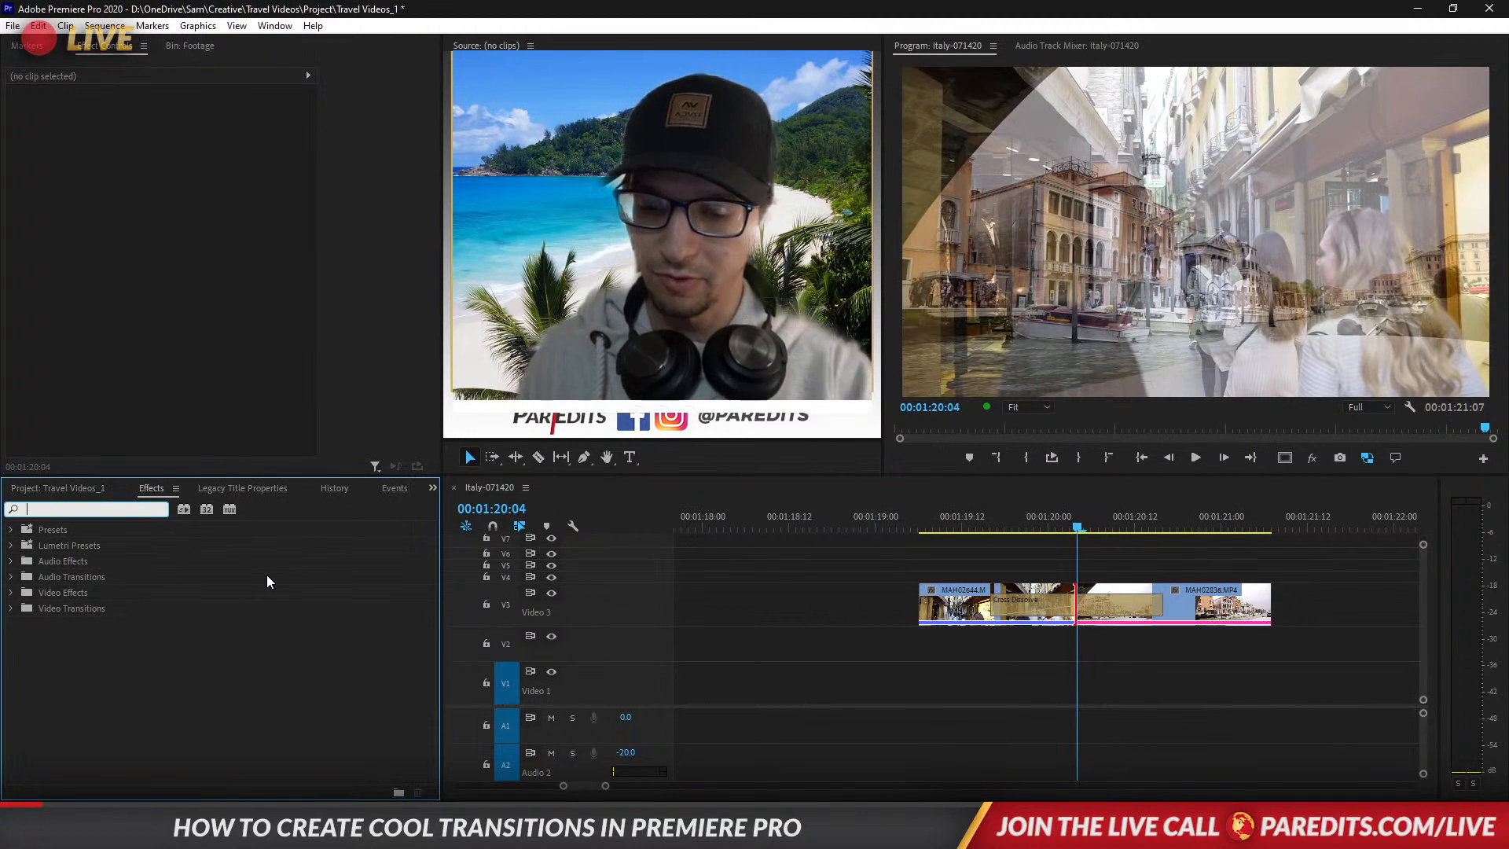
text(transi)
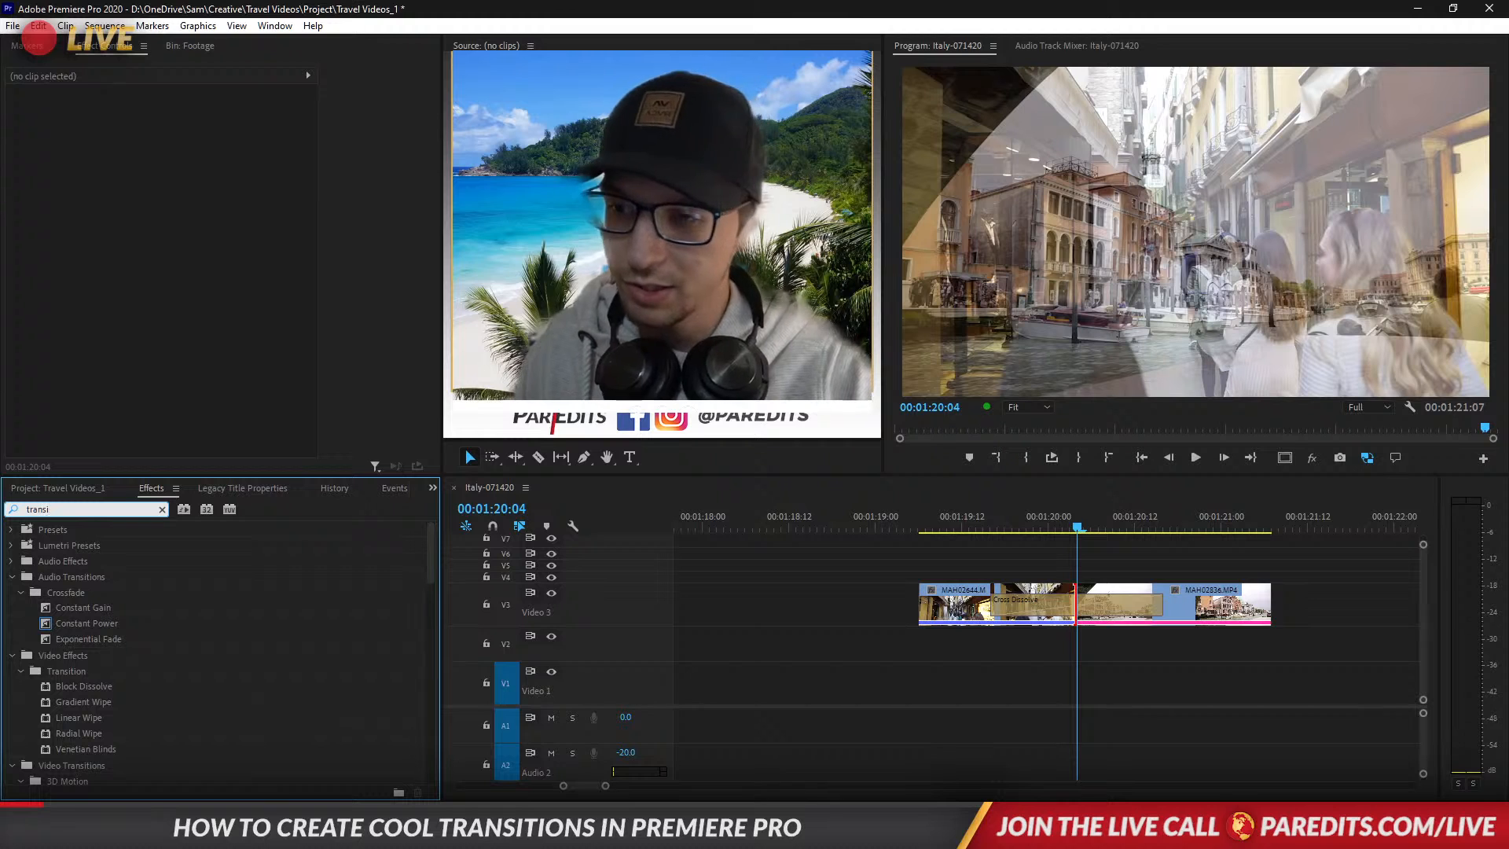
text(tions)
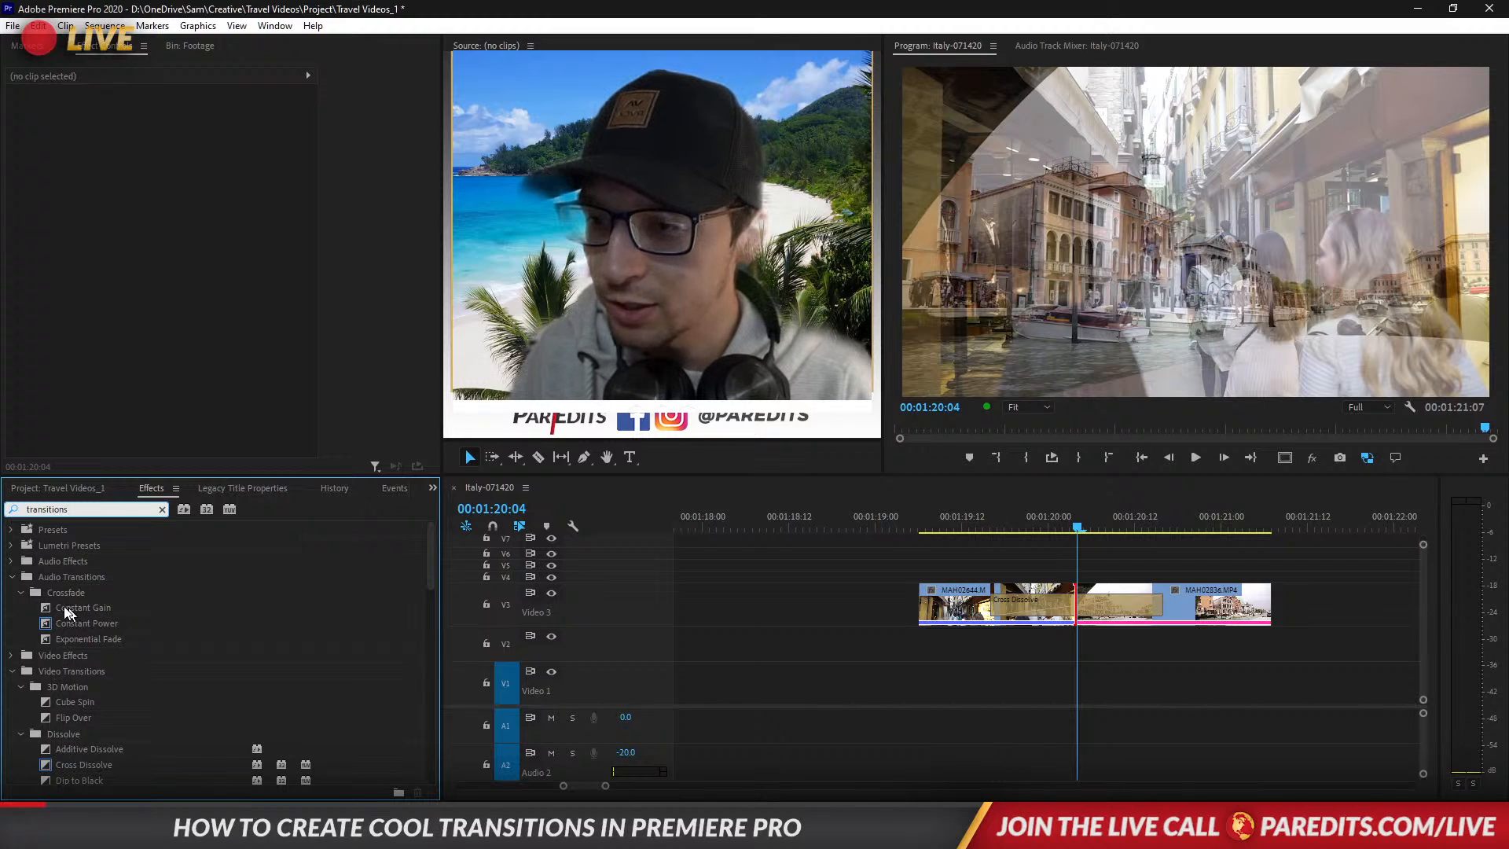
click(162, 510)
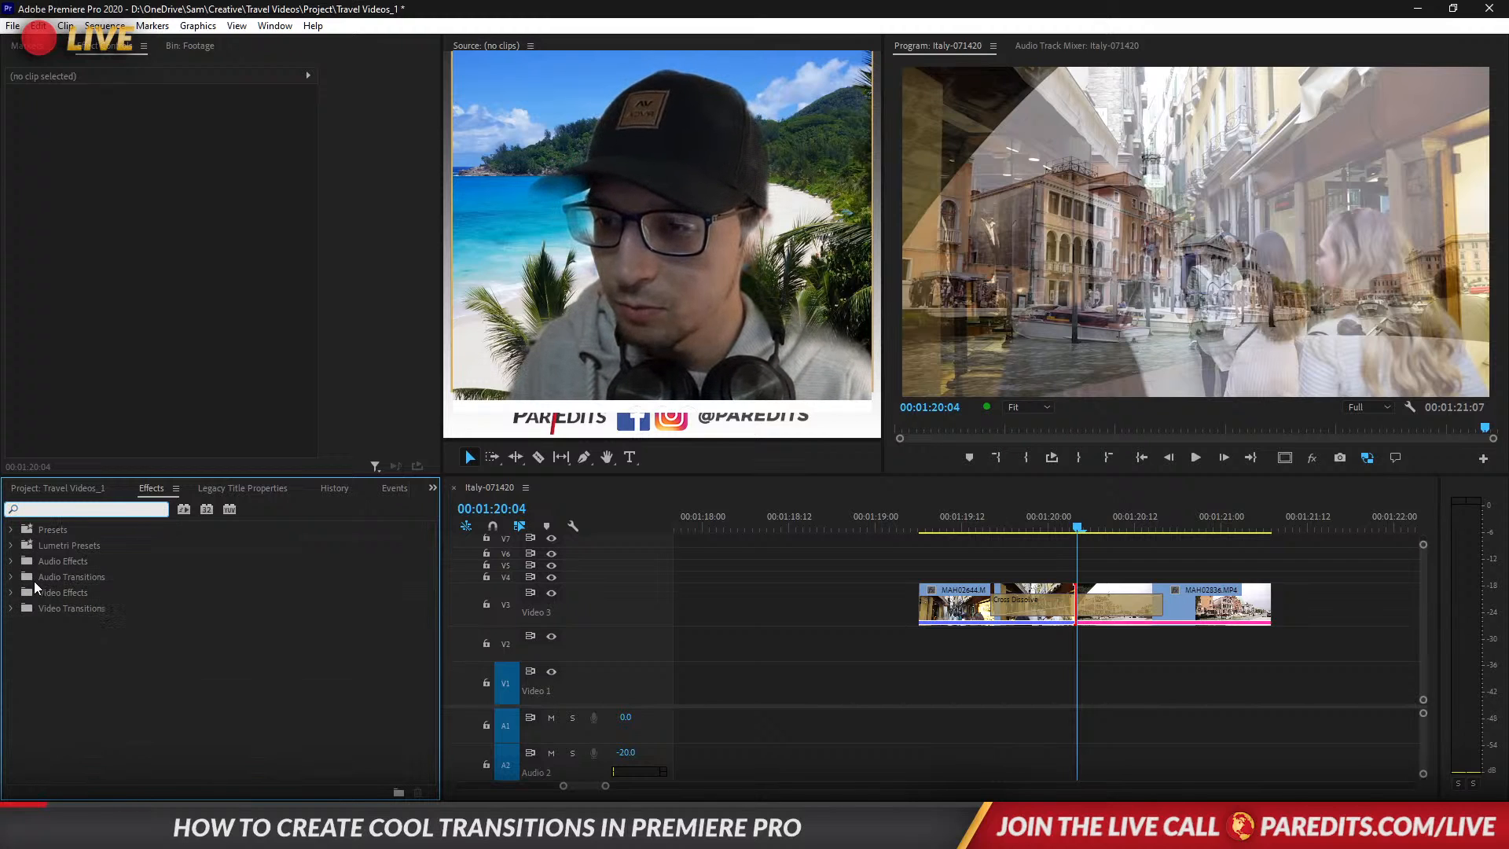
click(11, 609)
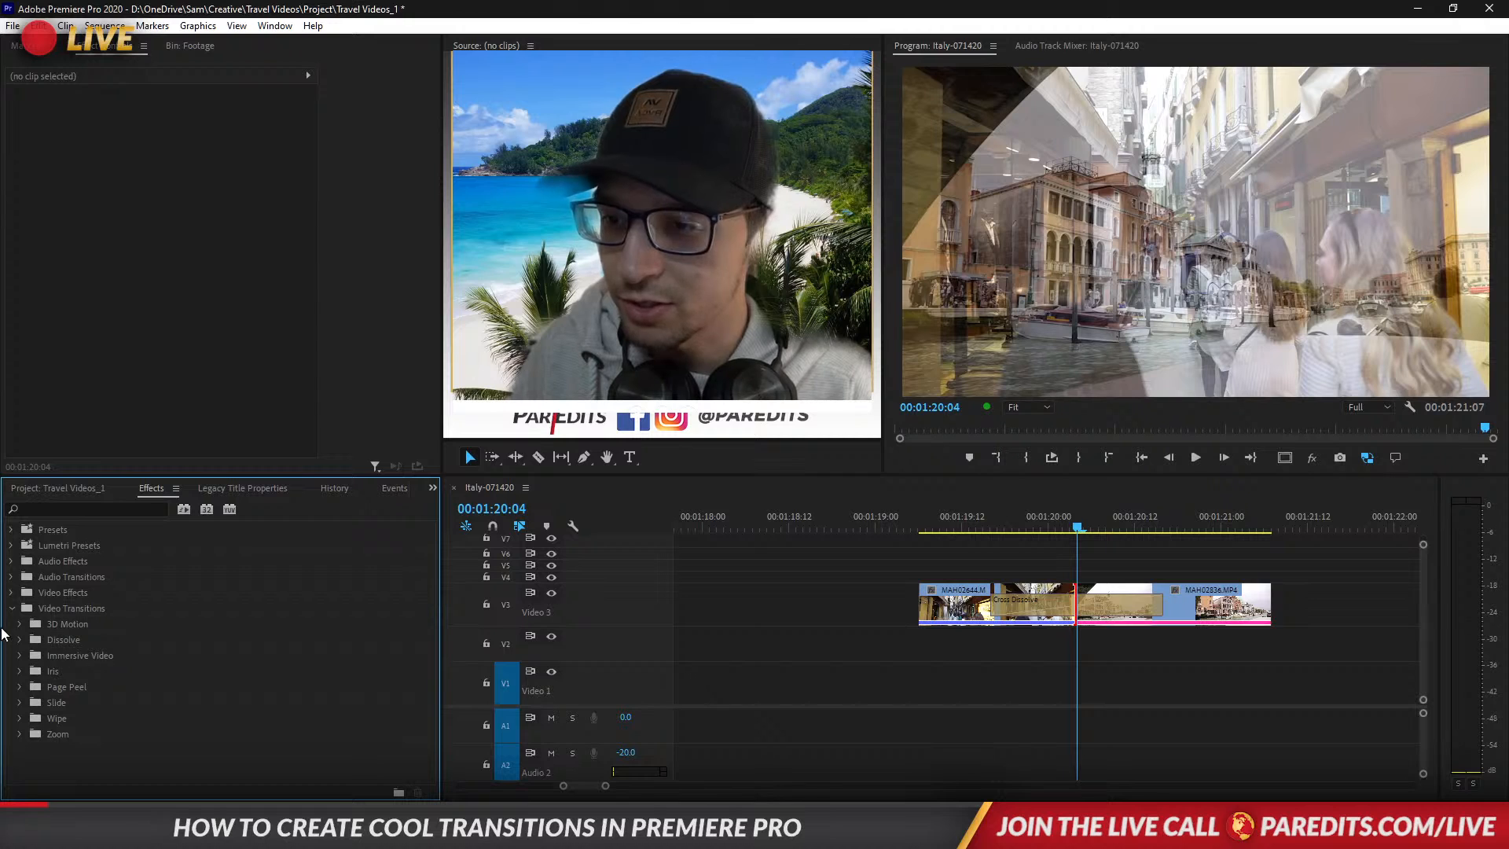
click(20, 640)
Replace the transition at the cut with Additive Dissolve and scrub through it.
click(72, 662)
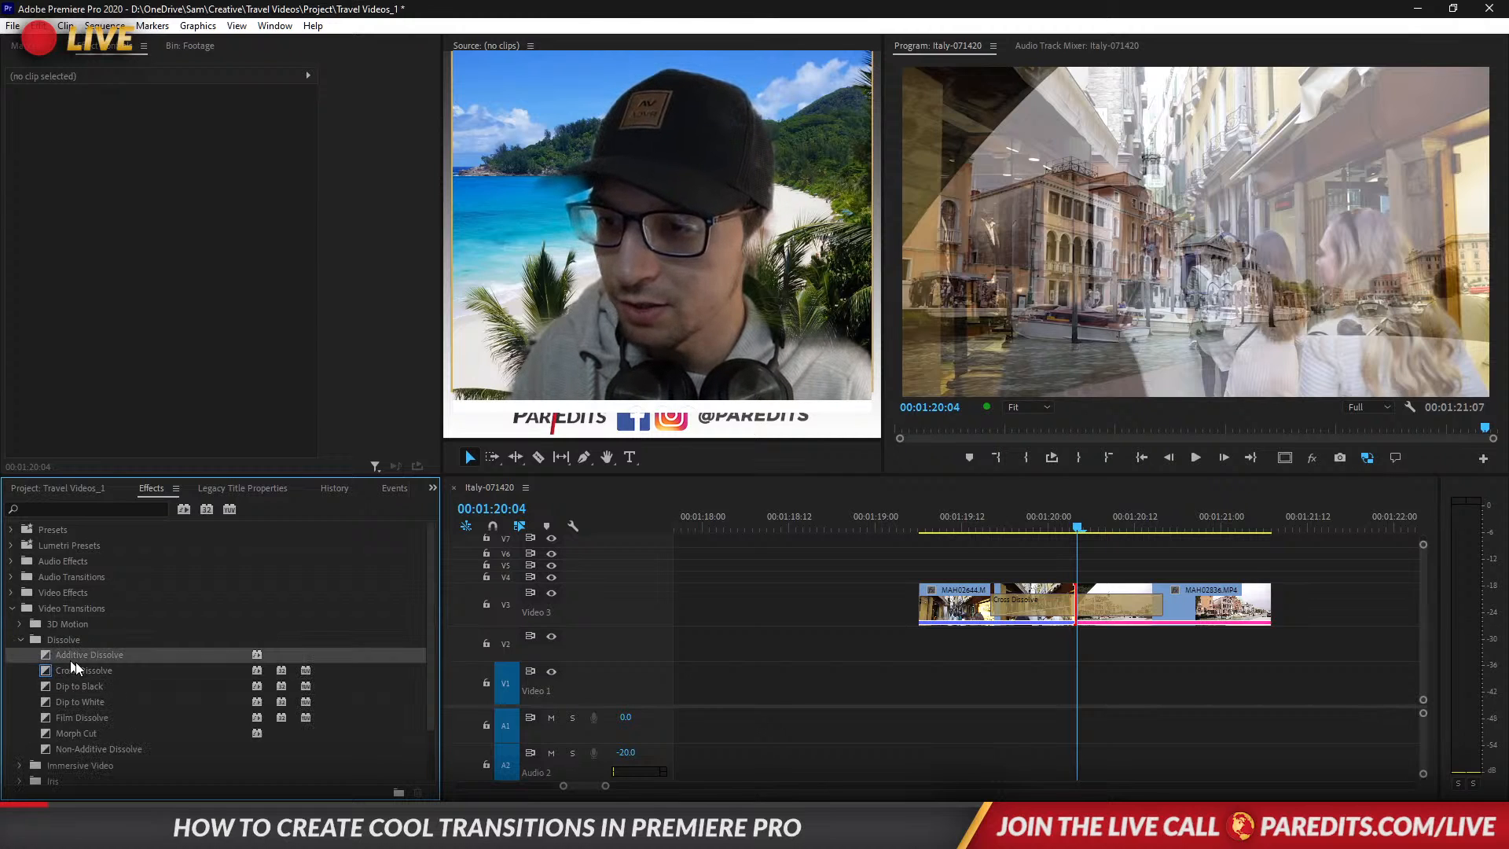
drag(72, 663, 1075, 621)
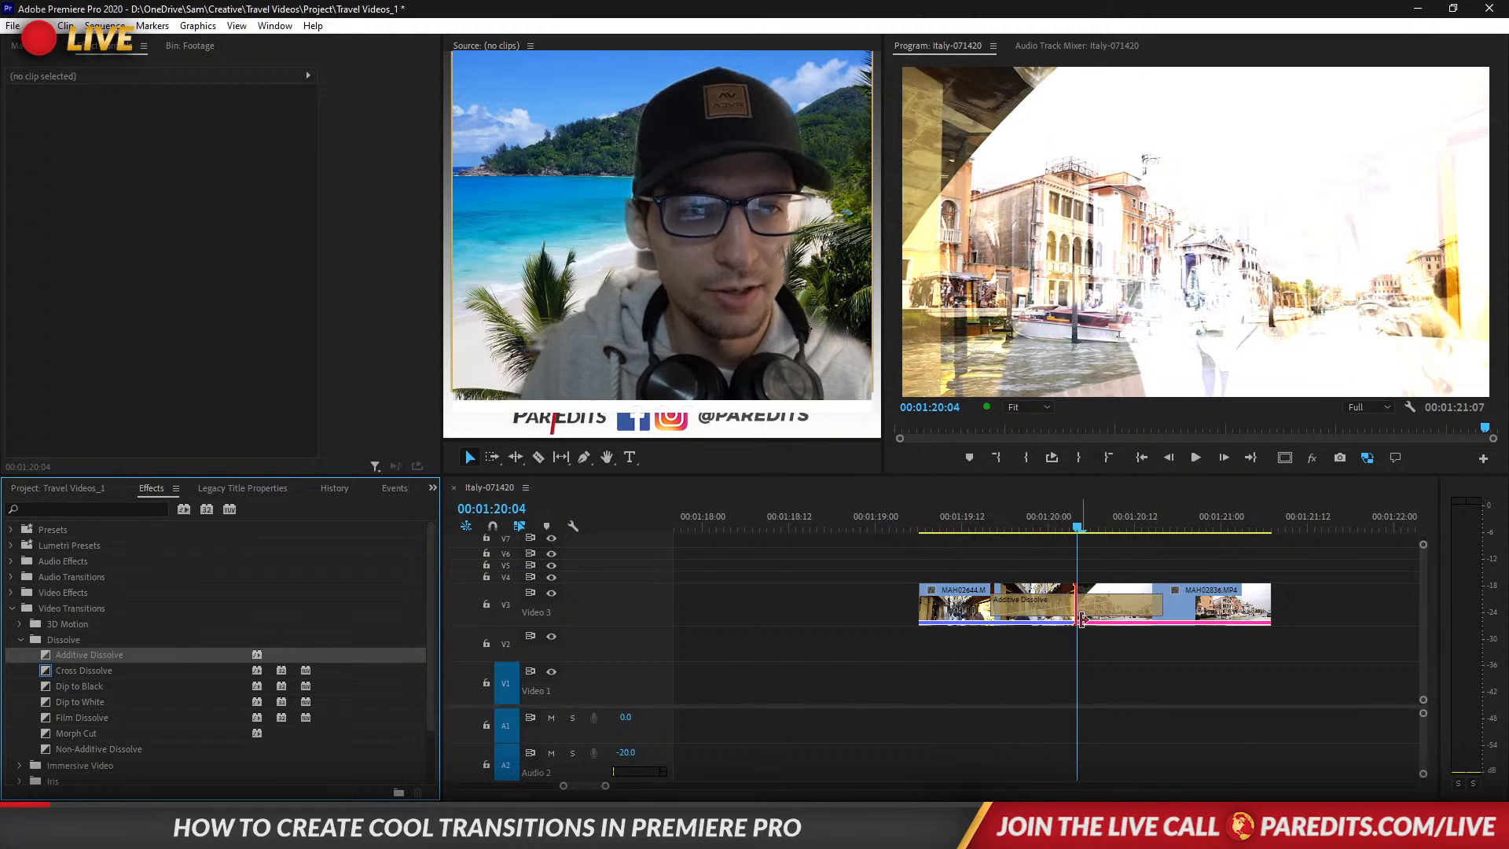
drag(1063, 525, 1079, 553)
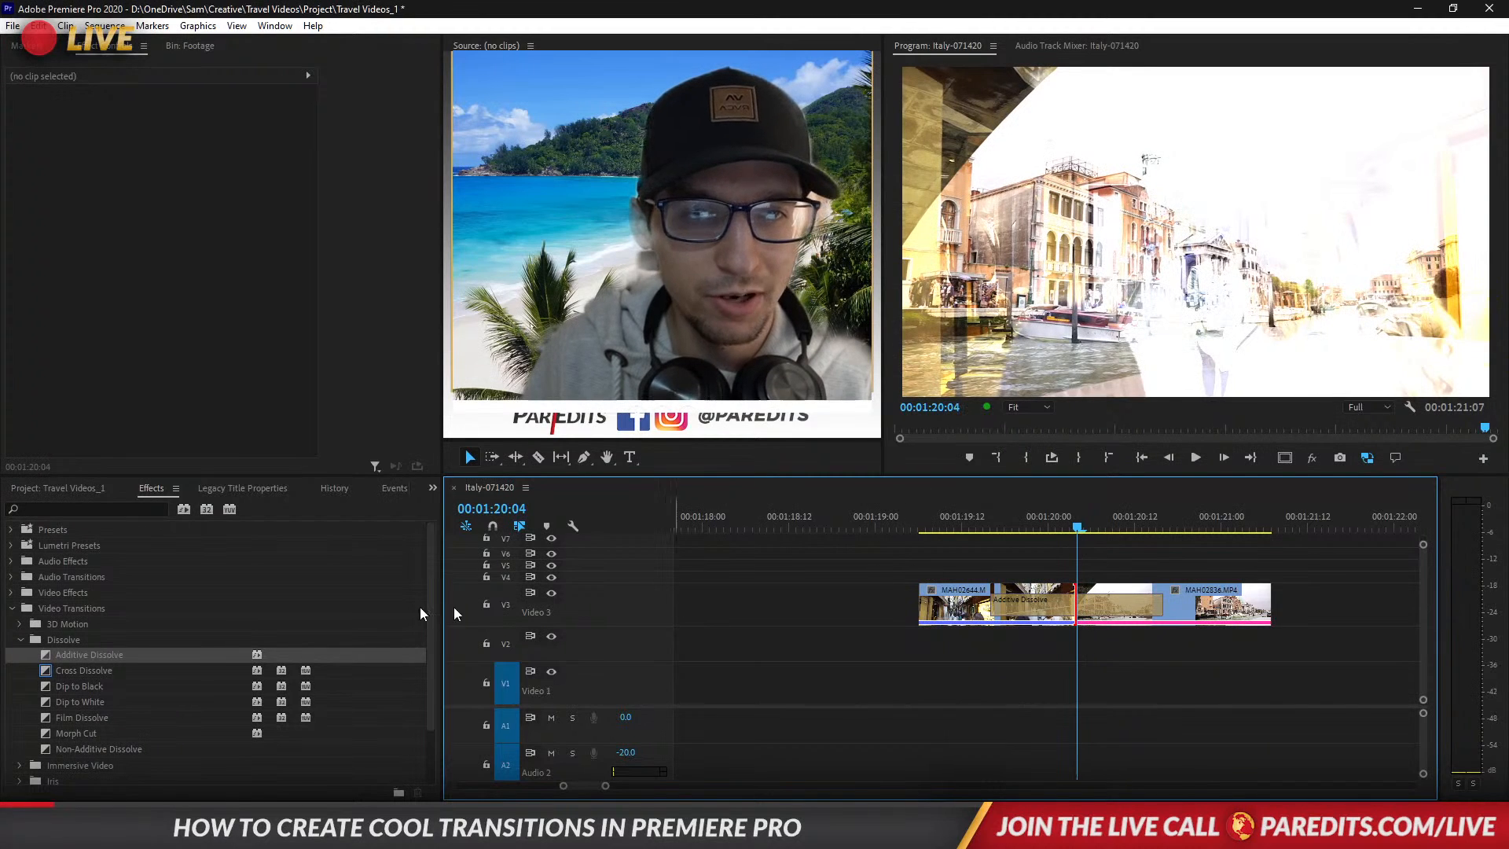
click(79, 669)
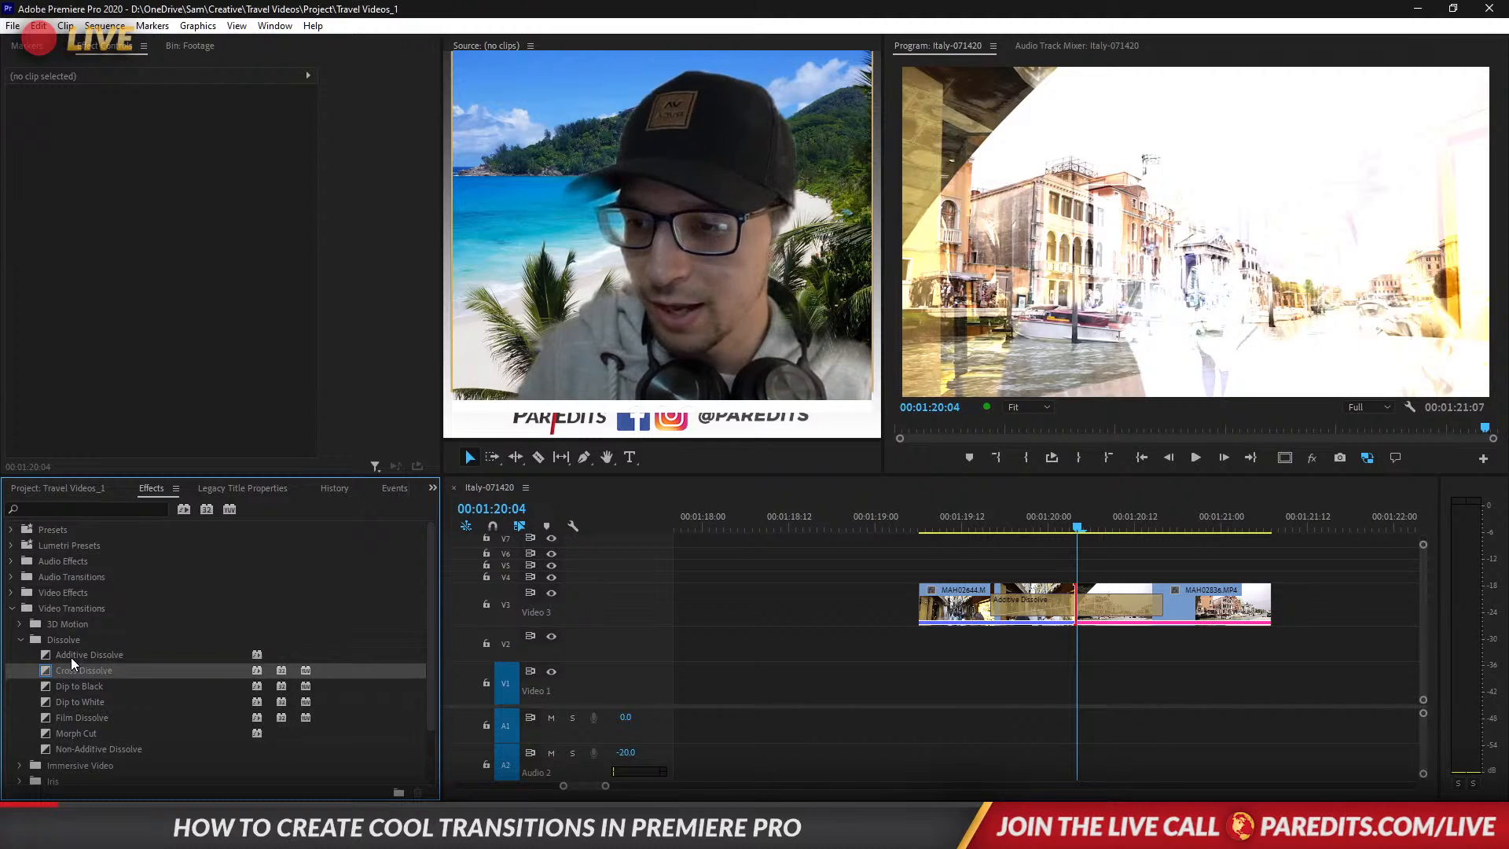
right_click(85, 656)
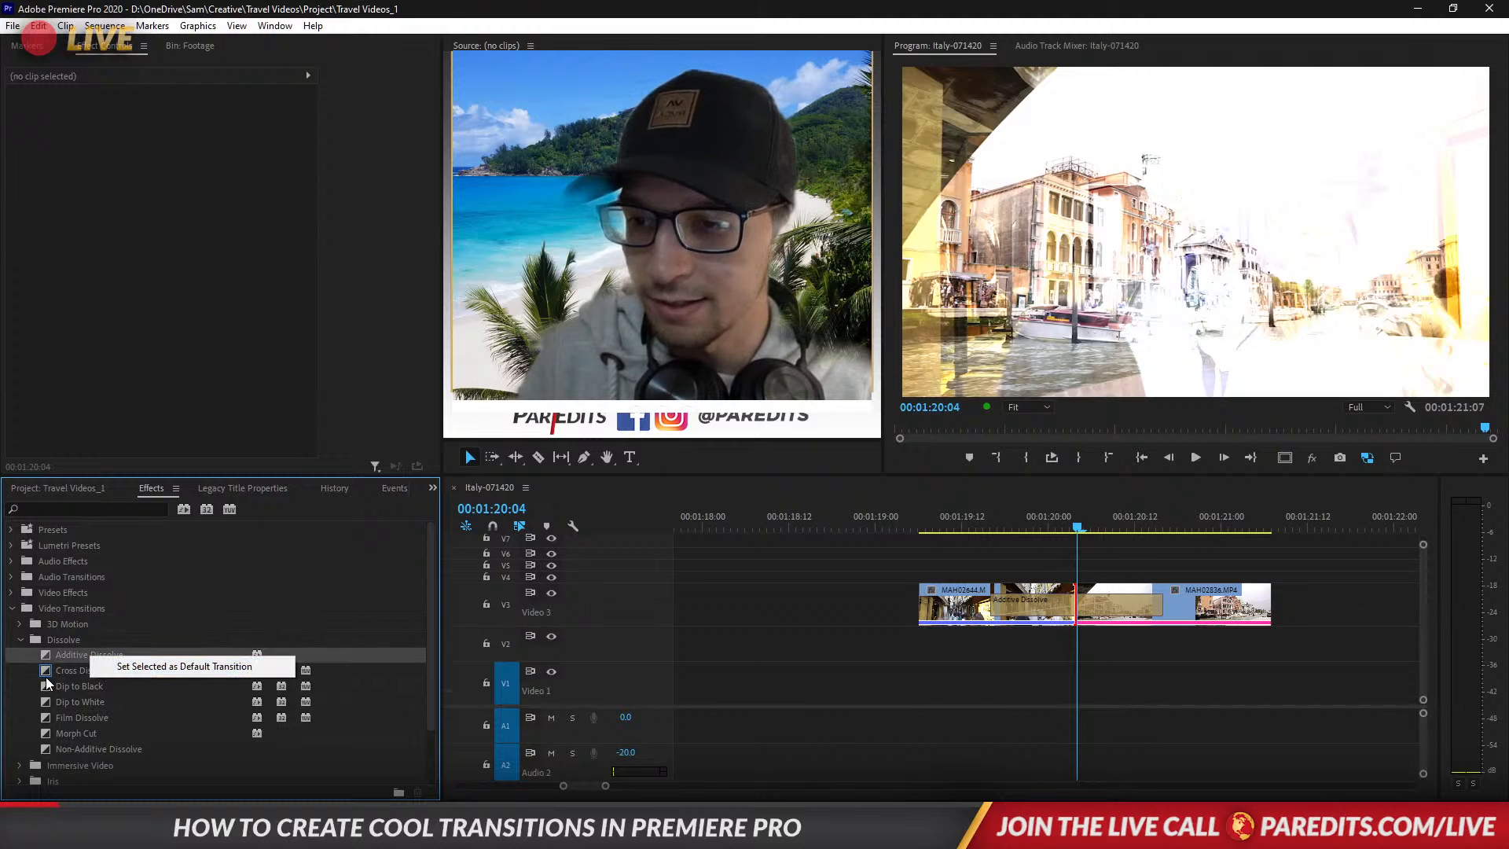
click(49, 683)
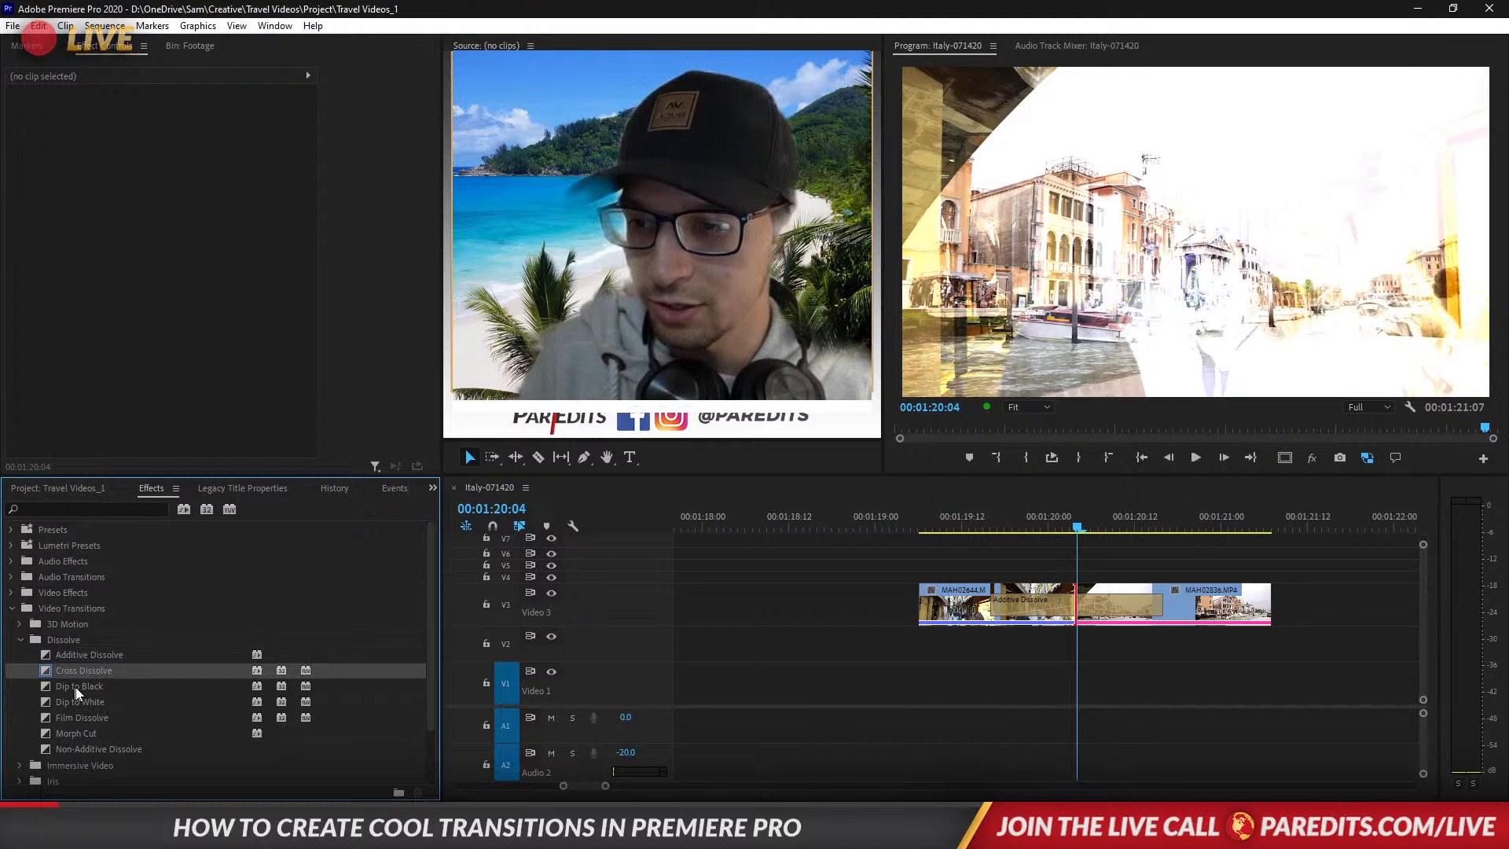
Swap the transition at the cut for Dip to Black, then for Film Dissolve, scrubbing through each one.
drag(79, 686, 1008, 610)
drag(1066, 525, 1135, 525)
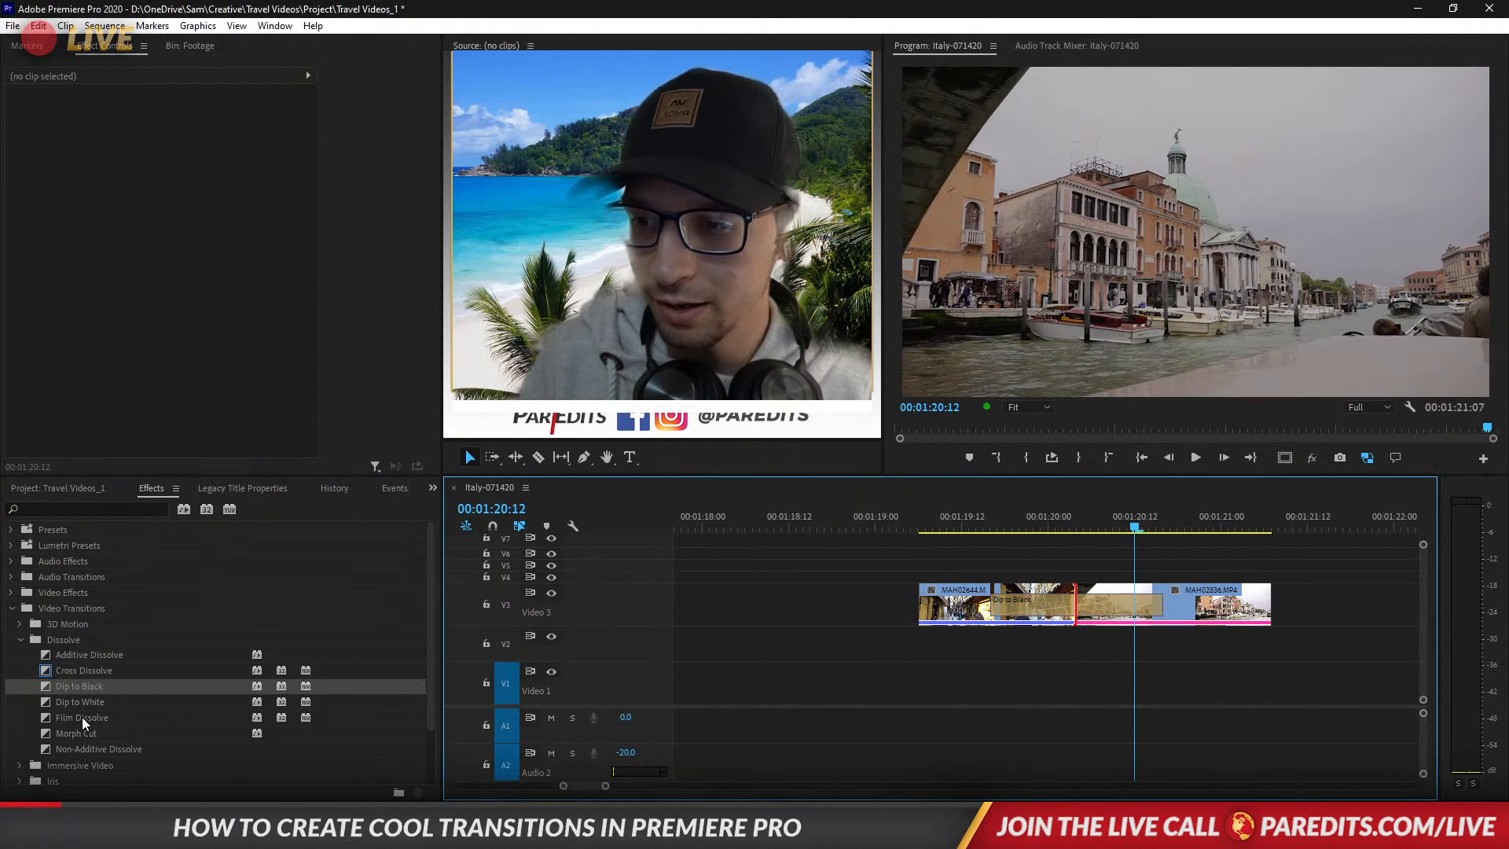
drag(102, 719, 1092, 604)
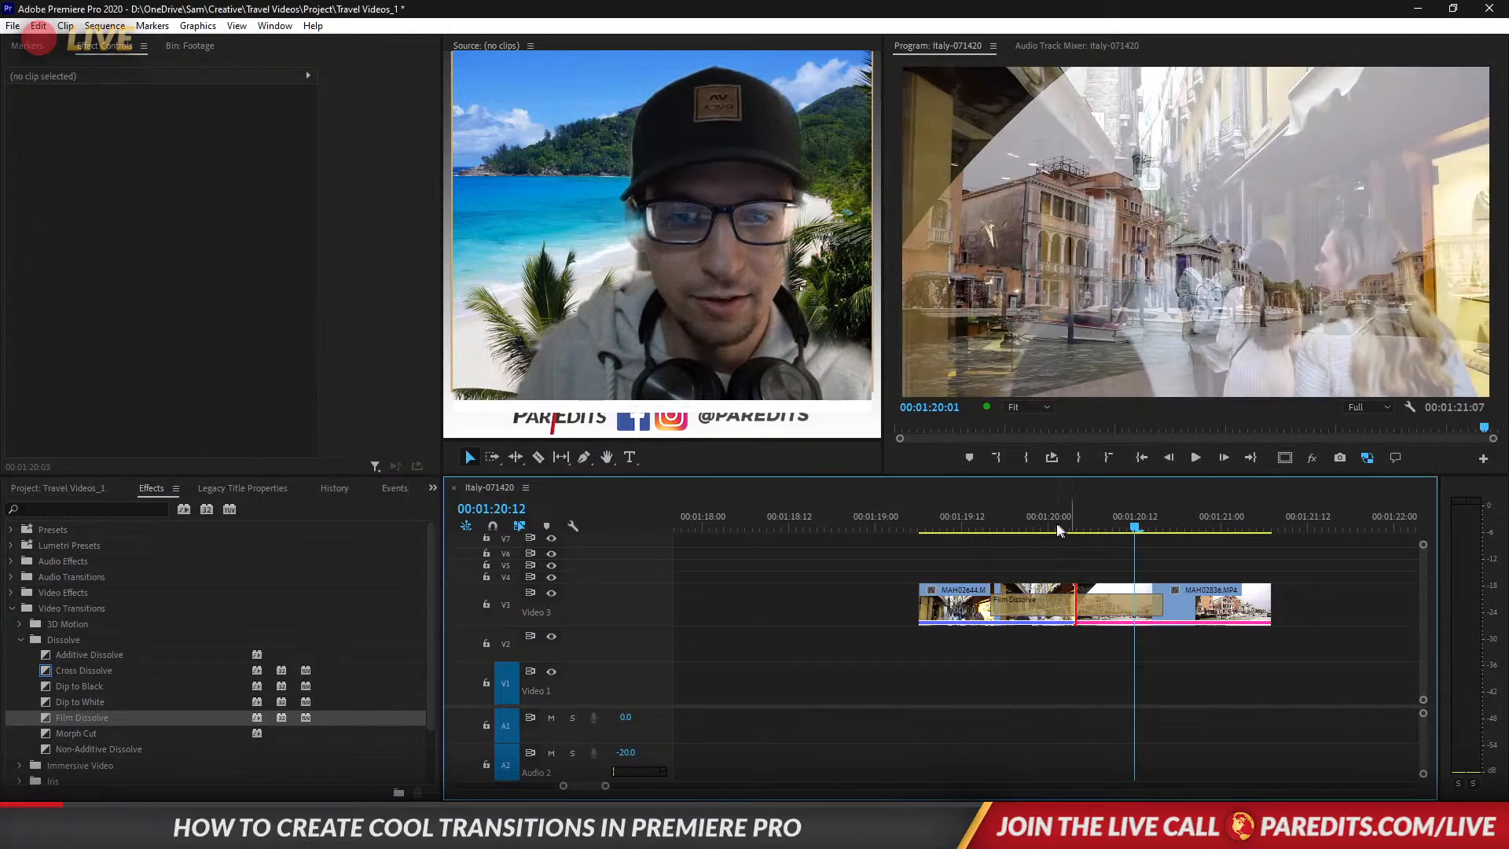
drag(1053, 525, 1083, 536)
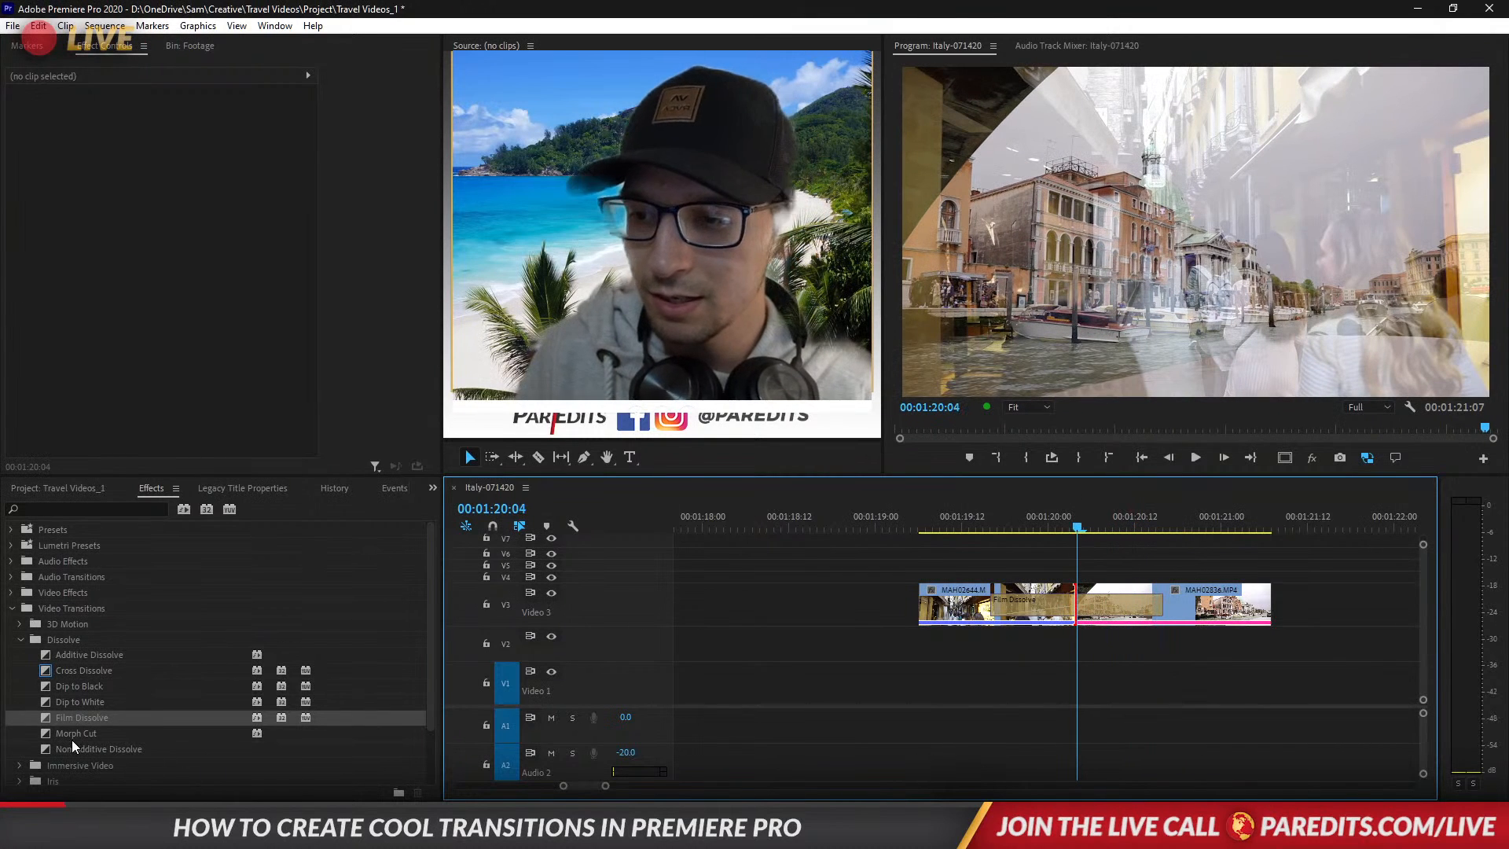
Replace the transition at the cut with Non-Additive Dissolve, scrub through it, and open its settings.
click(73, 735)
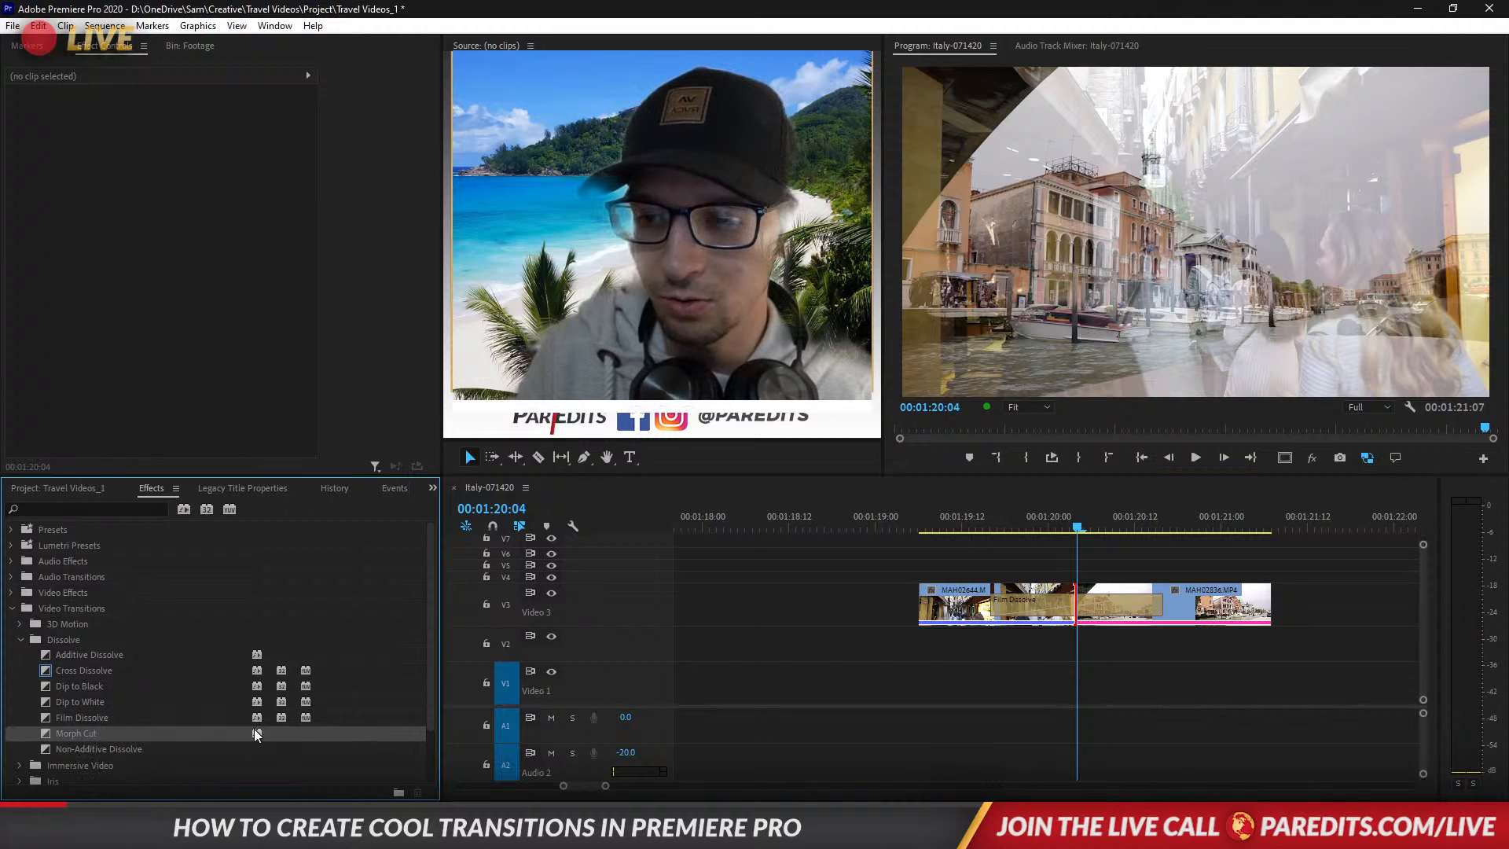
drag(106, 747, 1030, 622)
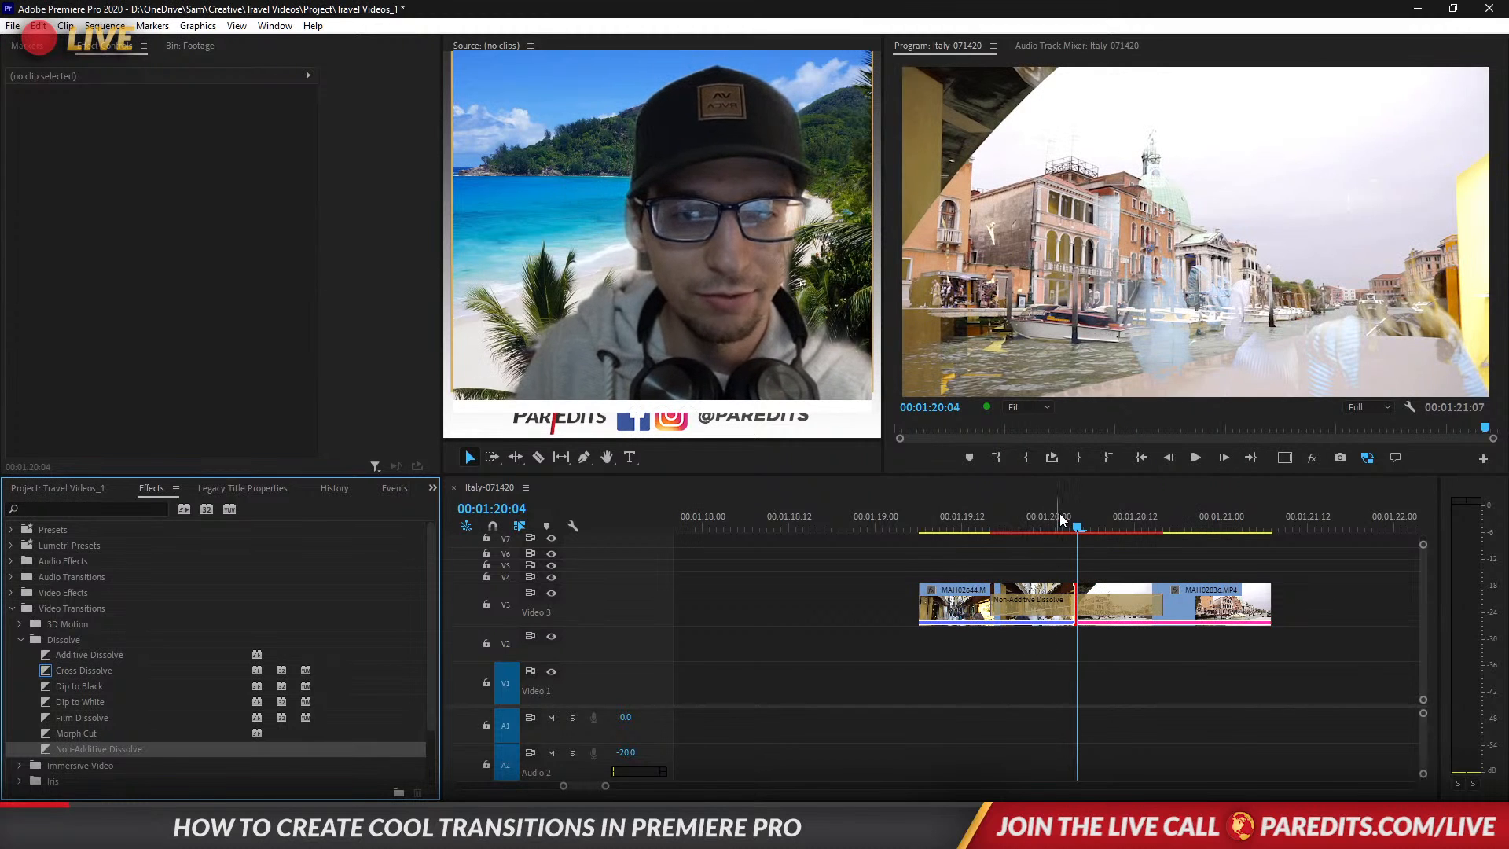
mouse_move(1061, 519)
mouse_down()
mouse_move(973, 519)
mouse_move(1175, 512)
mouse_move(1082, 521)
mouse_up()
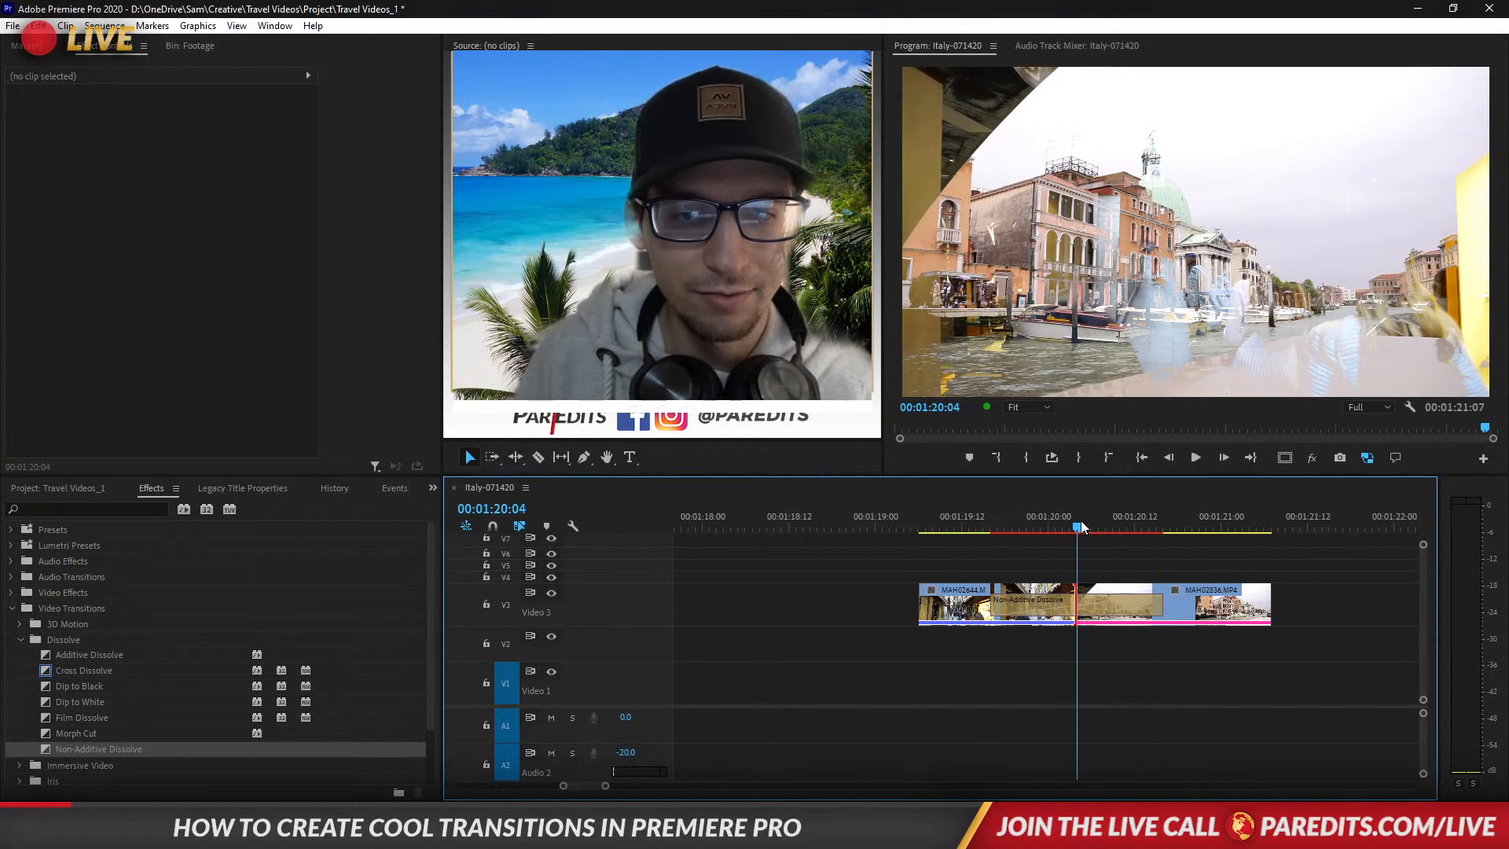
click(1088, 607)
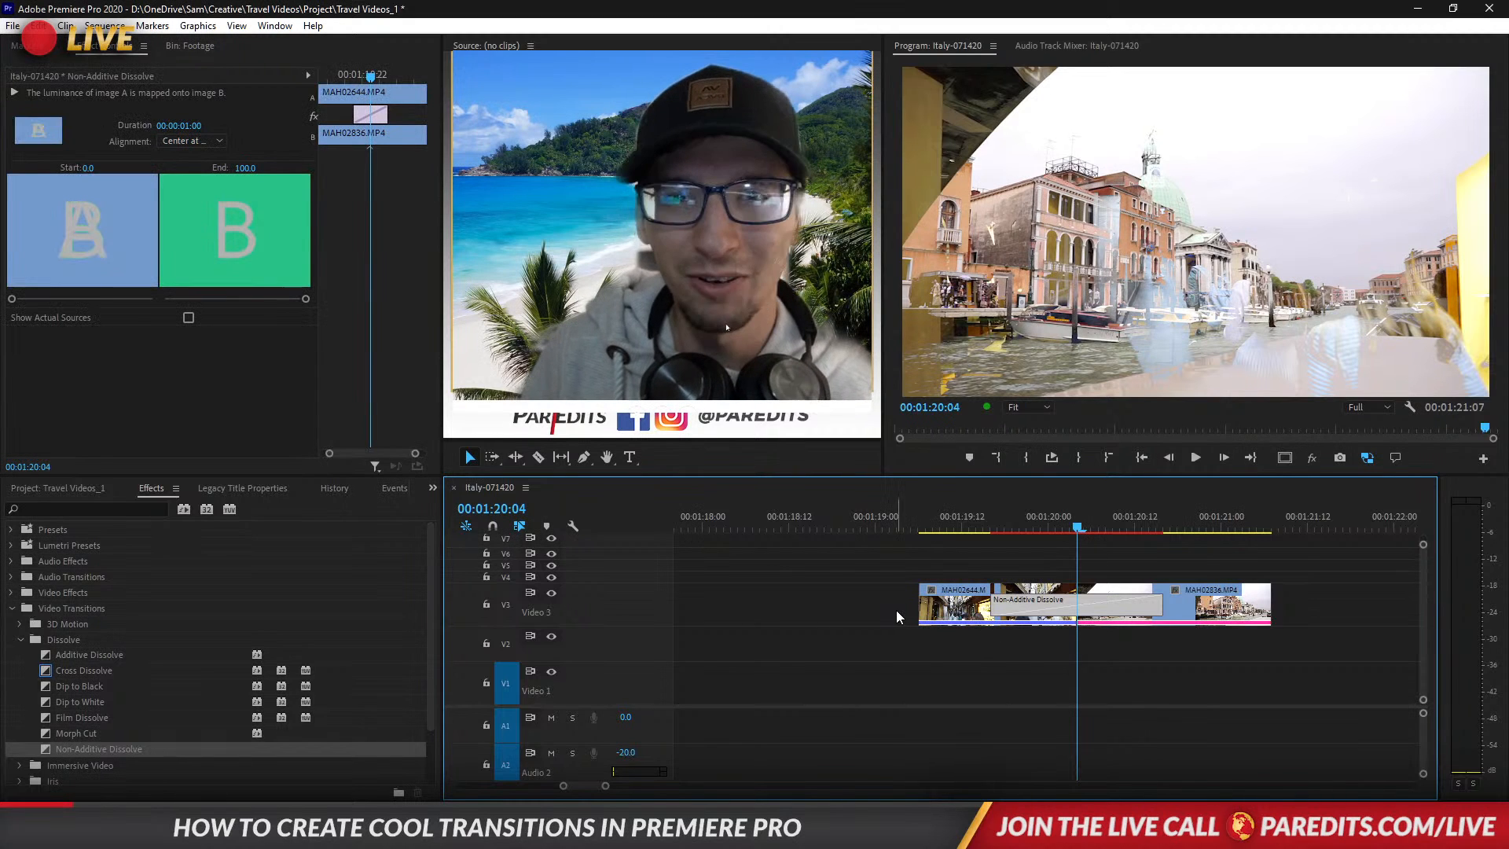
click(87, 737)
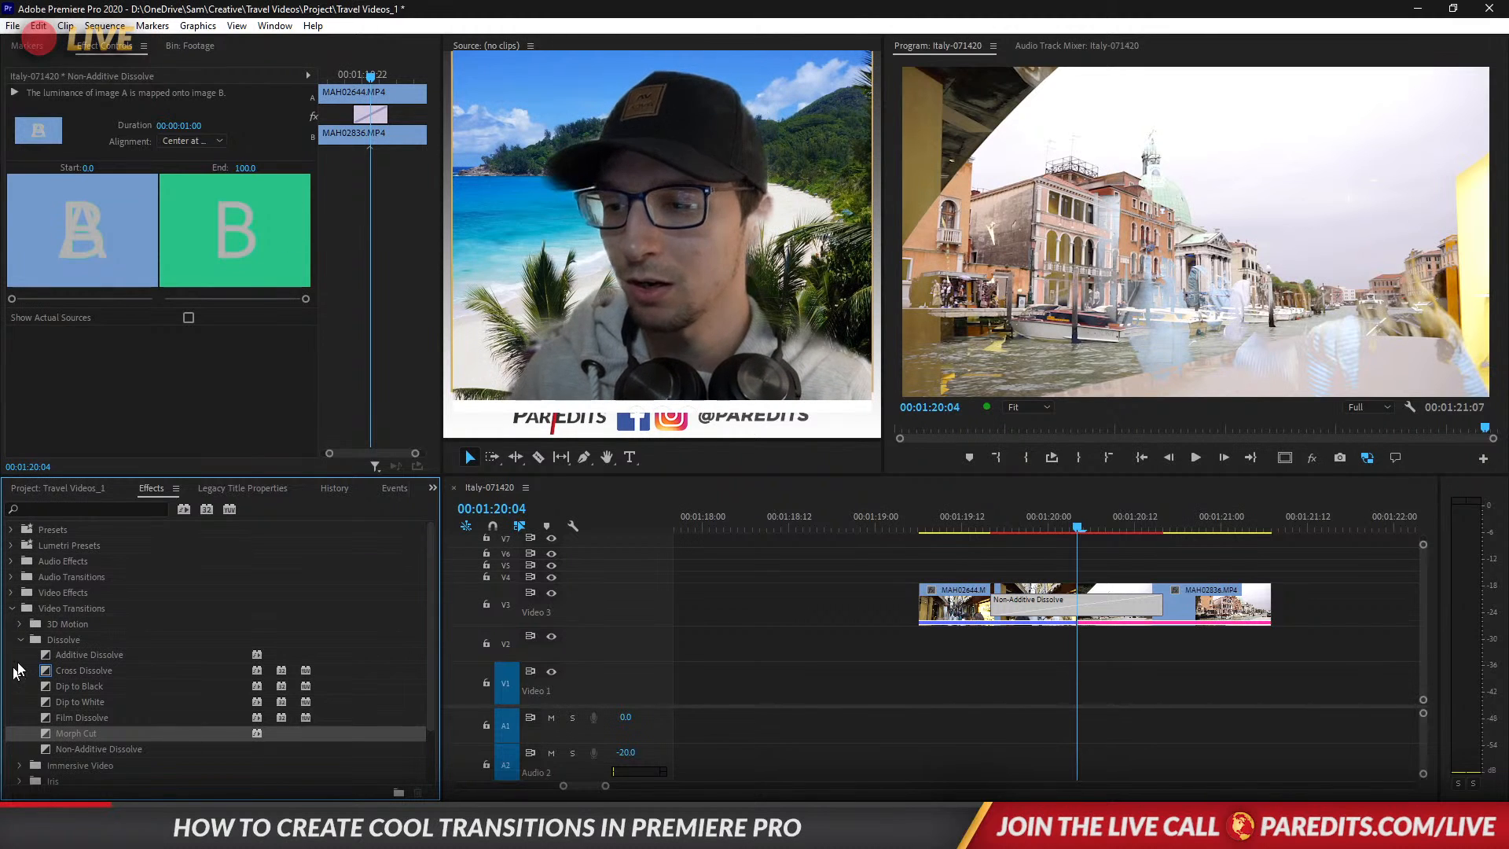
Replace the transition at the cut with Cube Spin from the 3D Motion group, enable Reverse for it, and scrub through it.
click(19, 640)
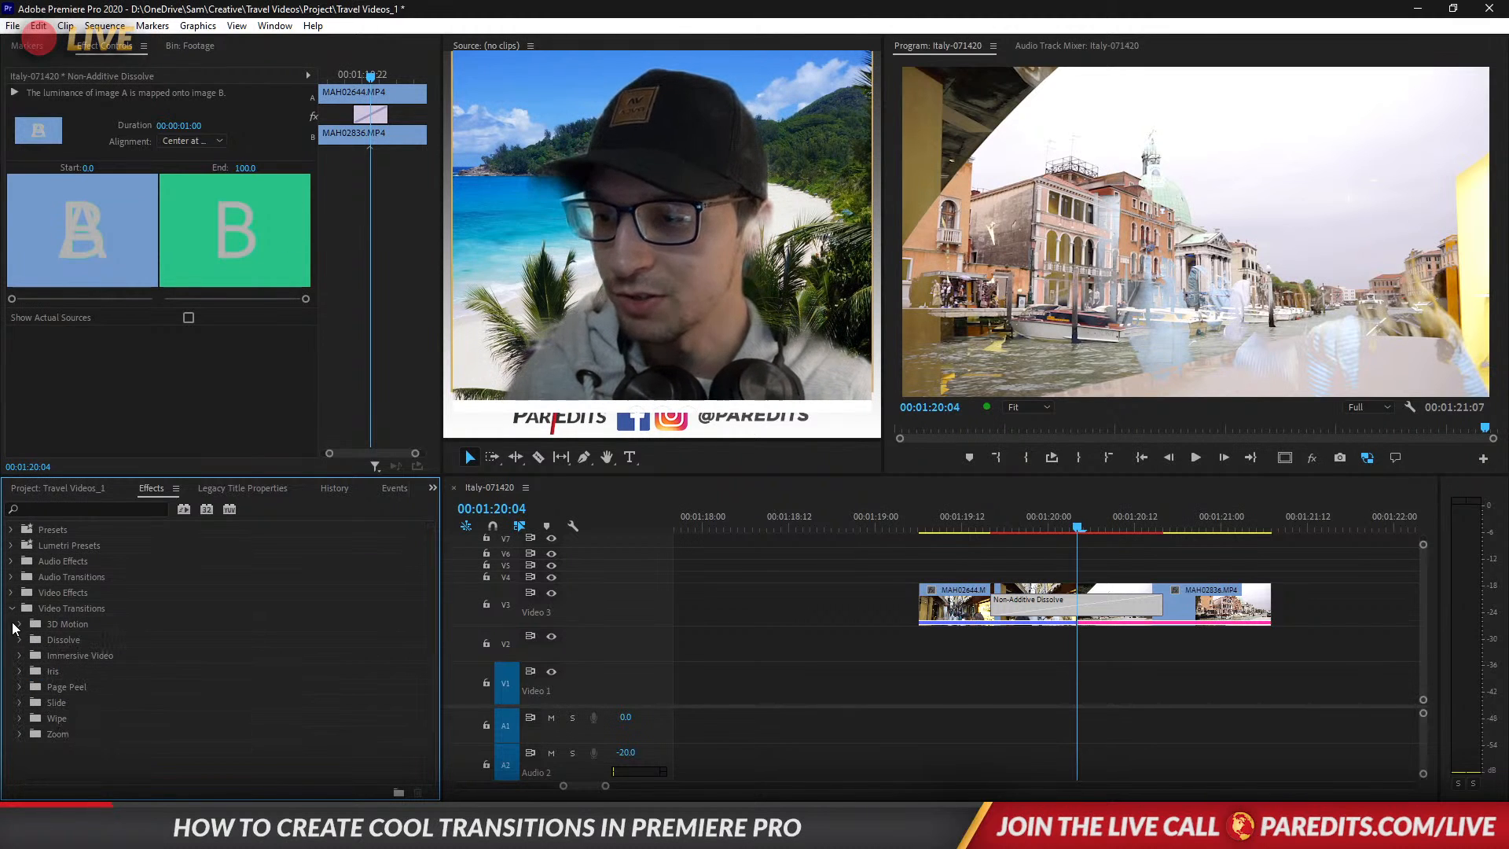
click(19, 624)
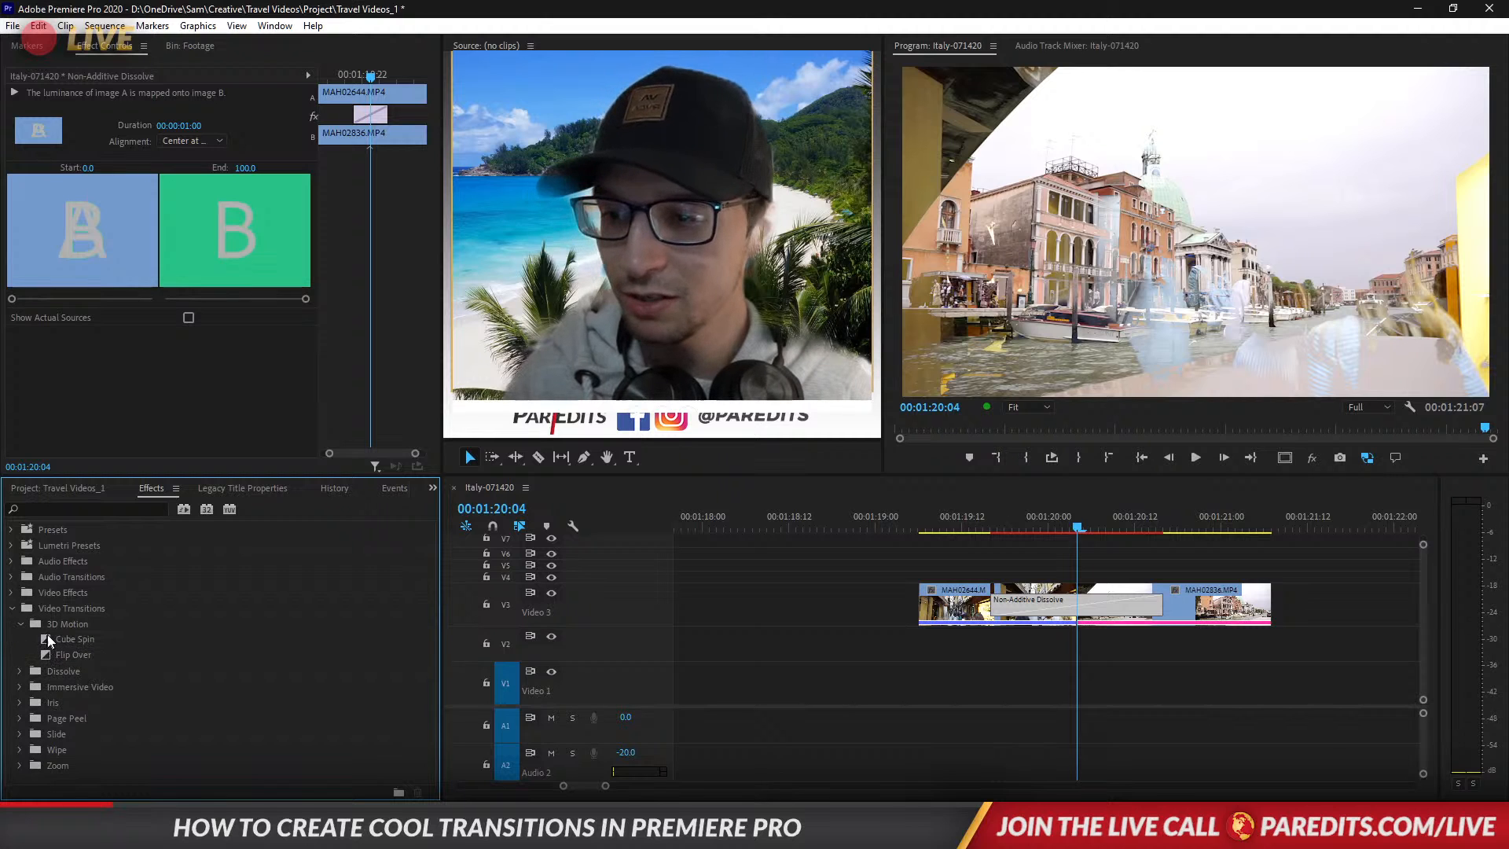
drag(71, 639, 1058, 612)
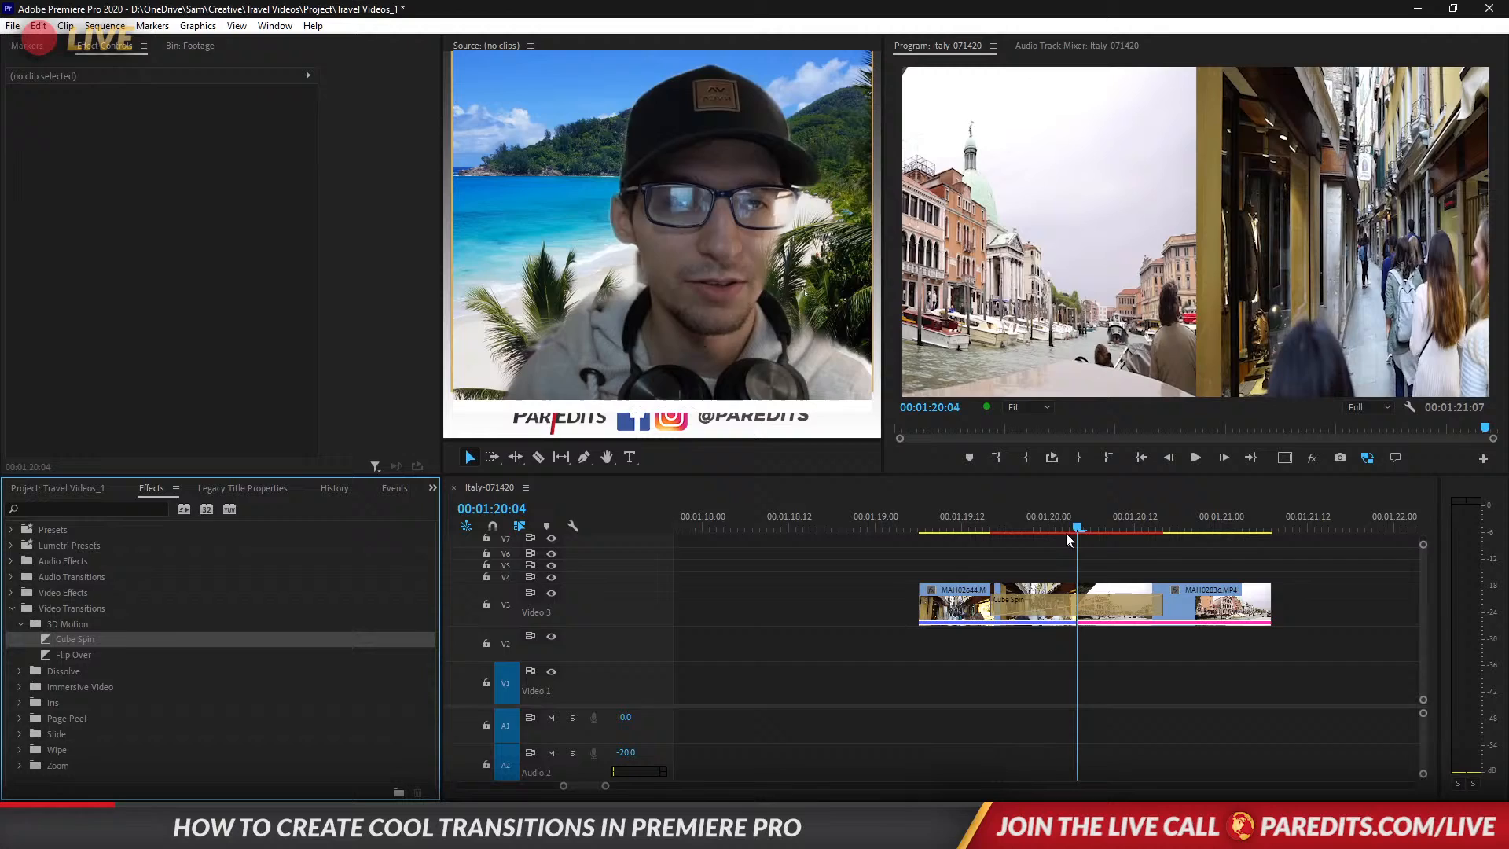
mouse_move(1066, 531)
mouse_down()
mouse_move(994, 527)
mouse_move(1171, 541)
mouse_move(1083, 551)
mouse_up()
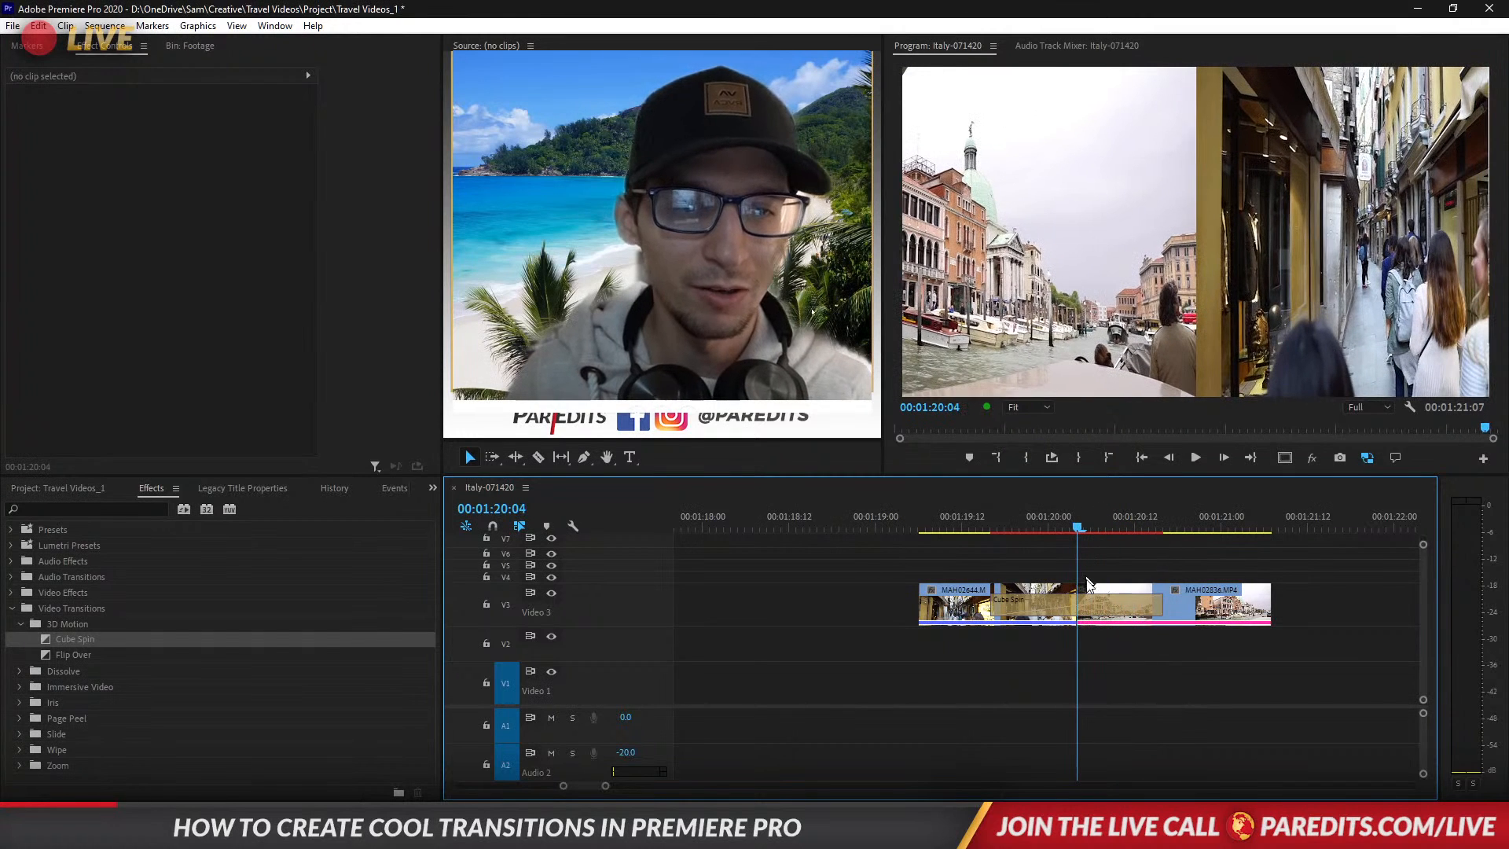
click(1090, 609)
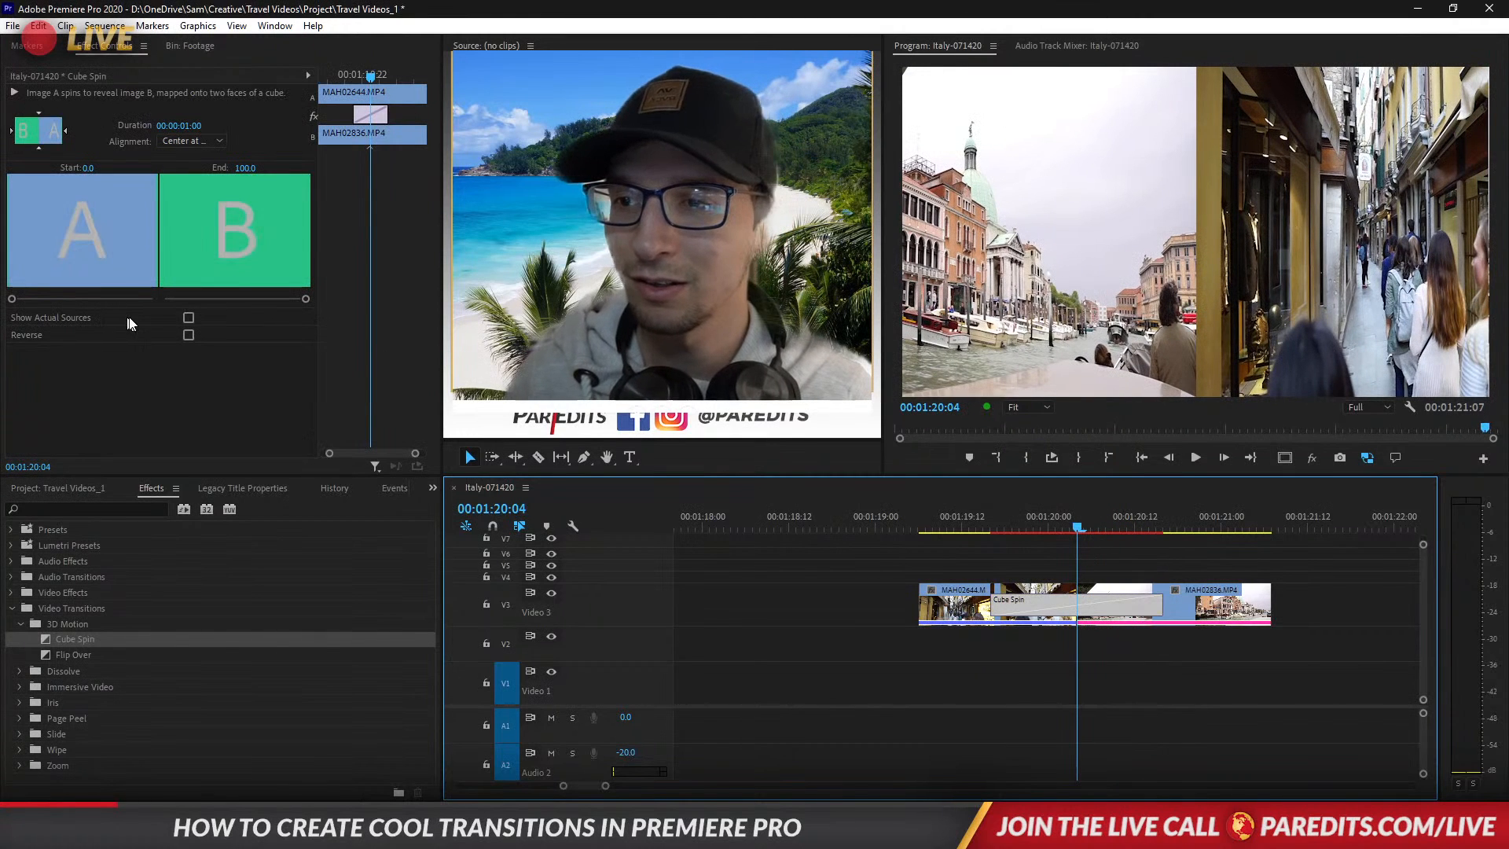
click(189, 335)
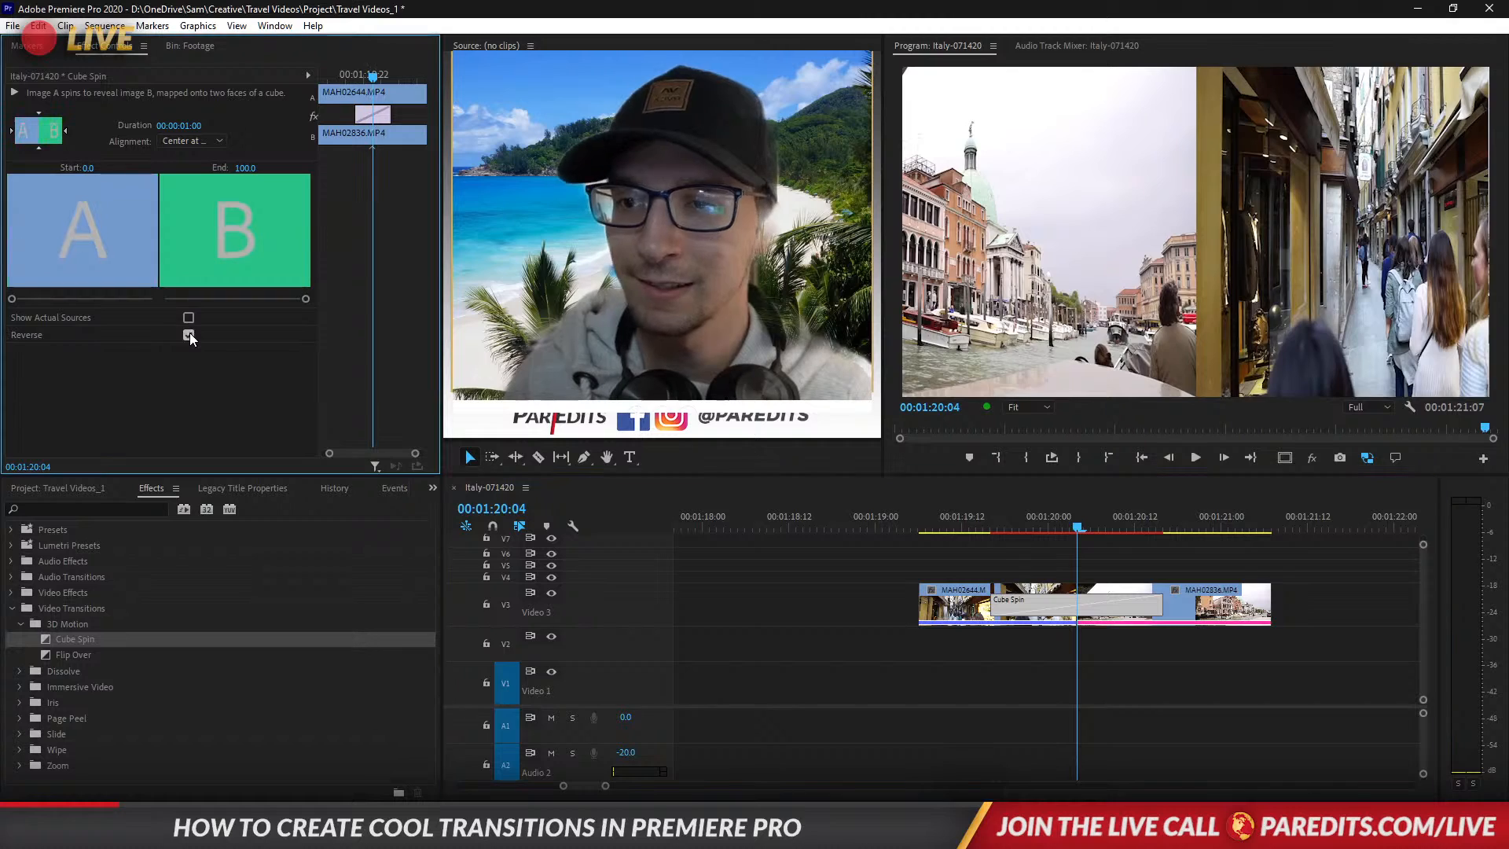
drag(1030, 528, 1078, 530)
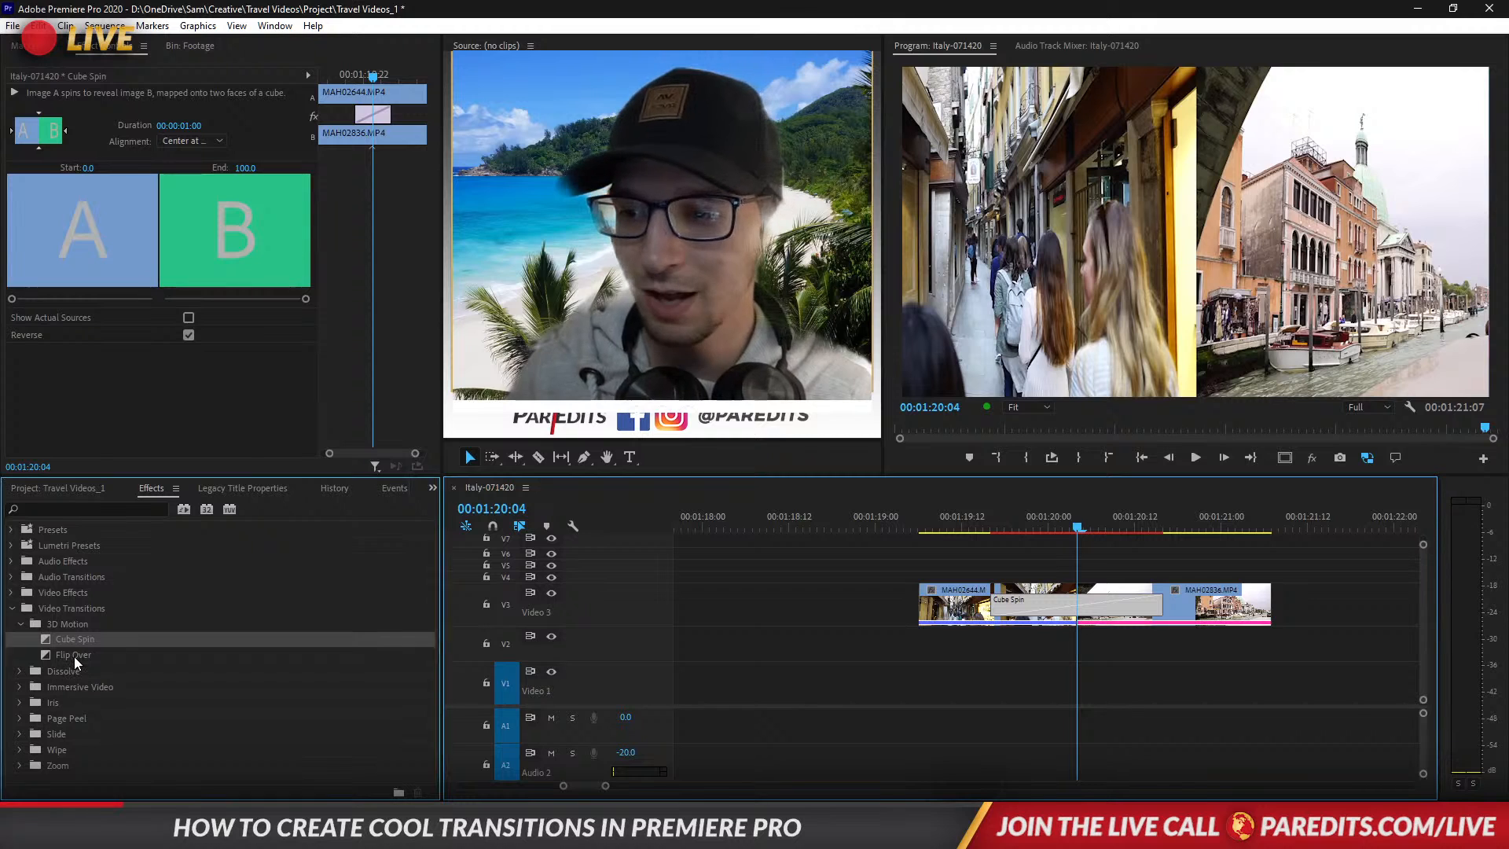
Swap the transition at the cut for Flip Over, then for VR Light Rays from the Immersive Video group, scrubbing through each one.
drag(75, 661, 1105, 600)
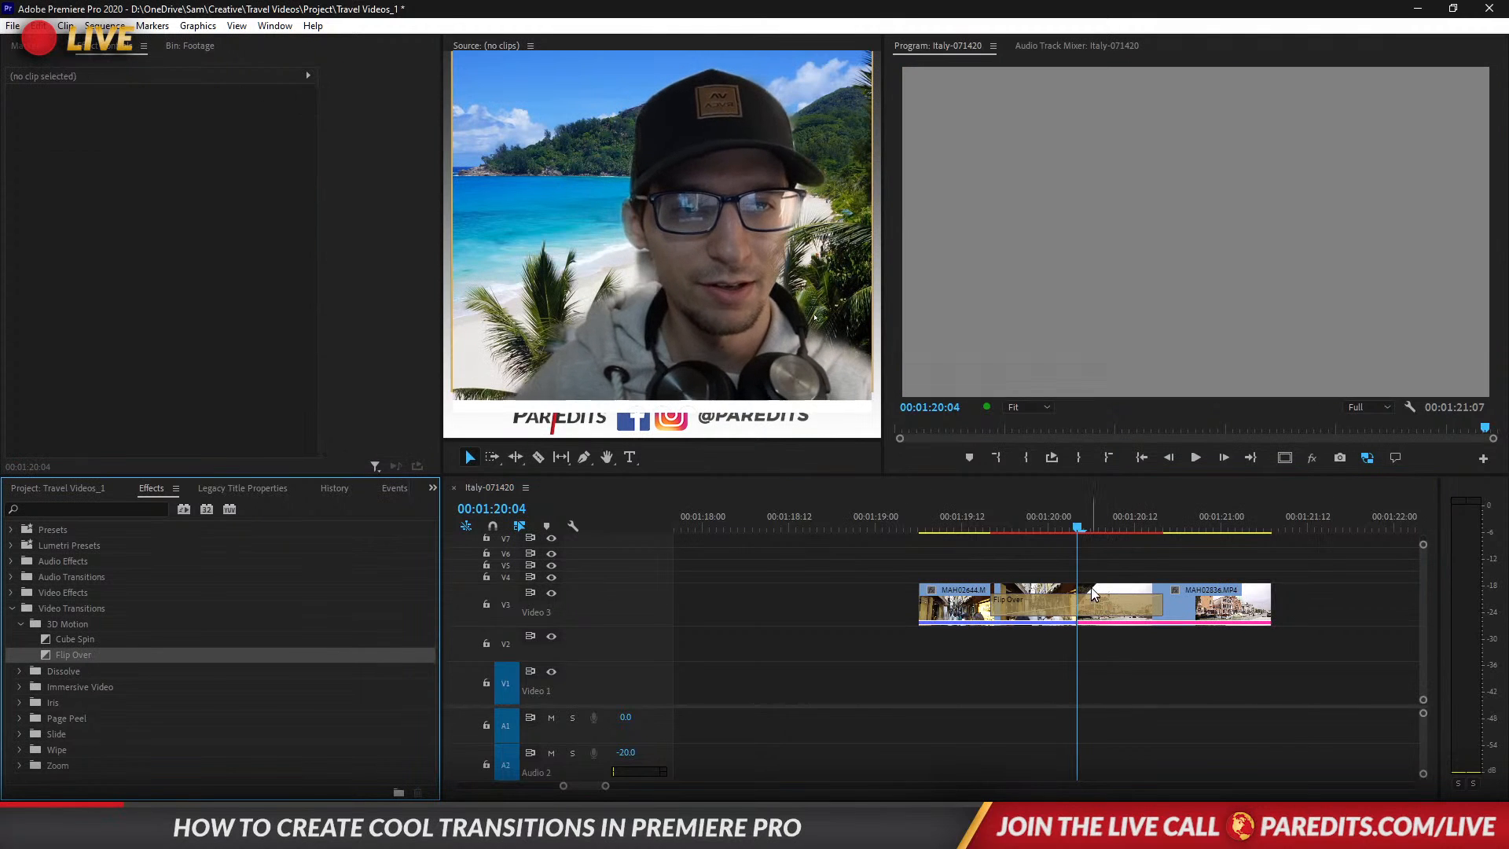
drag(1078, 532, 1156, 532)
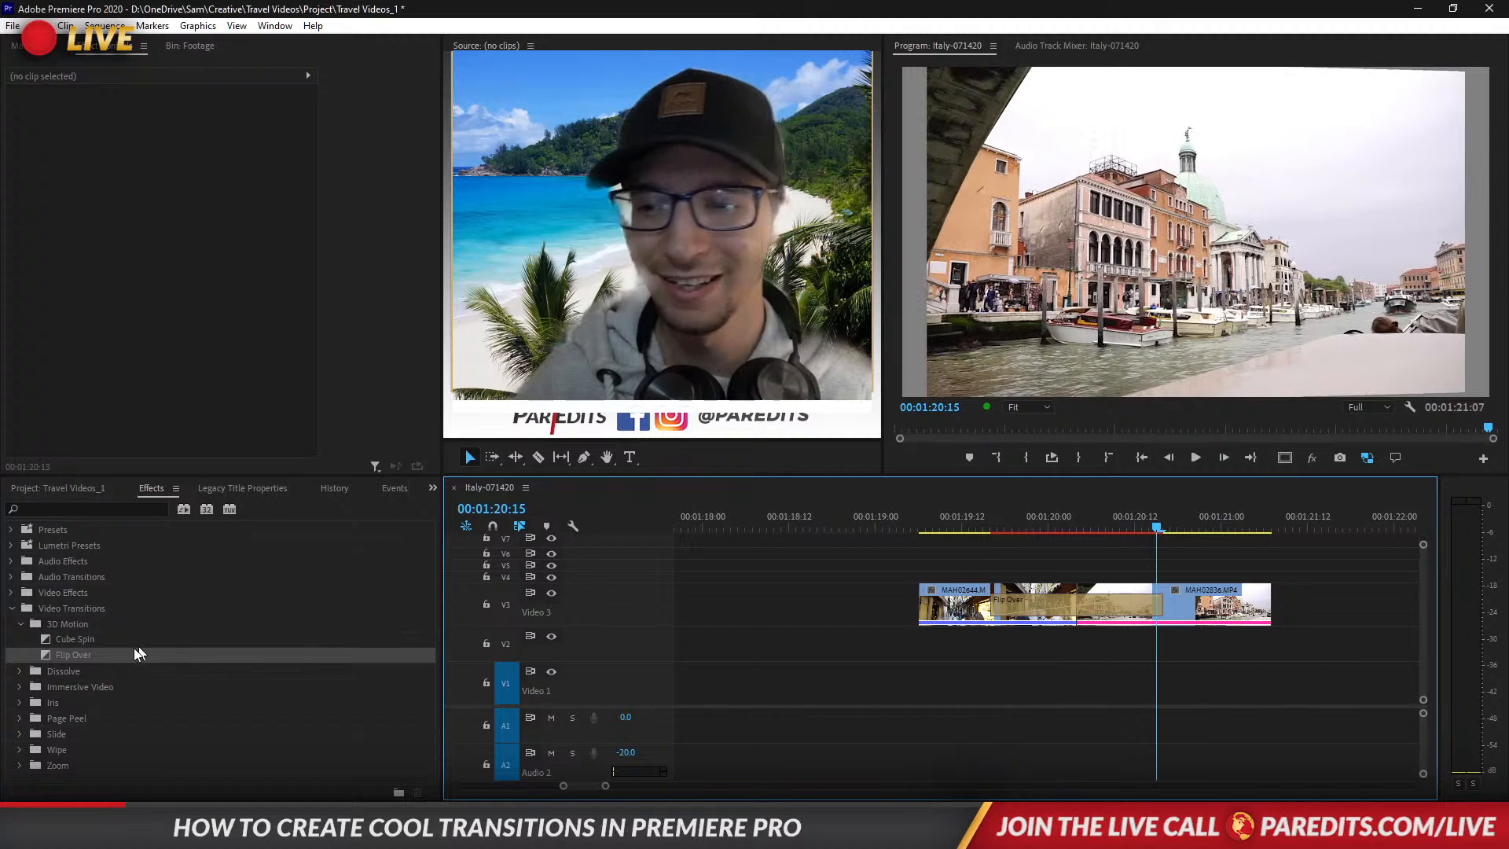
click(21, 686)
scroll(44, 697, down, 2)
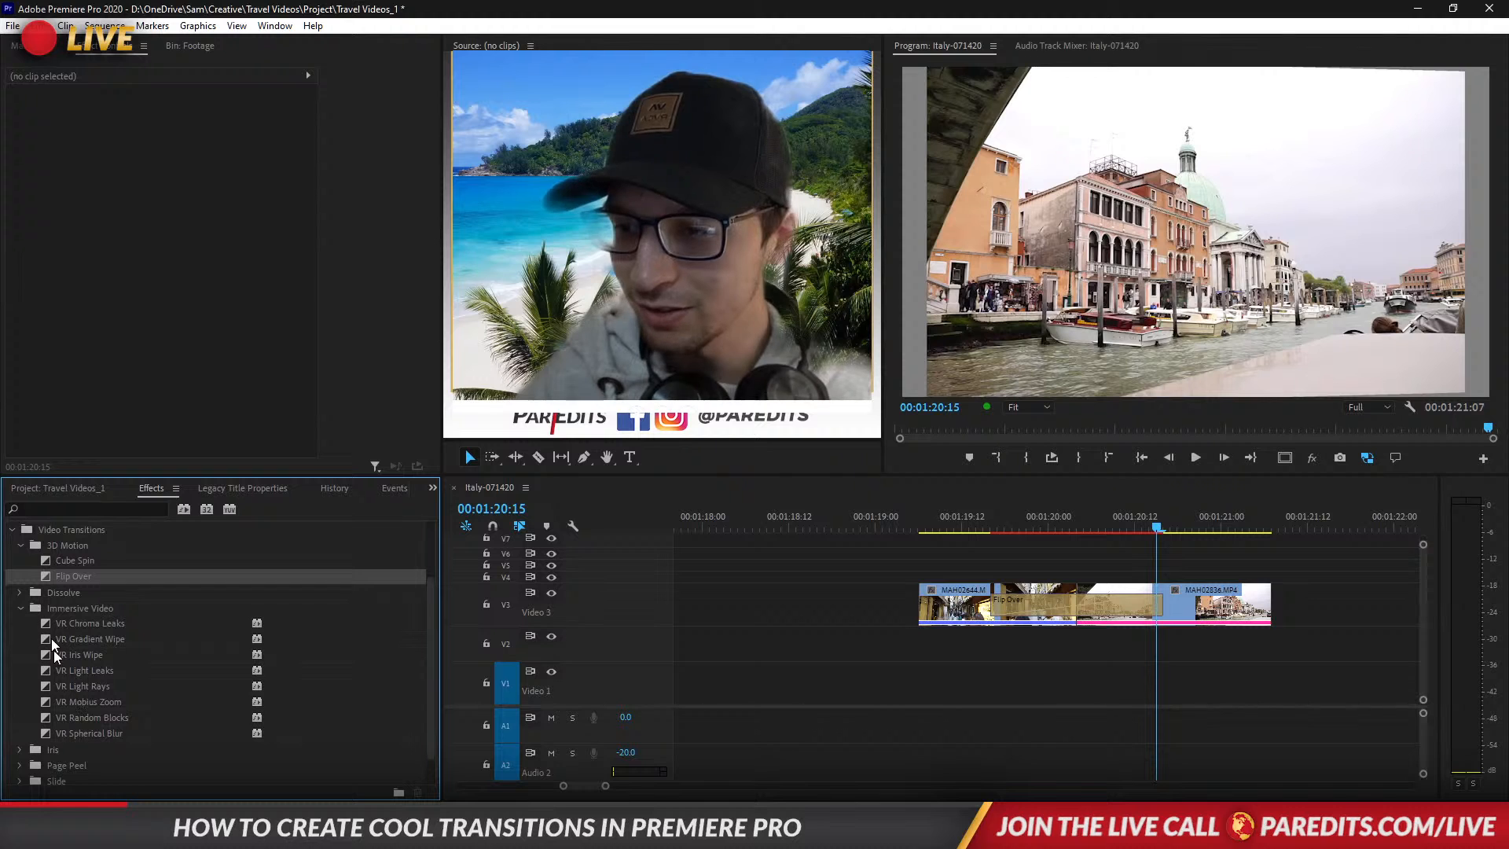
drag(79, 686, 1036, 613)
click(1034, 529)
drag(1026, 525, 1068, 515)
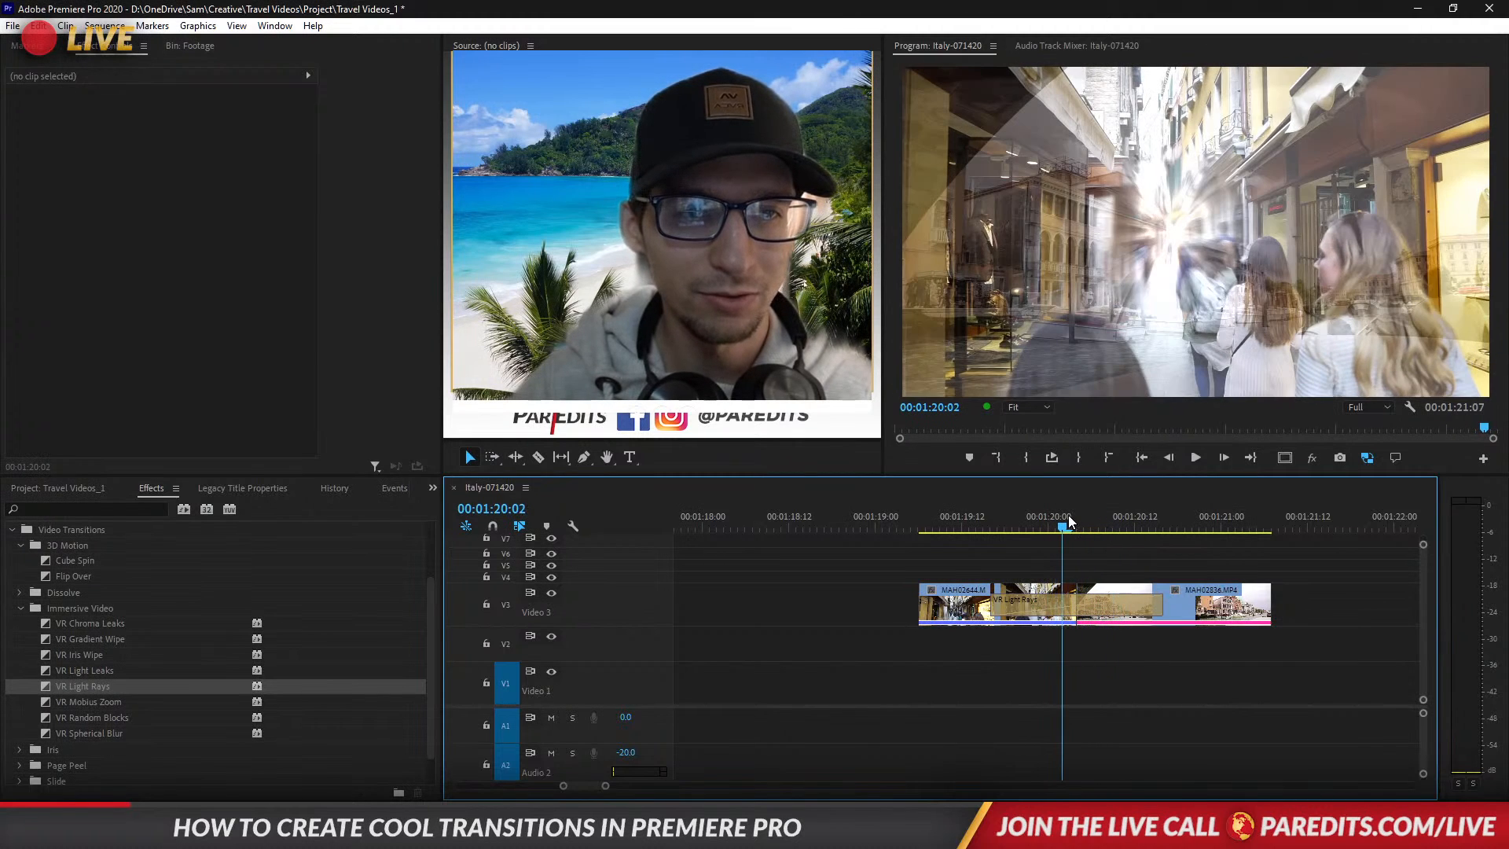
Set the horizontal End Point of the VR Light Rays transition to 722.0 and scrub through it.
click(1088, 602)
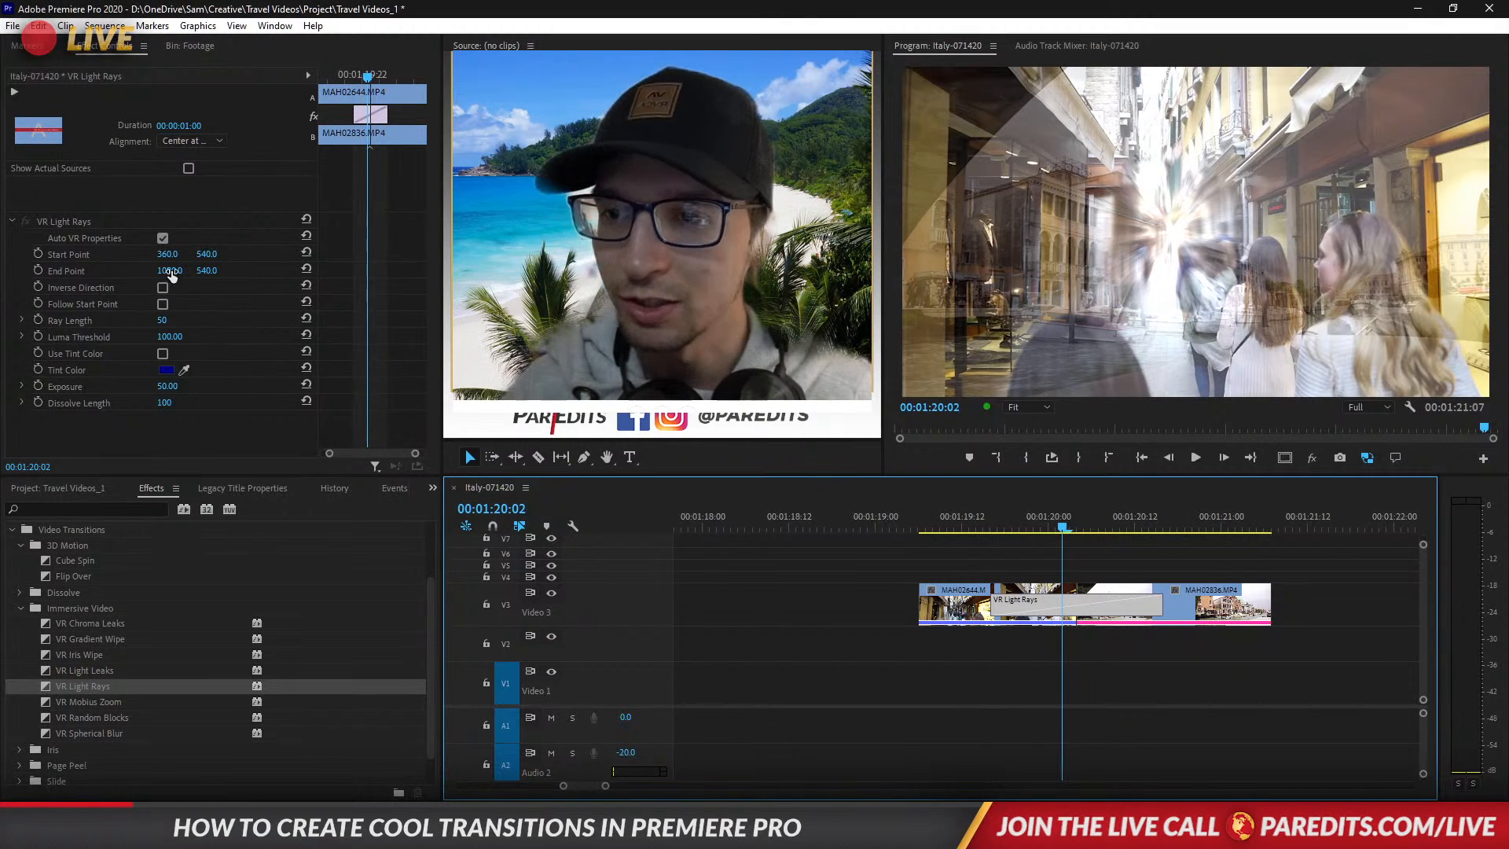
drag(180, 271, 11, 271)
click(1056, 526)
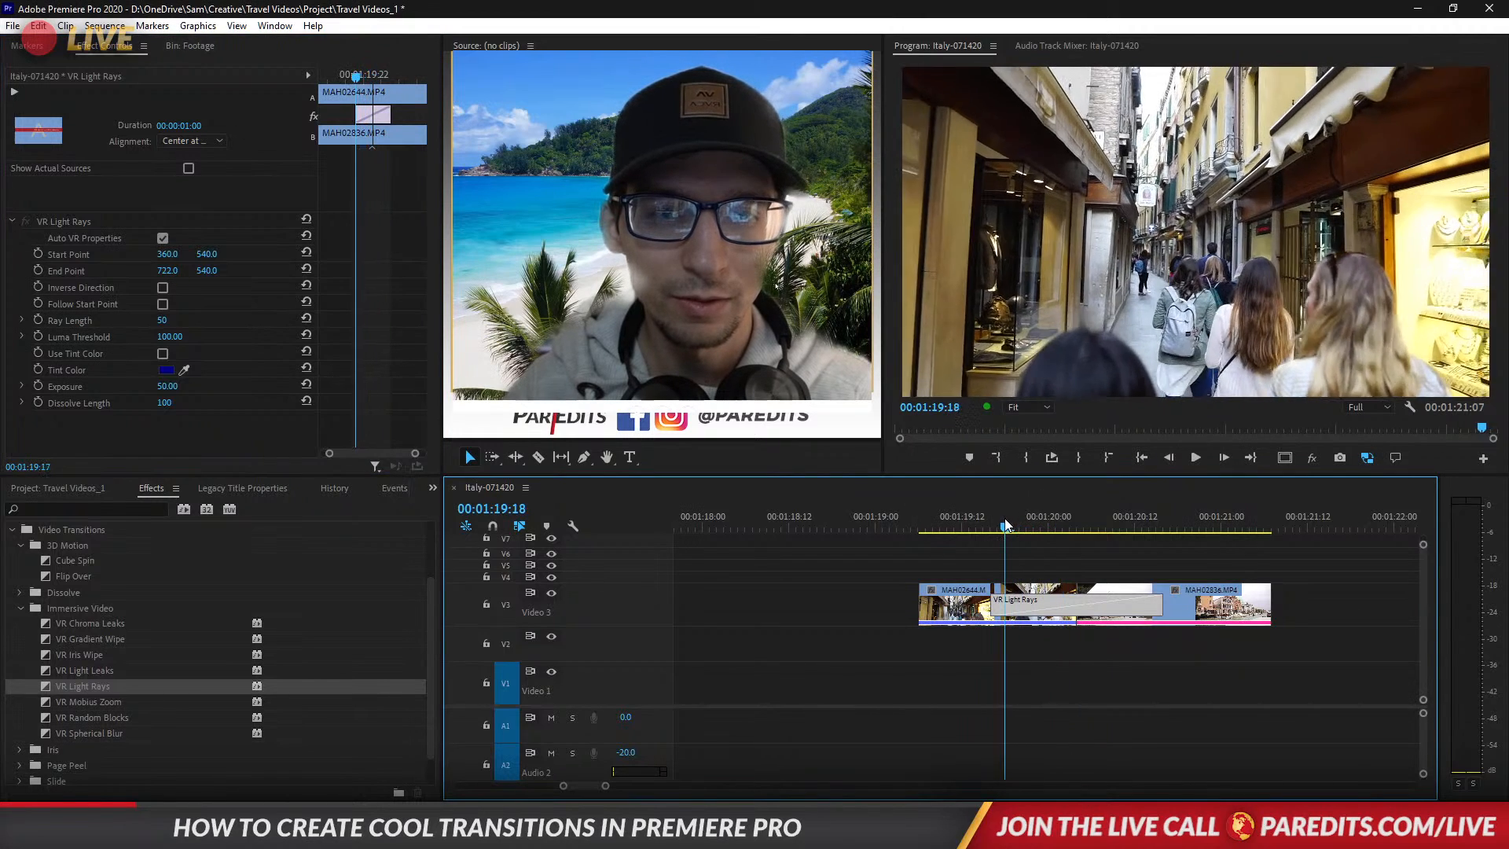
drag(1068, 531, 1107, 531)
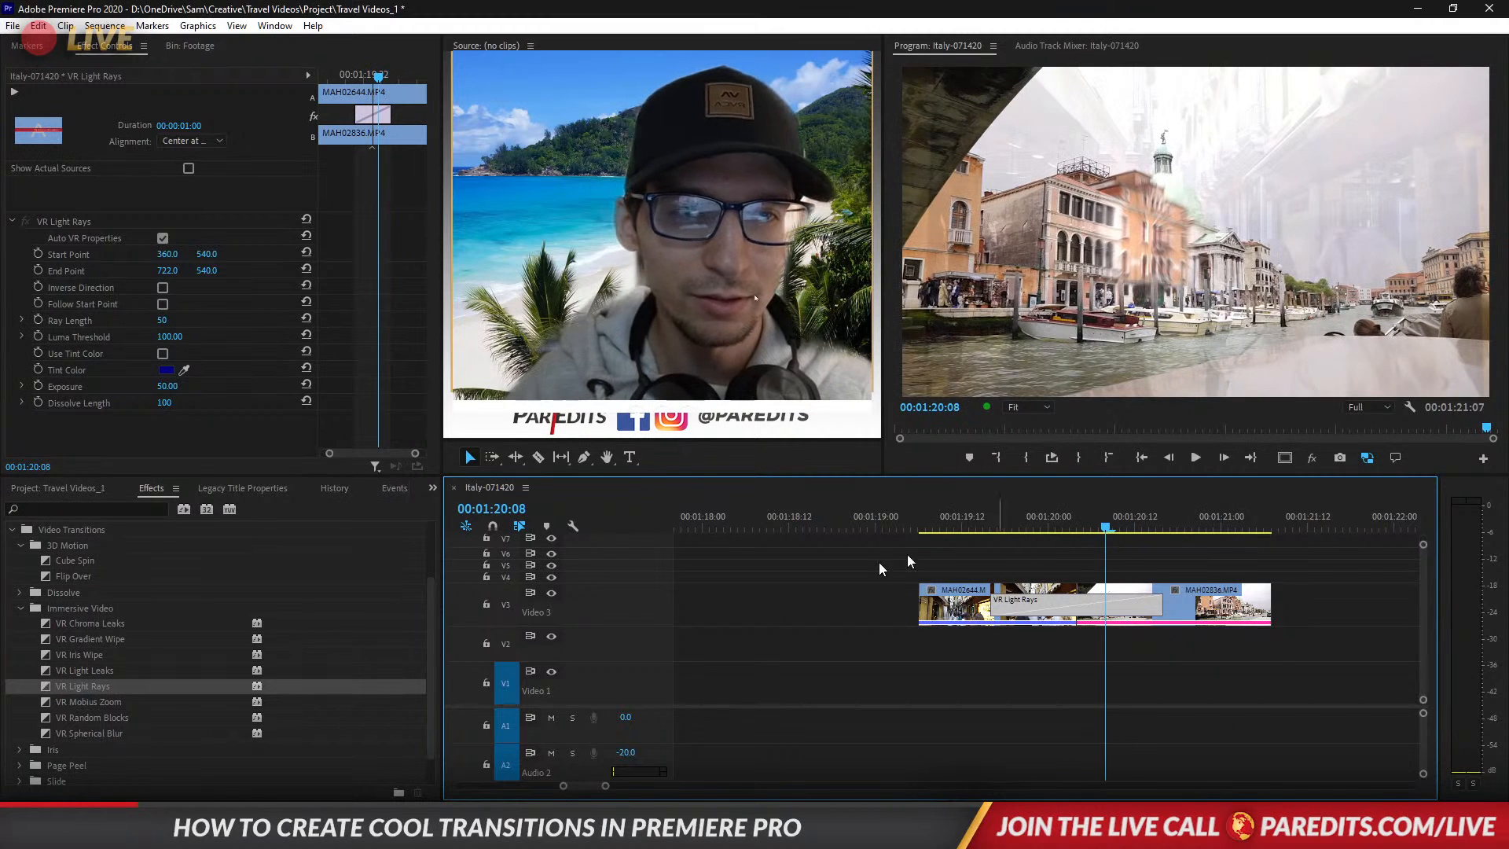
Replace the transition at the cut with VR Spherical Blur and scrub through it.
drag(98, 733, 1123, 610)
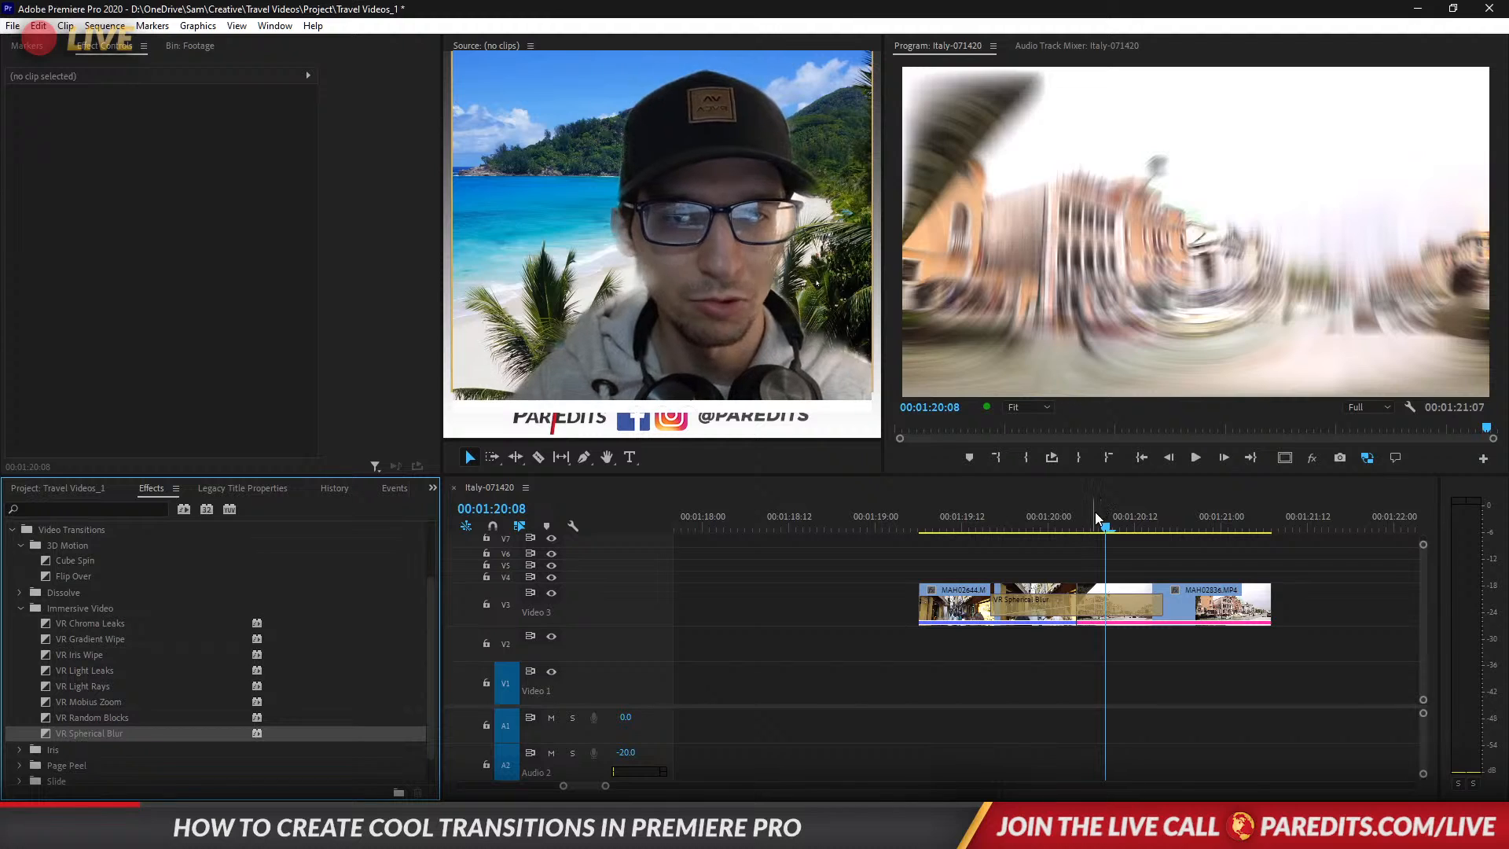
click(1083, 519)
mouse_move(1083, 519)
mouse_down()
mouse_move(1039, 520)
mouse_move(1183, 519)
mouse_move(1069, 508)
mouse_up()
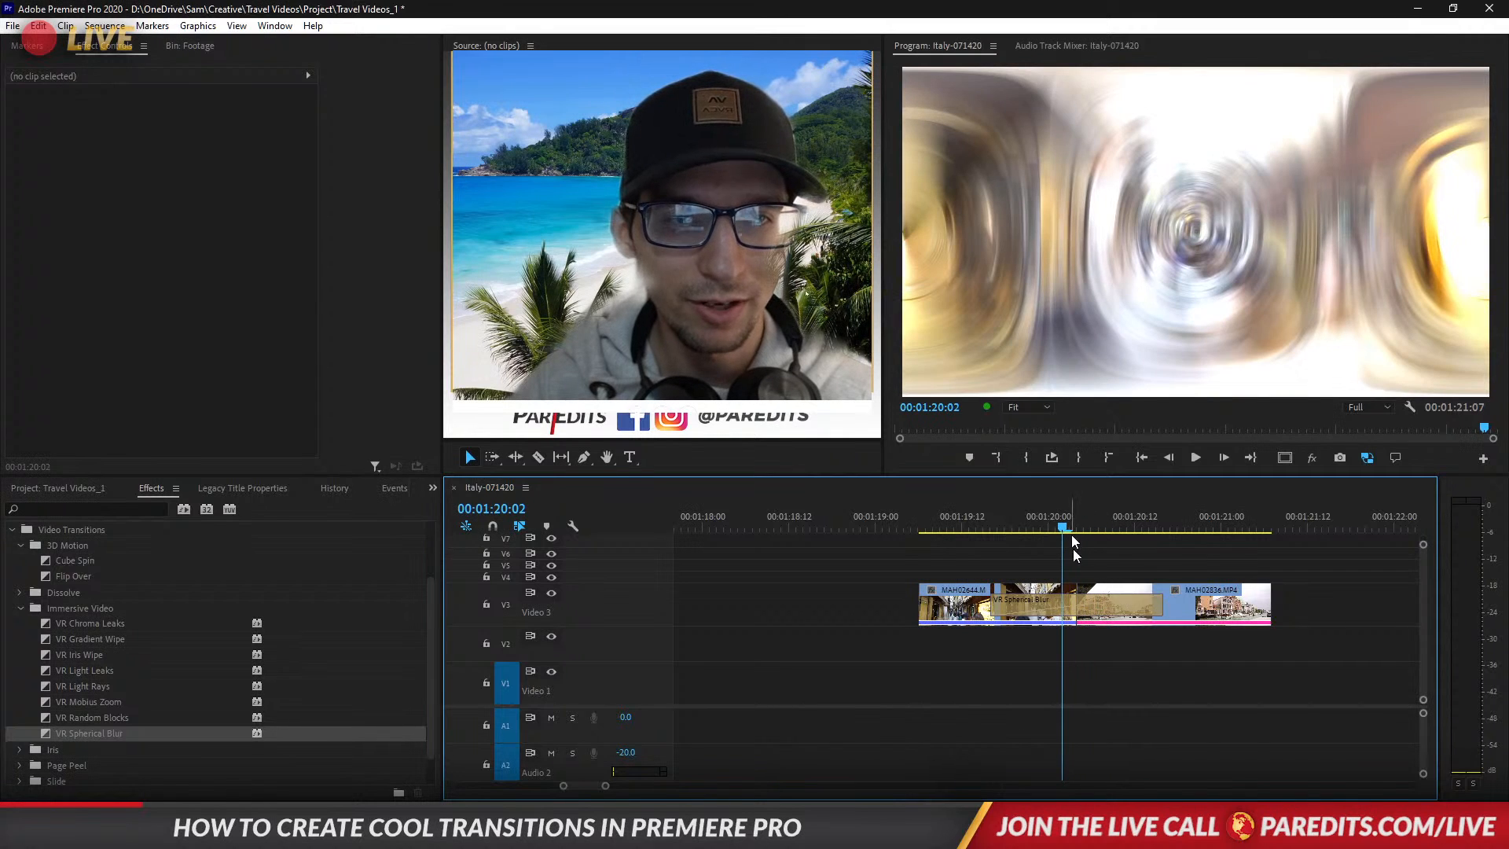
Turn off Auto VR Properties for the VR Spherical Blur, try the Stereoscopic - Side-by-Side frame layout, and return it to Monoscopic.
click(1083, 604)
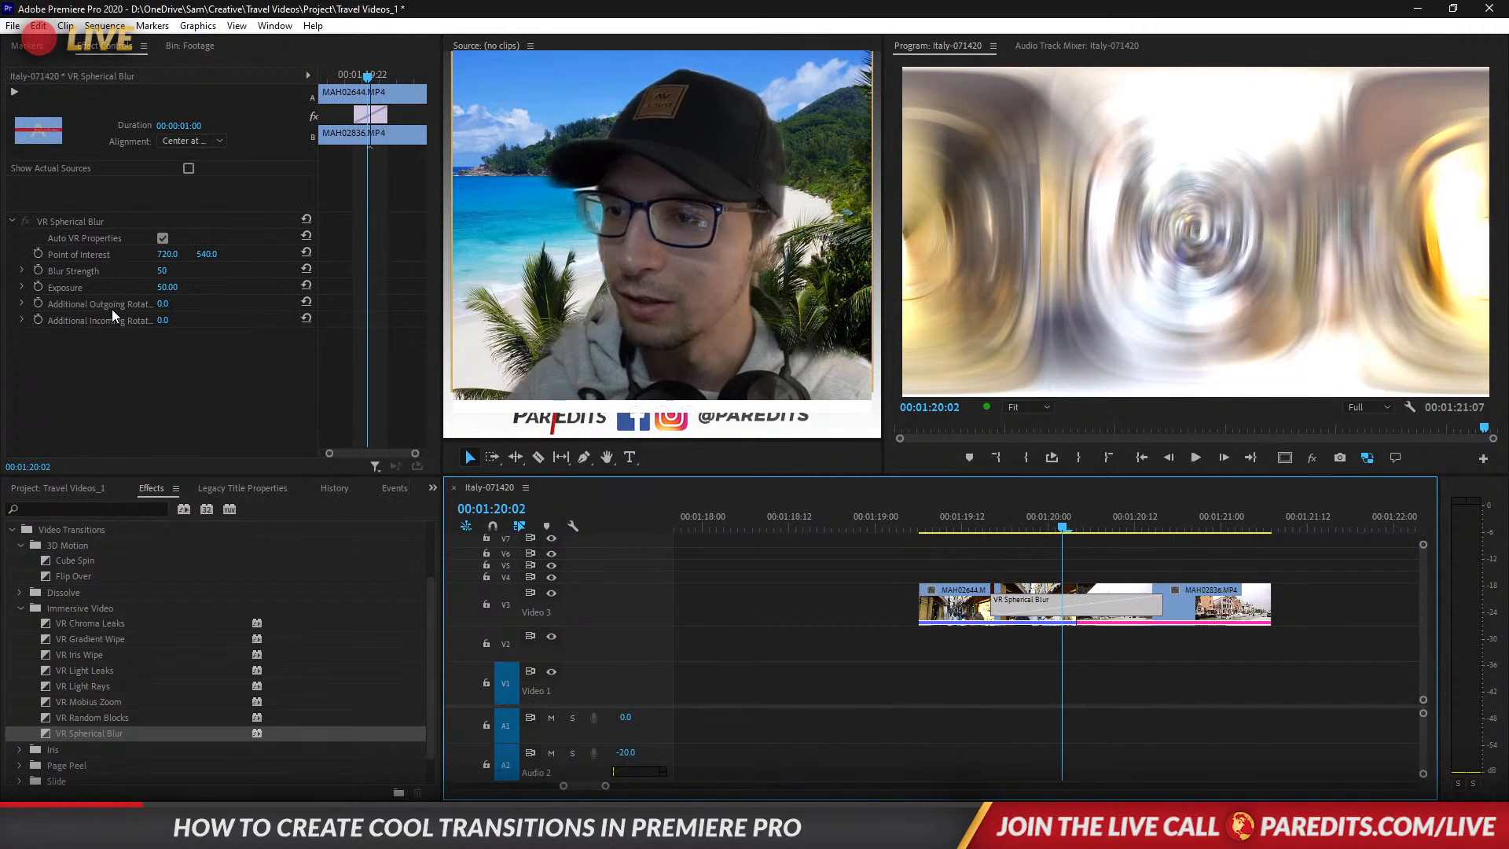
click(163, 238)
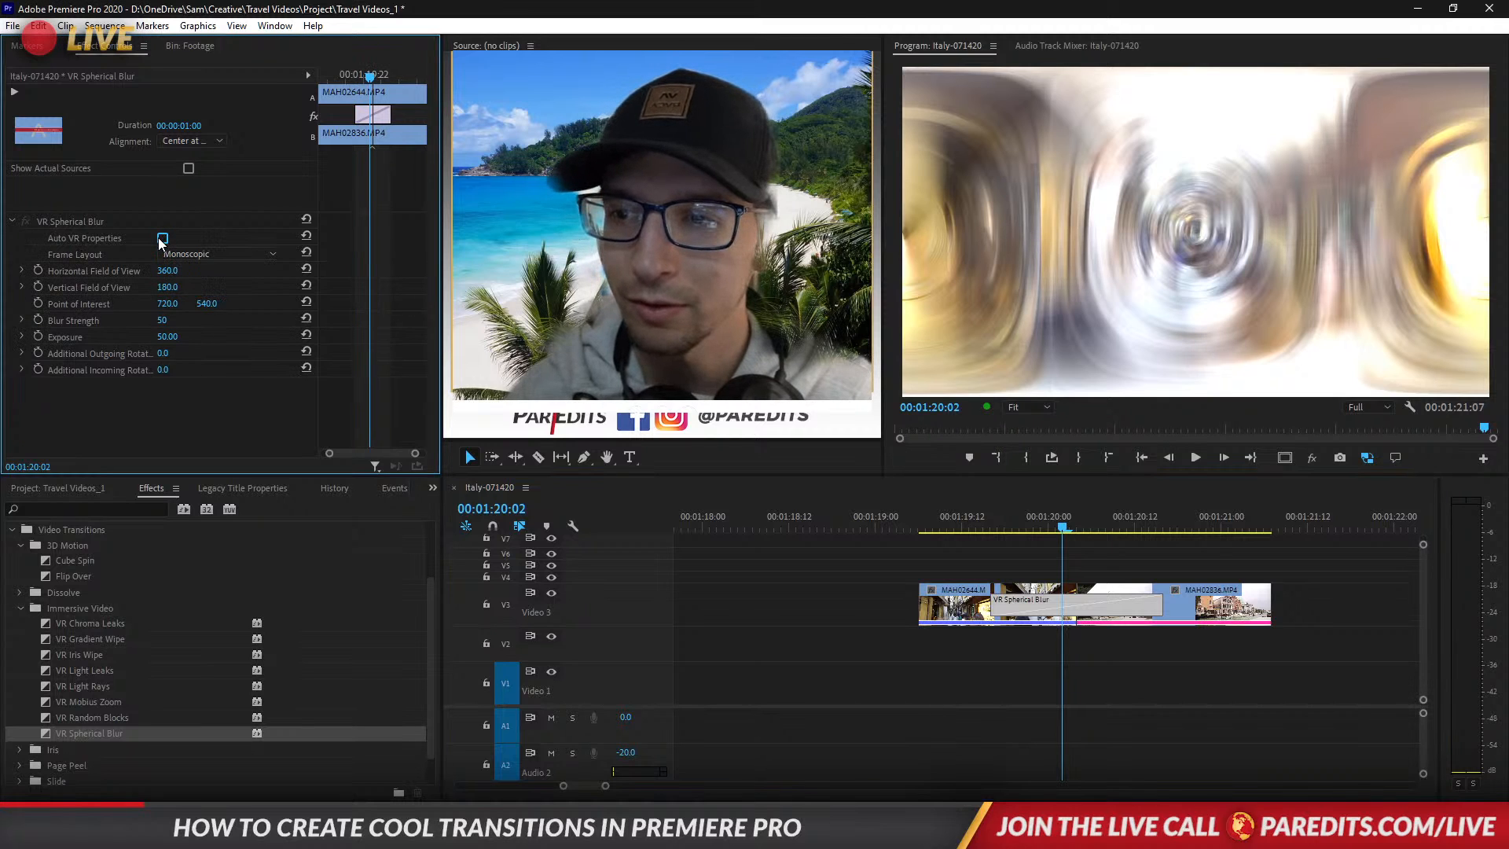
click(218, 255)
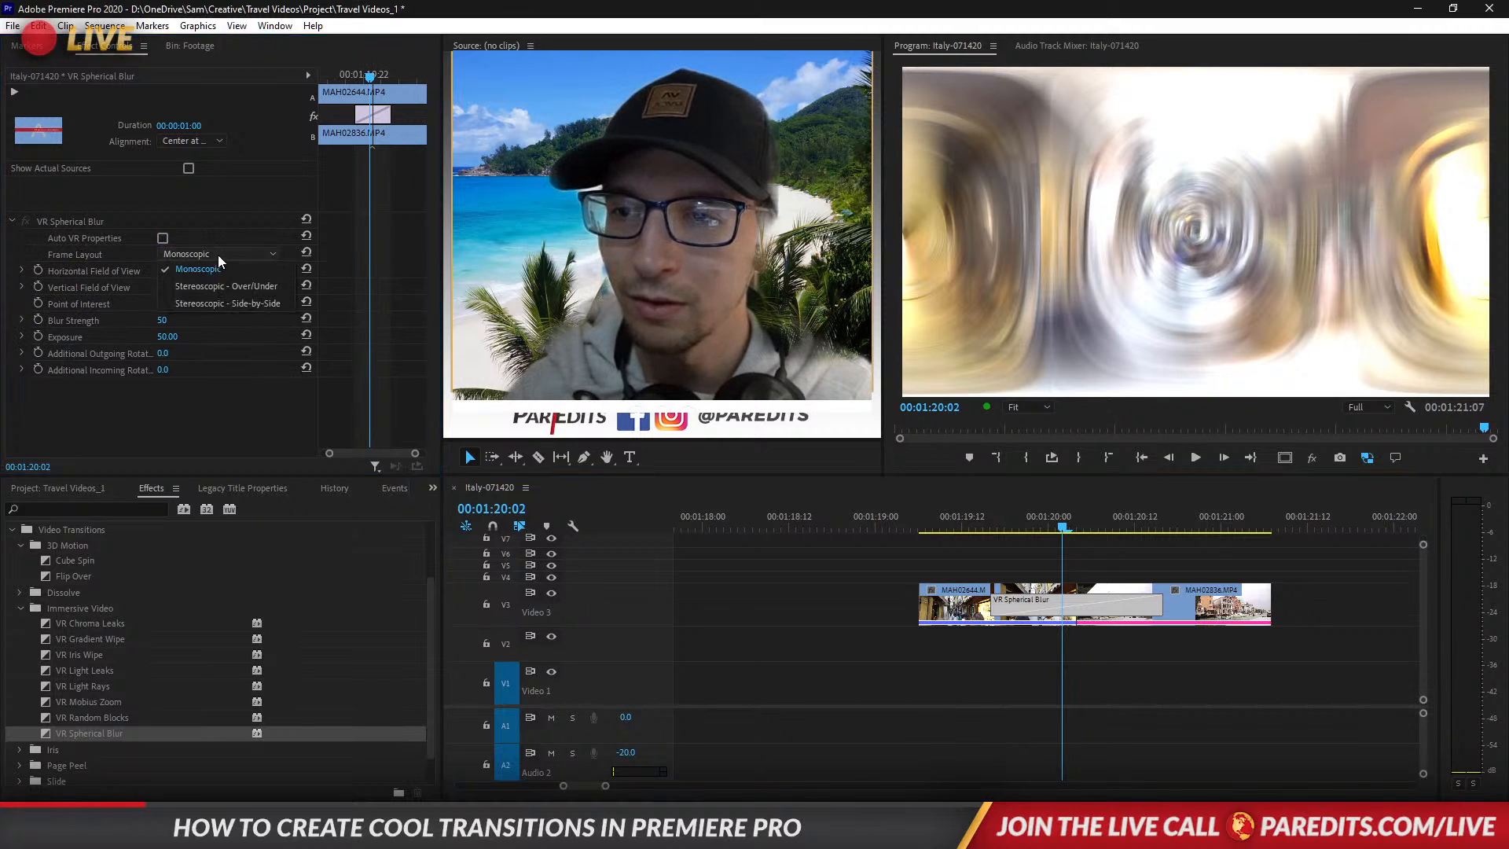
click(229, 303)
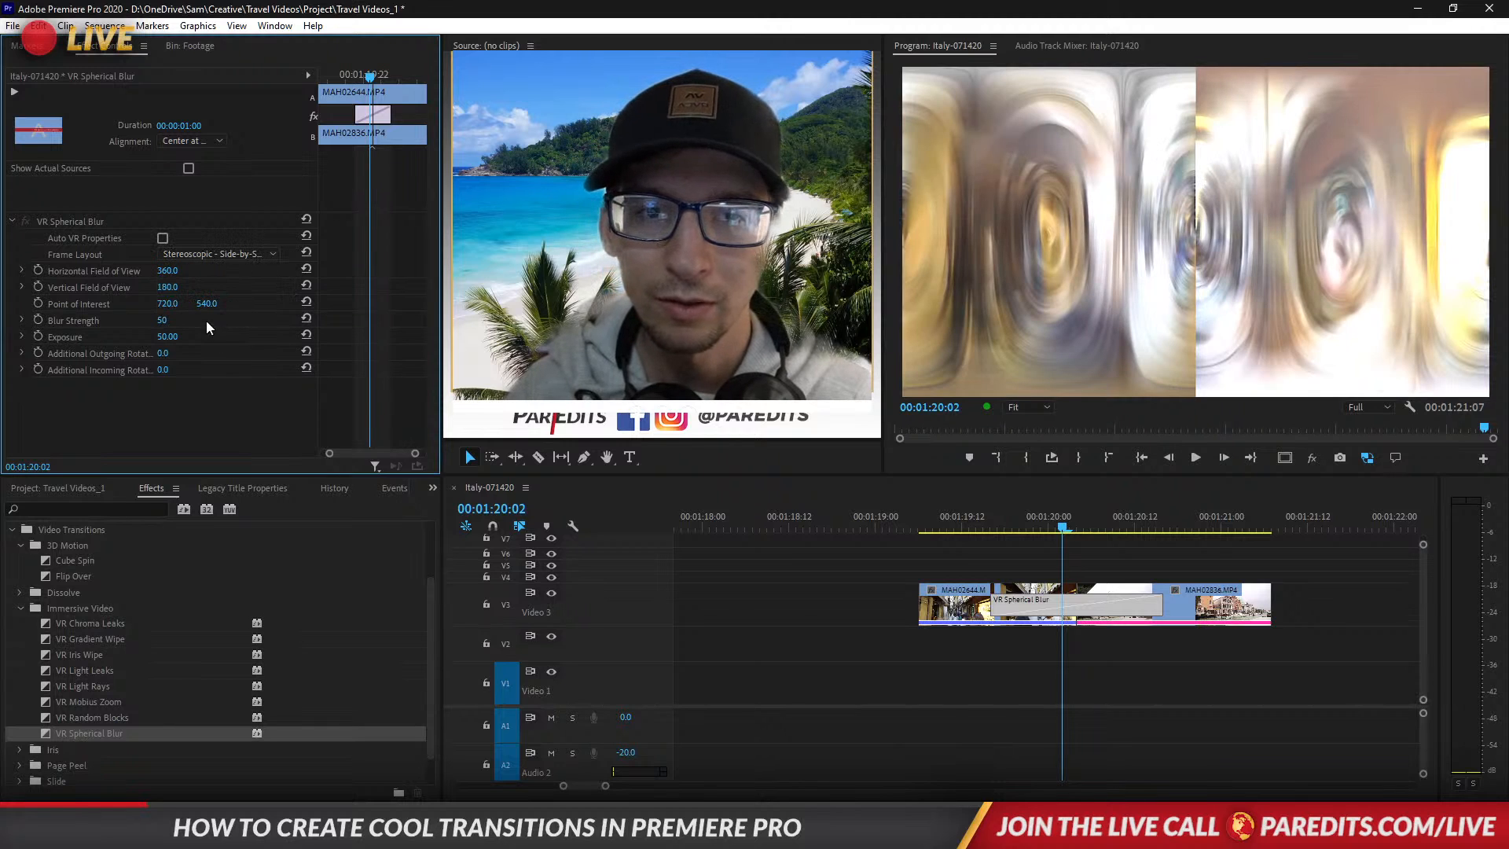
click(192, 250)
click(193, 304)
click(199, 250)
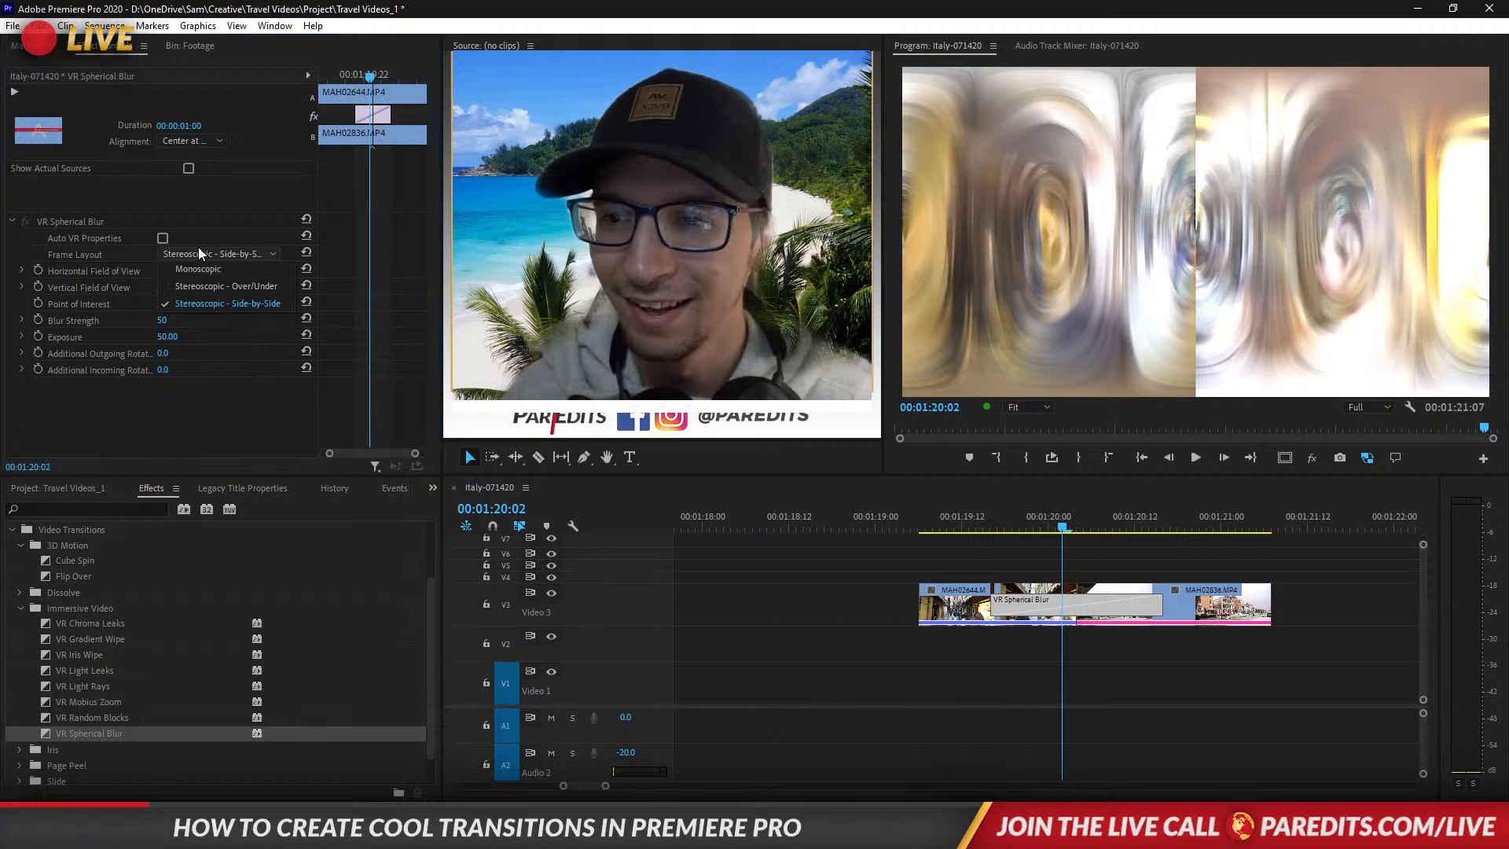
click(199, 269)
Expand the Iris group of the video transitions and replace the transition at the cut with Iris Diamond.
scroll(71, 704, down, 2)
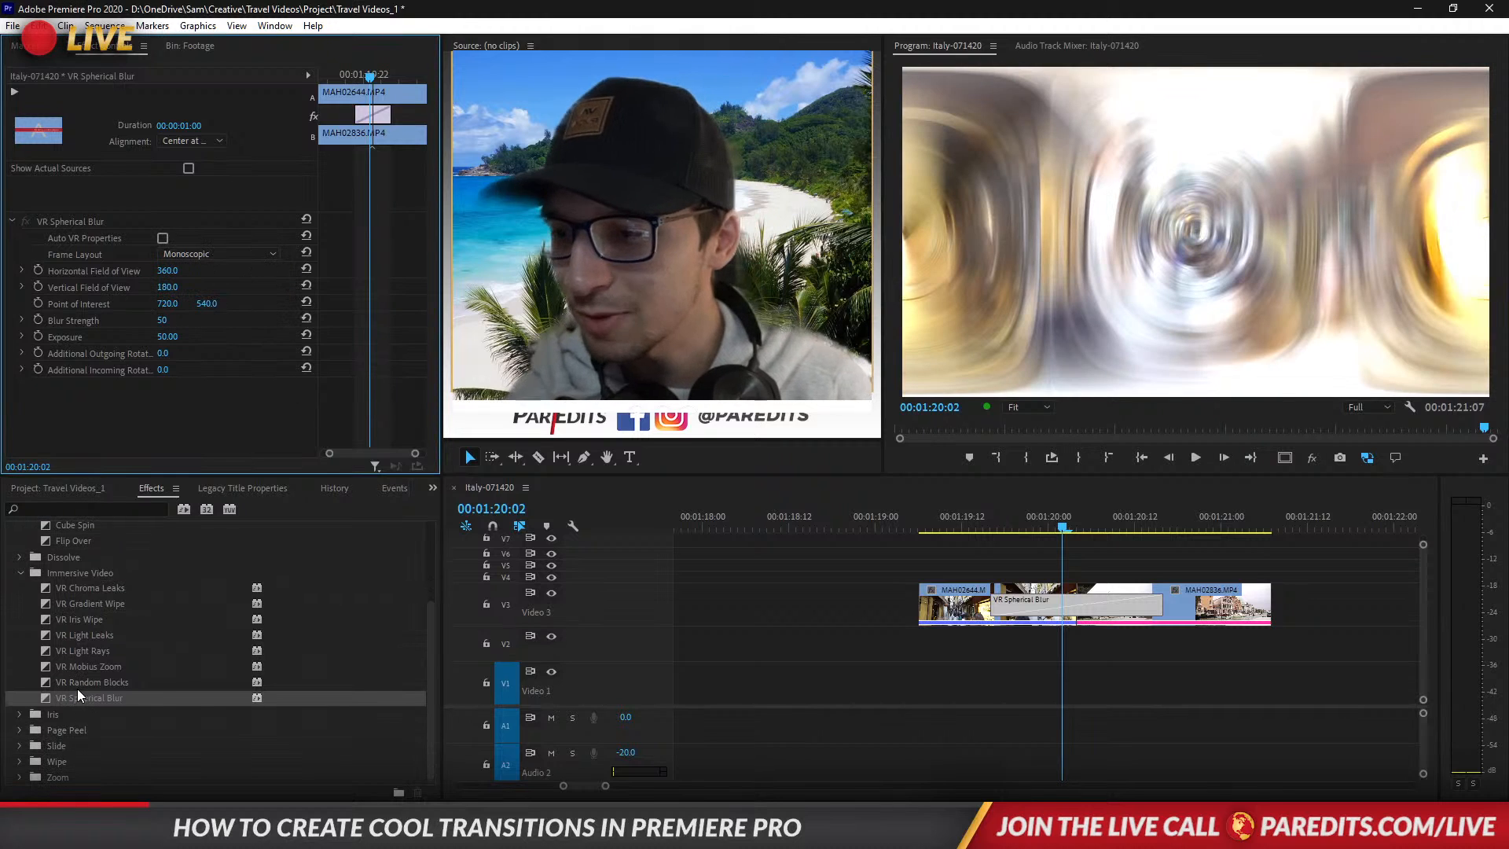
click(19, 713)
scroll(83, 711, down, 4)
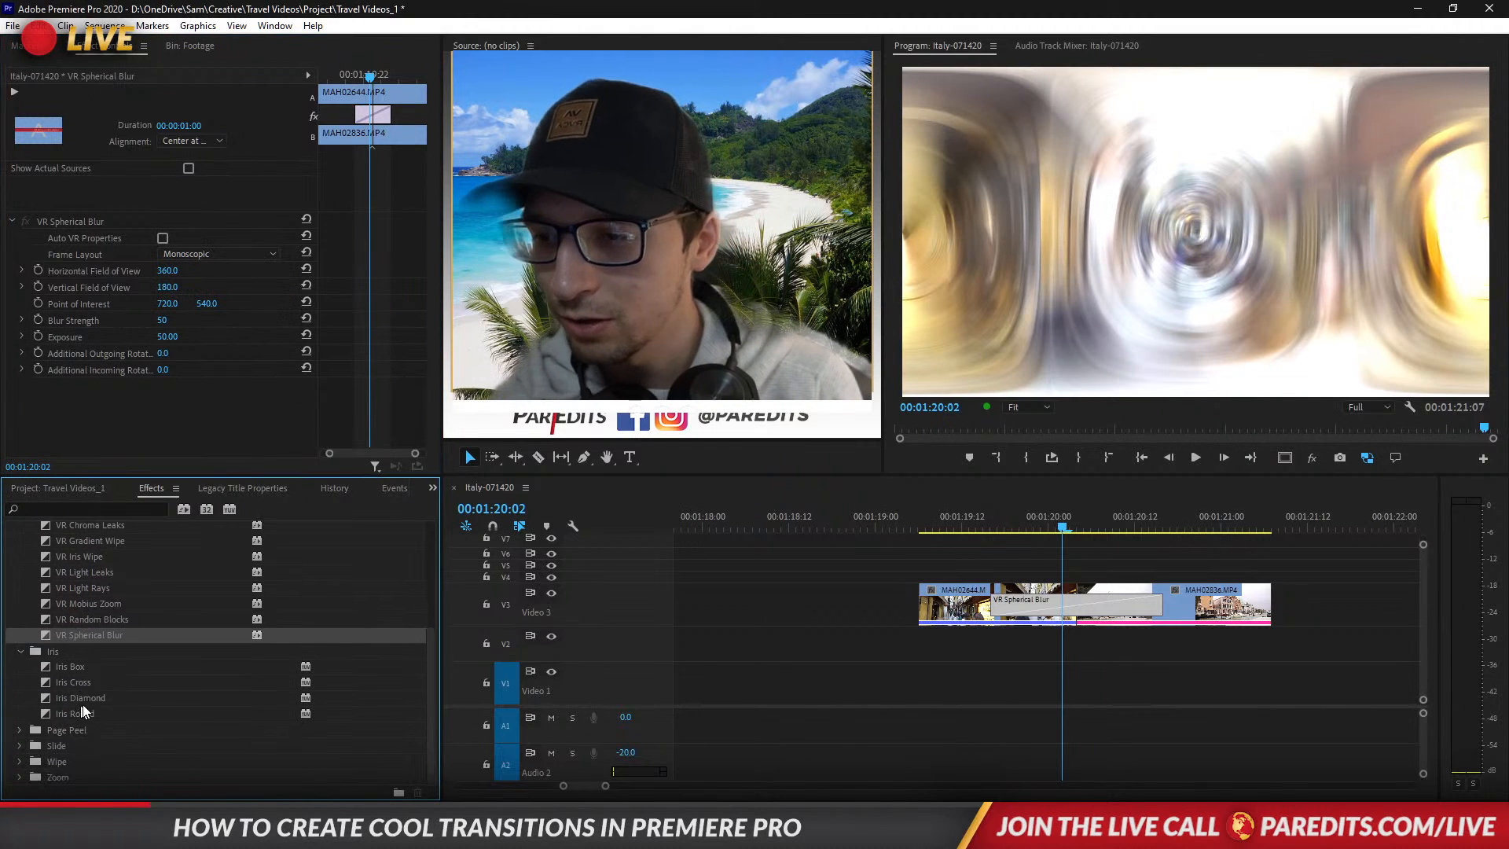
drag(45, 698, 1022, 625)
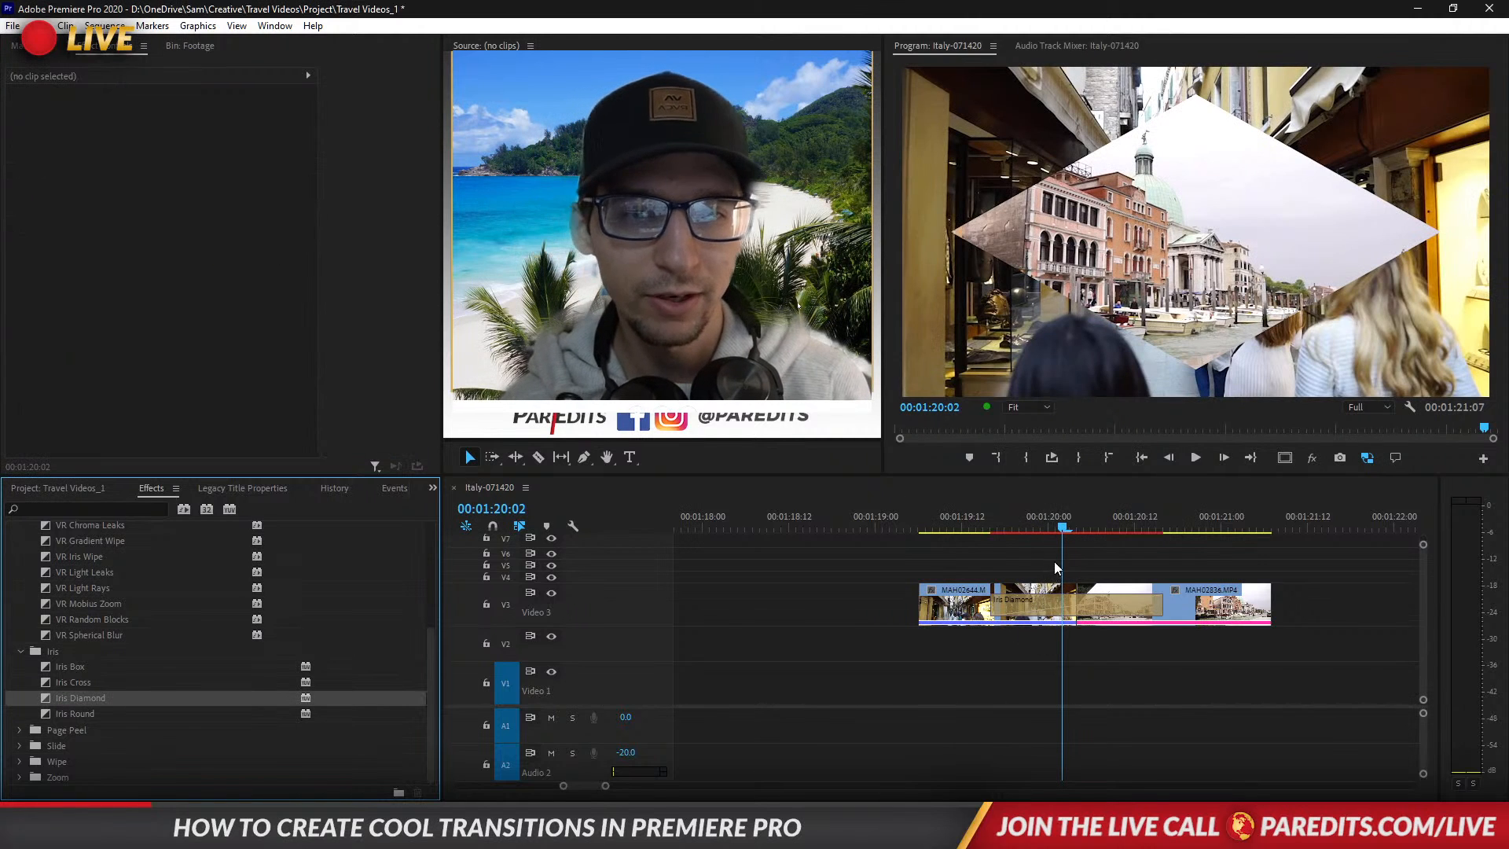
Replace the transition at the cut with Page Peel from the Page Peel group and scrub through it.
click(20, 730)
scroll(82, 722, down, 1)
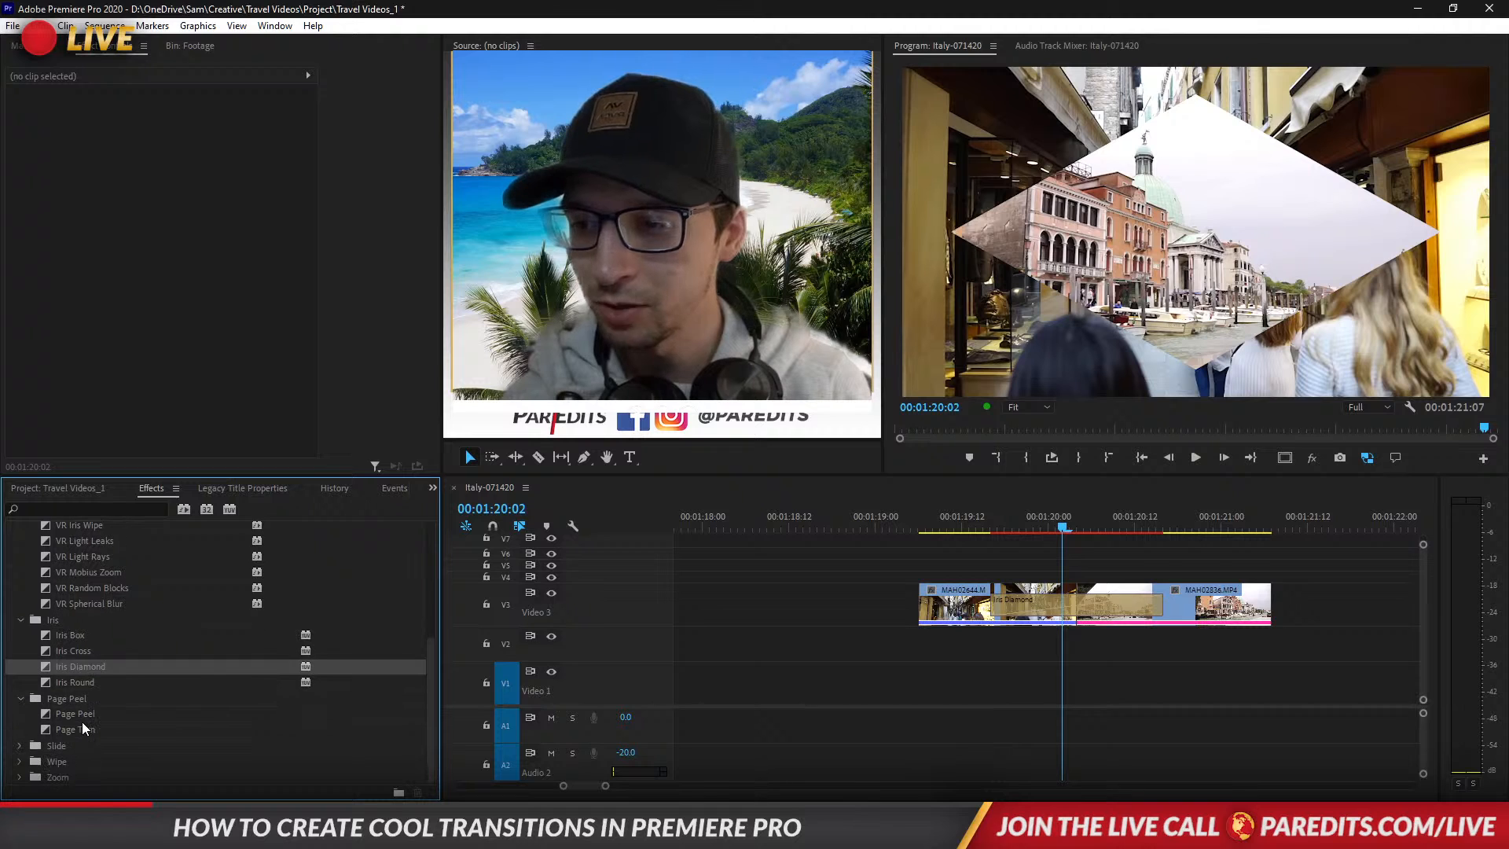
drag(44, 714, 1132, 613)
click(1063, 532)
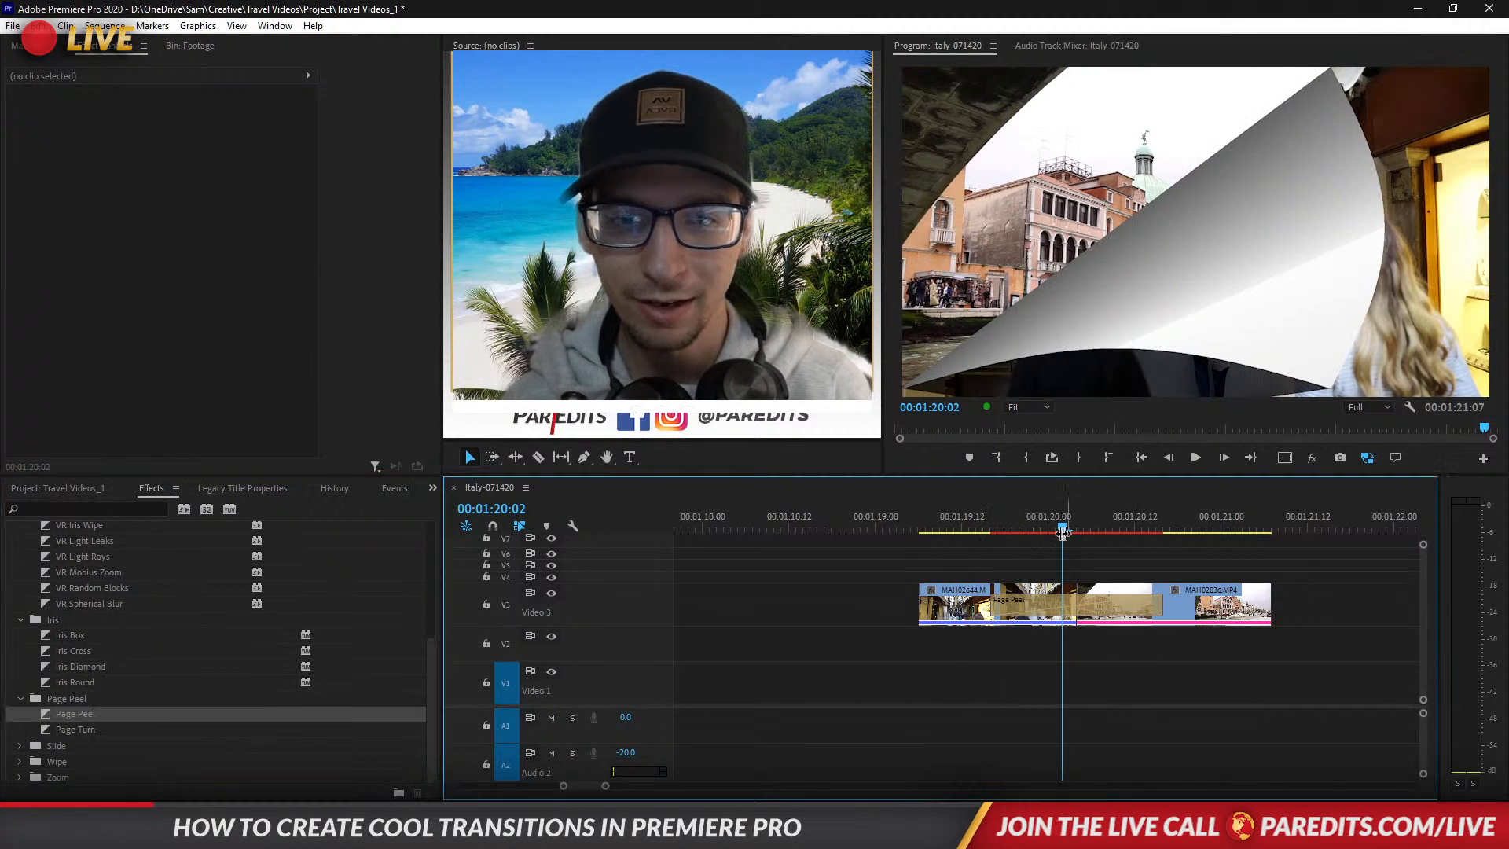
mouse_move(1062, 532)
mouse_down()
mouse_move(1012, 525)
mouse_move(1122, 527)
mouse_move(1041, 529)
mouse_up()
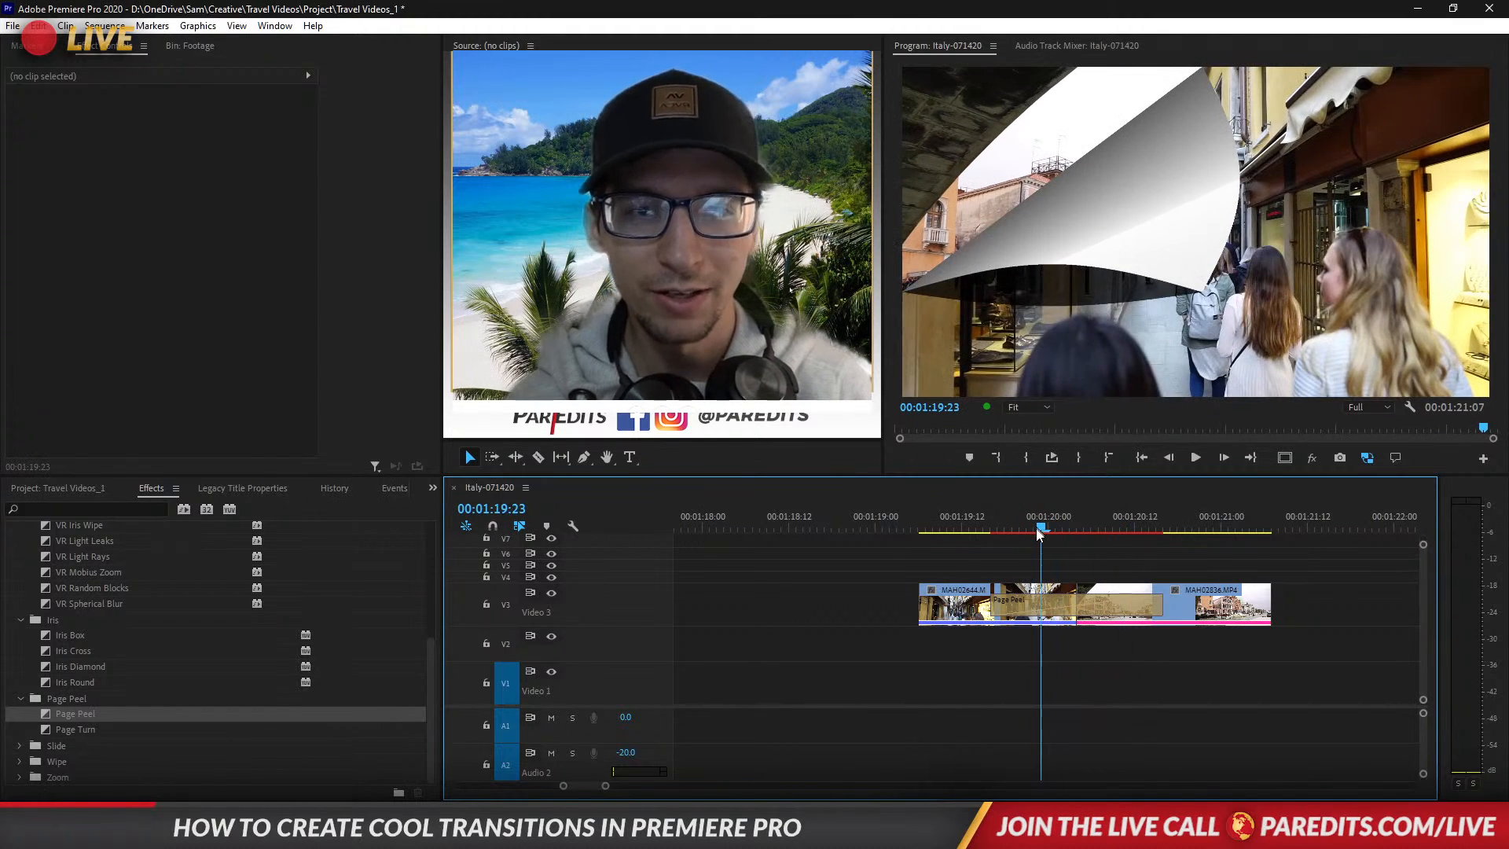
Replace the transition at the cut with Push from the Slide group and play it from near its beginning.
click(21, 744)
scroll(70, 739, down, 3)
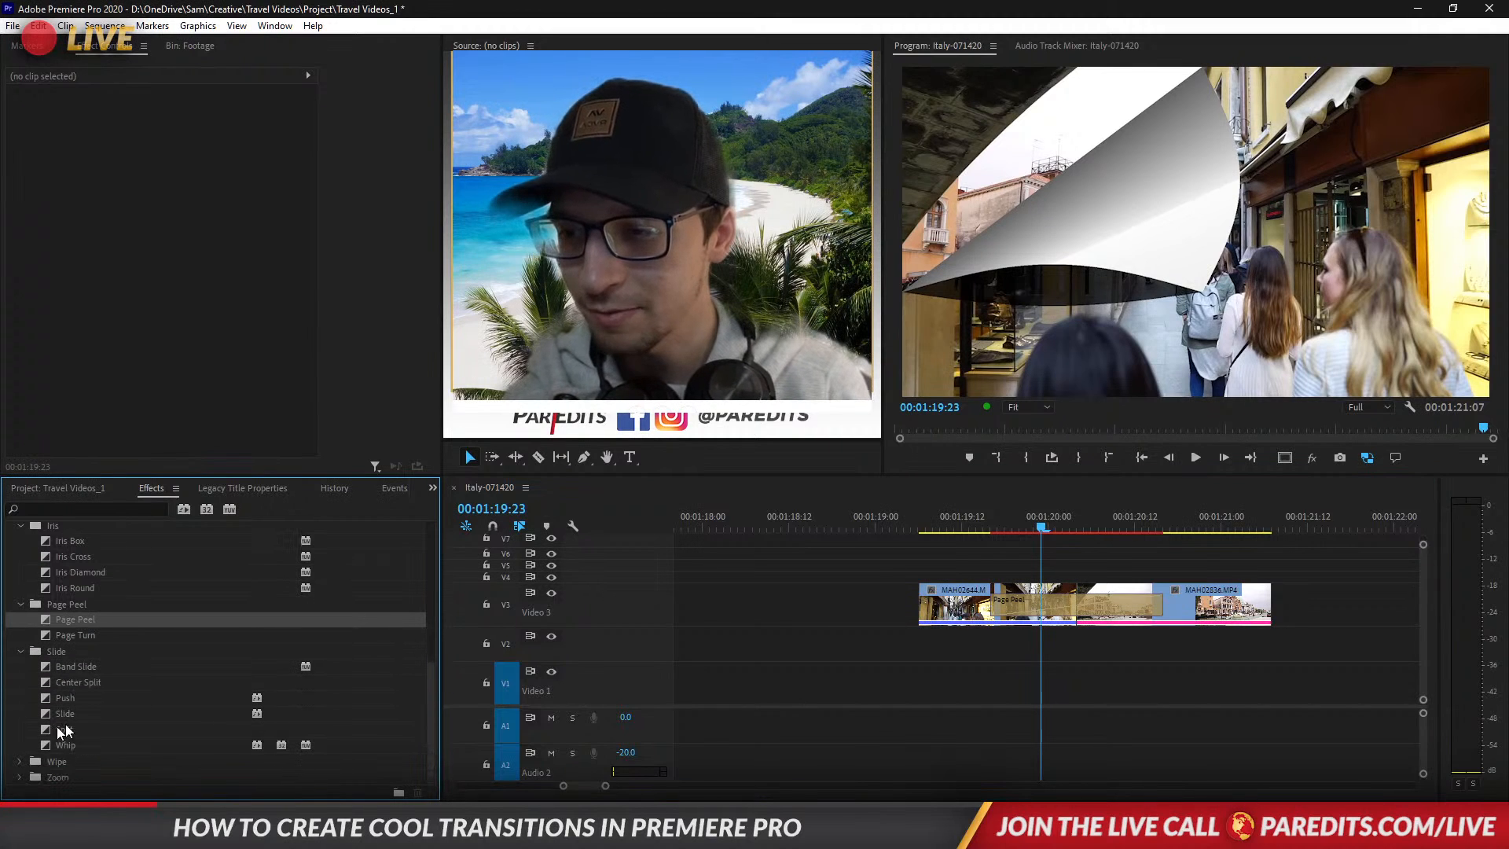
drag(48, 699, 1037, 604)
click(1041, 522)
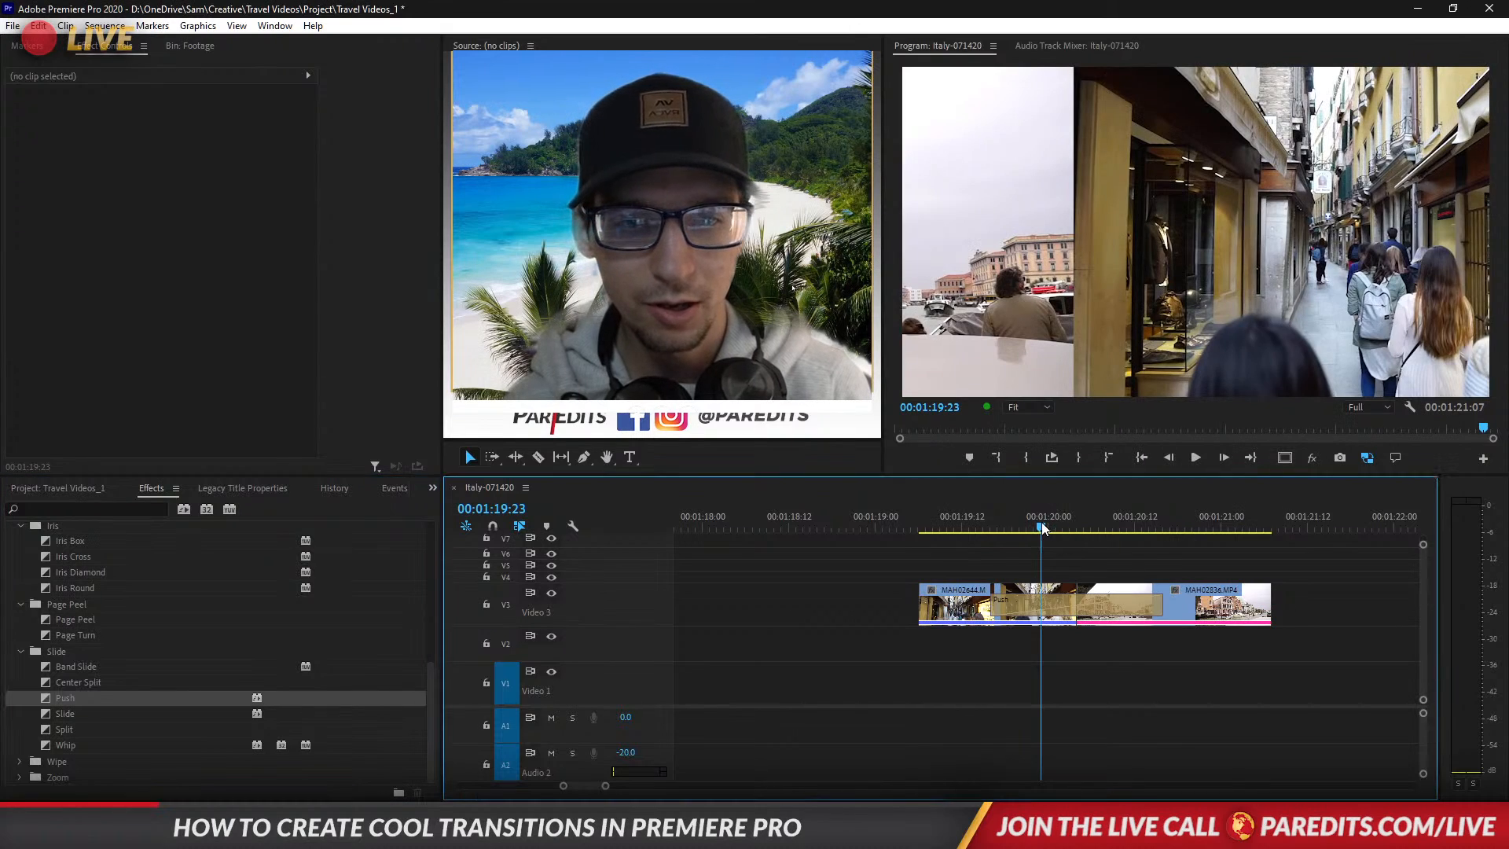
drag(1041, 522, 1003, 522)
key(space)
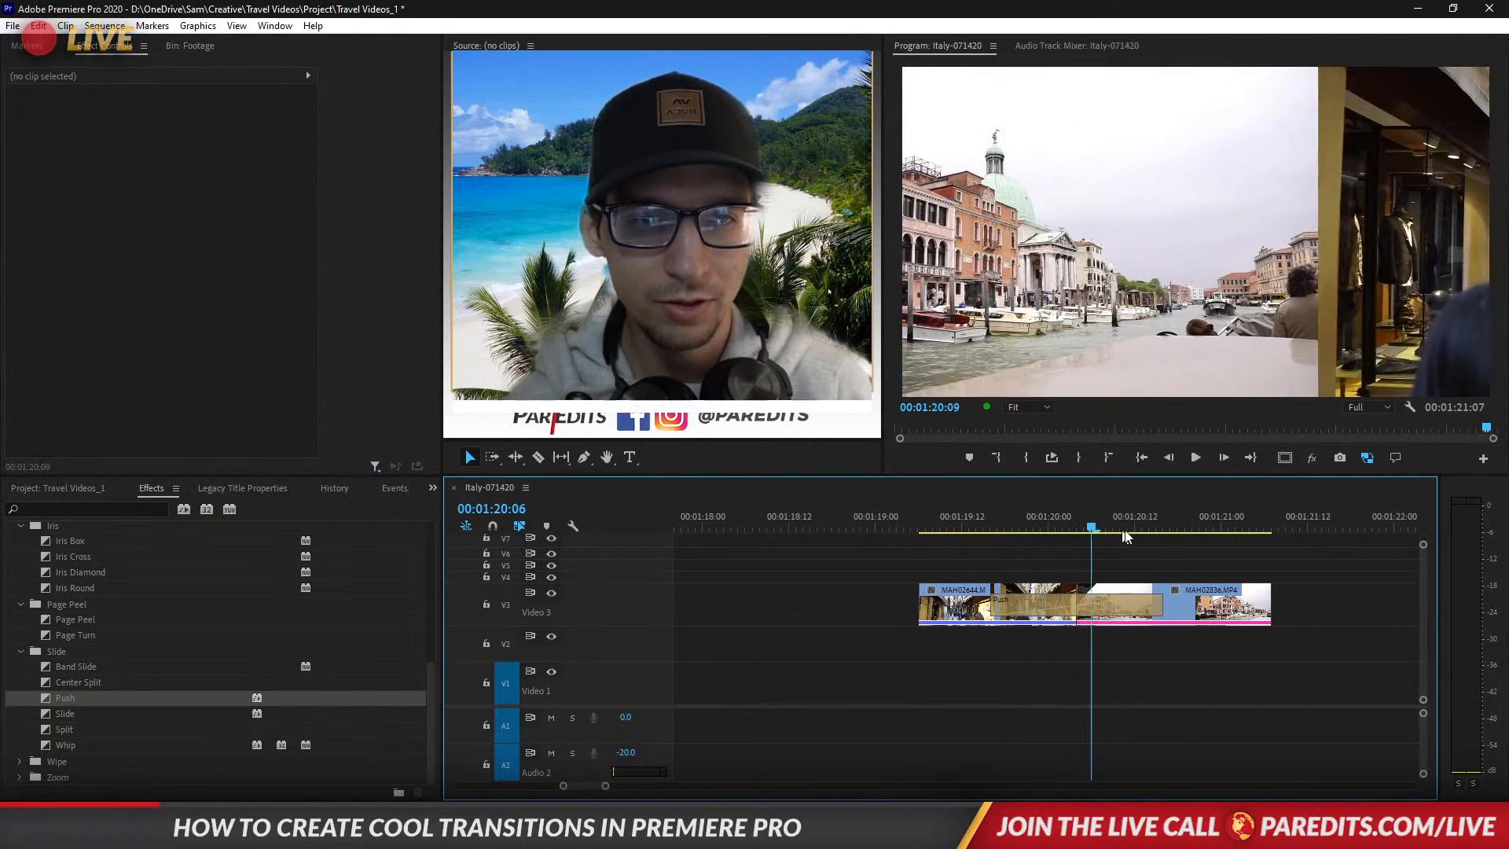
Shorten the Push transition at the cut to a duration of 00:00:00:08 and scrub through it.
click(1077, 528)
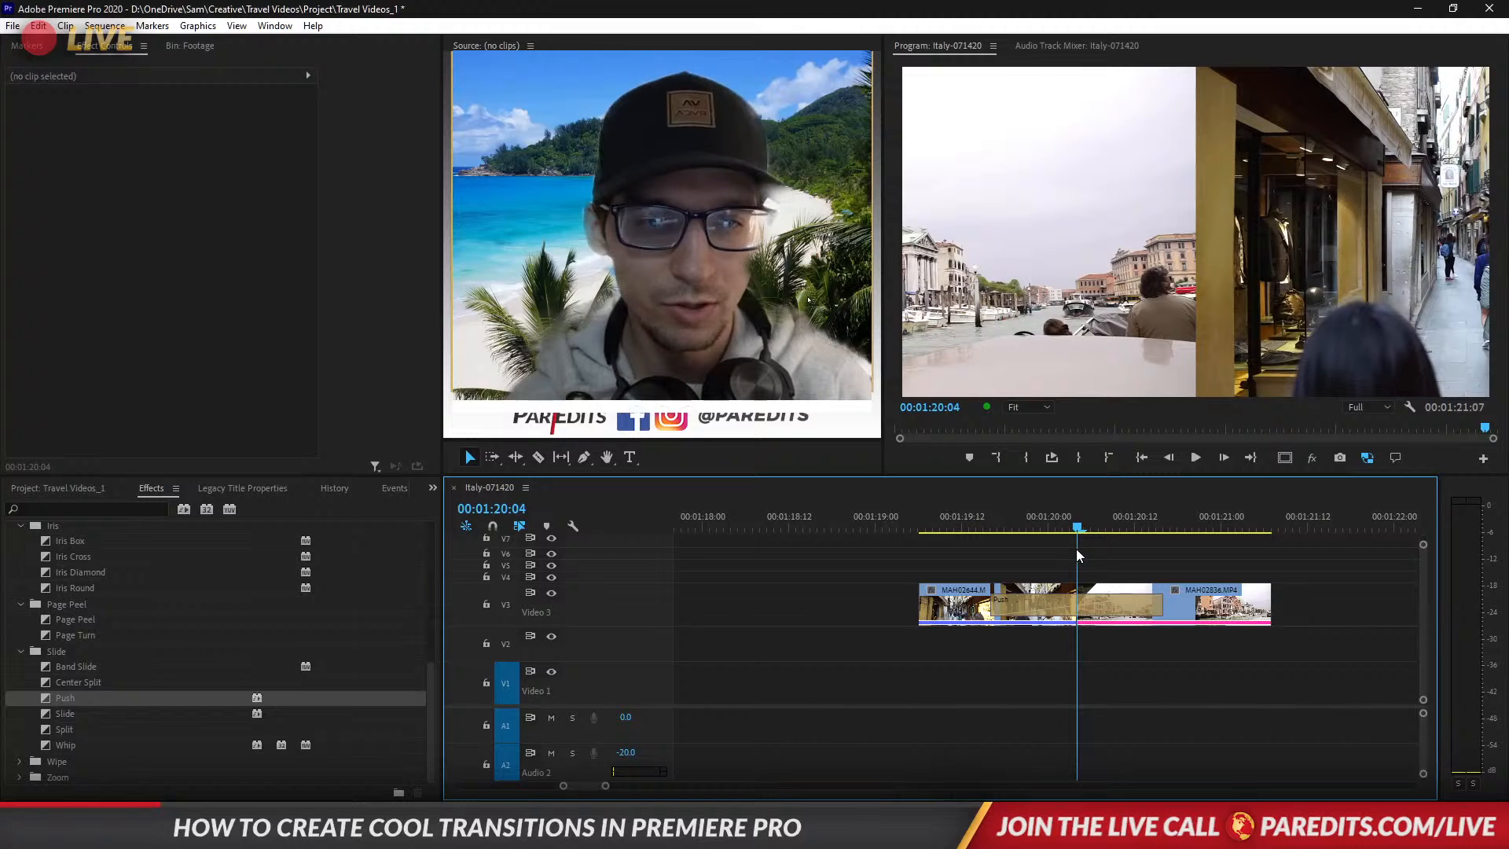
drag(1163, 607, 1099, 607)
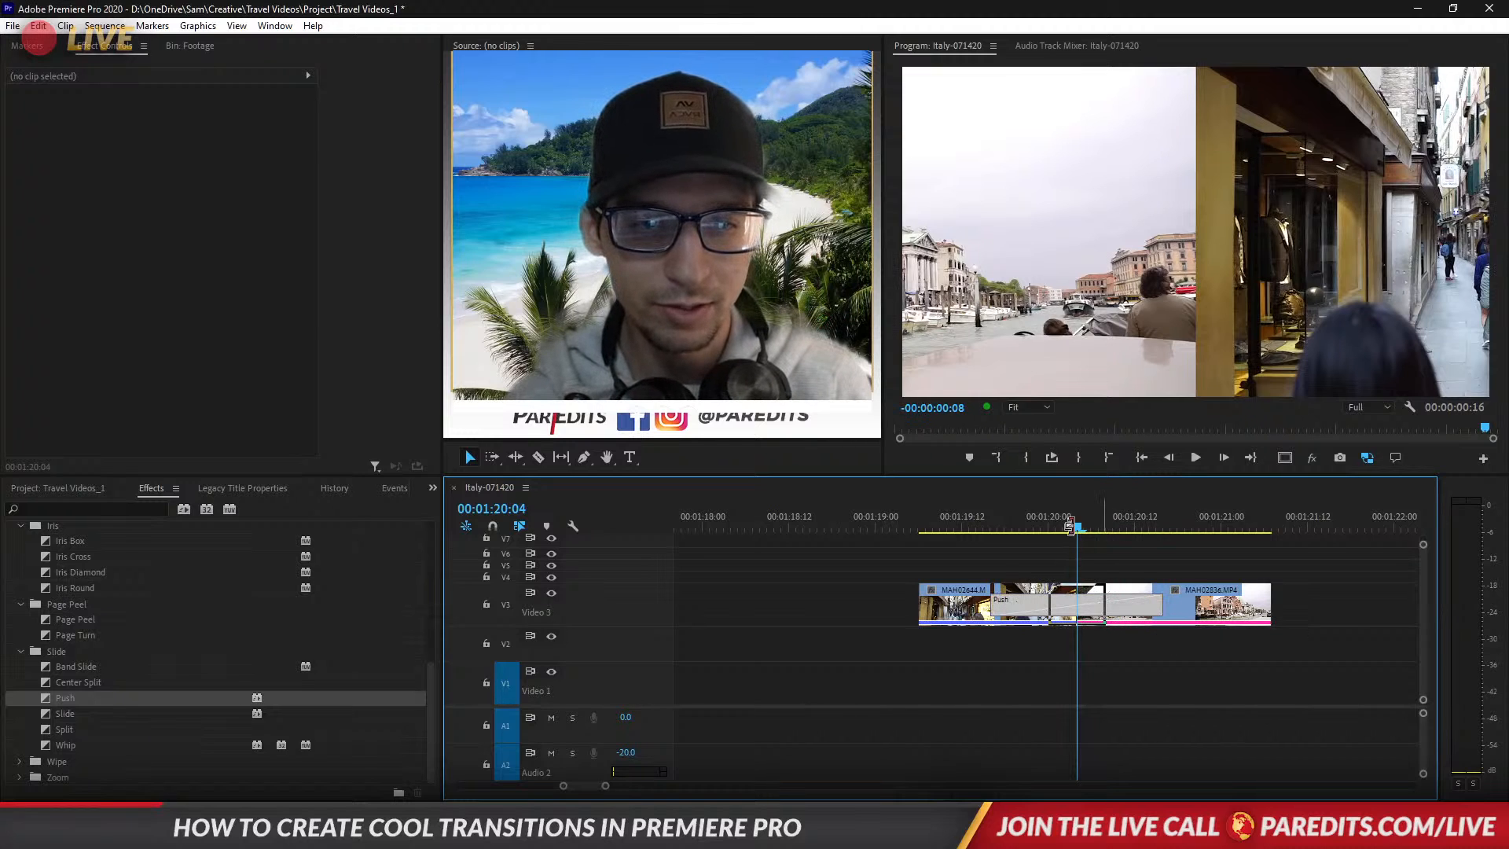
mouse_move(1082, 535)
mouse_down()
mouse_move(1002, 530)
mouse_move(1126, 548)
mouse_move(1035, 549)
mouse_move(1077, 554)
mouse_up()
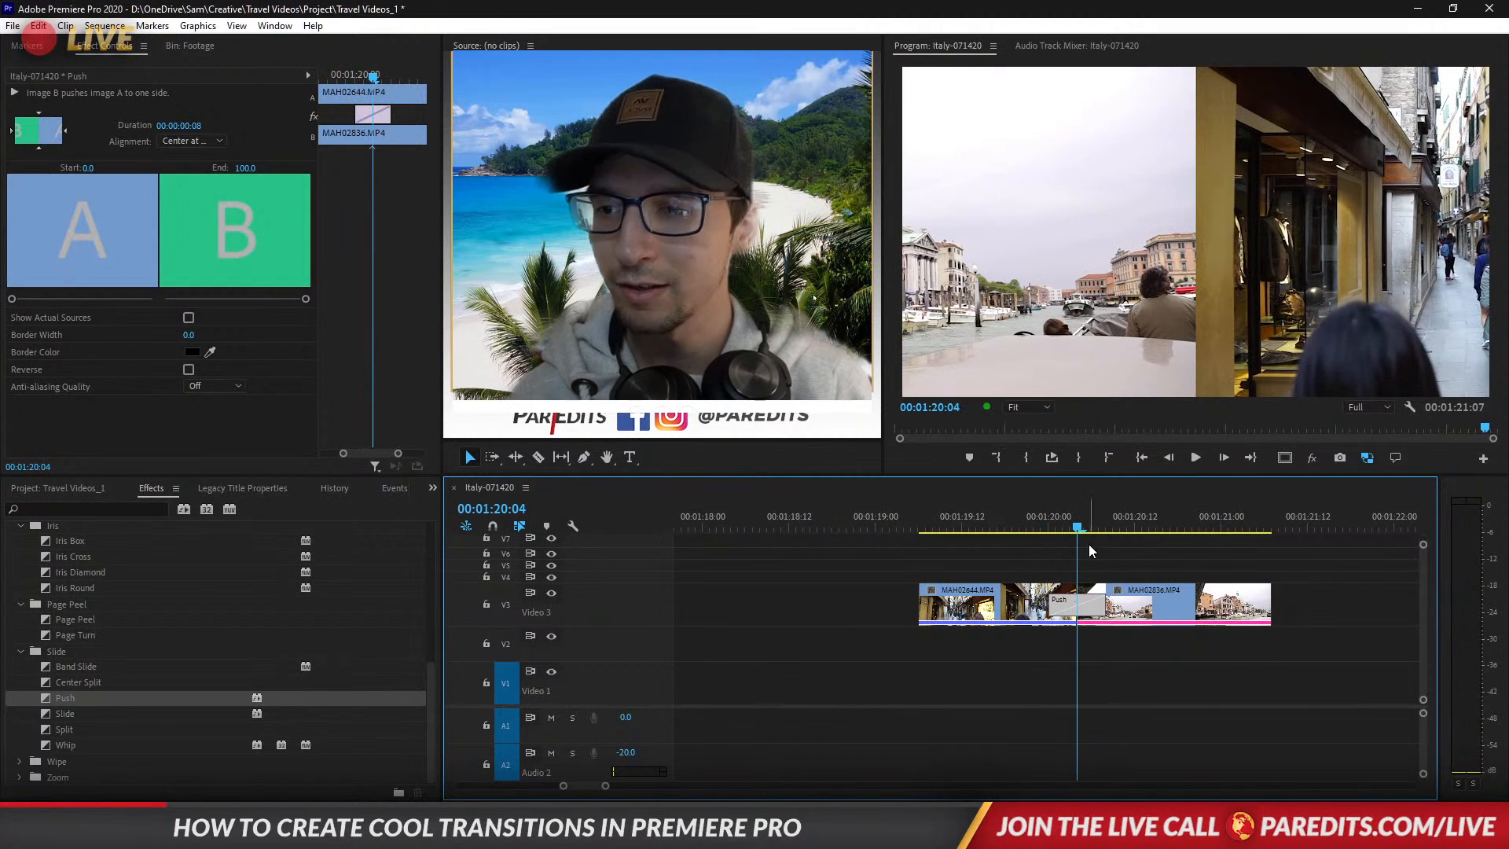
Search the effects for "gauss" and apply Gaussian Blur to the first clip, MAH02644.MP4.
click(104, 509)
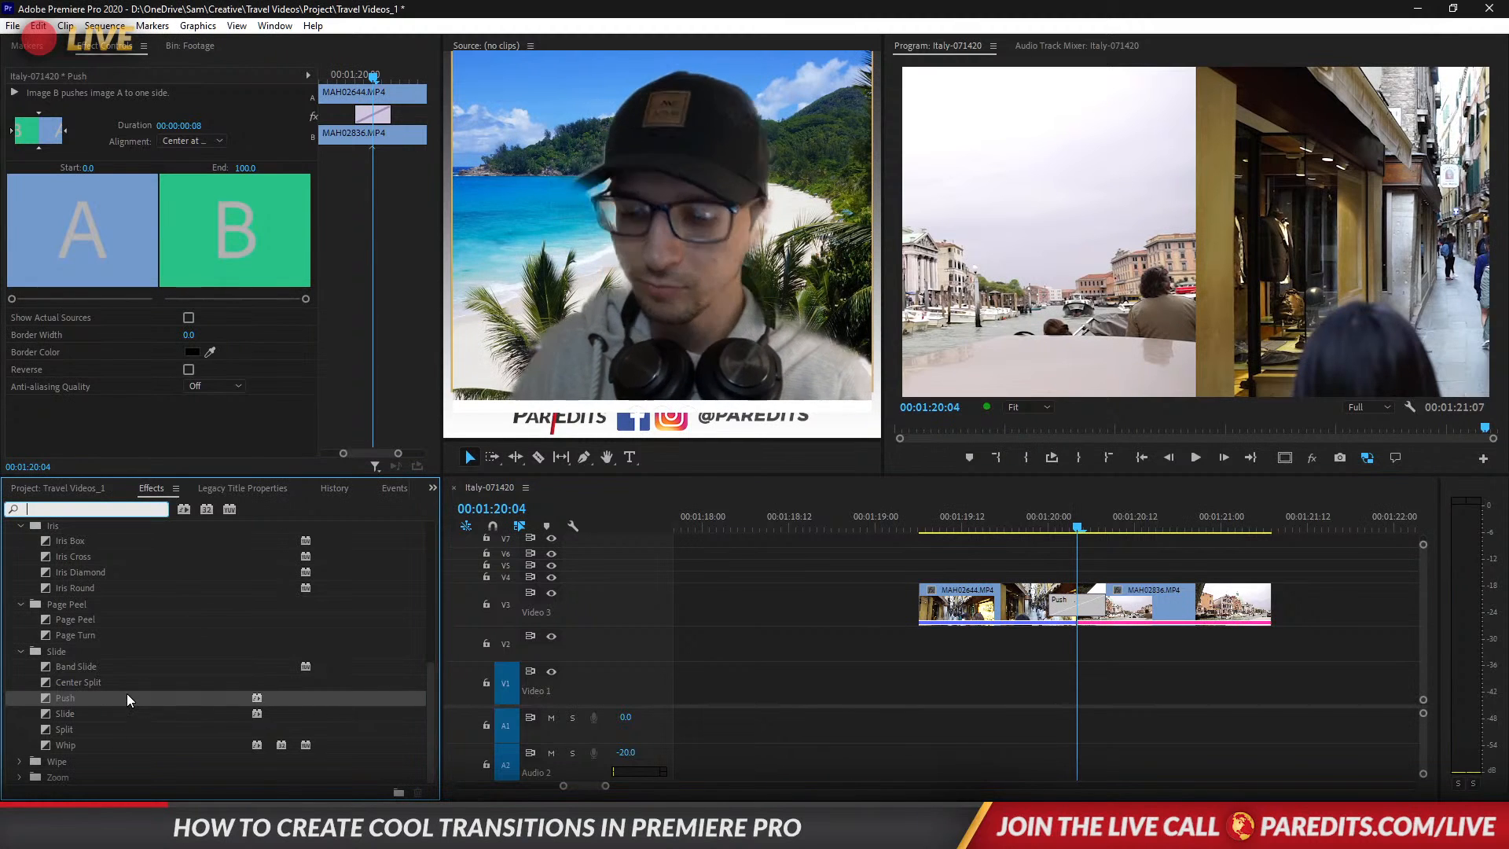
text(blur)
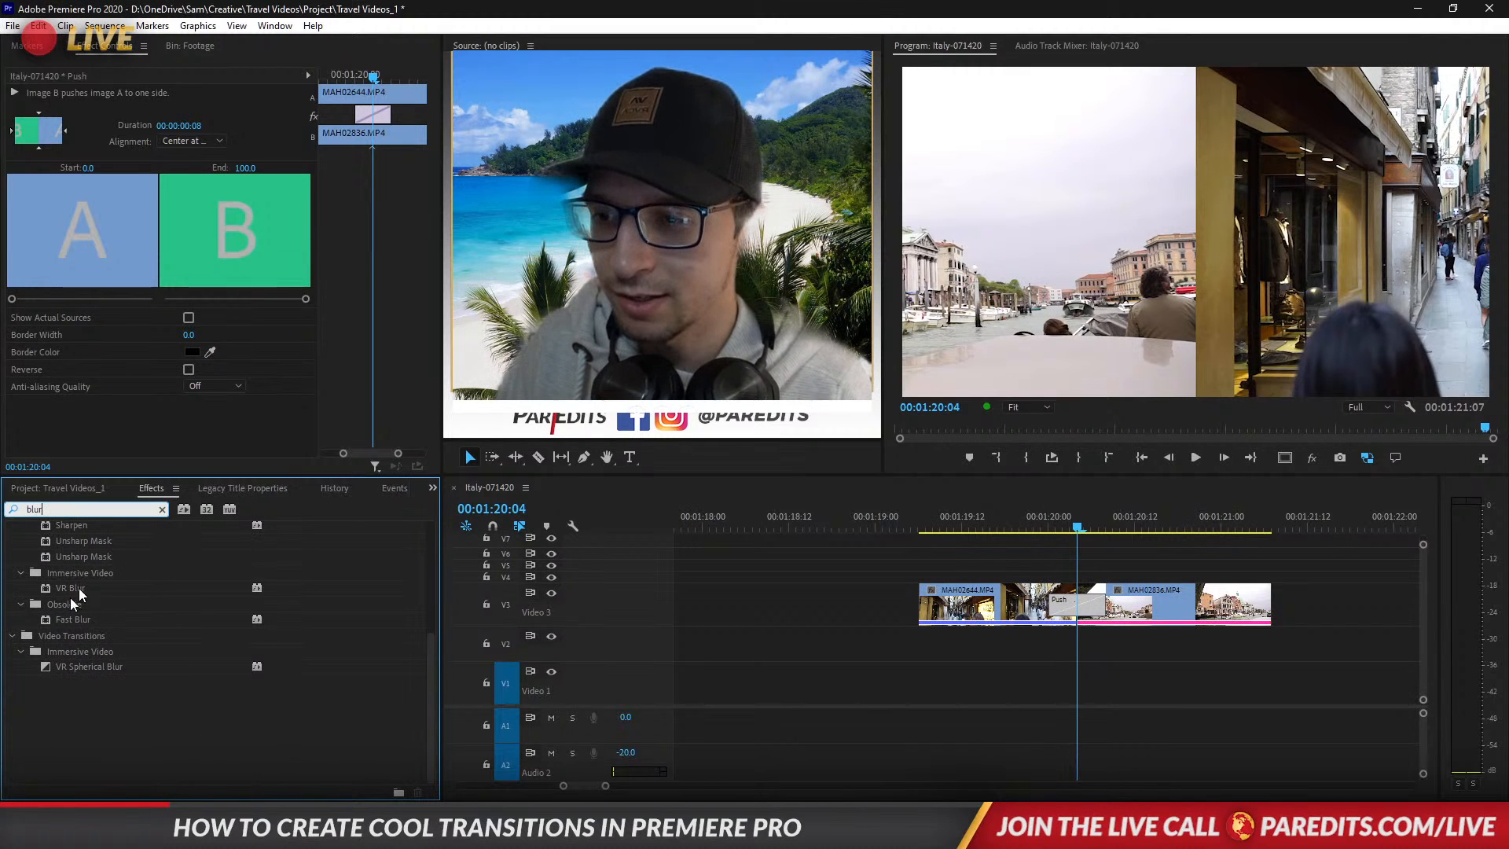
key(BackSpace)
key(BackSpace)
key(BackSpace)
key(BackSpace)
text(g)
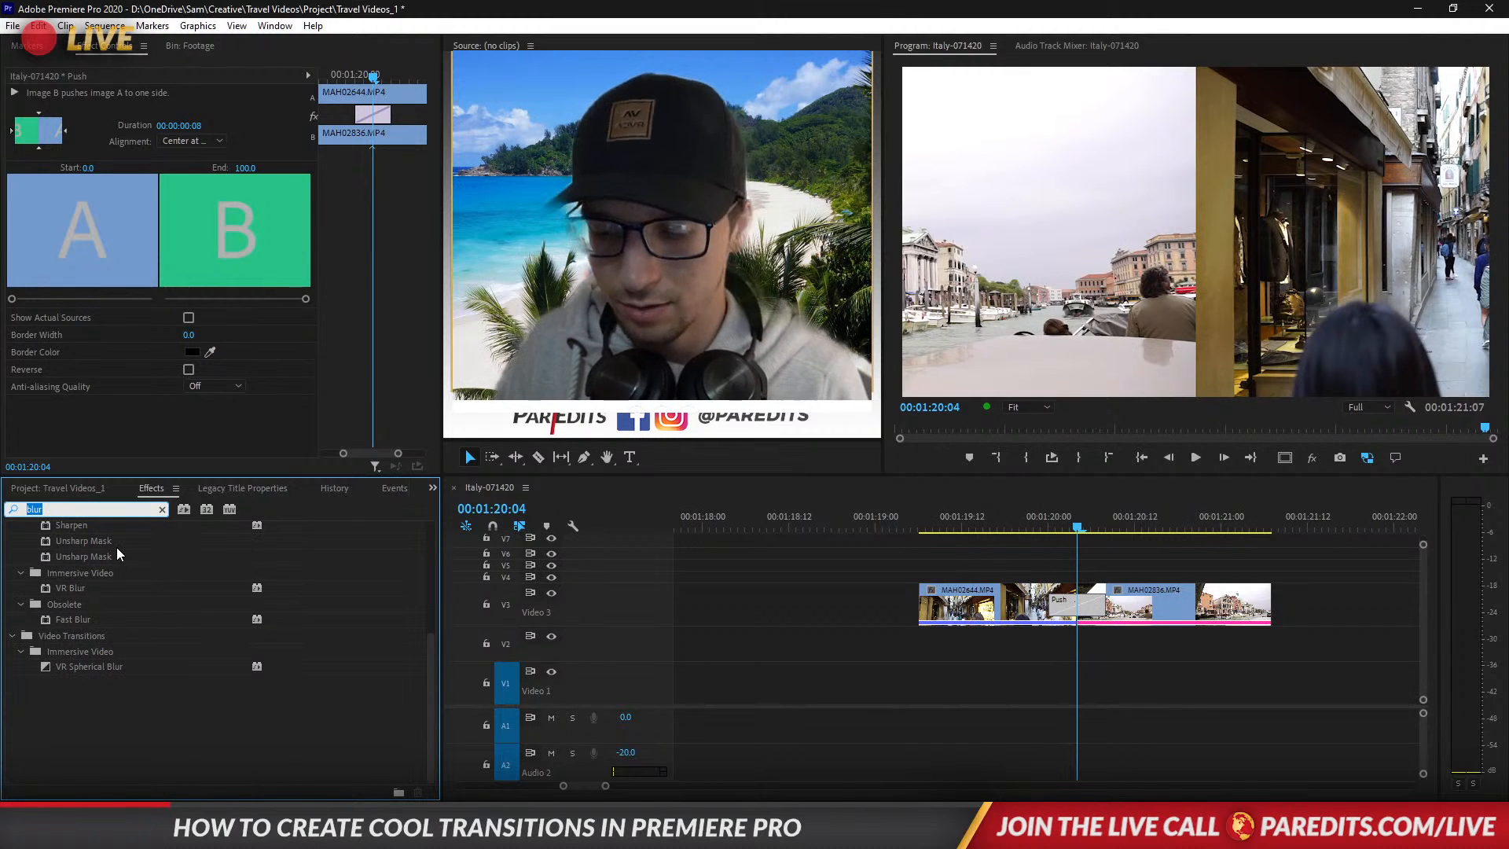
text(auss)
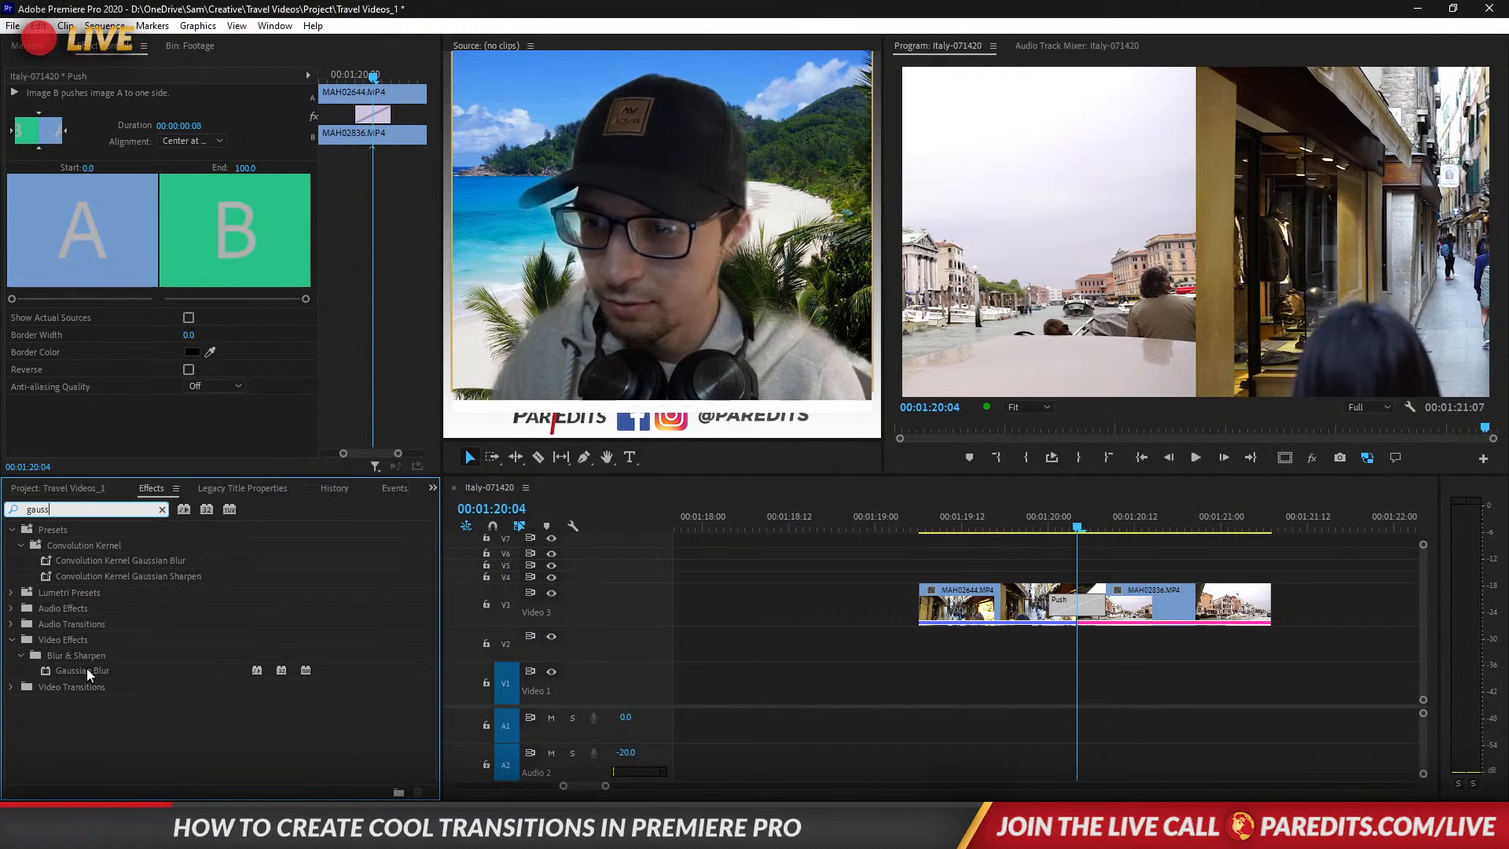
drag(86, 668, 1025, 618)
Set the blur dimensions to Horizontal and keyframe Blurriness from 0 at 00:01:20:00 to 367 at the end of the transition.
mouse_move(1061, 510)
mouse_down()
mouse_move(1041, 513)
mouse_move(1068, 513)
mouse_move(1055, 514)
mouse_up()
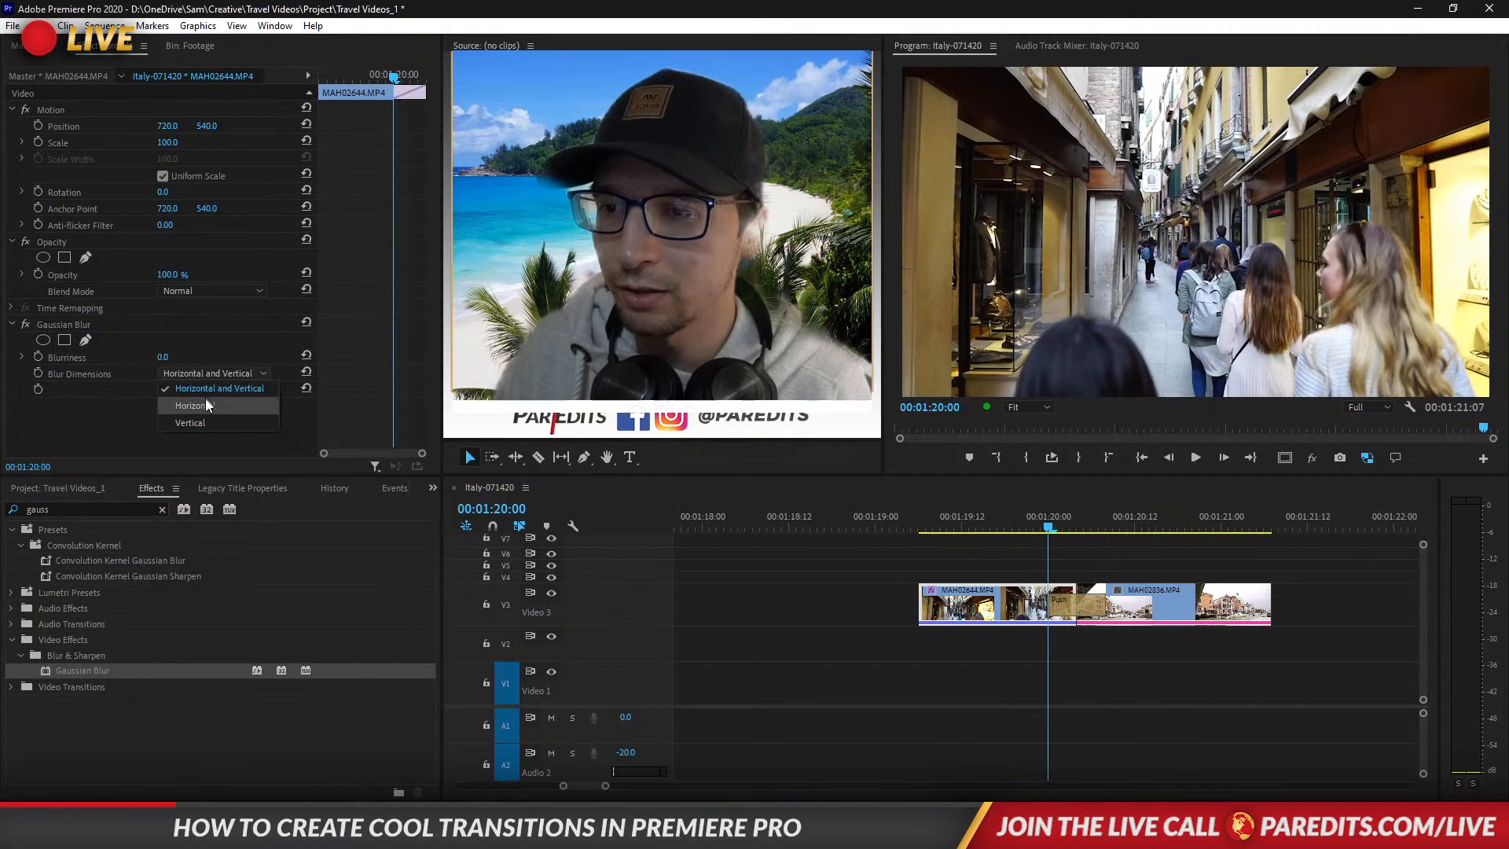
click(205, 398)
click(39, 357)
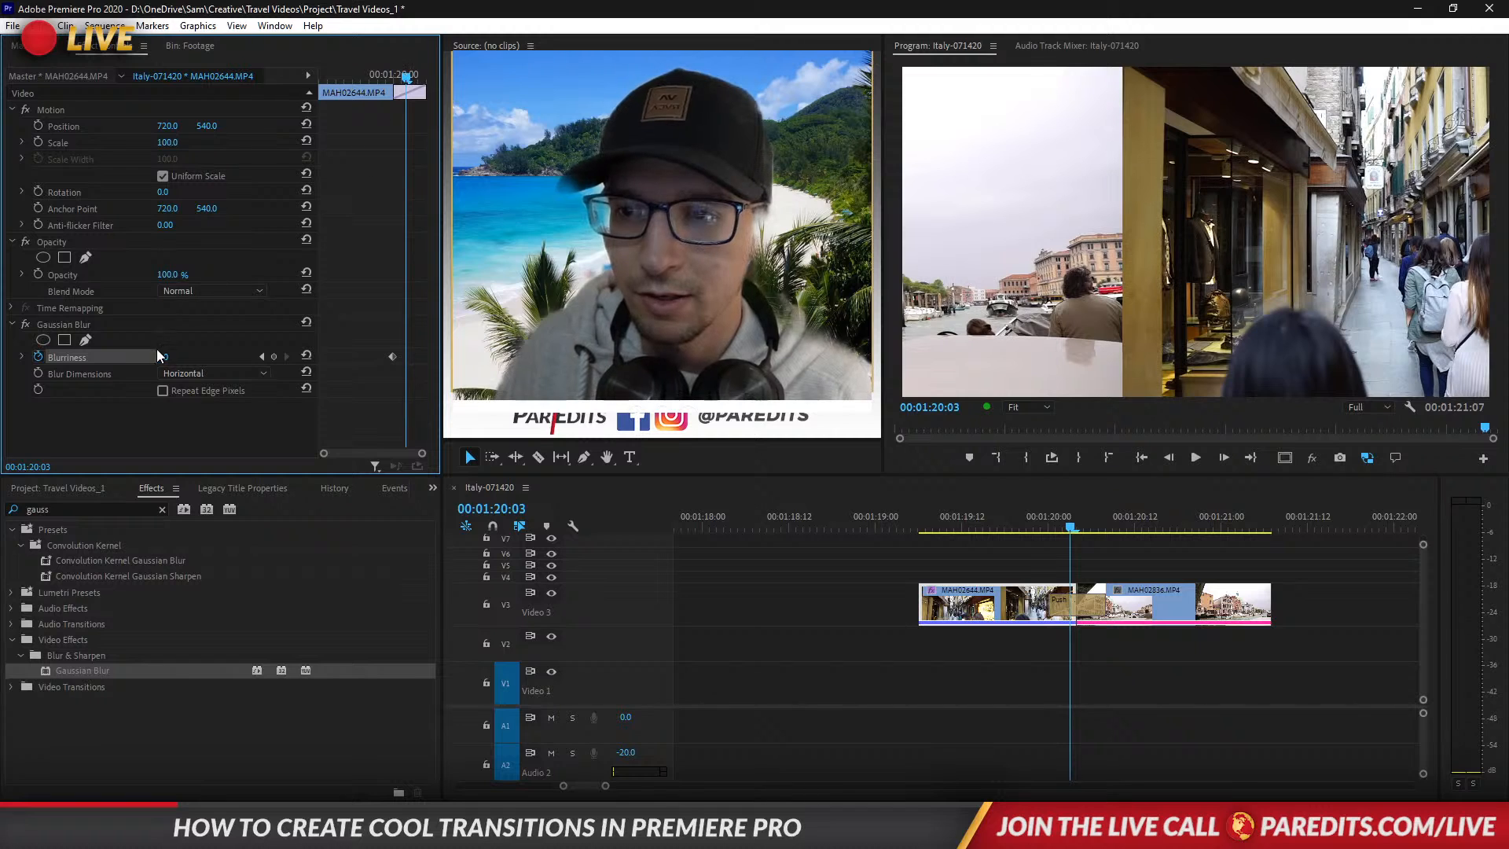
drag(161, 357, 252, 356)
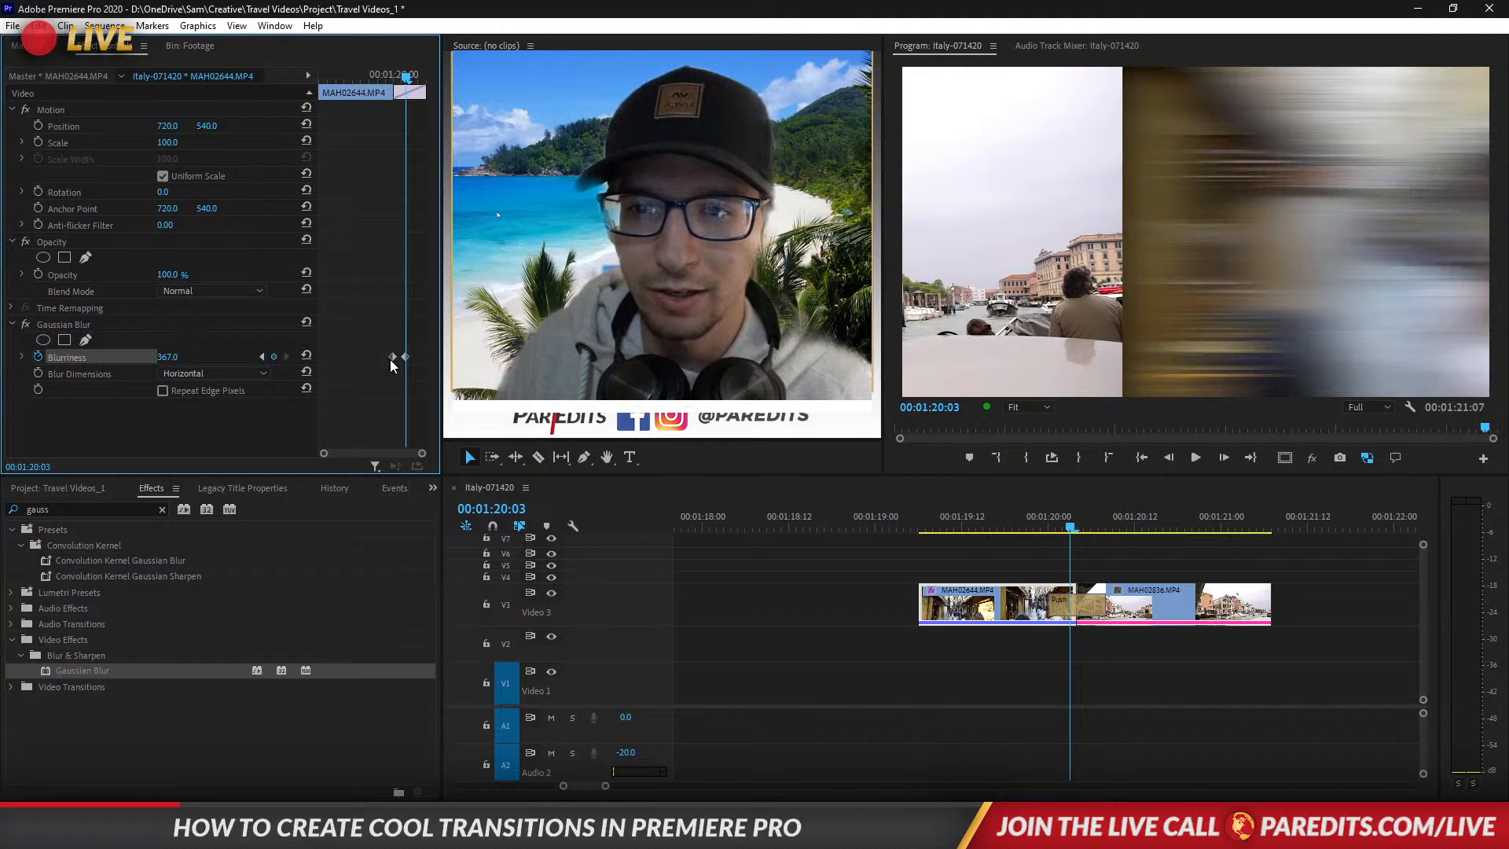
drag(406, 356, 409, 356)
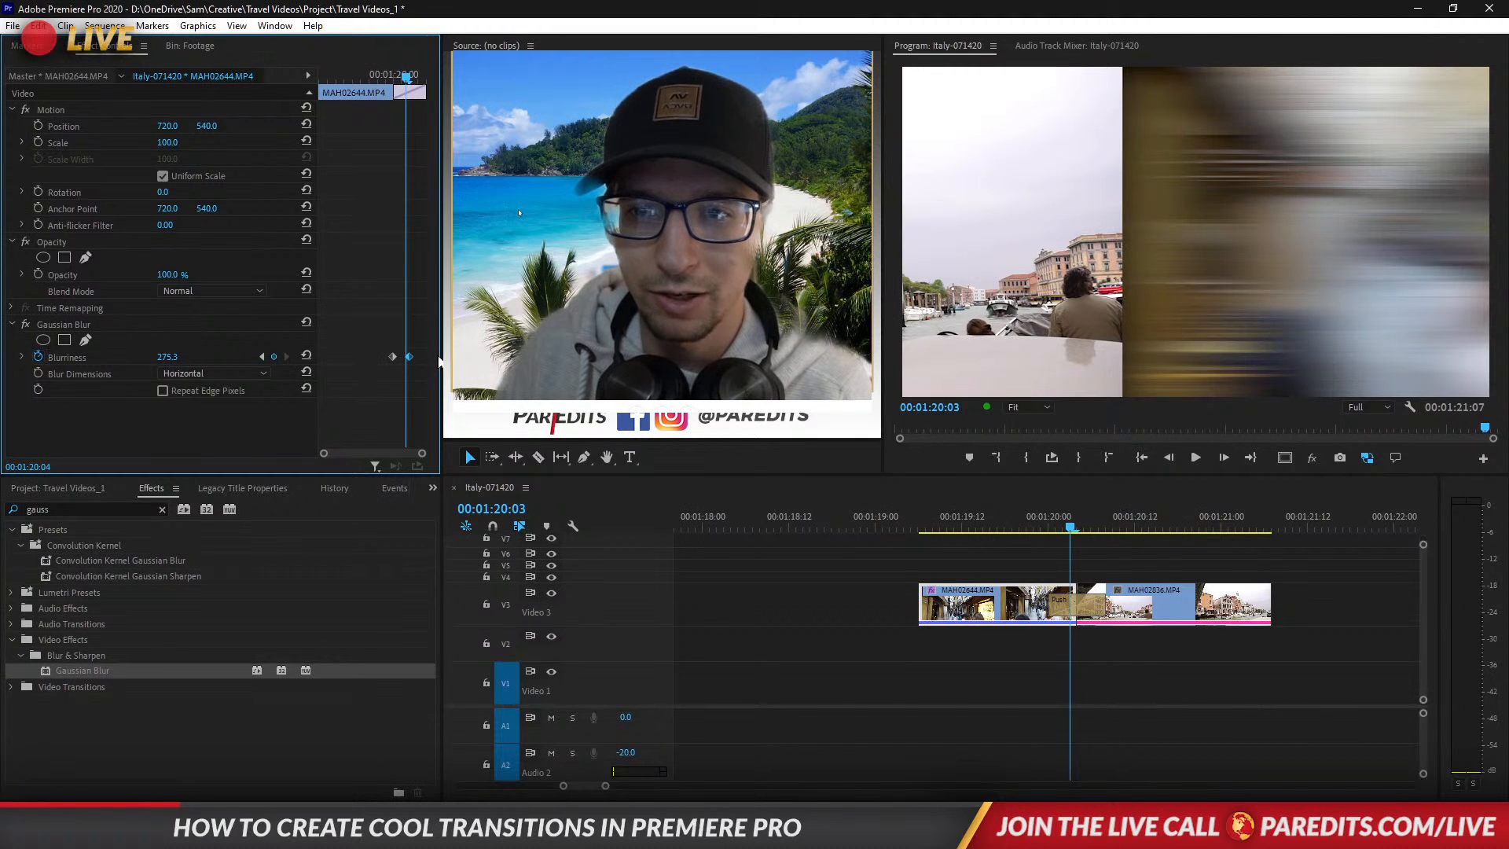
Copy the keyframed Gaussian Blur from the first clip to the second clip, MAH02836.MP4.
click(60, 322)
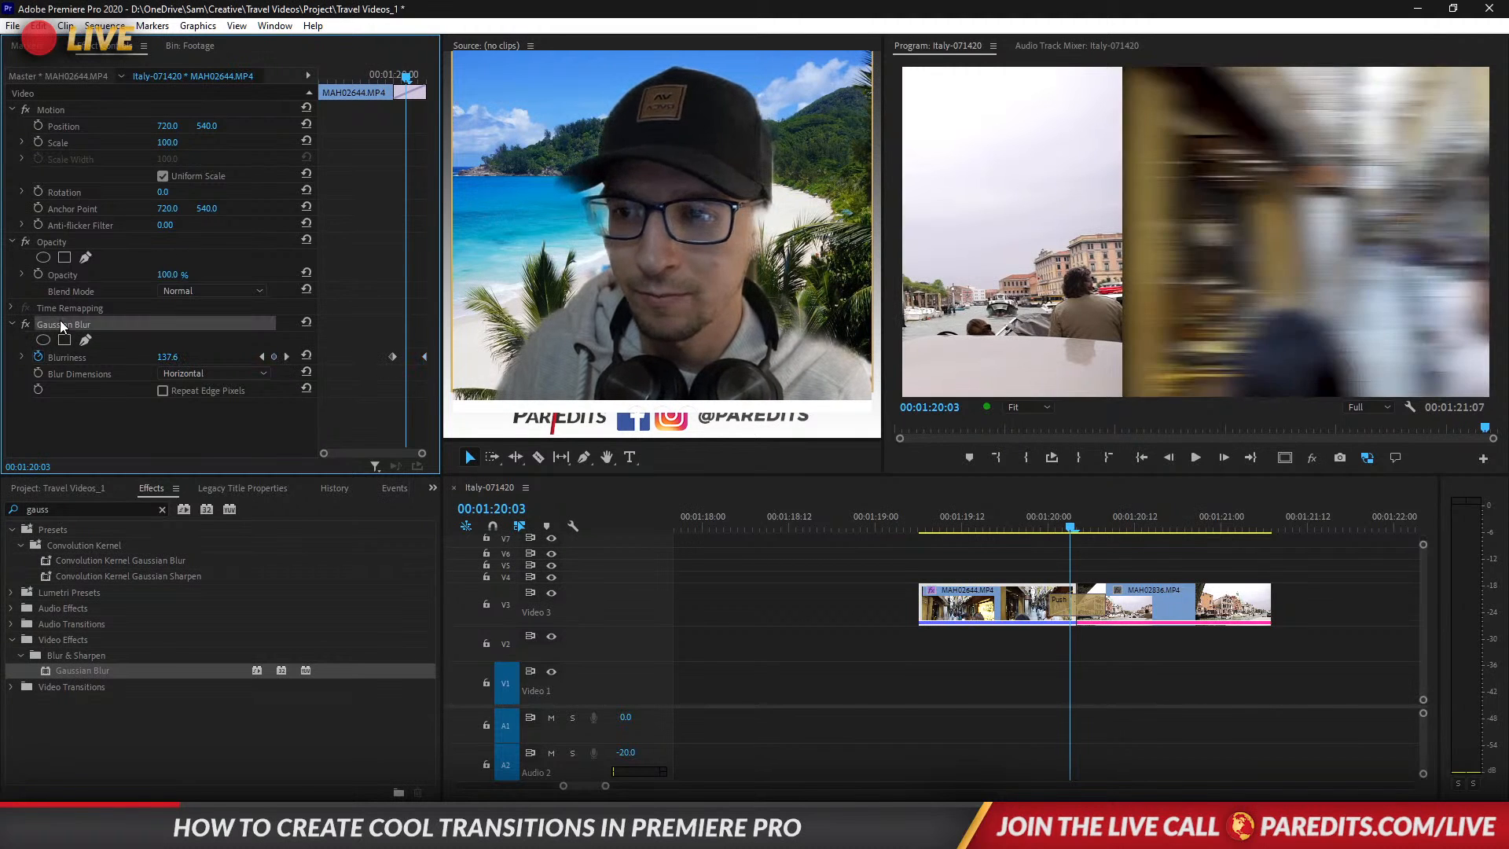
click(1159, 612)
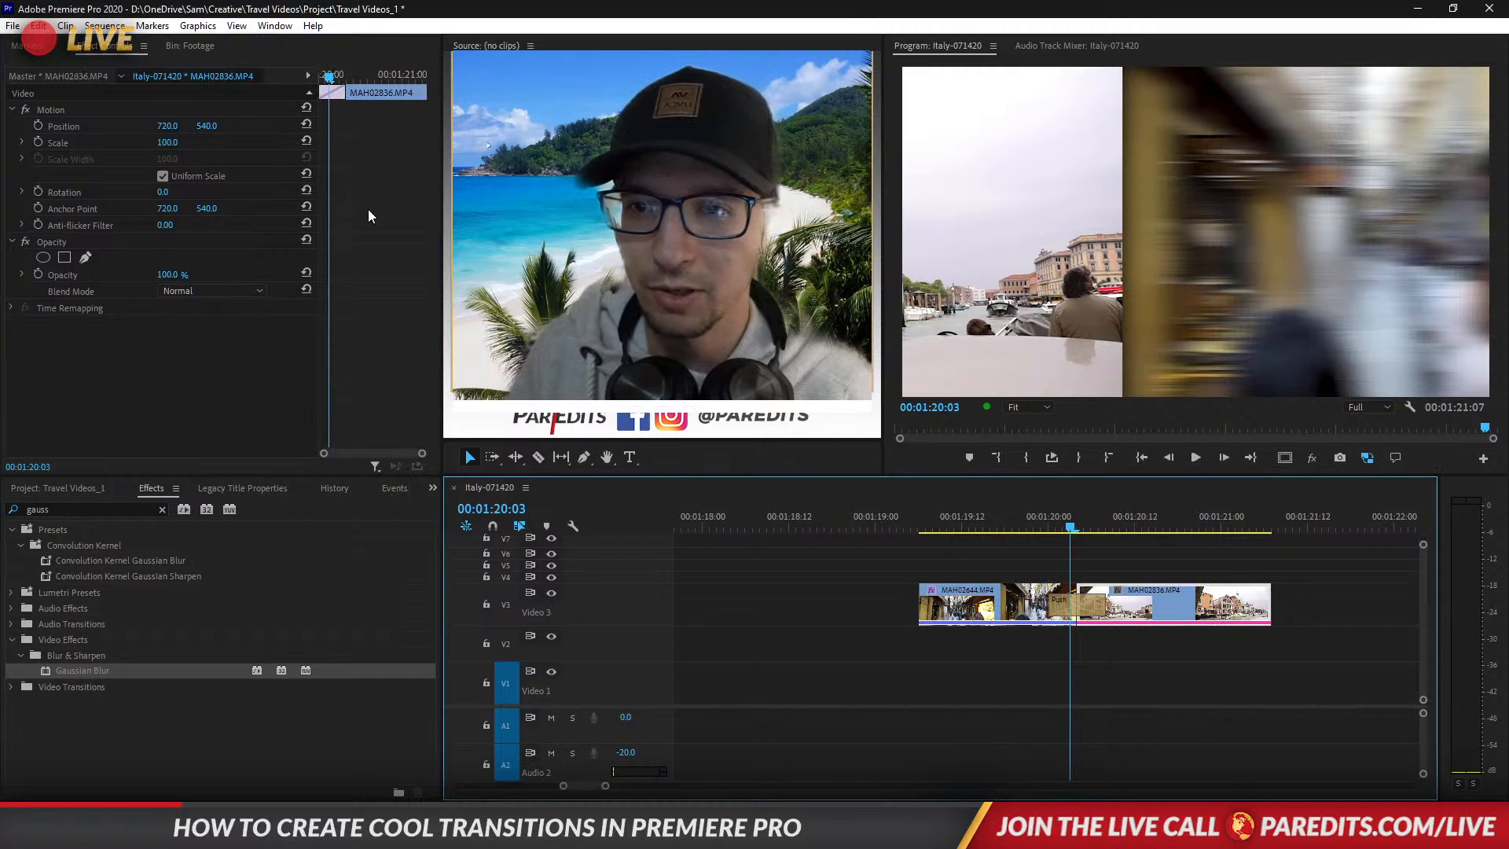
click(378, 274)
key(ctrl+v)
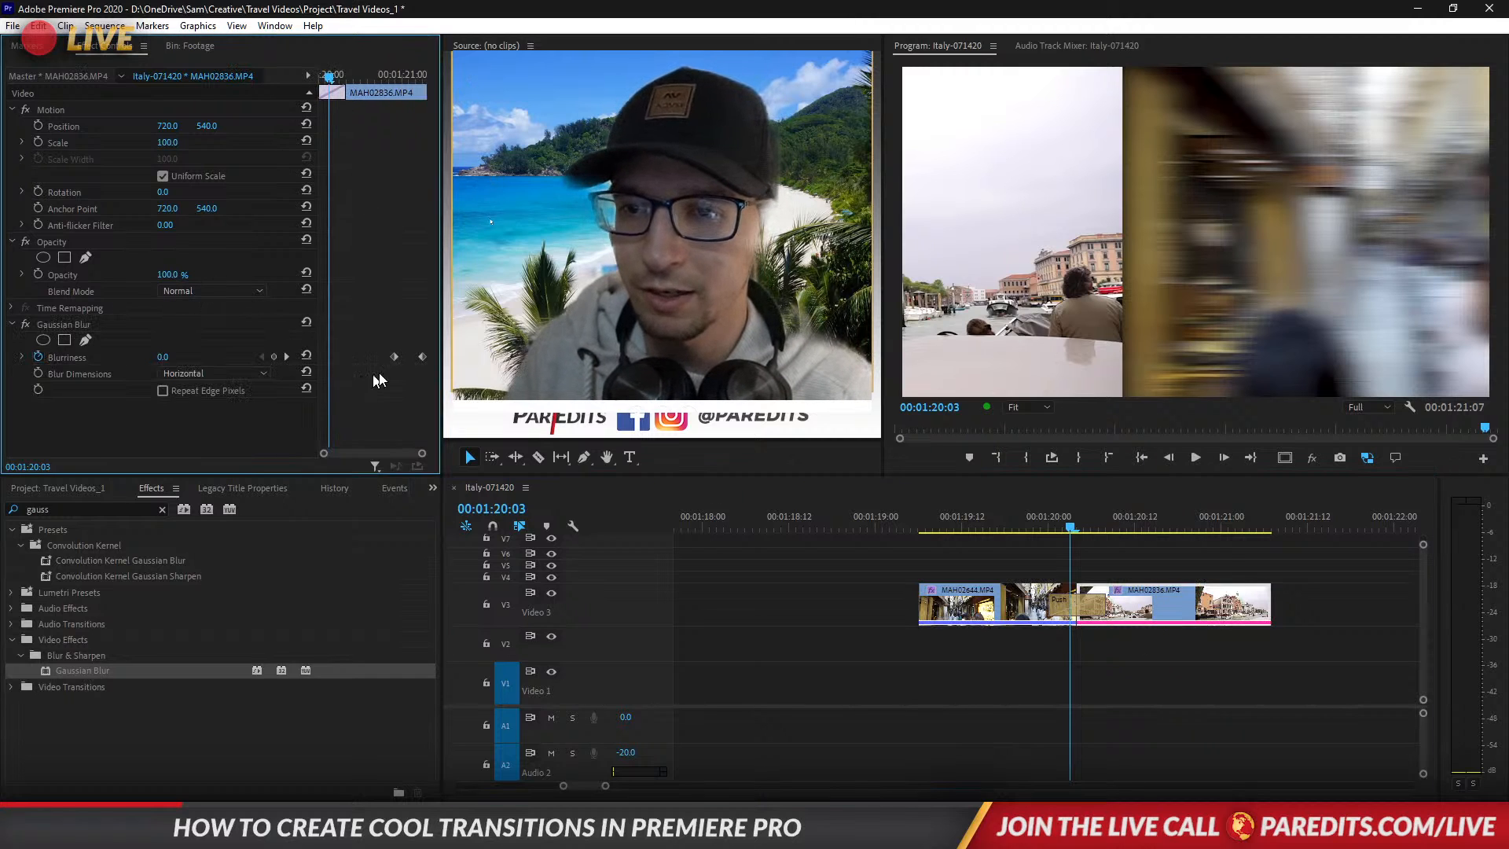
Reverse the second clip's Blurriness keyframes so the blur falls from 367 at 00:01:20:00 to 0 at 00:01:20:11.
drag(423, 357, 319, 357)
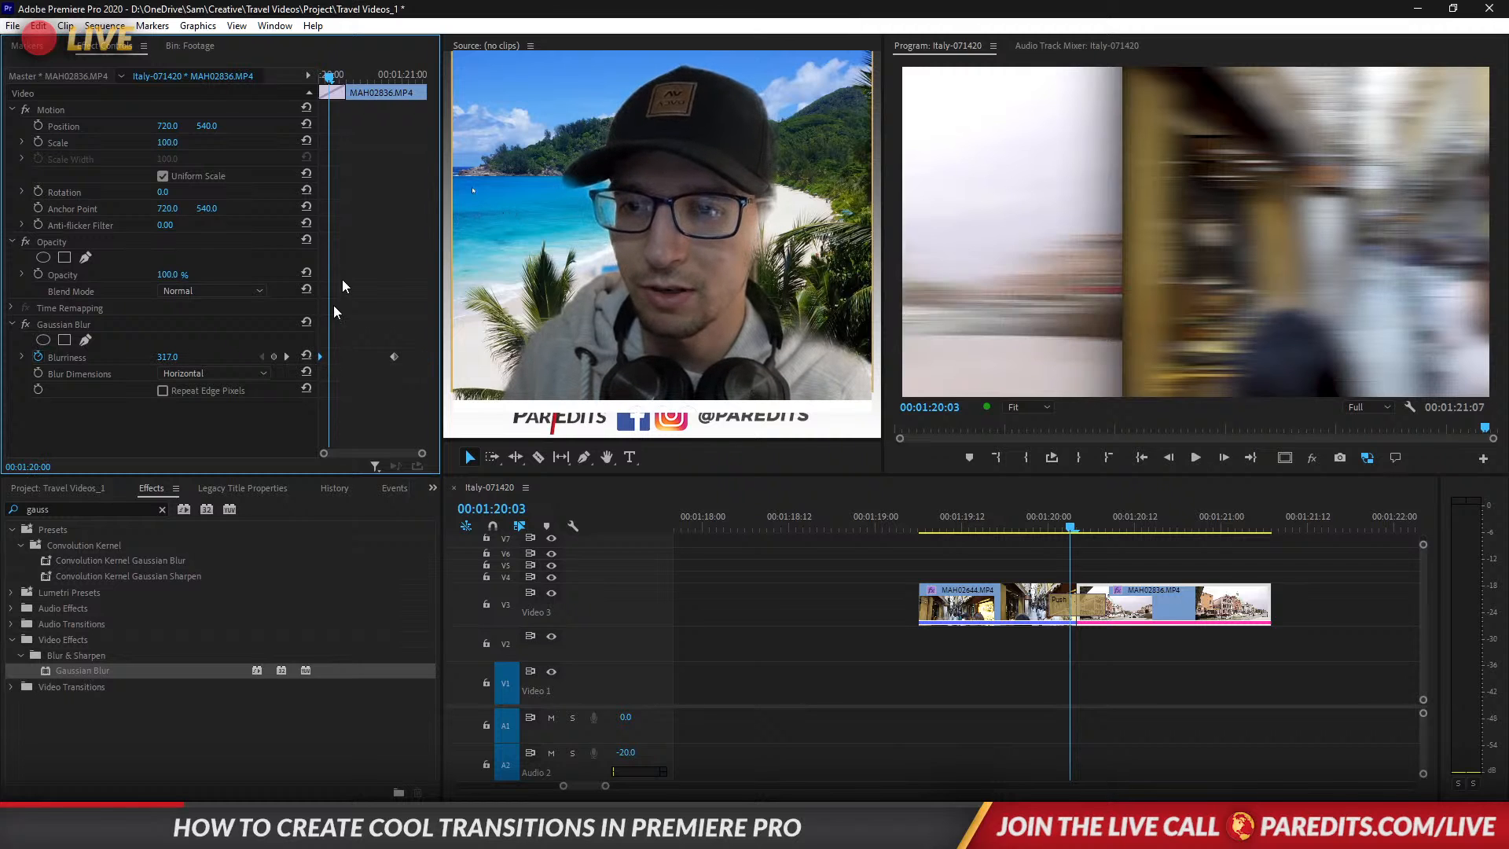
key(shift+Right)
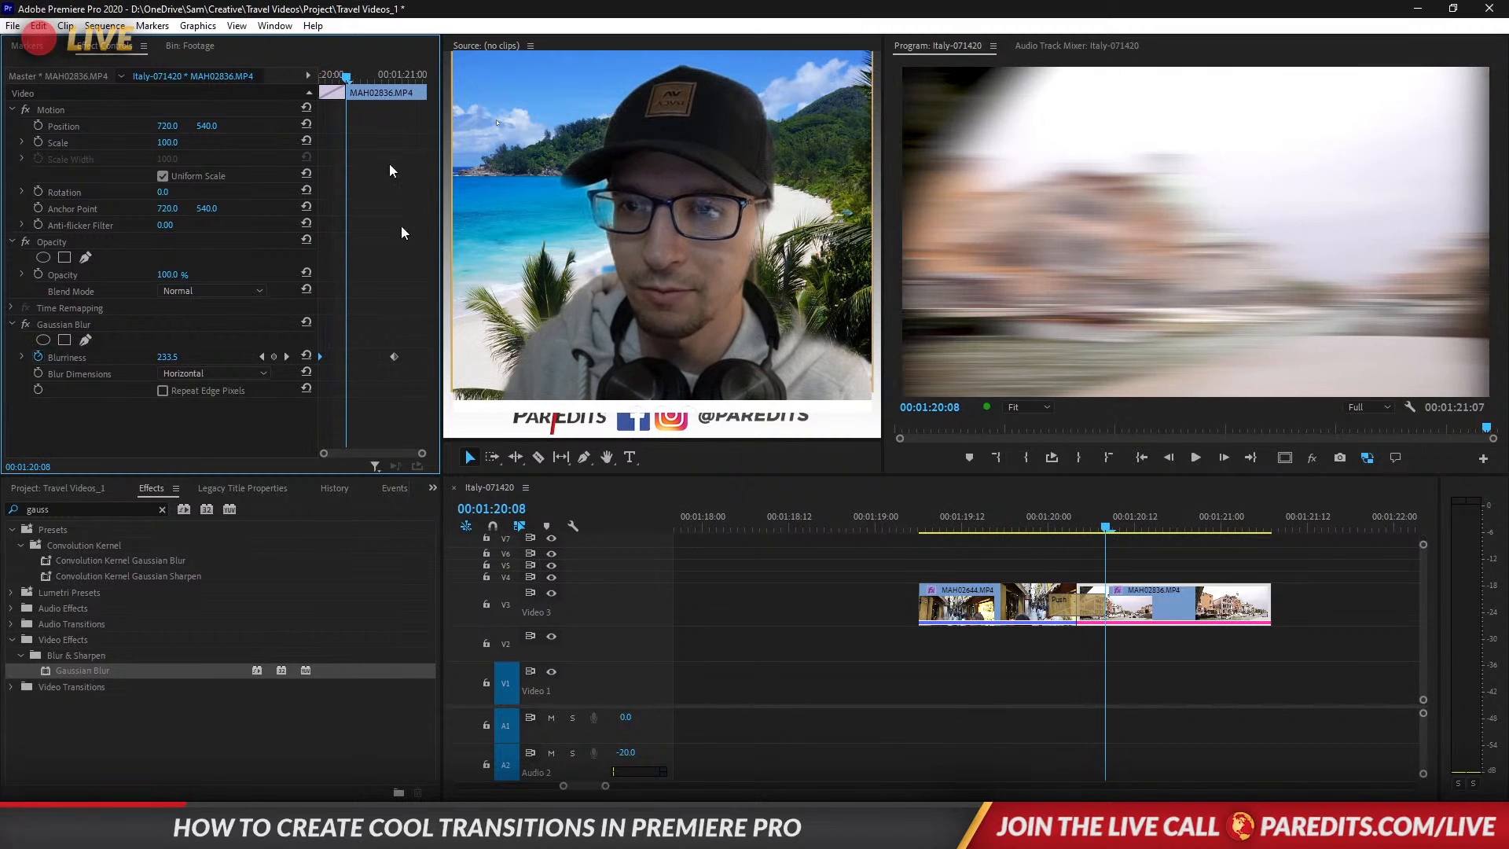
drag(397, 355, 360, 357)
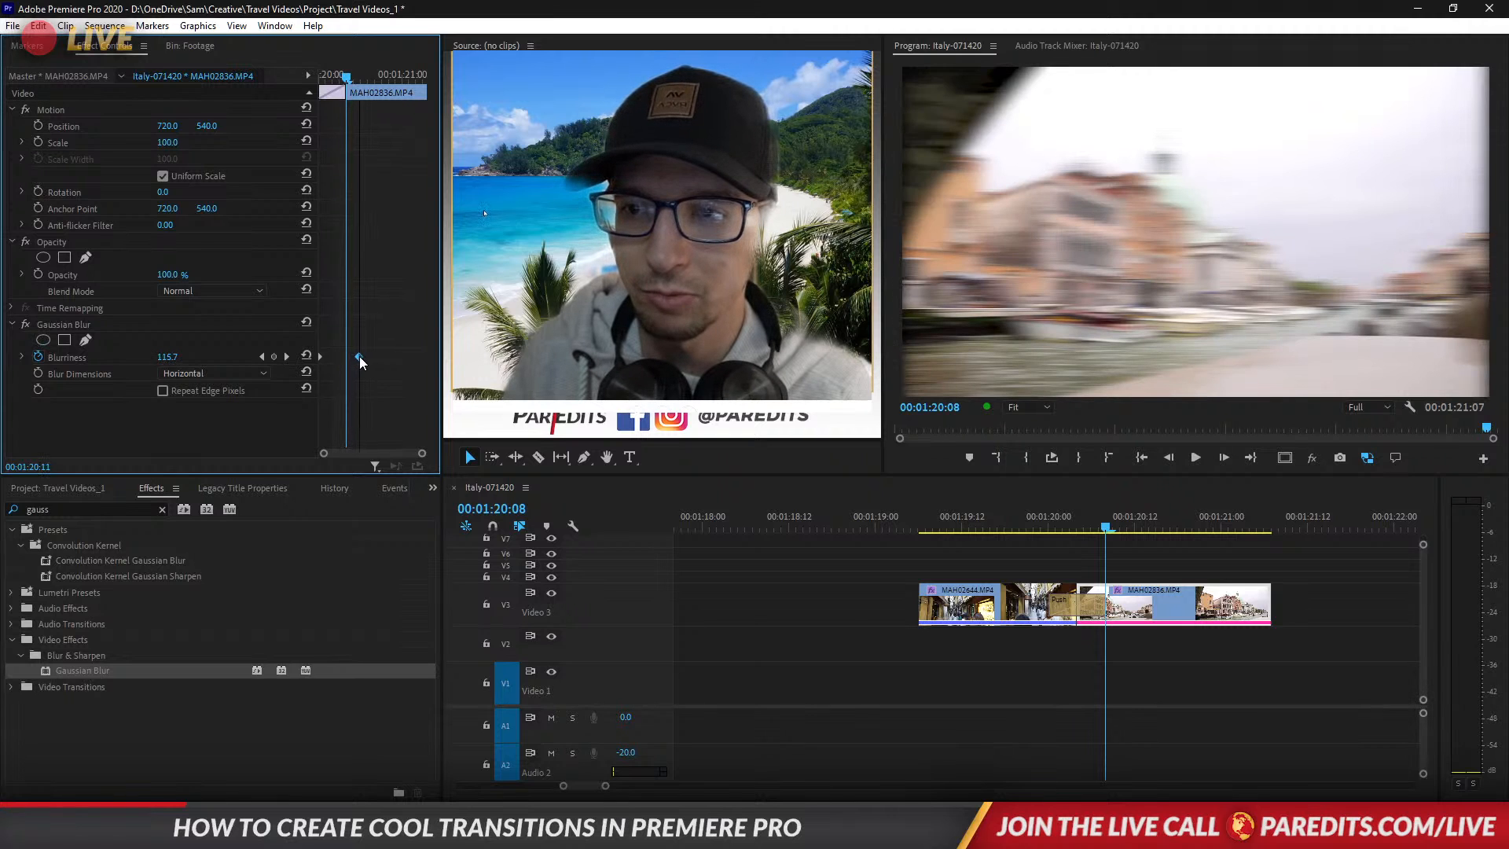
Play the blurred Push transition from 00:01:19:20 and scrub through its start.
click(1025, 525)
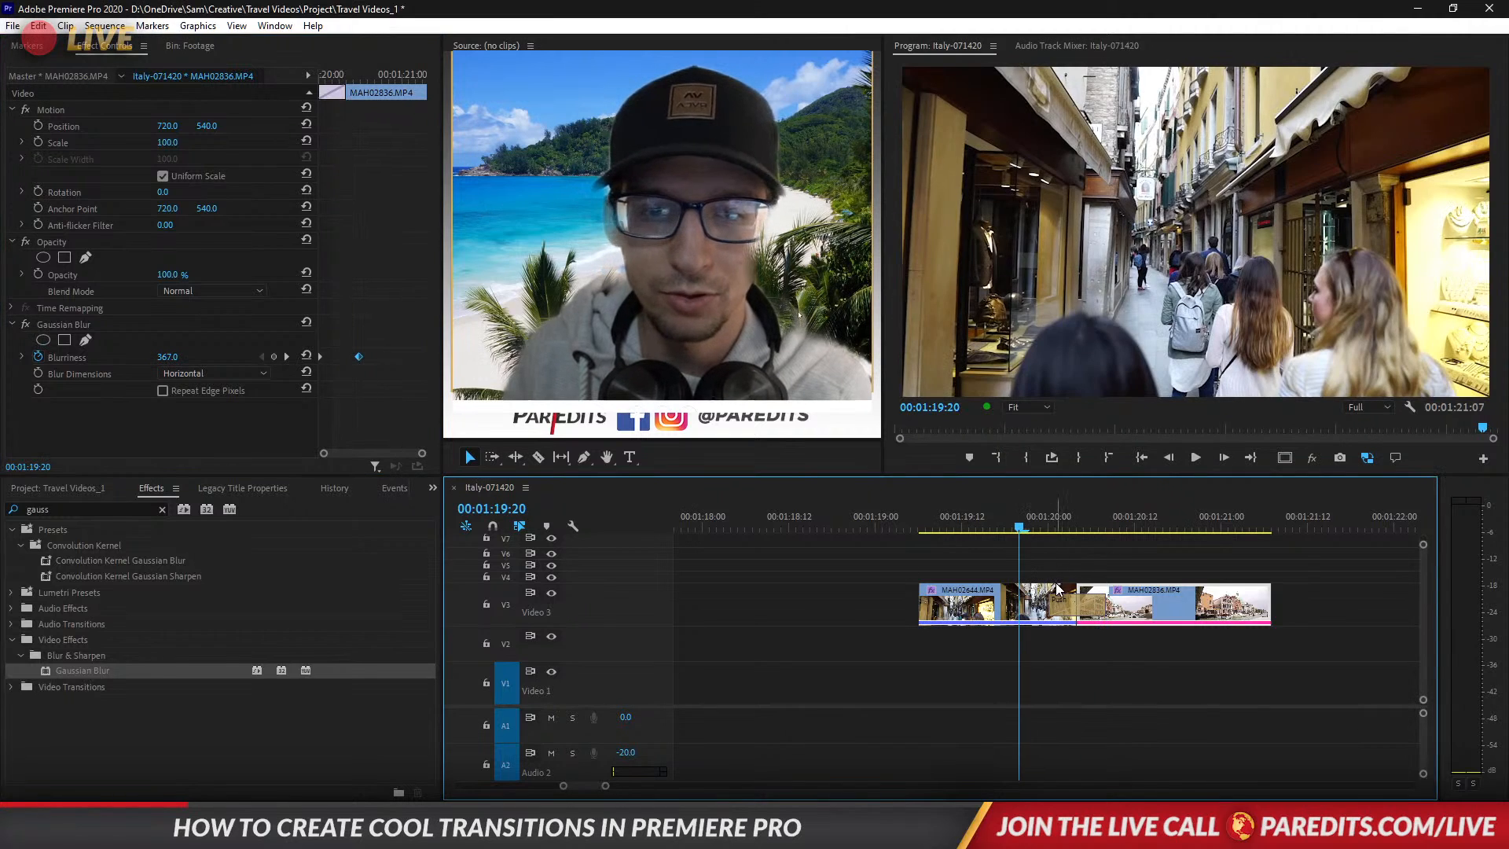
key(space)
drag(1009, 525, 1060, 525)
Raise the Blurriness at the first clip's last keyframe to 526 and play the result.
click(1038, 605)
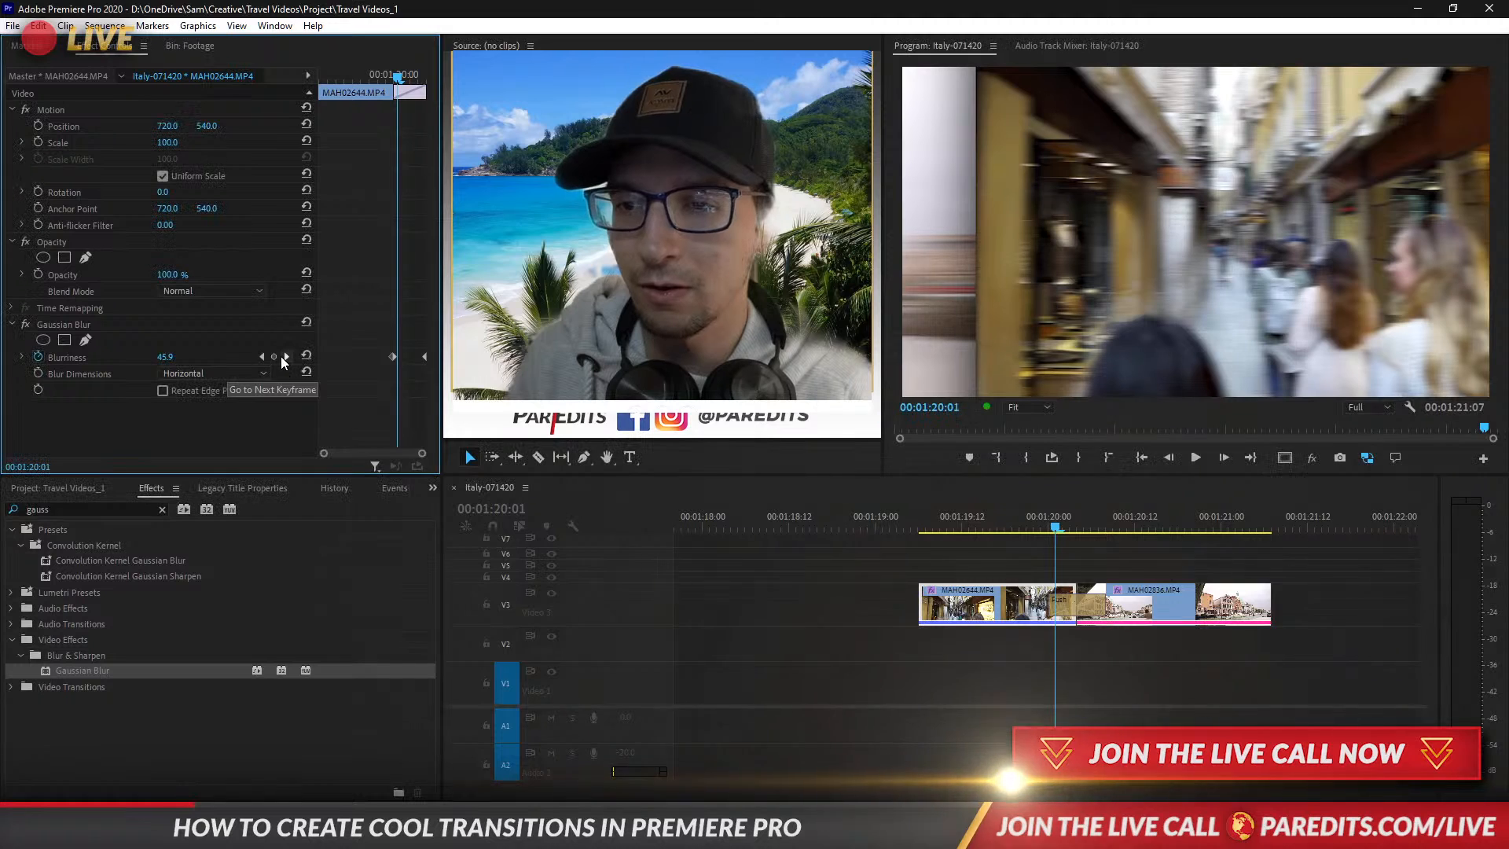
click(287, 360)
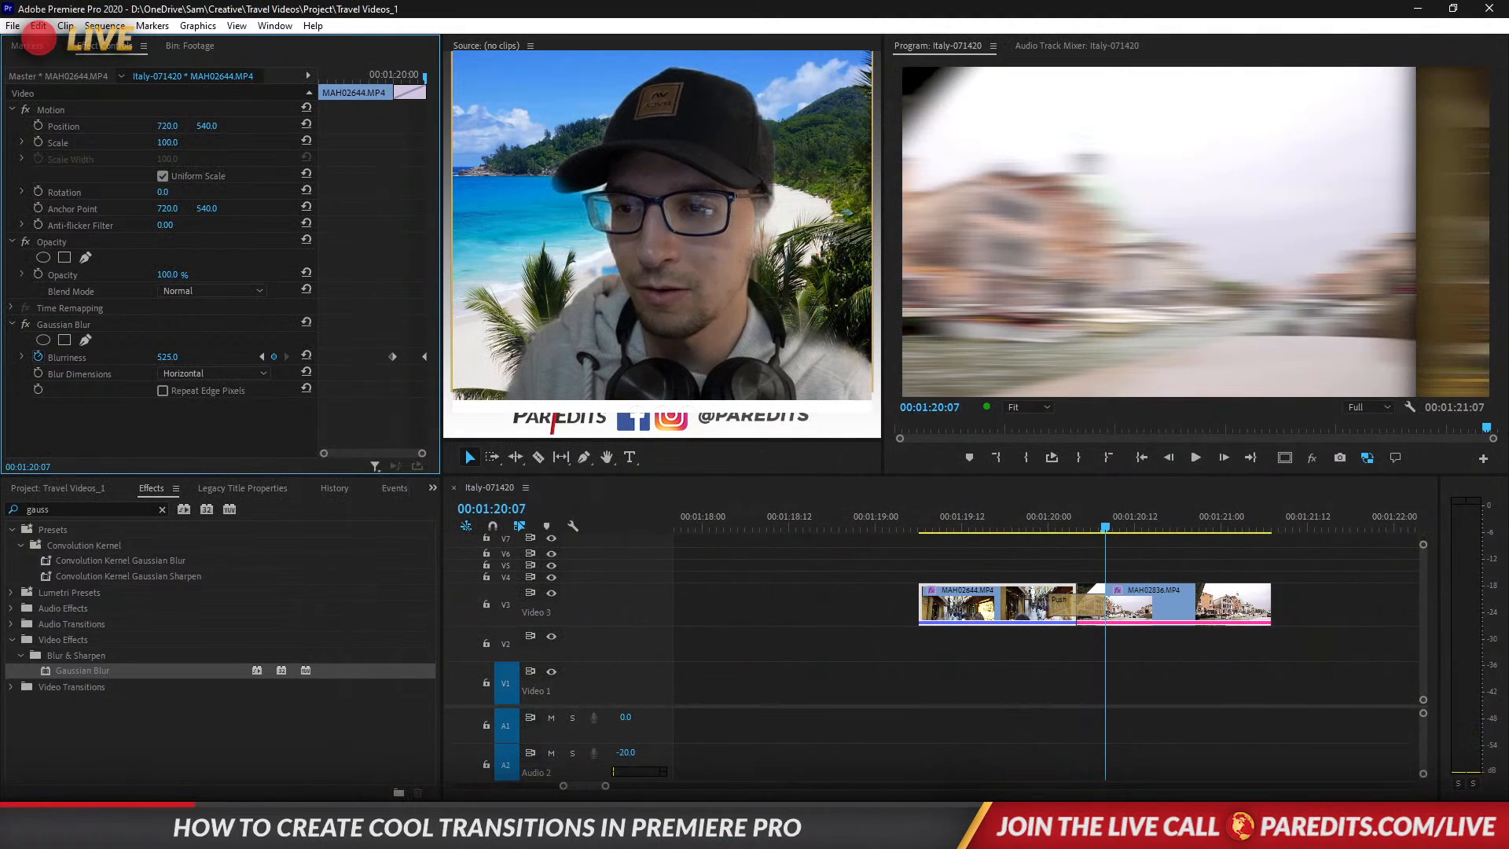
key(space)
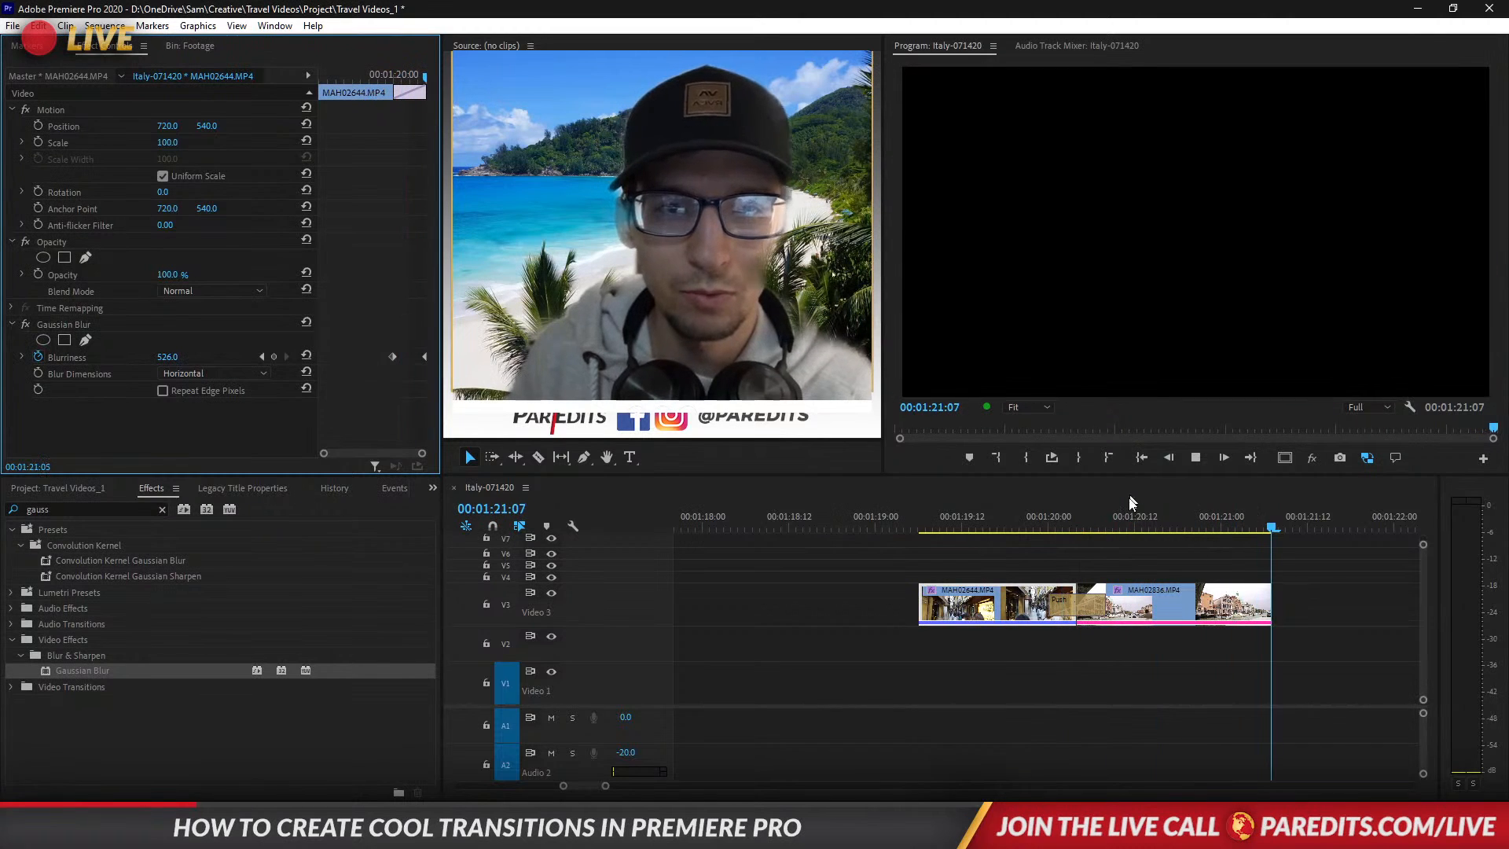
Delete the Push transition and overlap the two clips, placing MAH02836.MP4 on the track above from 00:01:20:00.
click(1058, 519)
mouse_move(1058, 519)
mouse_down()
mouse_move(1110, 526)
mouse_move(1038, 519)
mouse_move(1103, 516)
mouse_move(1050, 512)
mouse_up()
click(1094, 607)
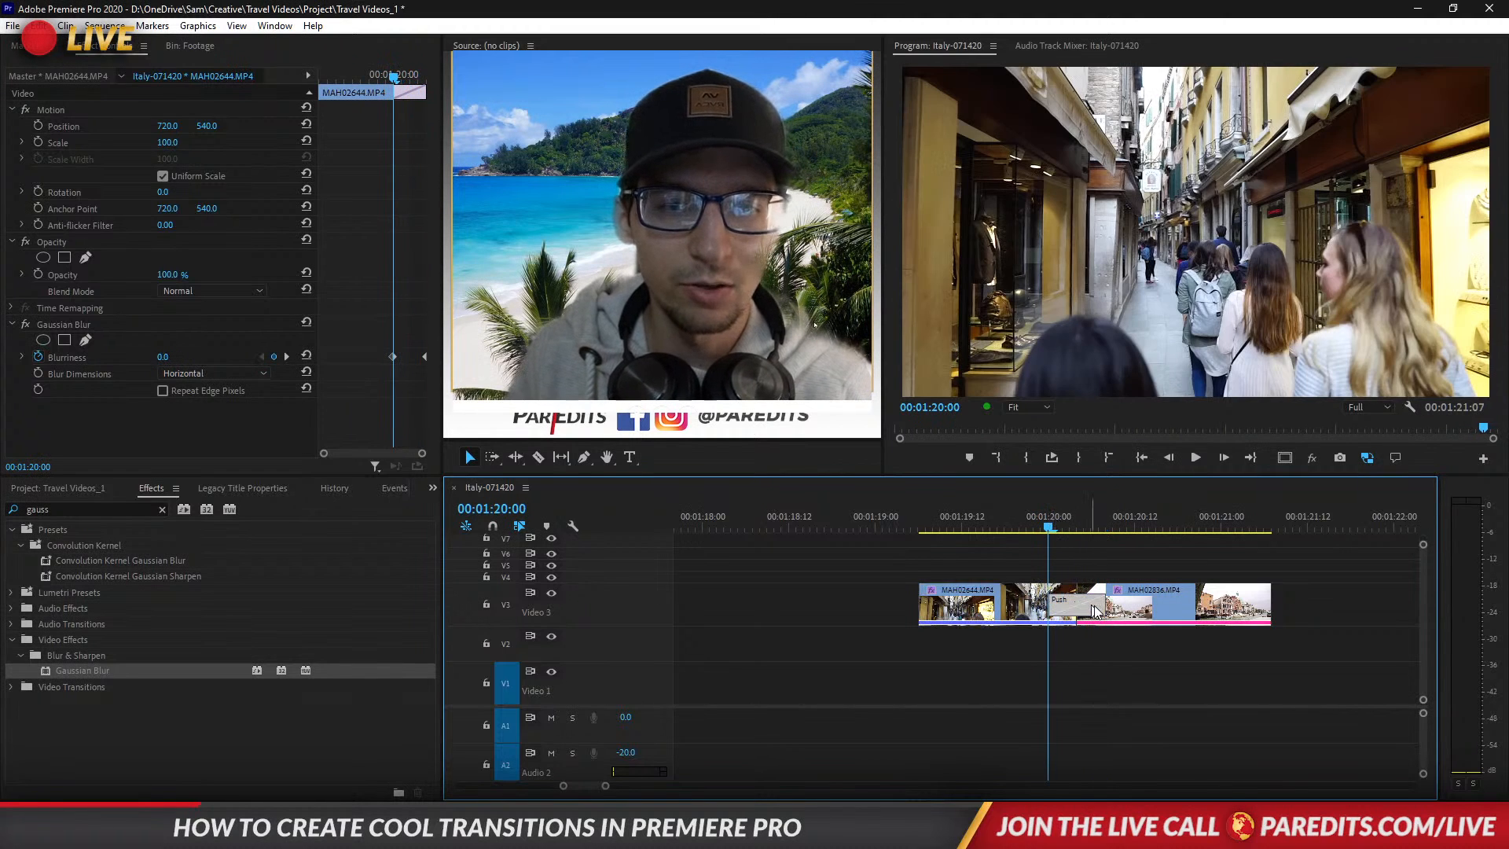
key(Delete)
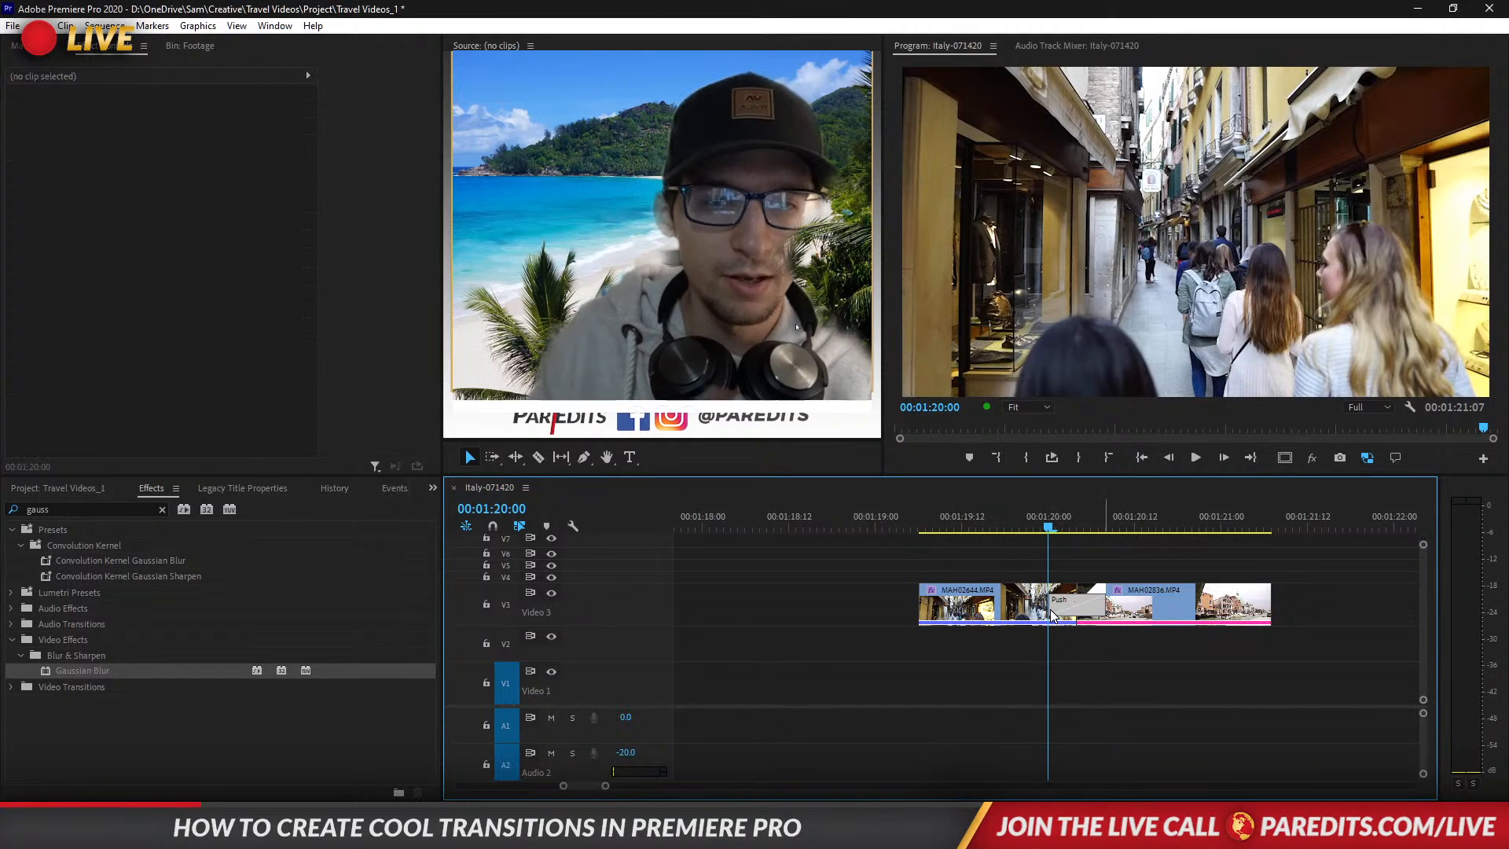
click(1056, 613)
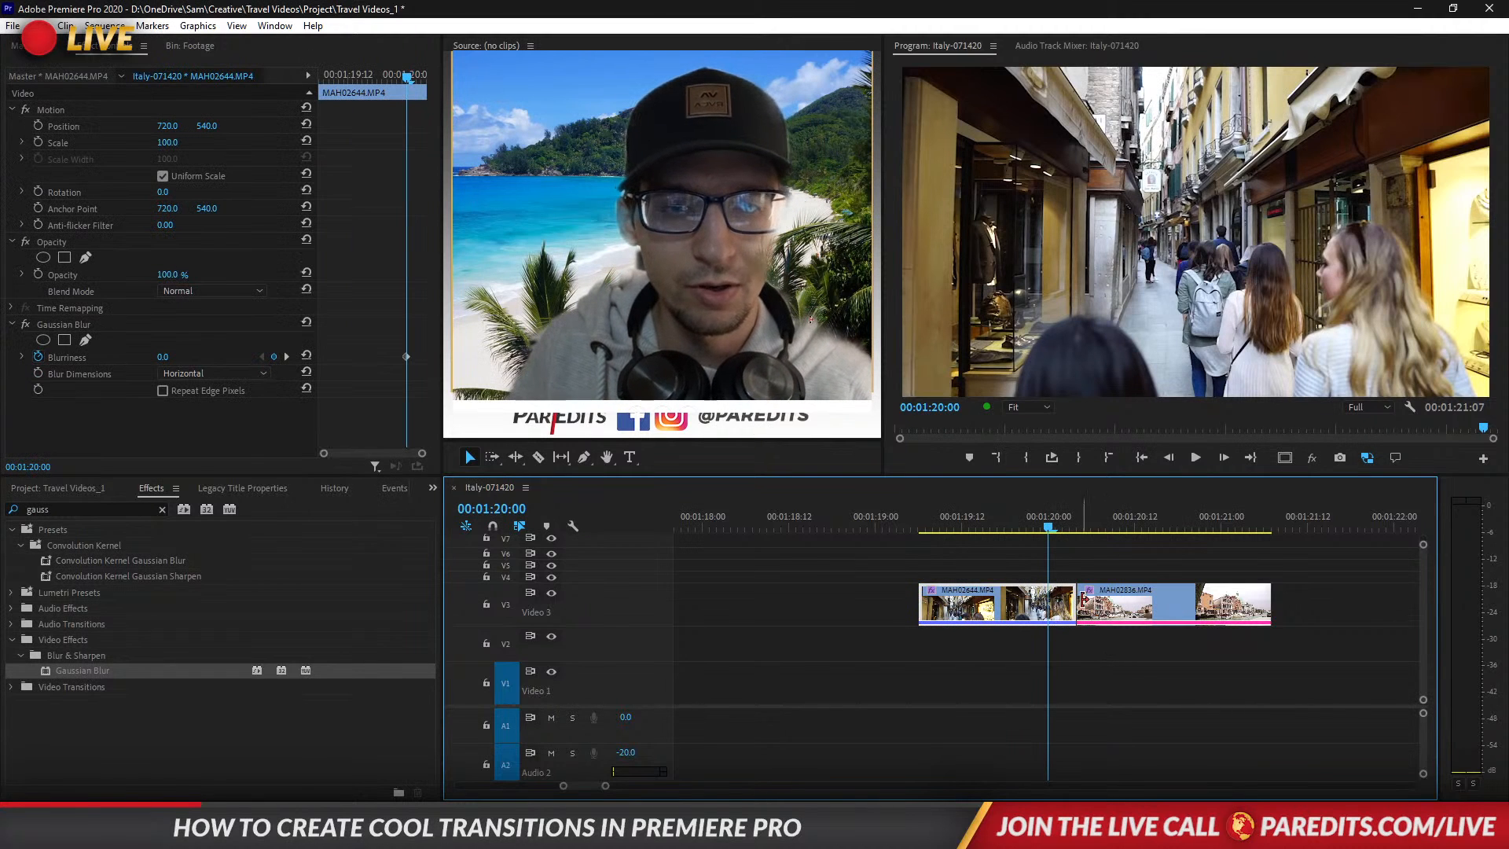
mouse_move(1089, 602)
mouse_down()
mouse_move(1099, 582)
mouse_move(1052, 576)
mouse_move(1079, 606)
mouse_move(1117, 609)
mouse_up()
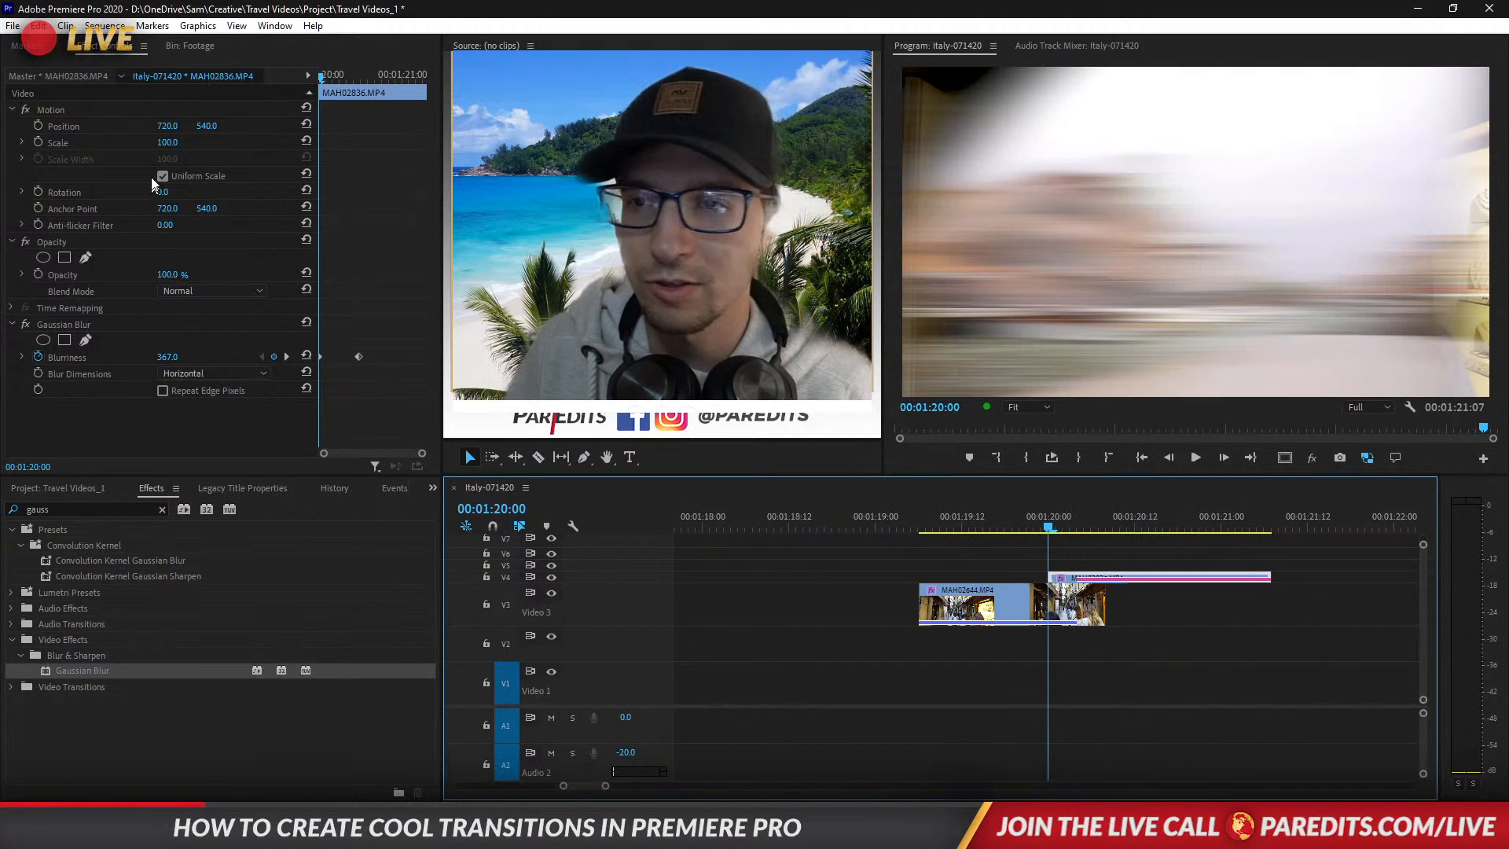
Keyframe the upper clip's horizontal Position from -764 at 00:01:20:00 to 720 at 00:01:20:11.
click(38, 125)
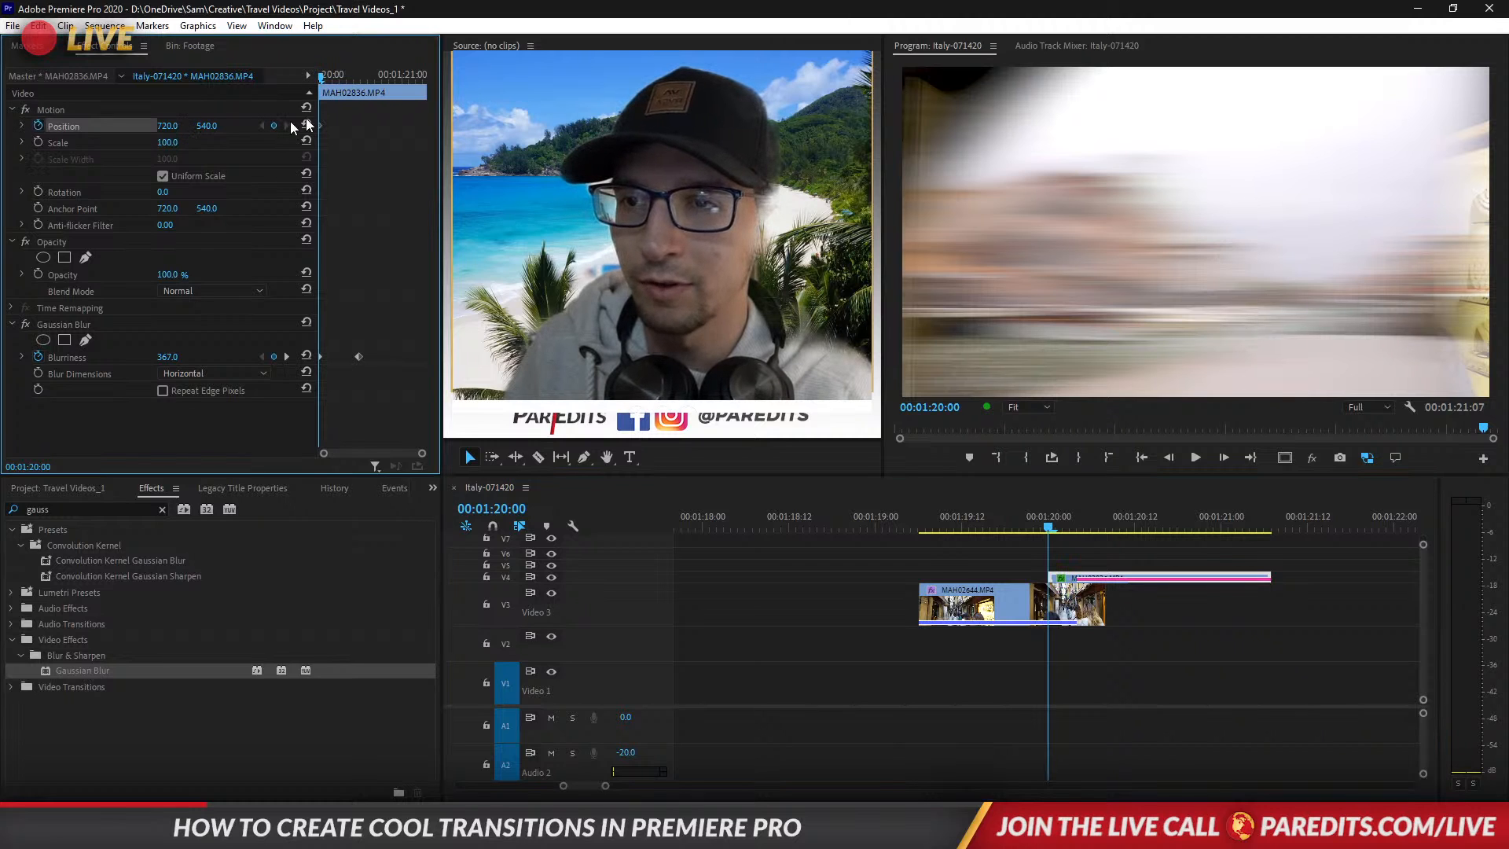
drag(343, 76, 357, 76)
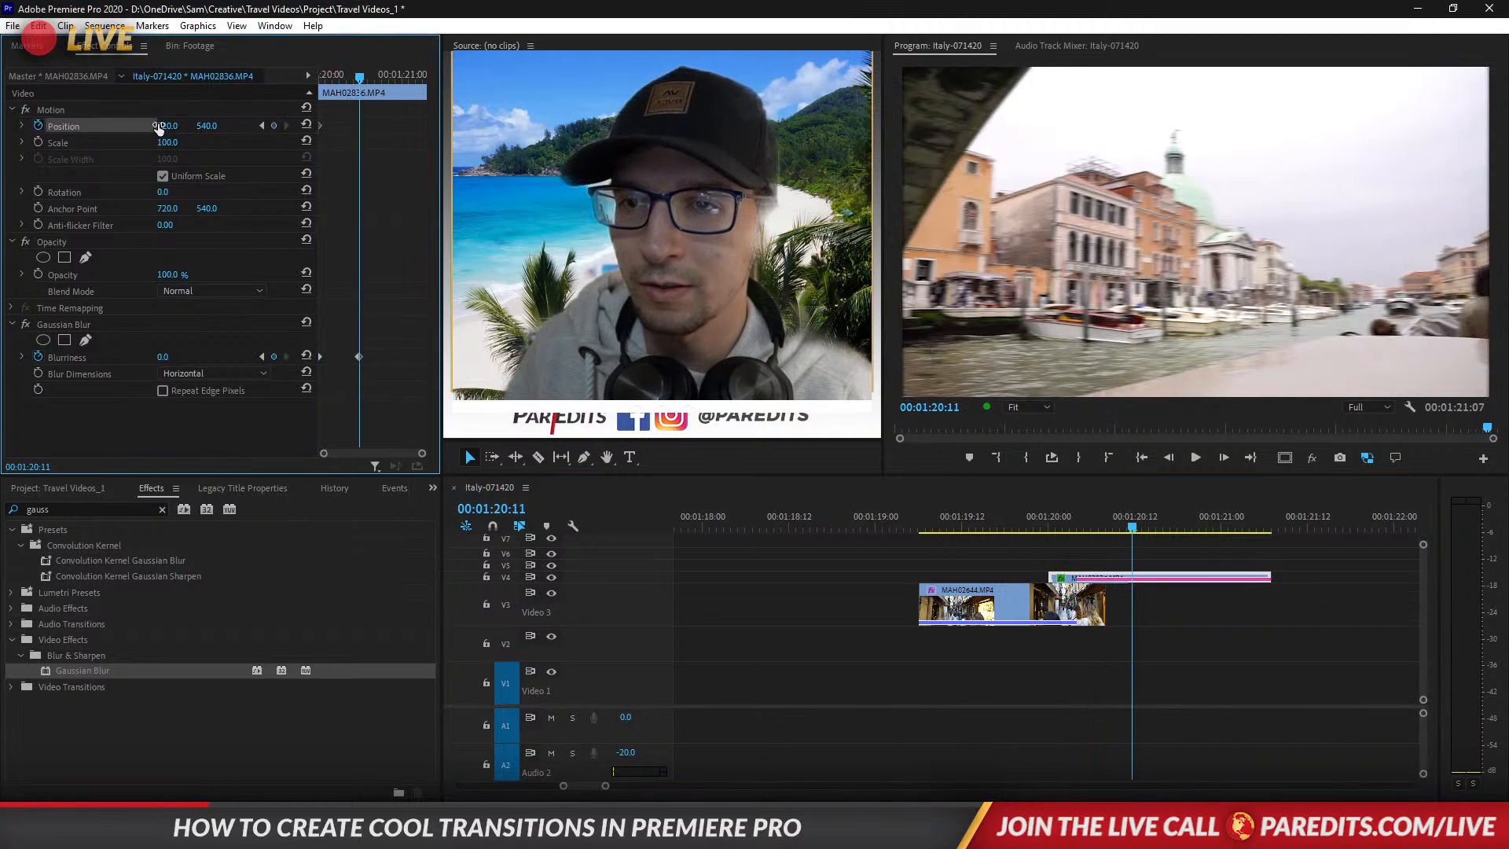
click(277, 125)
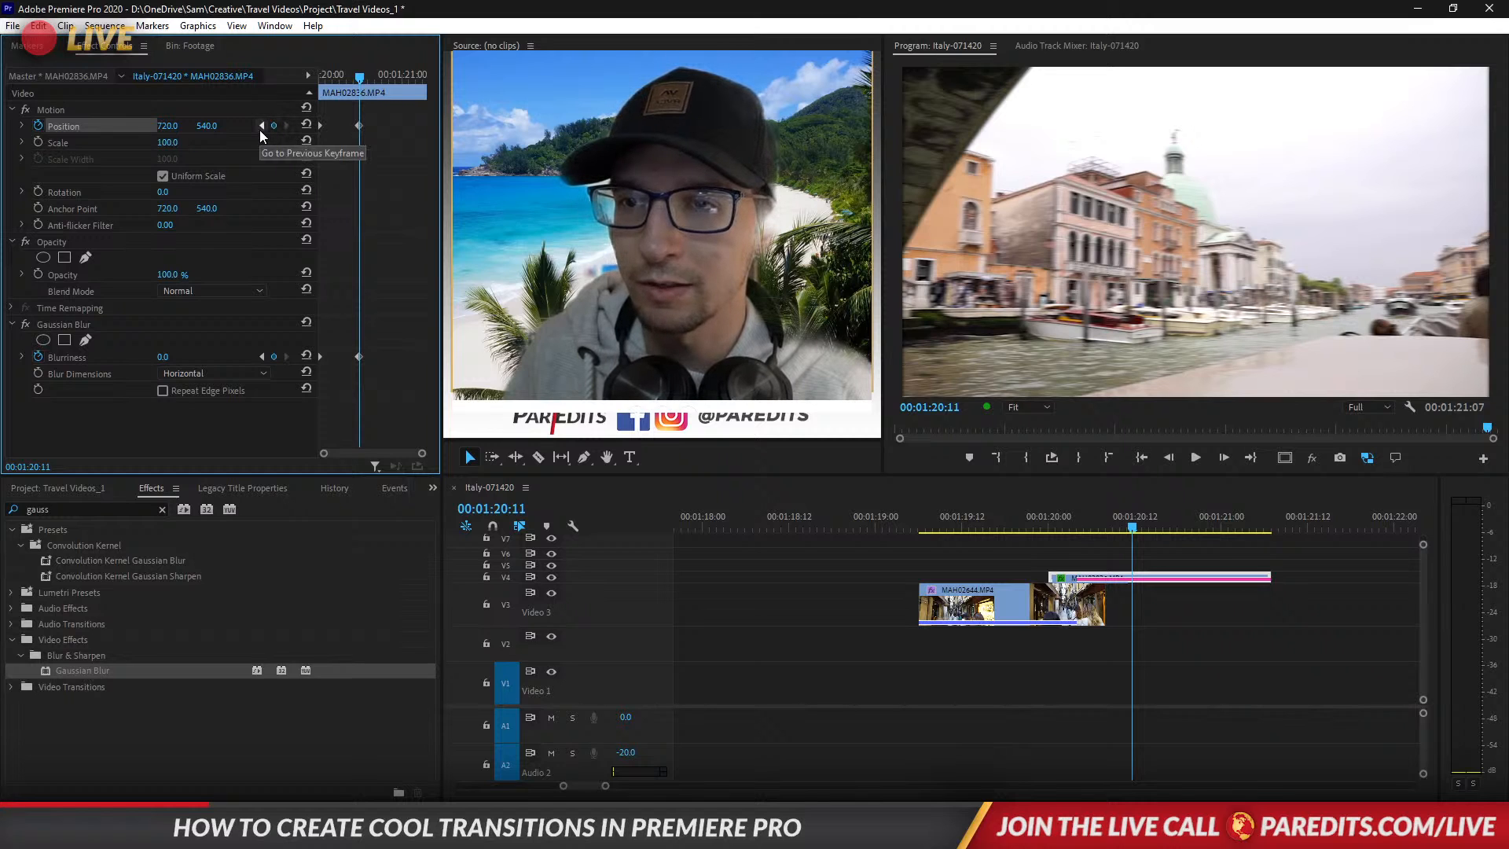
click(262, 126)
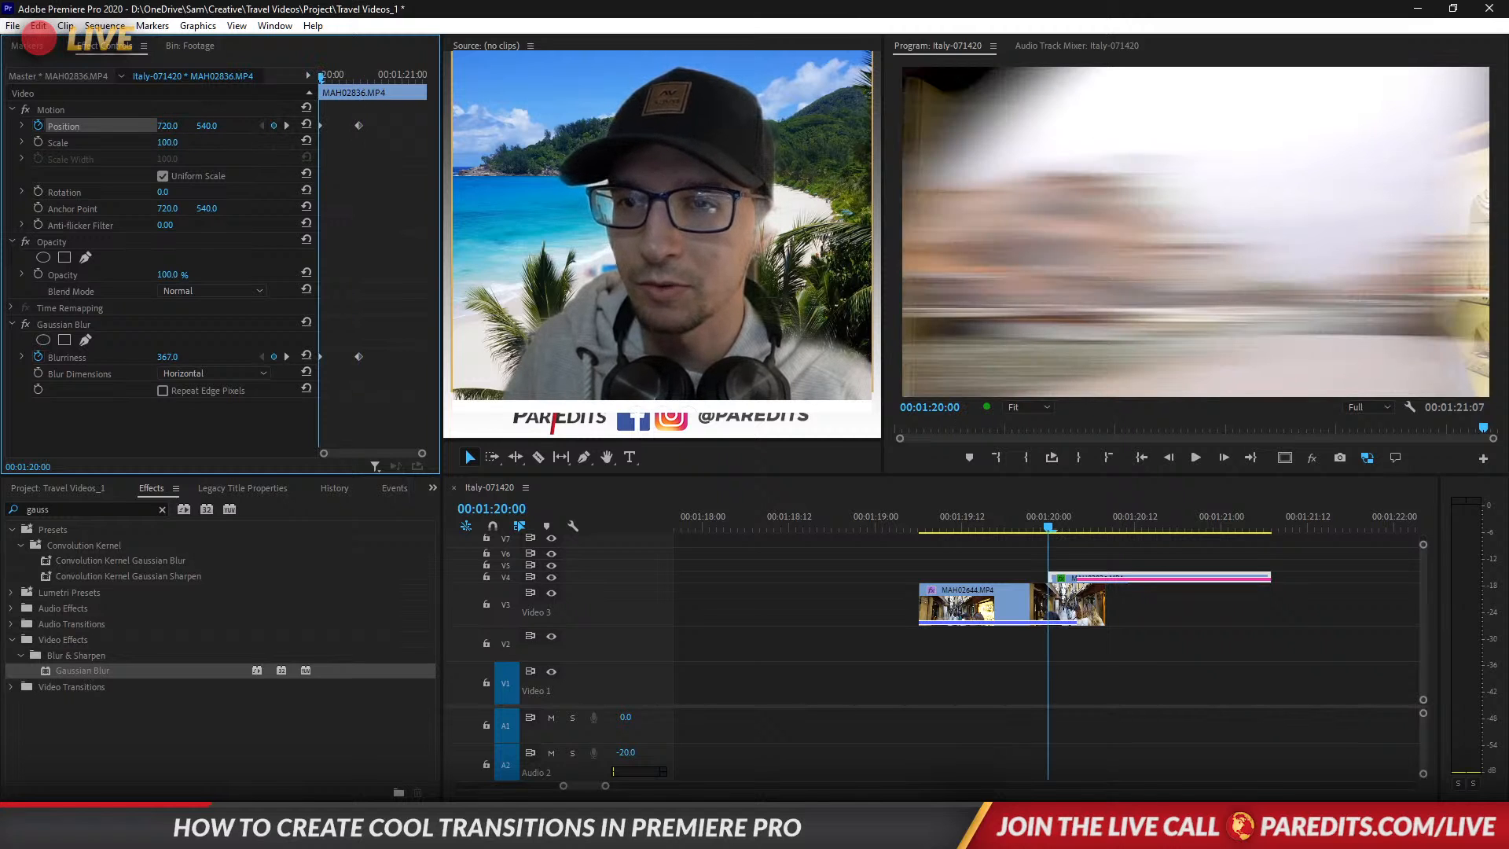
drag(167, 126, 2, 126)
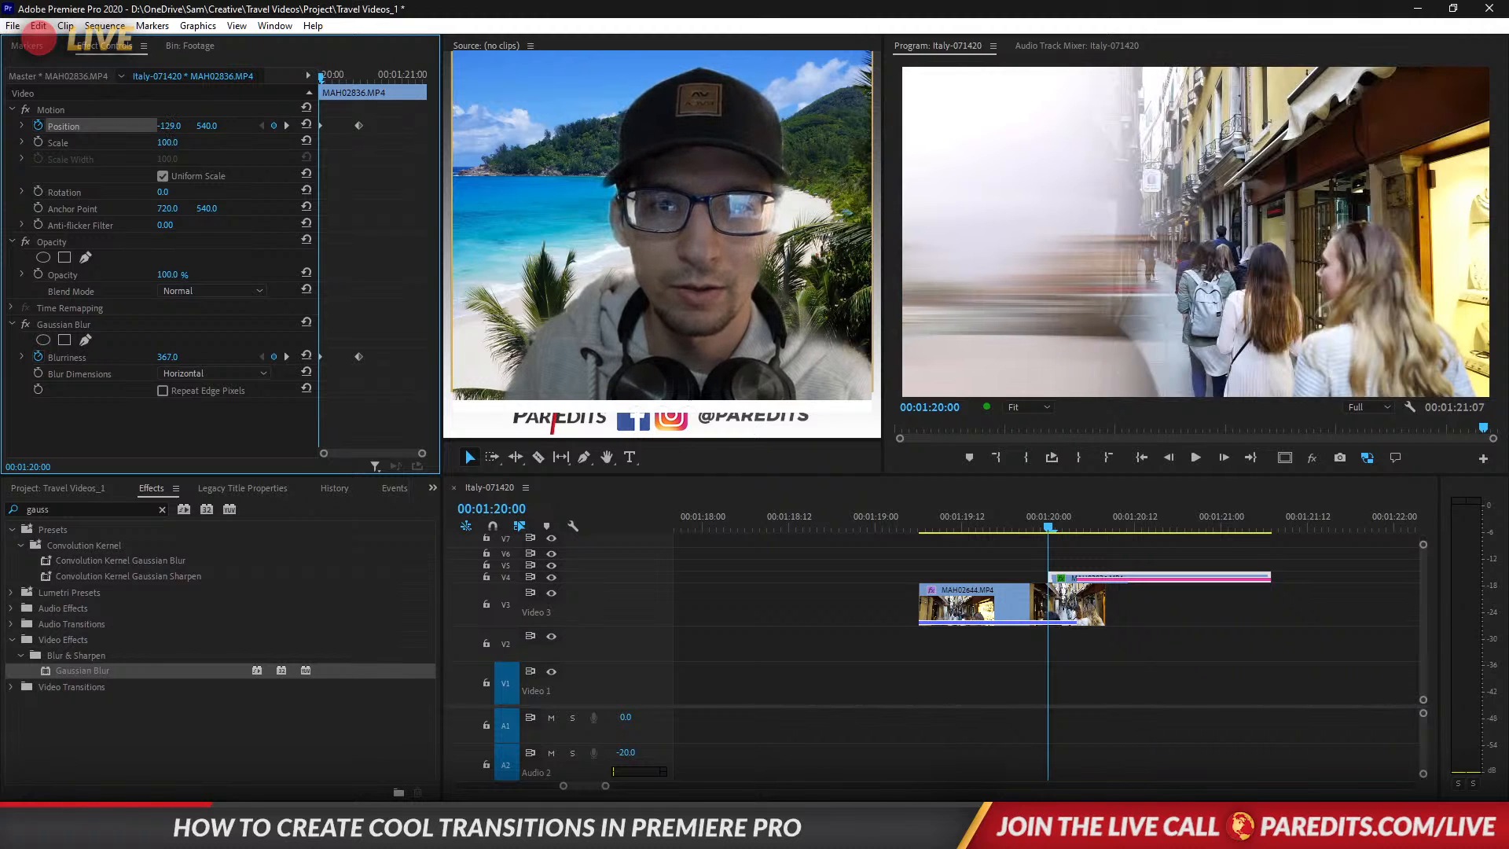
drag(168, 126, 169, 126)
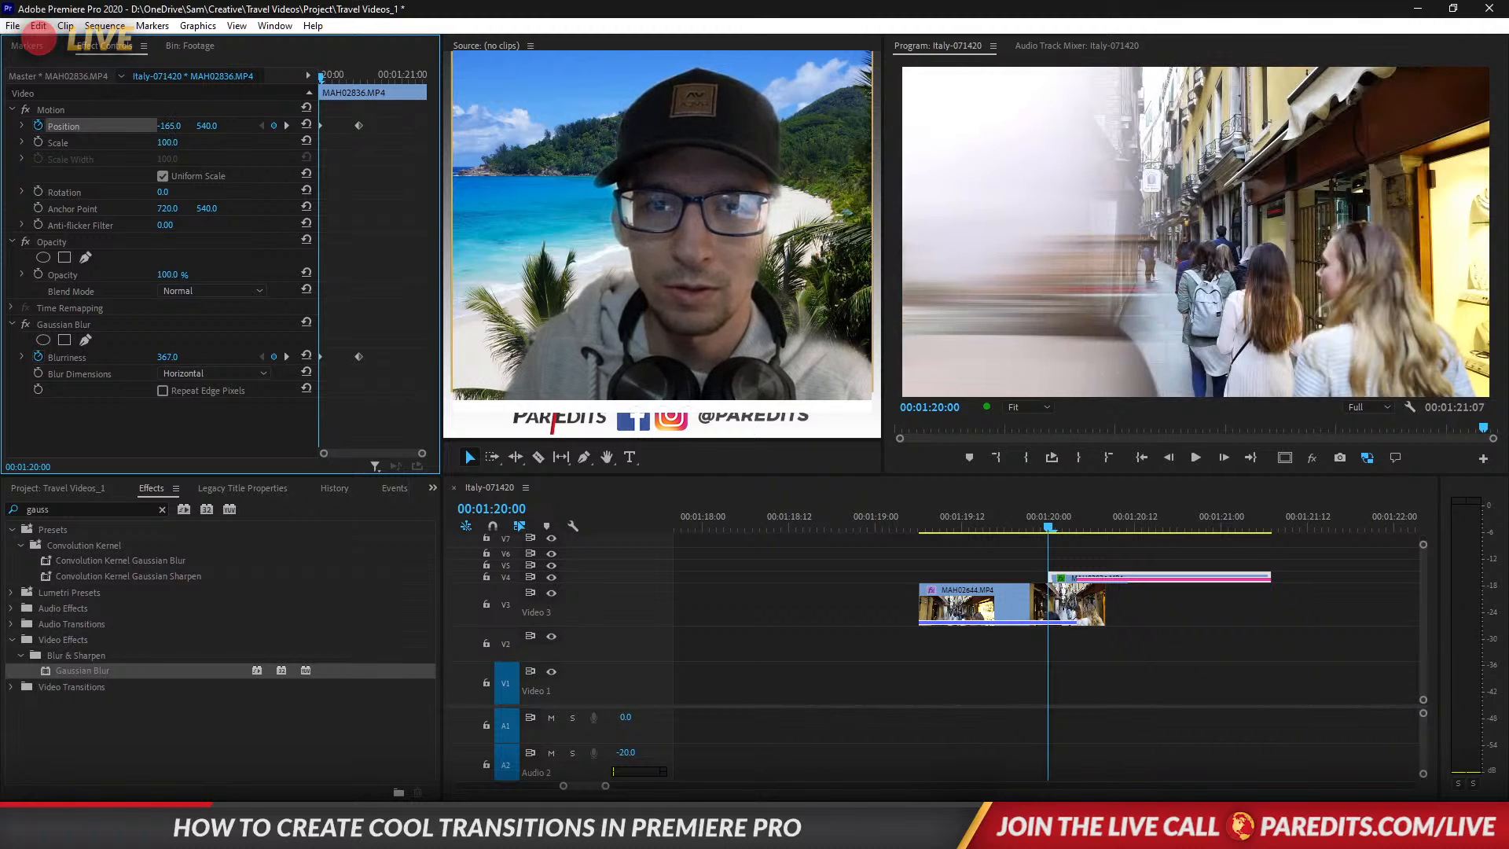
drag(168, 126, 167, 126)
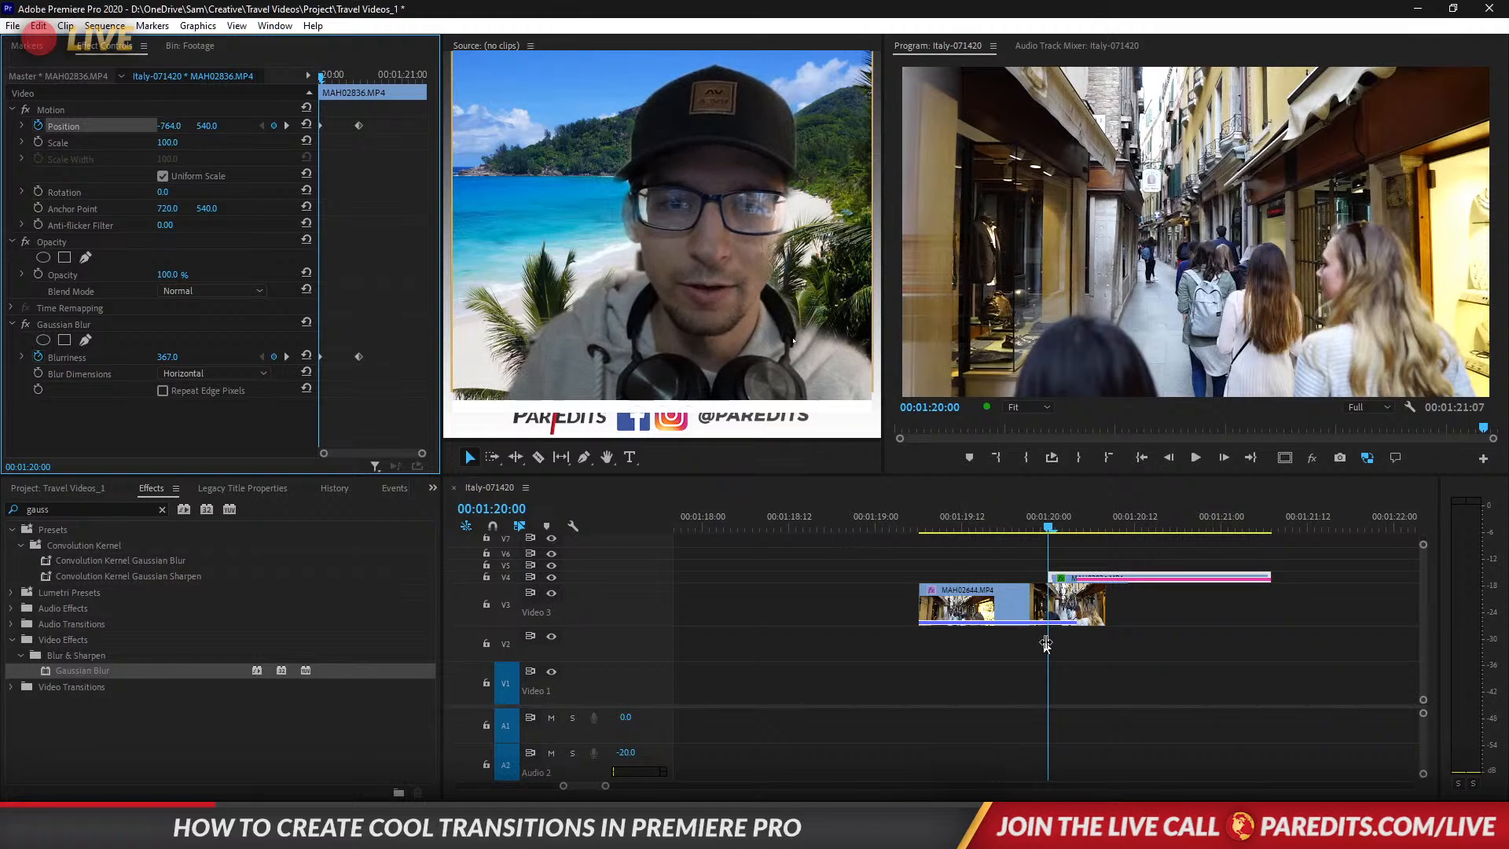
Keyframe the lower clip MAH02644.MP4's horizontal Position from 720 at 00:01:20:00 to 2651 at 00:01:20:02.
click(1049, 611)
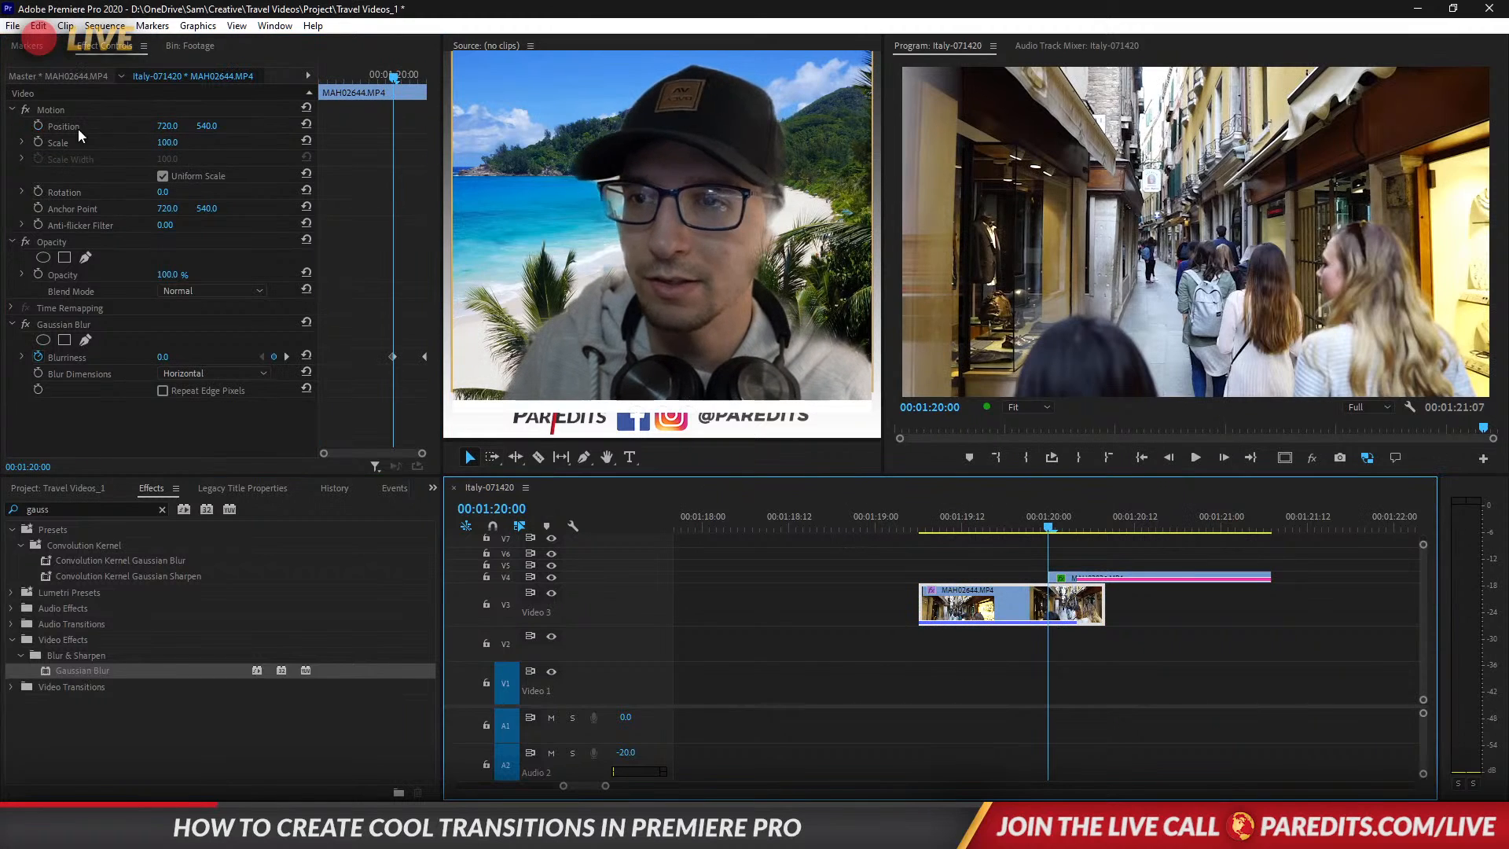
click(37, 126)
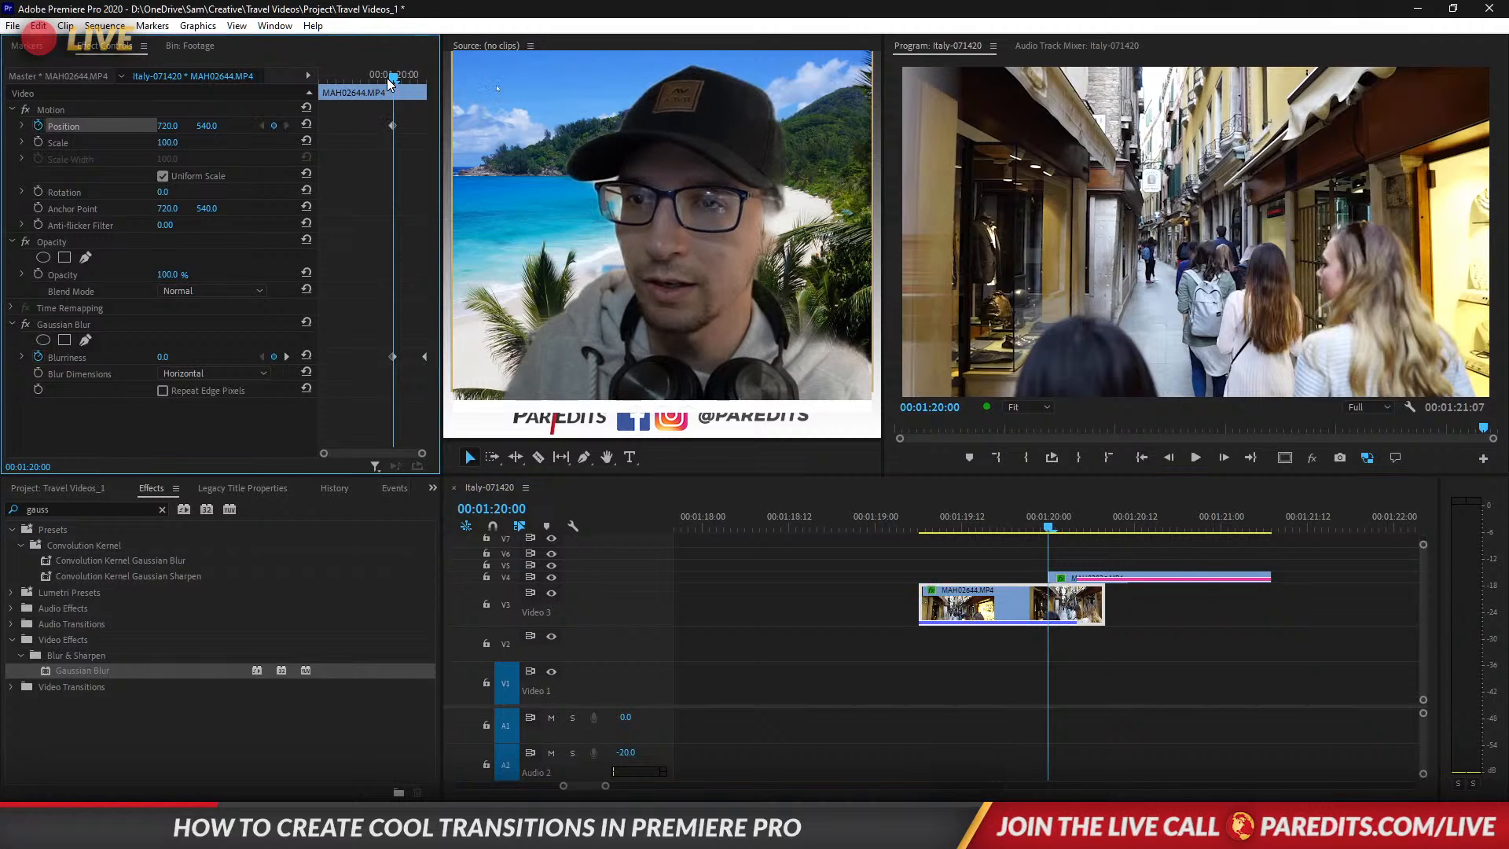
drag(389, 84, 402, 78)
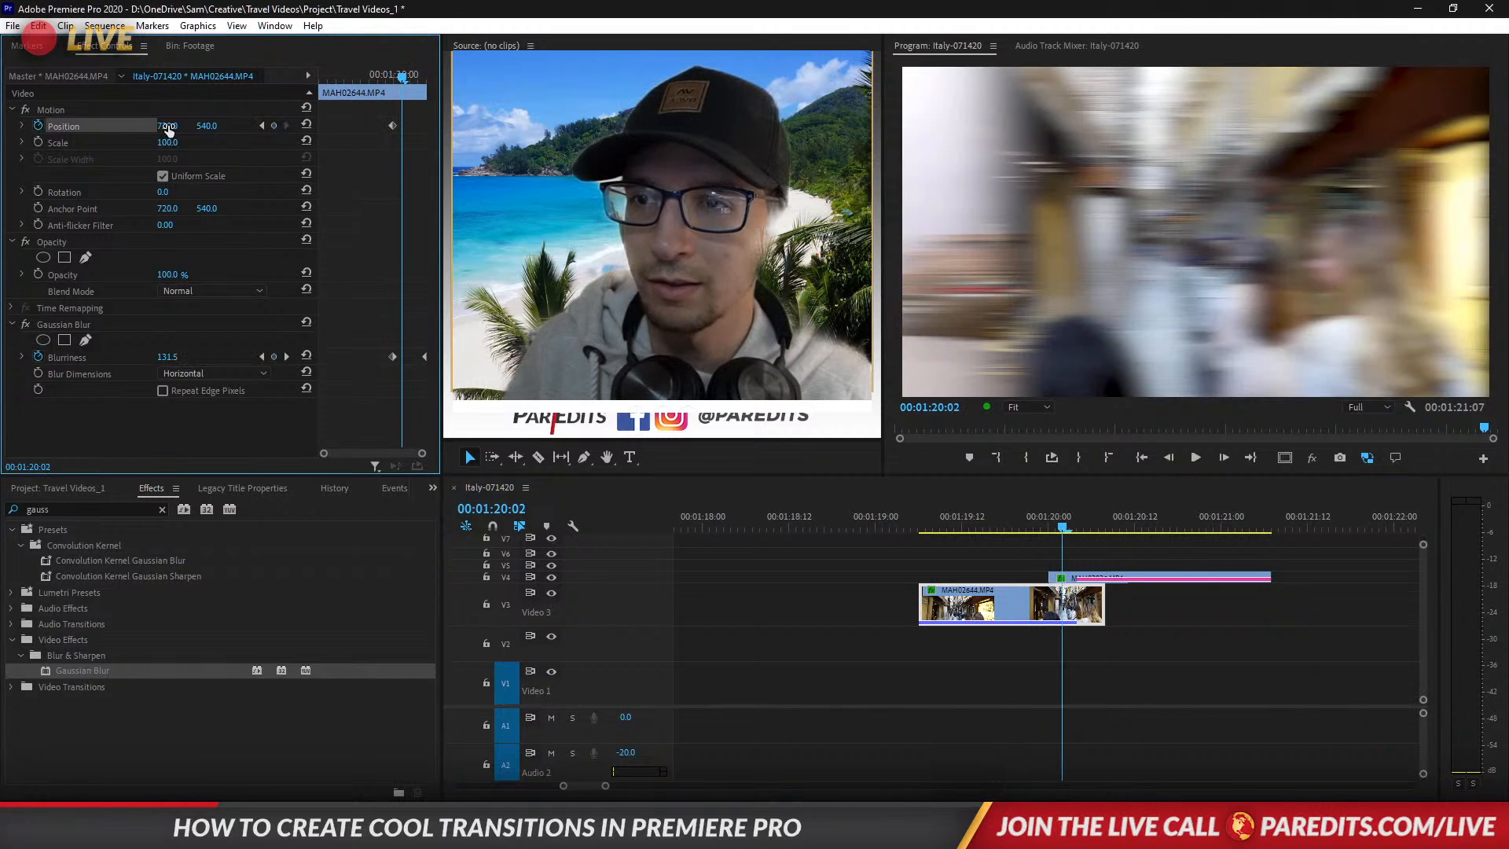
drag(170, 126, 236, 126)
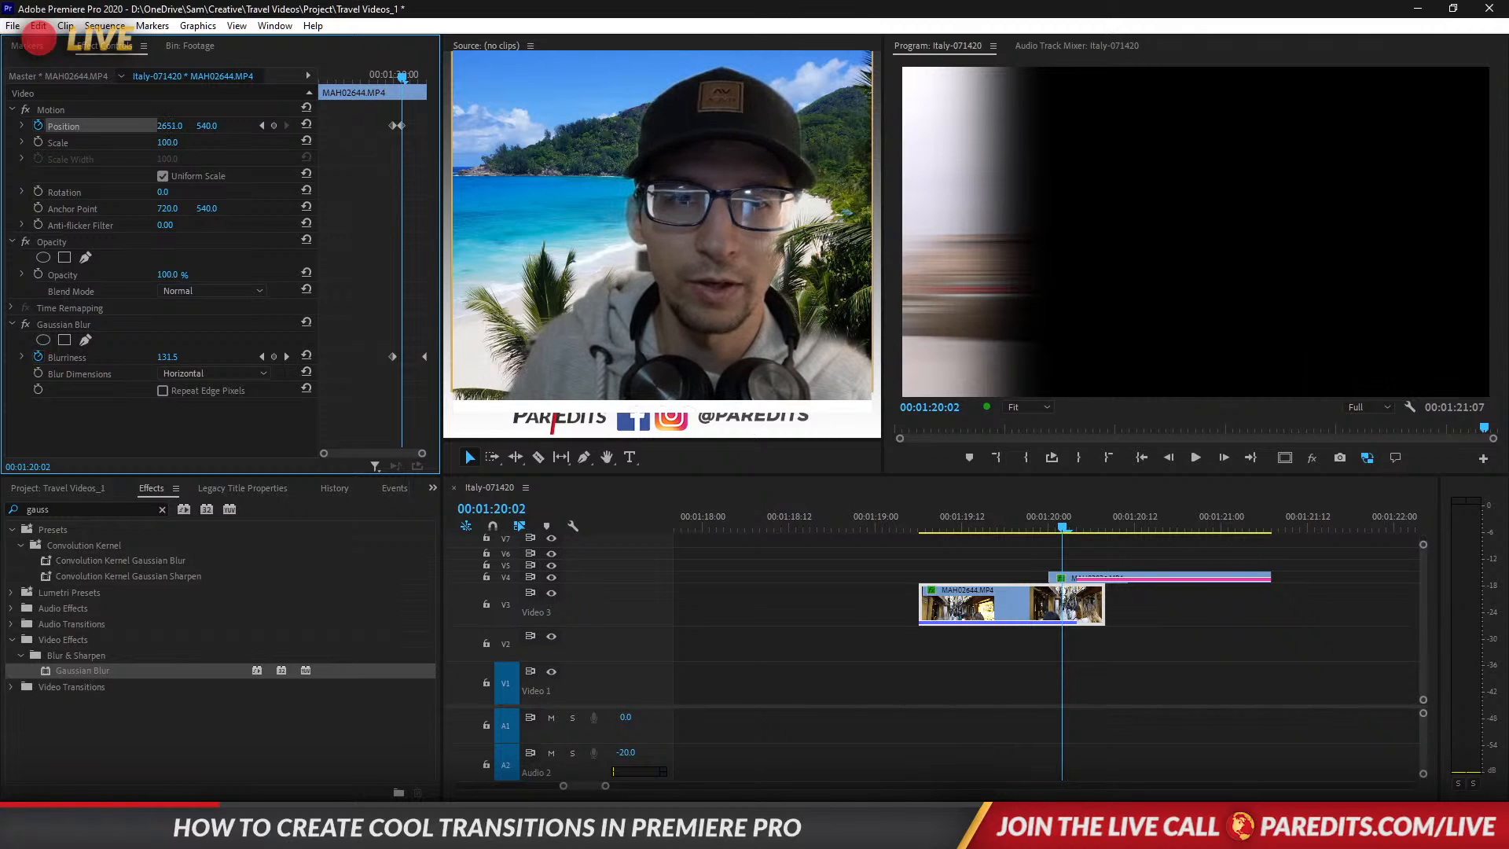
Set the lower clip's second Position keyframe to 2180 horizontally and move that keyframe to the end of the clip.
click(308, 124)
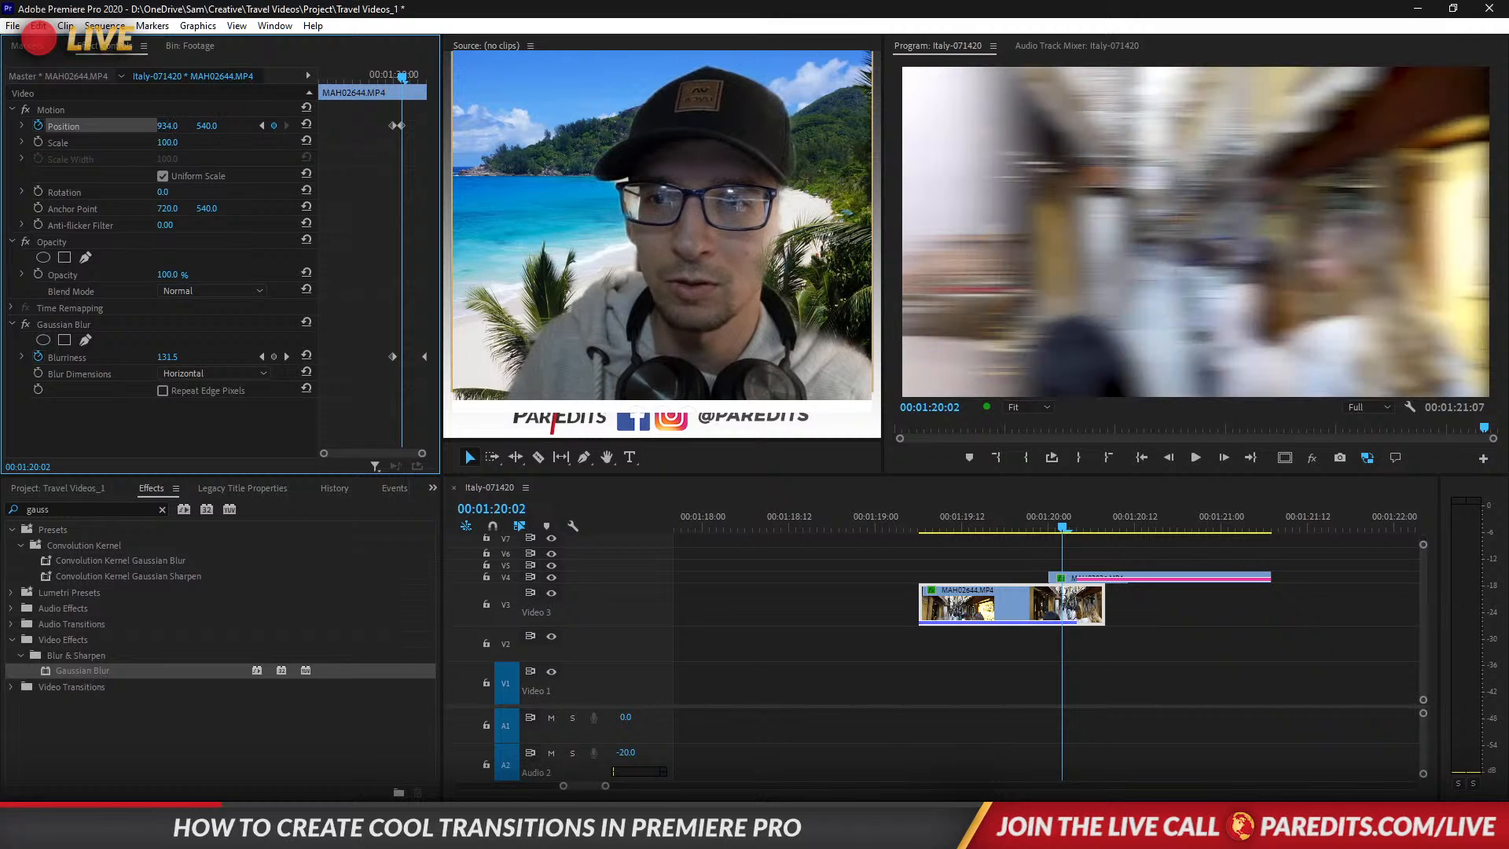
drag(168, 126, 0, 126)
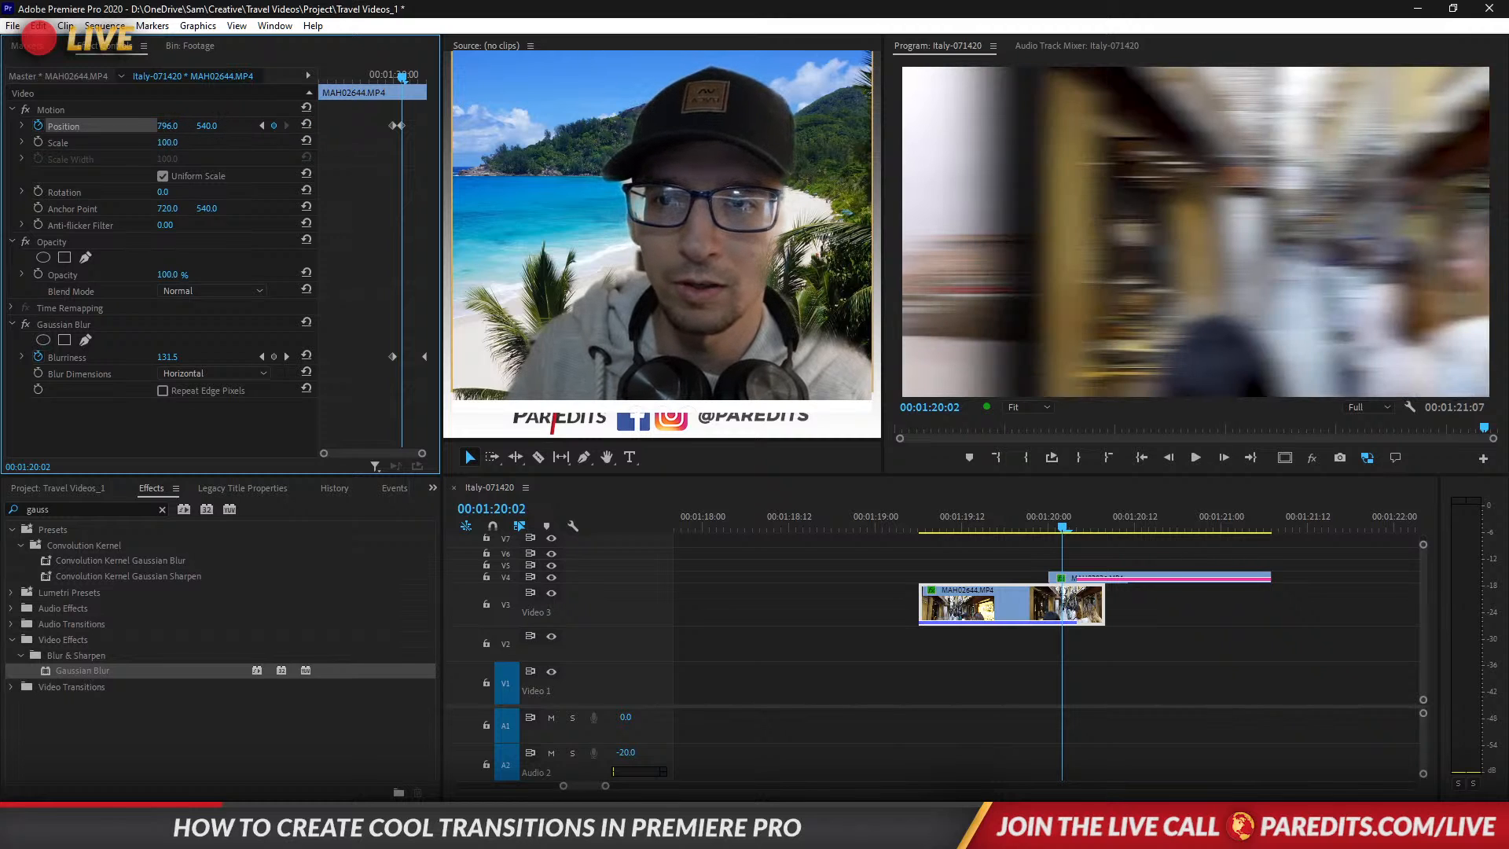
drag(168, 126, 430, 126)
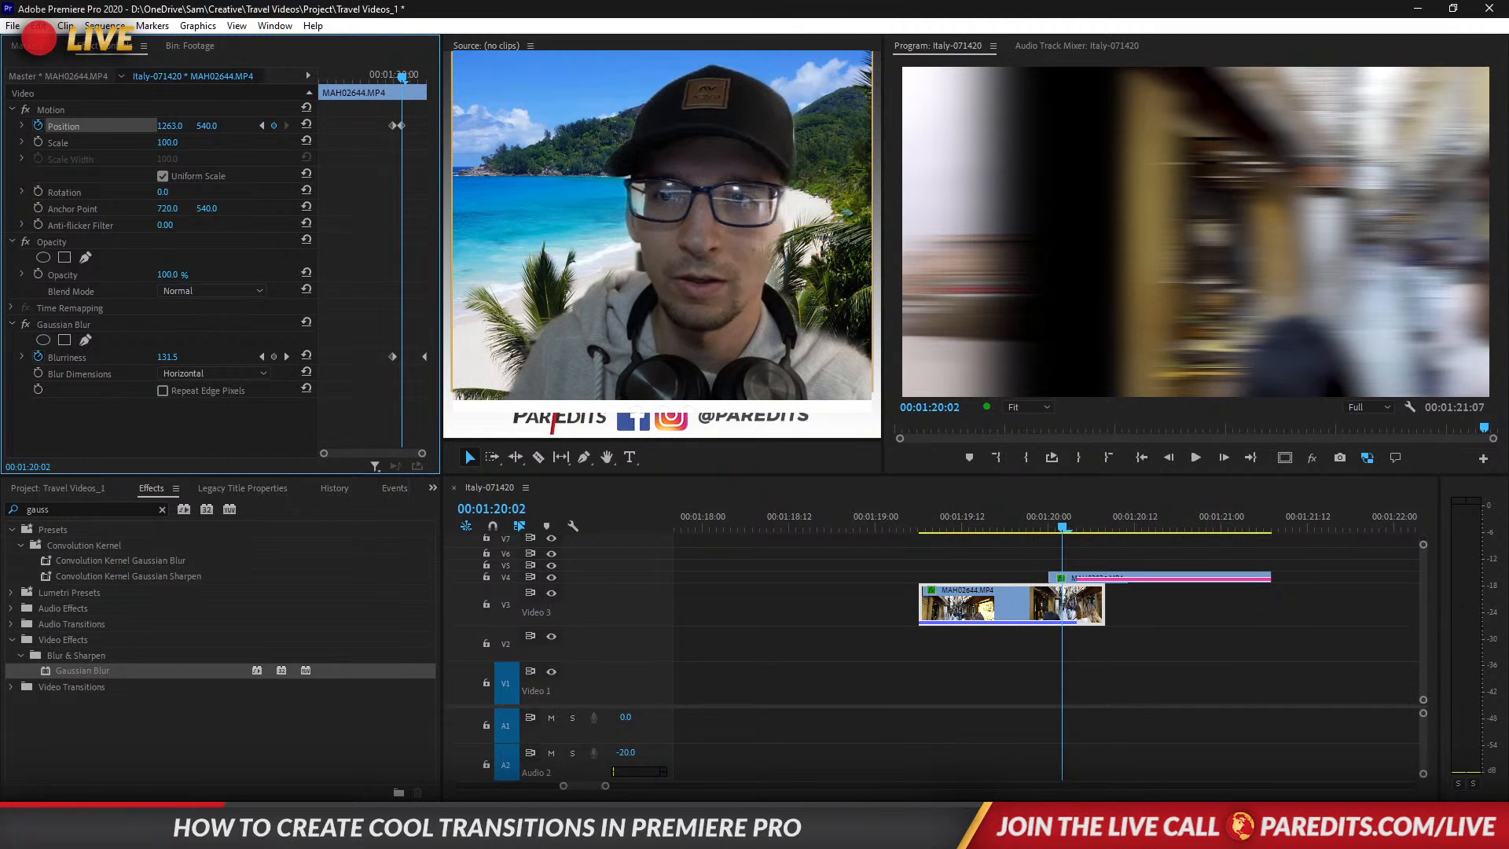
click(173, 126)
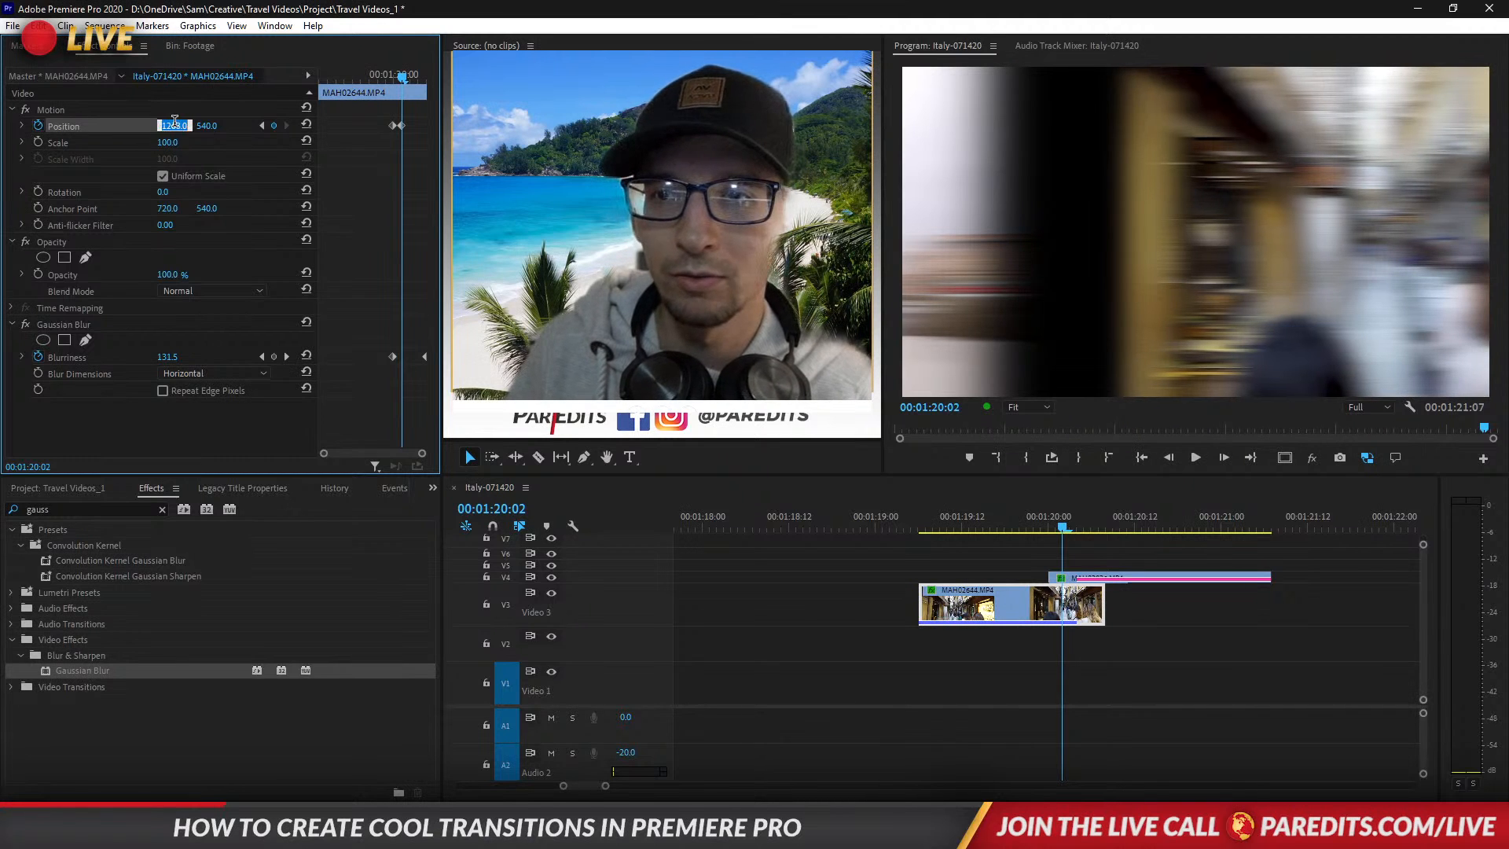
text(18)
key(Return)
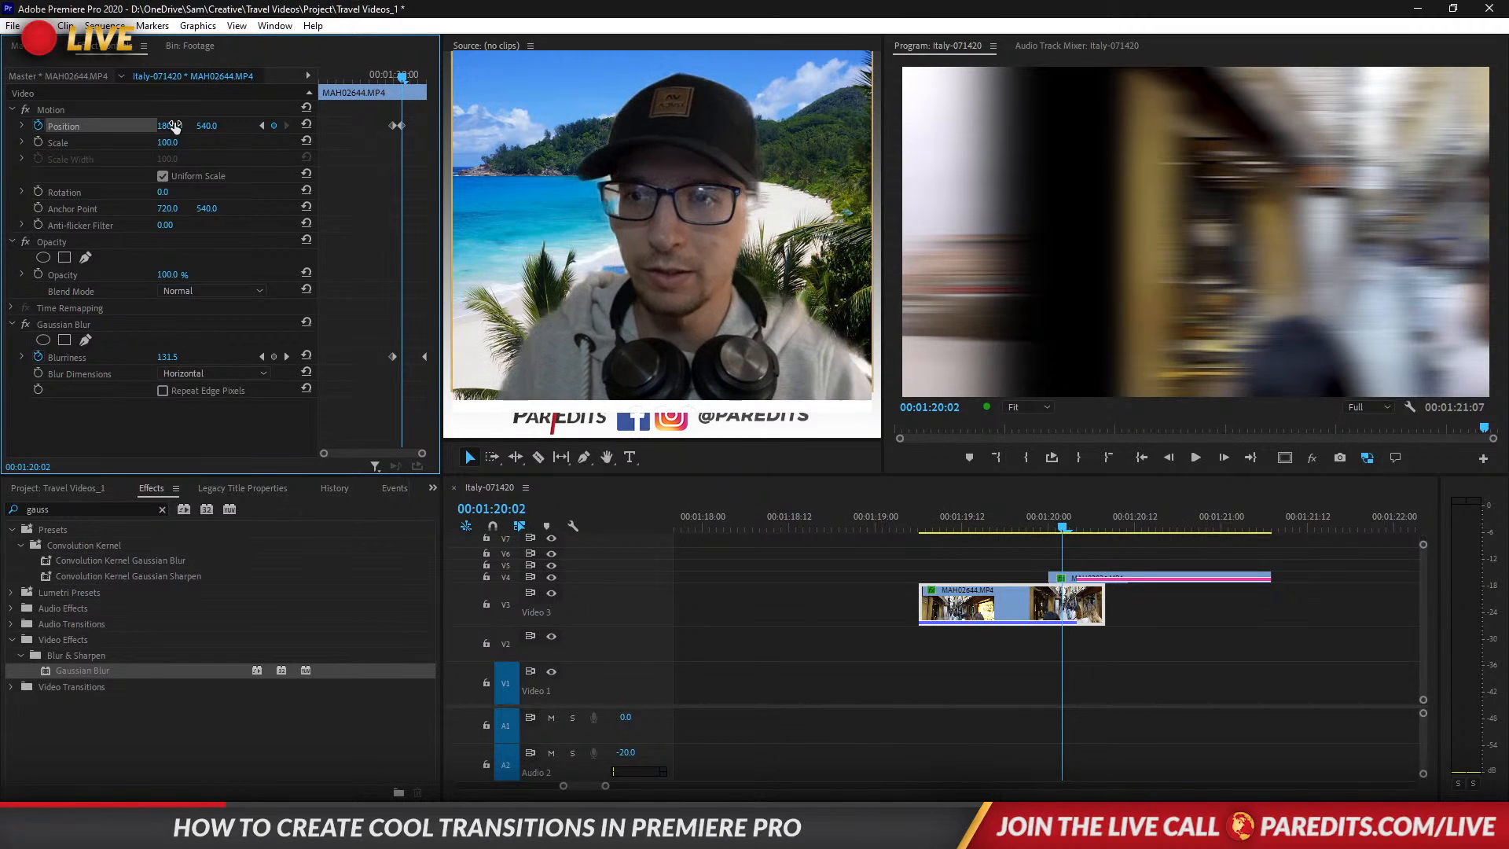
drag(170, 126, 324, 126)
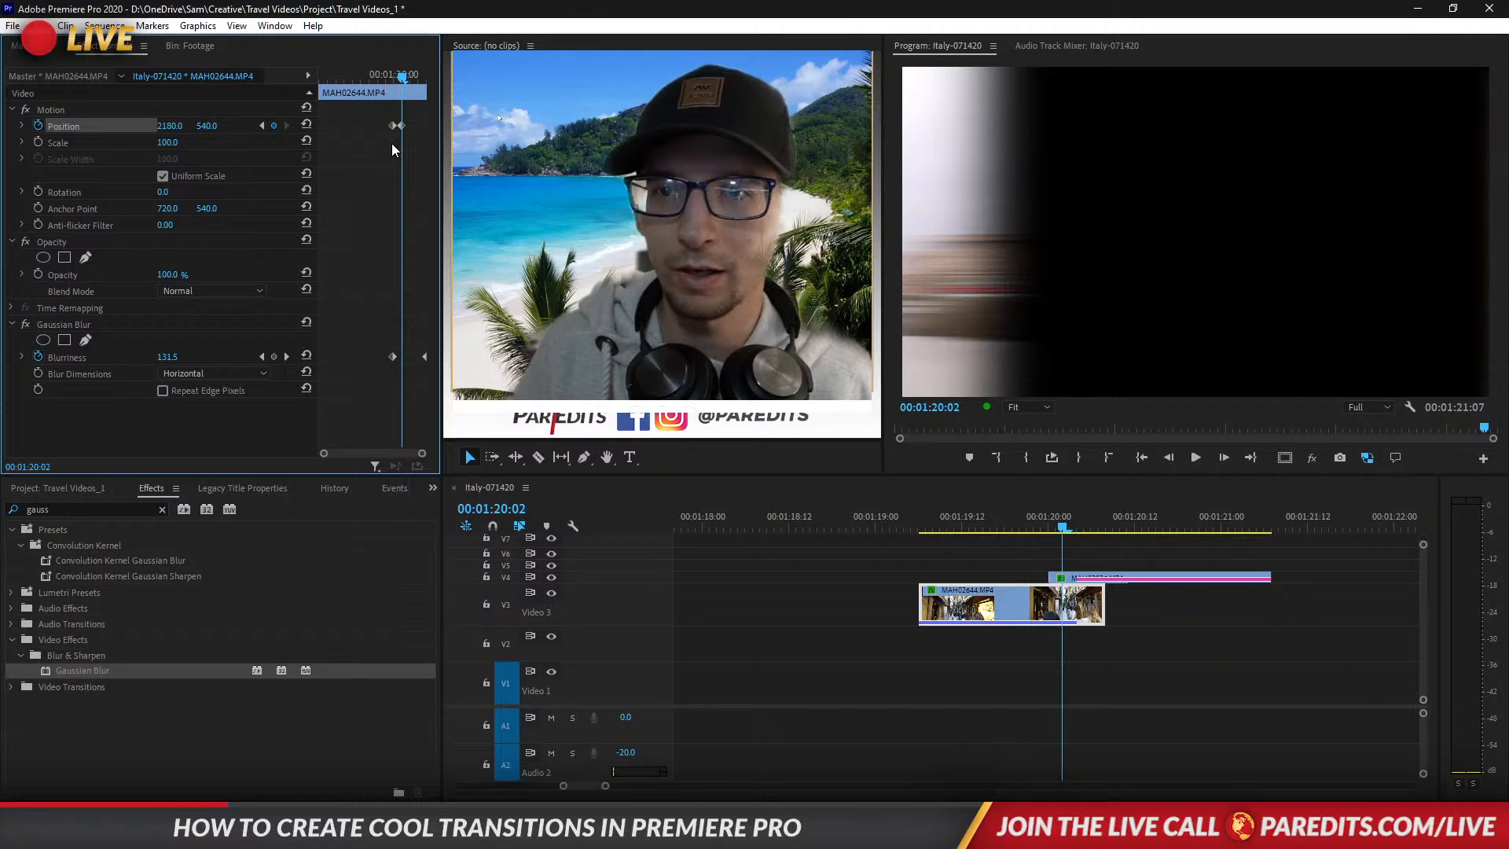
drag(403, 125, 435, 127)
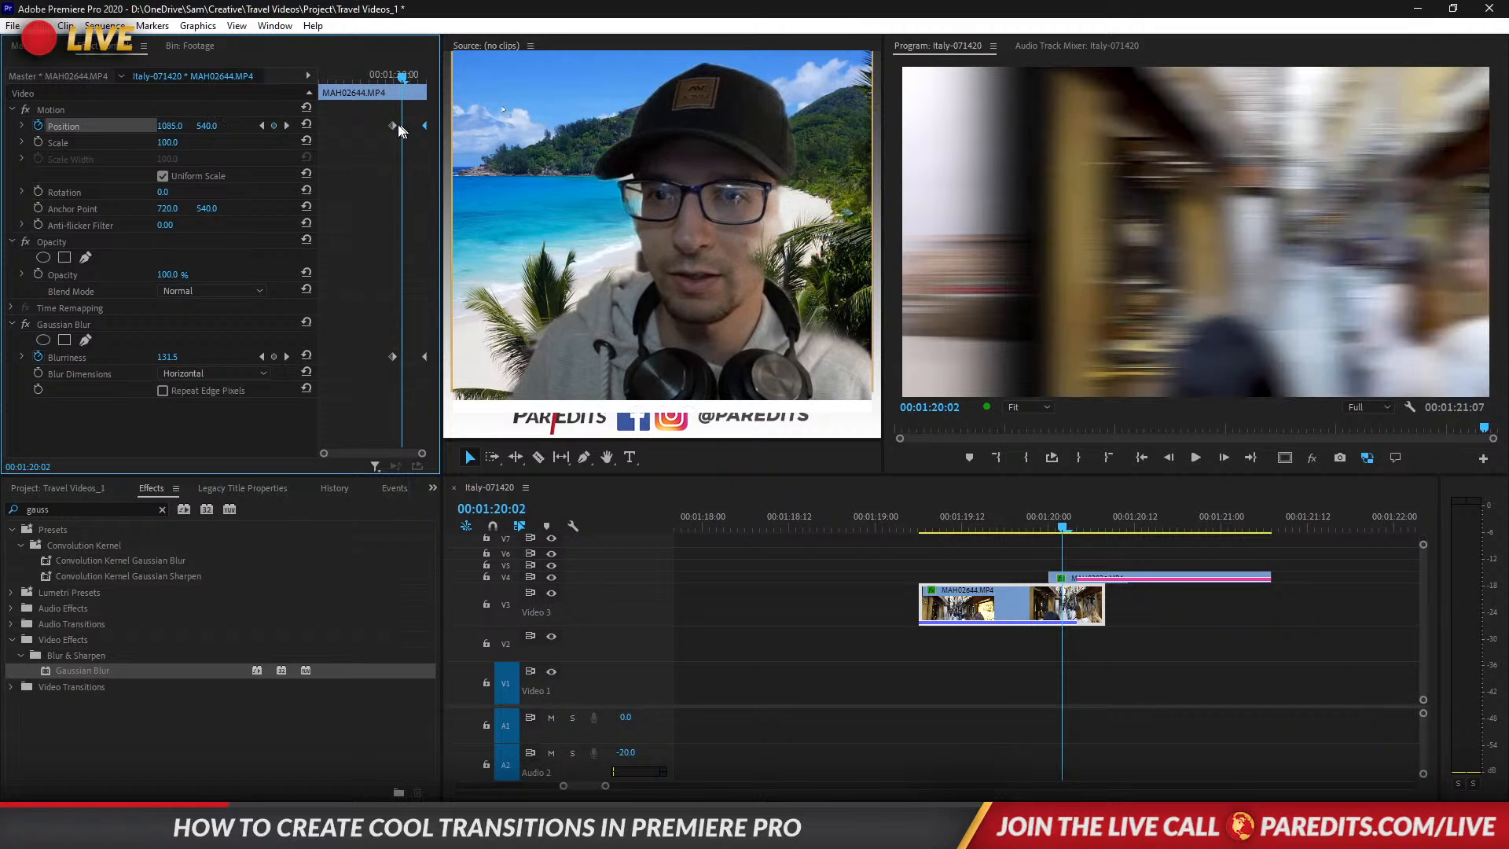
Ease out of the first and into the last Position keyframe of the lower clip with temporal interpolation.
right_click(390, 124)
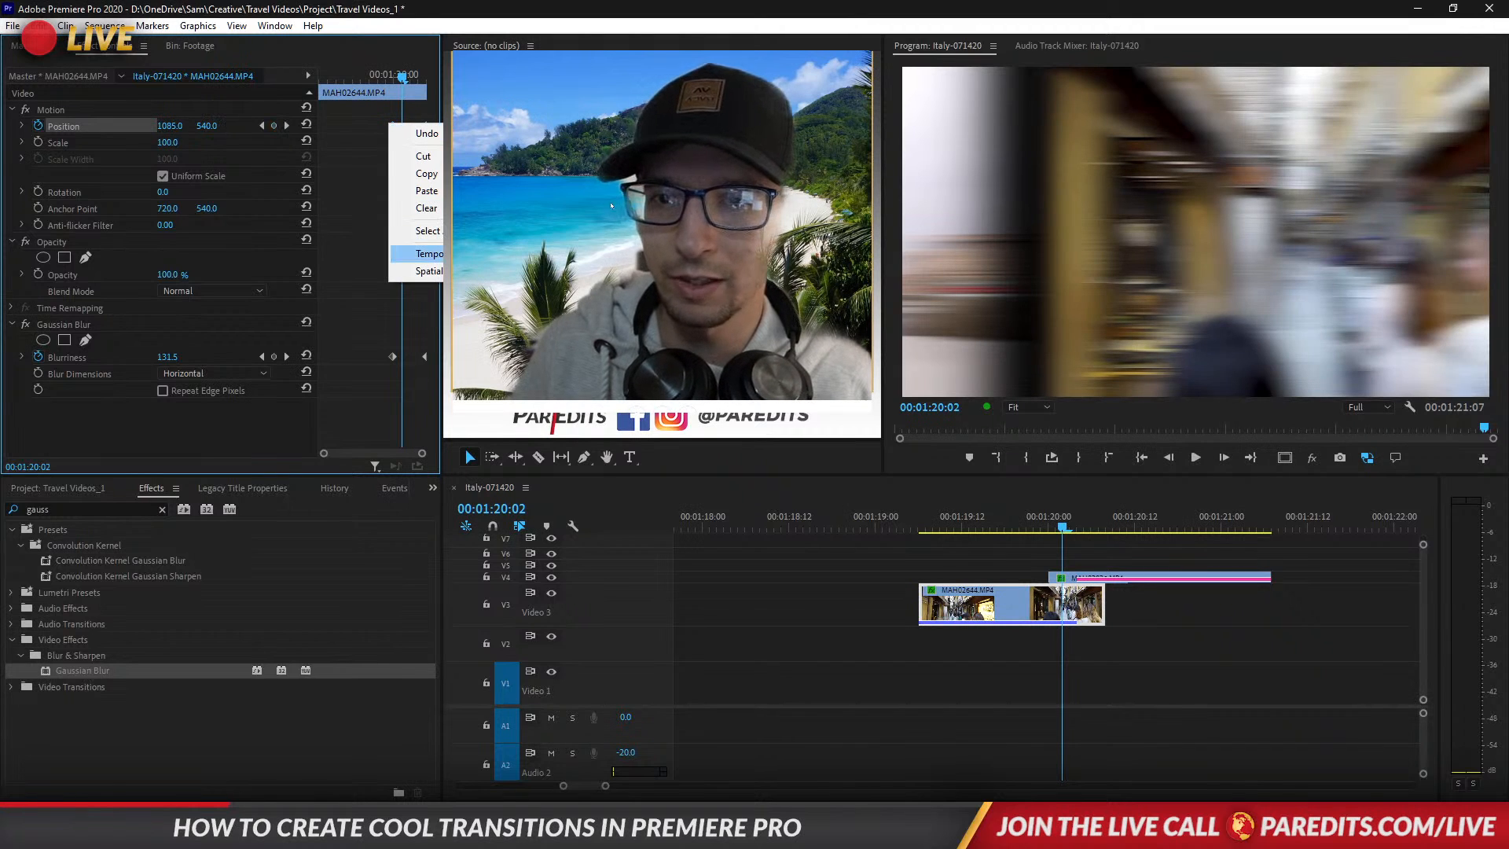
click(582, 358)
right_click(423, 123)
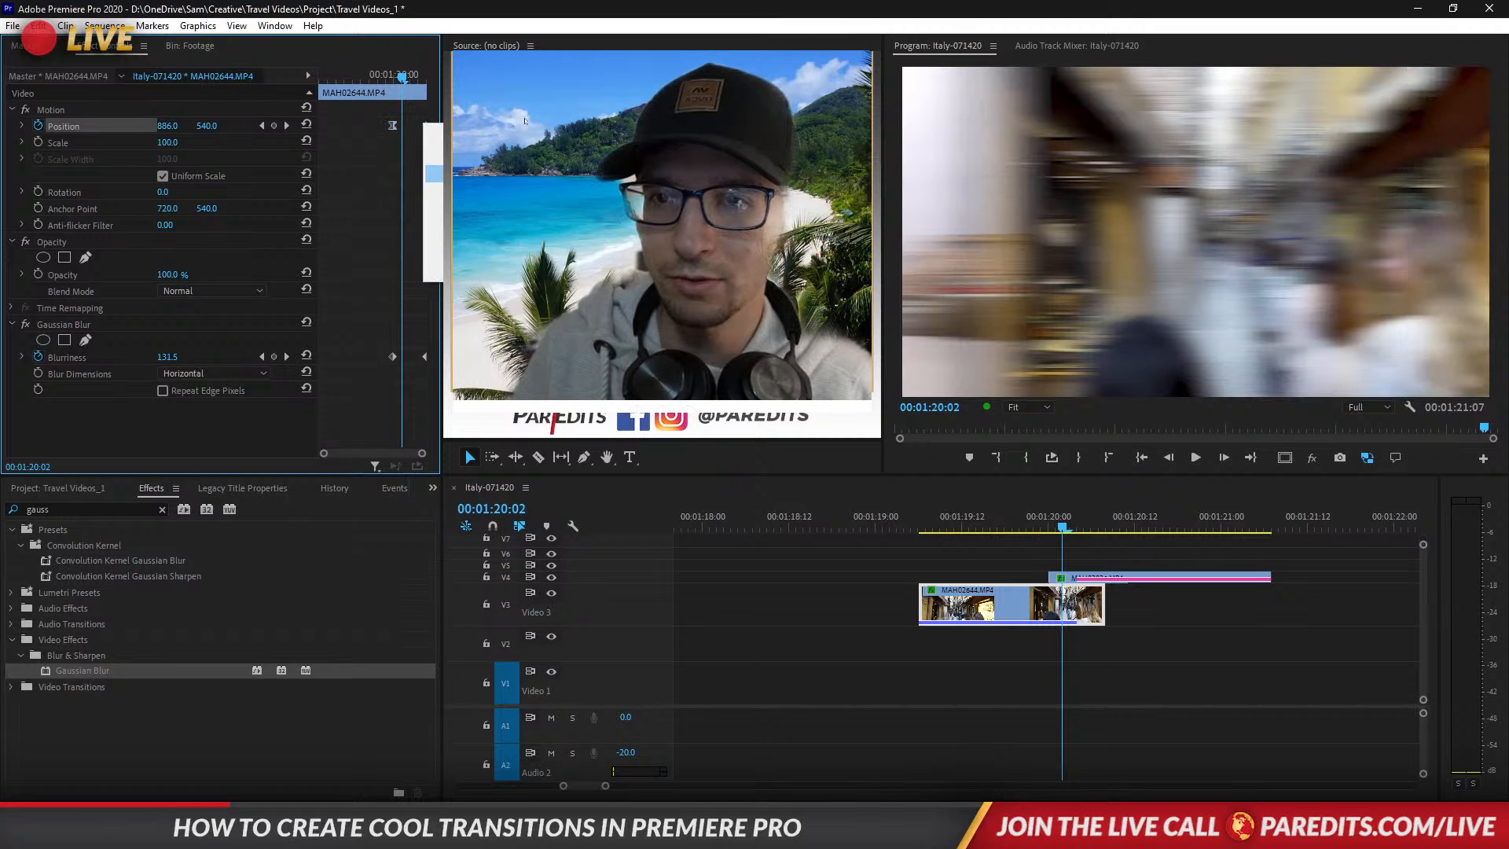
click(630, 205)
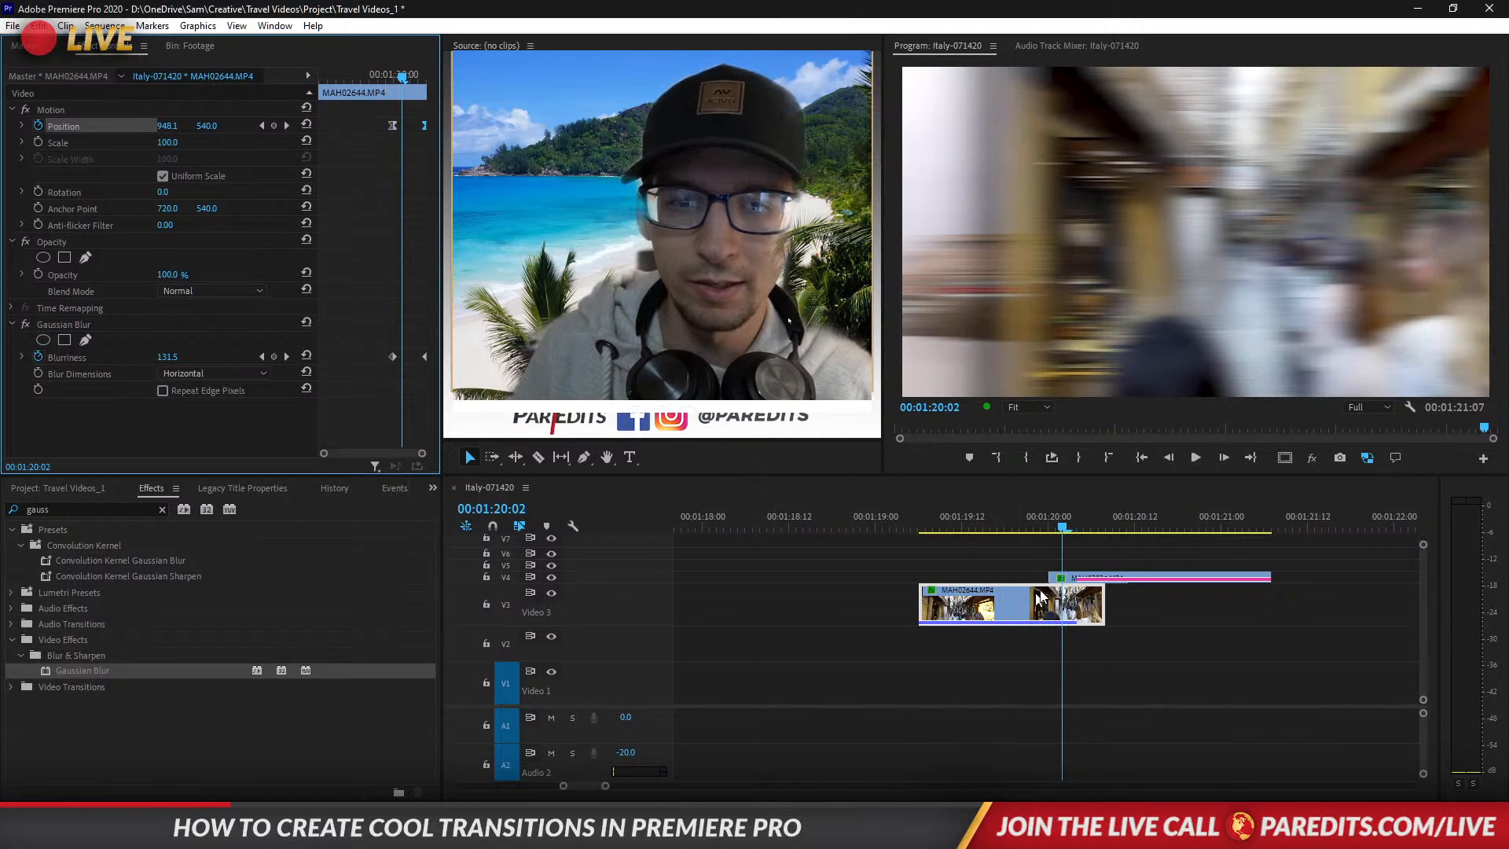
Ease out of the first and into the last Position keyframe of the upper clip MAH02836.MP4.
click(1063, 580)
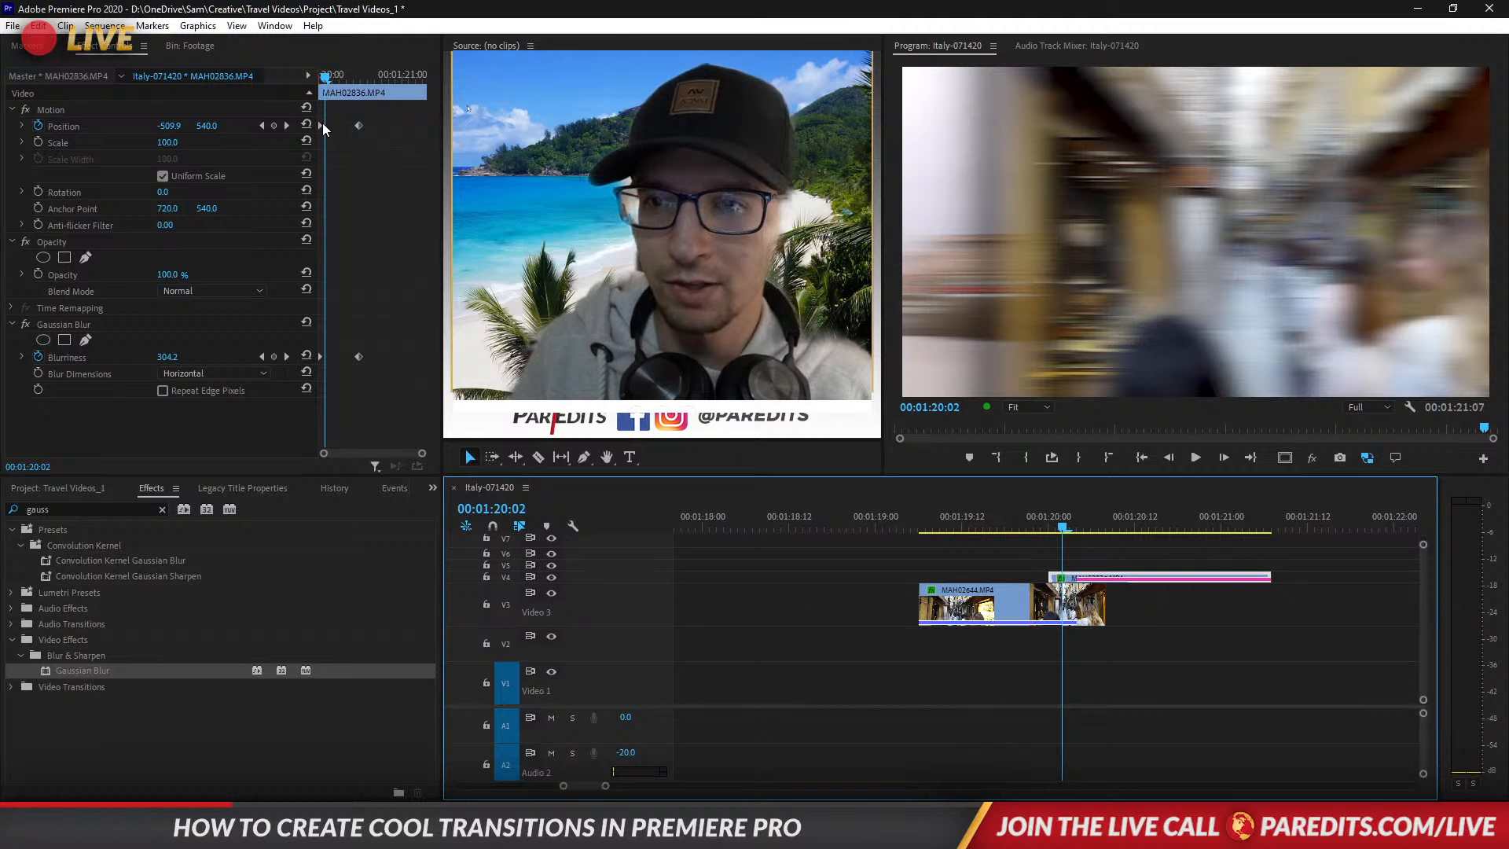
right_click(323, 124)
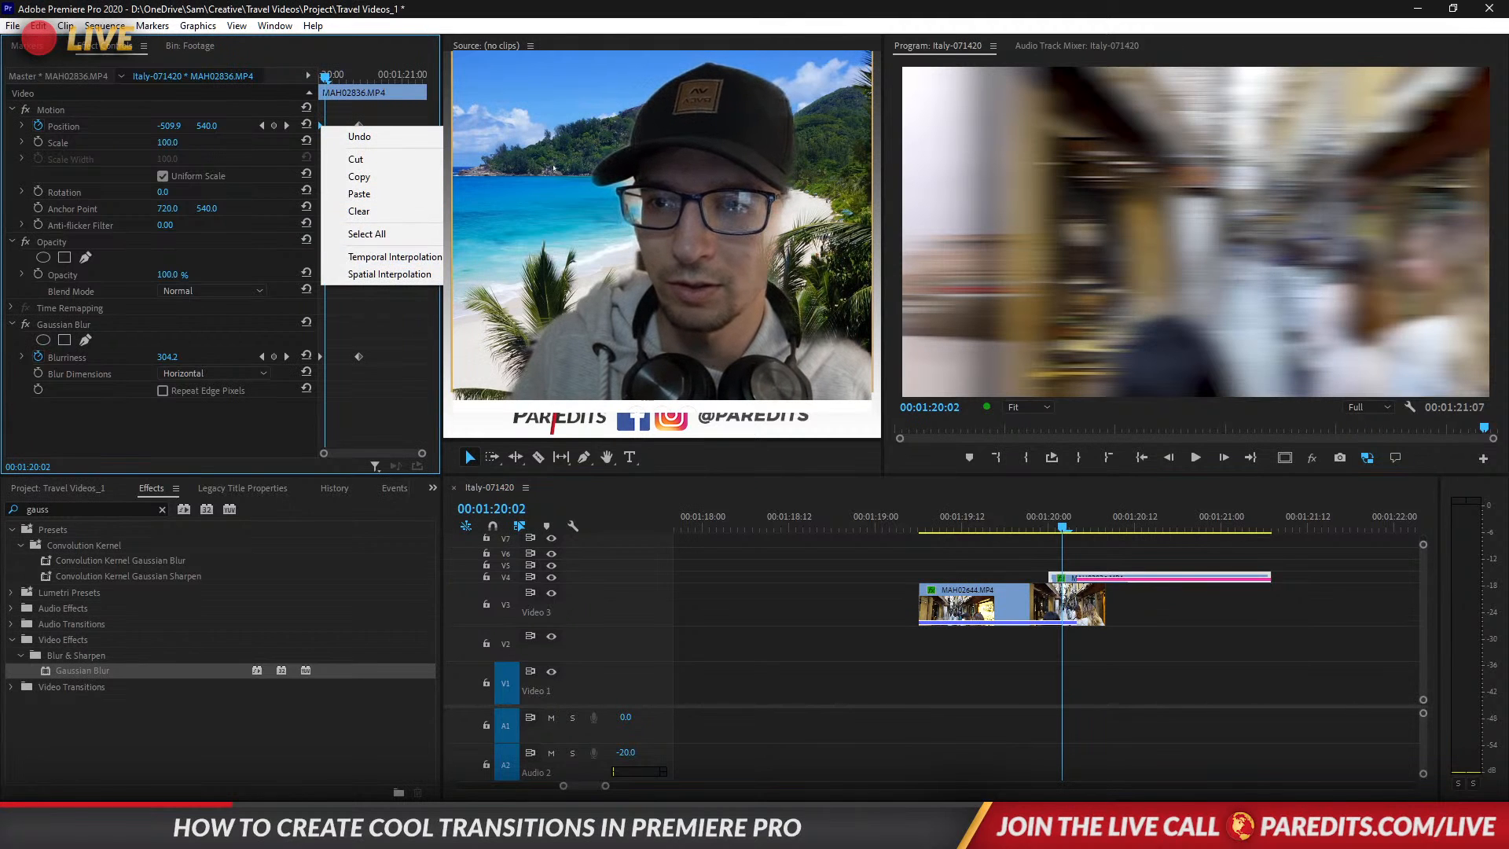
click(487, 360)
right_click(360, 125)
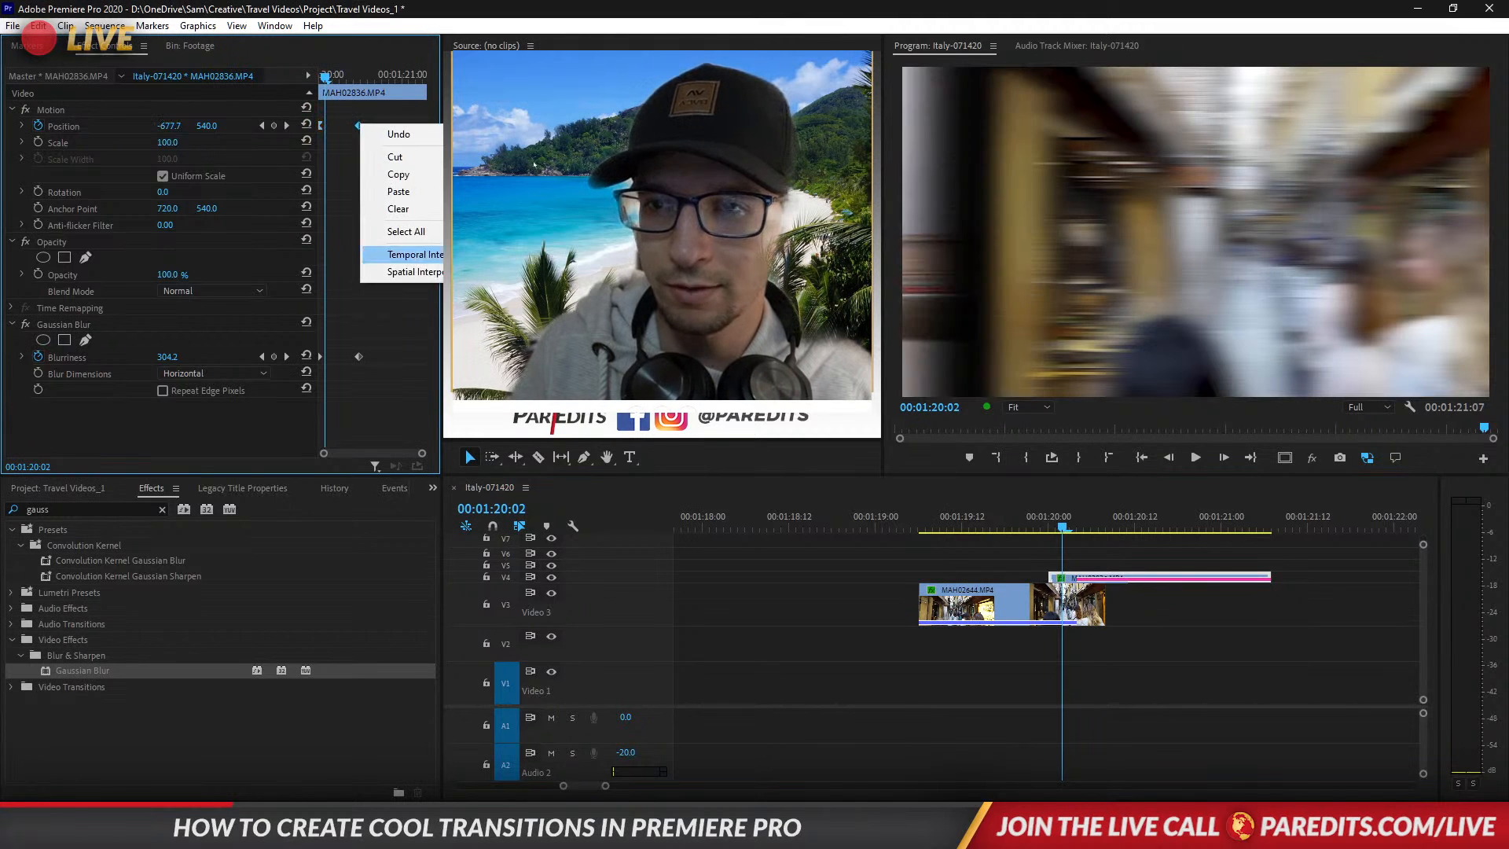
click(587, 209)
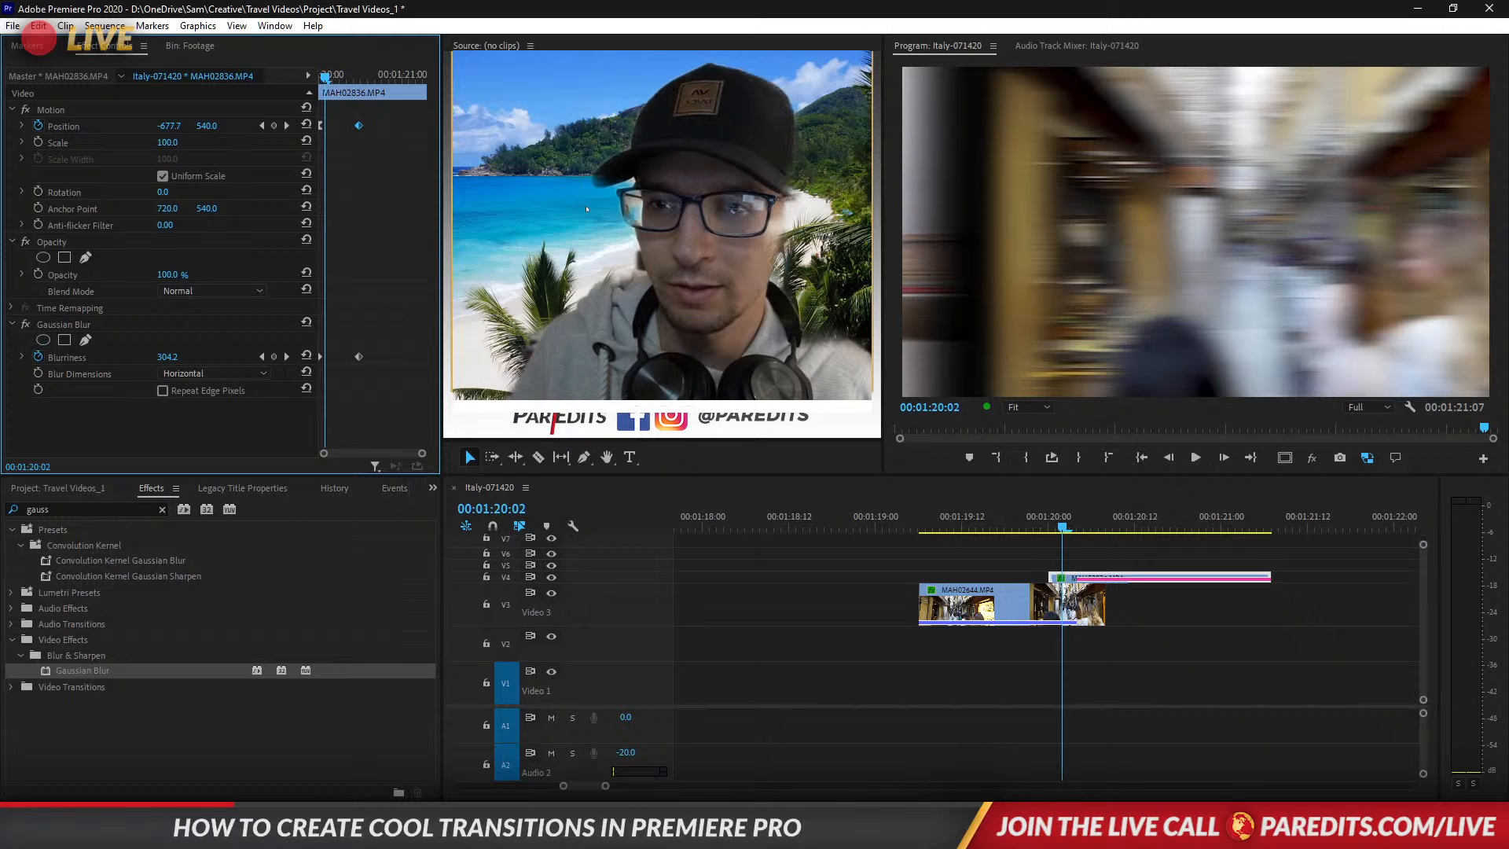
Scrub through the overlap and move the upper clip's last Position keyframe earlier to 00:01:20:08.
mouse_move(330, 79)
mouse_down()
mouse_move(314, 79)
mouse_move(361, 87)
mouse_move(319, 88)
mouse_move(335, 95)
mouse_up()
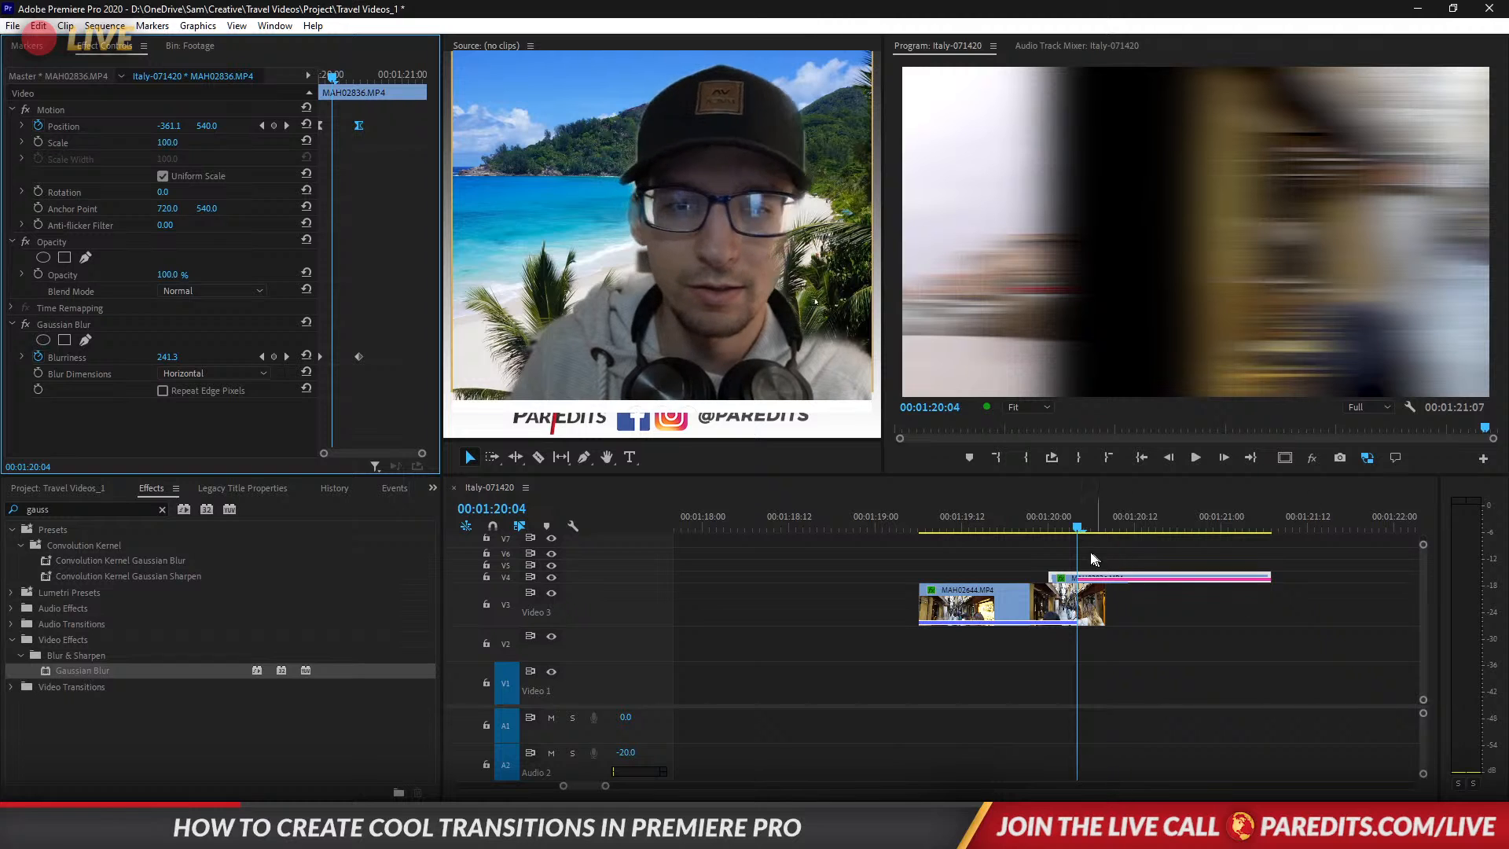
drag(1079, 527, 1109, 528)
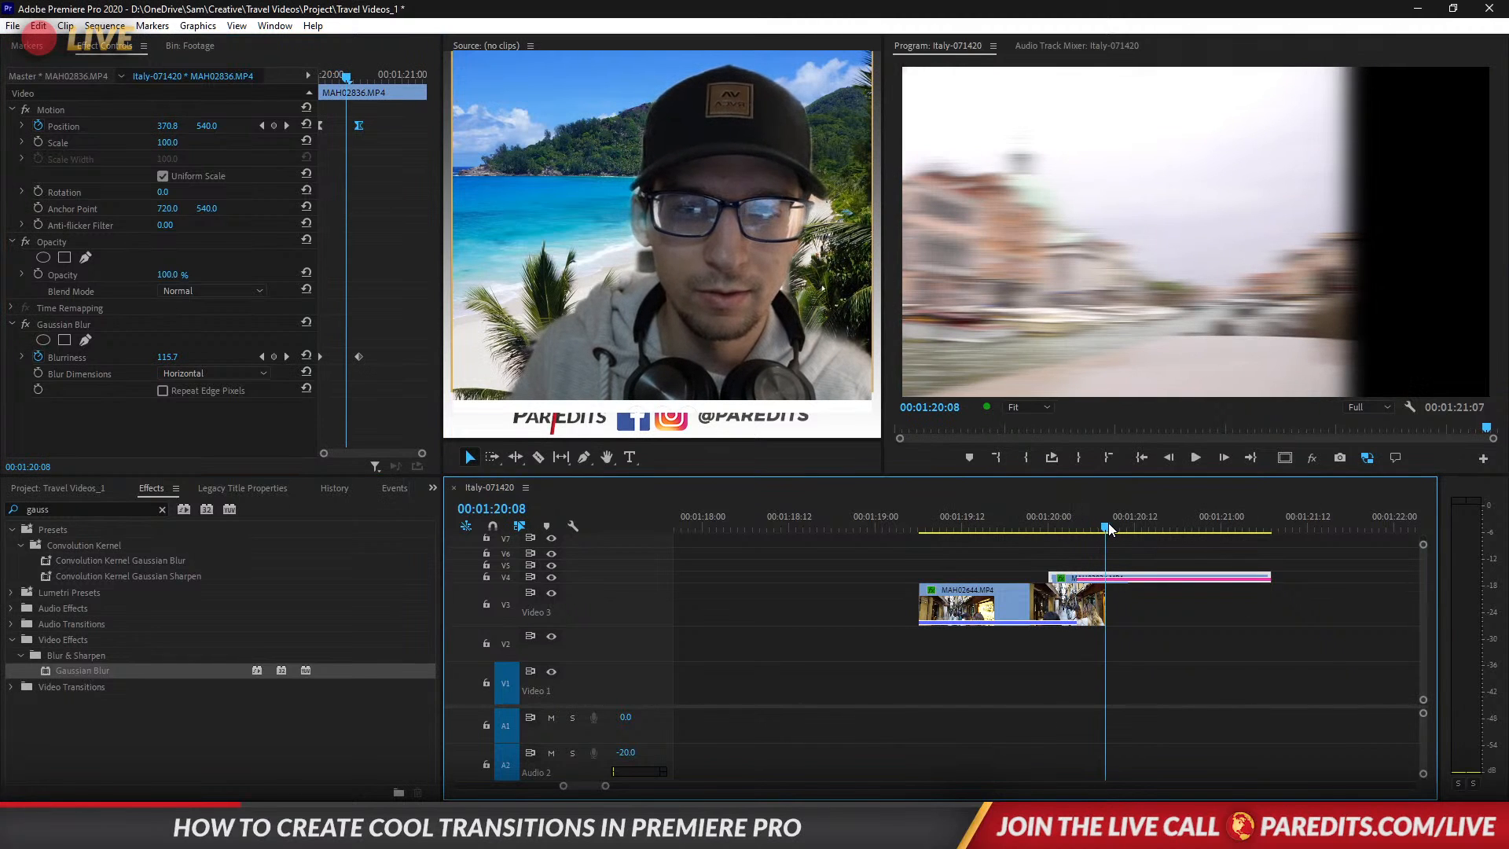
drag(359, 127, 364, 91)
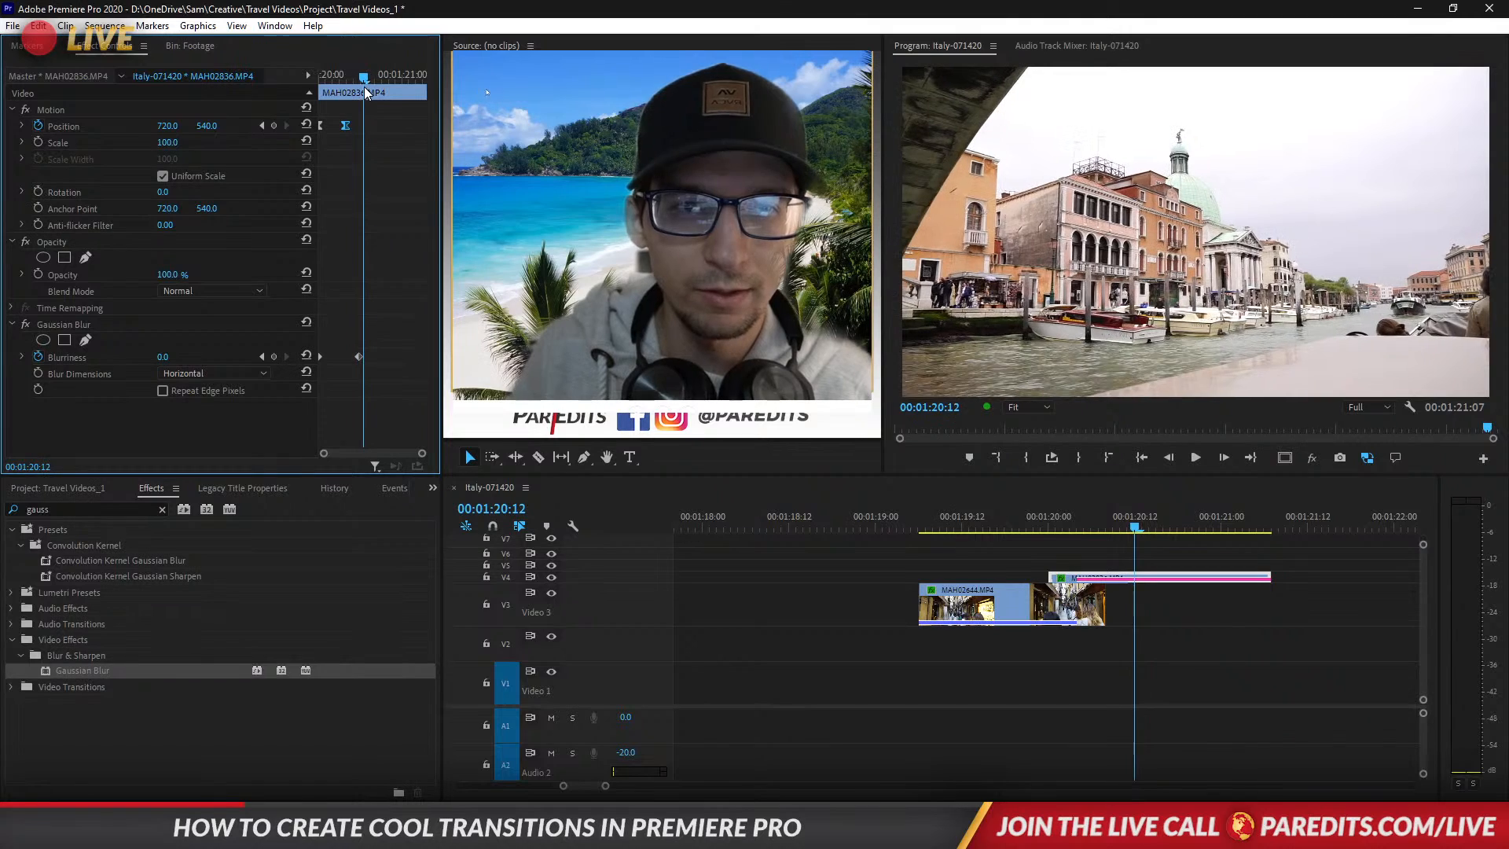
Play the custom push transition several times from before the overlap and check the frame at 00:01:20:05.
click(1014, 526)
click(1210, 635)
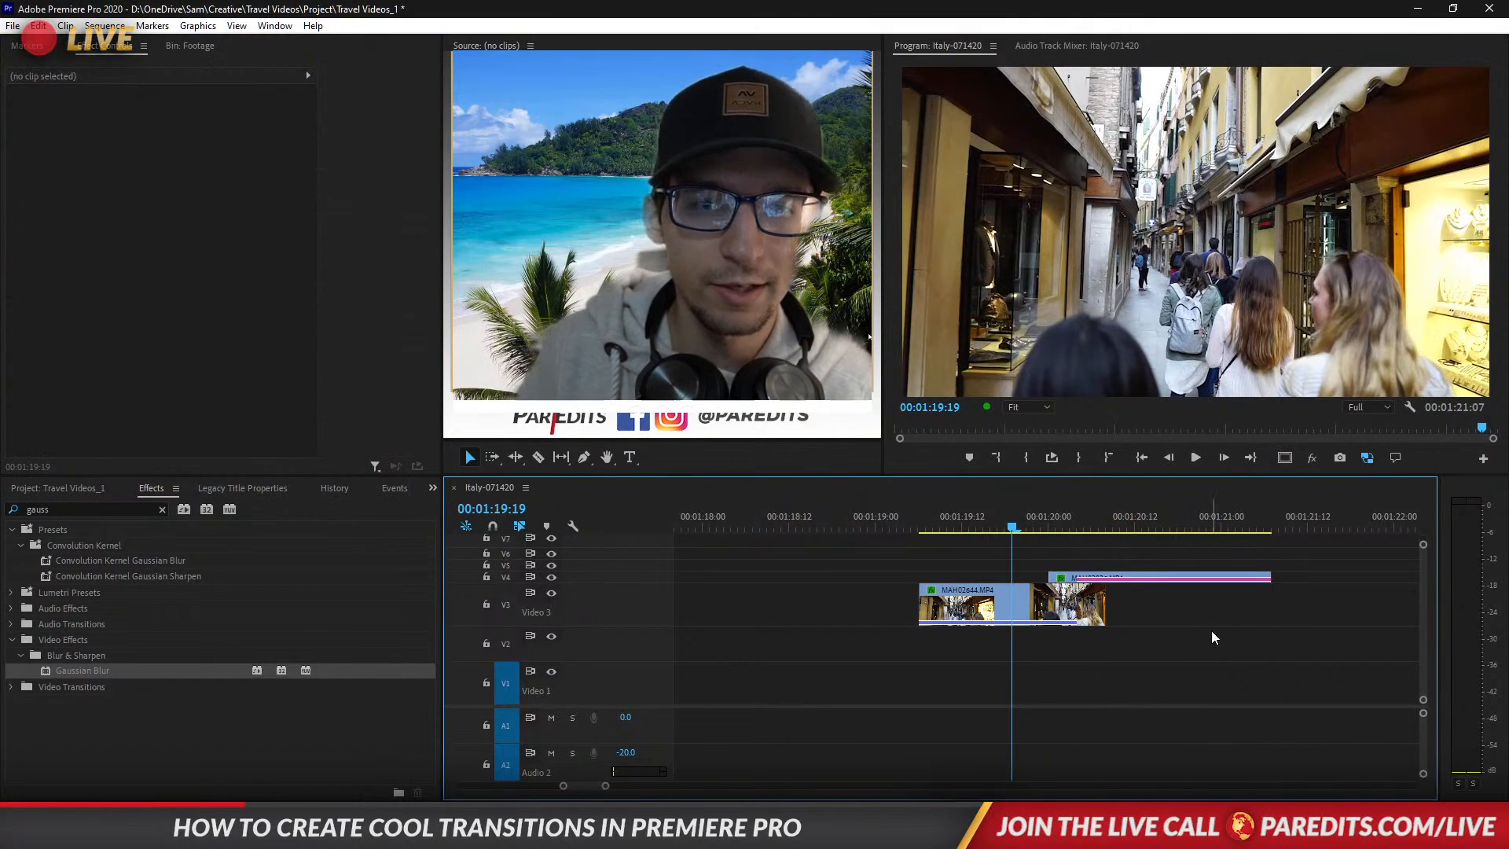
key(space)
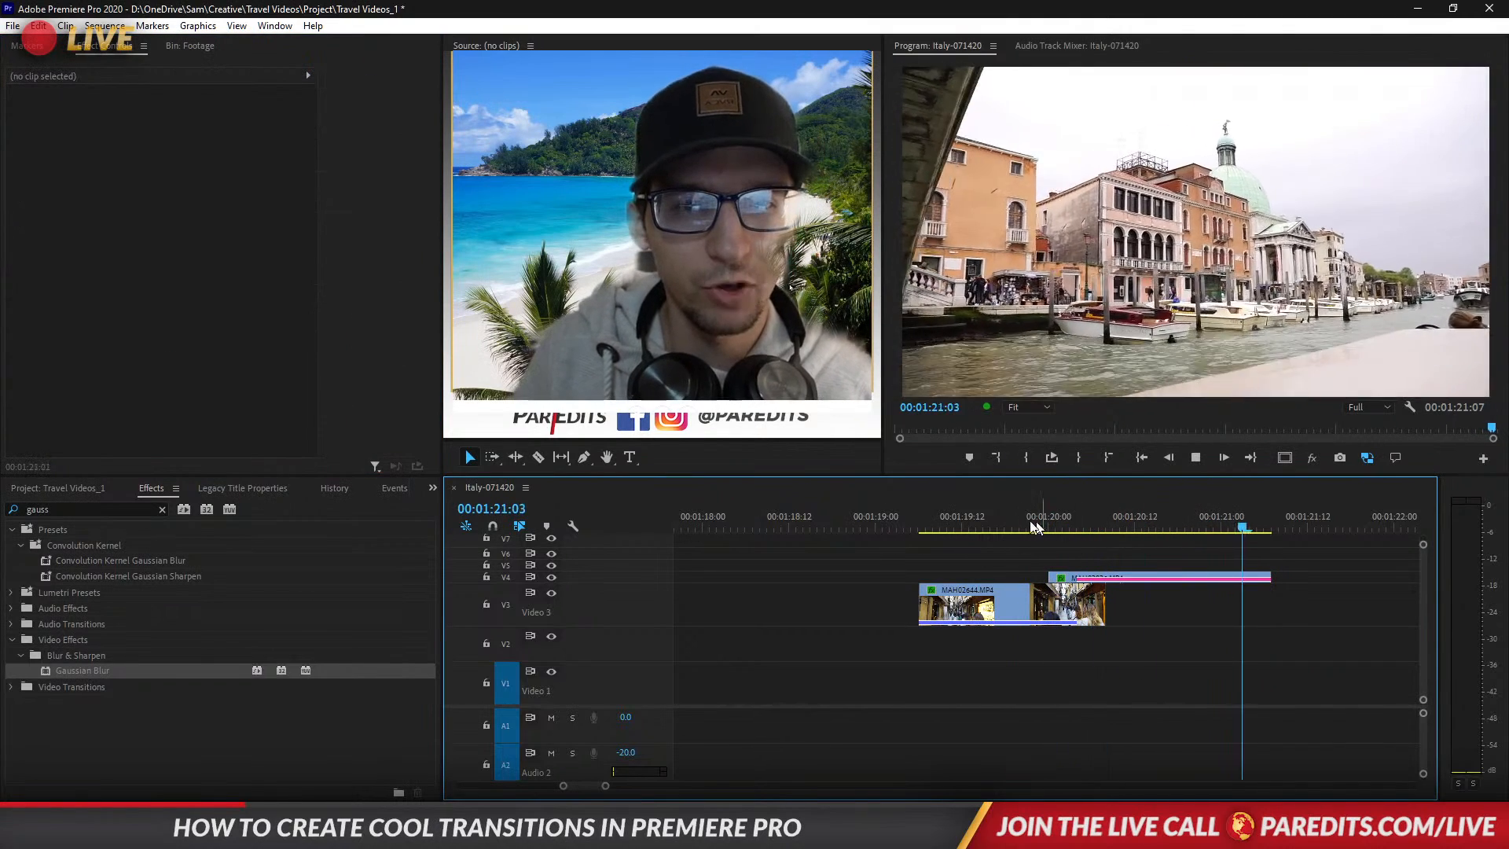
click(985, 525)
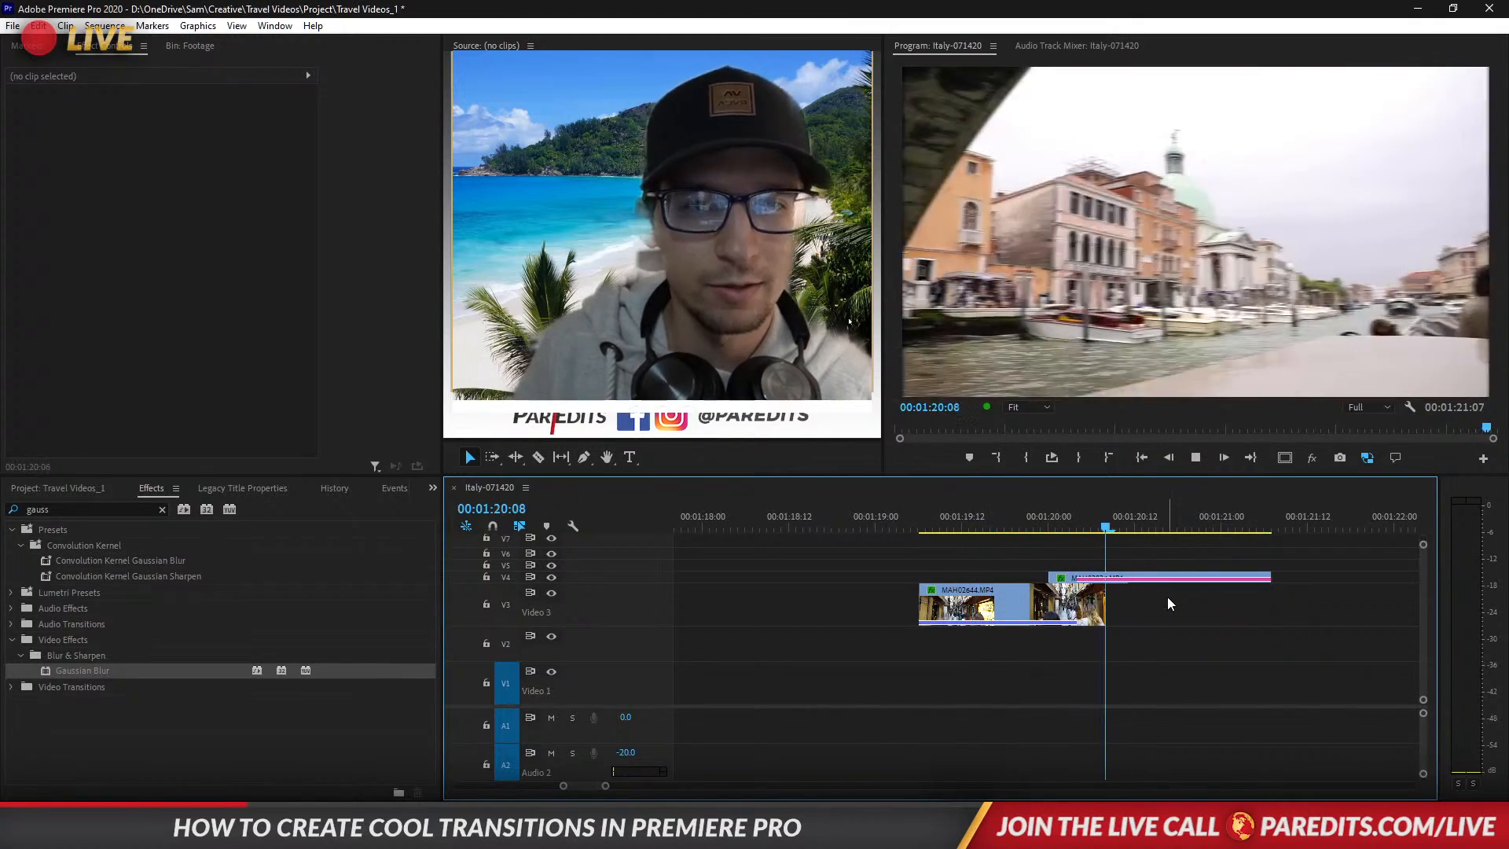
click(949, 525)
key(space)
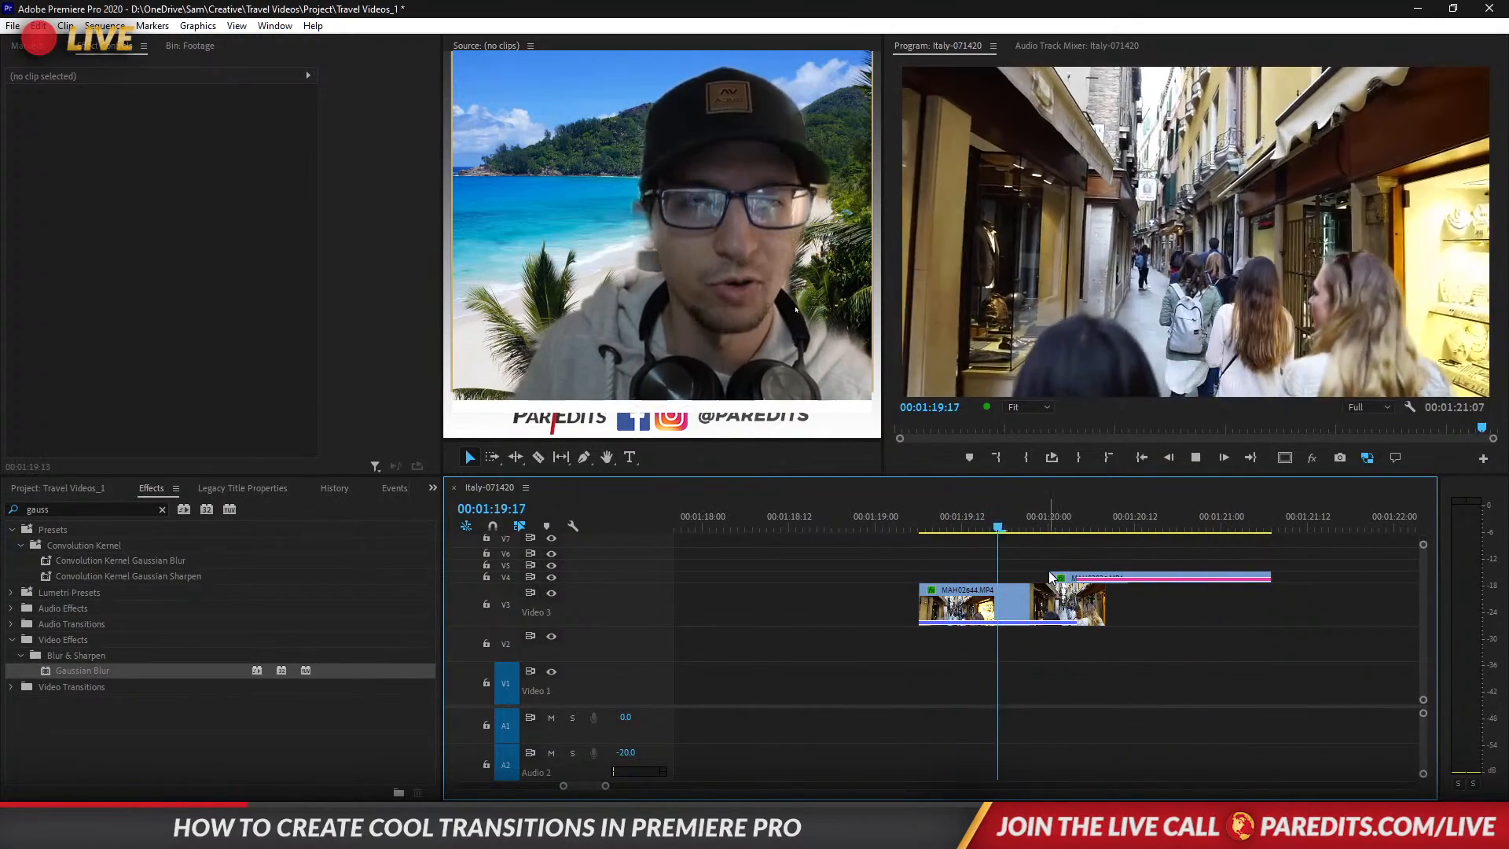
click(973, 525)
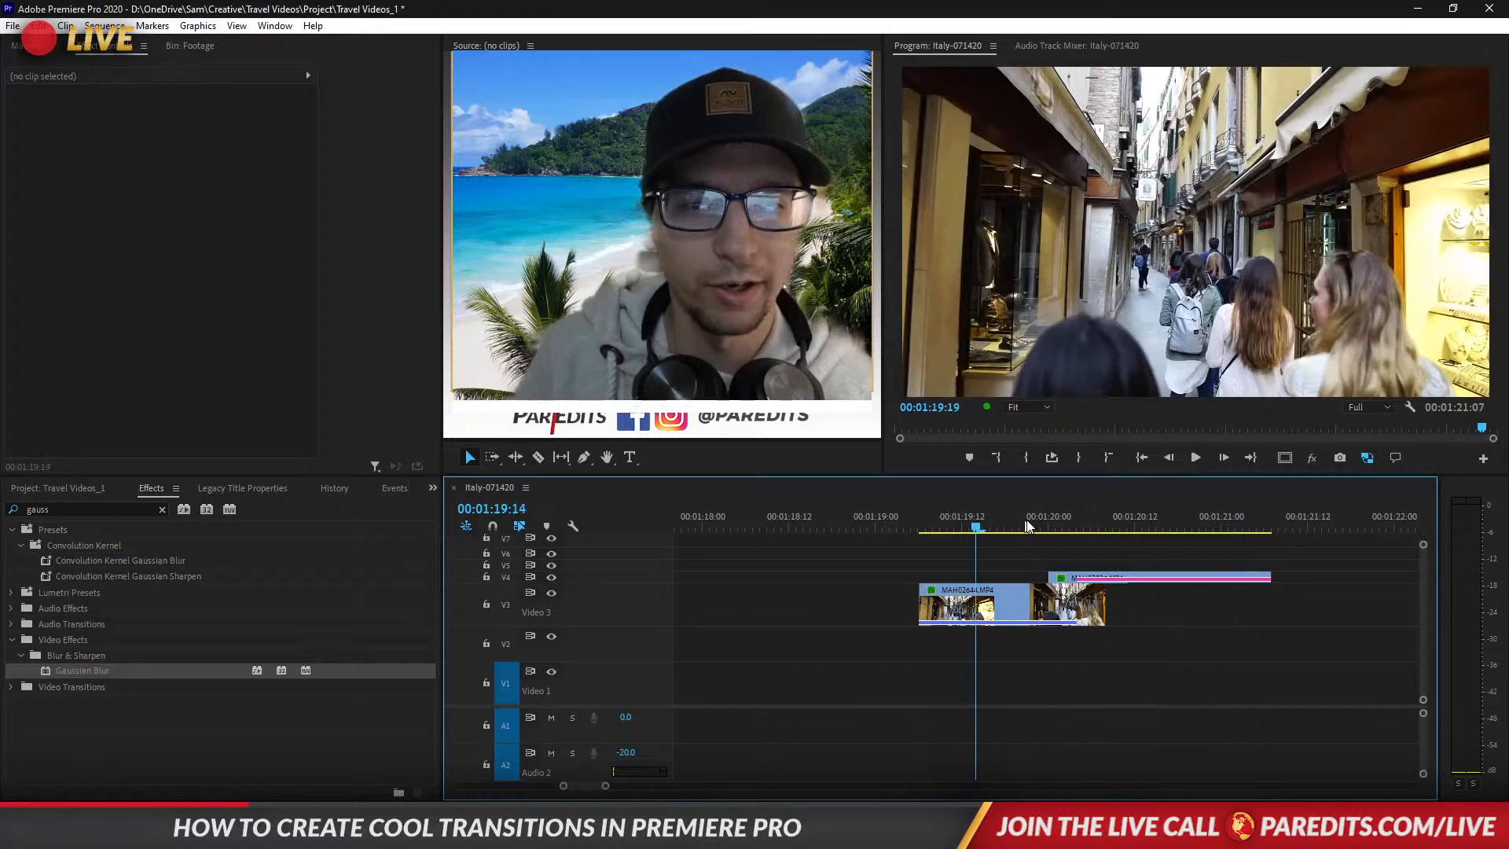
click(1093, 527)
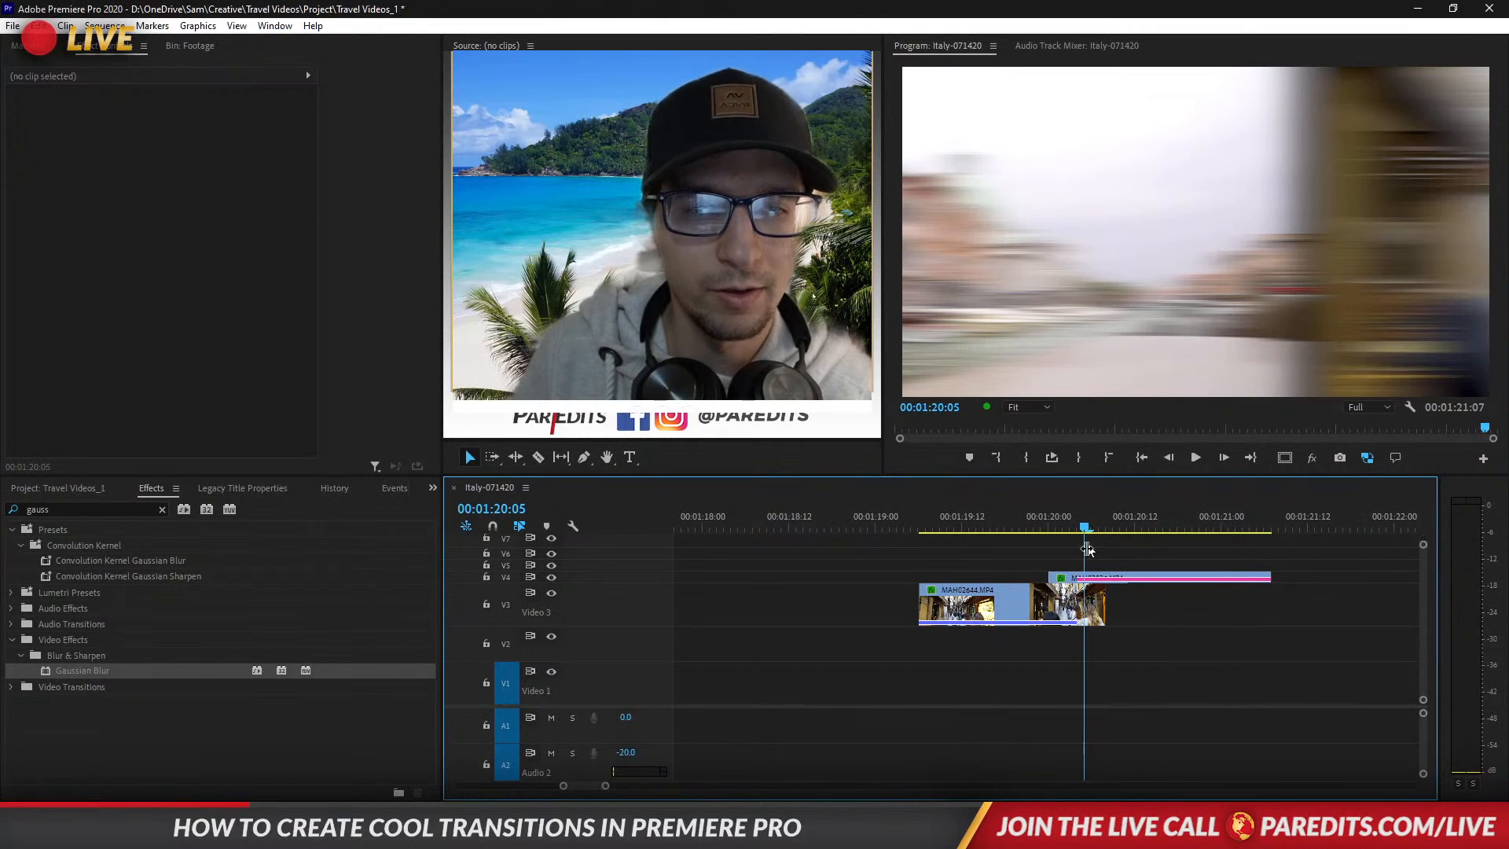
Raise the upper clip's Blurriness at its first keyframe, 00:01:20:00, to 554 and play the result.
click(1093, 577)
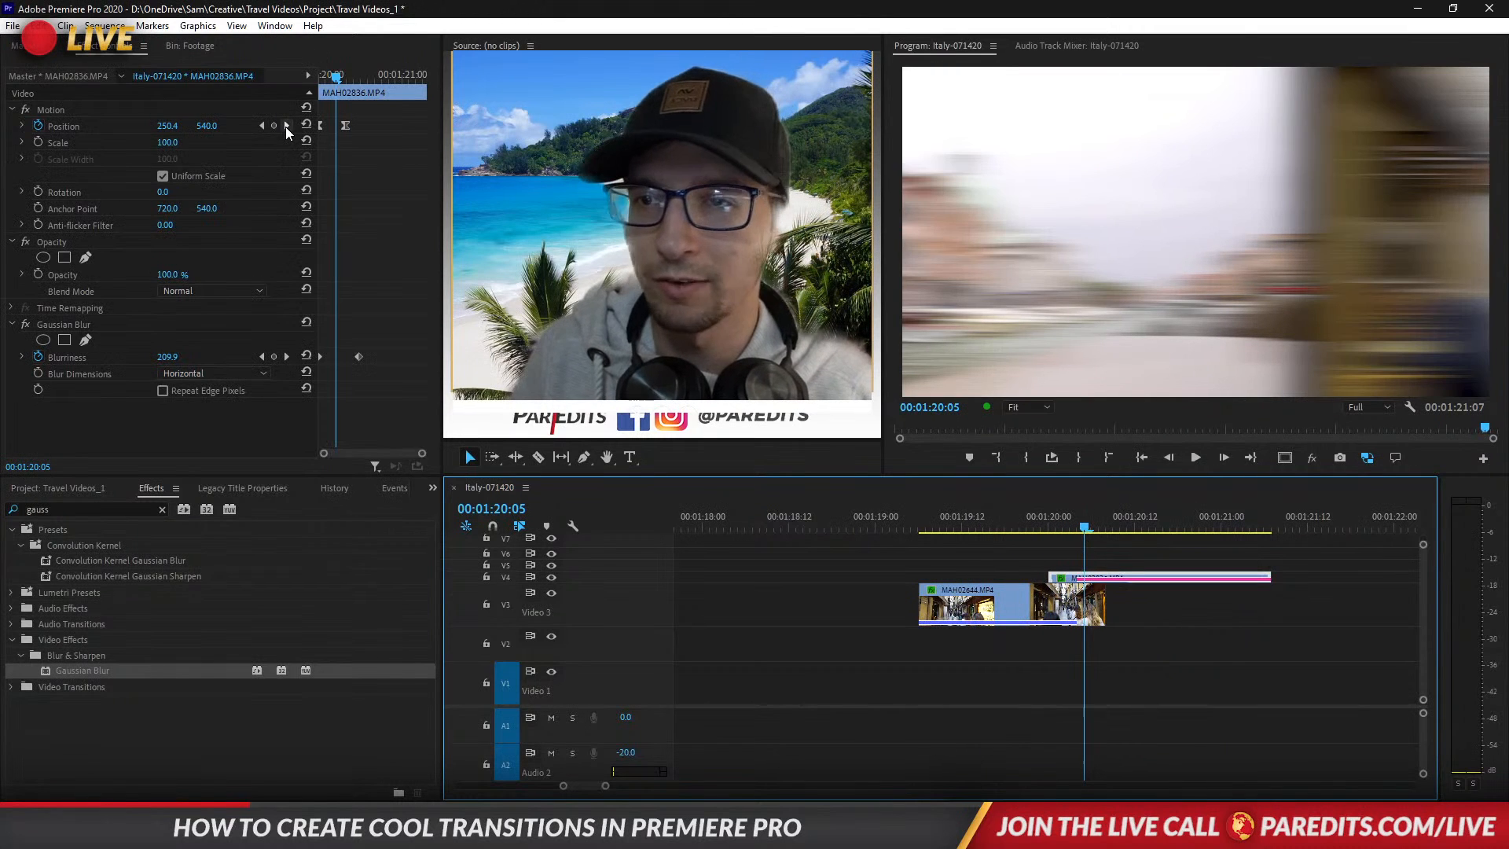
click(262, 125)
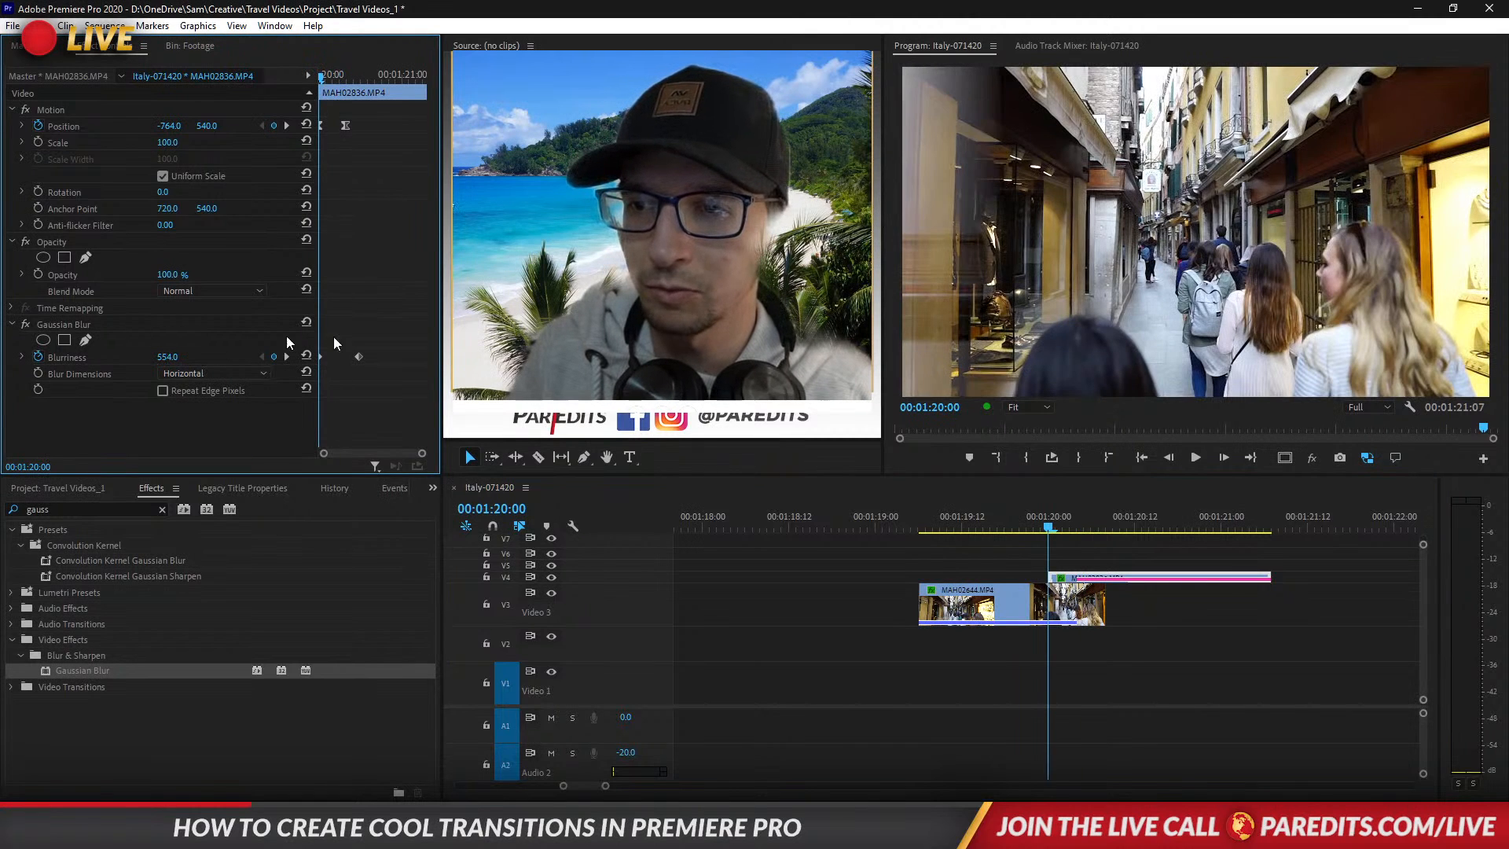
key(space)
click(991, 518)
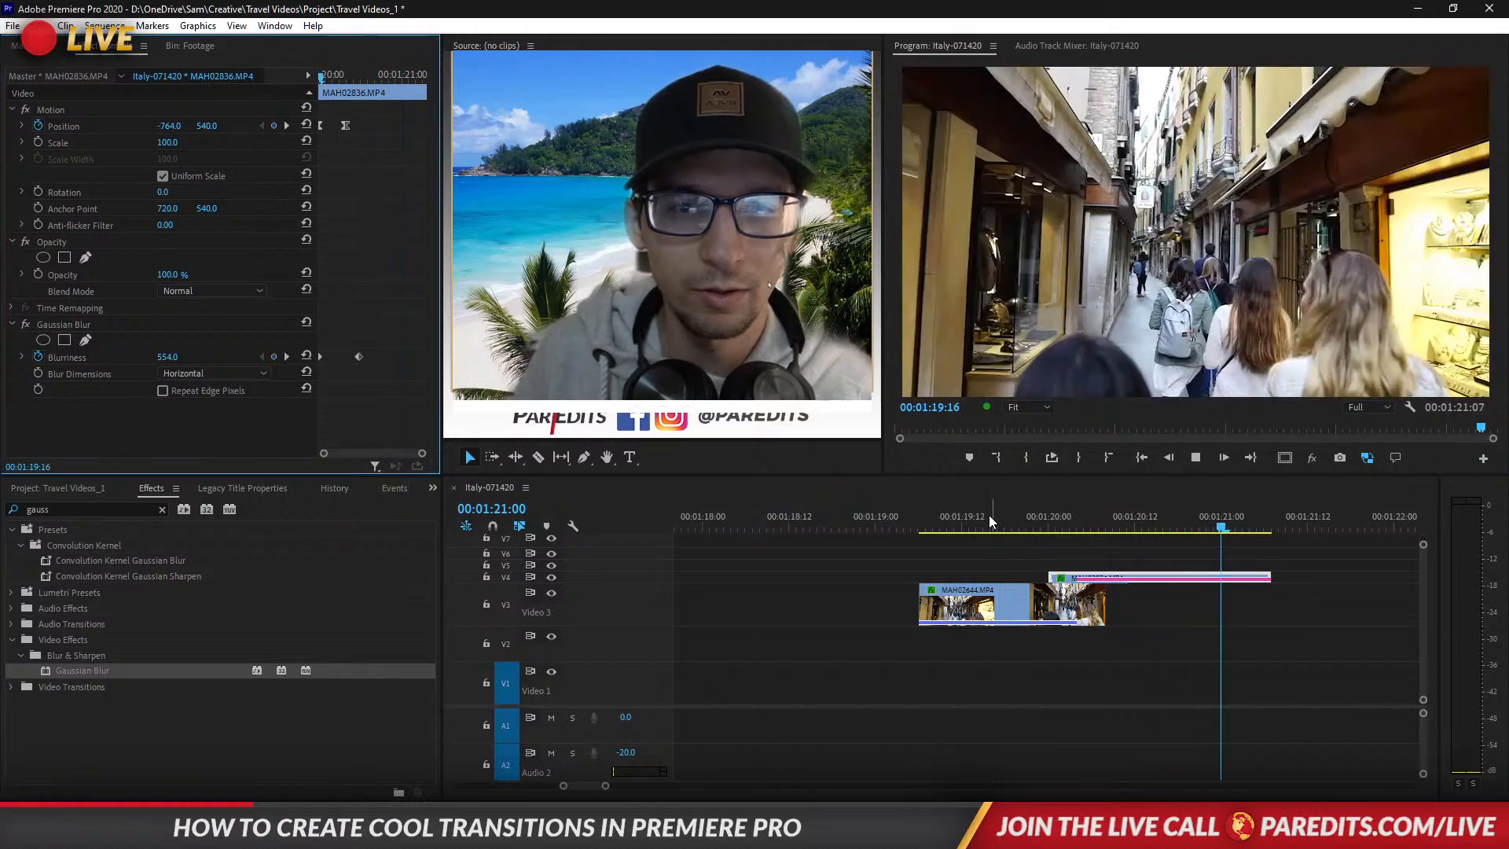
Set the upper clip's horizontal Position at 00:01:20:00 to -1071 and review the transition by playing and scrubbing it.
click(1049, 520)
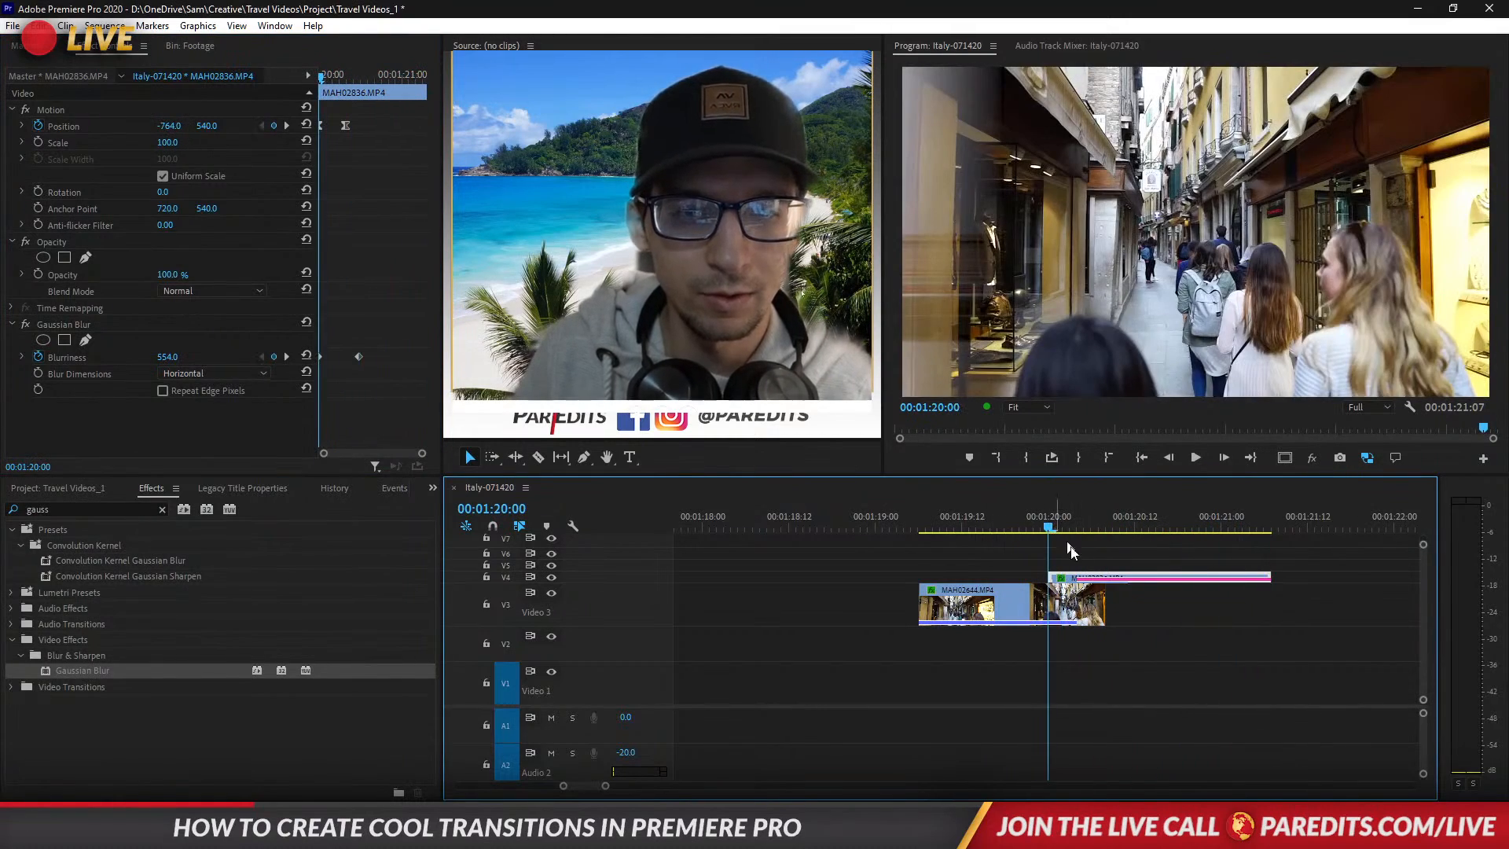
drag(189, 126, 63, 126)
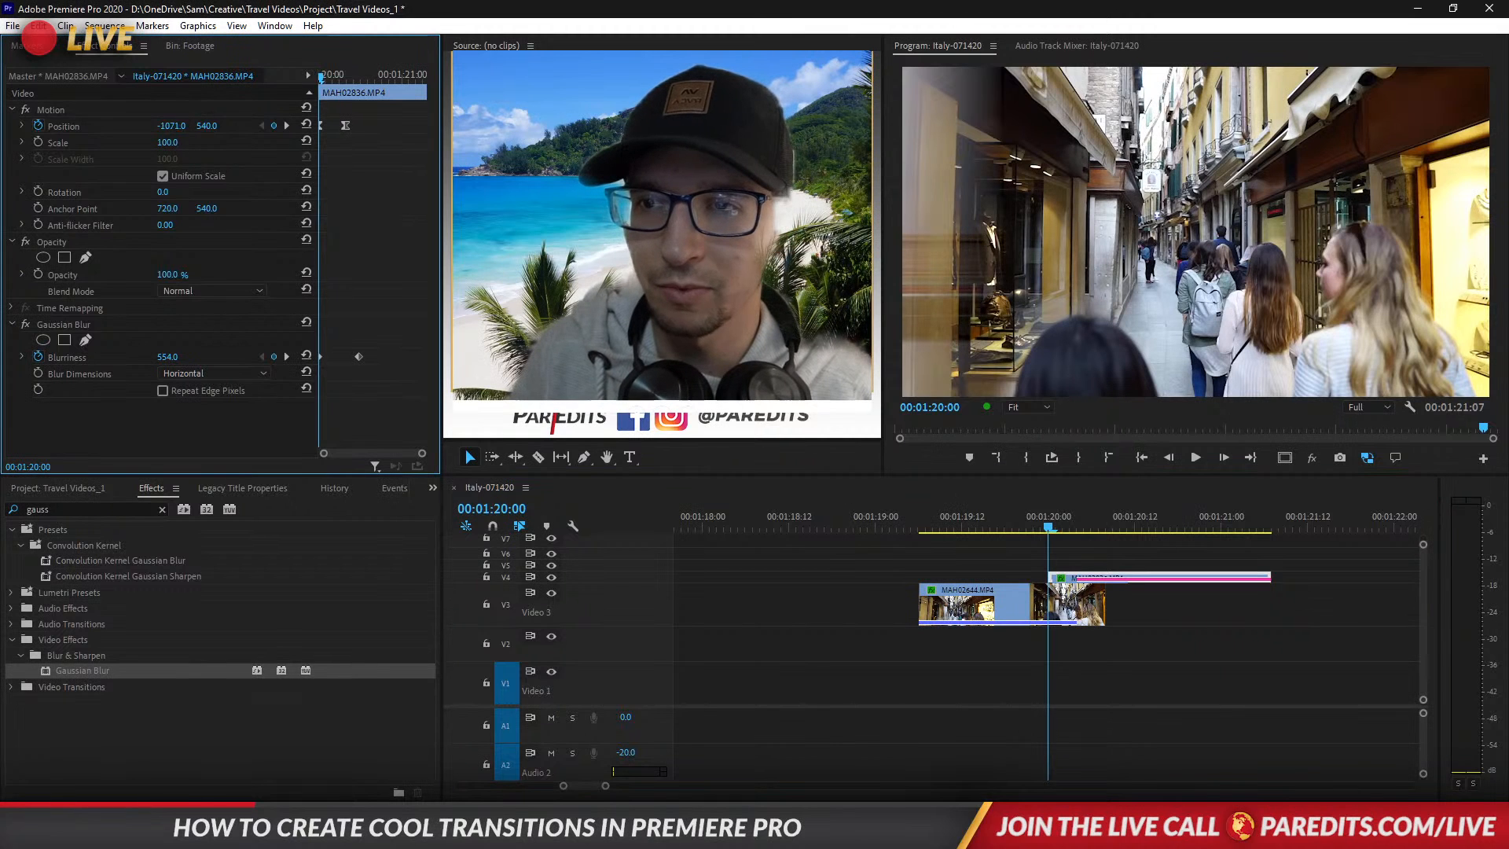
key(space)
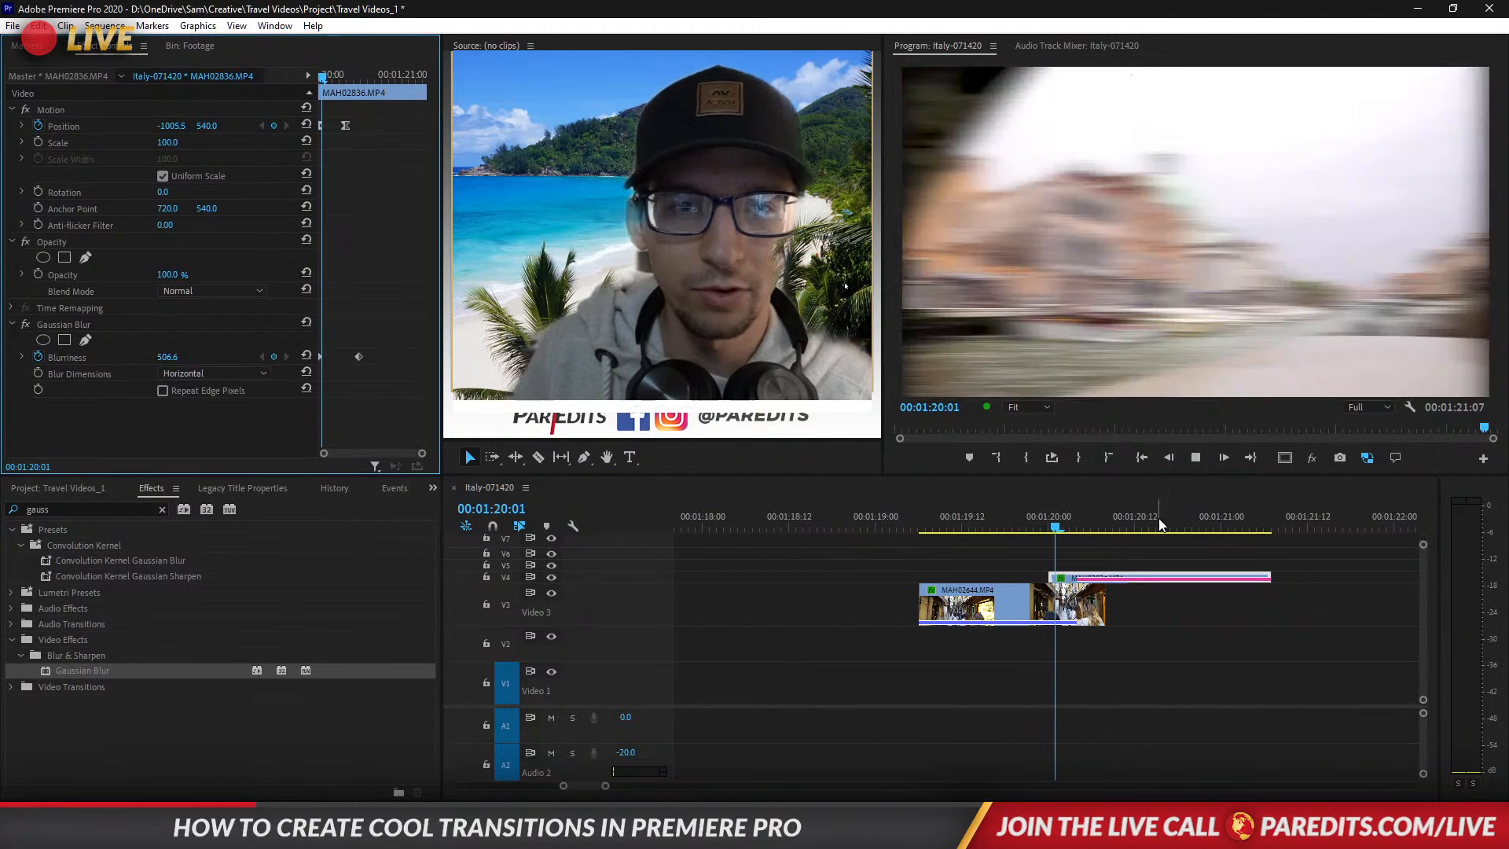
click(1023, 518)
key(space)
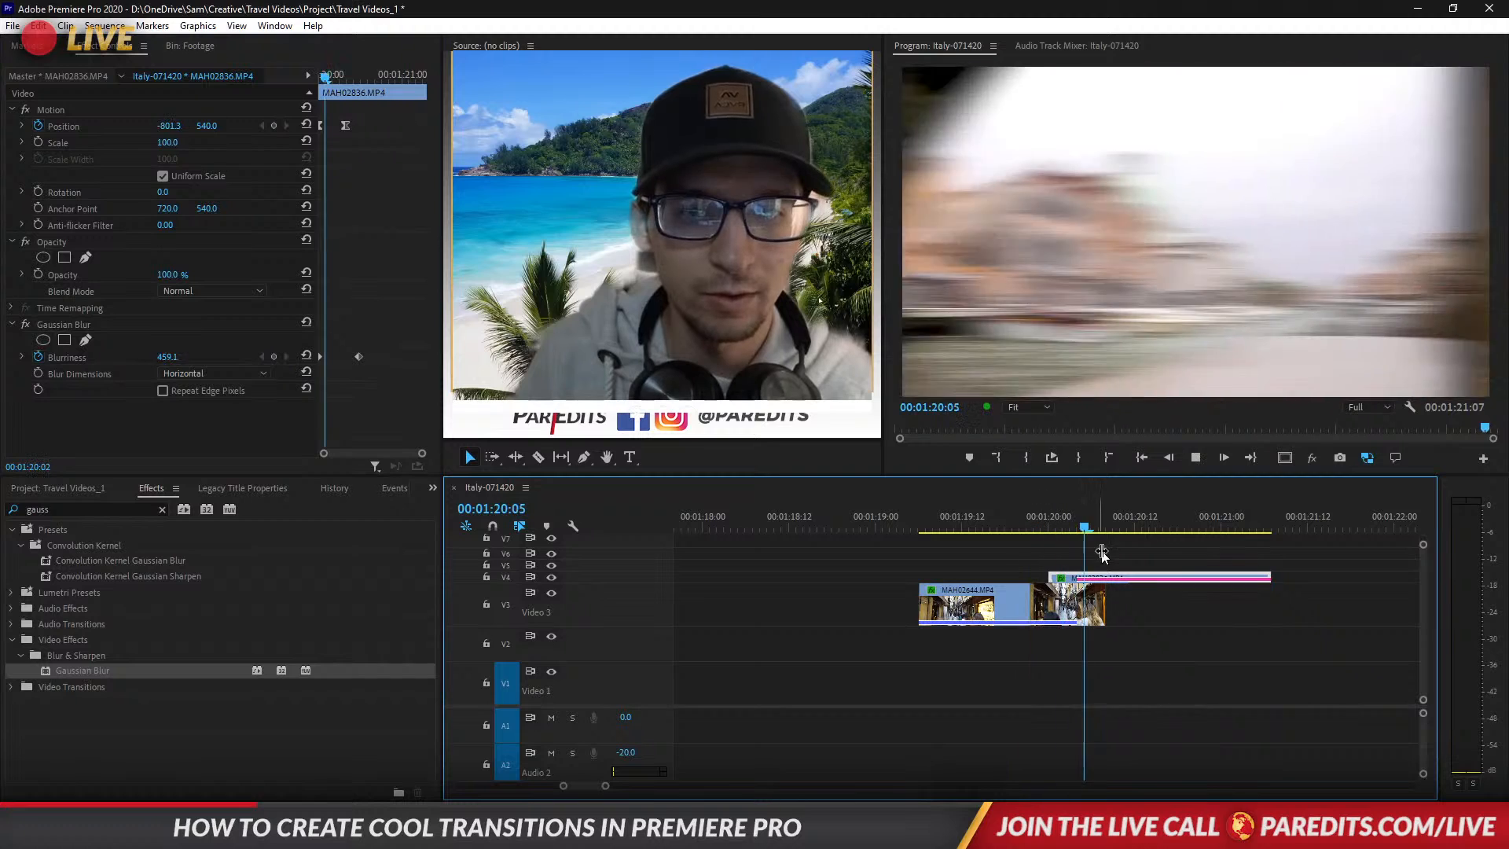
click(1047, 523)
drag(1047, 523, 1079, 525)
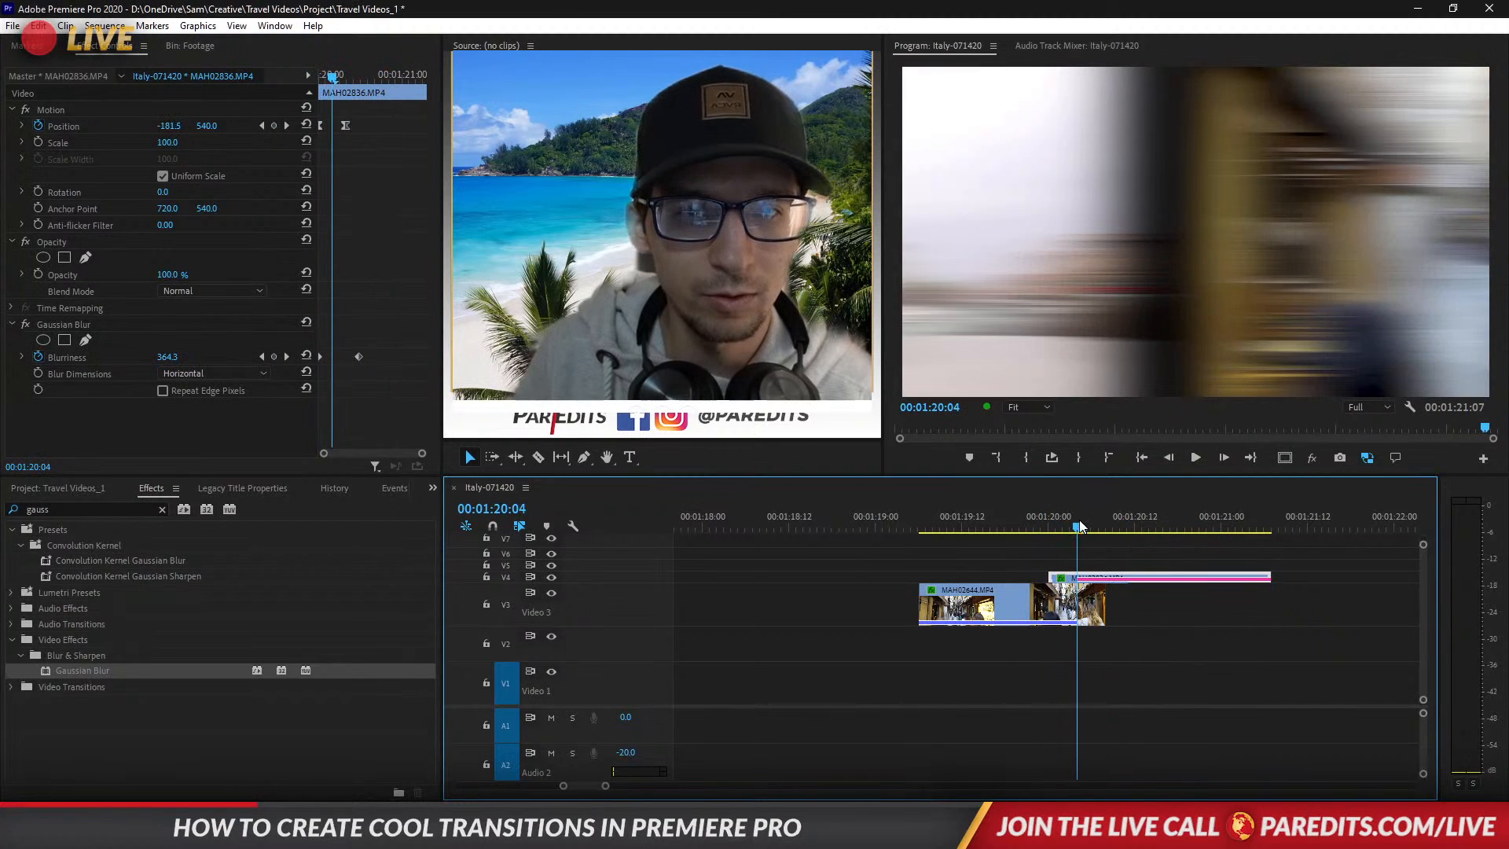
Set the upper clip's horizontal Position at its first keyframe, 00:01:20:00, to -850 and play the result.
click(262, 125)
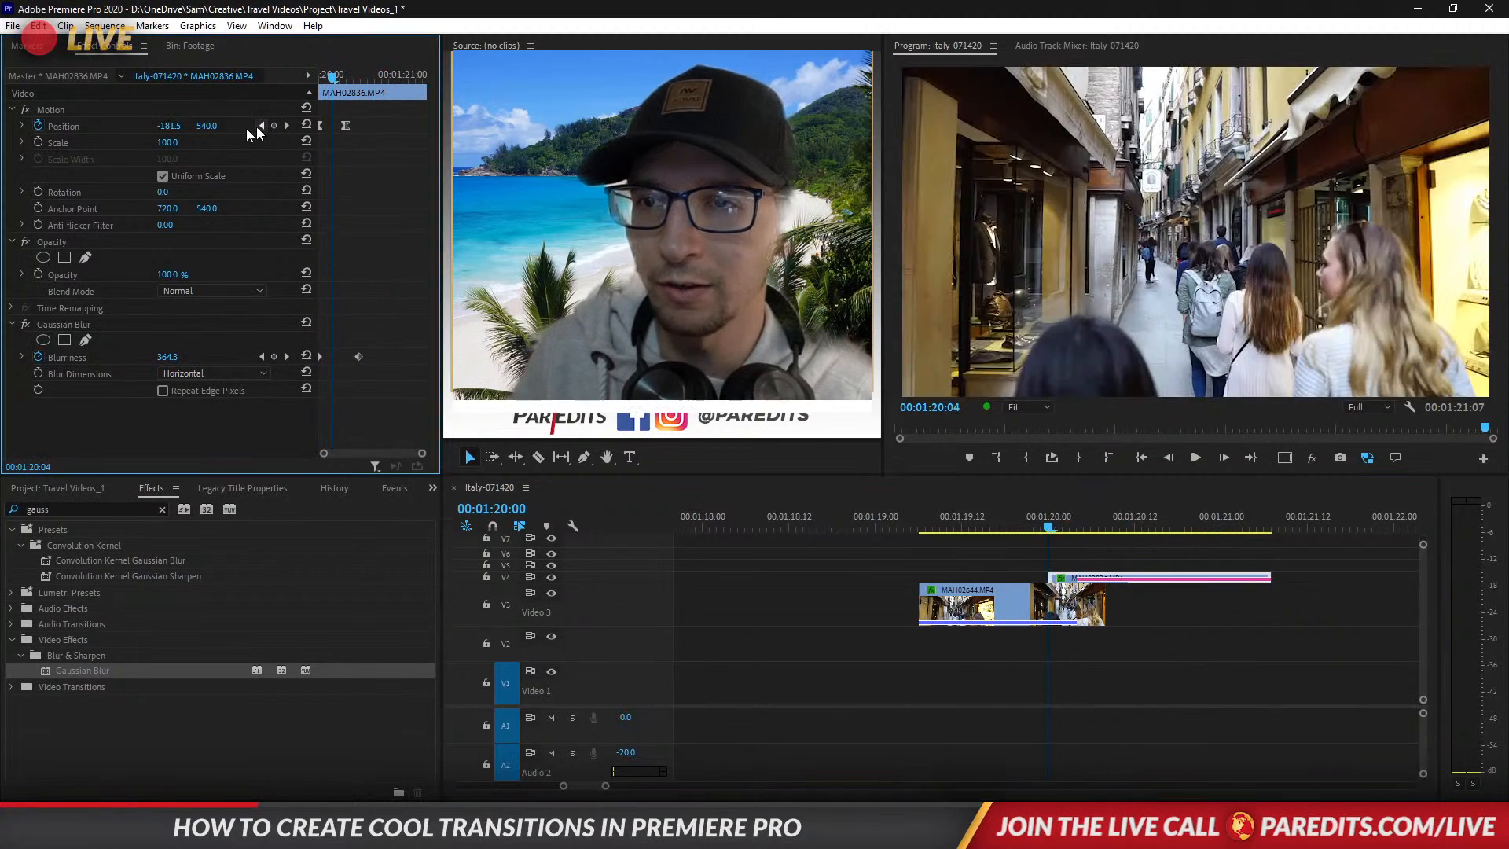
click(175, 125)
text(-)
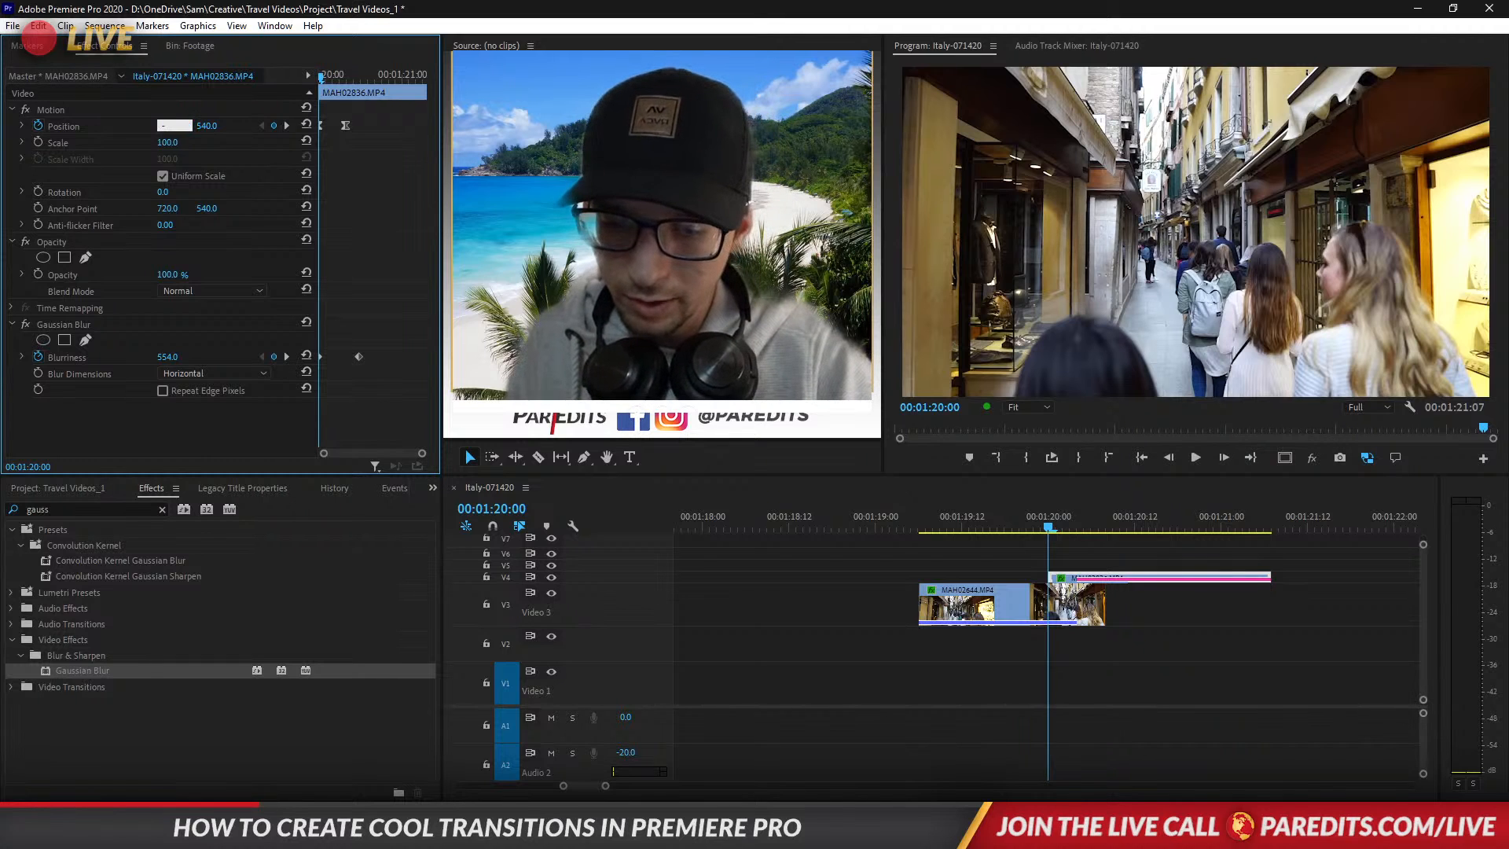
text(850)
key(Return)
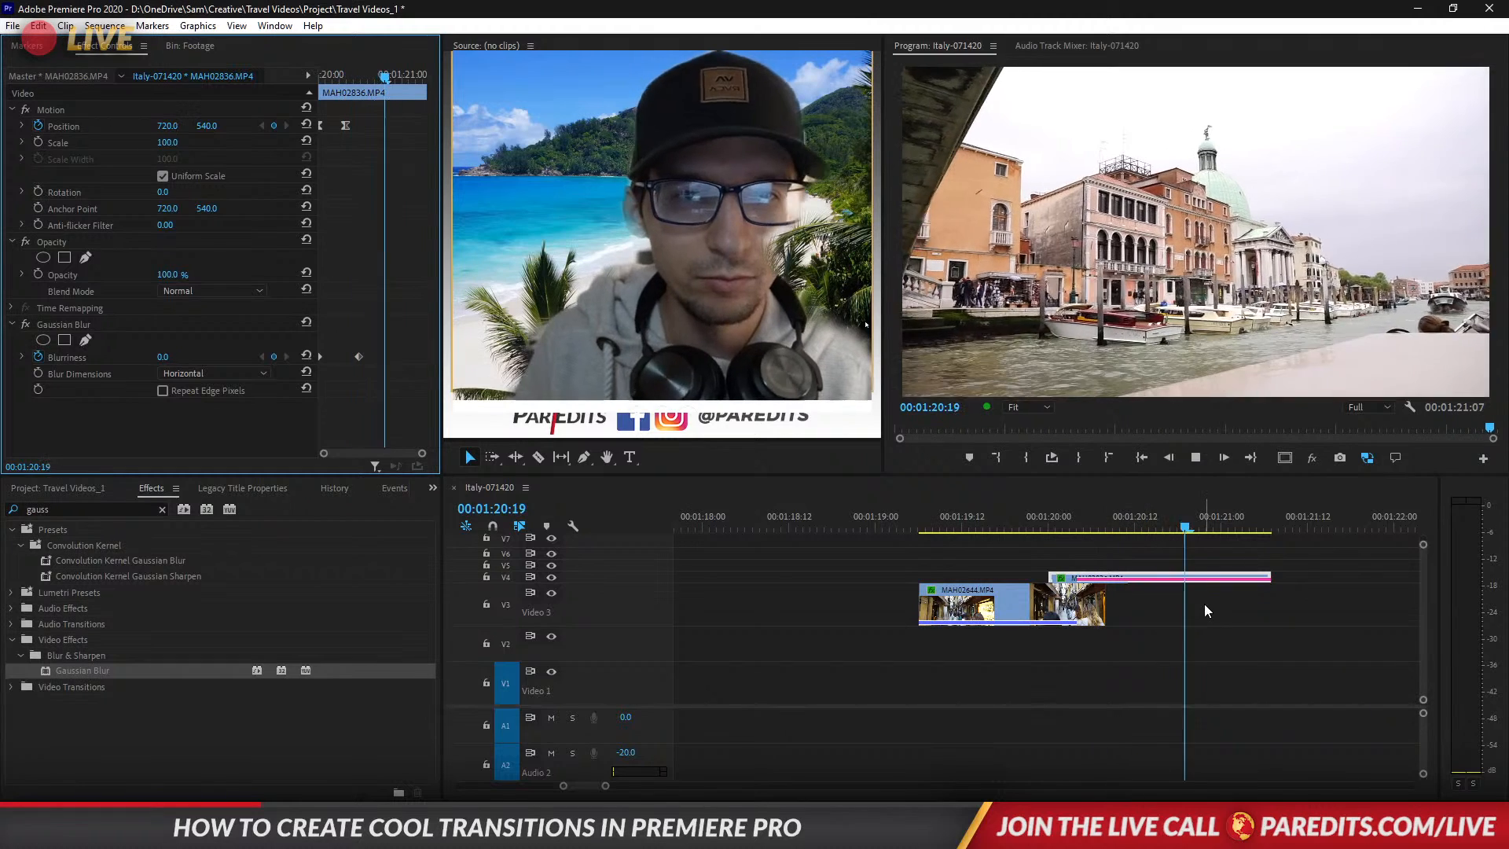
click(1211, 626)
Scrub and frame-step through the overlap to check the push around 00:01:20:05, with the upper clip selected for reference.
drag(1066, 525, 1096, 551)
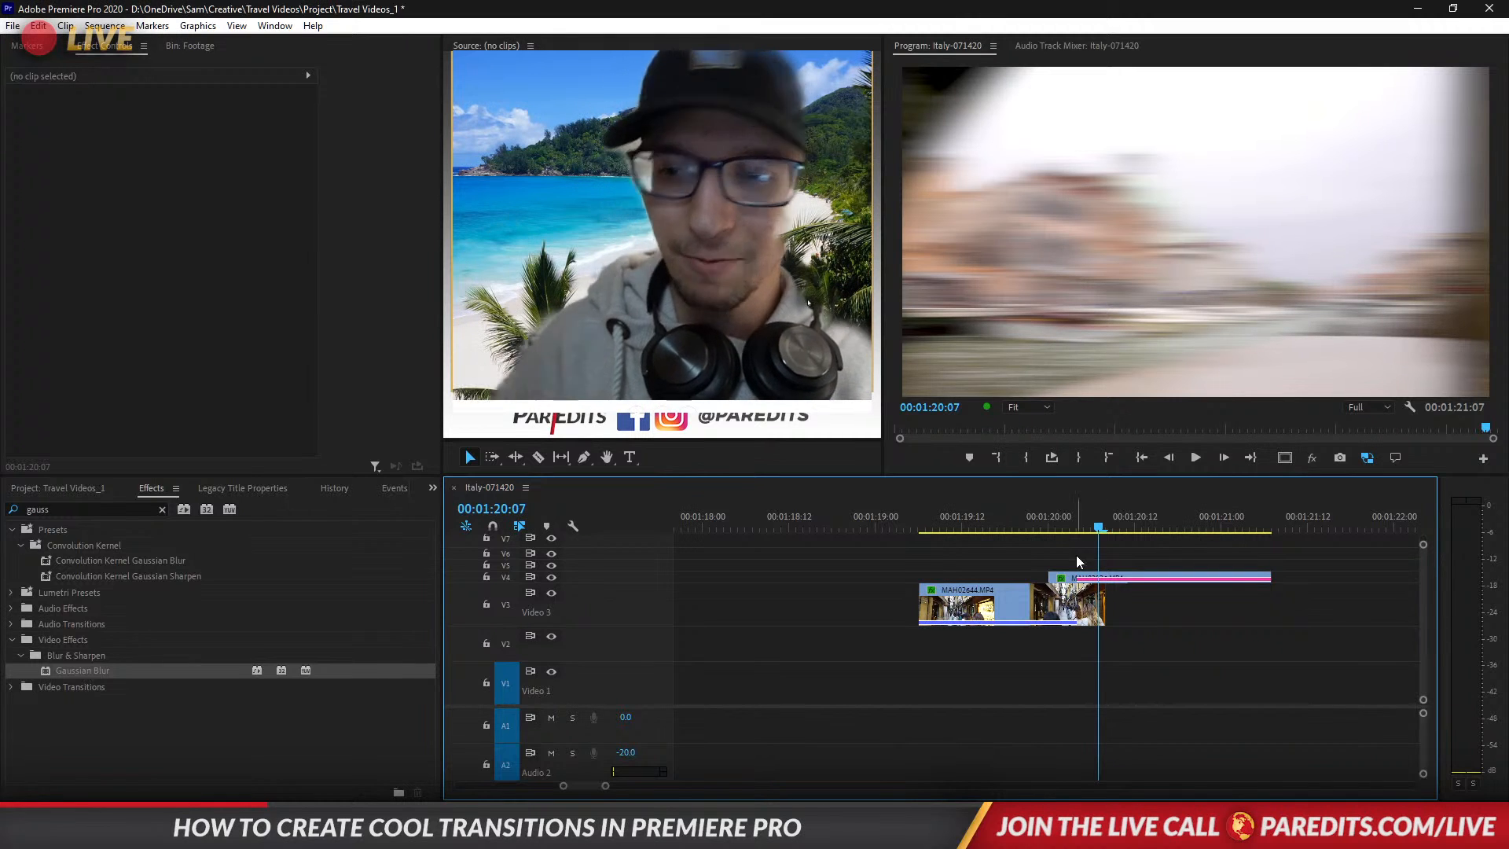
key(Left)
key(Left)
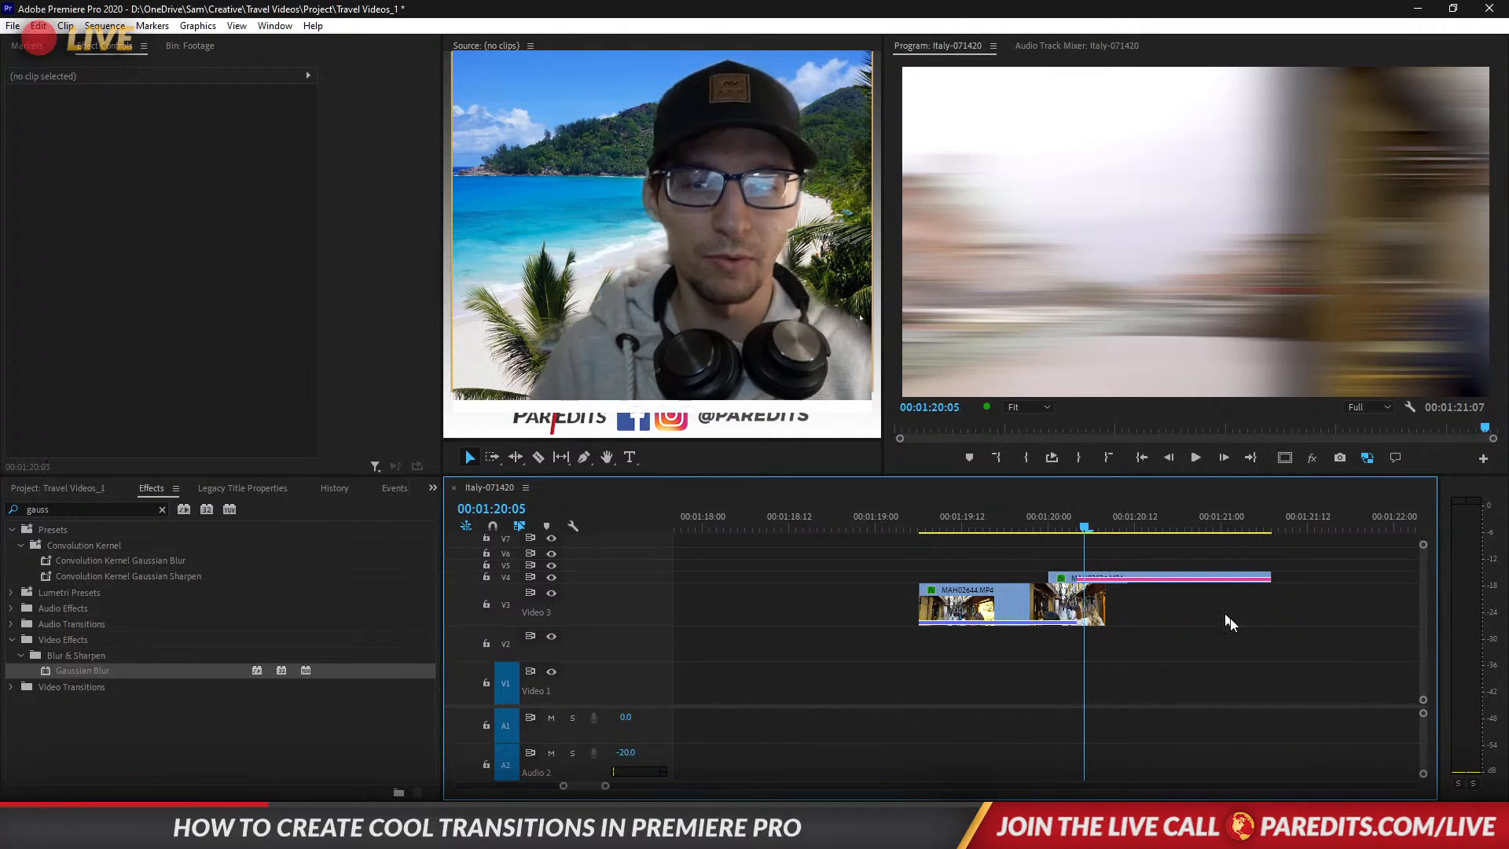
click(1099, 575)
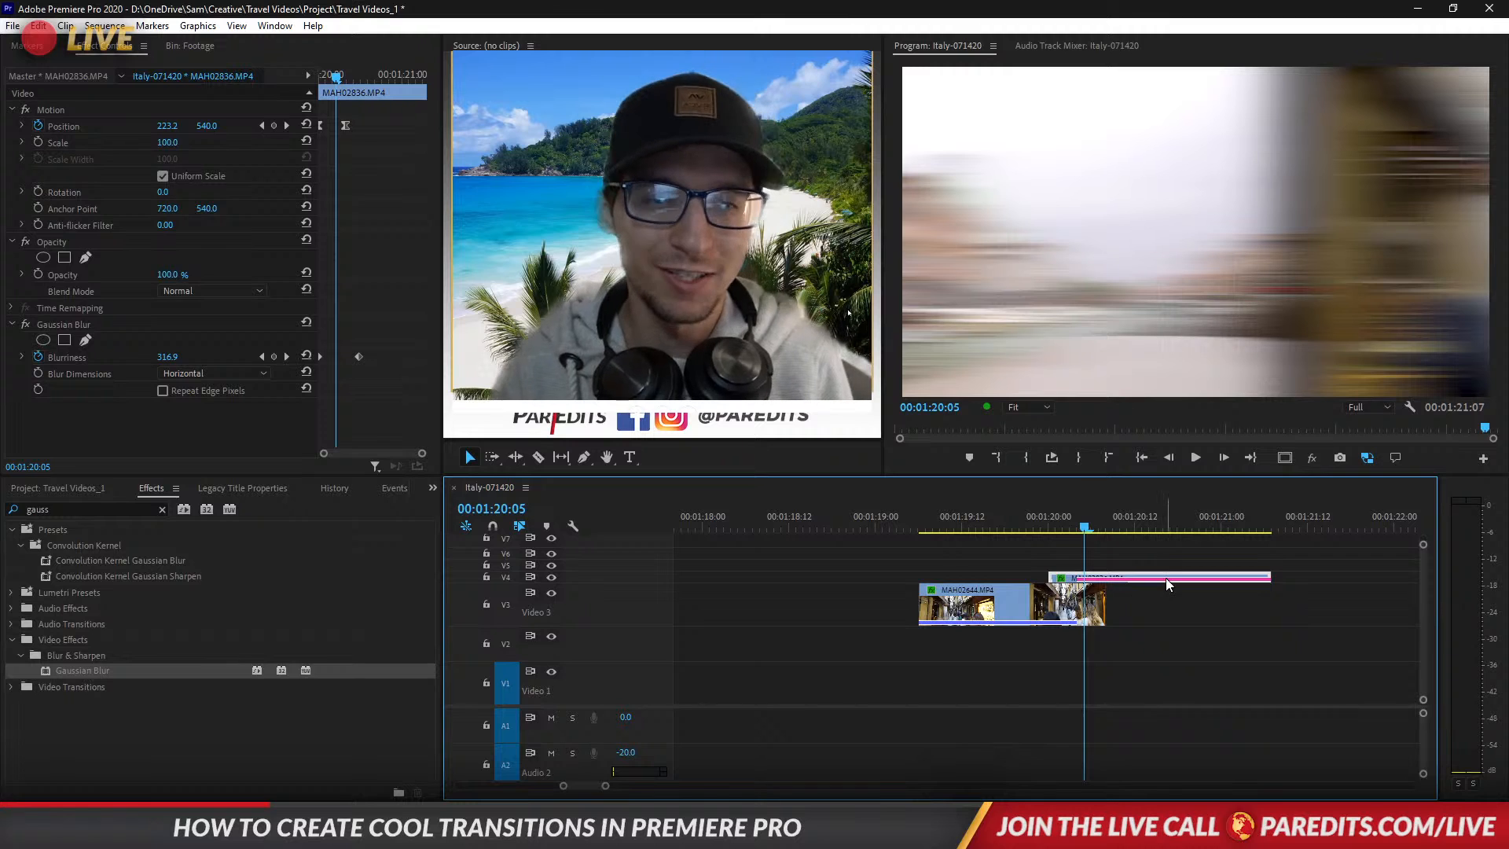
click(1189, 627)
mouse_move(1082, 530)
mouse_down()
mouse_move(1040, 534)
mouse_move(1120, 533)
mouse_move(1045, 525)
mouse_move(1107, 525)
mouse_up()
Compare the lower and upper clips' Position and Blurriness keyframes at 00:01:20:00 and 00:01:20:08, and replay the transition.
click(1088, 620)
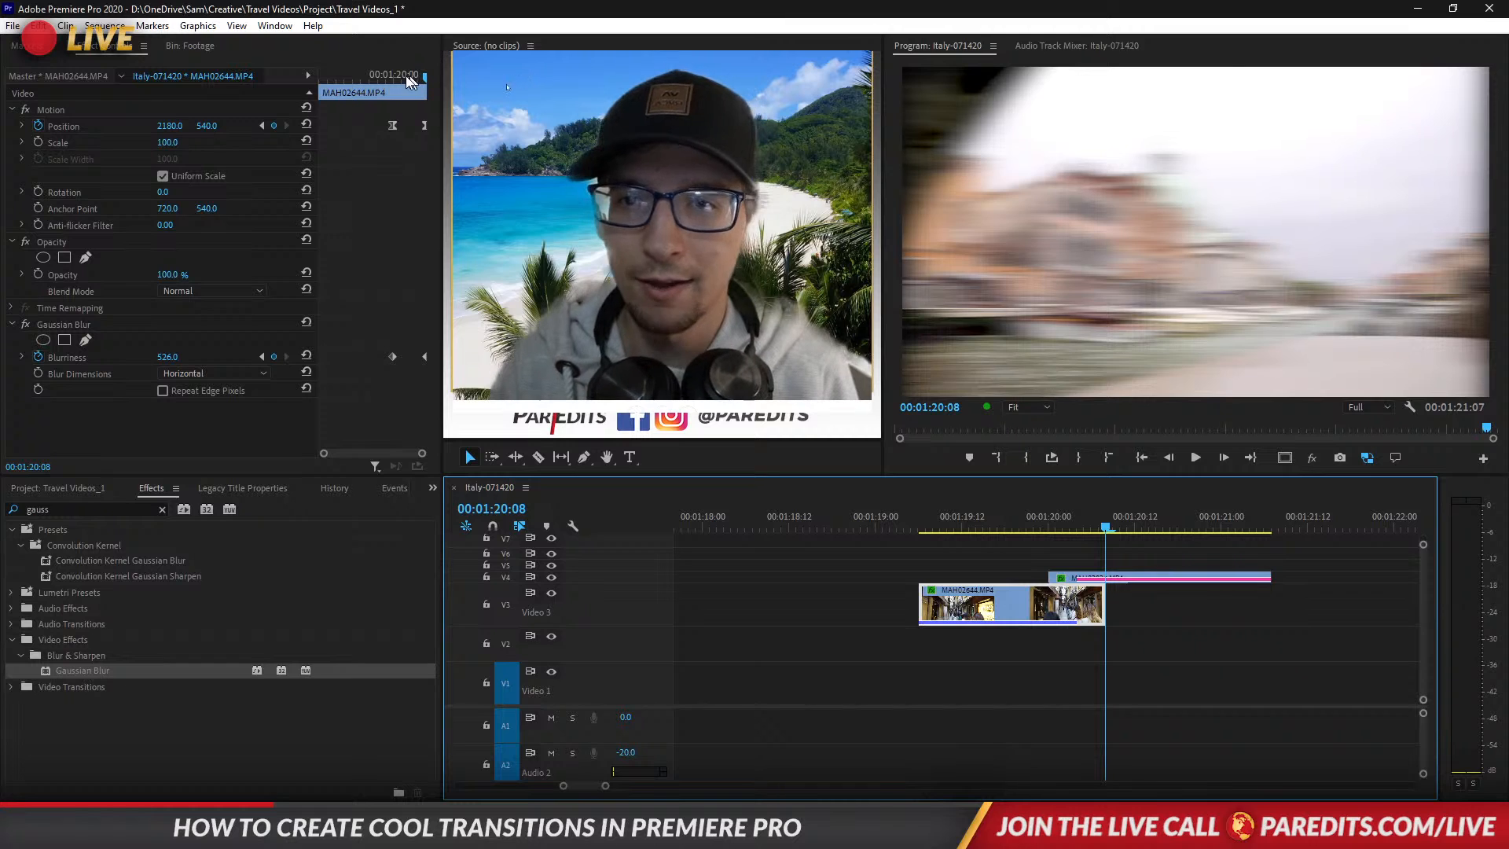
drag(406, 75, 394, 78)
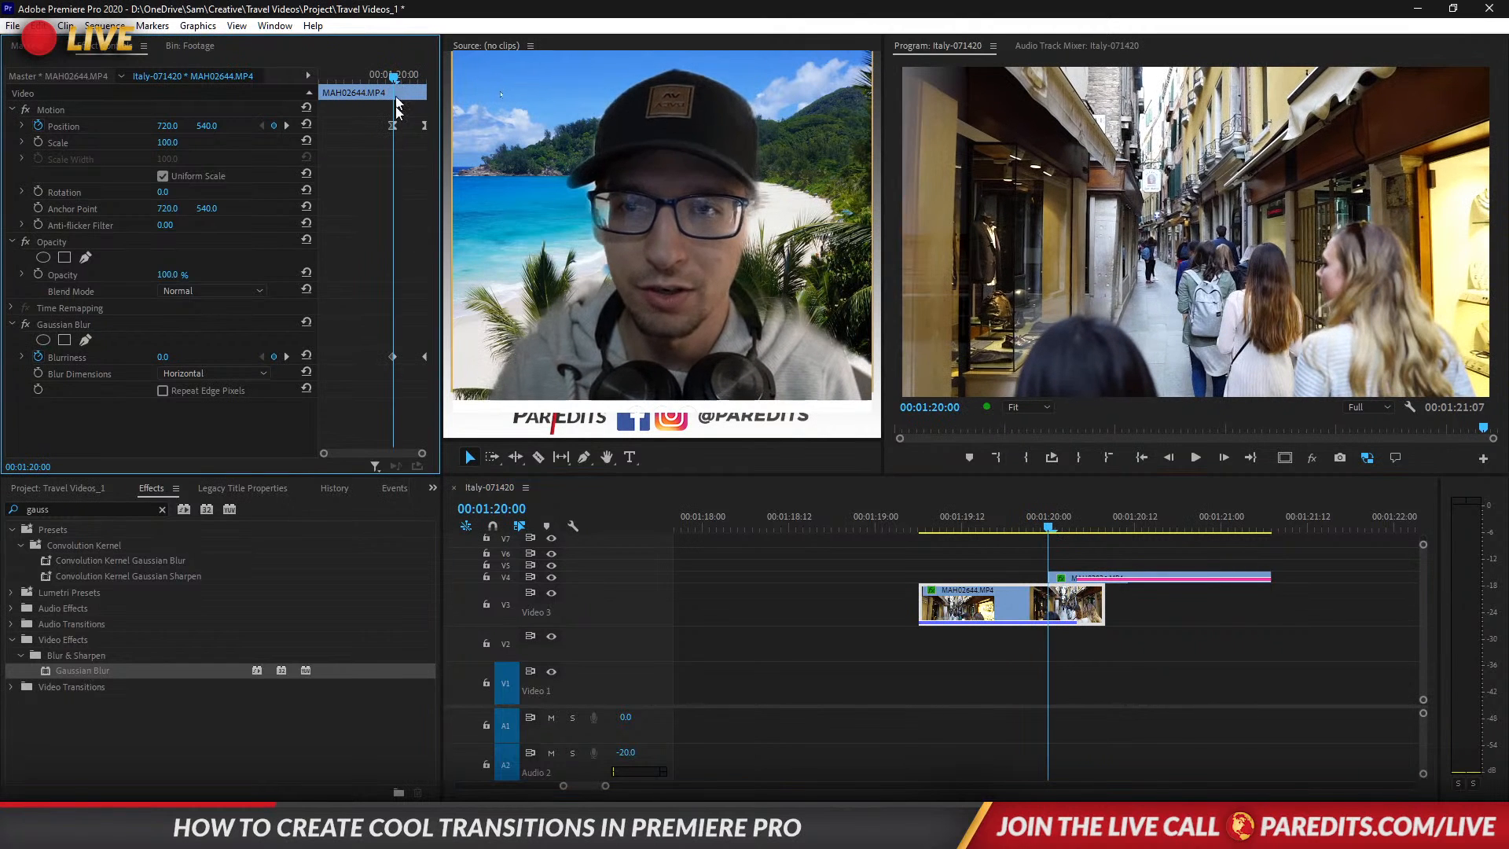
click(1073, 604)
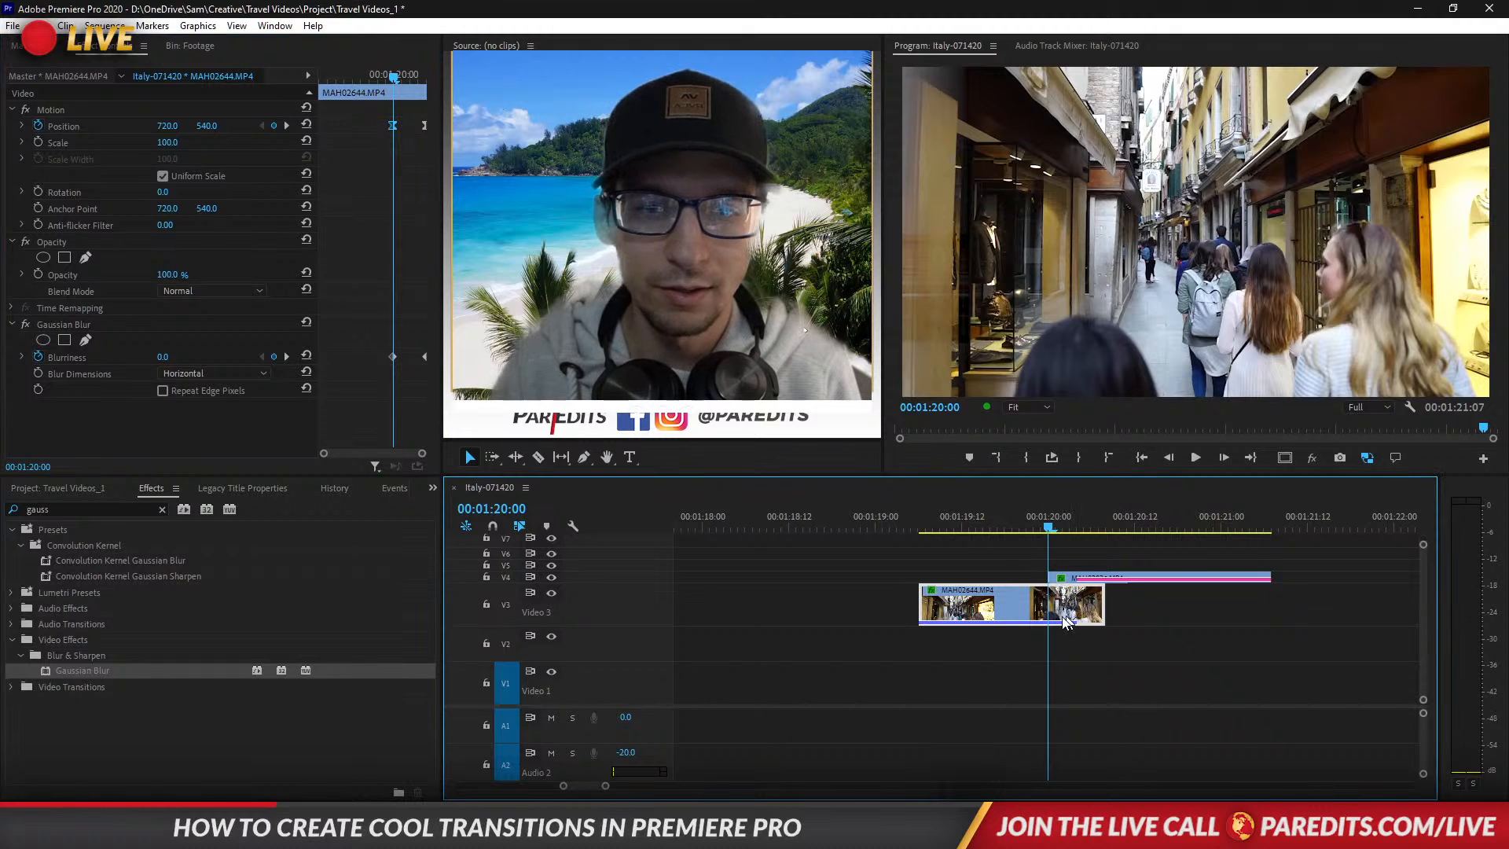
click(1088, 578)
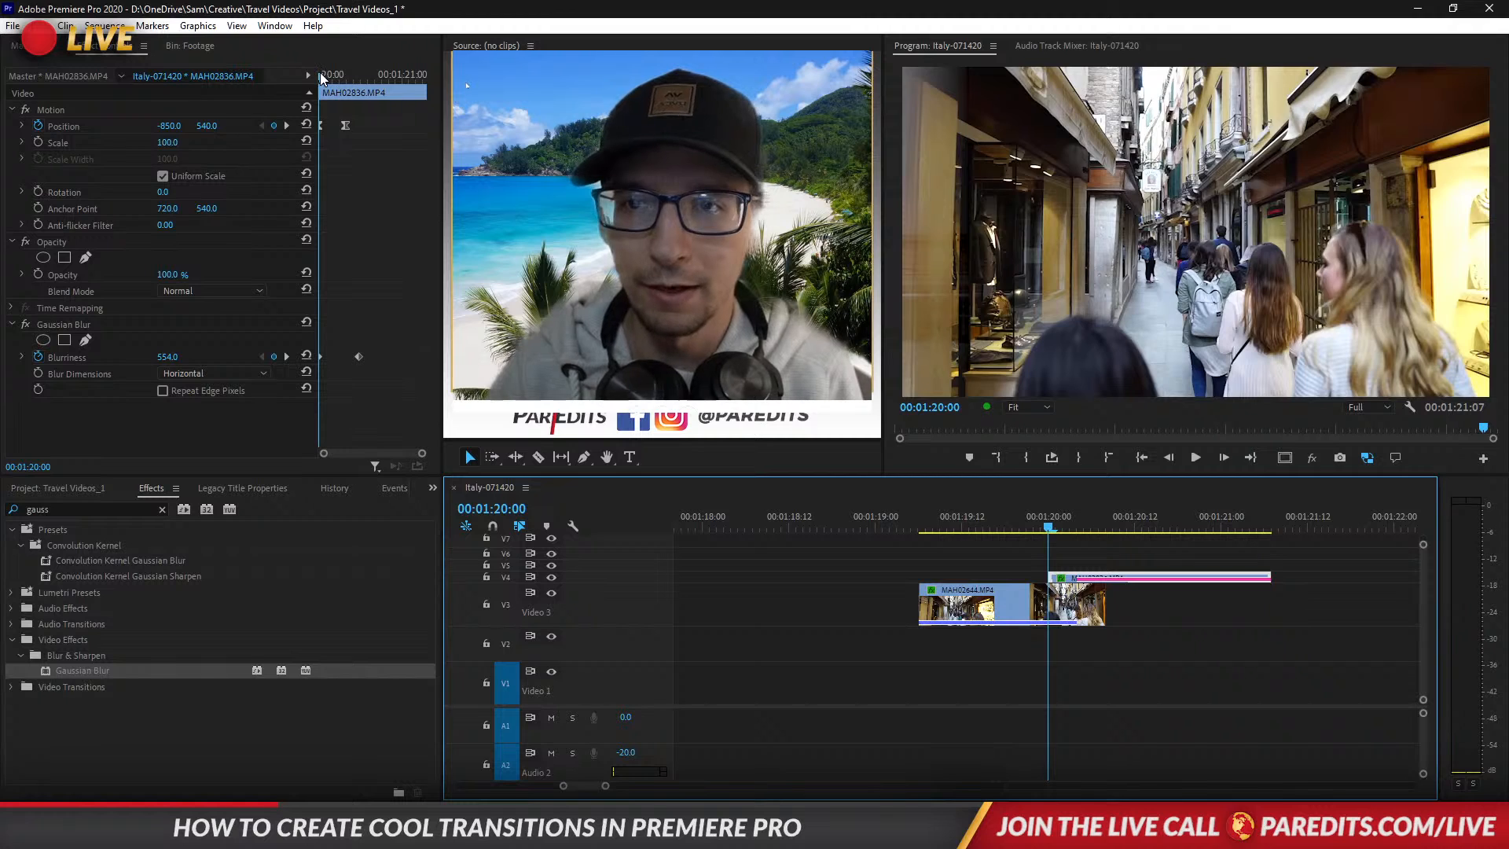
drag(321, 76, 348, 78)
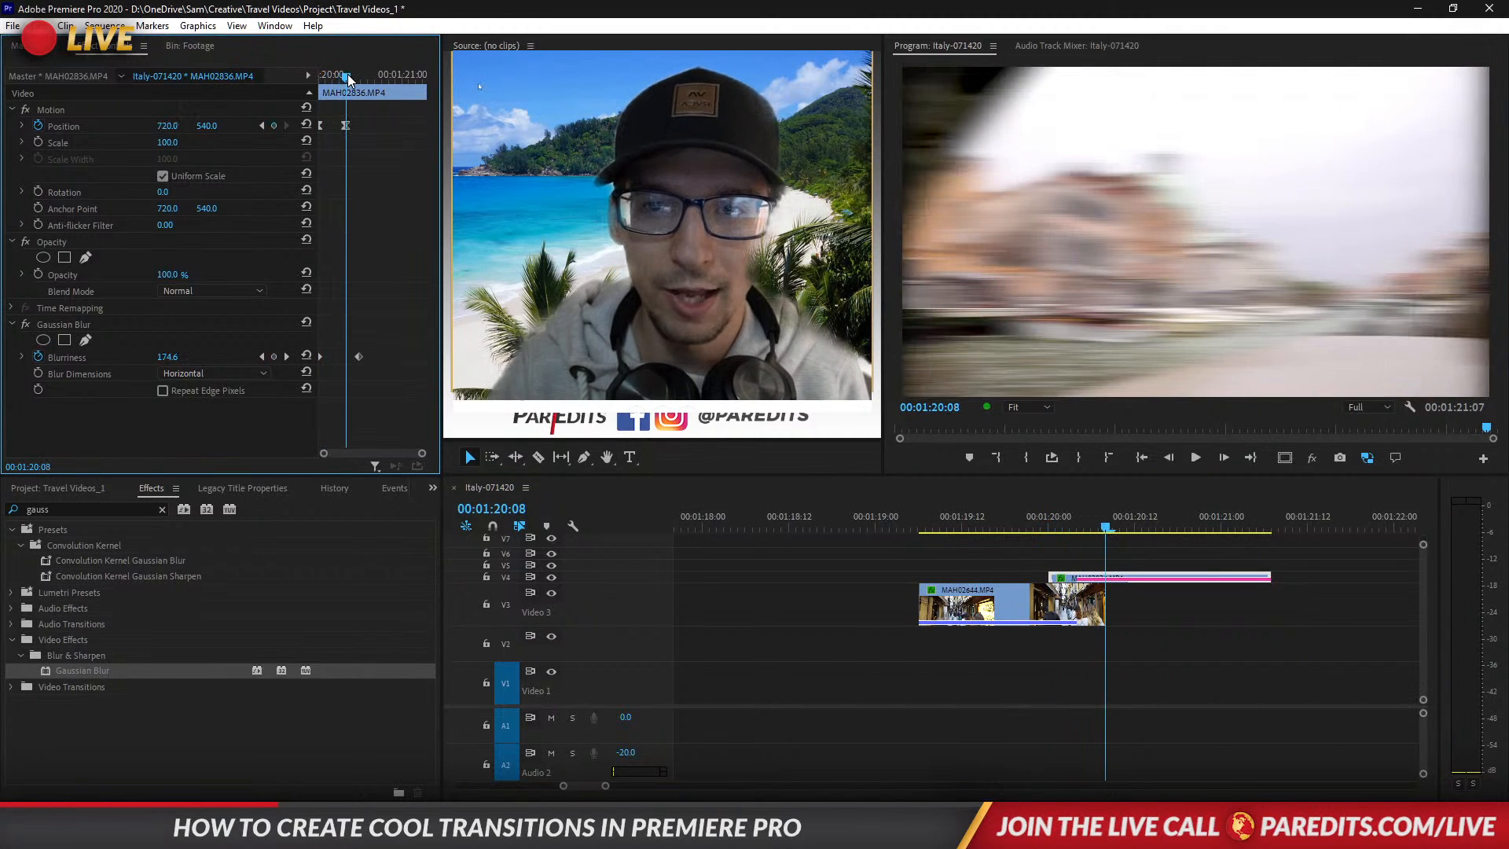
click(1145, 689)
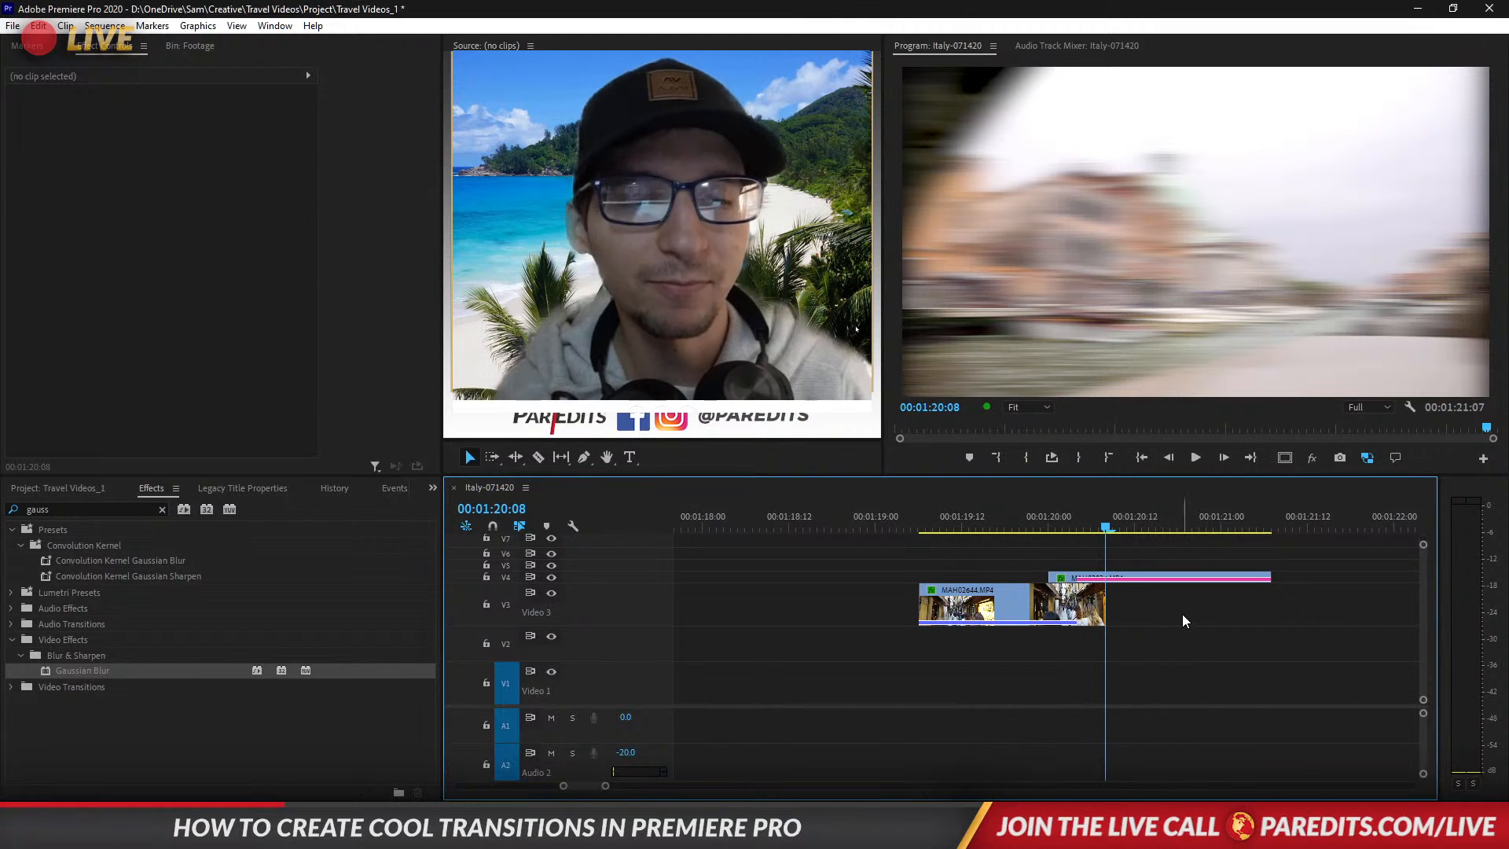
click(1001, 576)
click(917, 651)
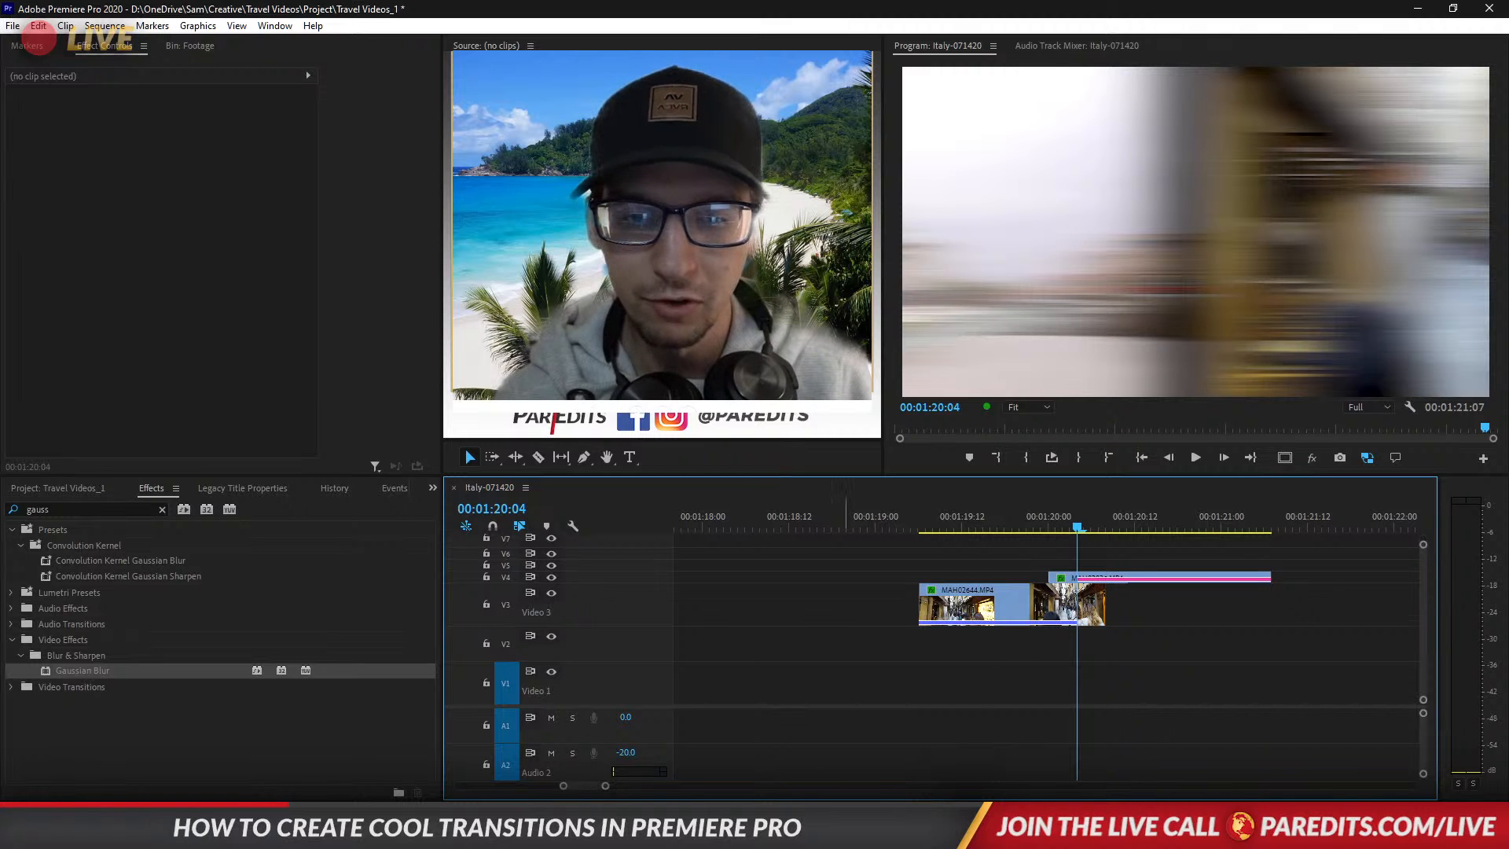
Switch to a new Chrome window and arrange it side by side with Premiere Pro.
mouse_move(521, 829)
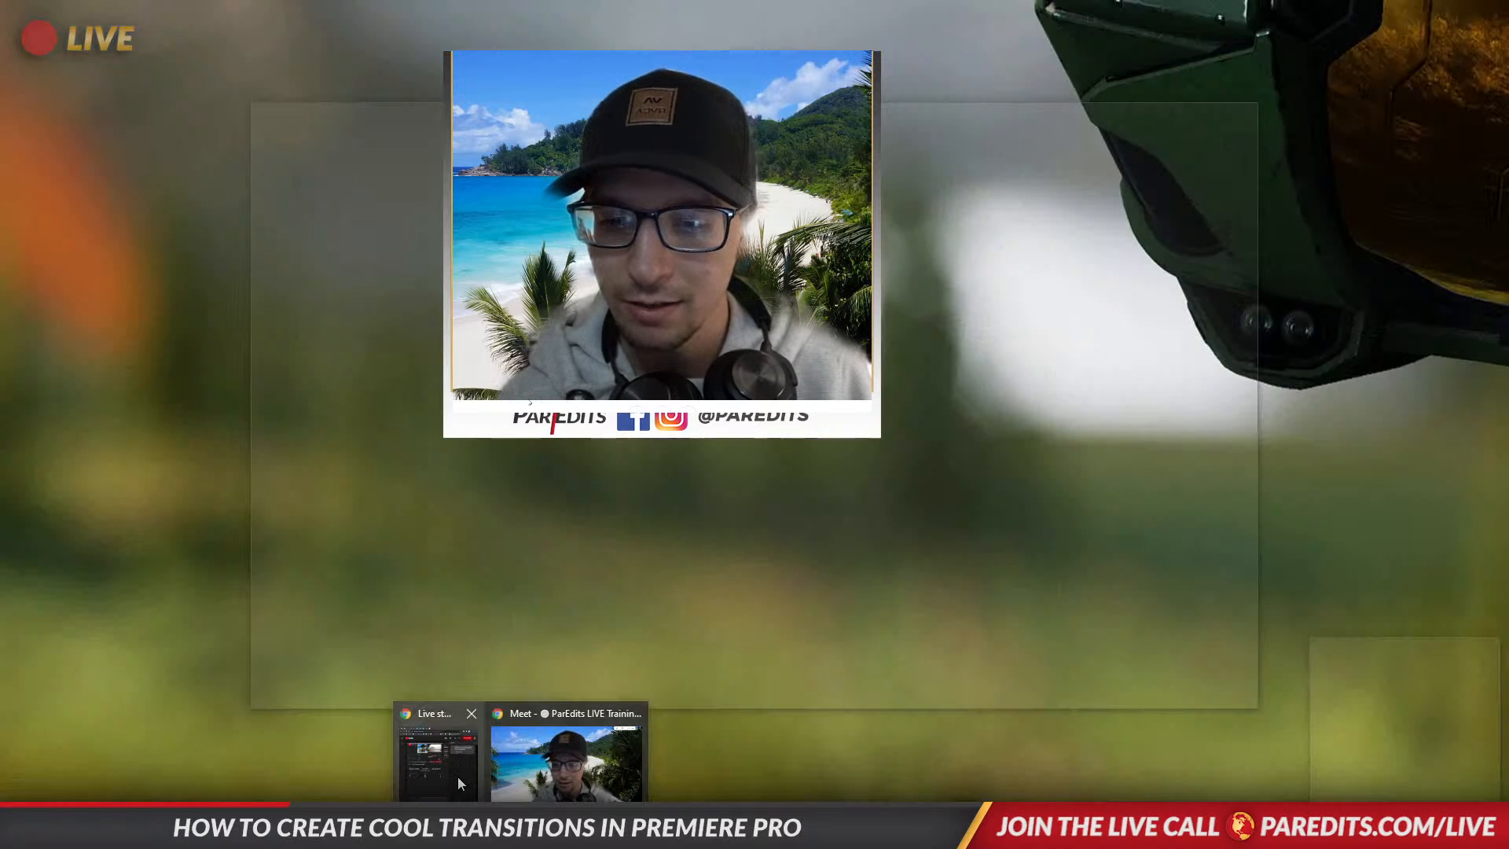
click(460, 783)
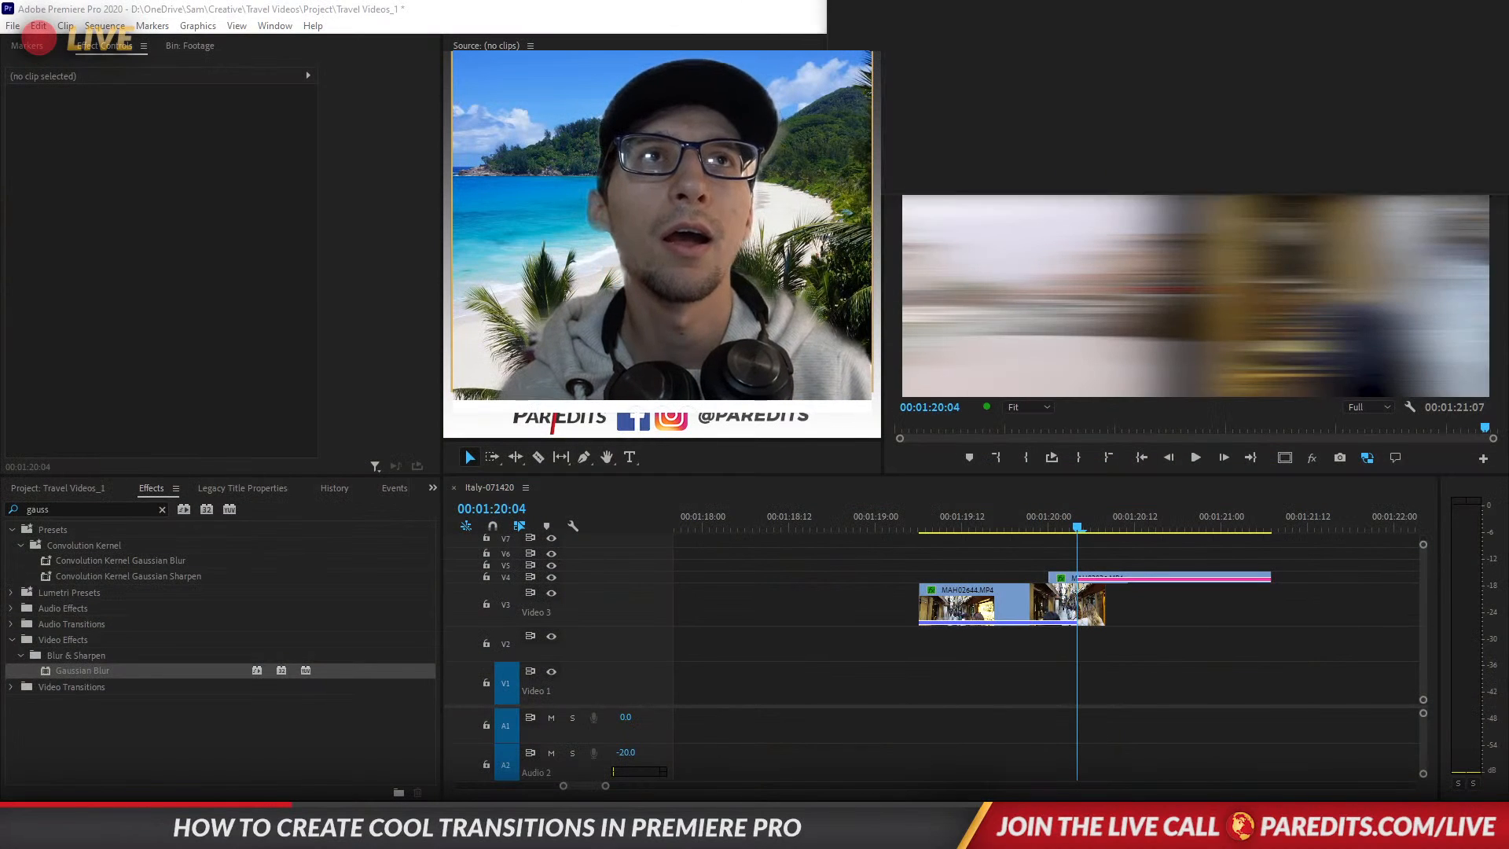
drag(1100, 2, 1503, 142)
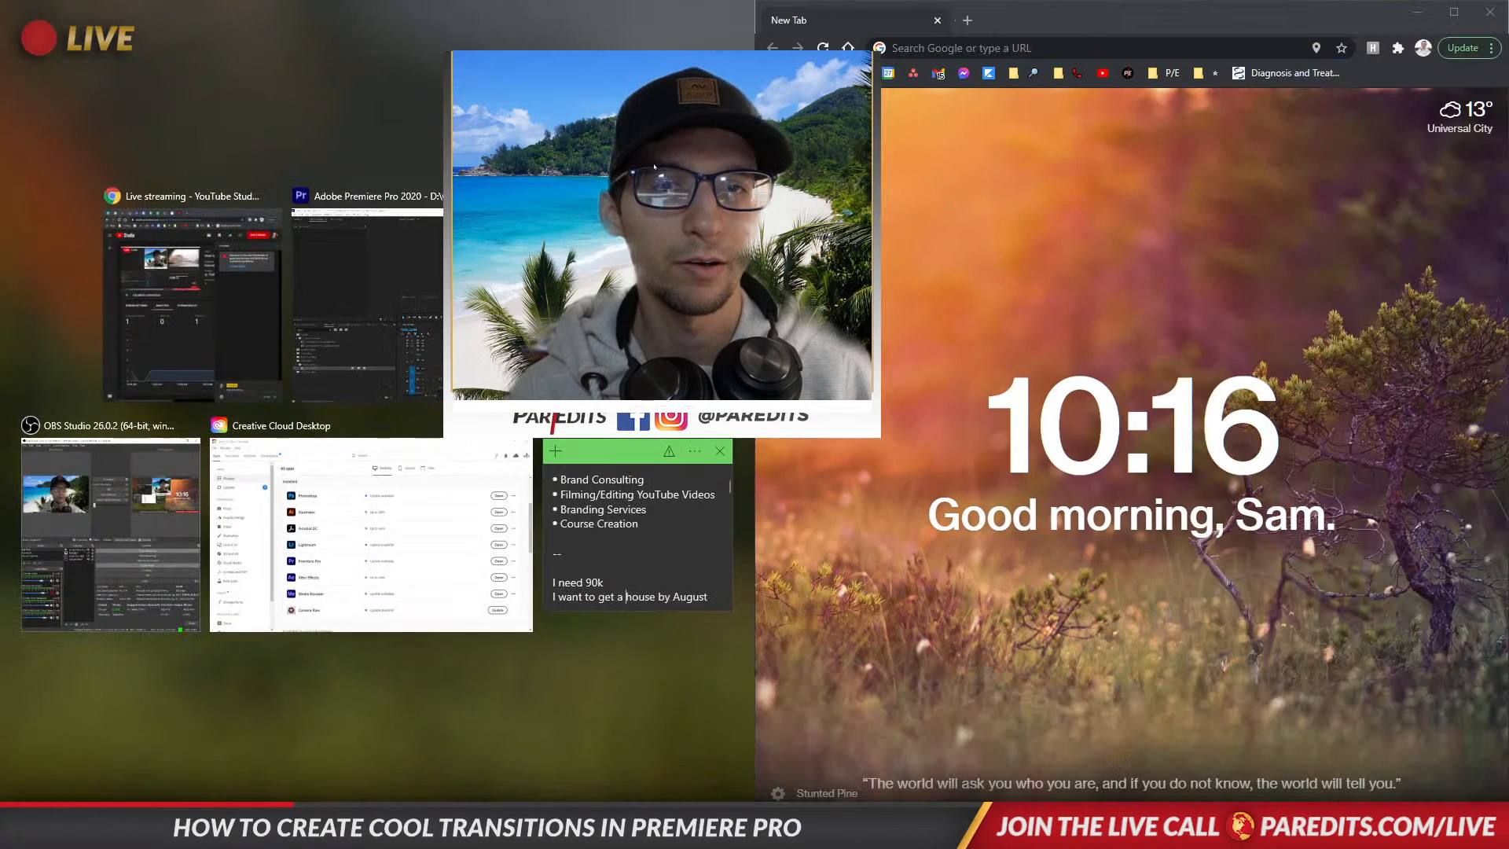
click(368, 307)
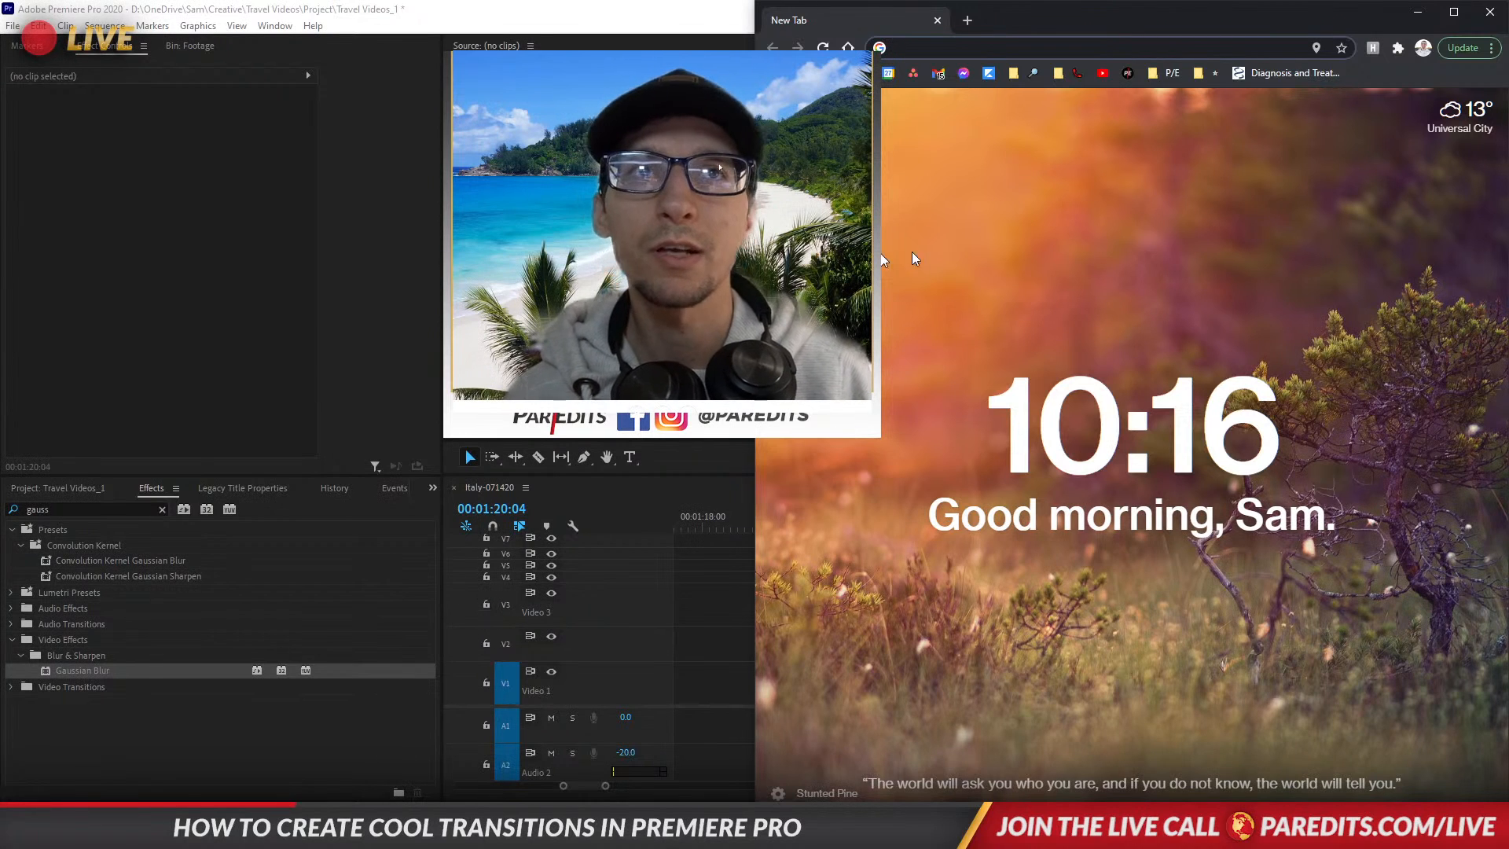
click(1052, 39)
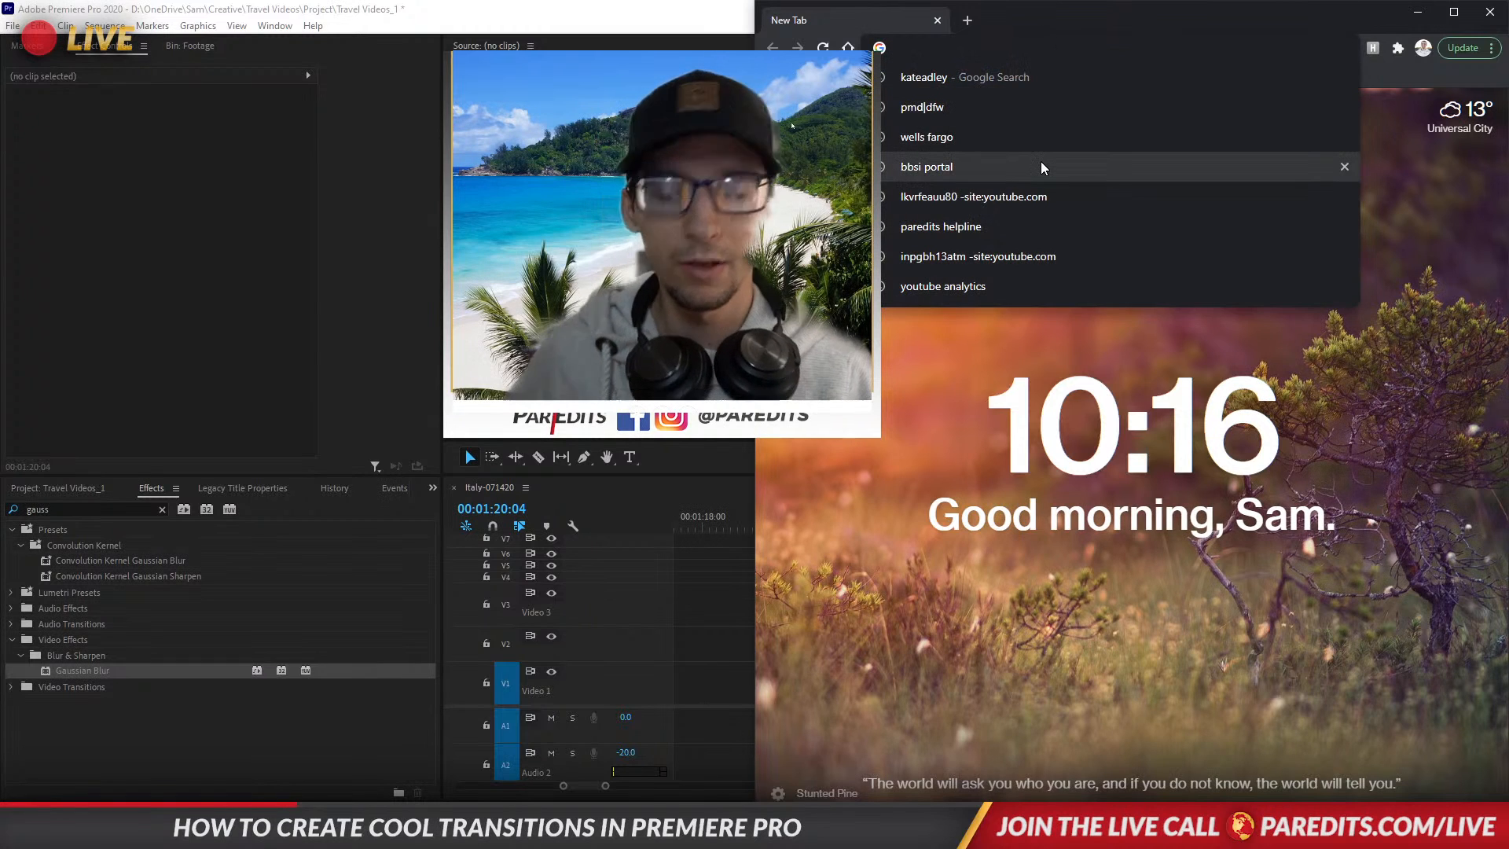
text(motion)
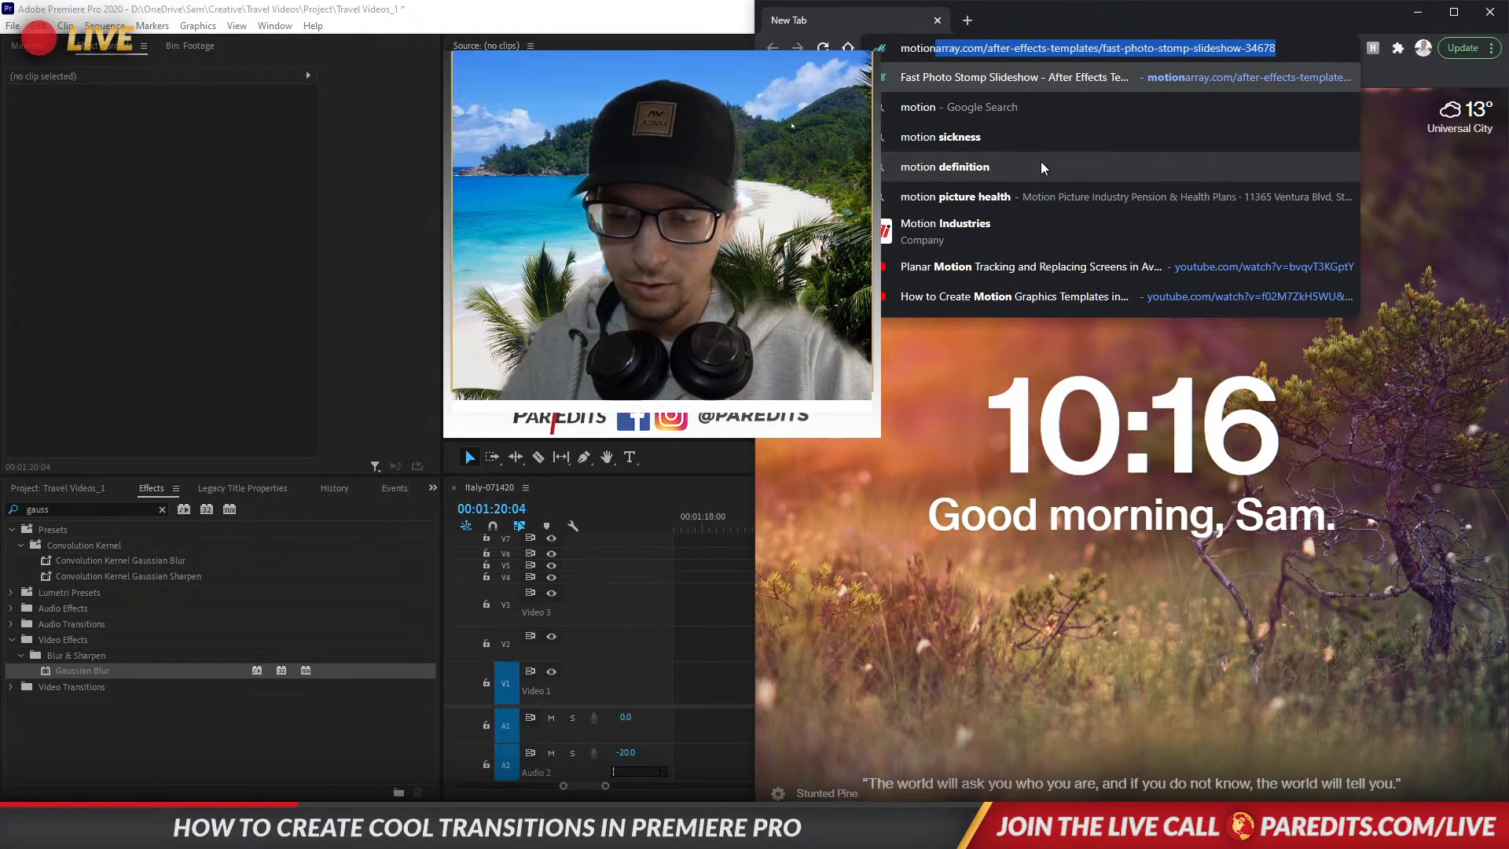
key(BackSpace)
key(BackSpace)
key(BackSpace)
key(BackSpace)
key(BackSpace)
key(BackSpace)
key(BackSpace)
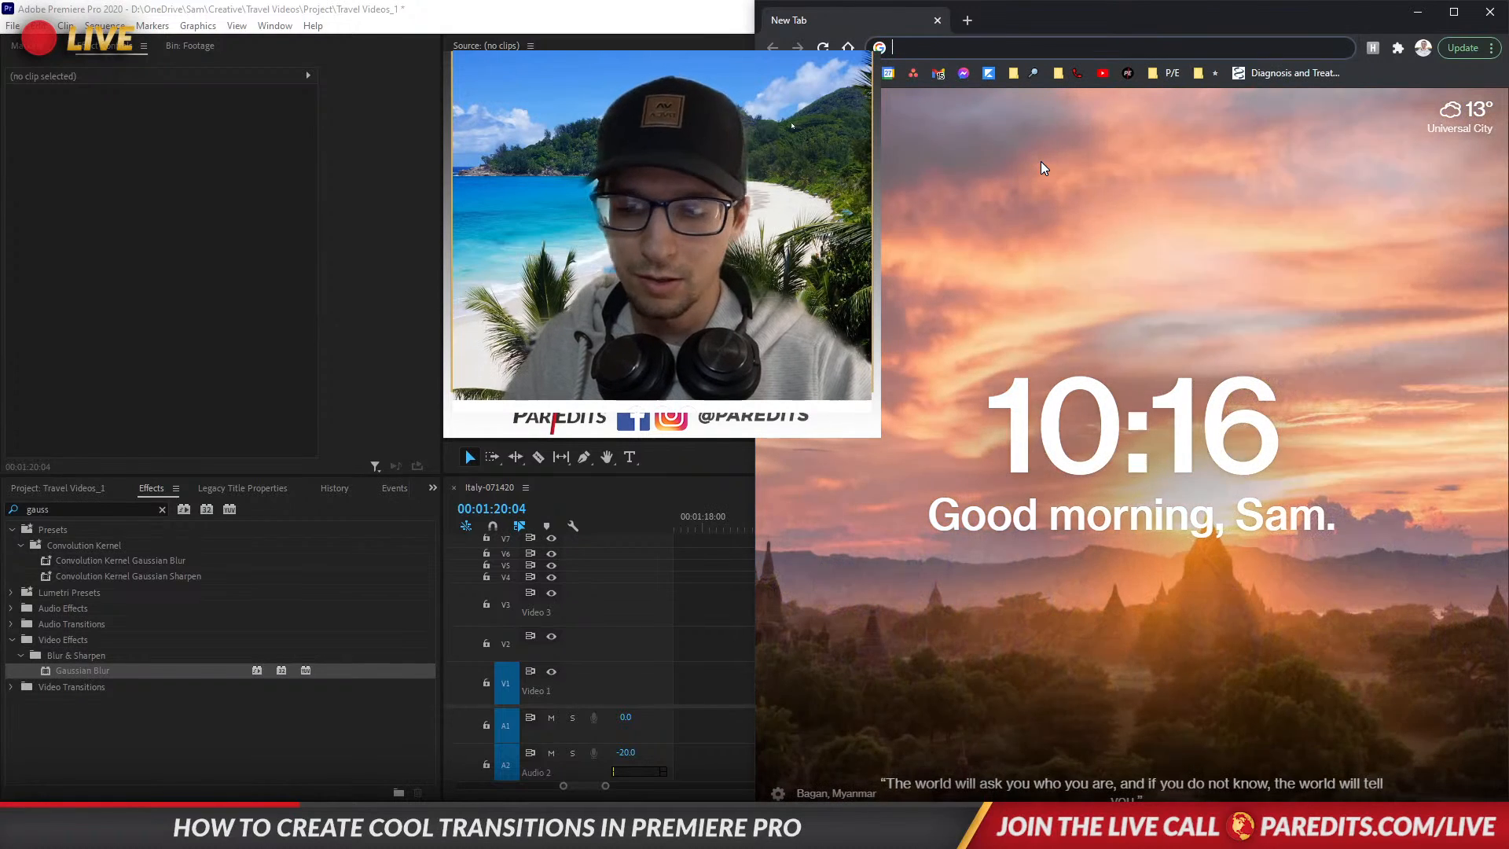
Search the web for "rampant premiere essentials download".
text(rampant)
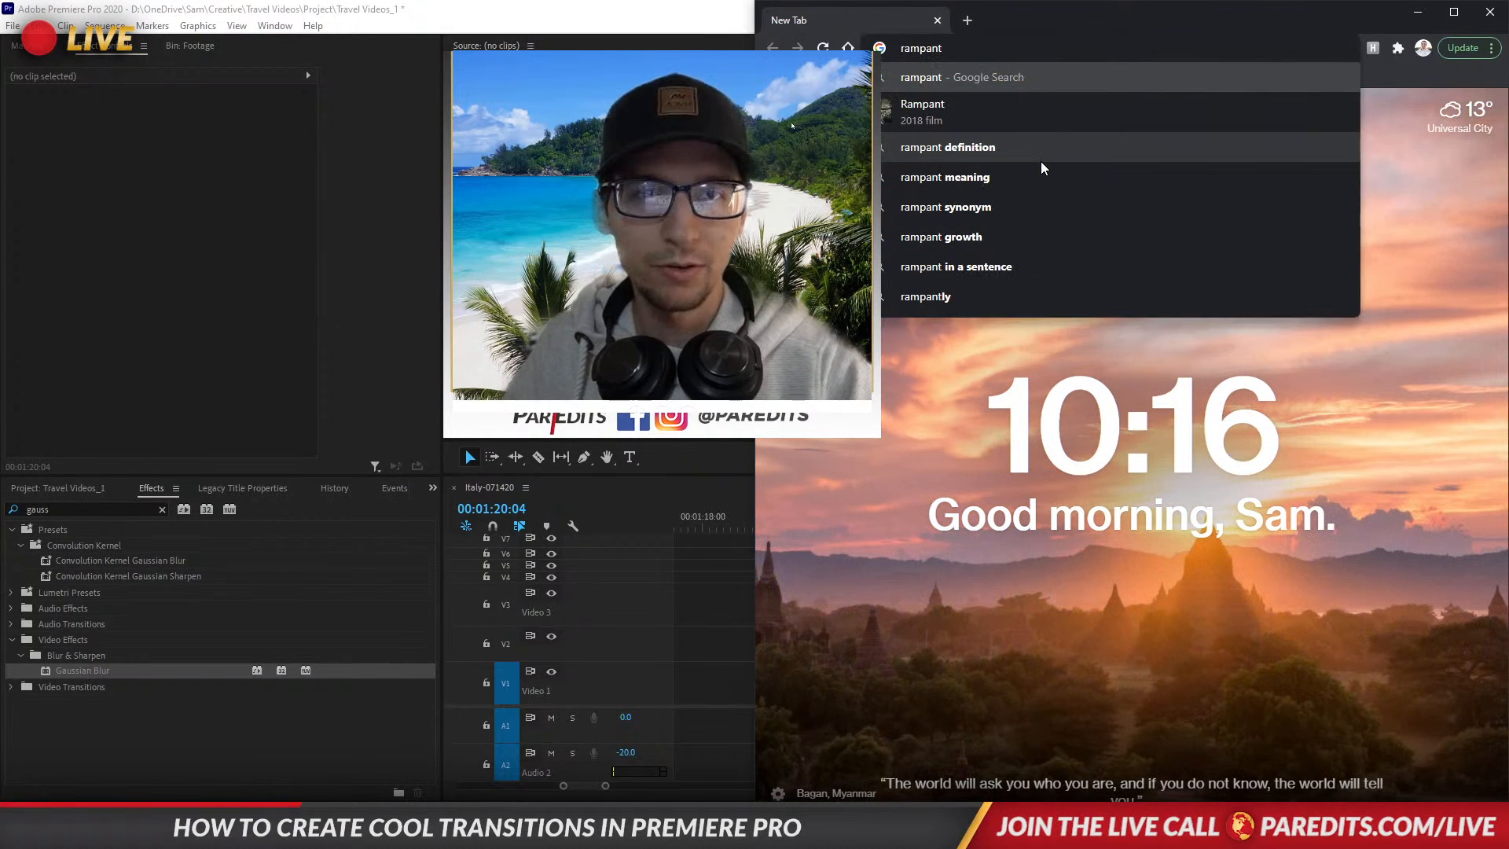
text( essenti)
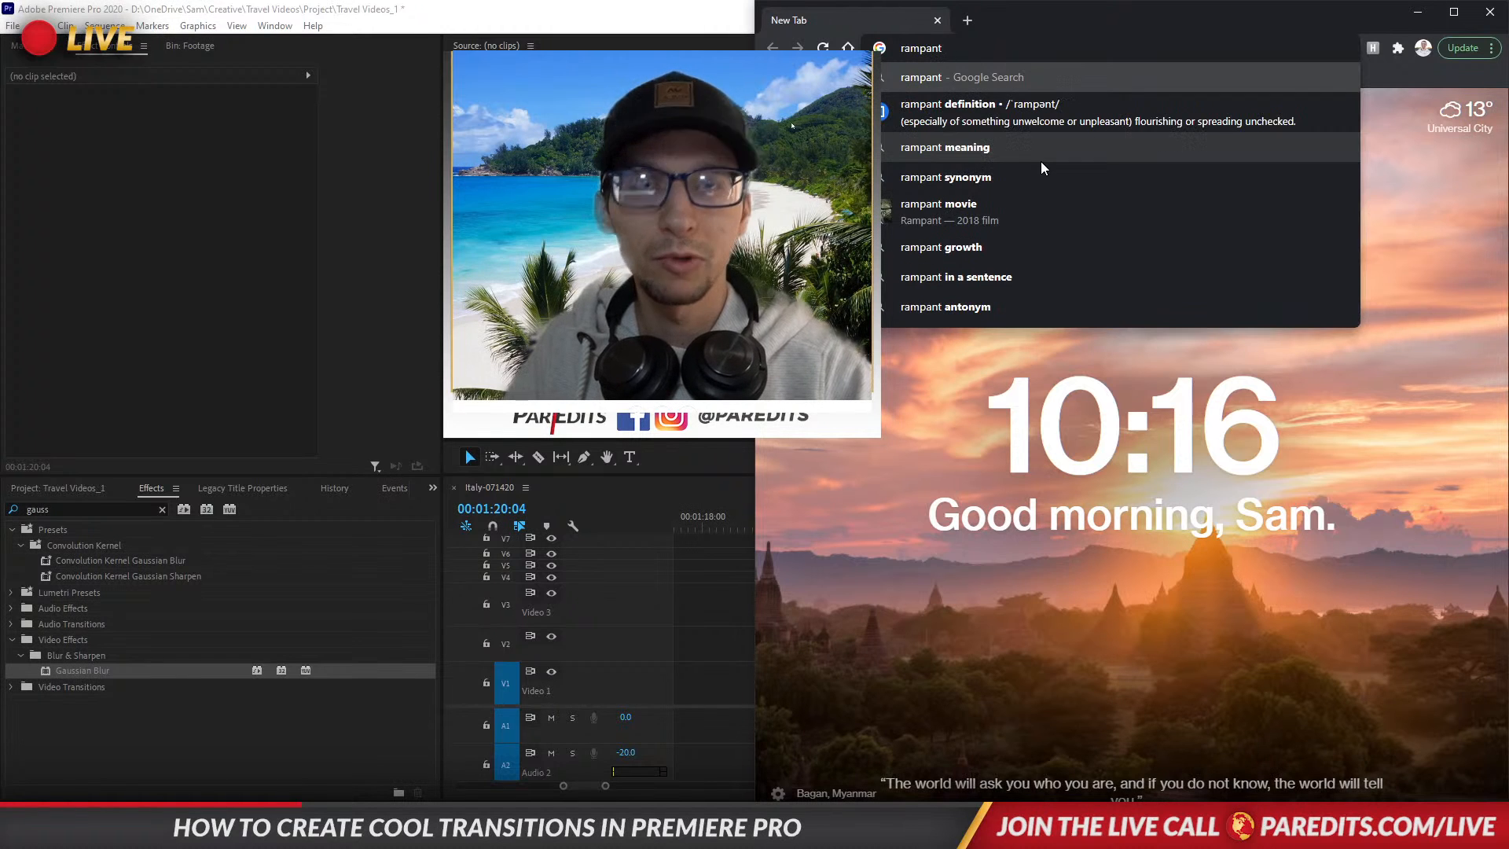
text(als download)
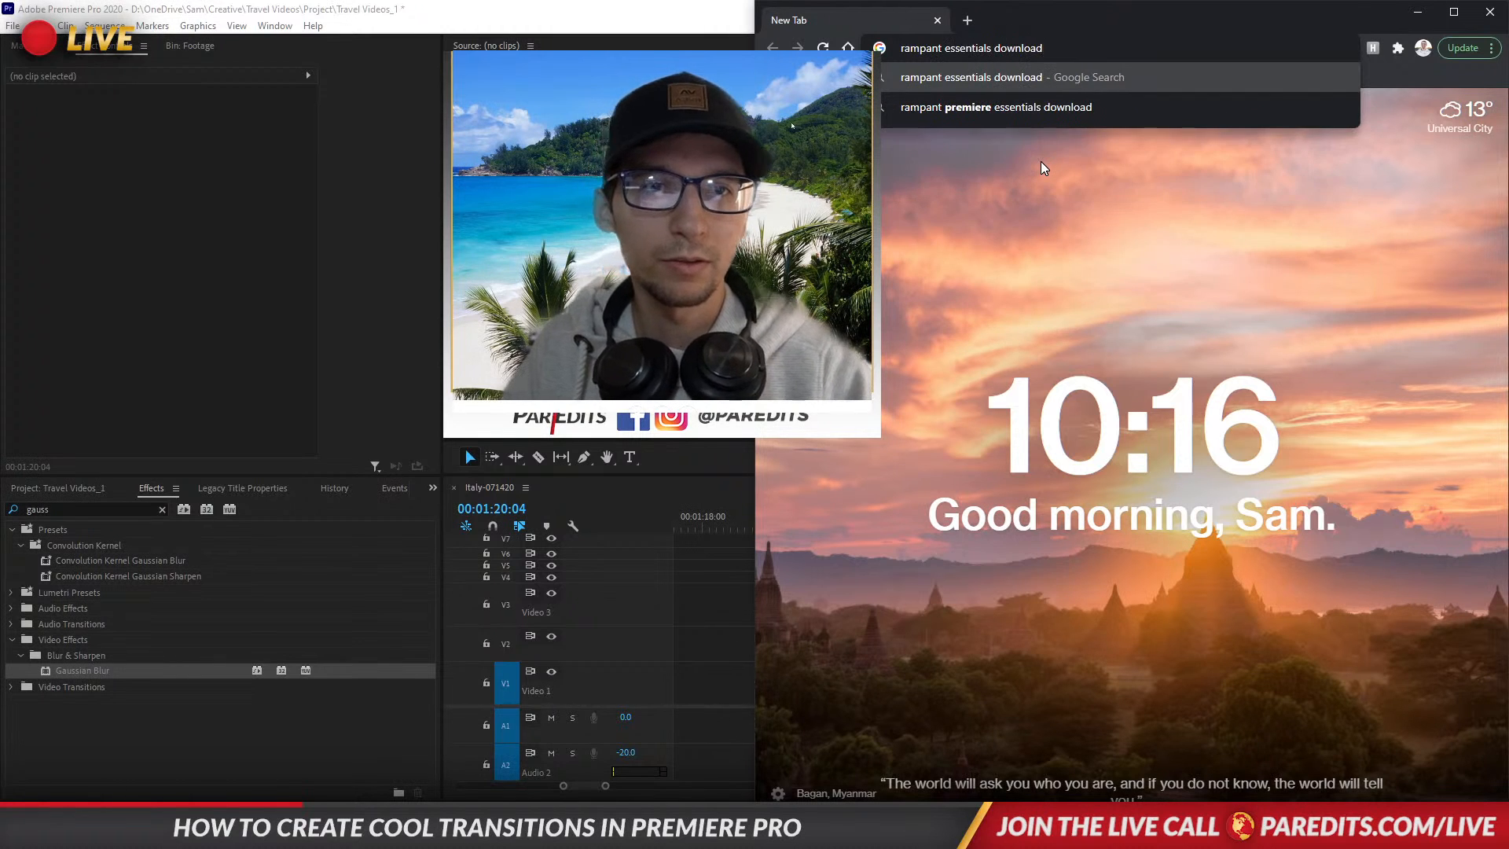
key(Down)
key(Return)
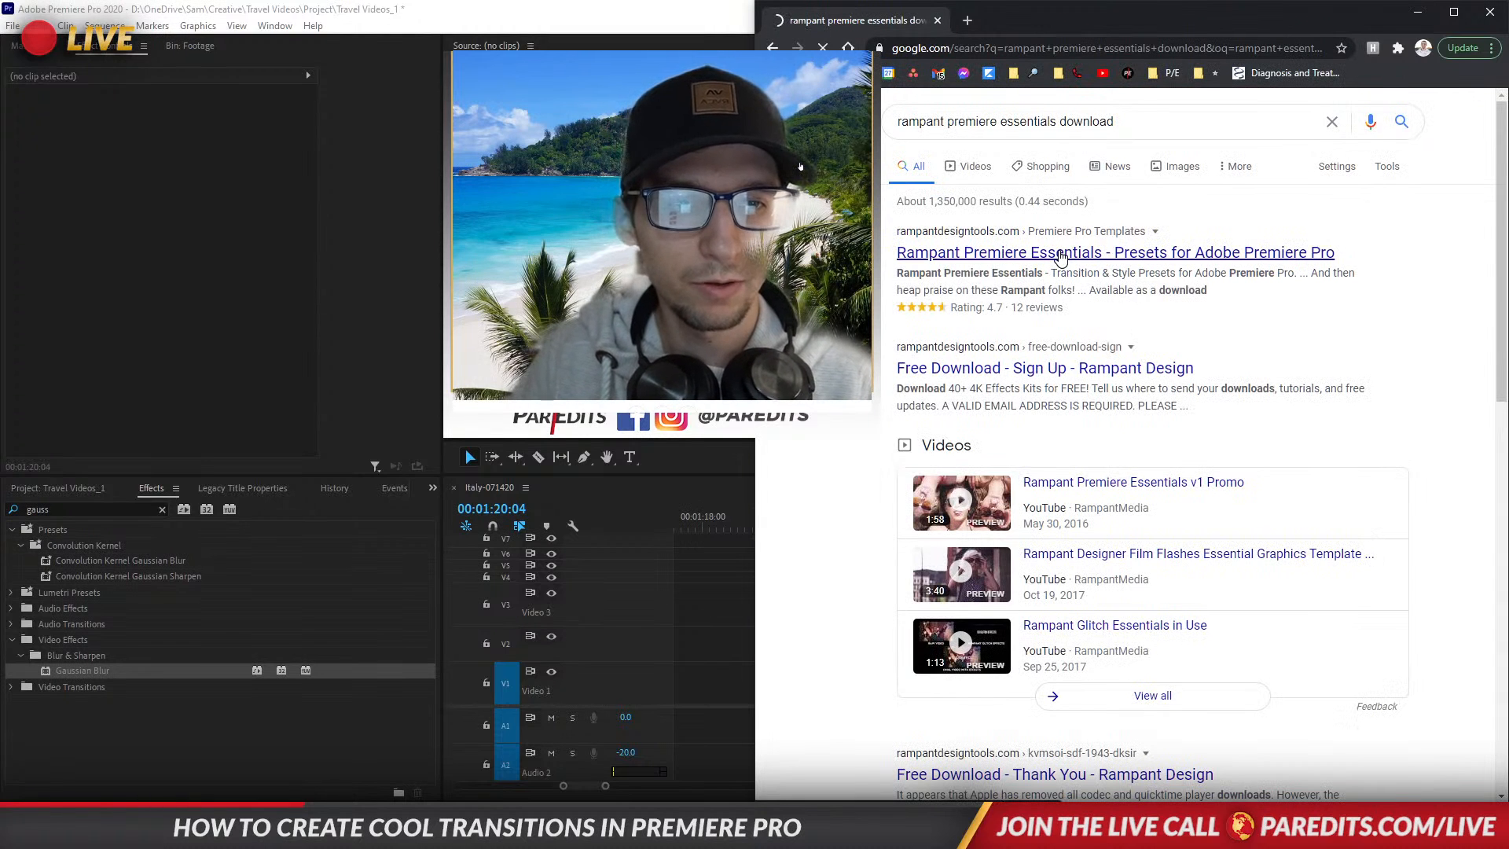
Open the Rampant Premiere Essentials product page, look through its preset details, and return to the search results.
click(1061, 255)
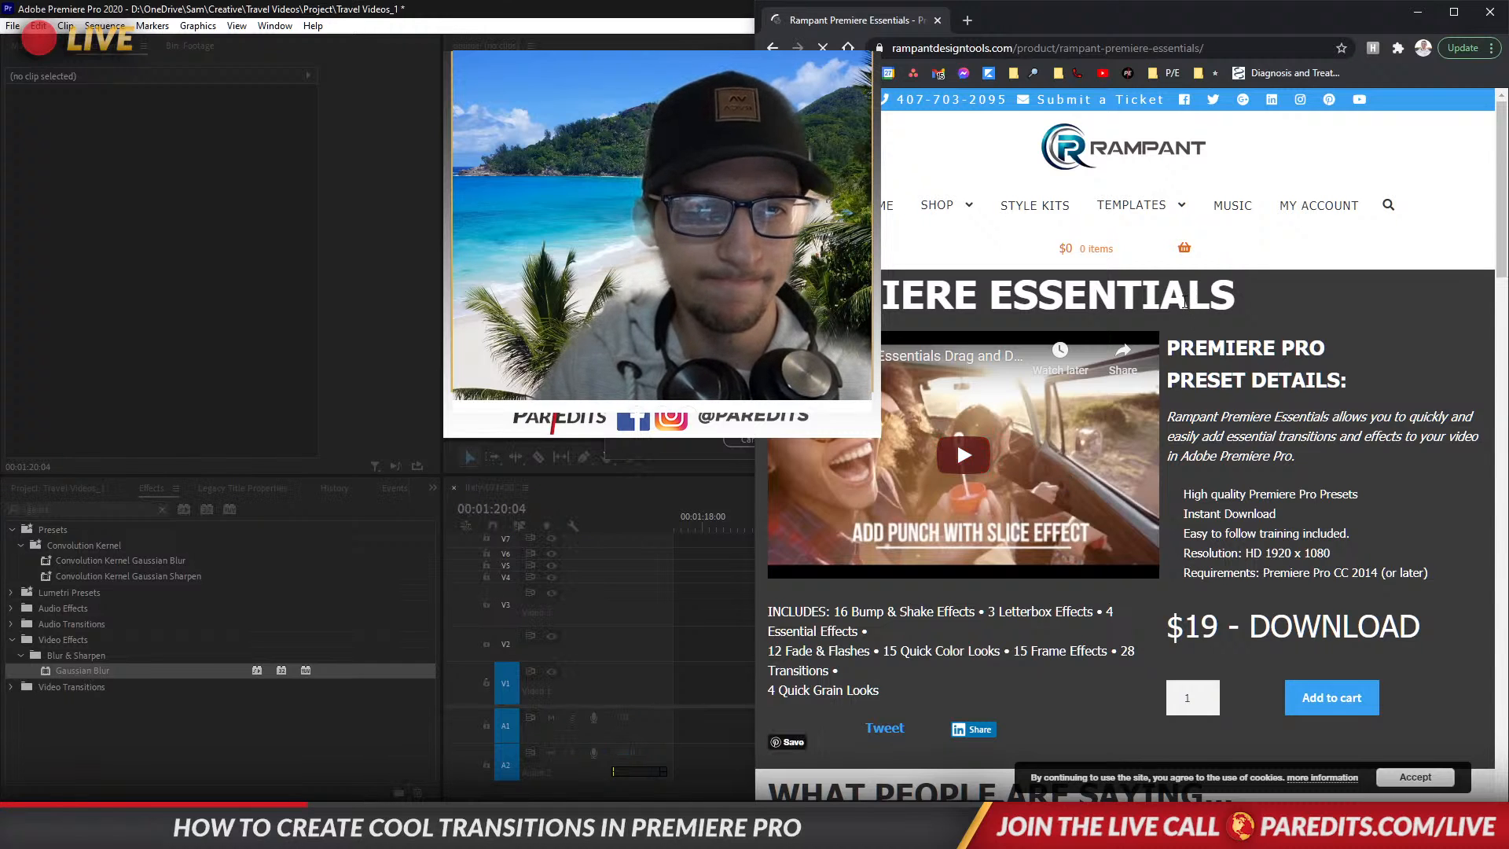
mouse_move(1088, 252)
scroll(1282, 466, down, 12)
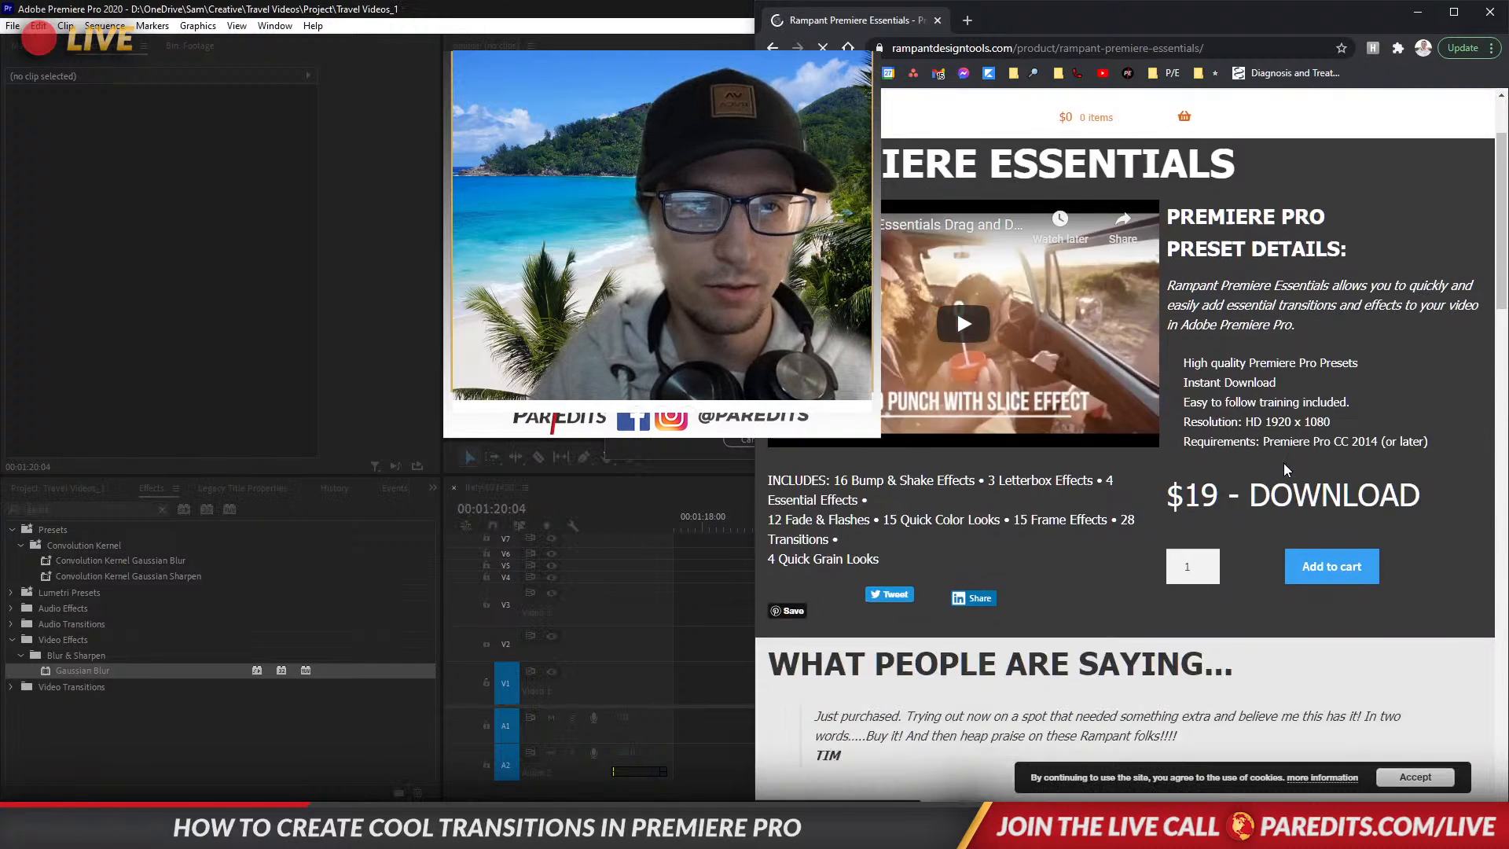
scroll(1276, 472, down, 10)
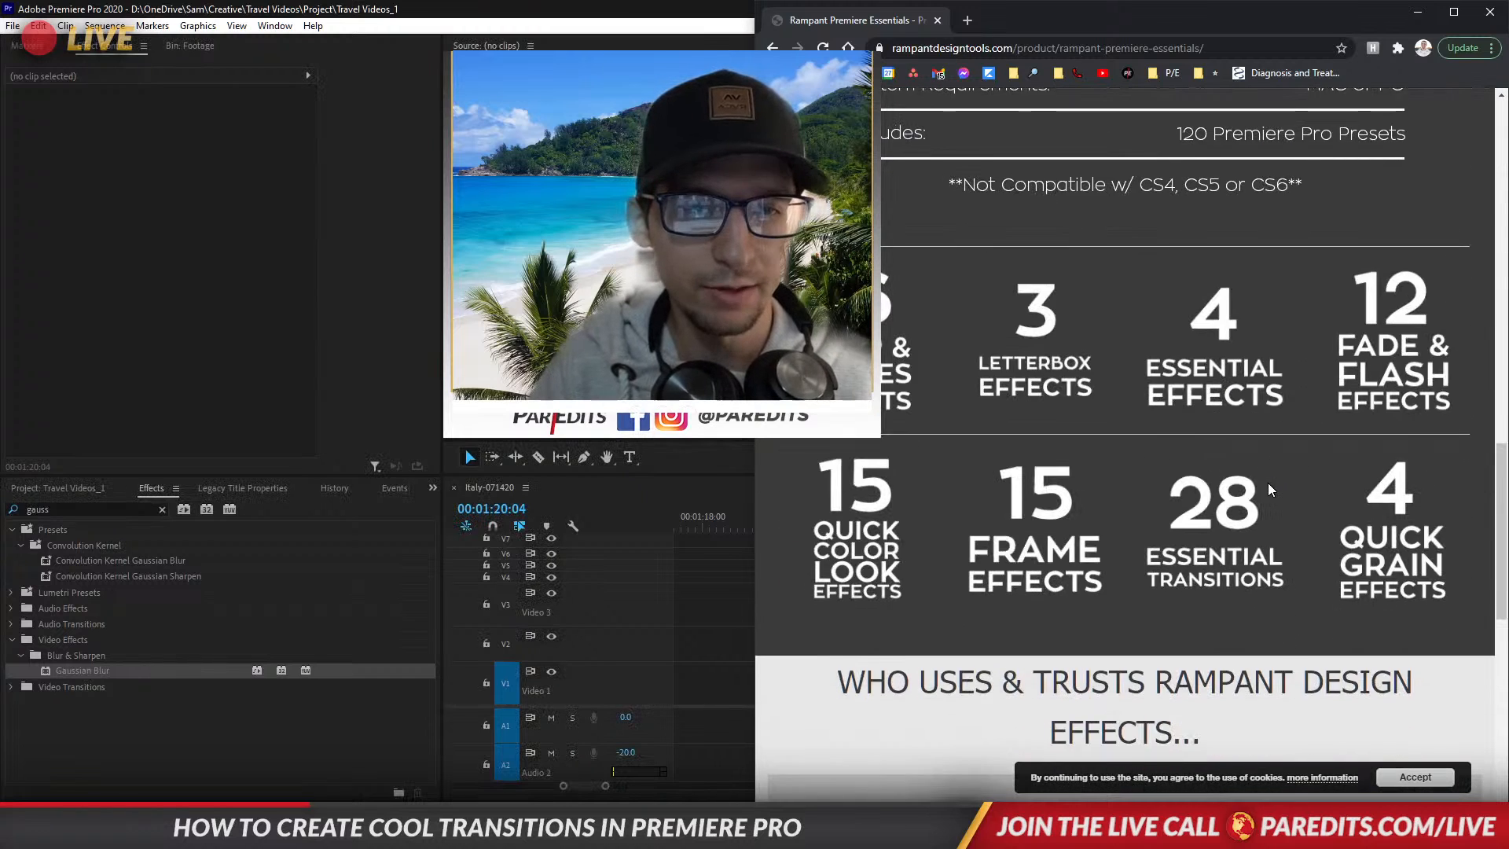
scroll(1262, 488, down, 1)
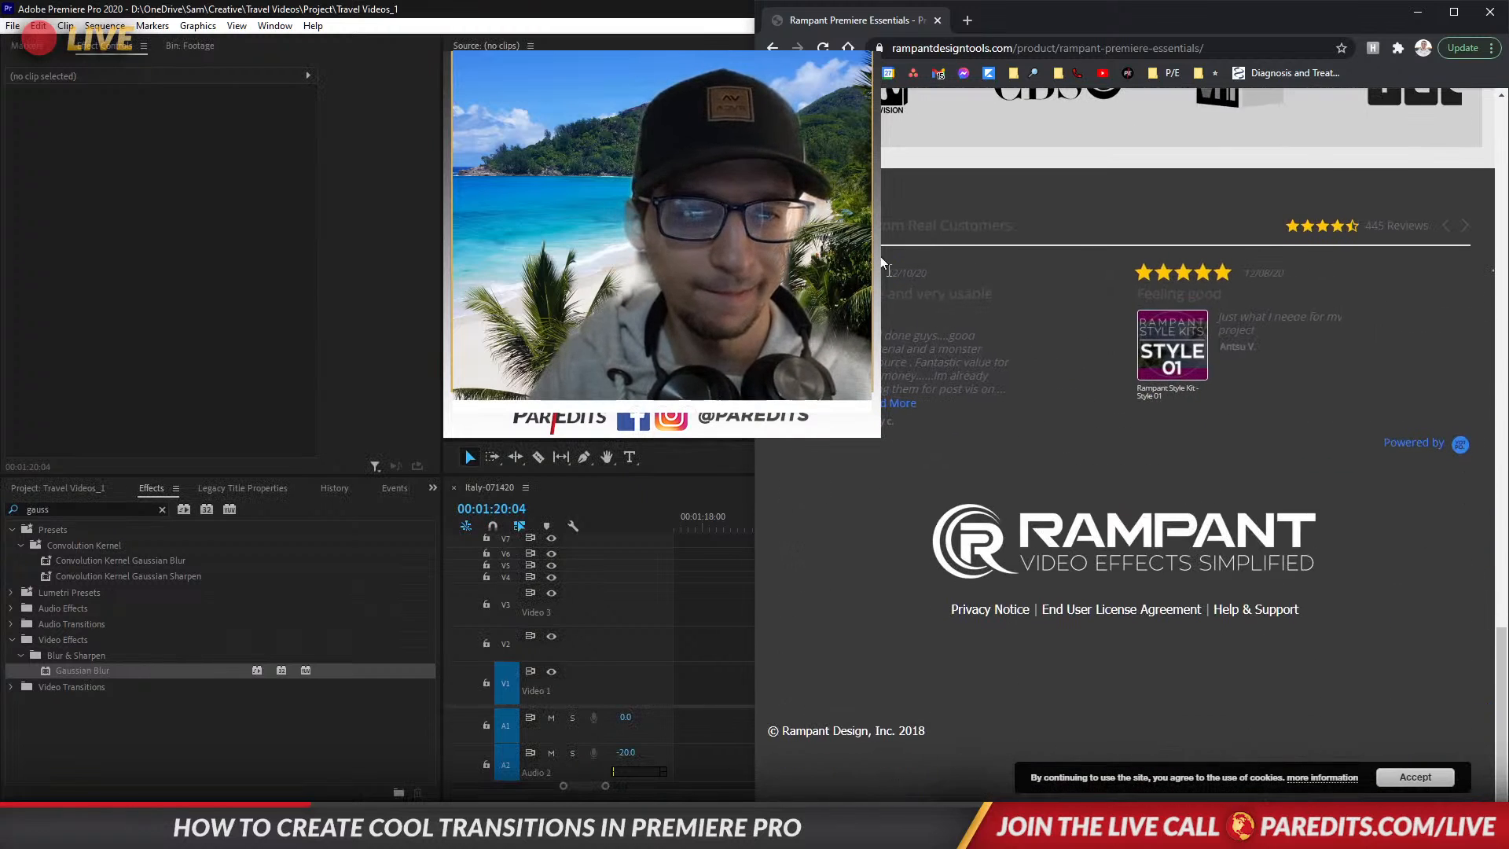
click(773, 47)
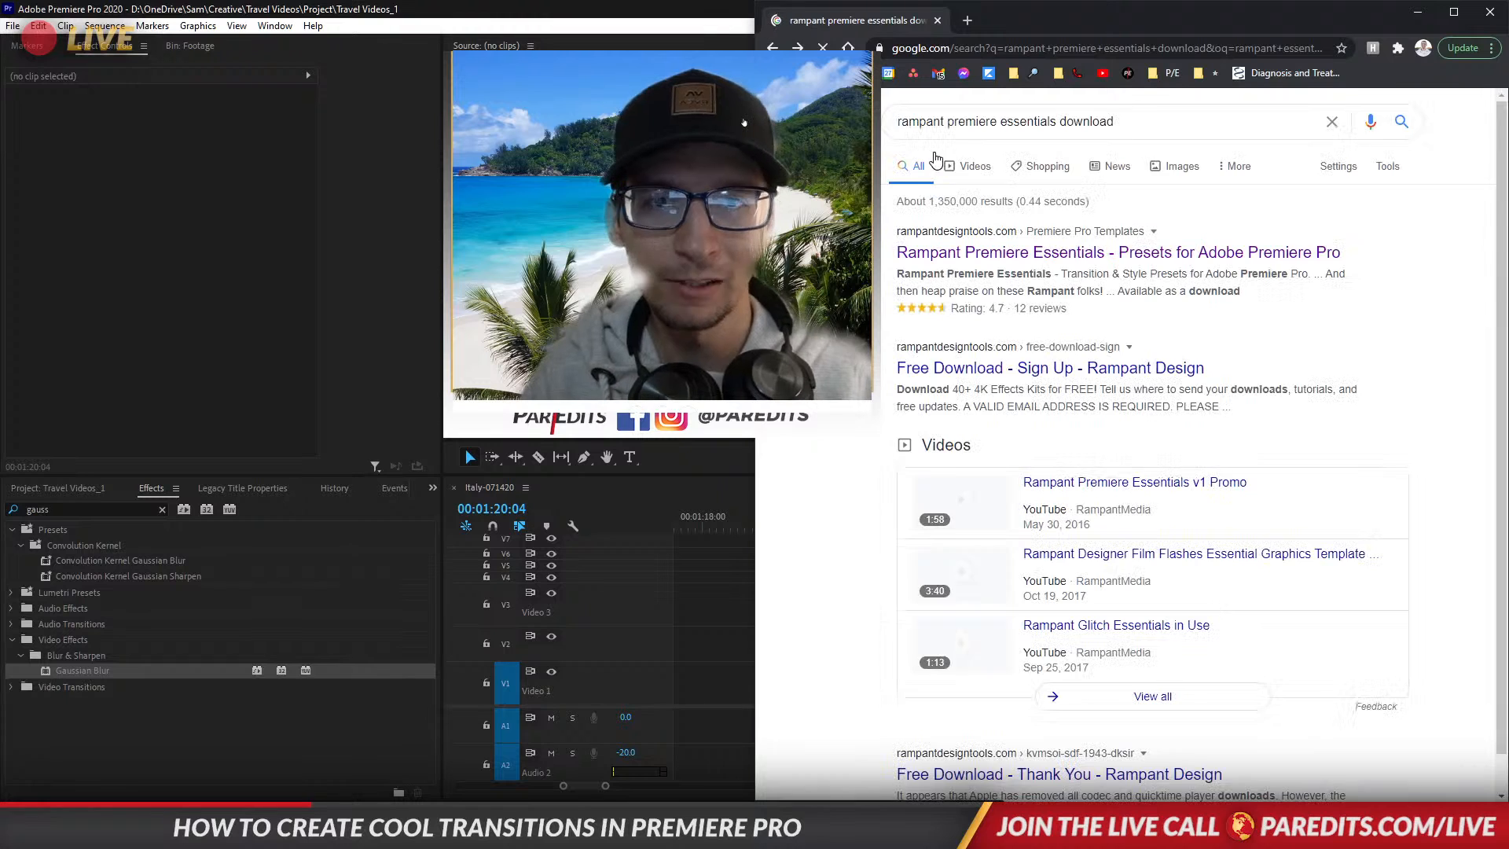
Refine the search to "rampant premiere essentials free download" and open Rampant Design's Free Download sign-up page in a new tab.
click(1063, 123)
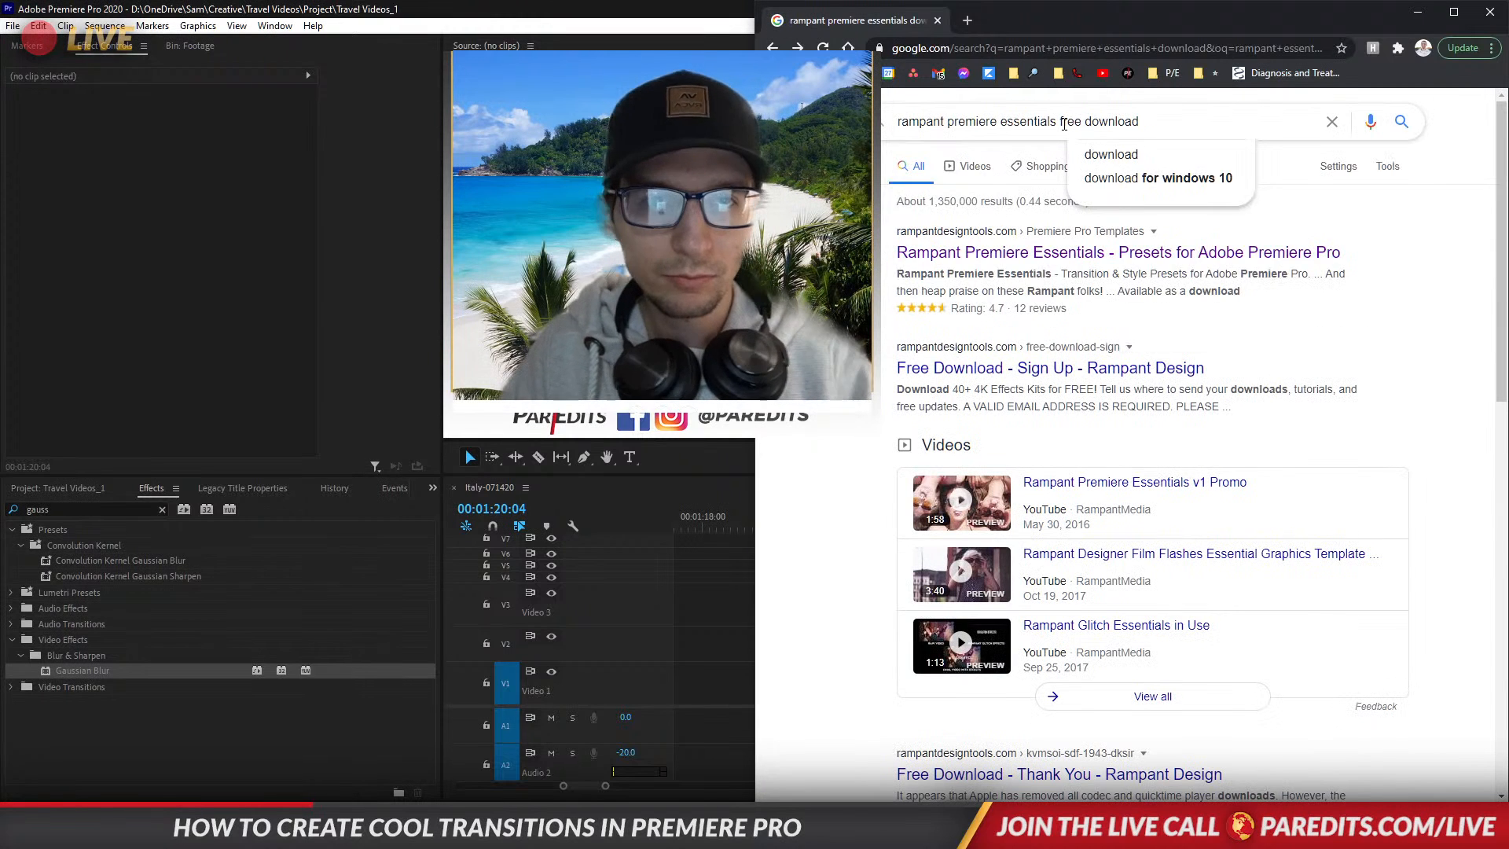
key(Return)
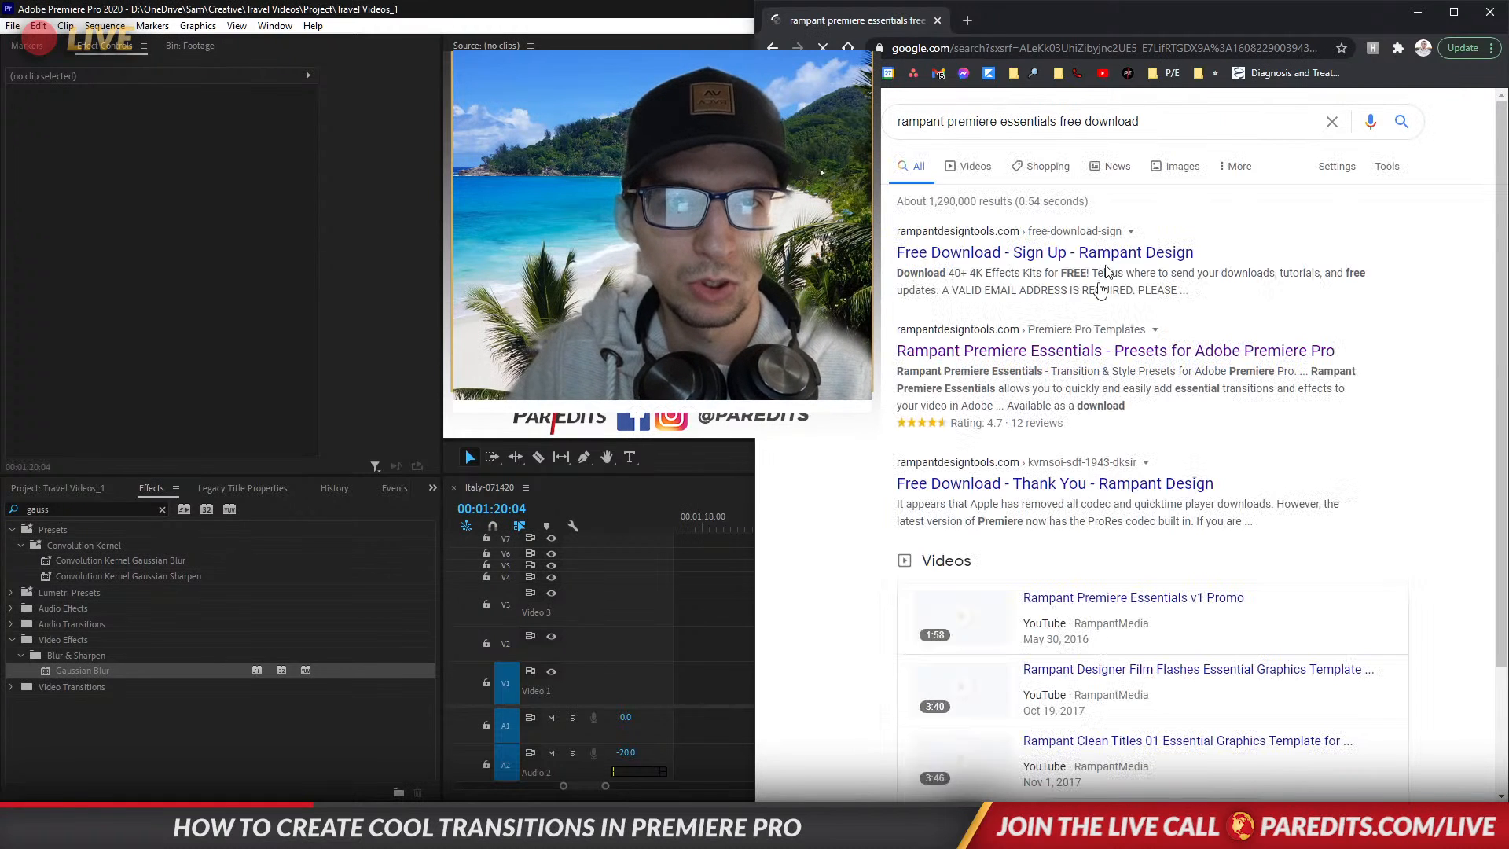
middle_click(1071, 260)
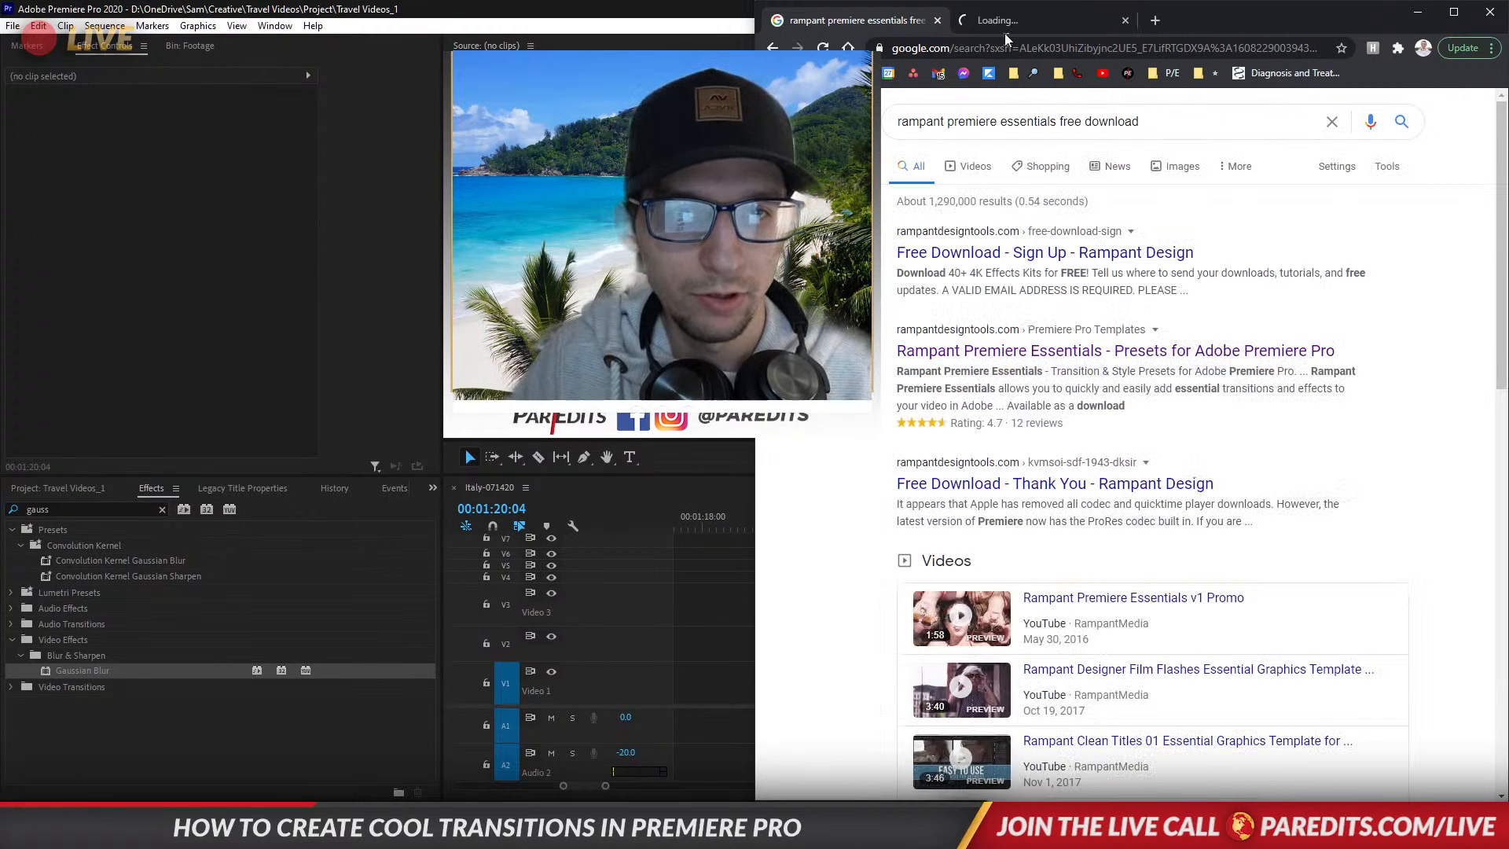
click(1012, 24)
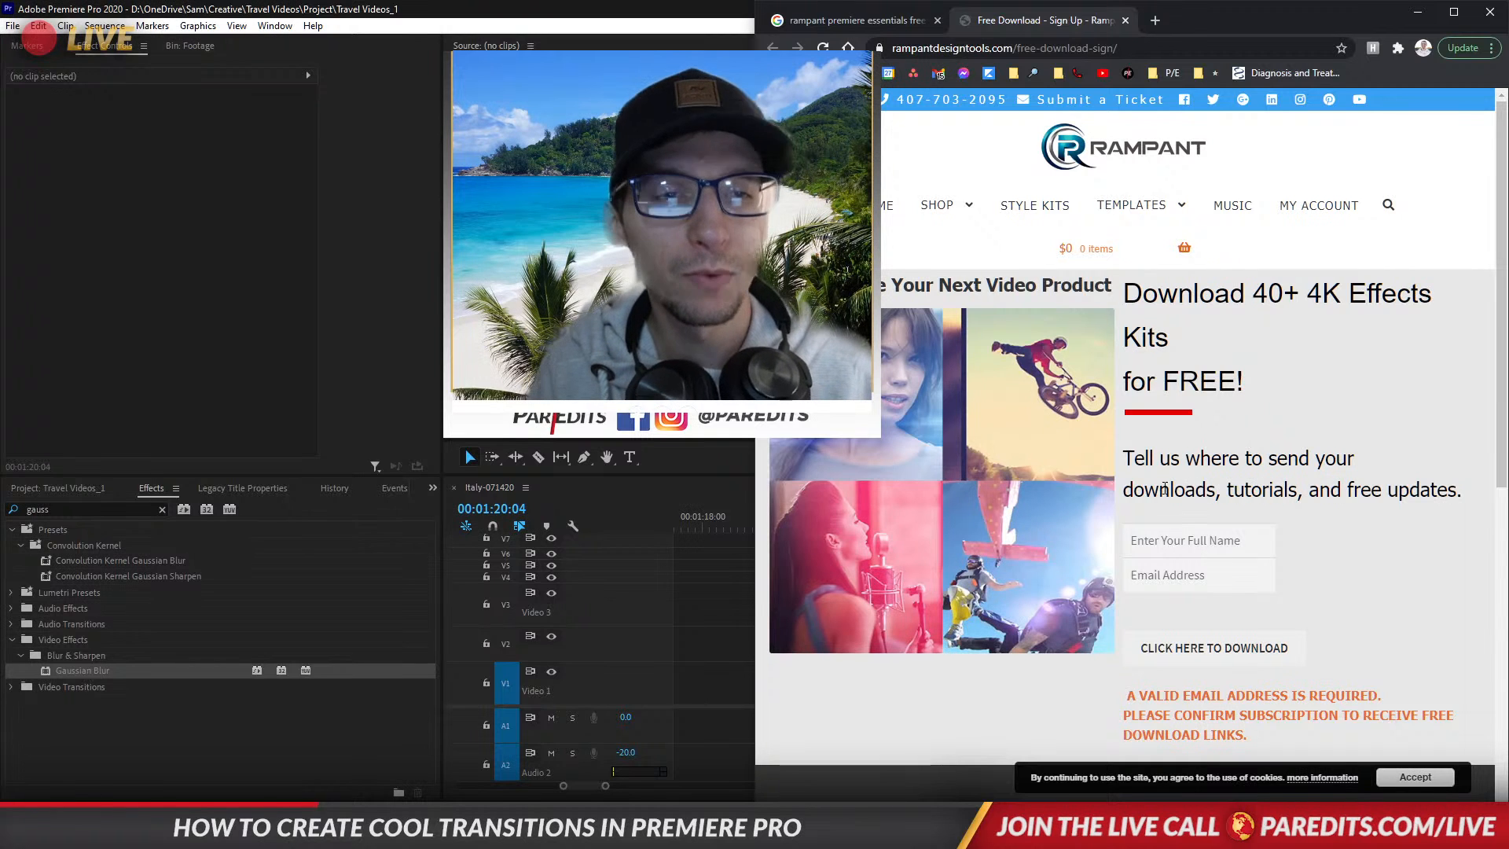
Look through the free effects kits sign-up page, close both browser tabs, and return to Premiere Pro.
scroll(1165, 511, down, 4)
scroll(1044, 557, up, 4)
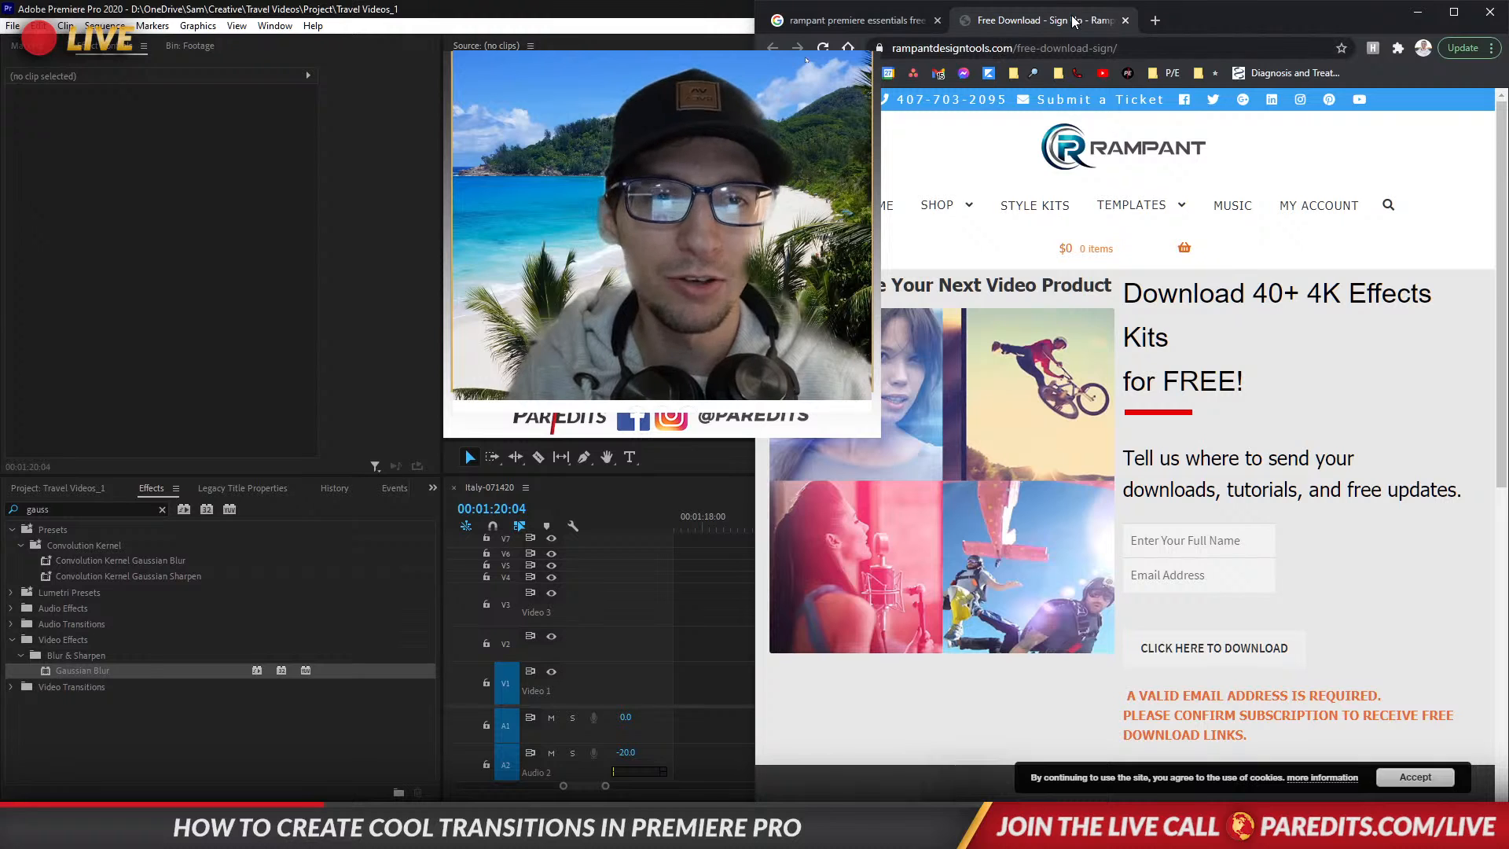
click(1125, 21)
click(938, 21)
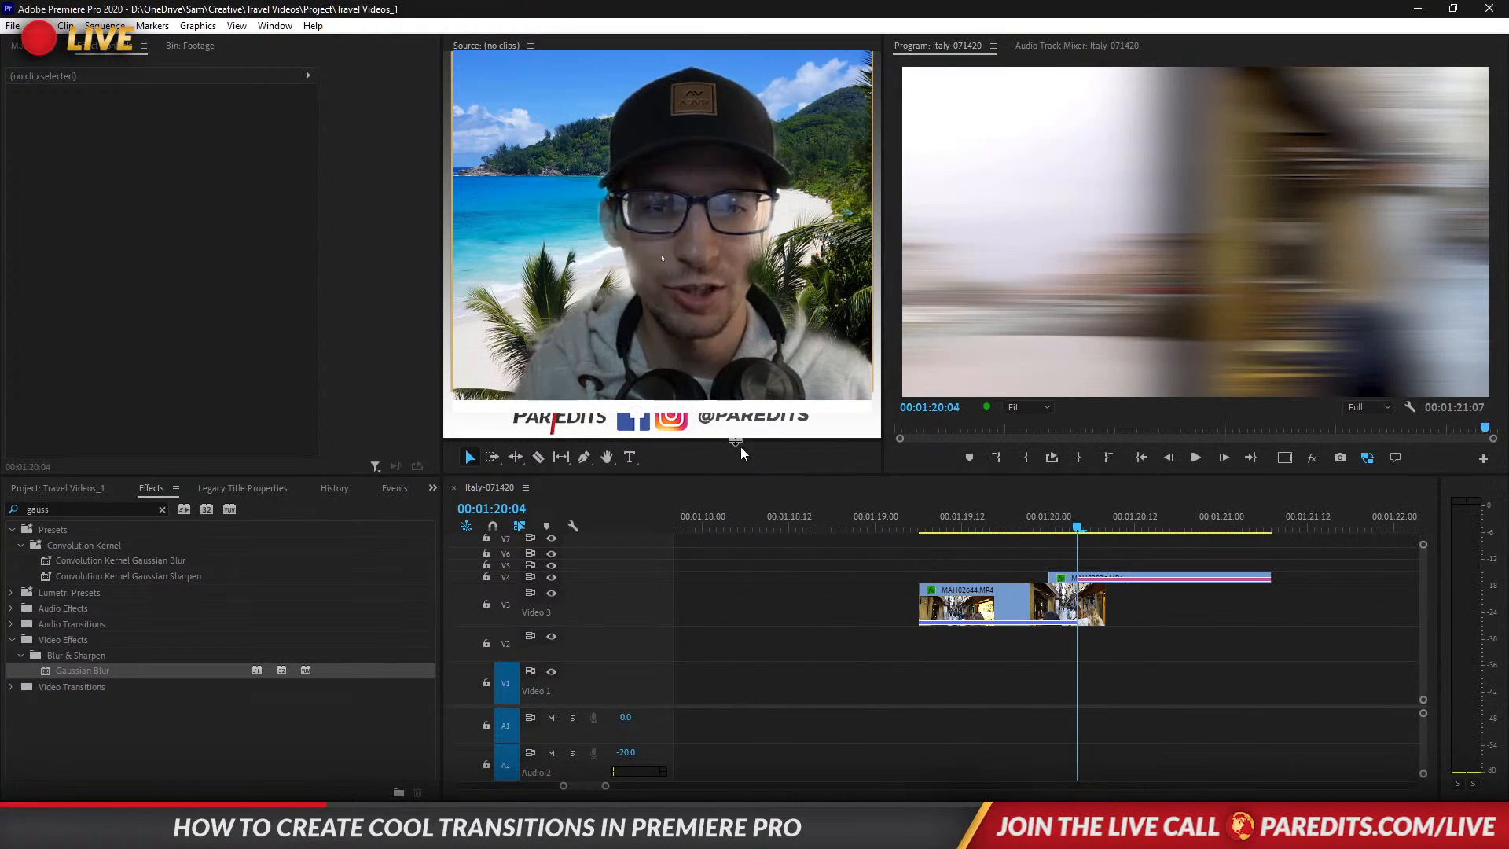
Find the Rampant 4K flash transition clip in the project and place it on track V5 above the incoming canal clip.
click(980, 323)
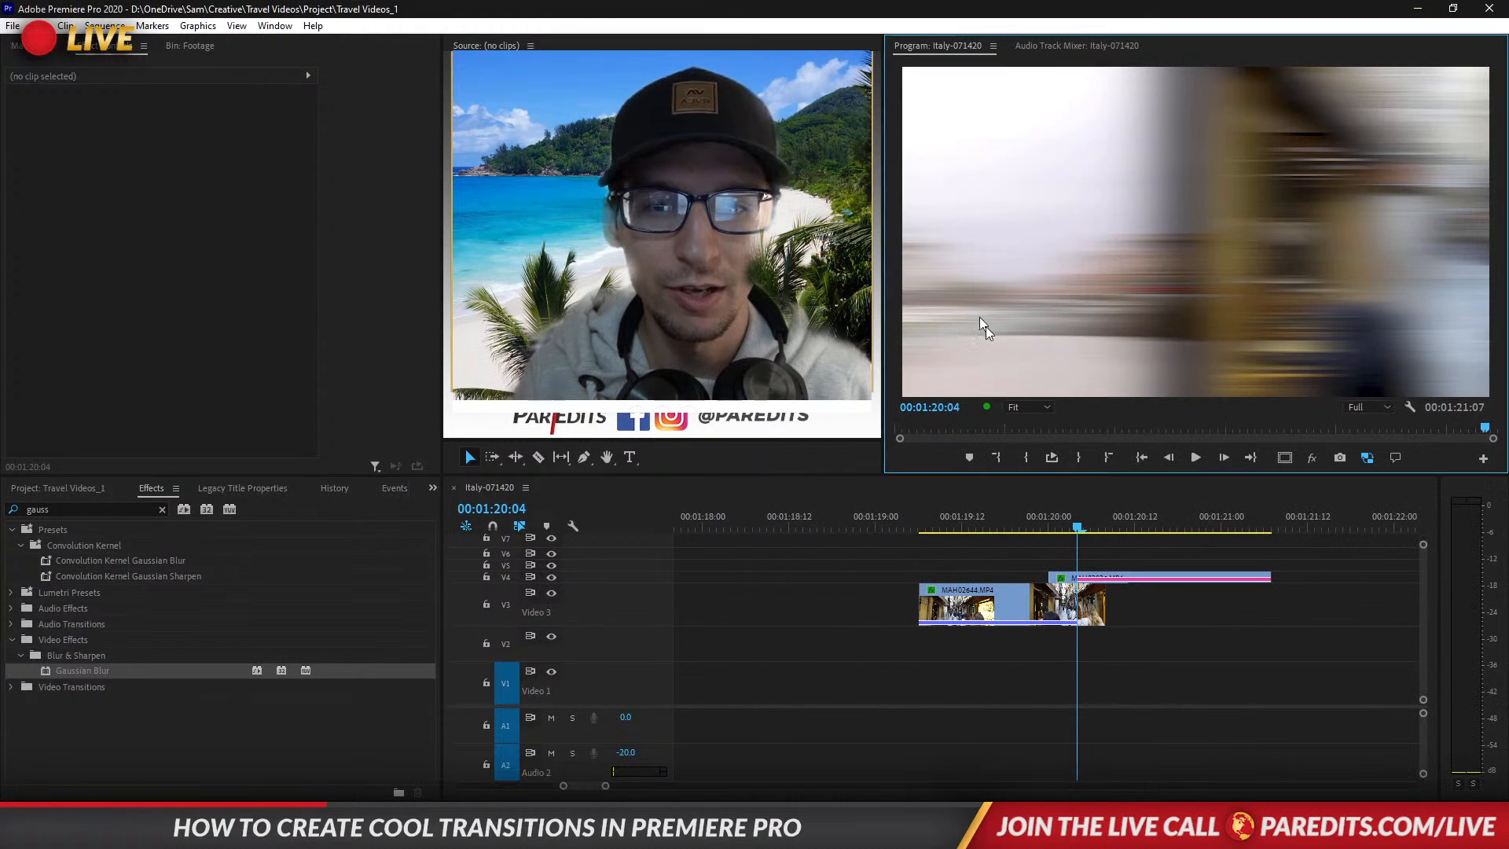
click(58, 488)
scroll(203, 695, down, 8)
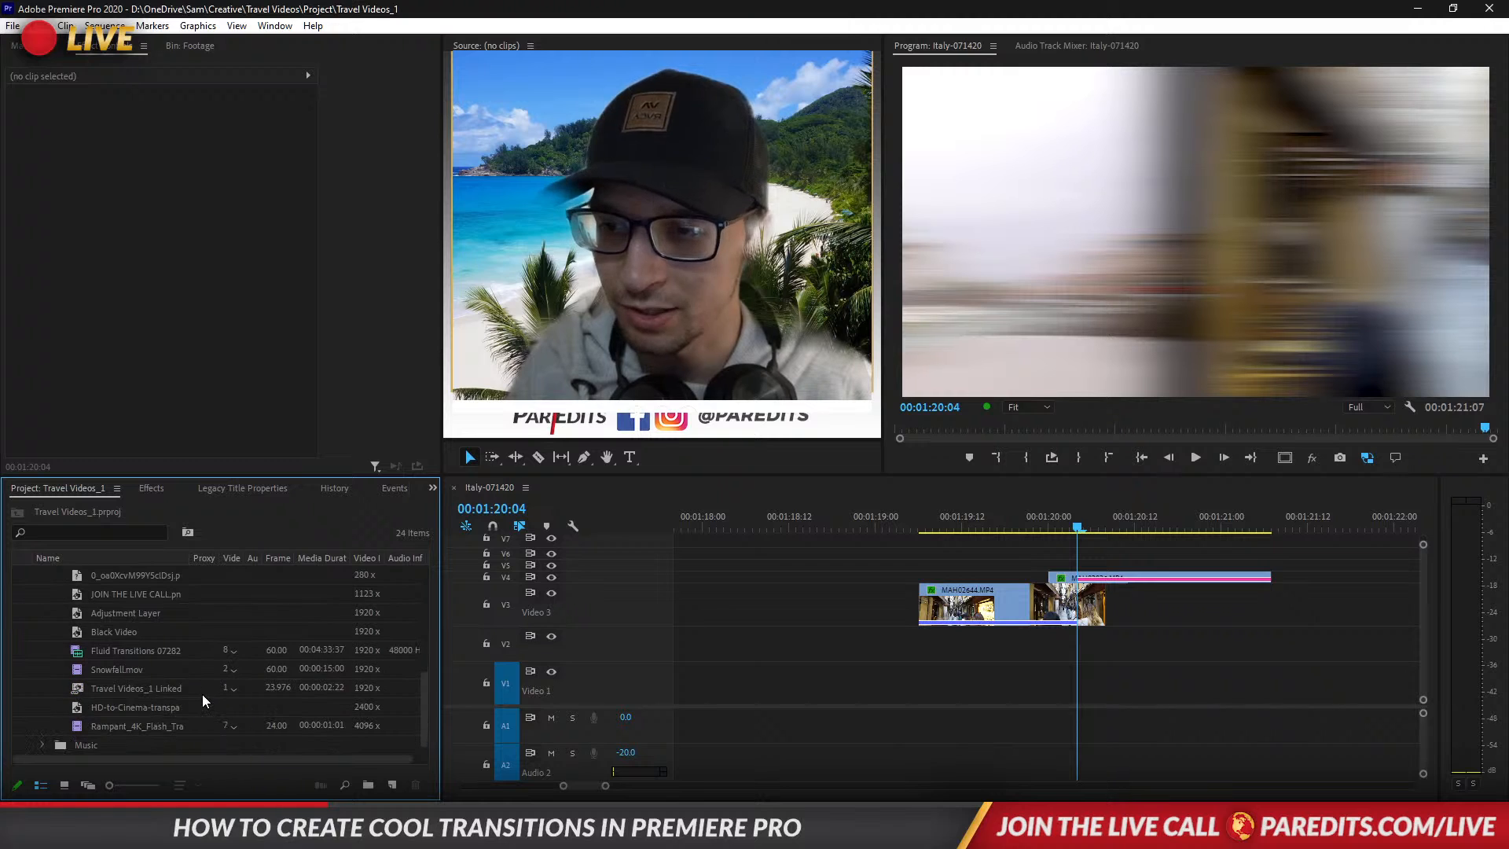
scroll(164, 706, up, 2)
scroll(137, 681, down, 2)
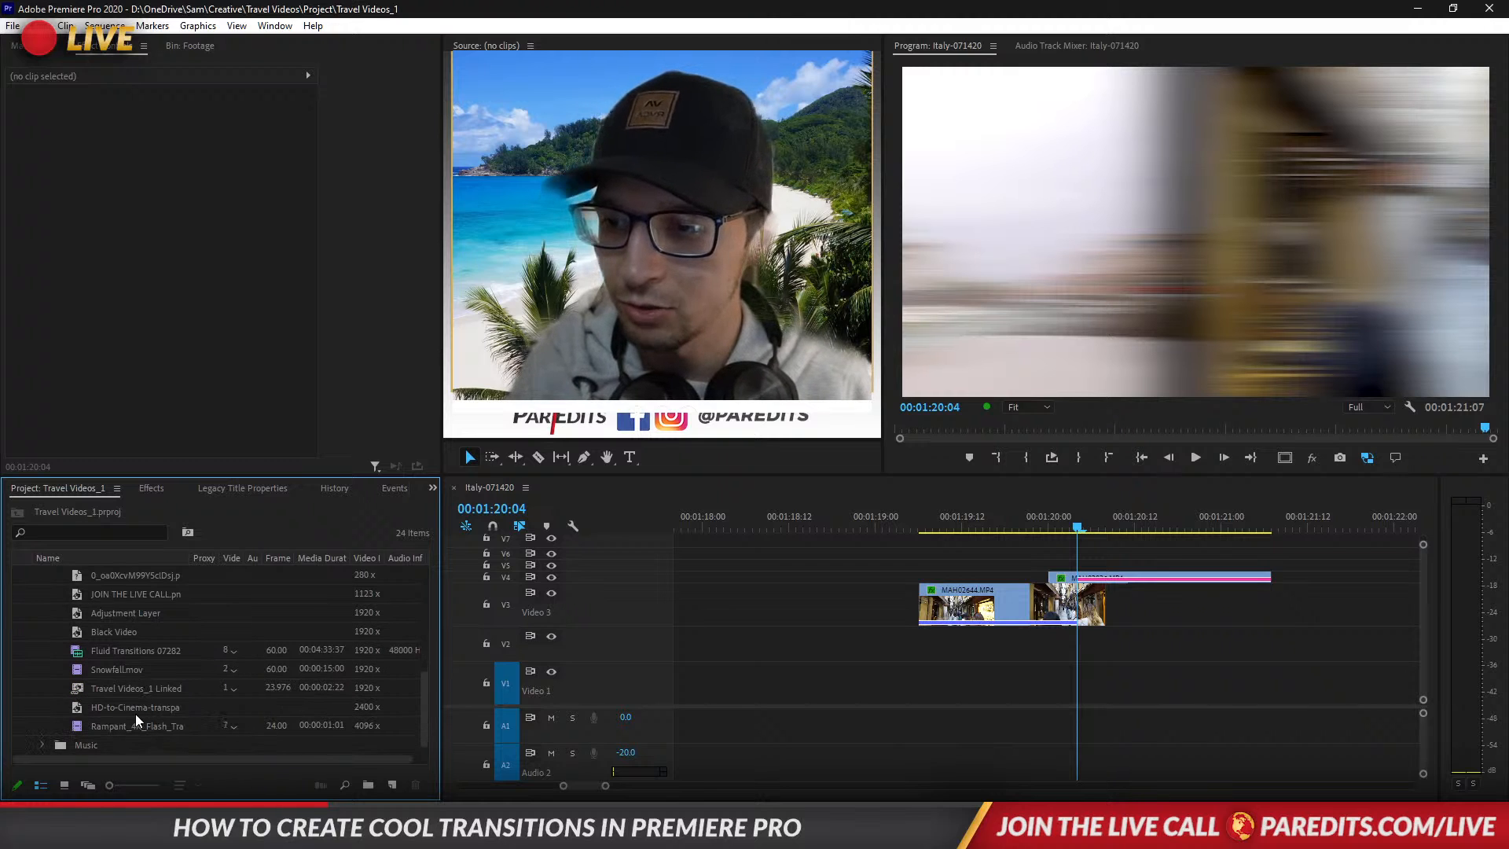
double_click(77, 729)
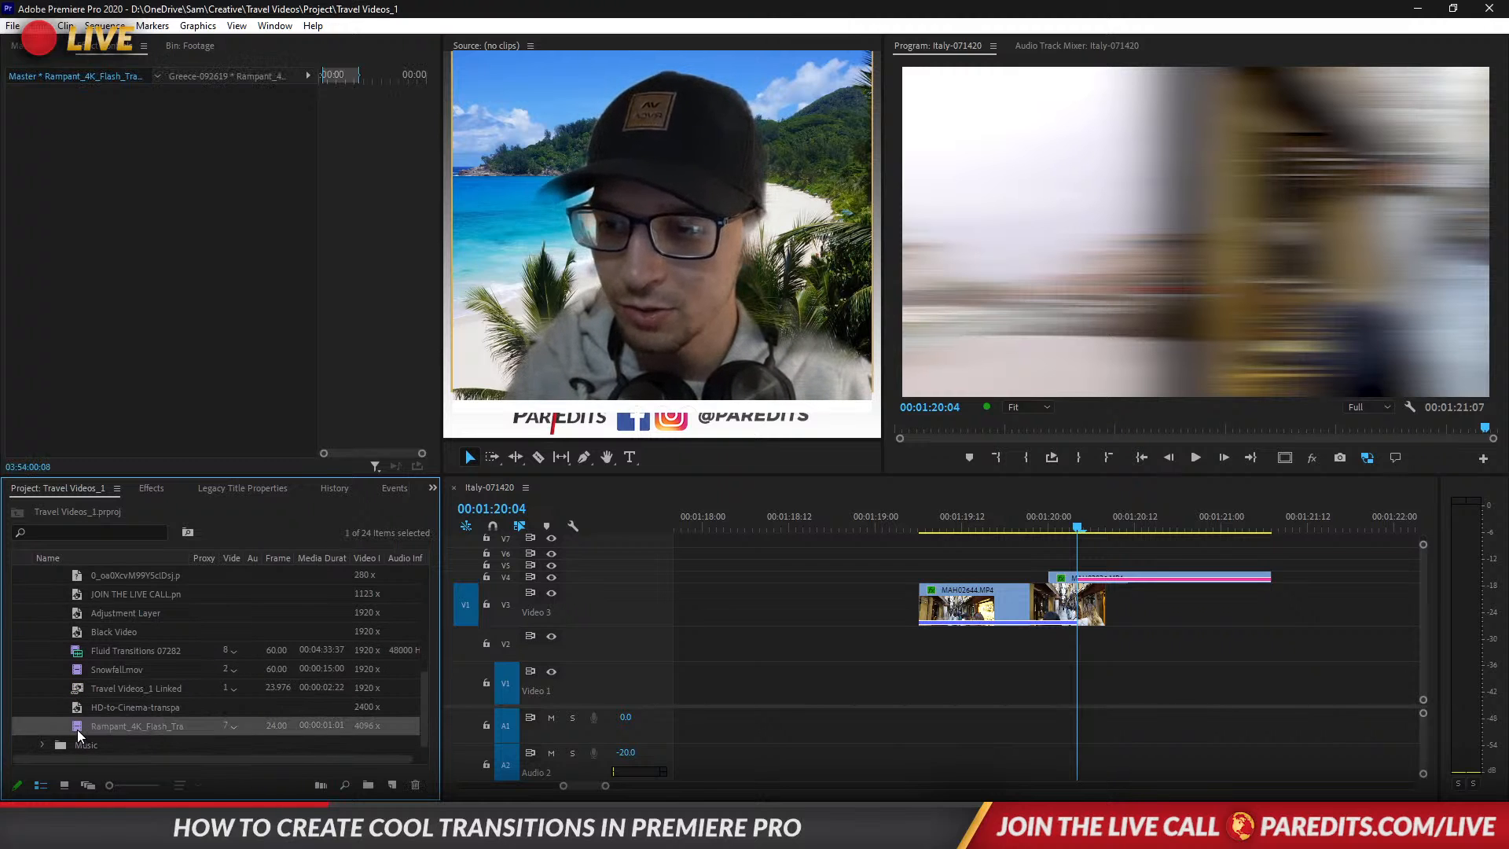
drag(874, 666, 1053, 573)
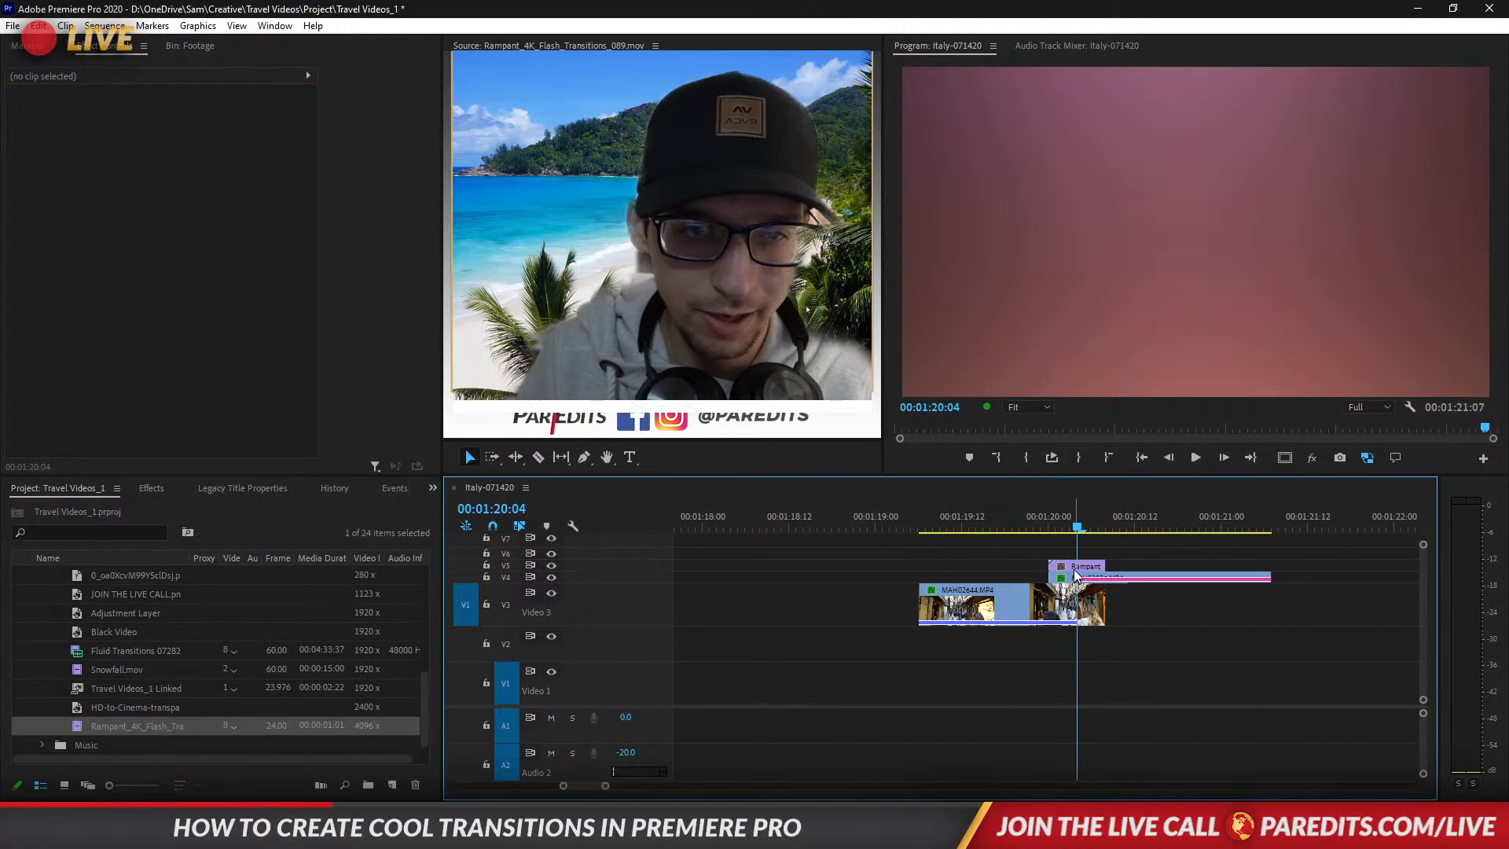
click(1078, 570)
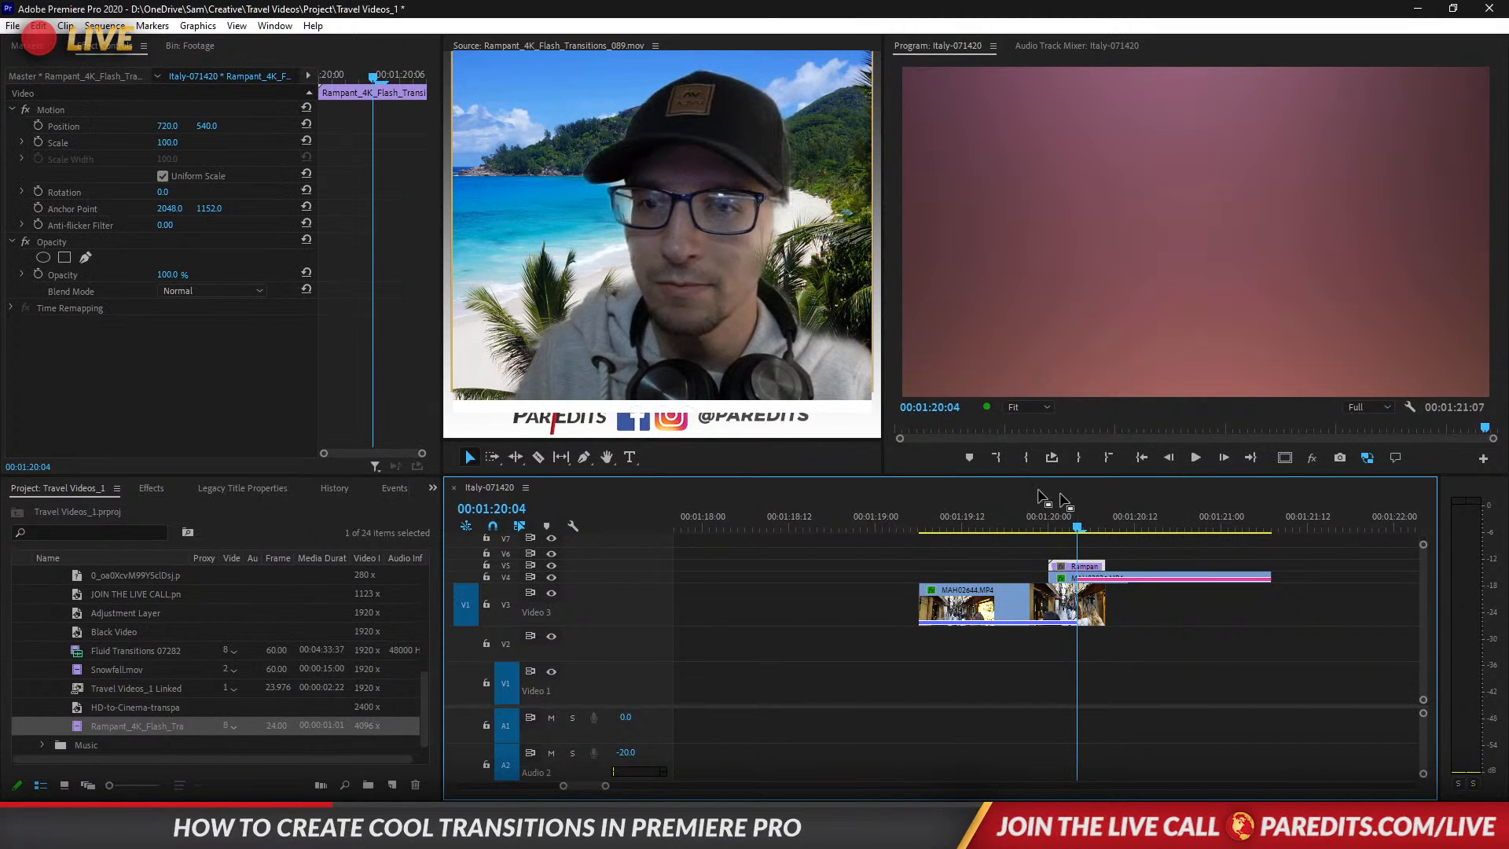
Extend the flash transition clip to its full length and move it earlier so it straddles the cut.
drag(1077, 525, 1228, 565)
key(space)
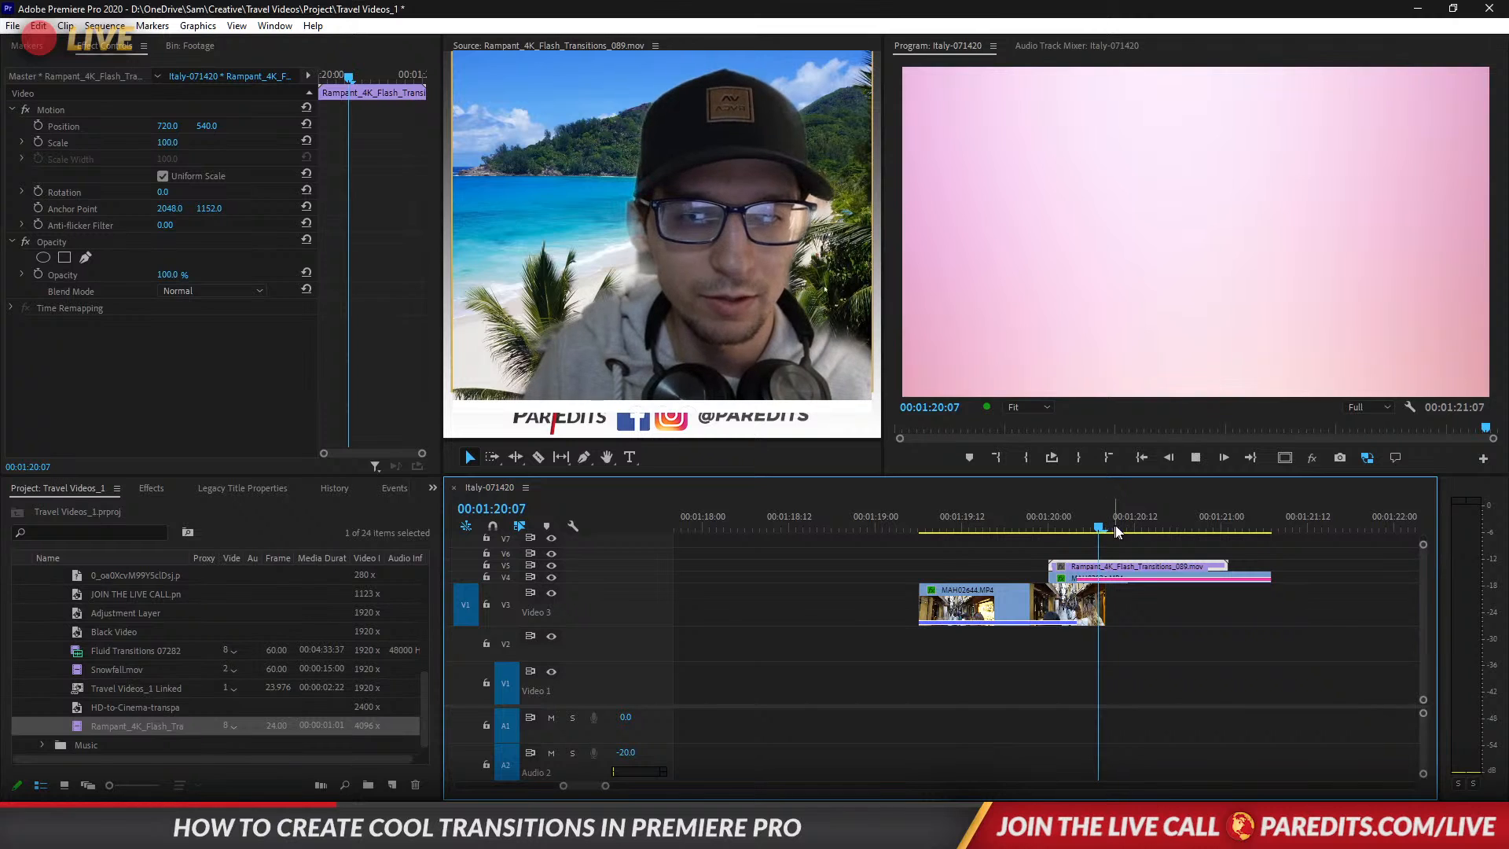
key(space)
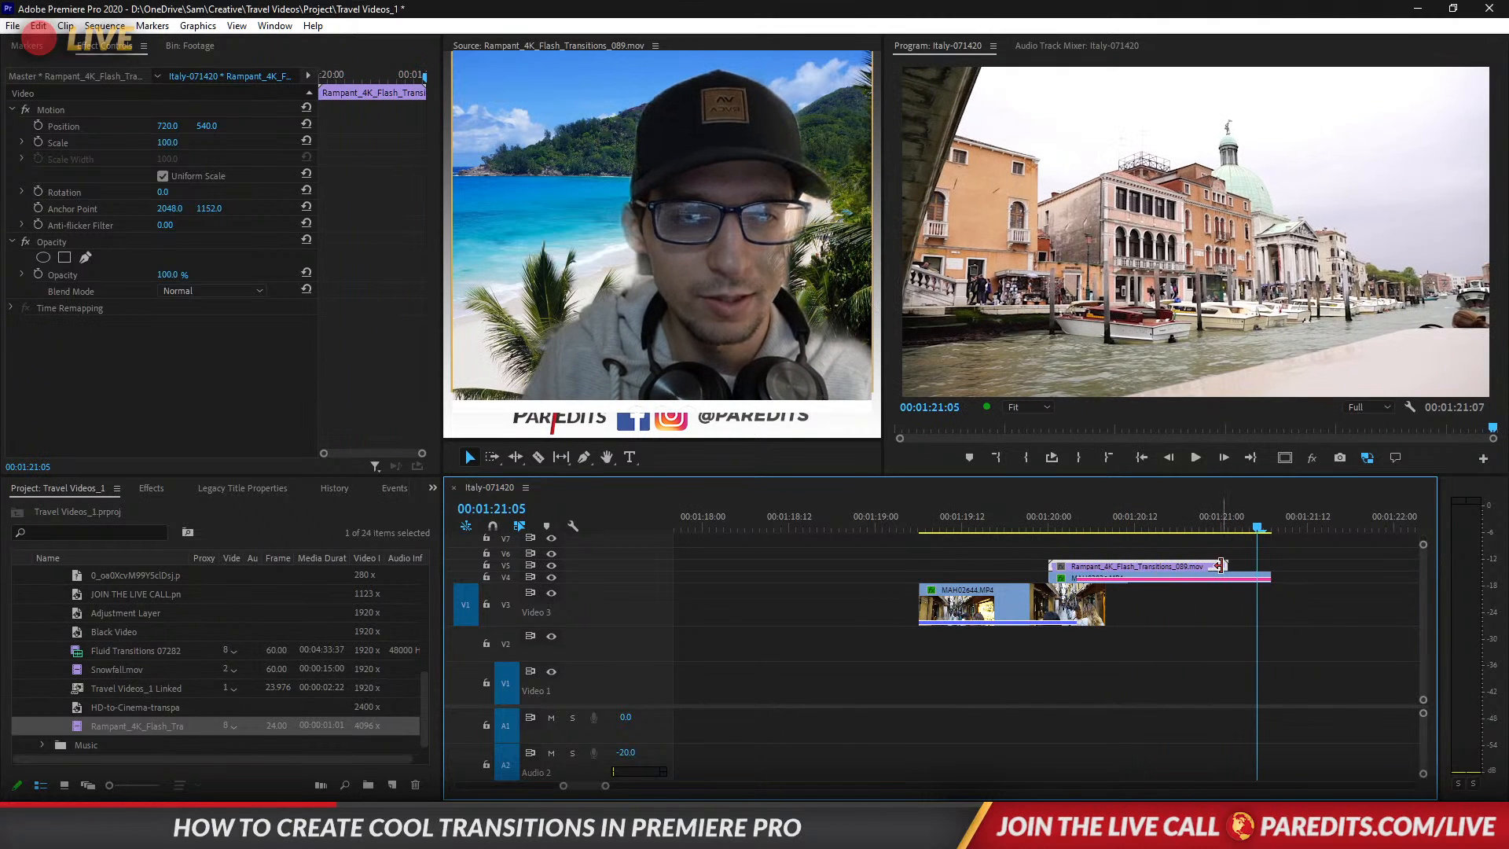
drag(1207, 572, 1116, 570)
Check the flash overlay around the cut and set its blend mode to Screen.
mouse_move(1066, 528)
mouse_down()
mouse_move(973, 529)
mouse_move(1149, 555)
mouse_move(1082, 552)
mouse_up()
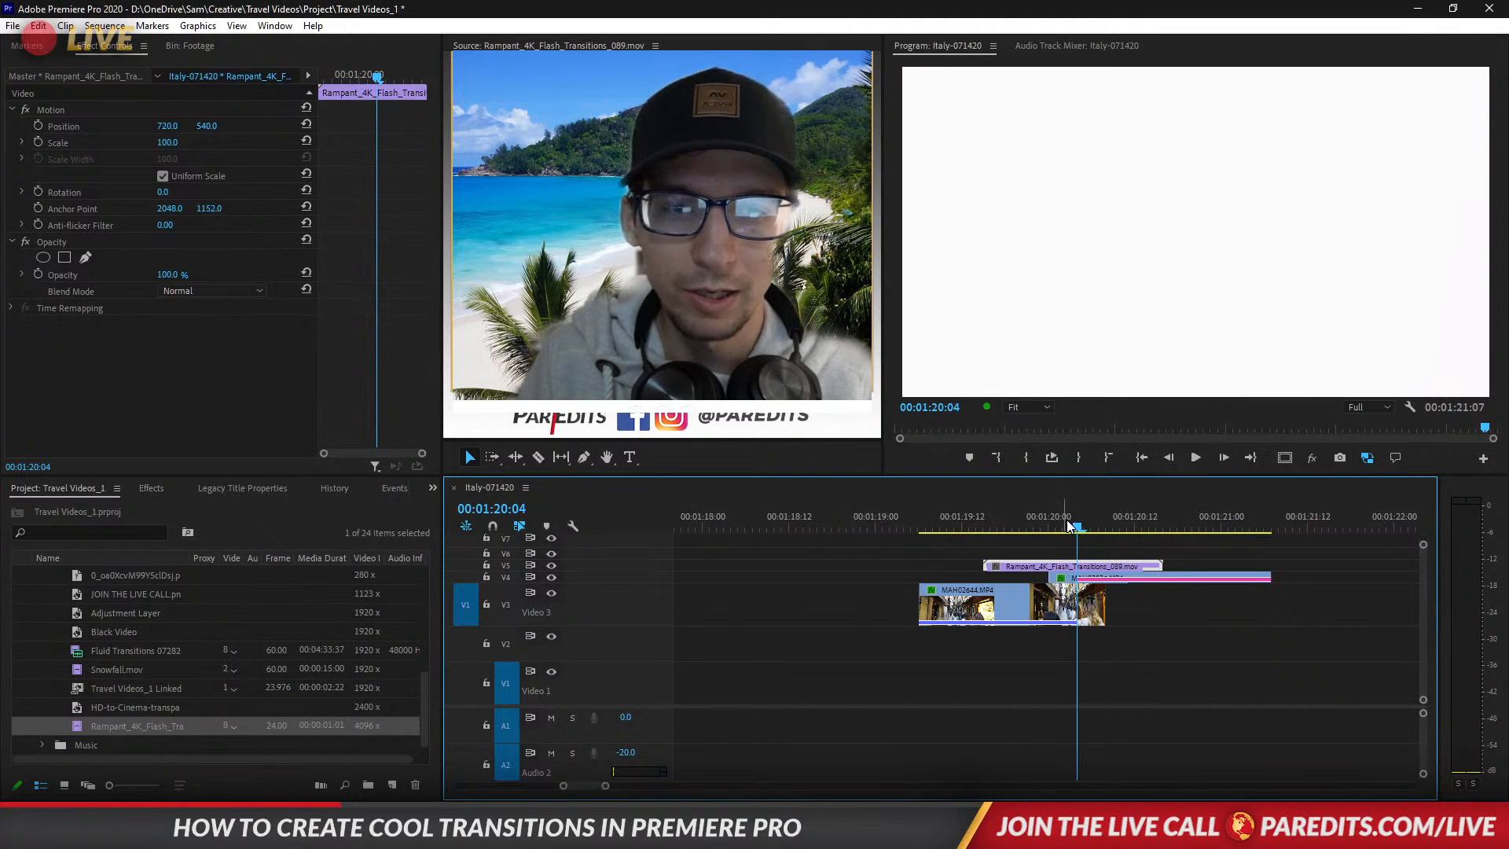
drag(1097, 522, 1121, 515)
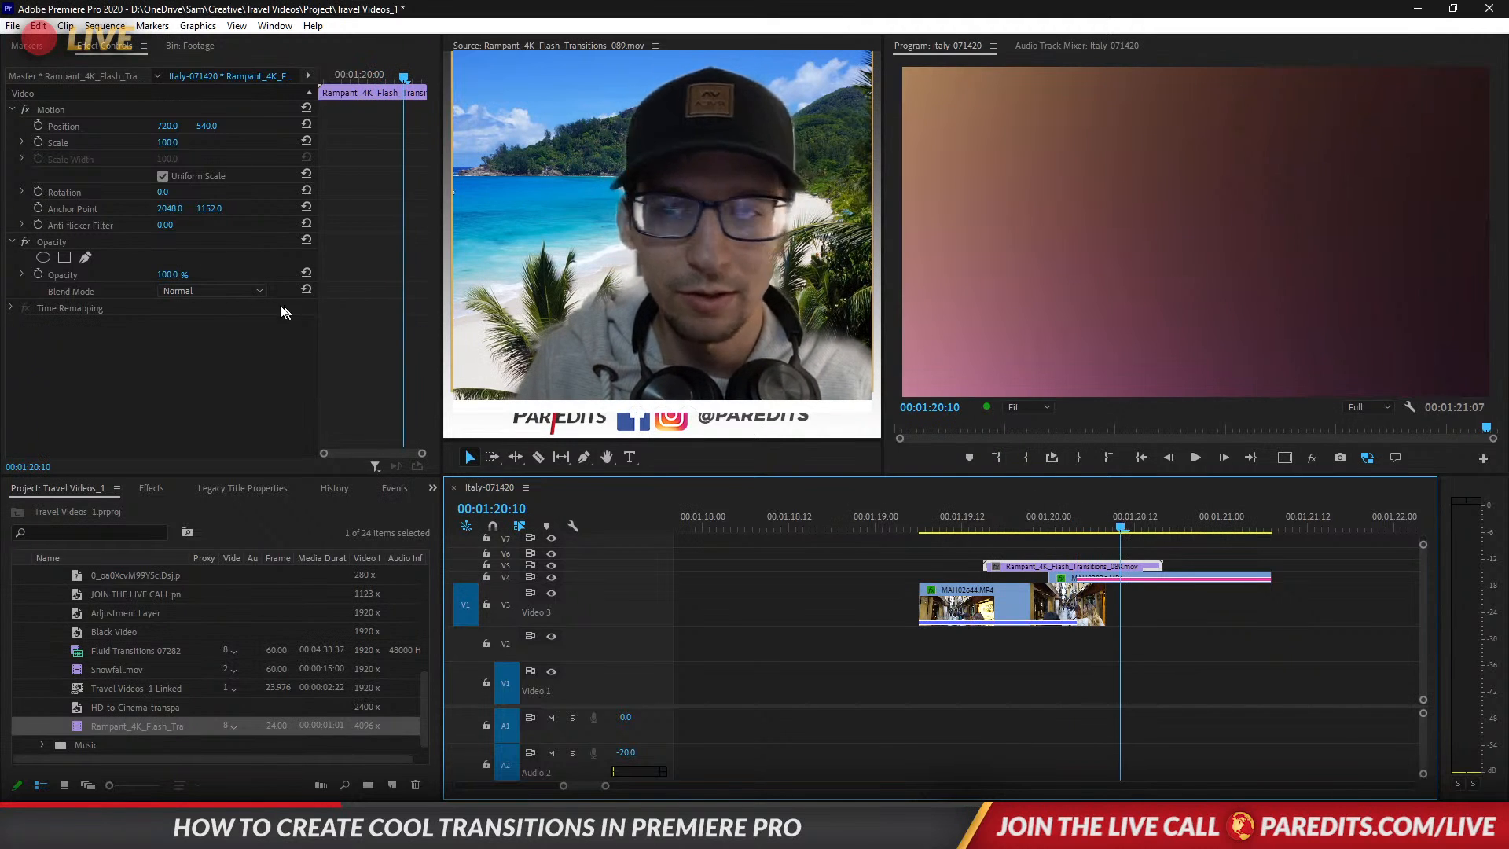
click(232, 292)
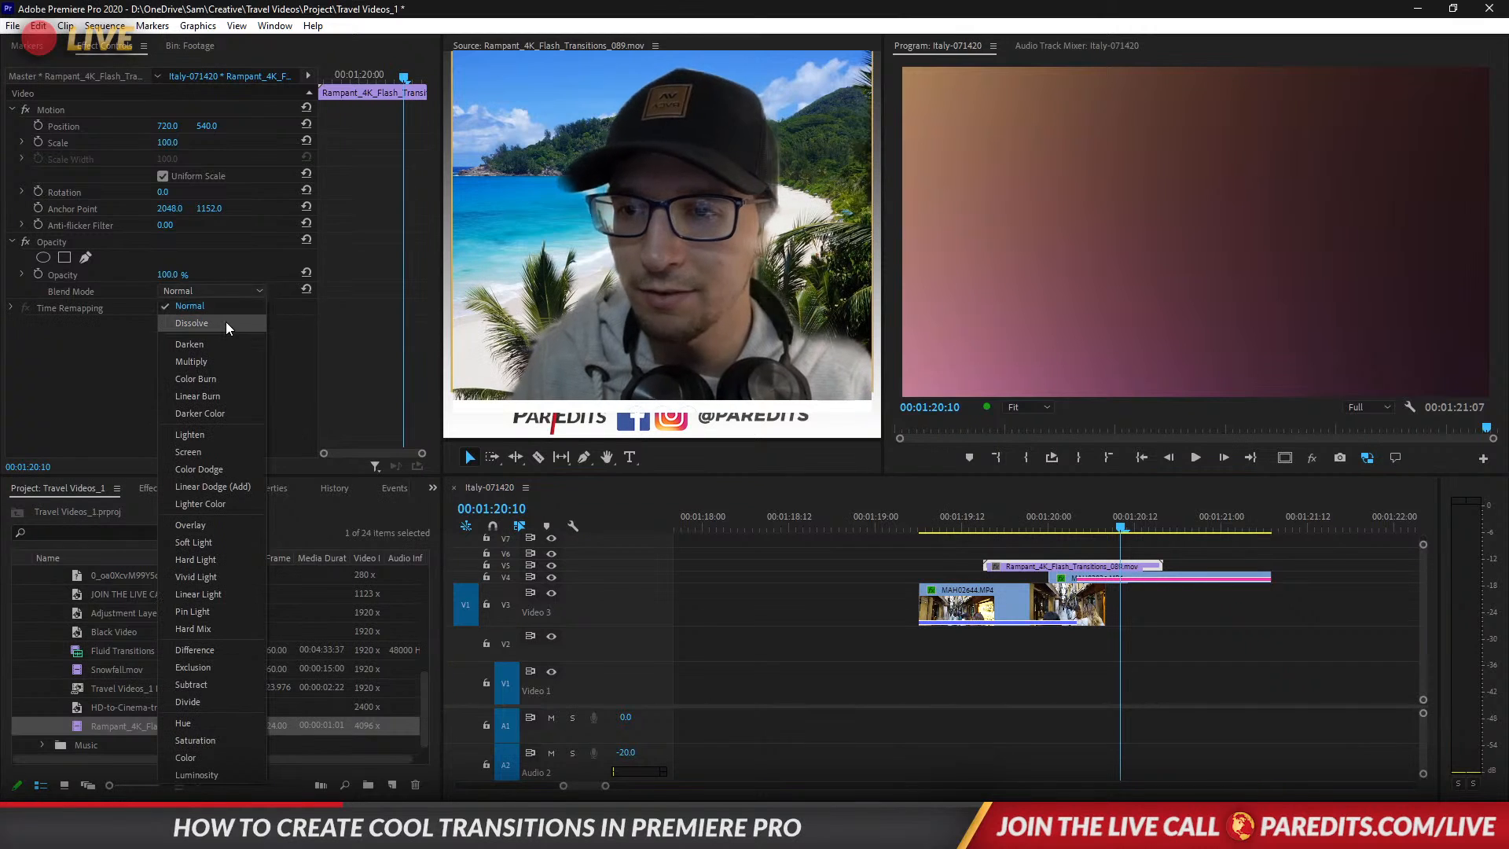
click(242, 457)
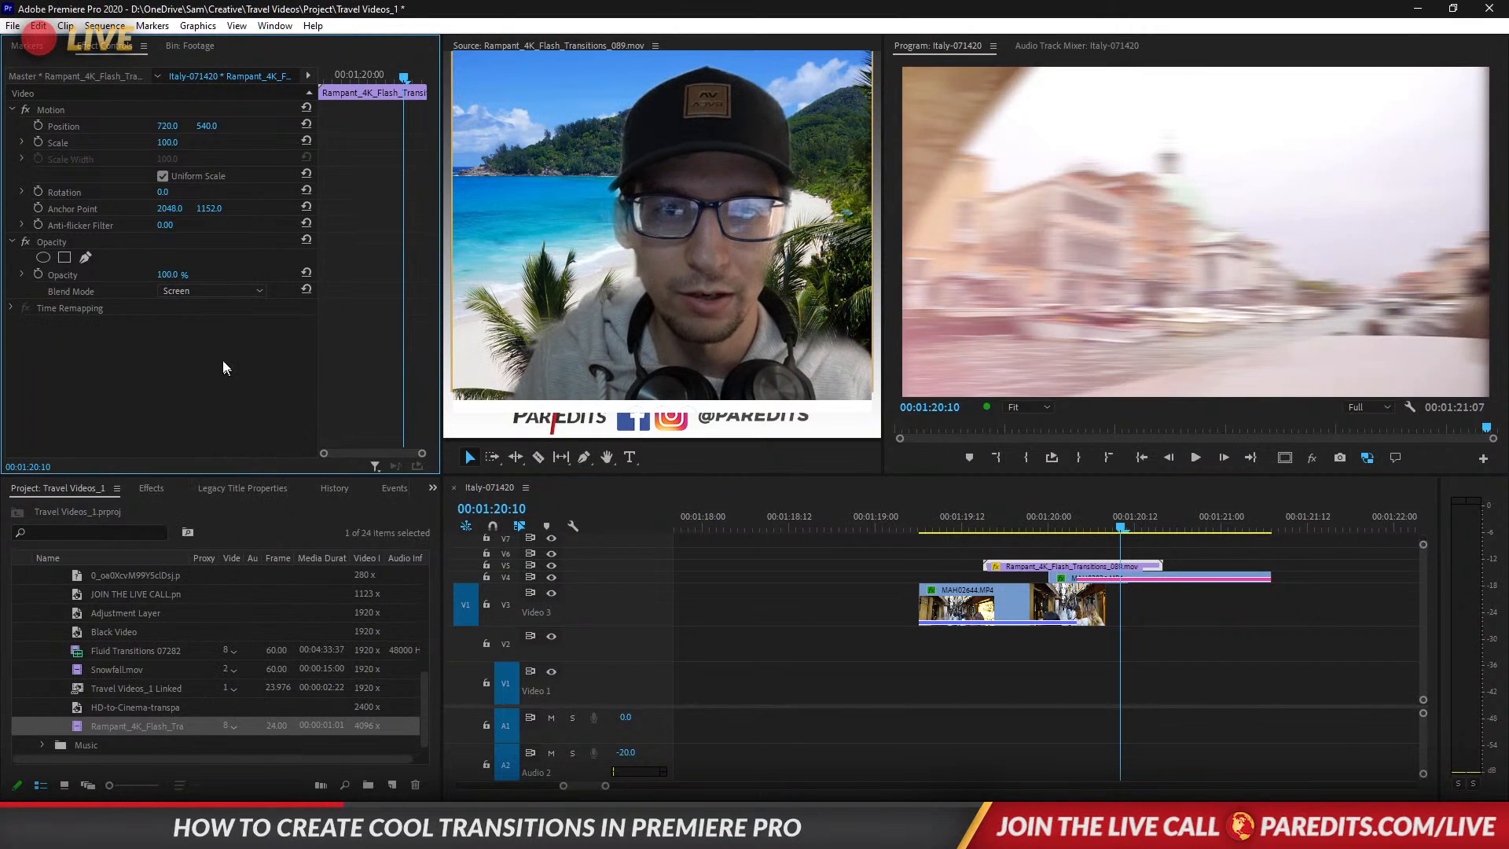
Apply Color Balance (HLS) to the flash transition clip and set its saturation to 100.
click(127, 509)
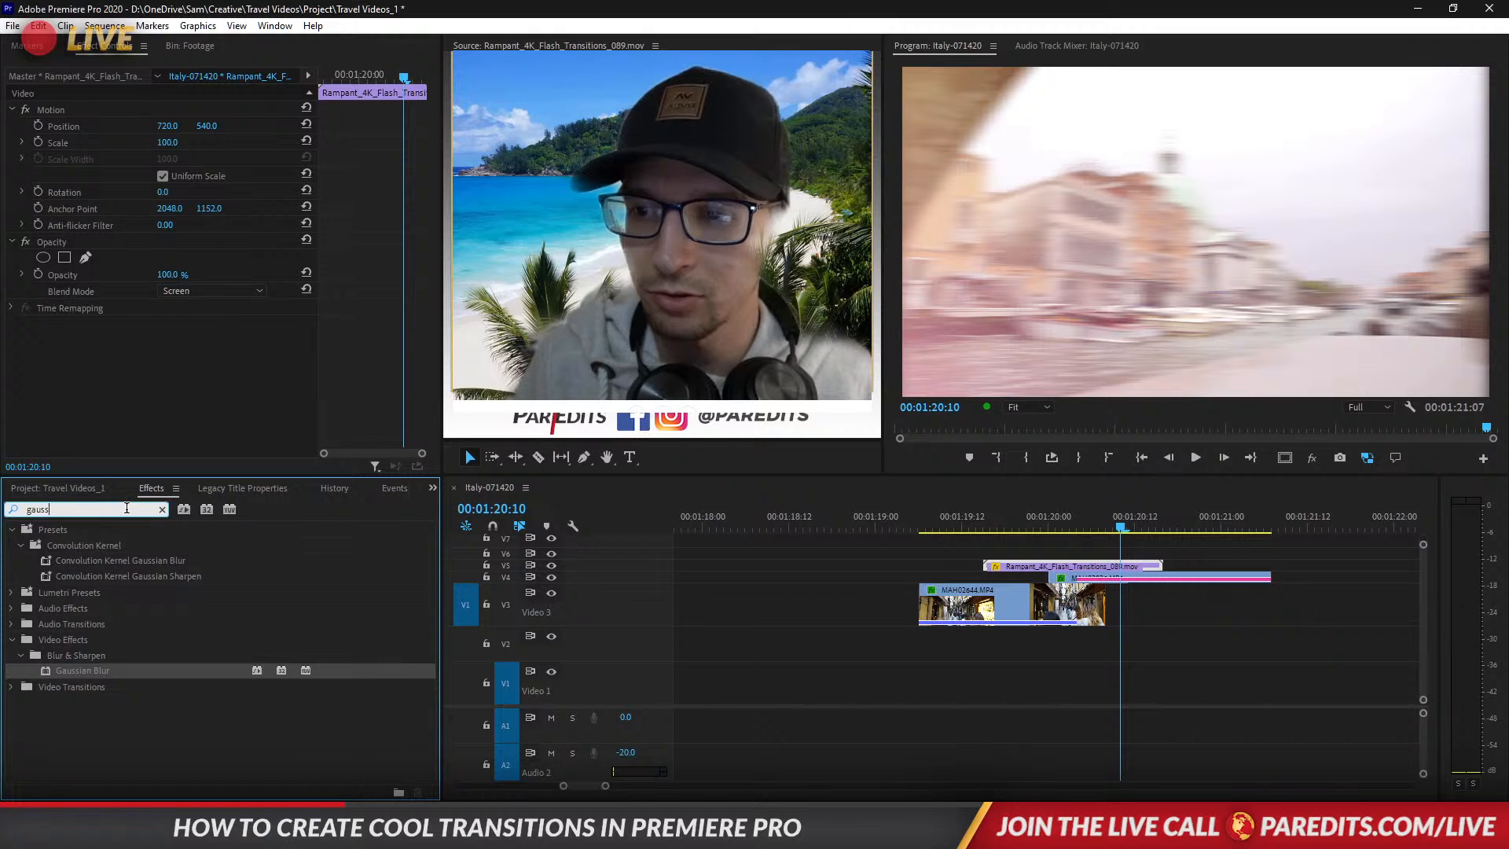
text(hls)
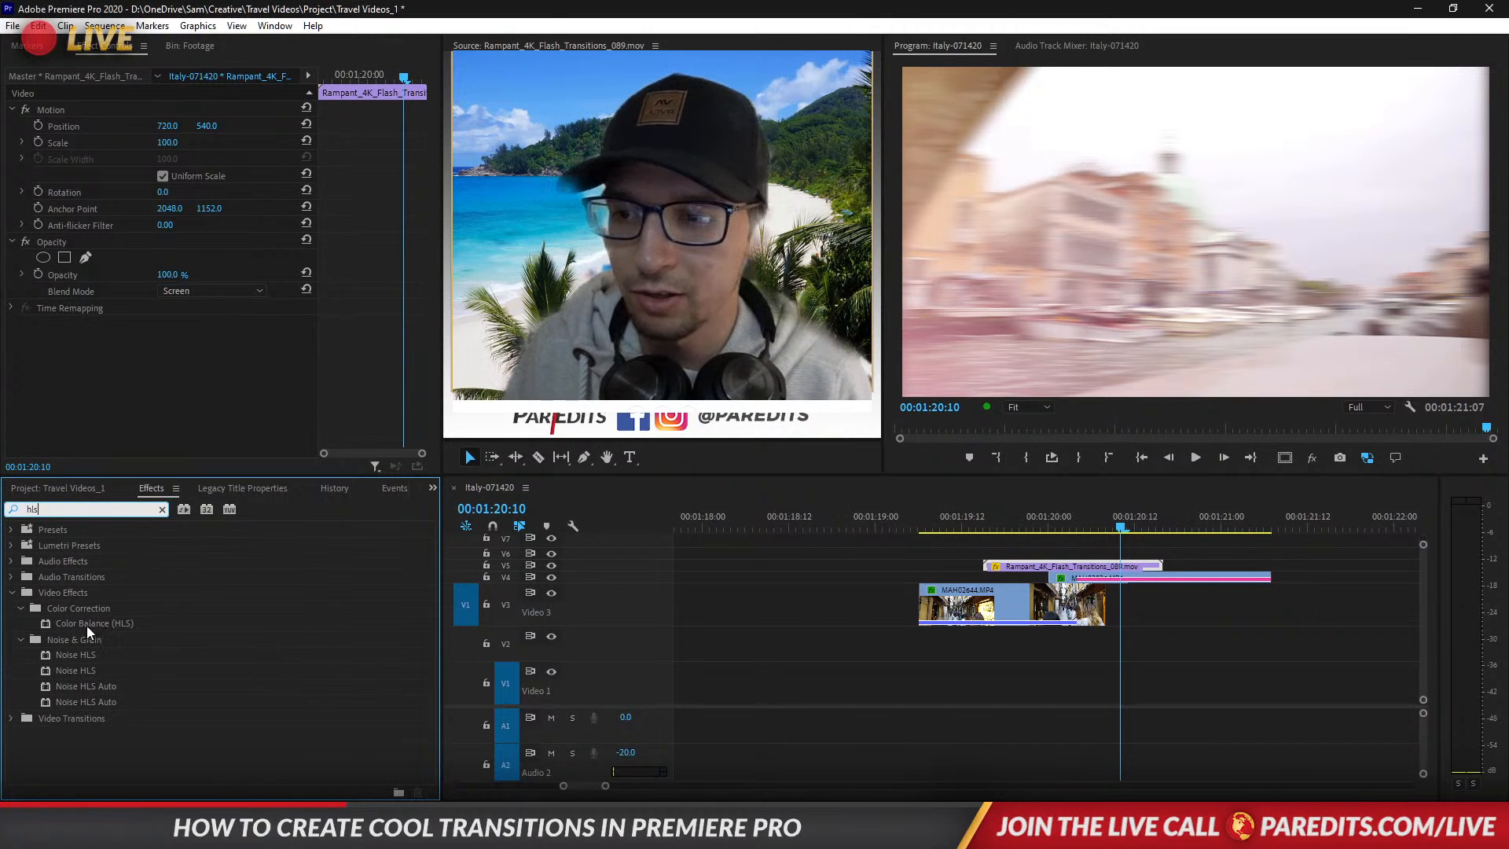
drag(86, 625, 244, 376)
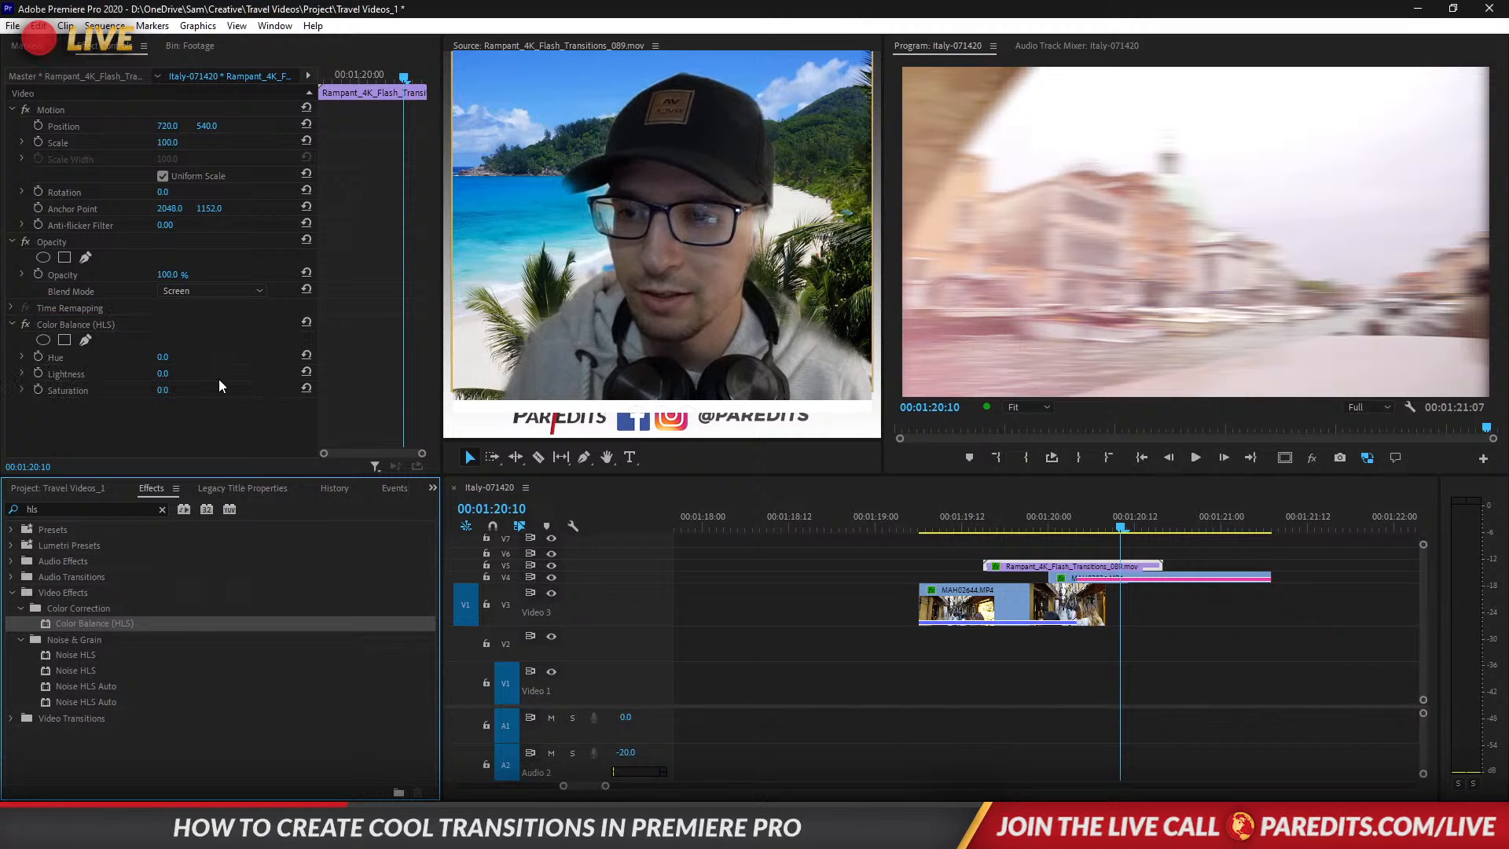
click(172, 389)
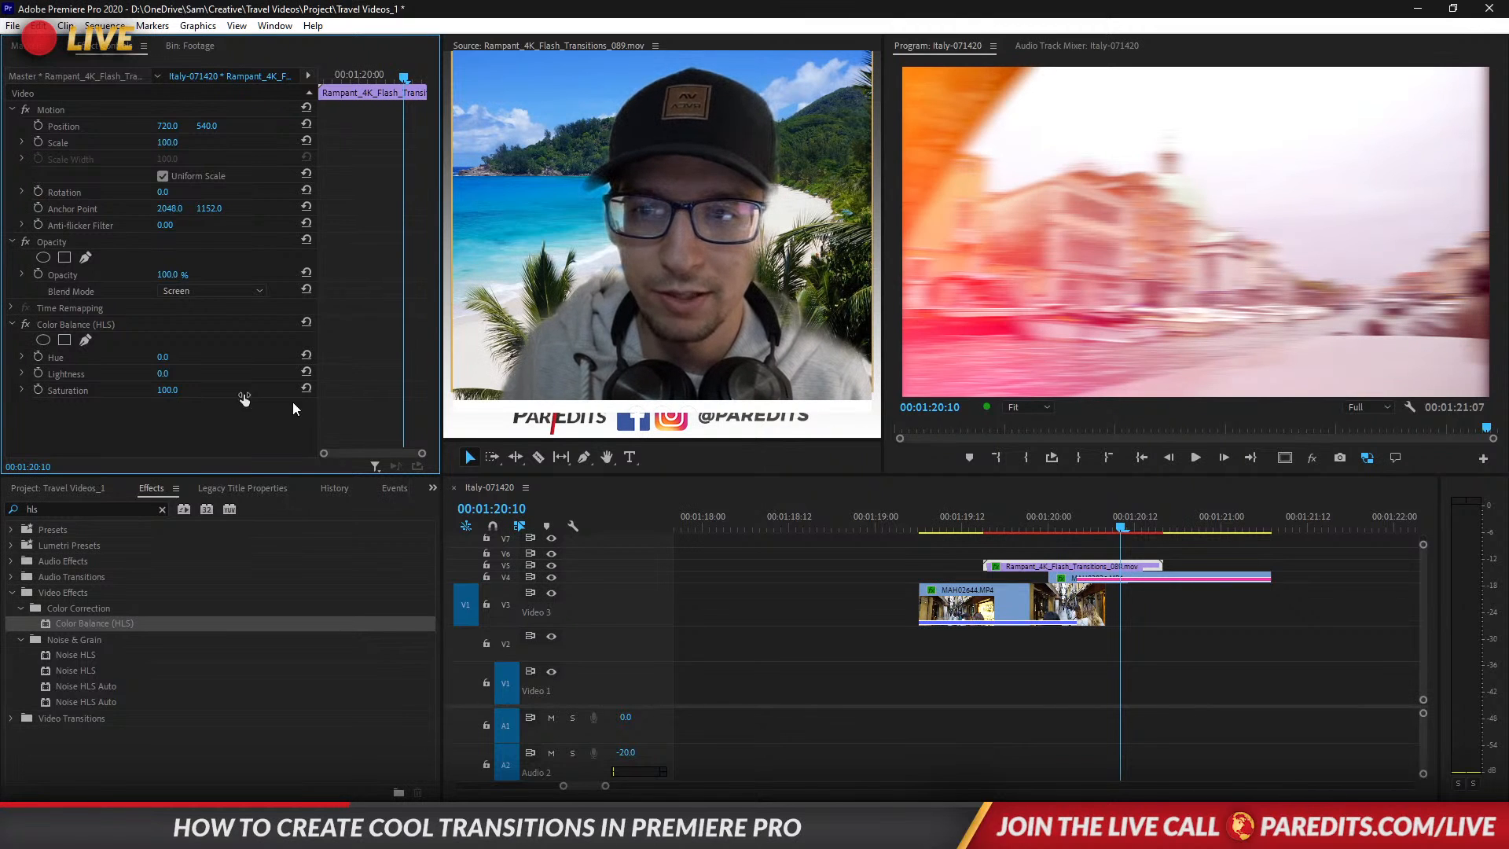
Set the flash transition clip's scale to 50.
drag(1119, 534, 1080, 573)
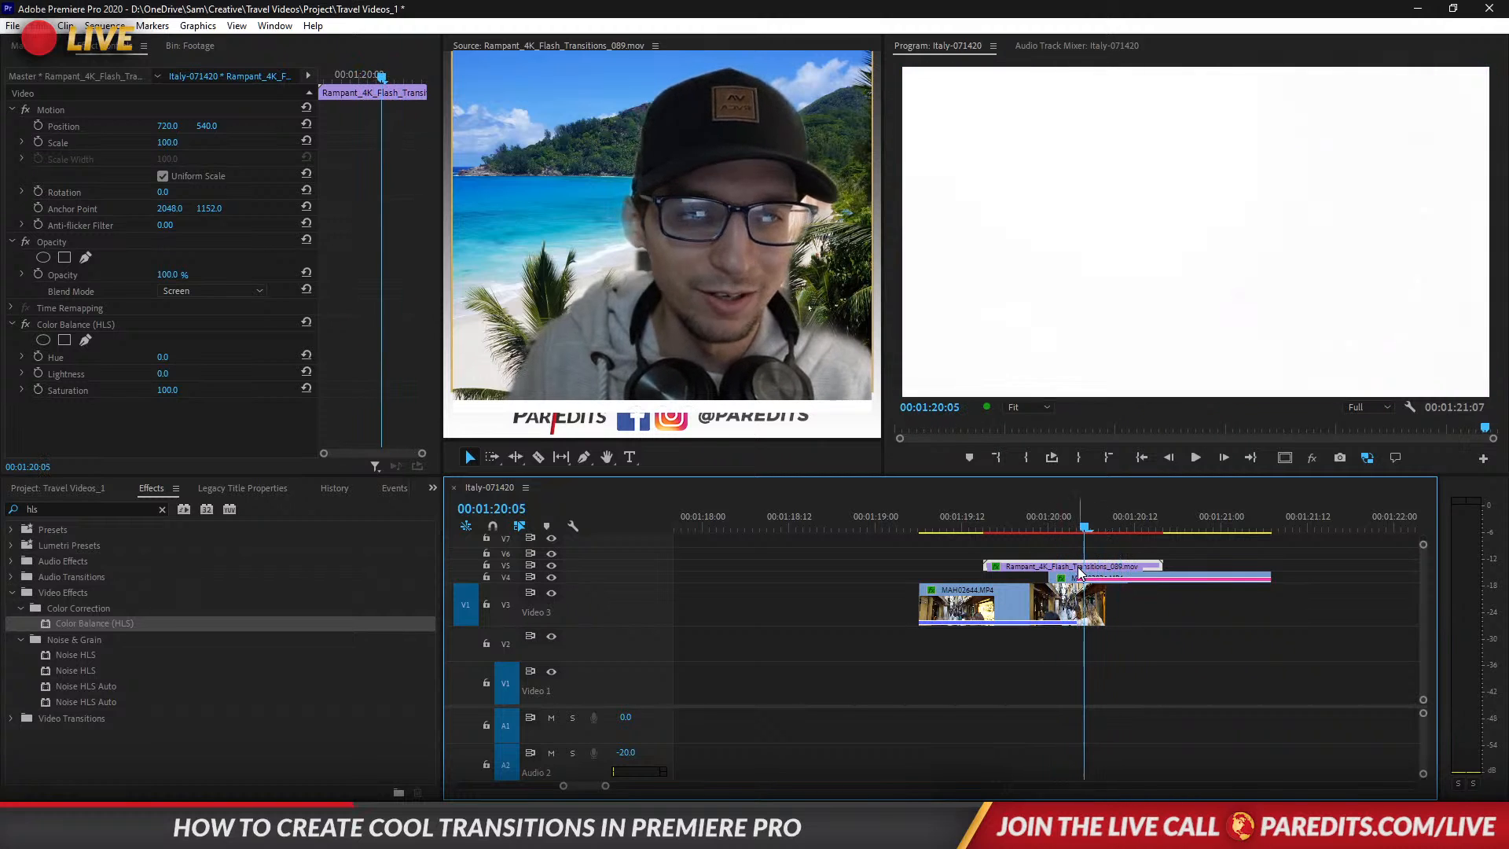
click(177, 144)
text(50)
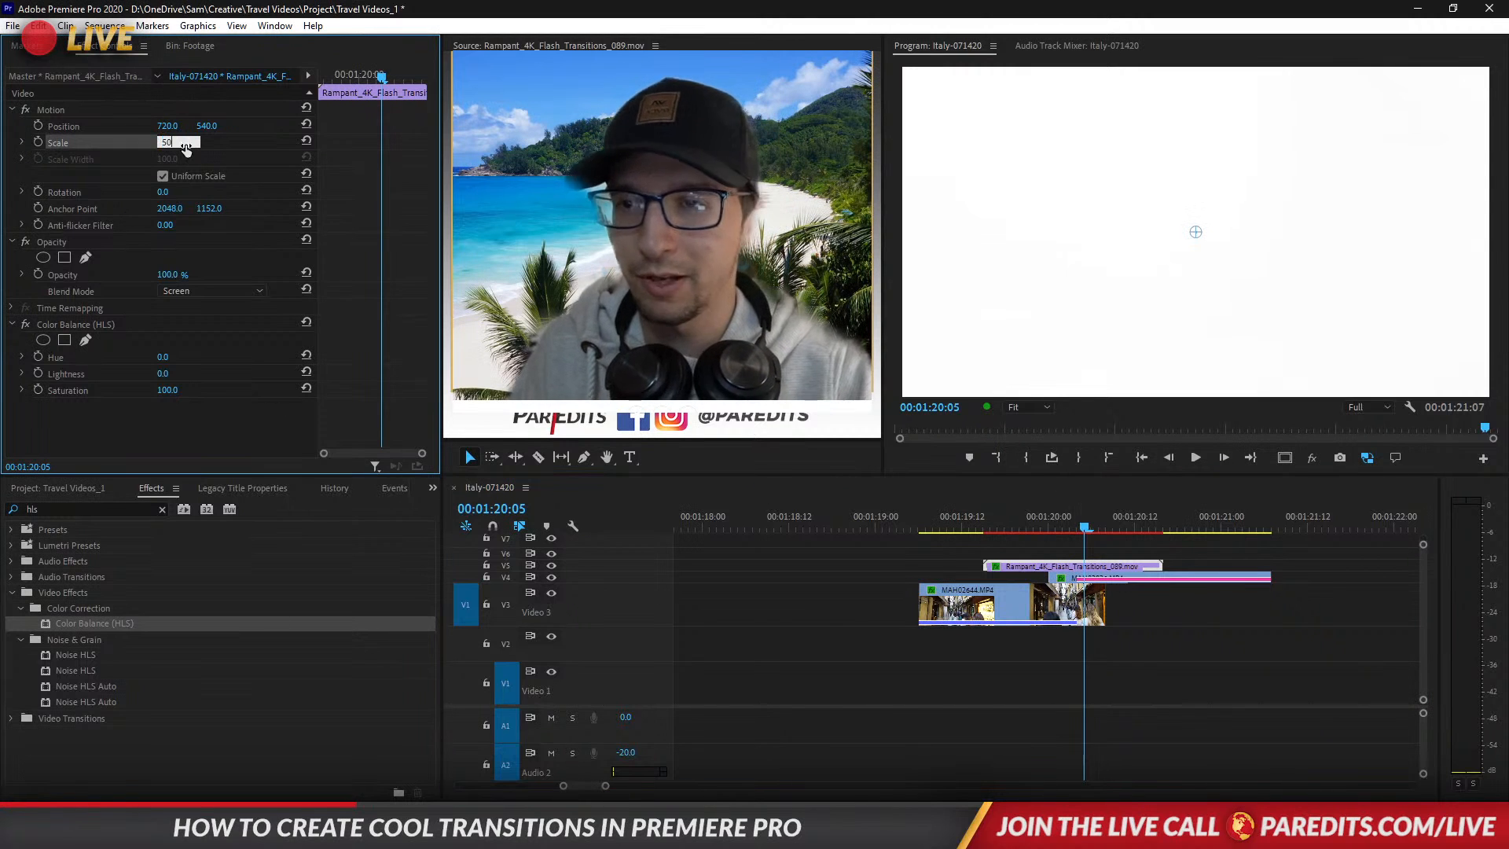
key(Return)
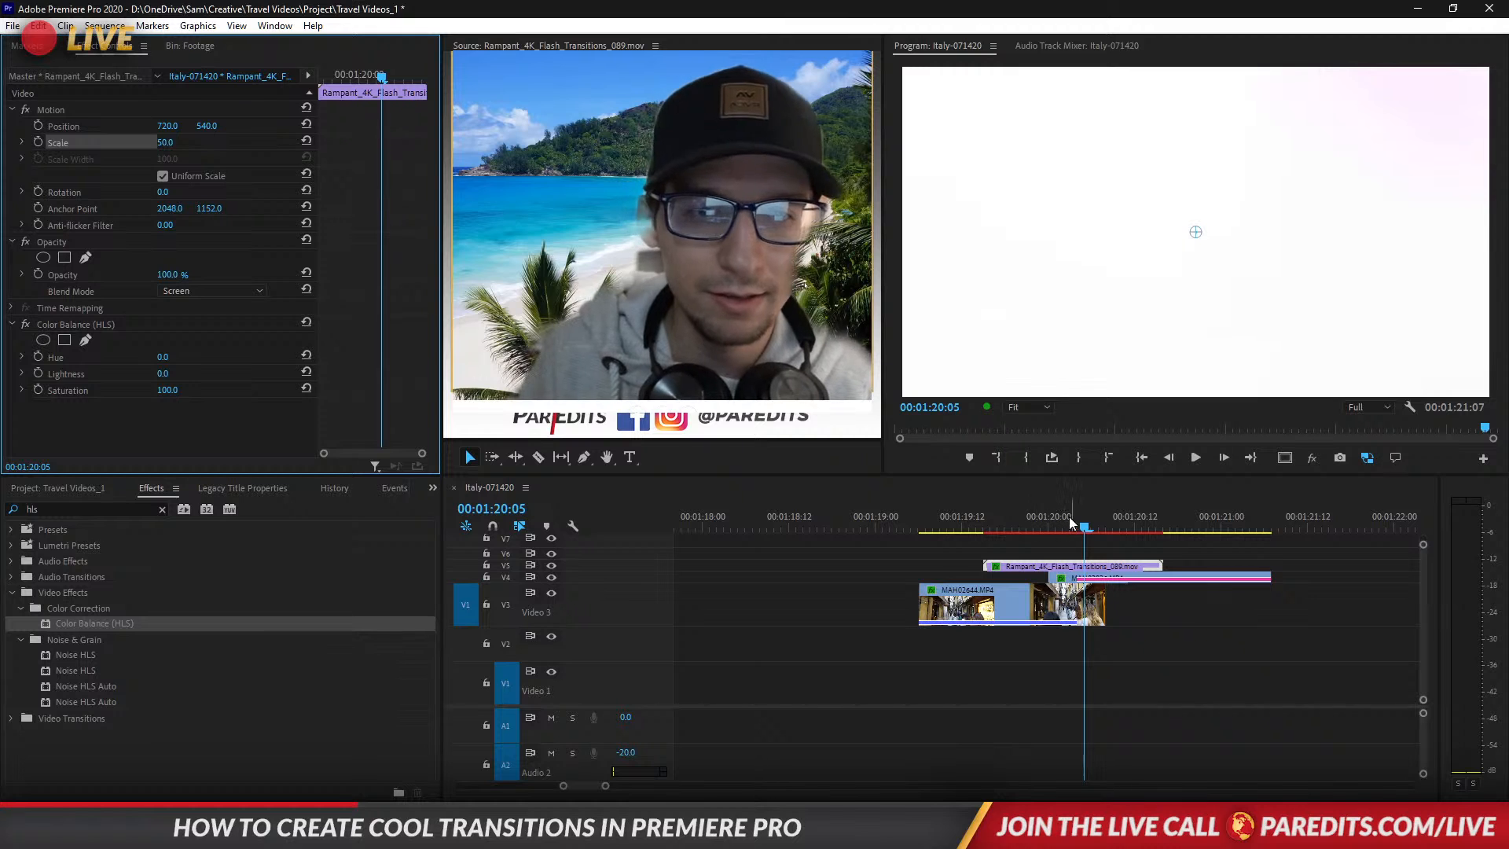
Play back the cut with the scaled, saturated flash overlay to review the transition.
drag(1085, 523, 944, 567)
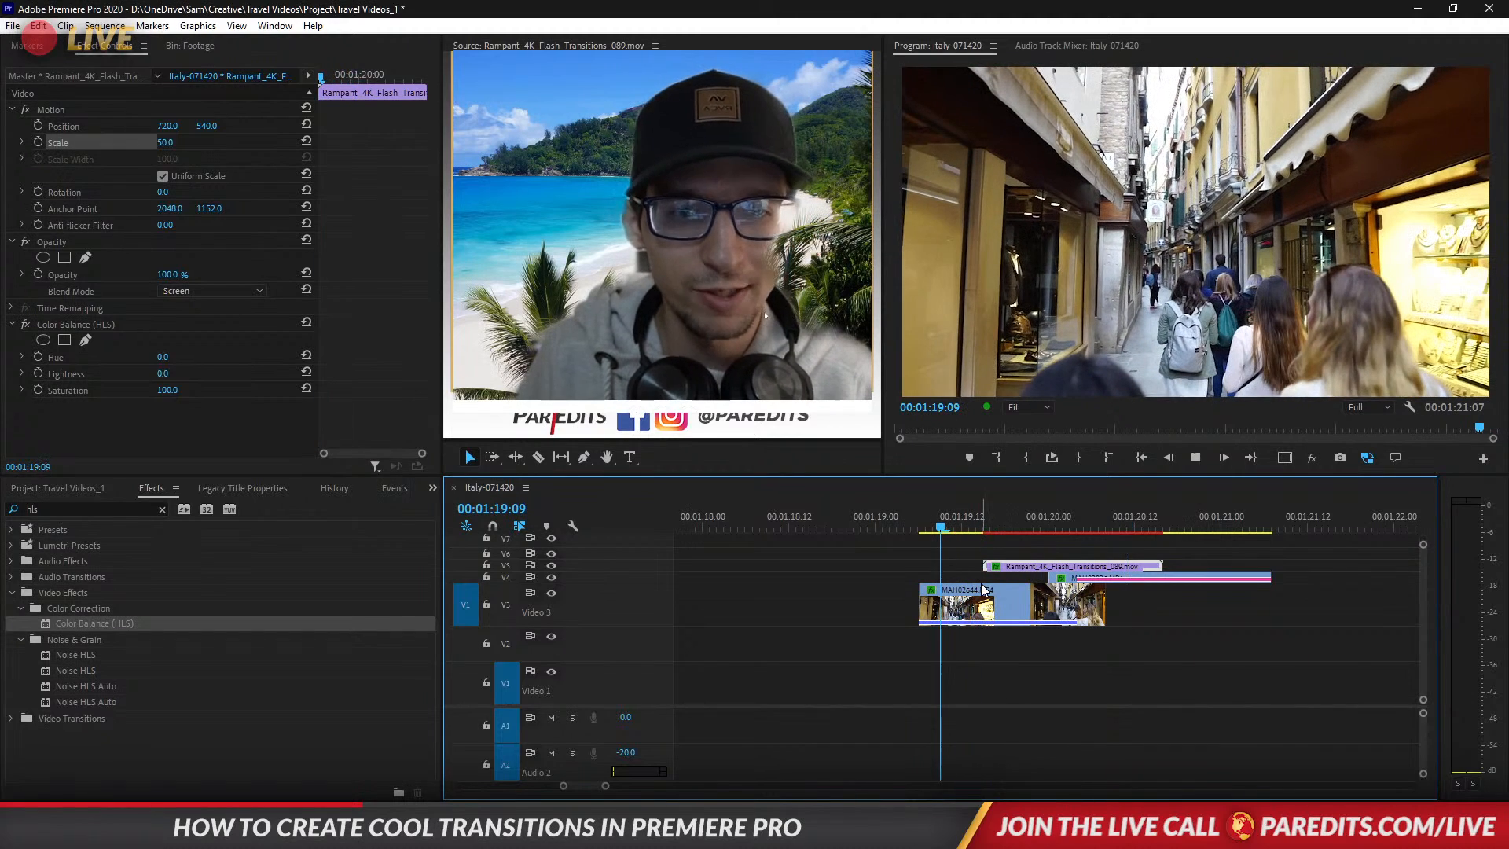
key(space)
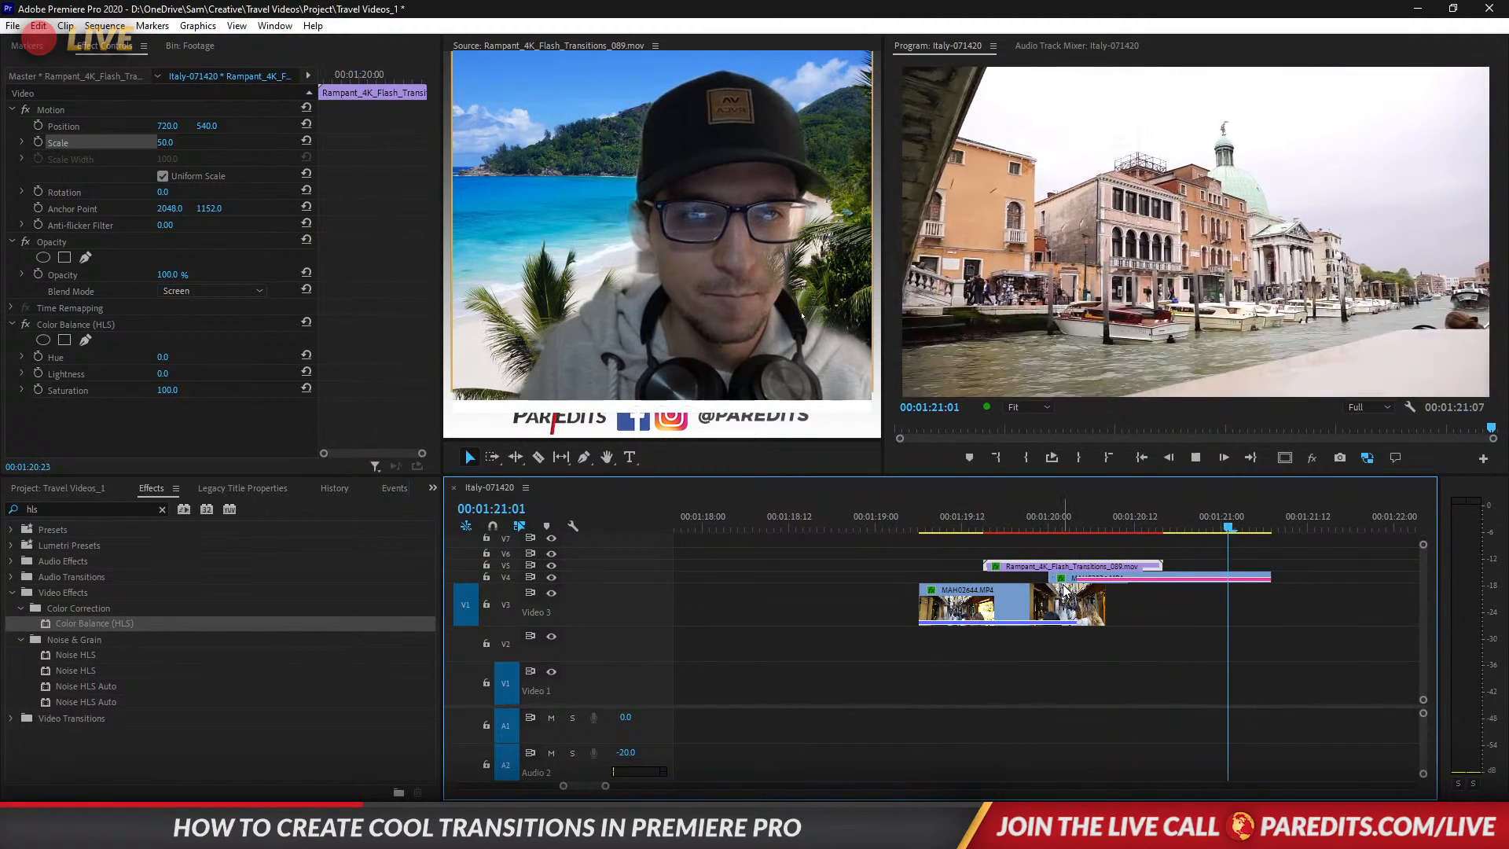
drag(998, 515, 947, 517)
key(space)
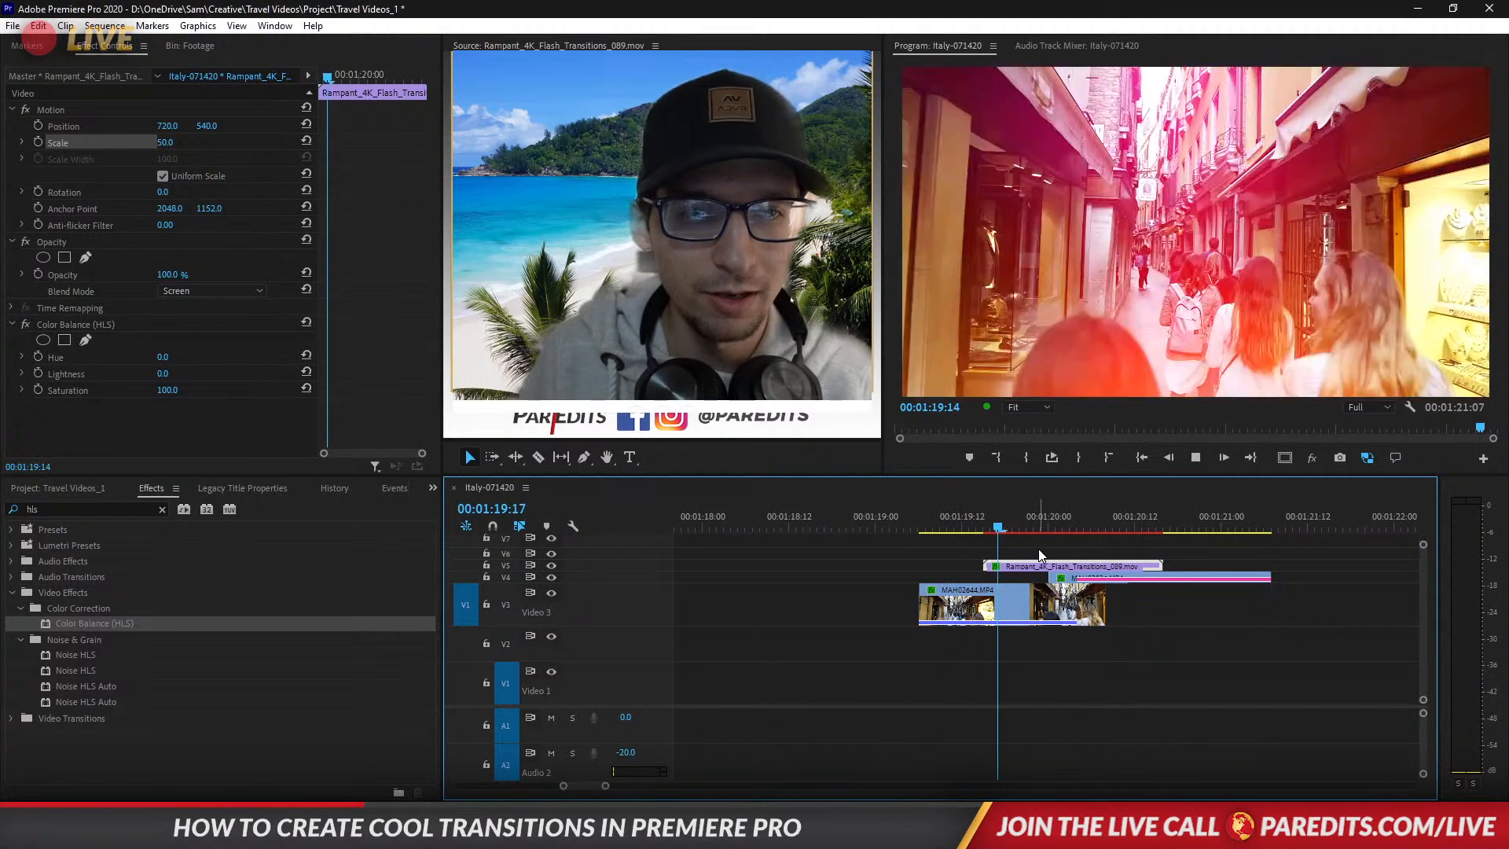
key(space)
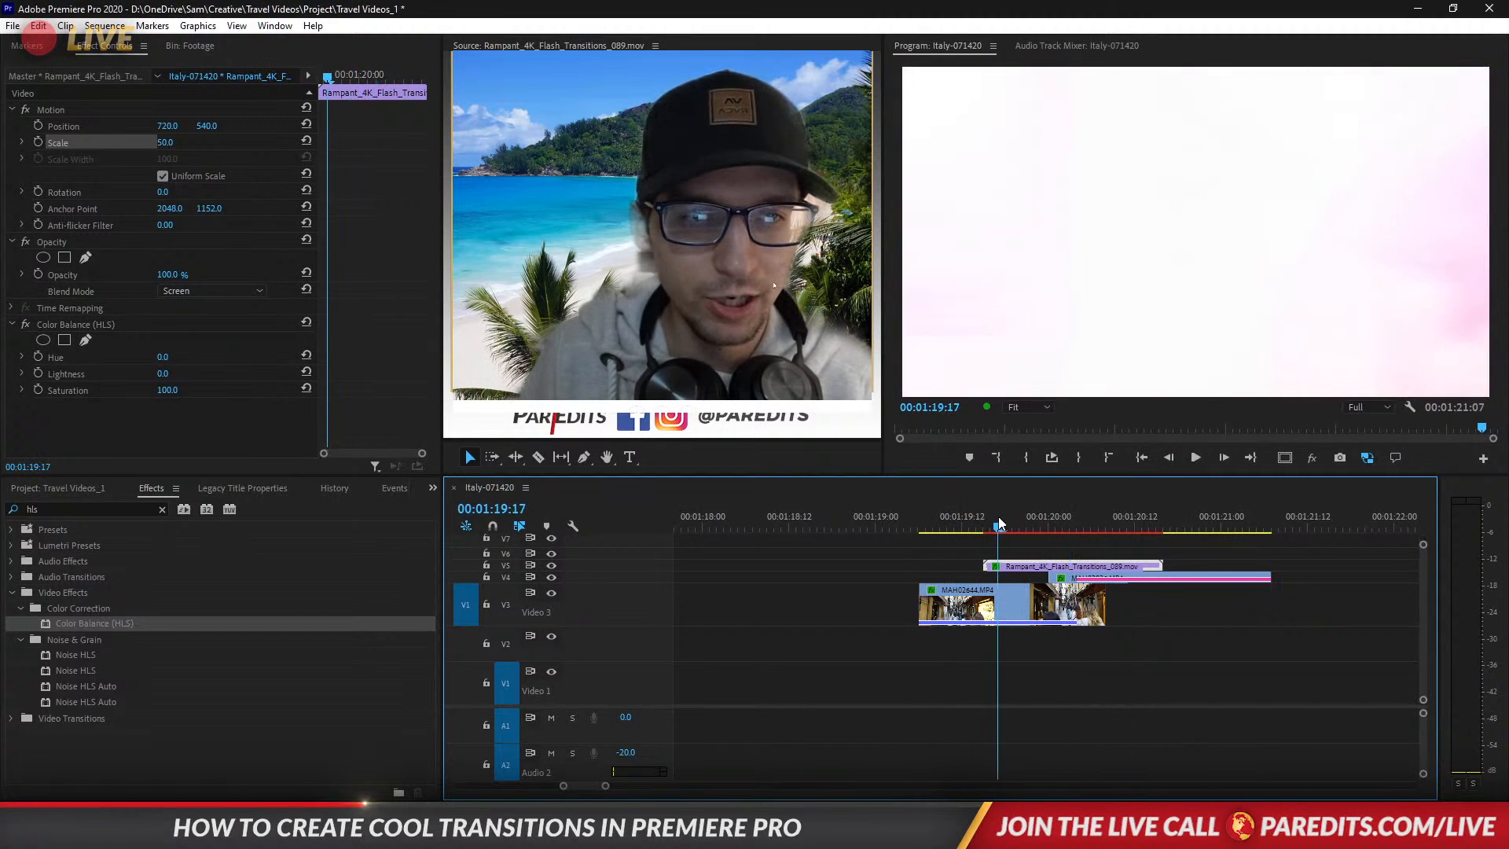
Try different Color Balance (HLS) hues on the flash clip, sweeping through 95°, 184°, 210° and 324° to 356°.
drag(1001, 523, 1014, 524)
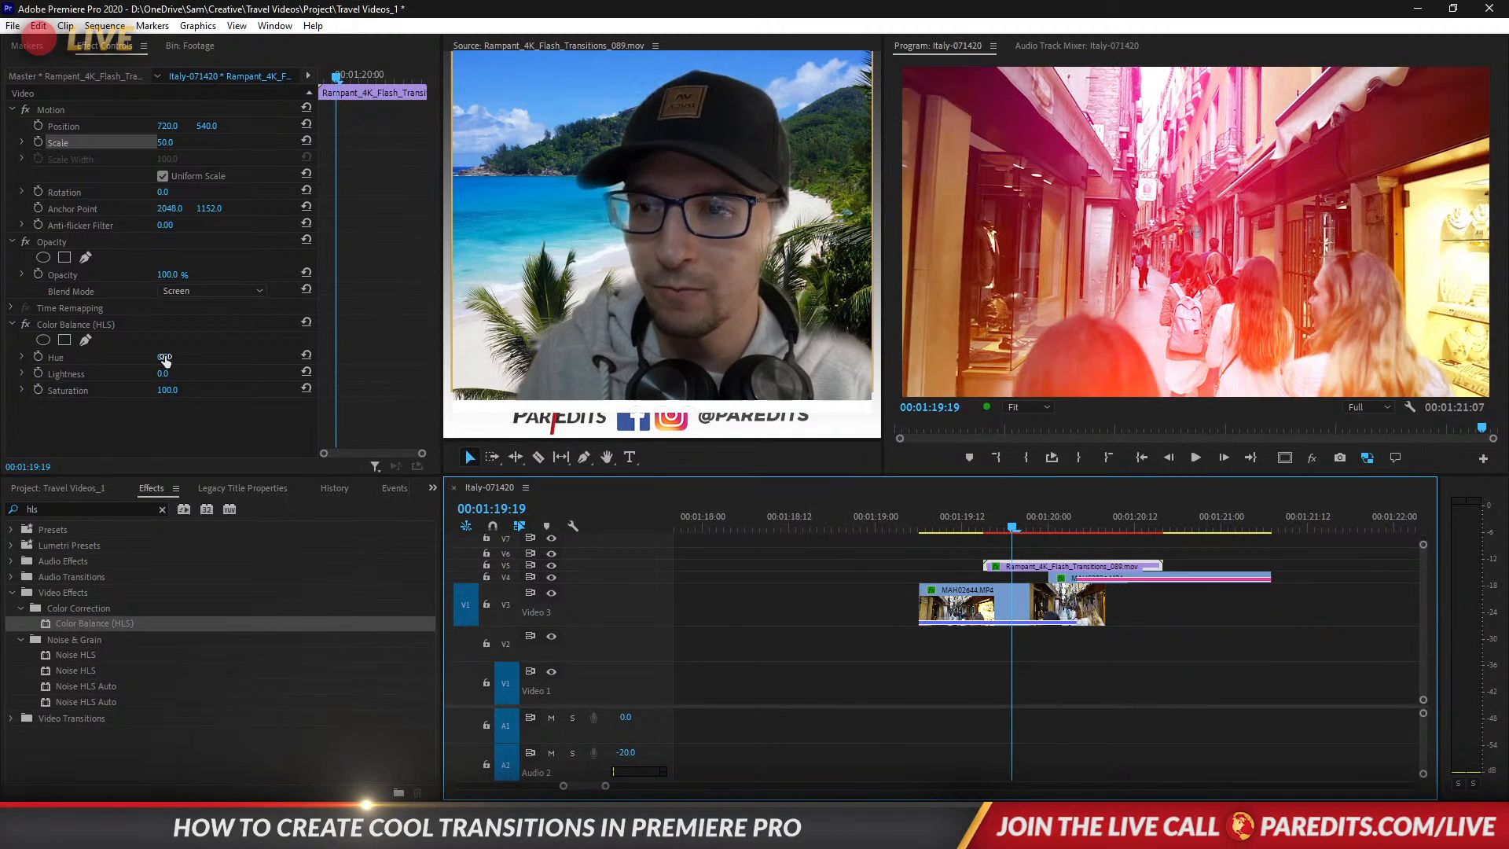
drag(165, 360, 239, 360)
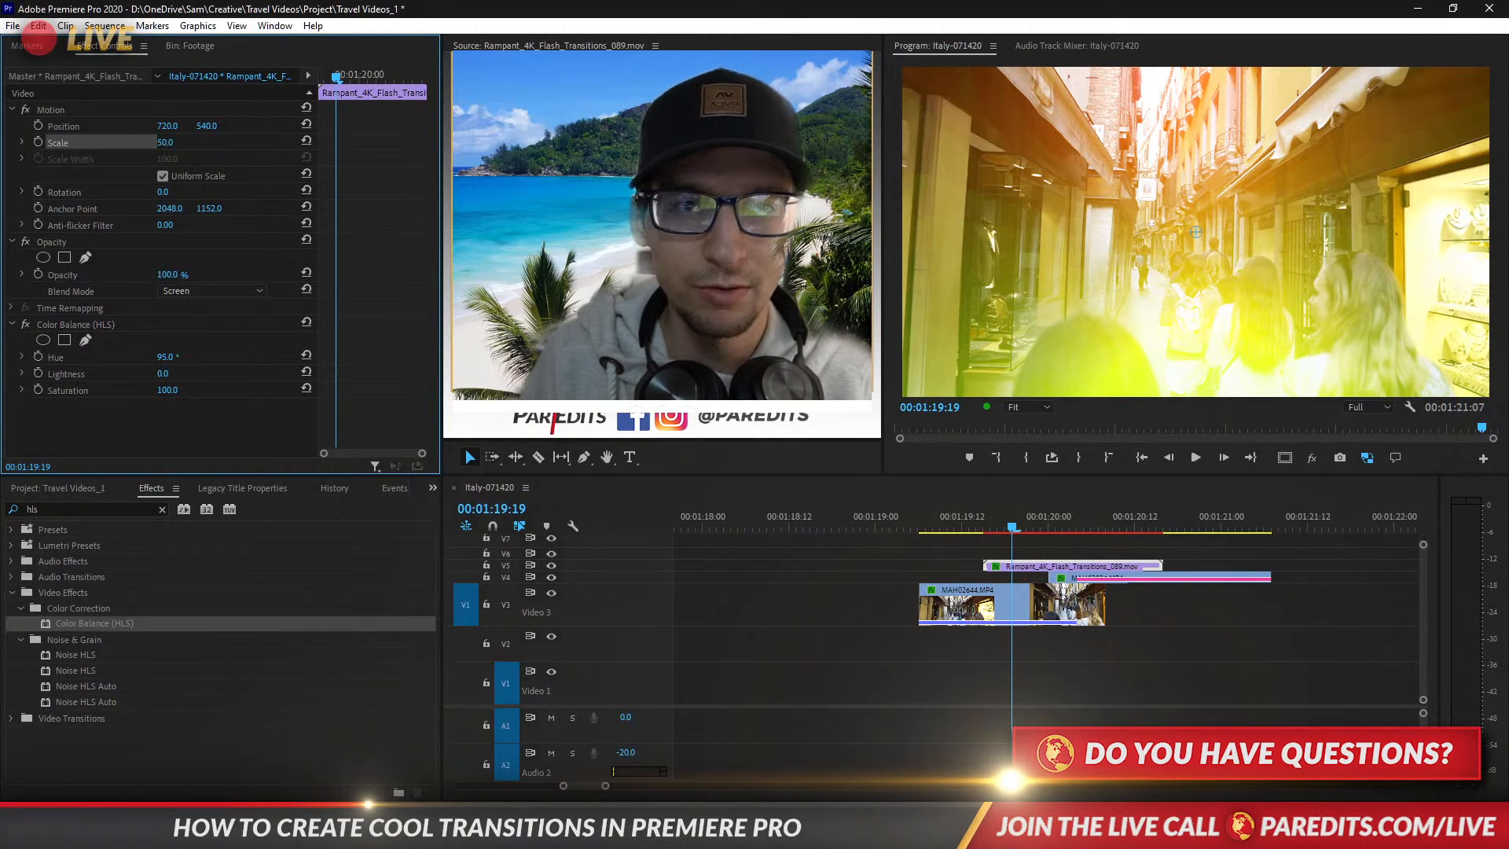
drag(240, 359, 310, 359)
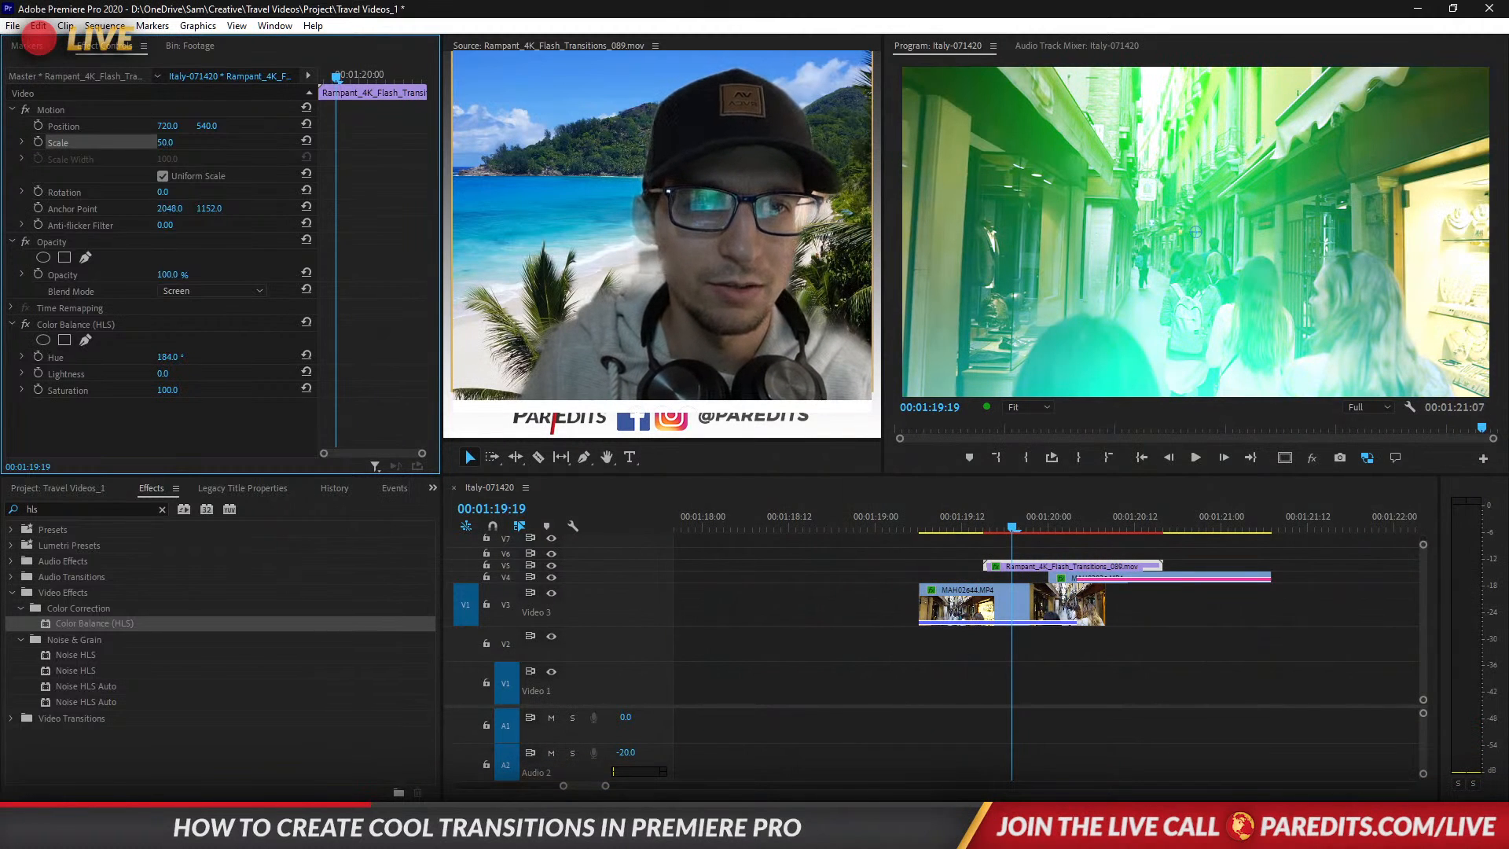
drag(310, 359, 312, 359)
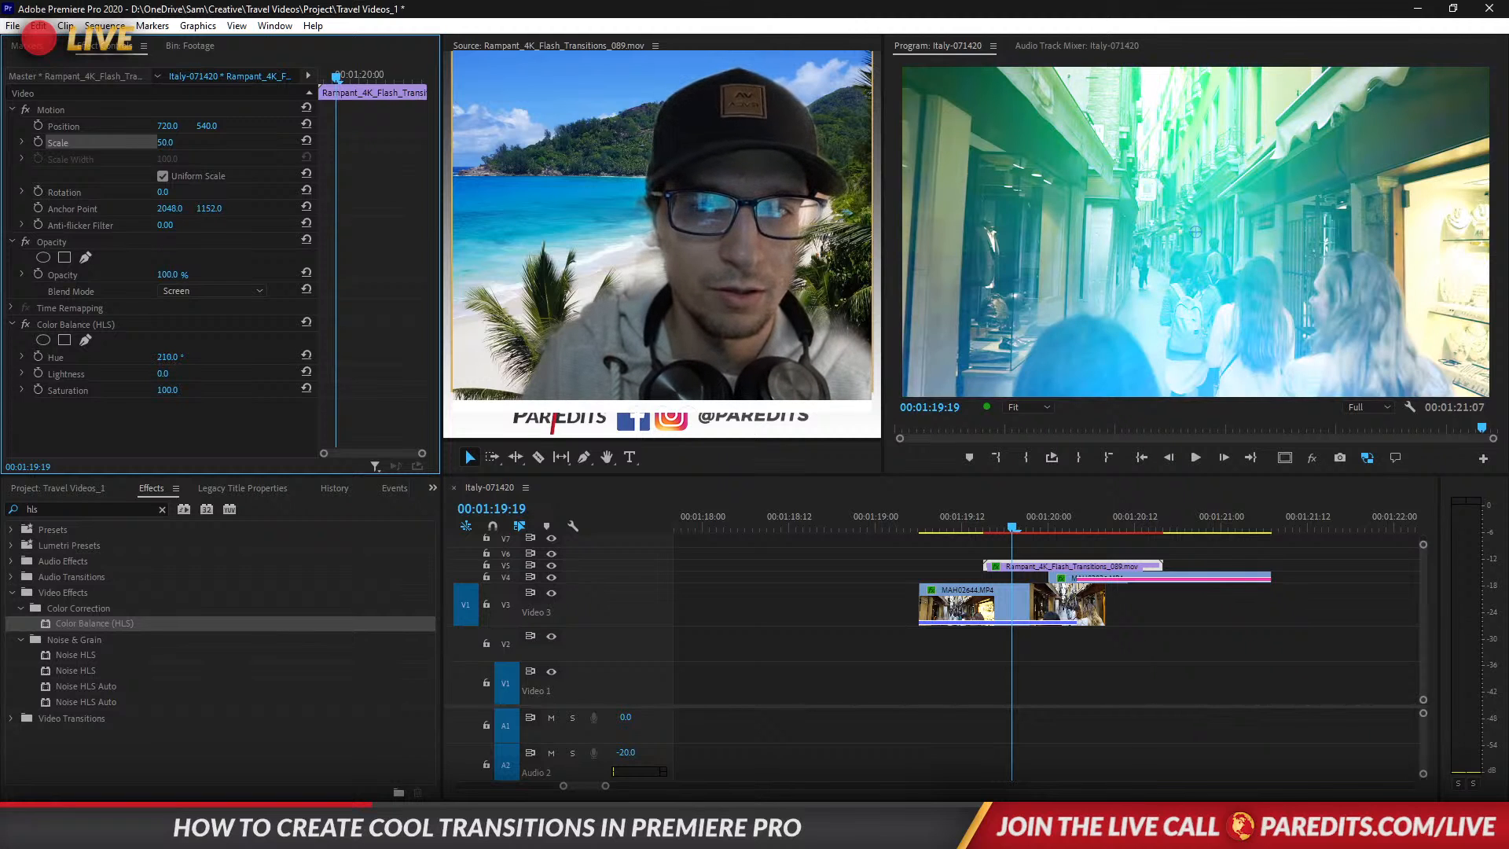
drag(312, 359, 352, 359)
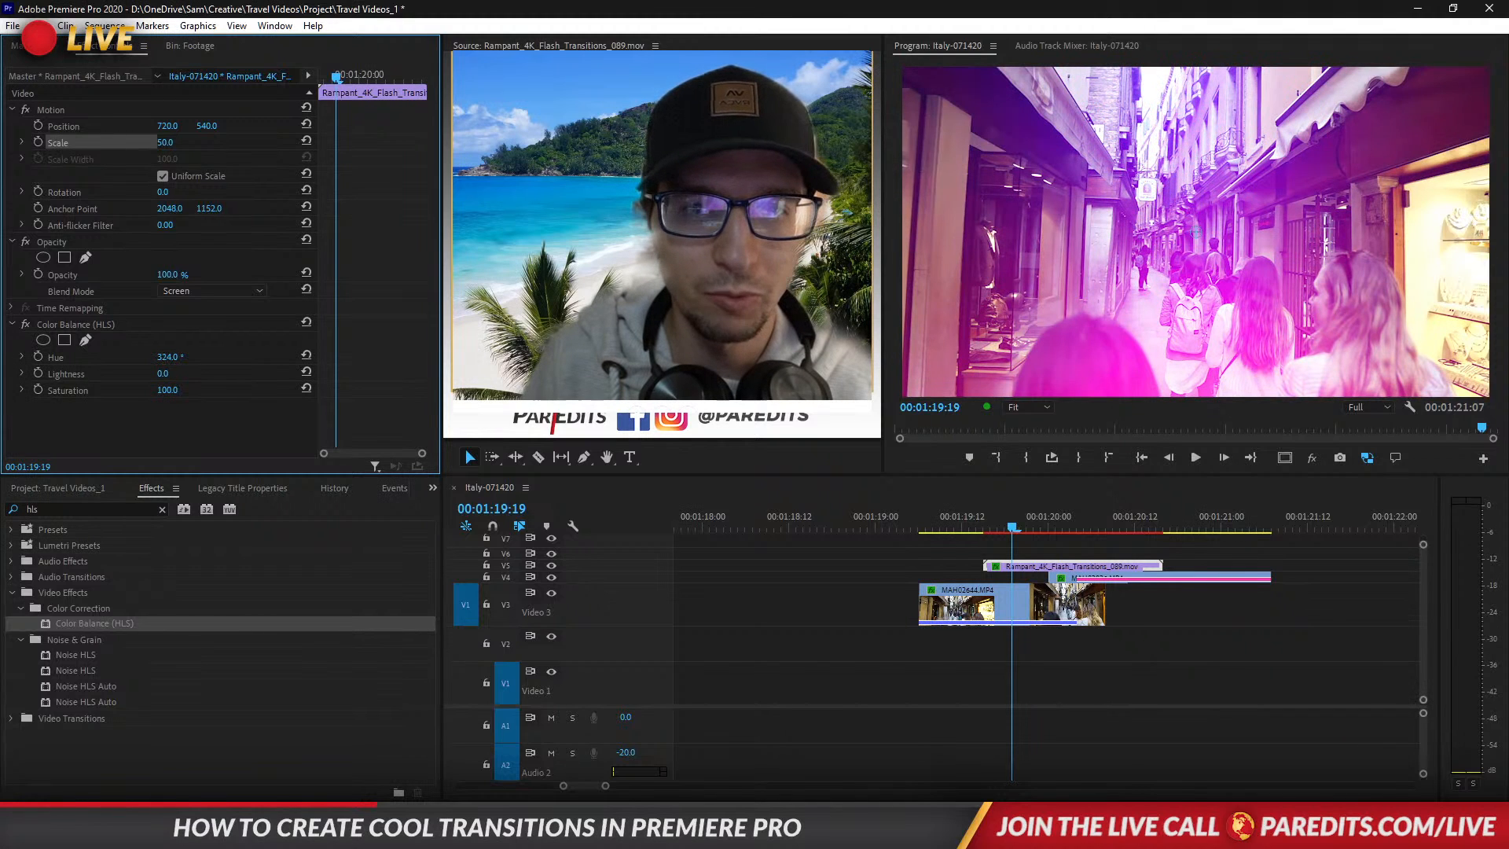
drag(402, 359, 405, 359)
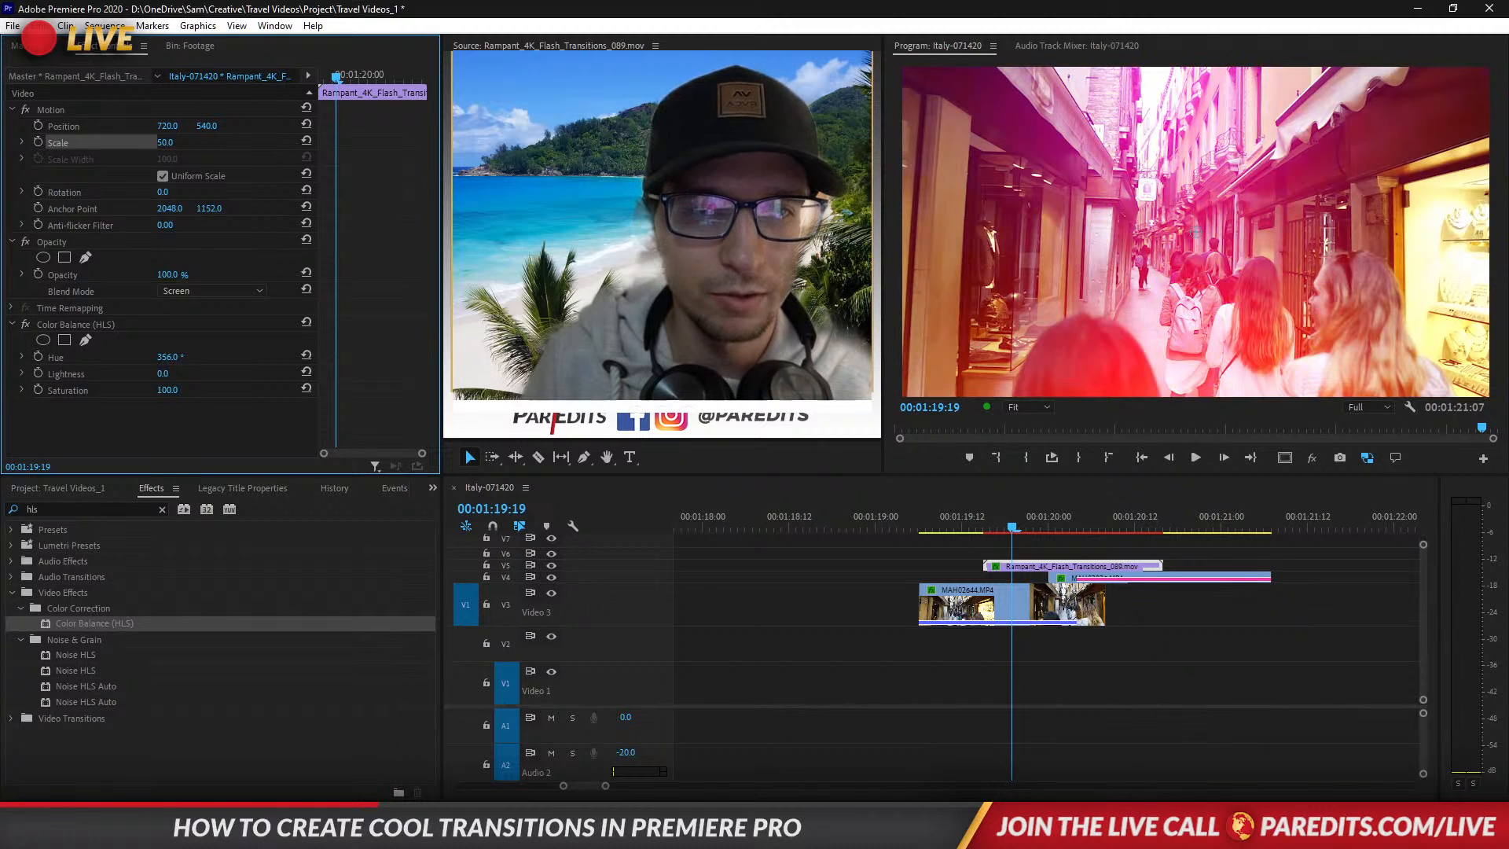
Check the flash colour near the cut and set the Color Balance (HLS) hue to 30°.
click(986, 527)
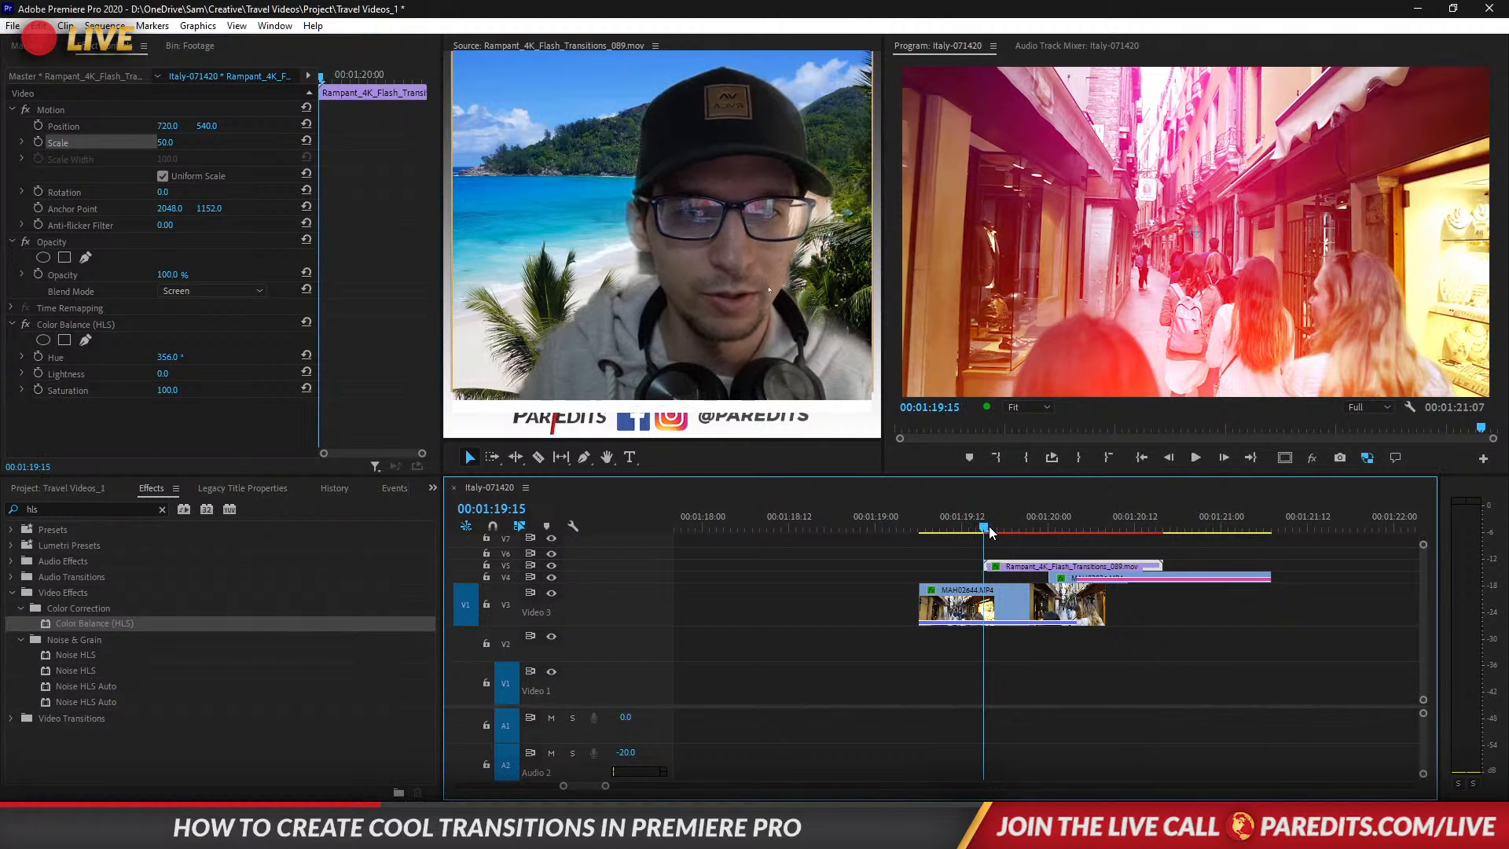
drag(989, 526, 1040, 533)
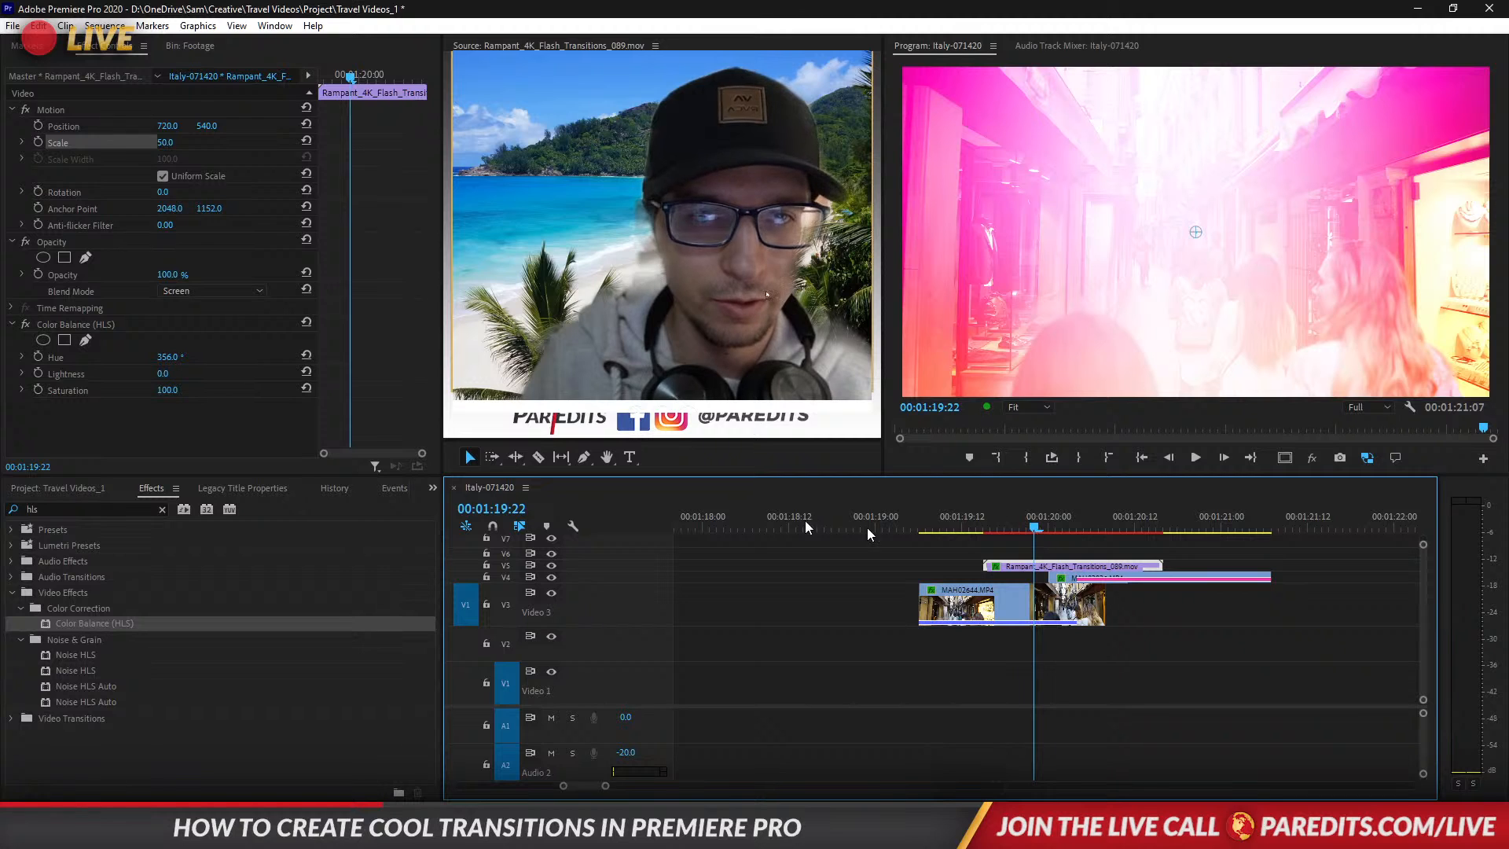
click(175, 357)
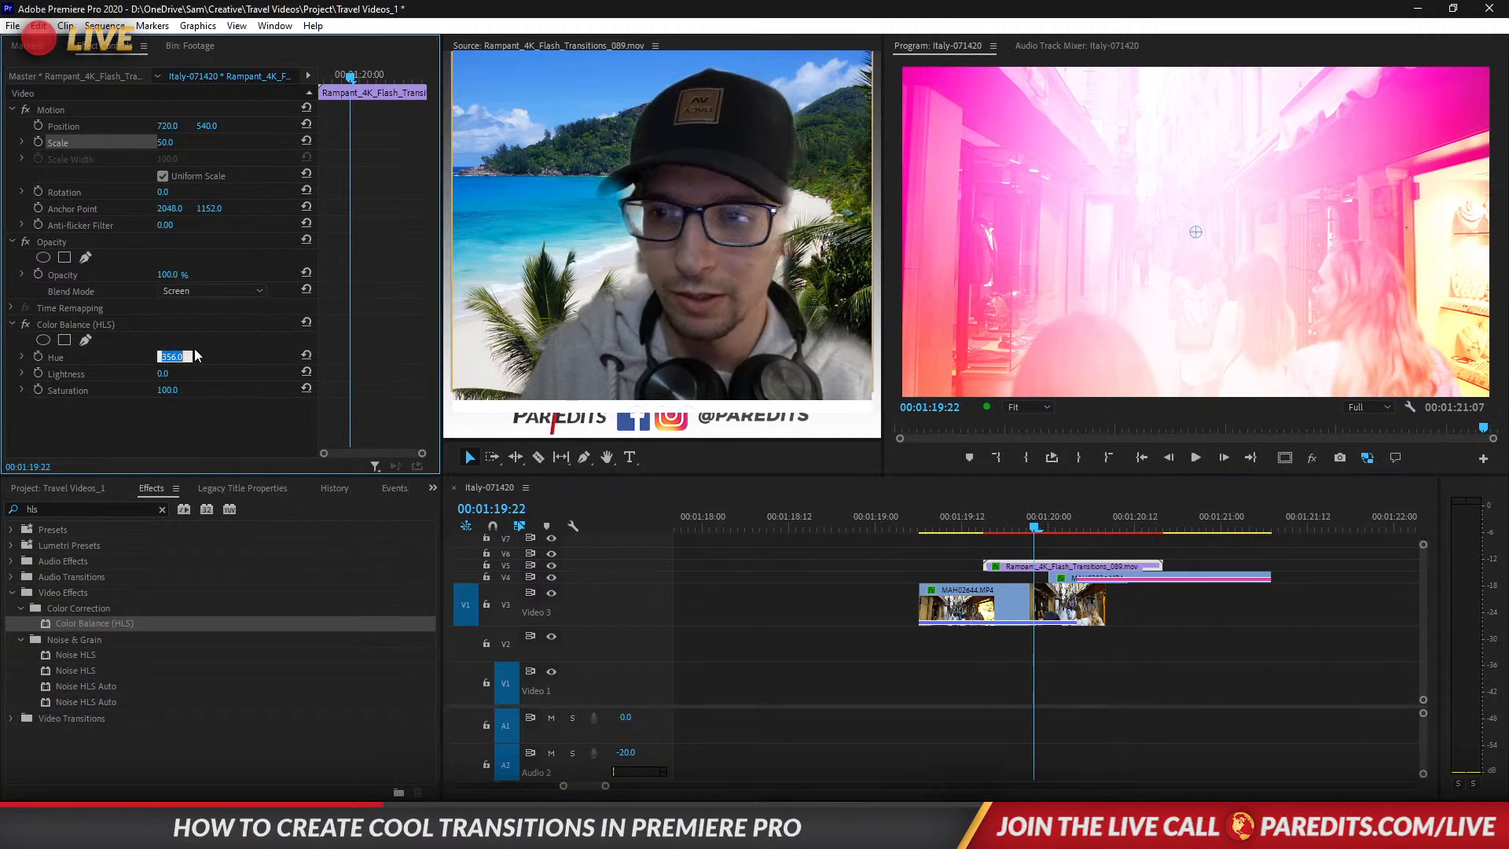
text(30)
key(Return)
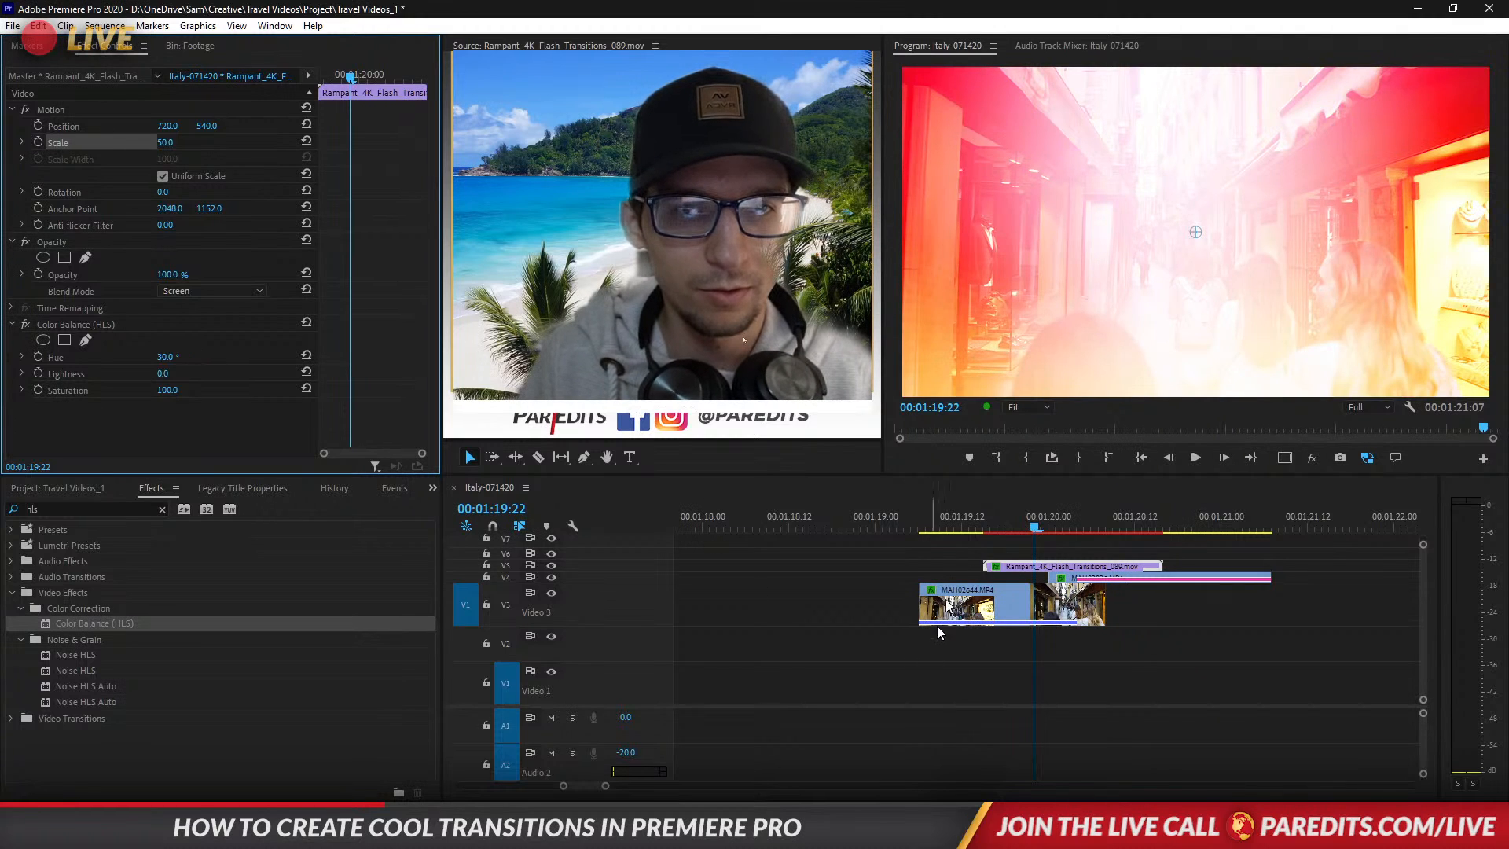
Play and scrub through the flash transition to review its new colour.
click(969, 522)
key(space)
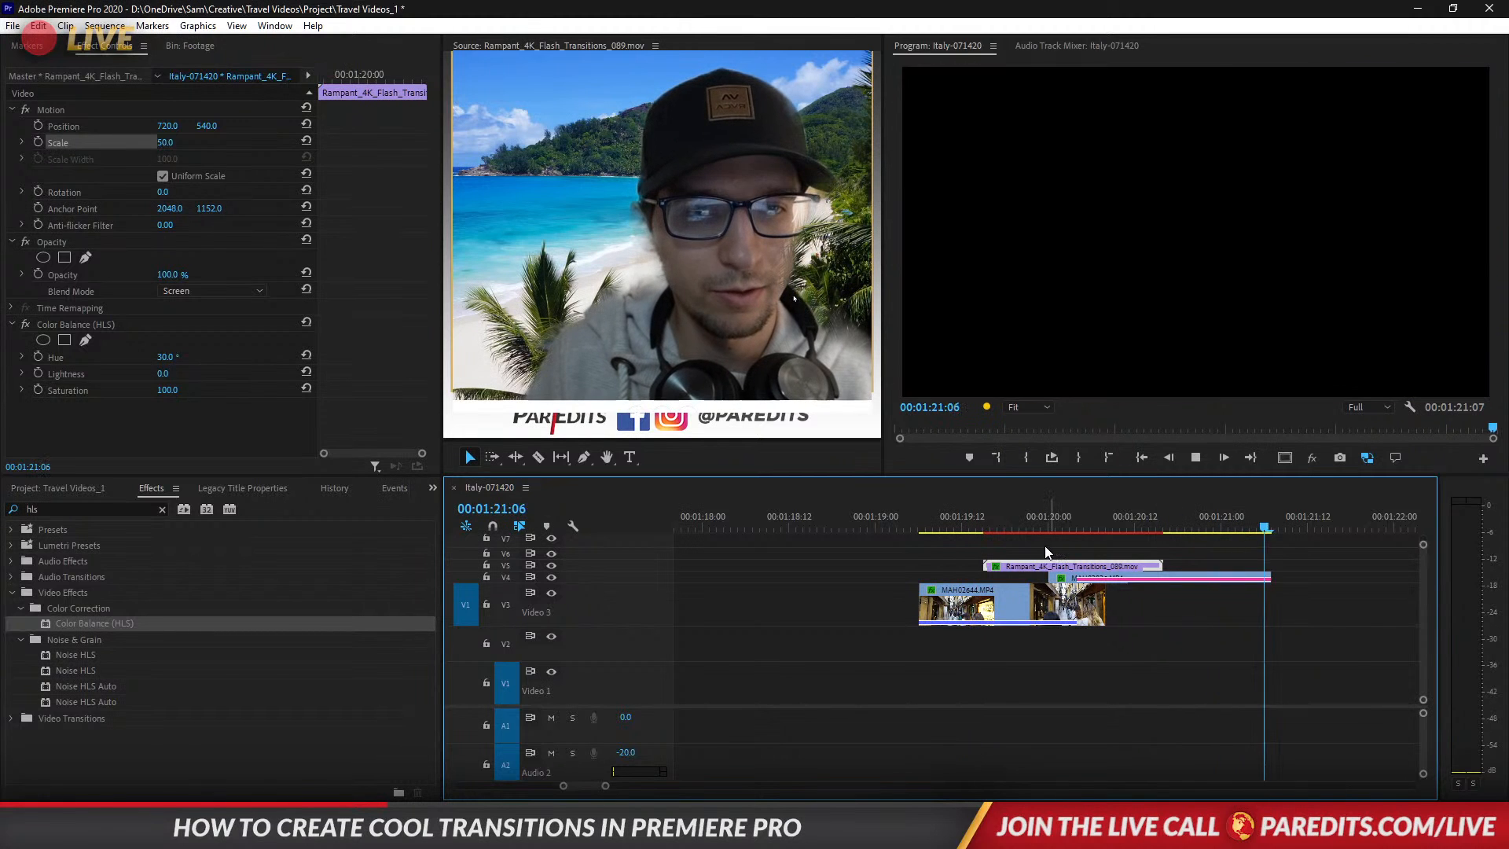
drag(1014, 524, 1150, 556)
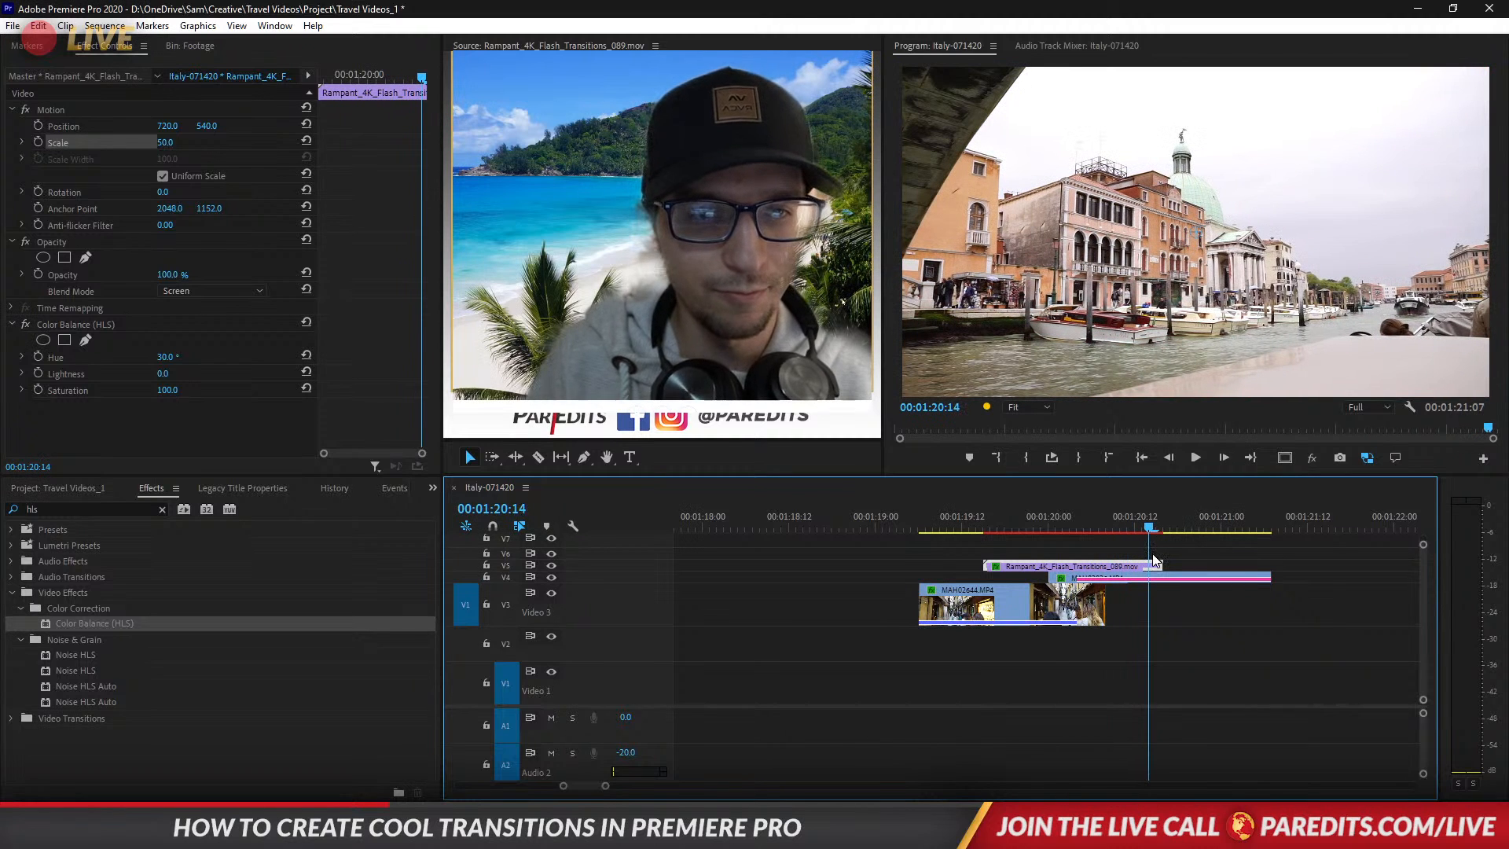
Play the sequence from before the cut to review the flash transition, and park the playhead within the flash.
click(1138, 582)
click(965, 518)
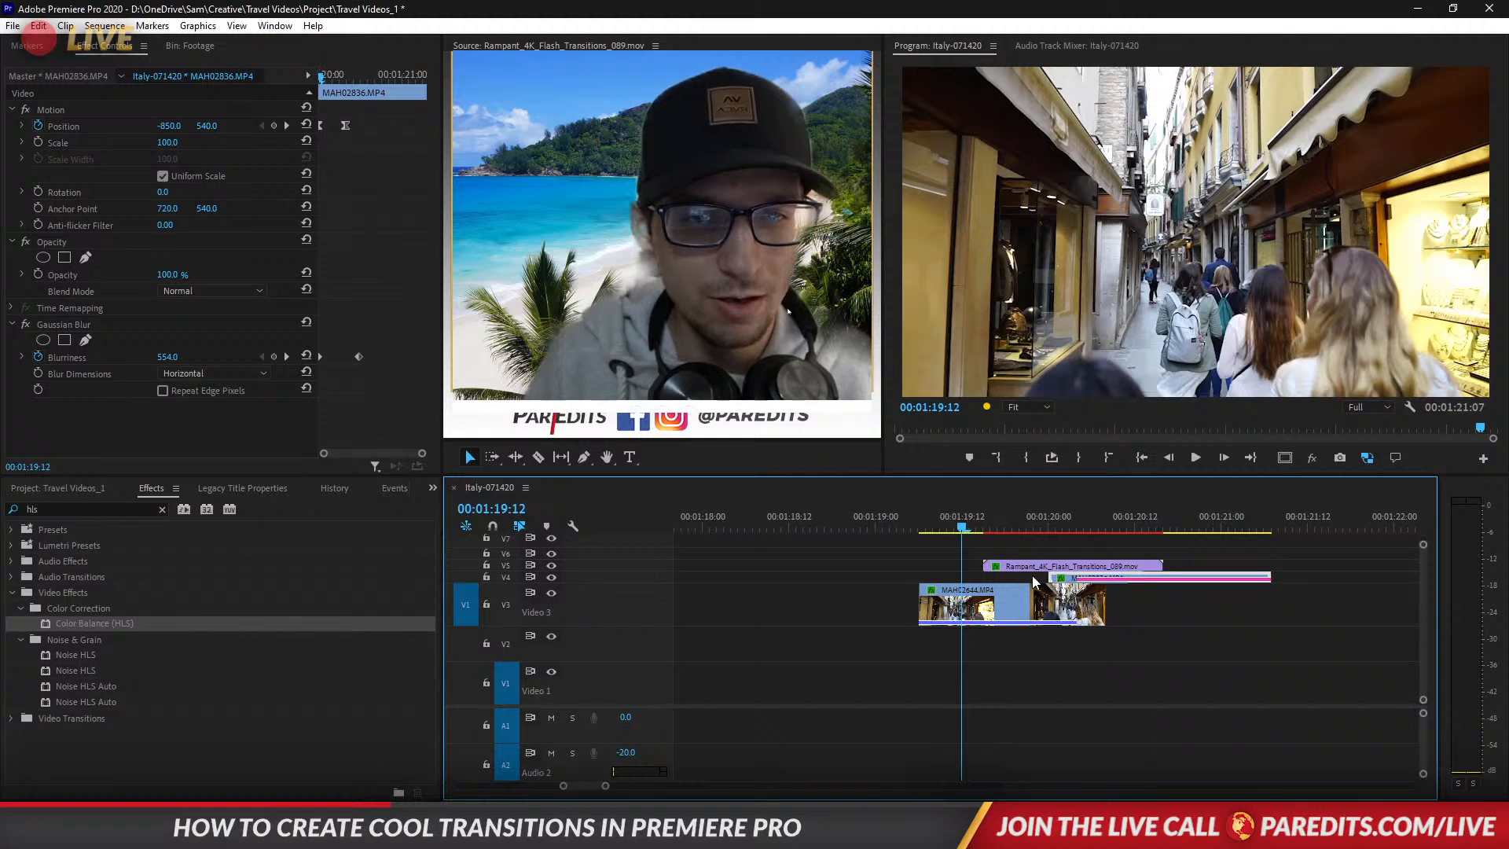
key(space)
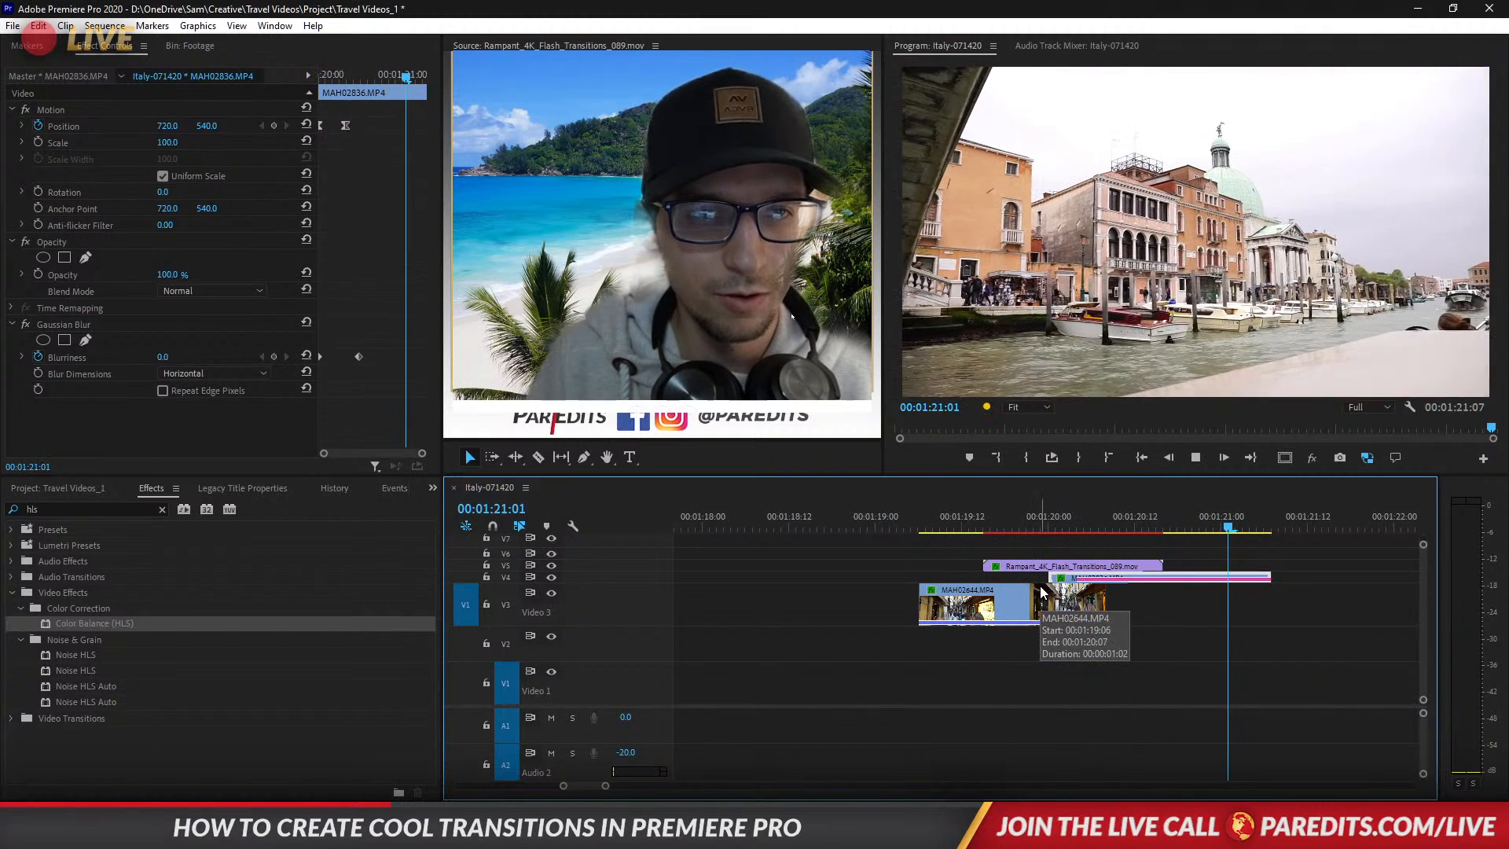
click(1079, 526)
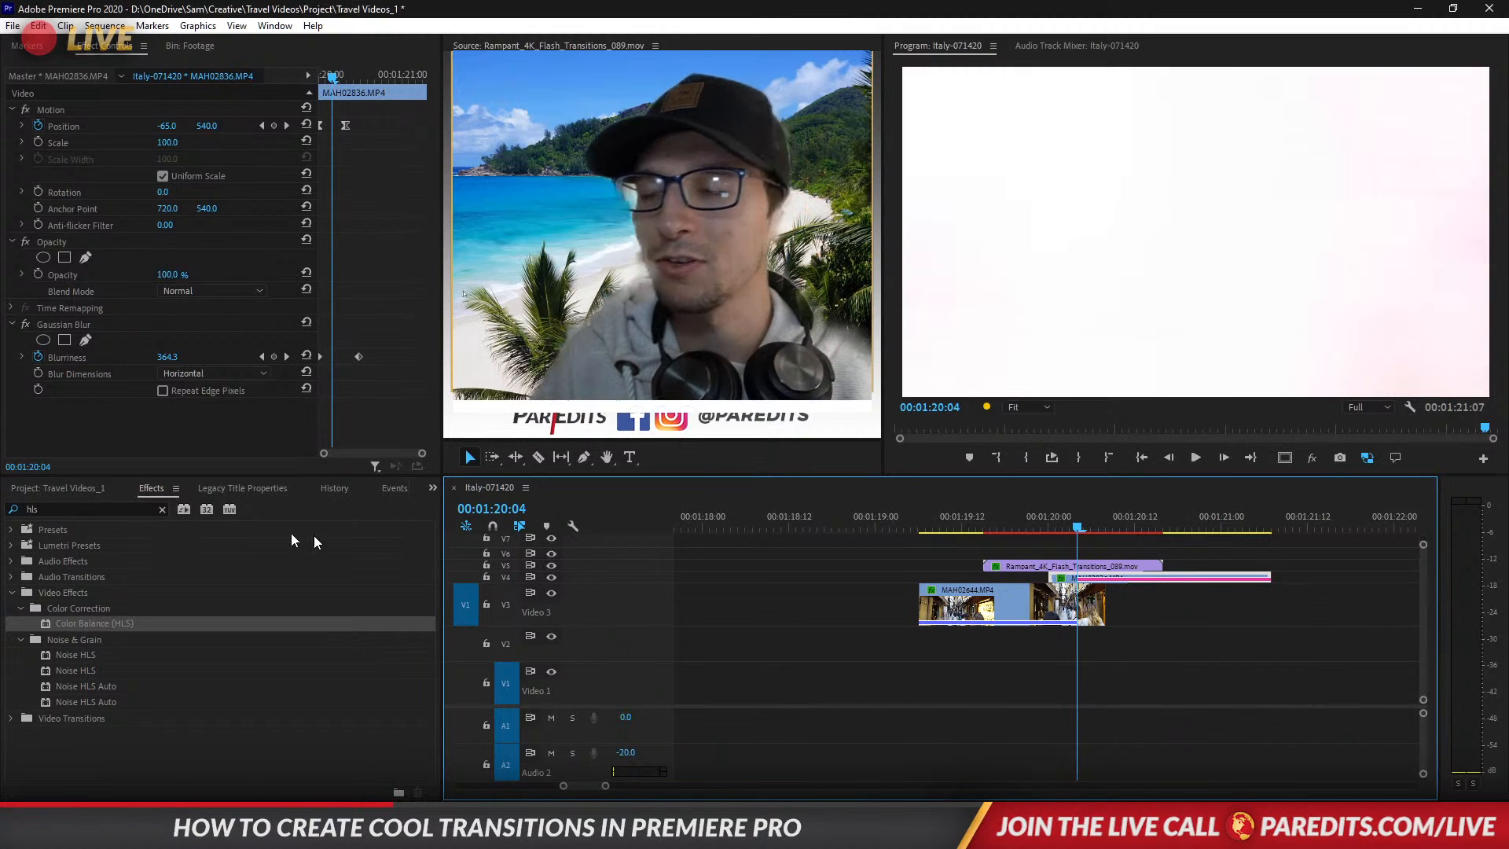
Open the Snowfall.mov overlay from the project bin as a source clip, return it to its start and clear the timeline selection.
click(110, 493)
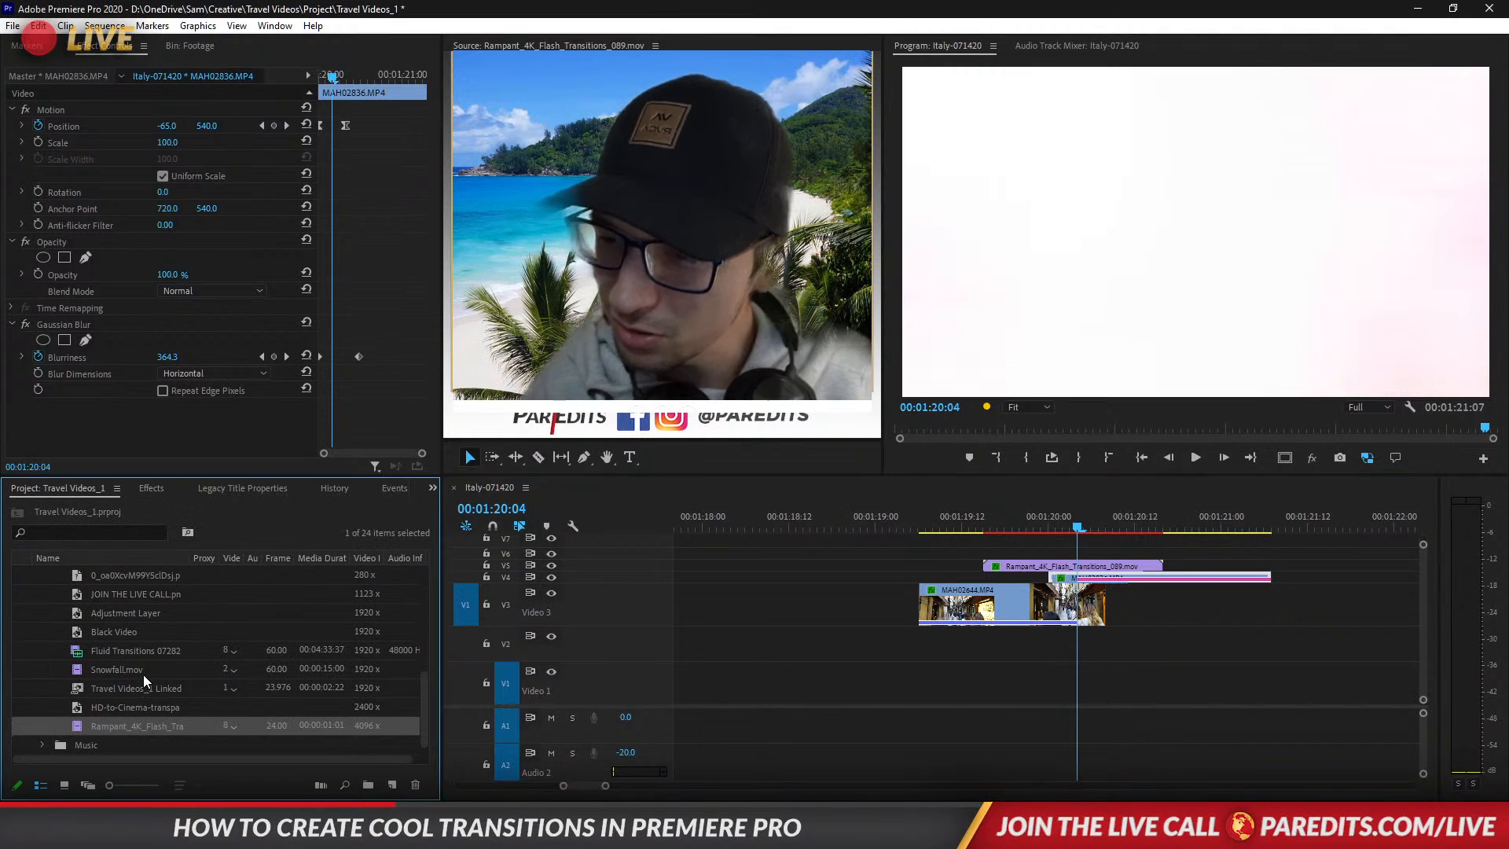
double_click(79, 671)
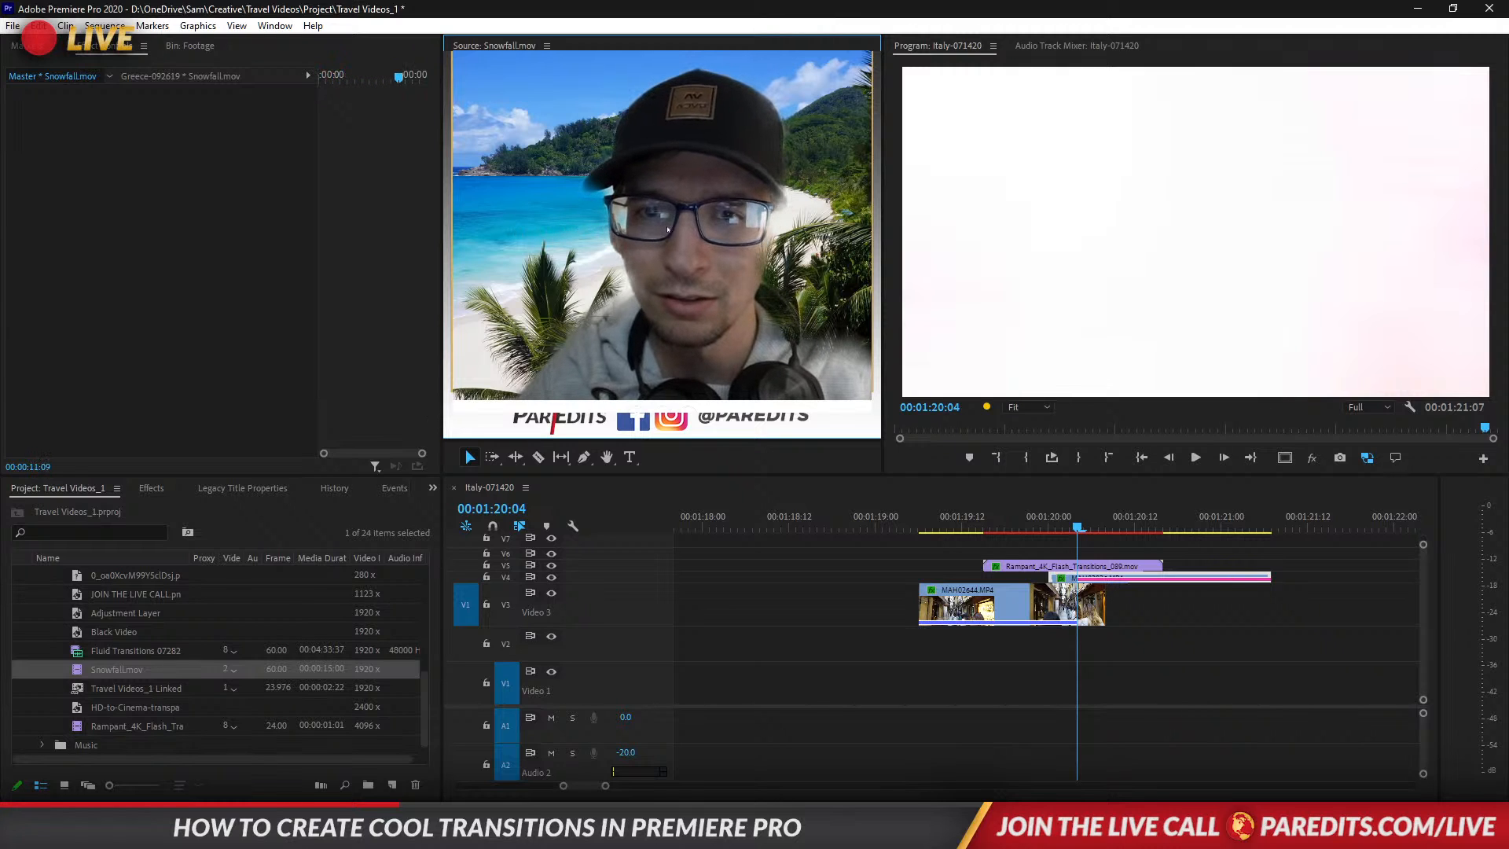
drag(869, 427, 340, 403)
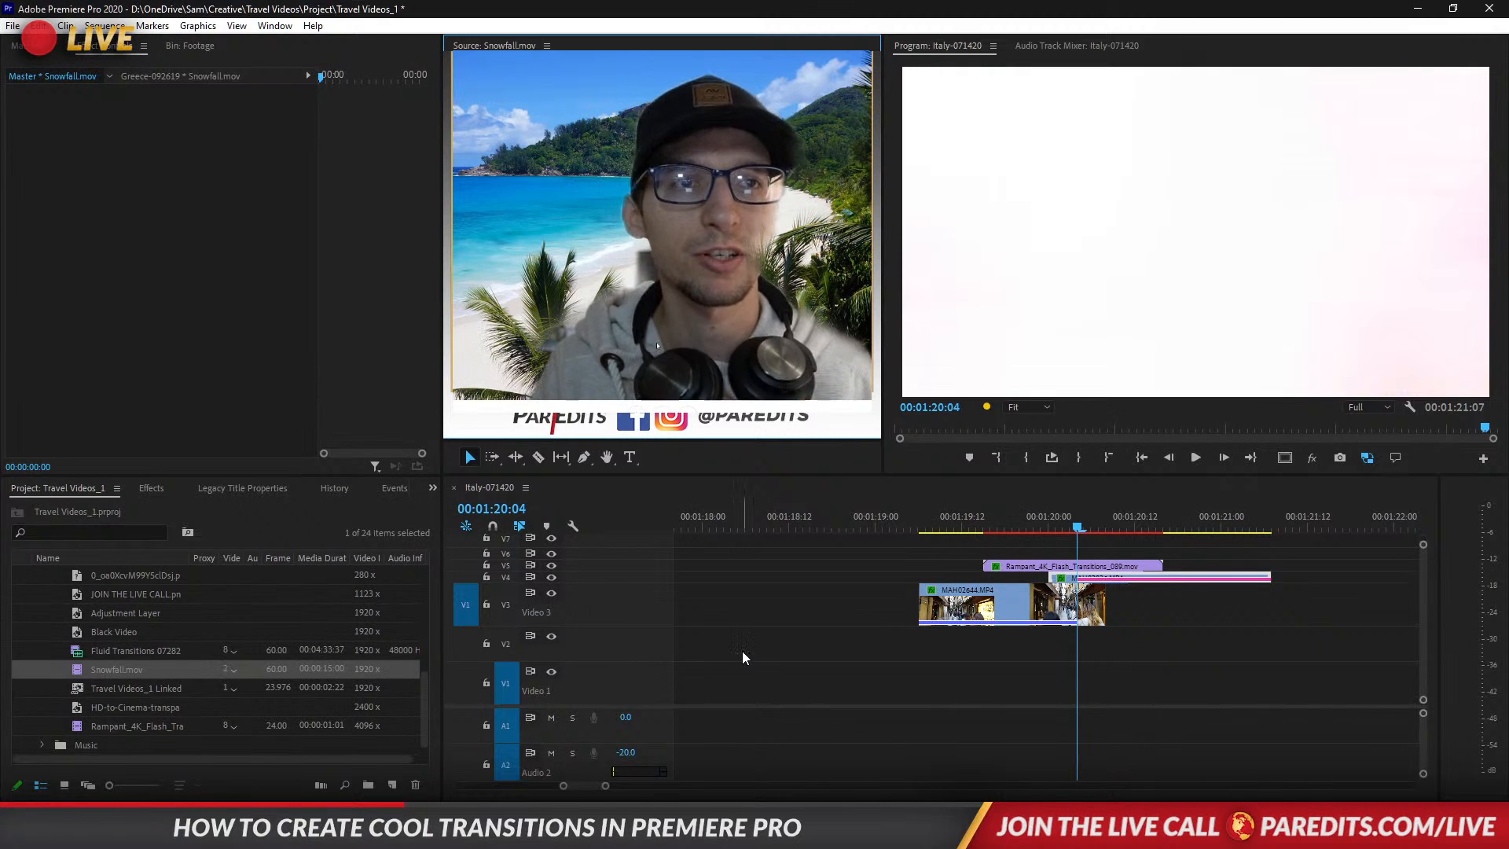
click(790, 637)
click(803, 621)
click(870, 625)
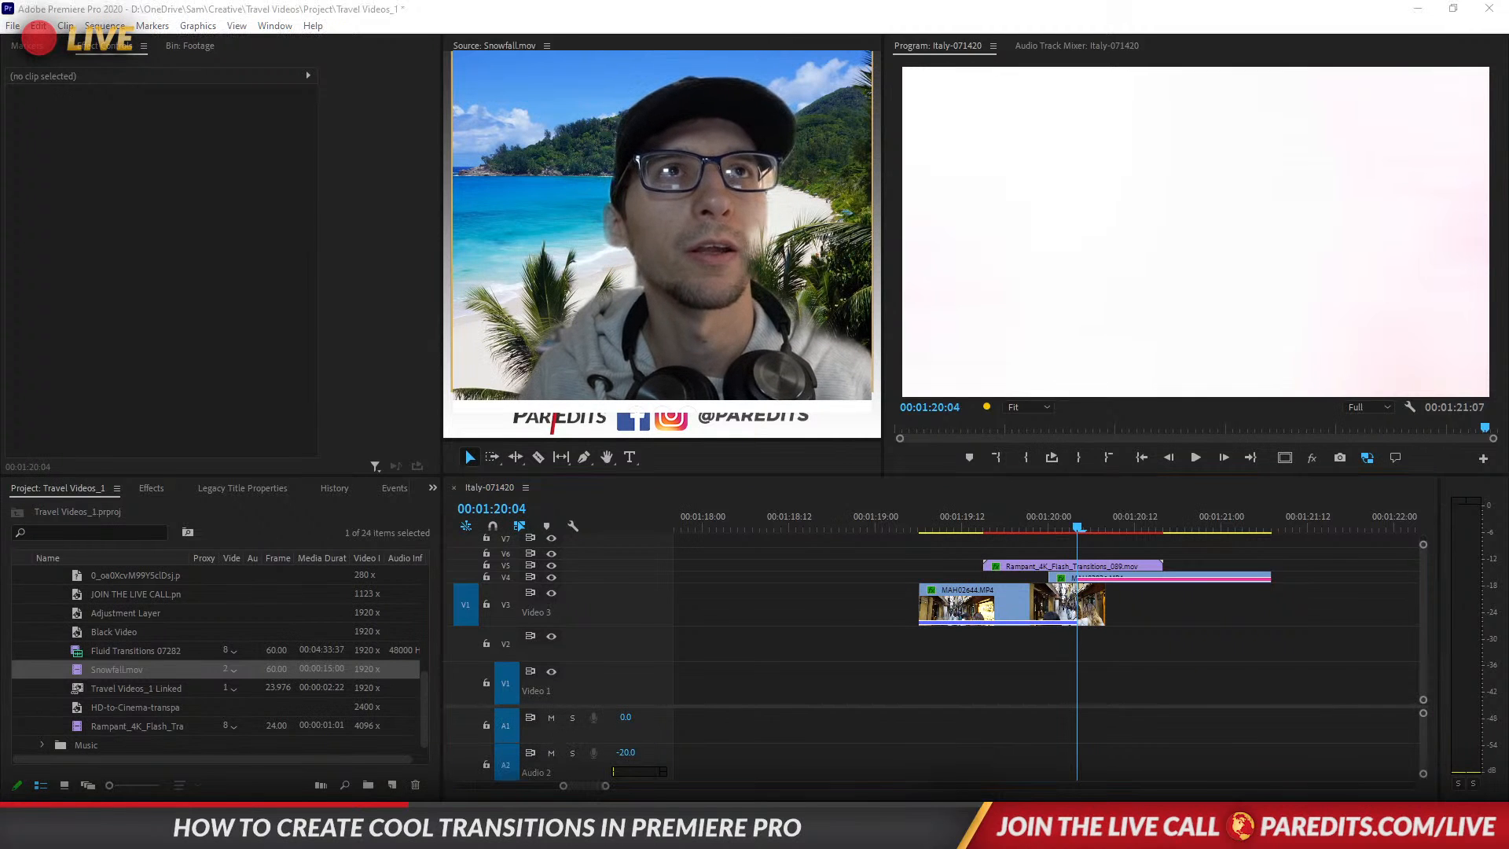
Switch to Chrome, search Google for "fluid app" and look through the results for a fluid simulation.
drag(1088, 209, 1508, 124)
click(645, 131)
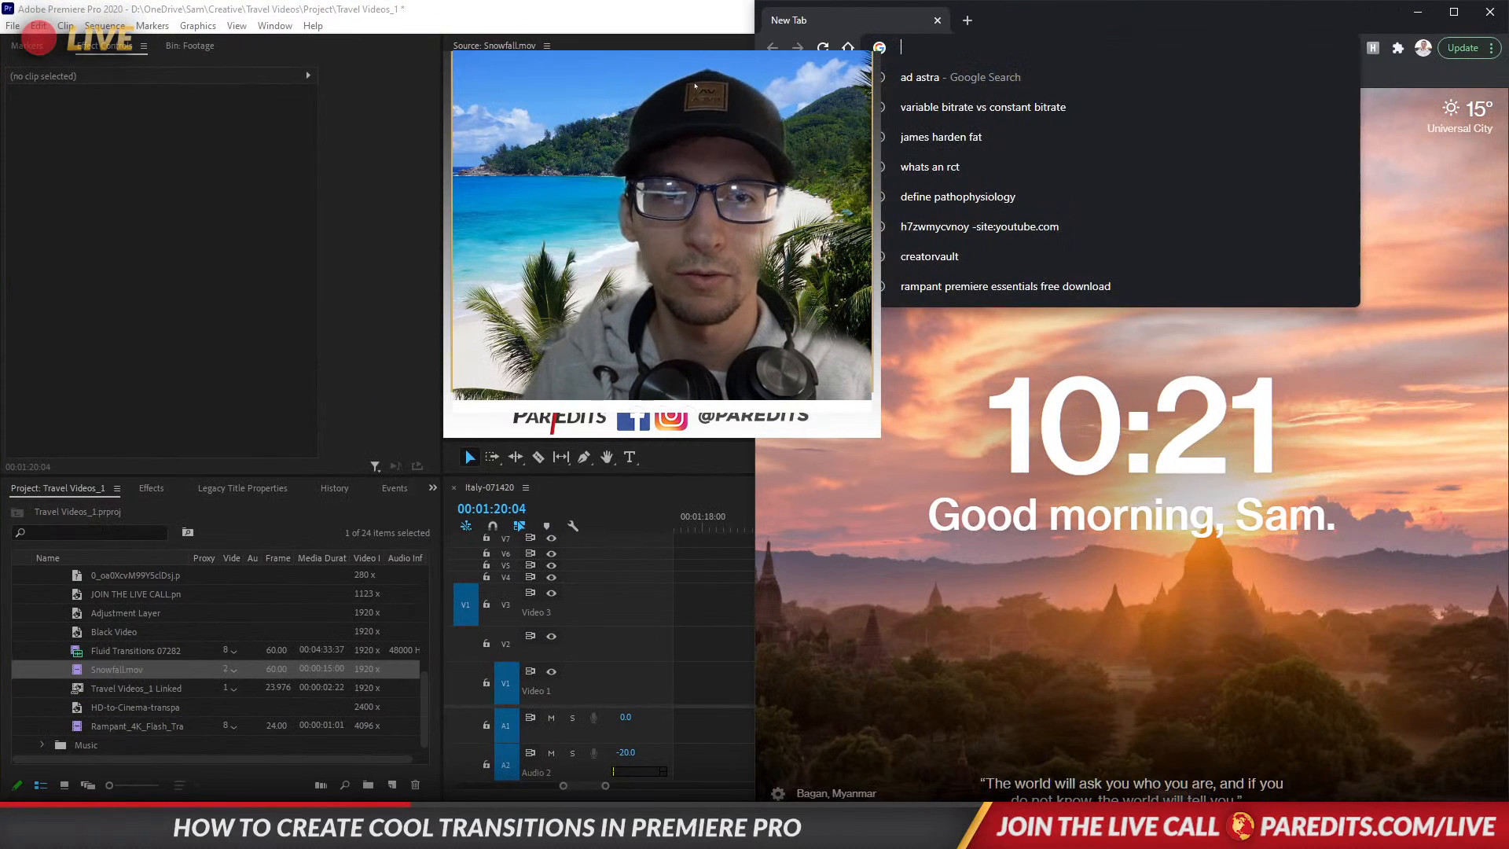
click(1082, 107)
click(1205, 77)
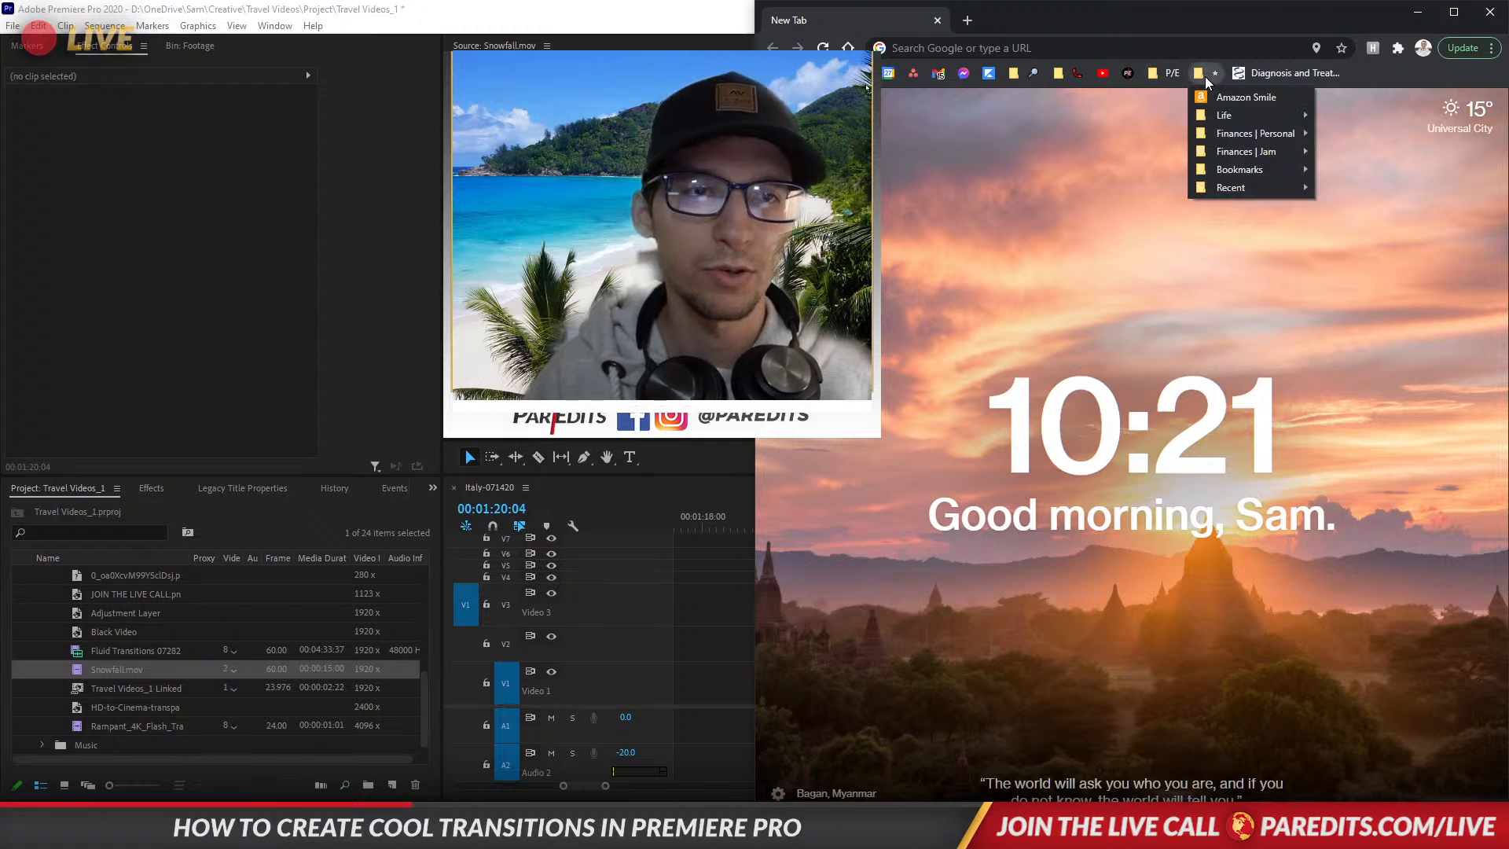
click(1176, 42)
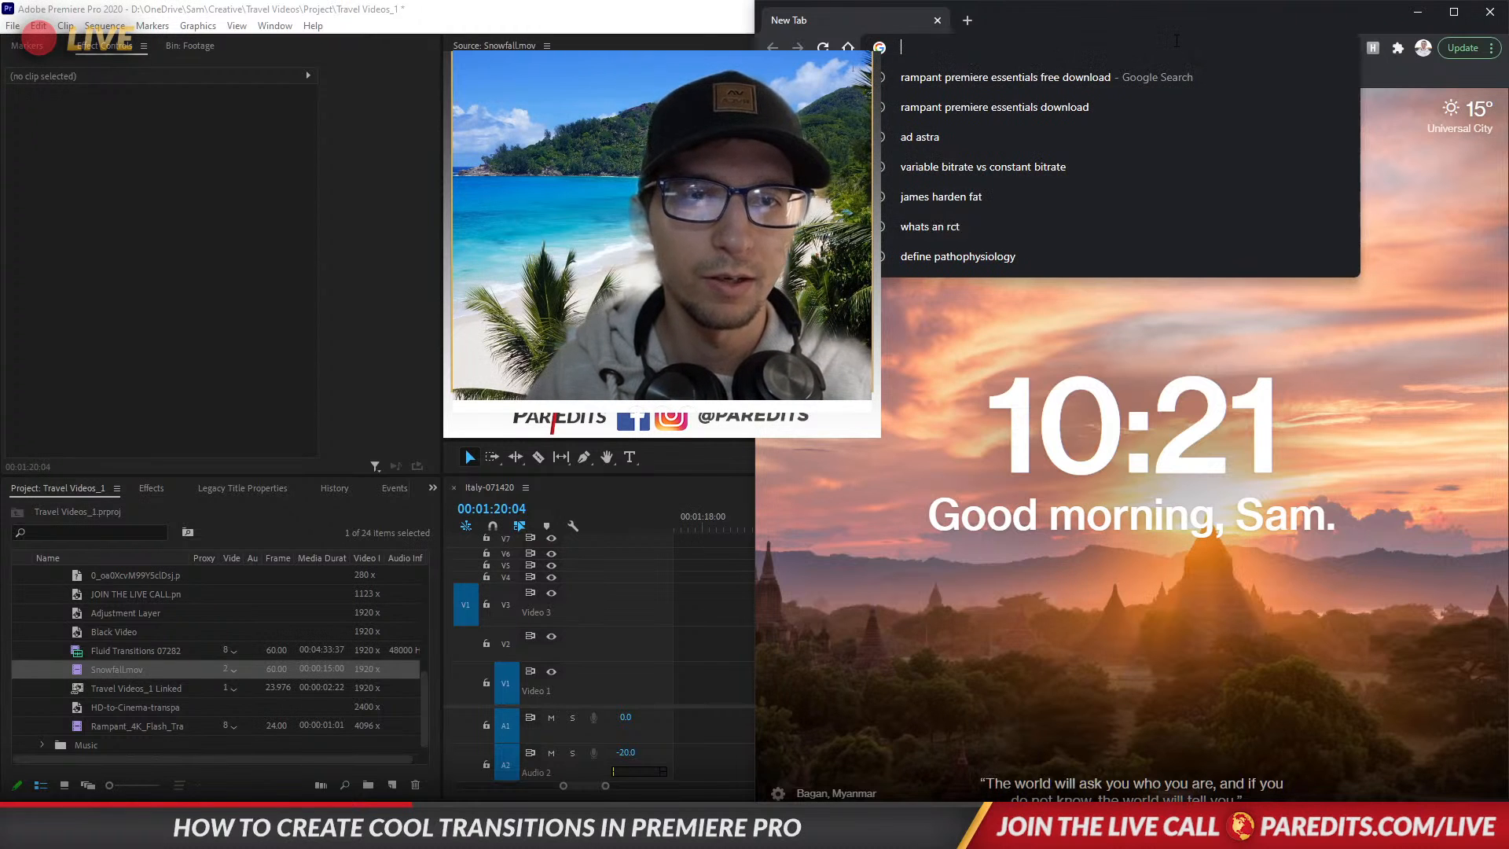
text(flui)
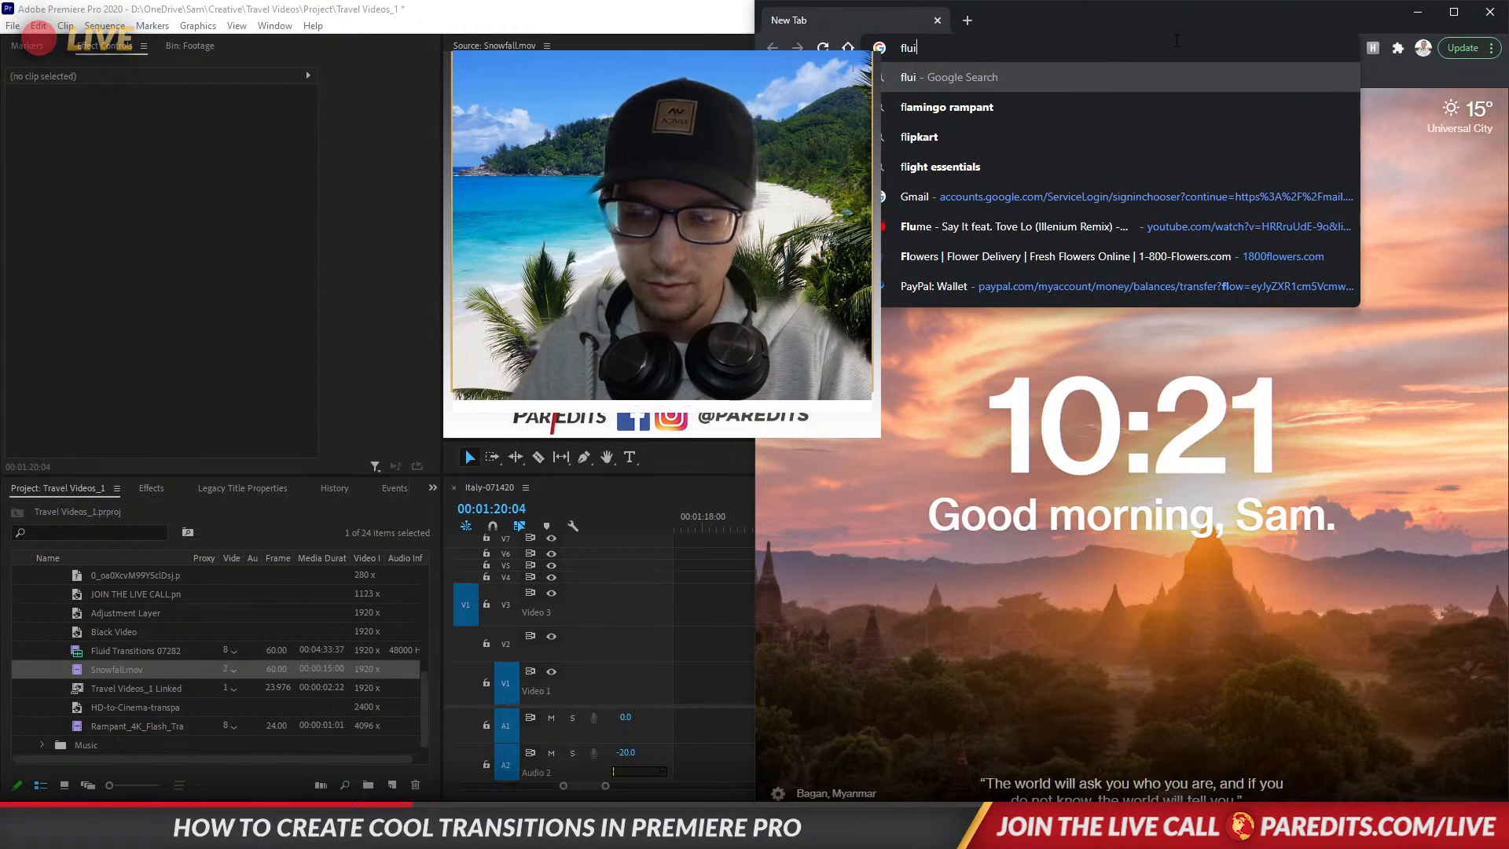
text(d app)
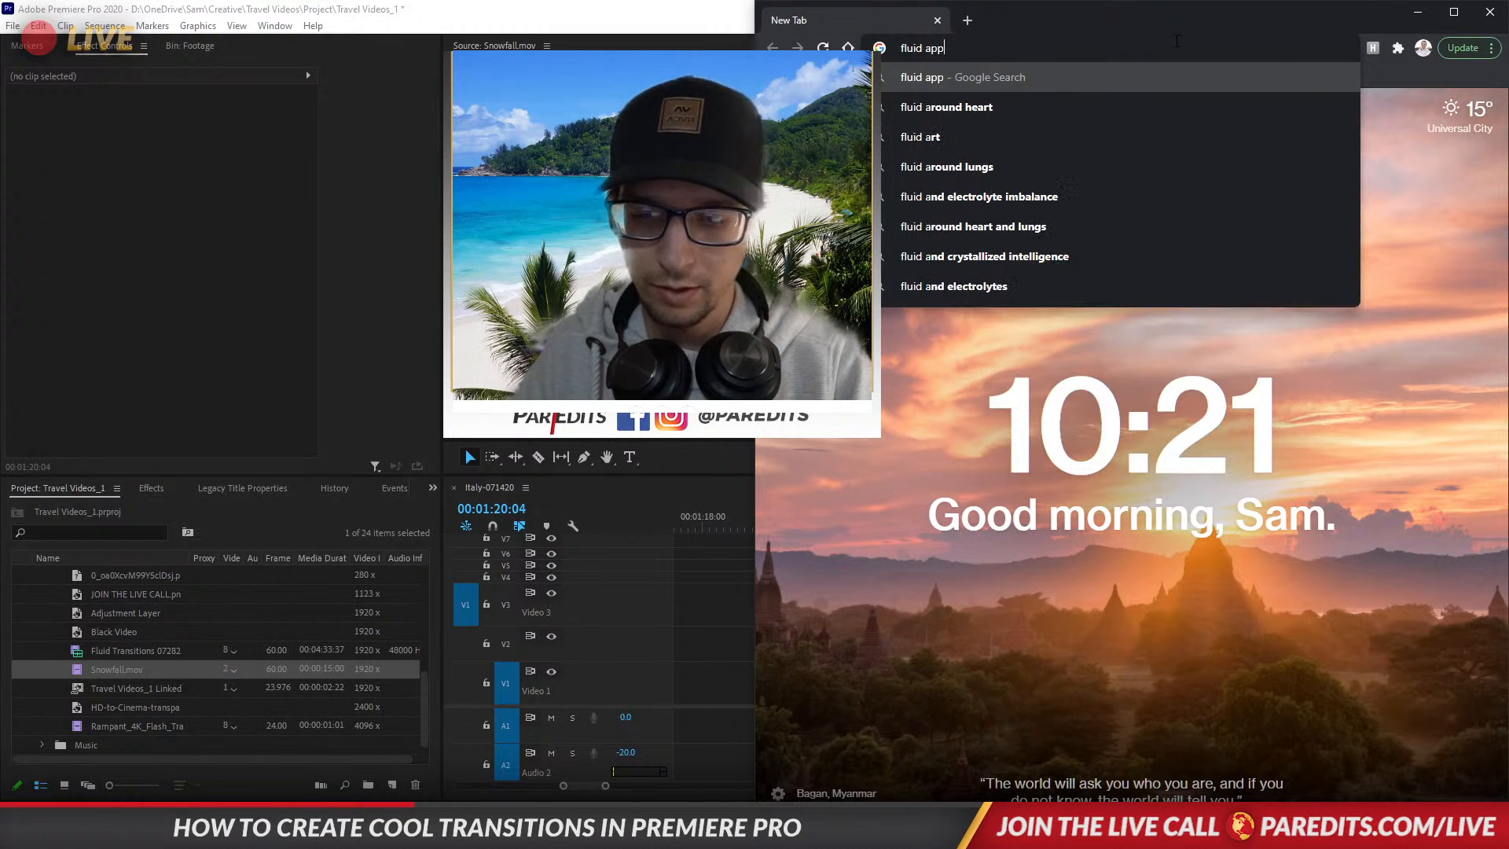
key(Return)
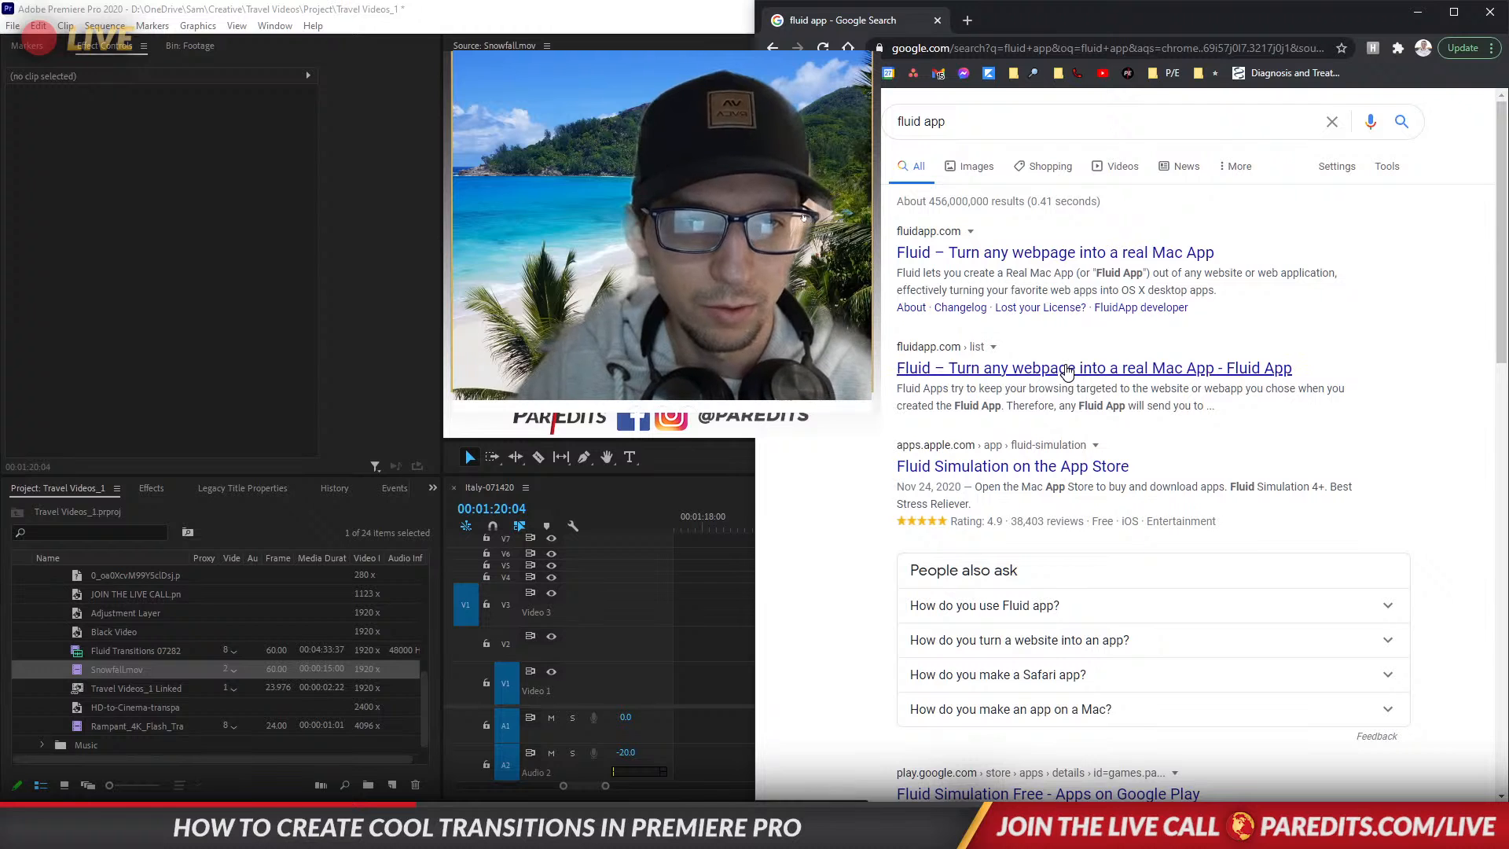
scroll(1026, 468, down, 4)
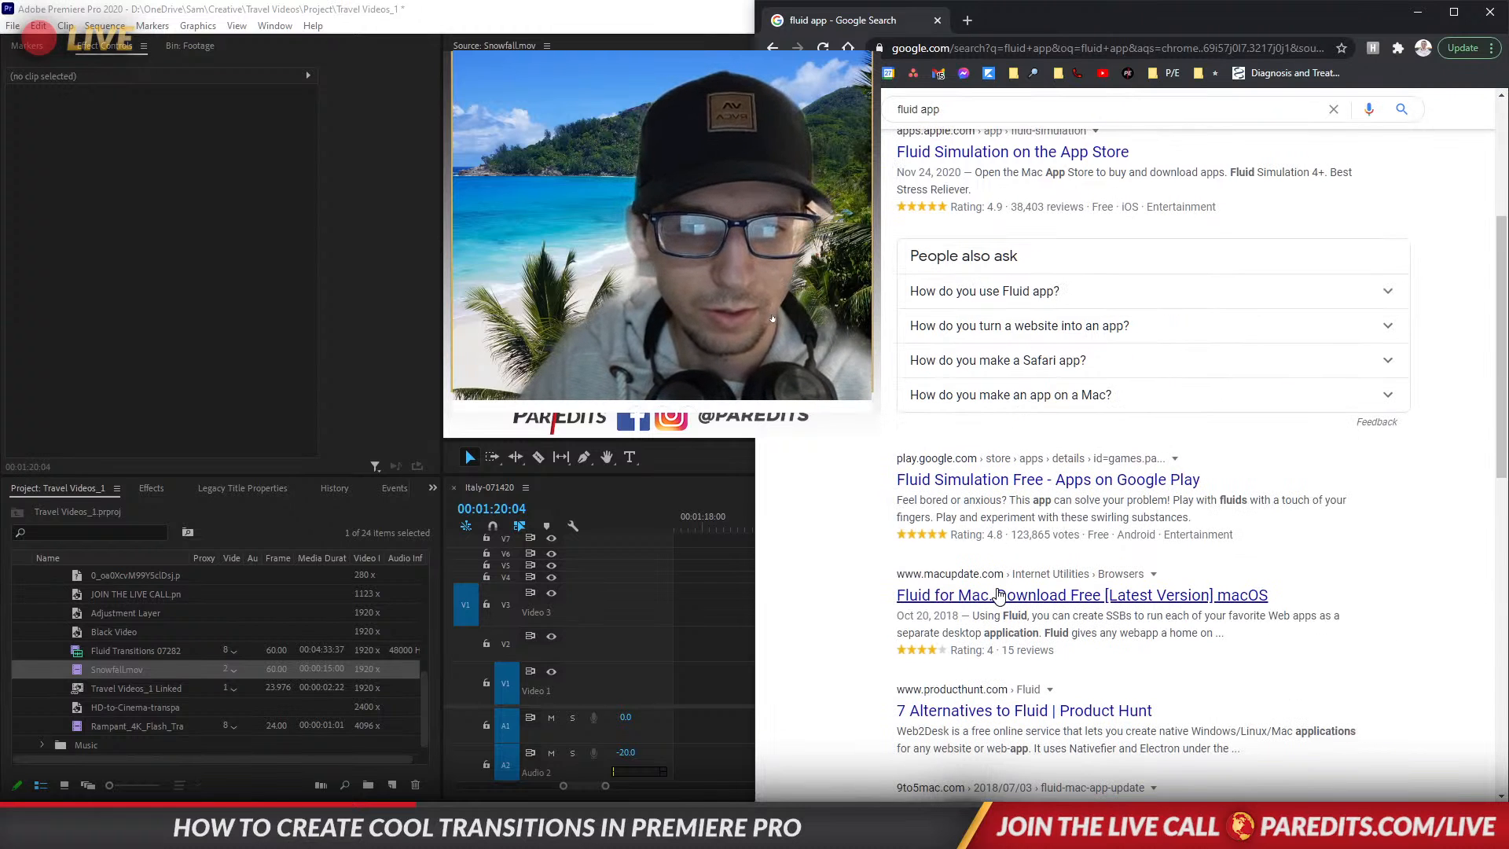
scroll(994, 629, up, 4)
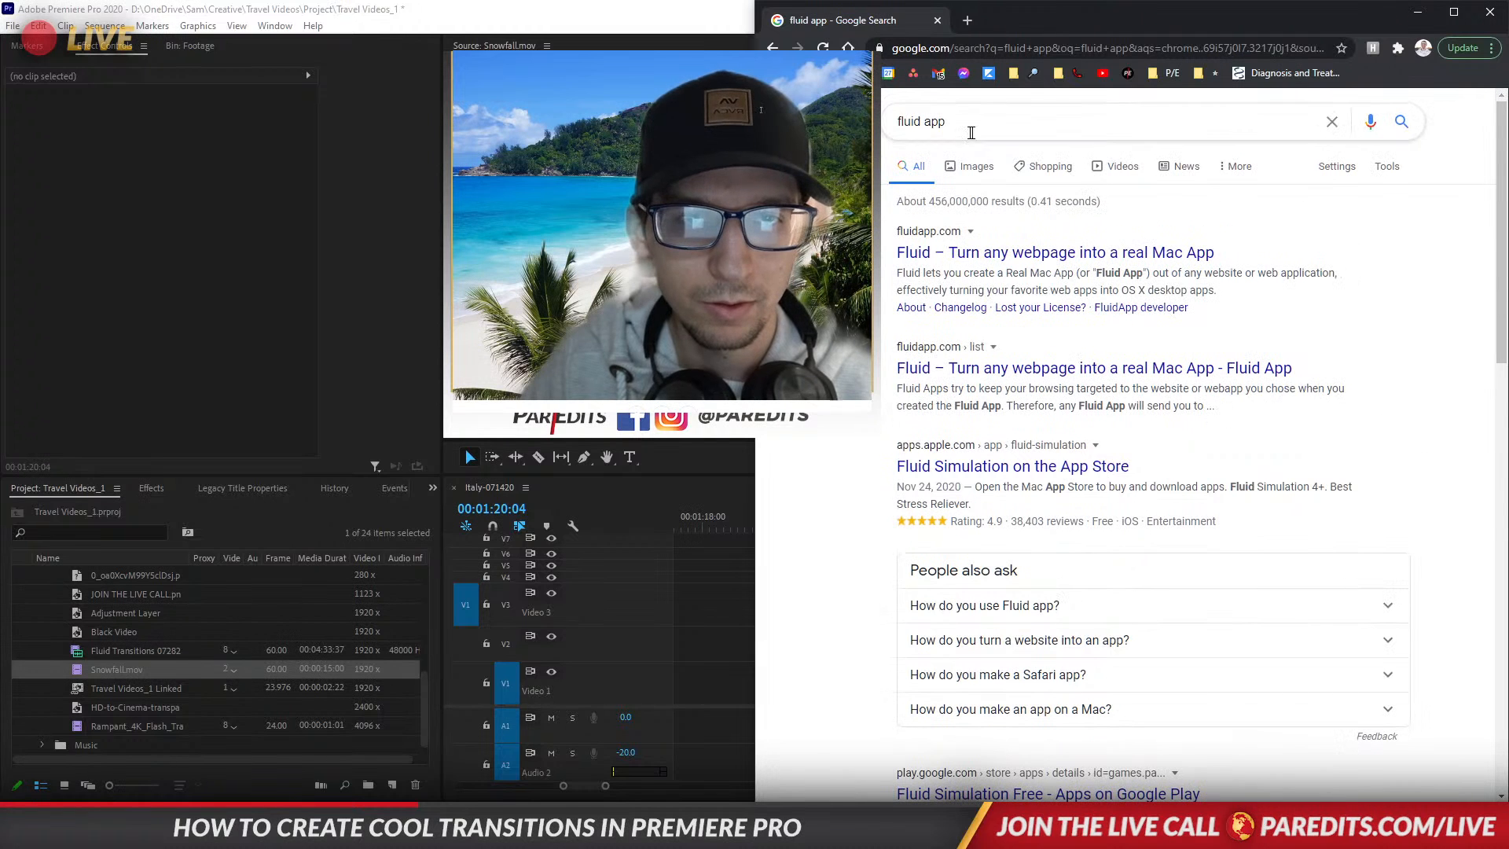
Search Google for "fluid simulation" and open the WebGL Fluid Simulation result.
key(BackSpace)
text(simulation)
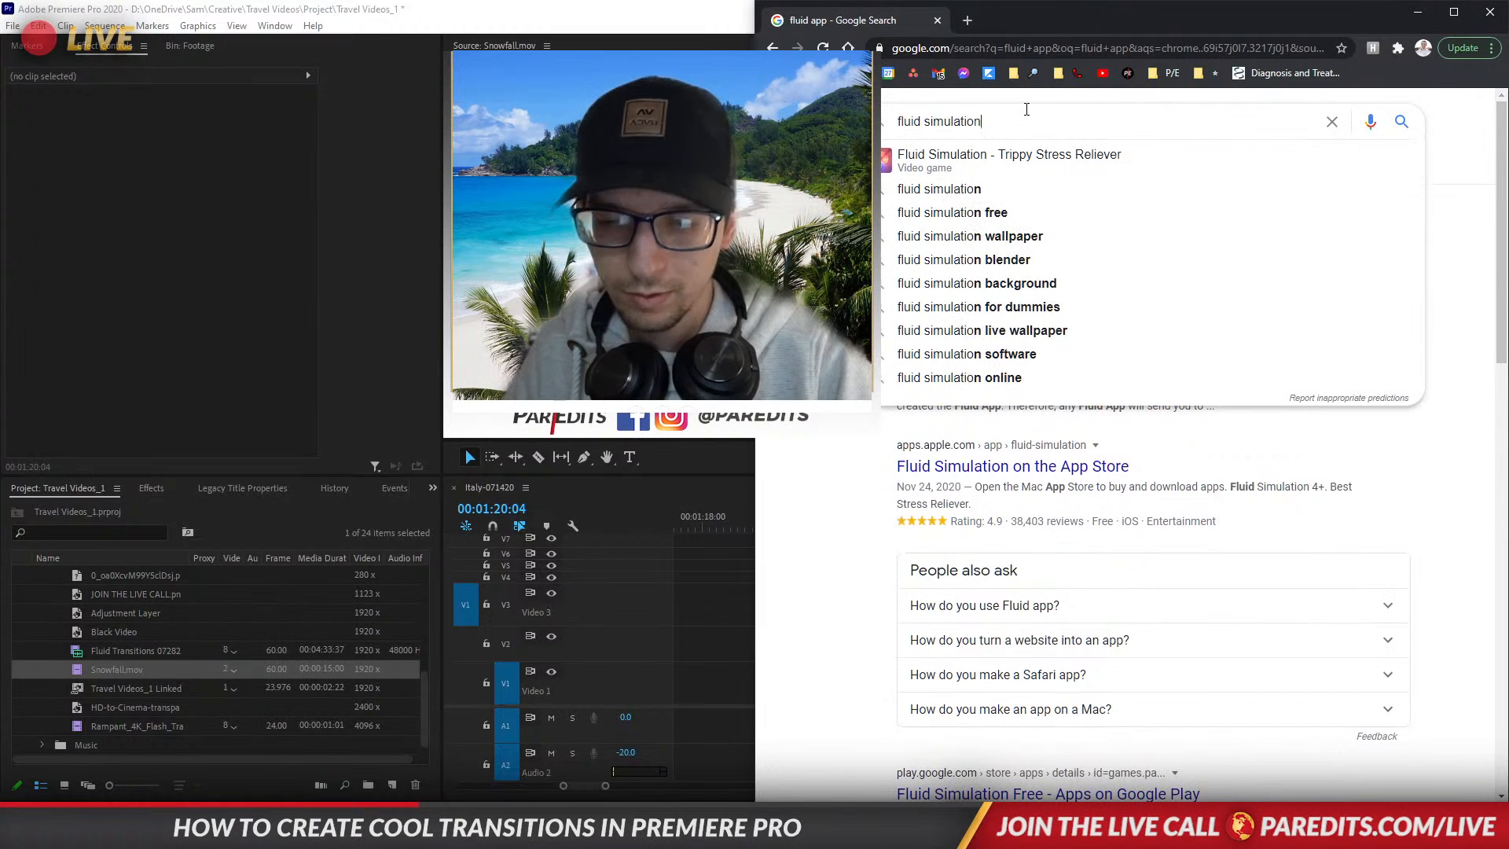
key(Return)
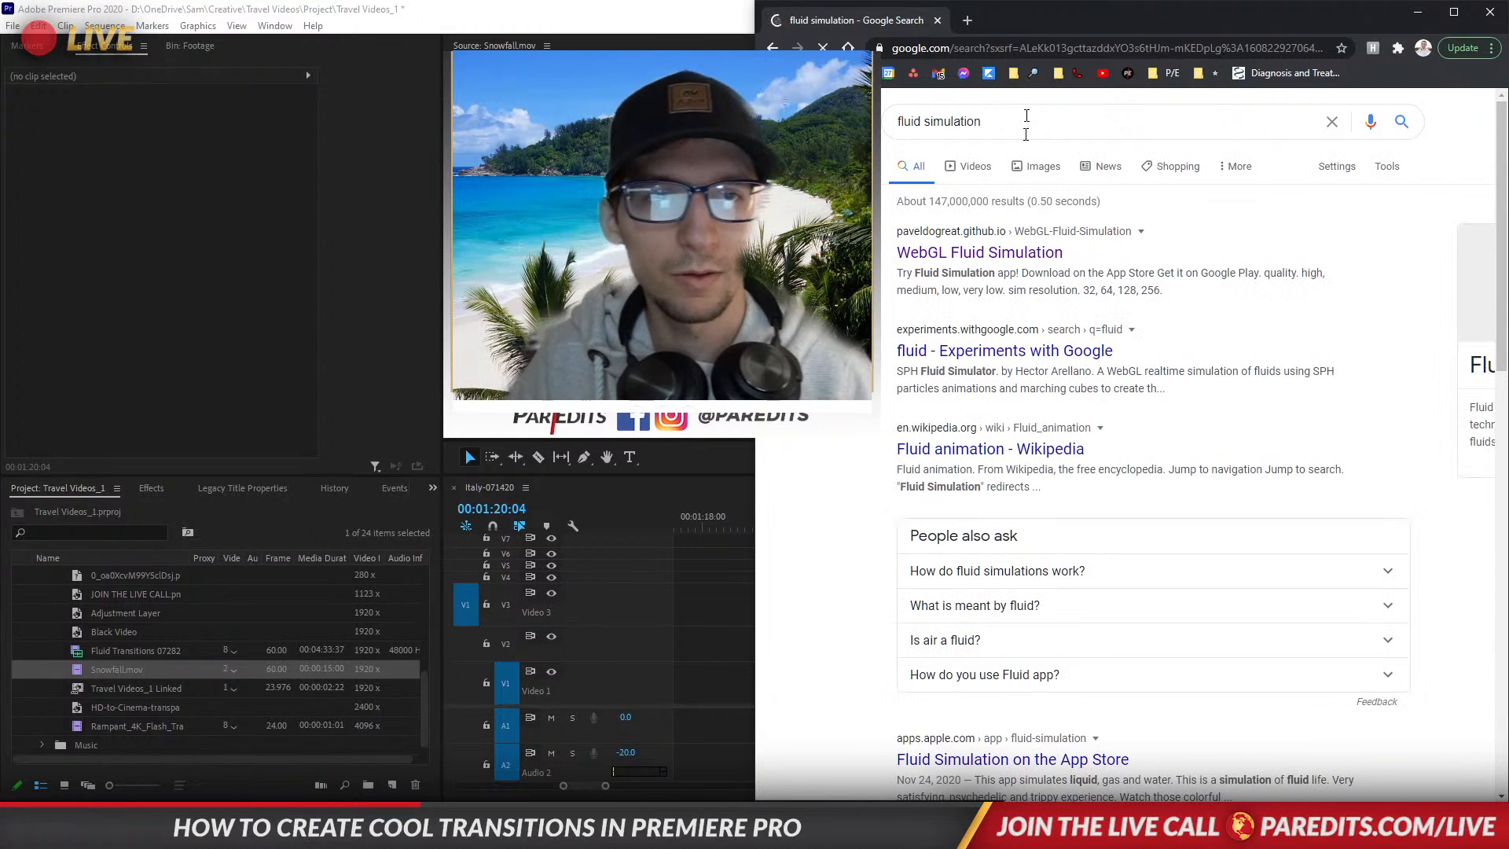
click(1020, 253)
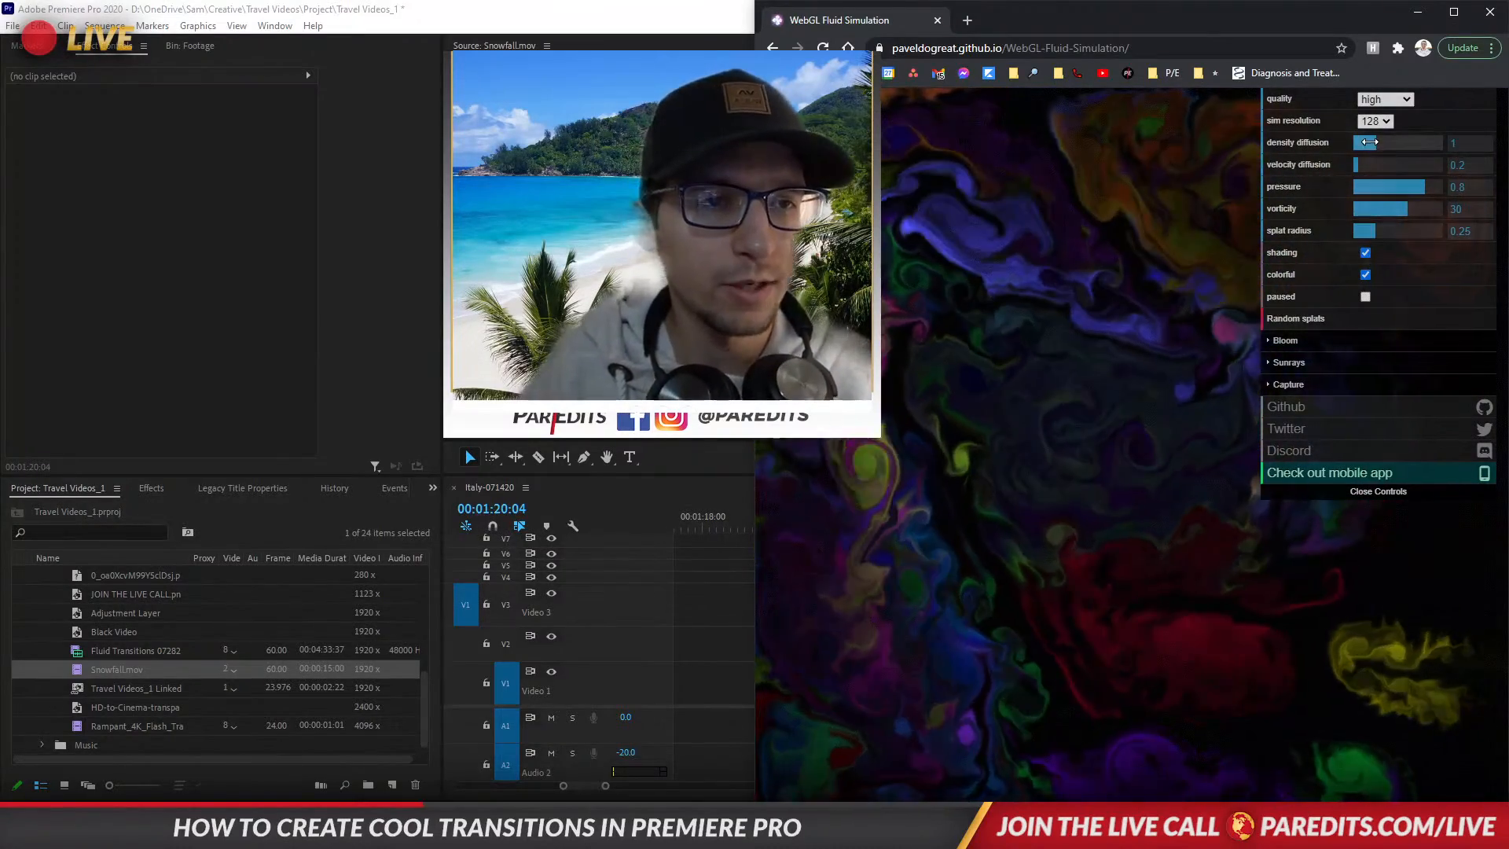
Swirl colours across the fluid canvas, set the density diffusion to 3 and test it with another stroke.
mouse_move(1066, 261)
mouse_down()
mouse_move(992, 311)
mouse_move(1059, 441)
mouse_move(1275, 615)
mouse_move(1063, 633)
mouse_move(692, 229)
mouse_move(1027, 191)
mouse_move(935, 315)
mouse_move(1112, 559)
mouse_move(1133, 673)
mouse_move(1115, 365)
mouse_move(1098, 581)
mouse_up()
click(1411, 144)
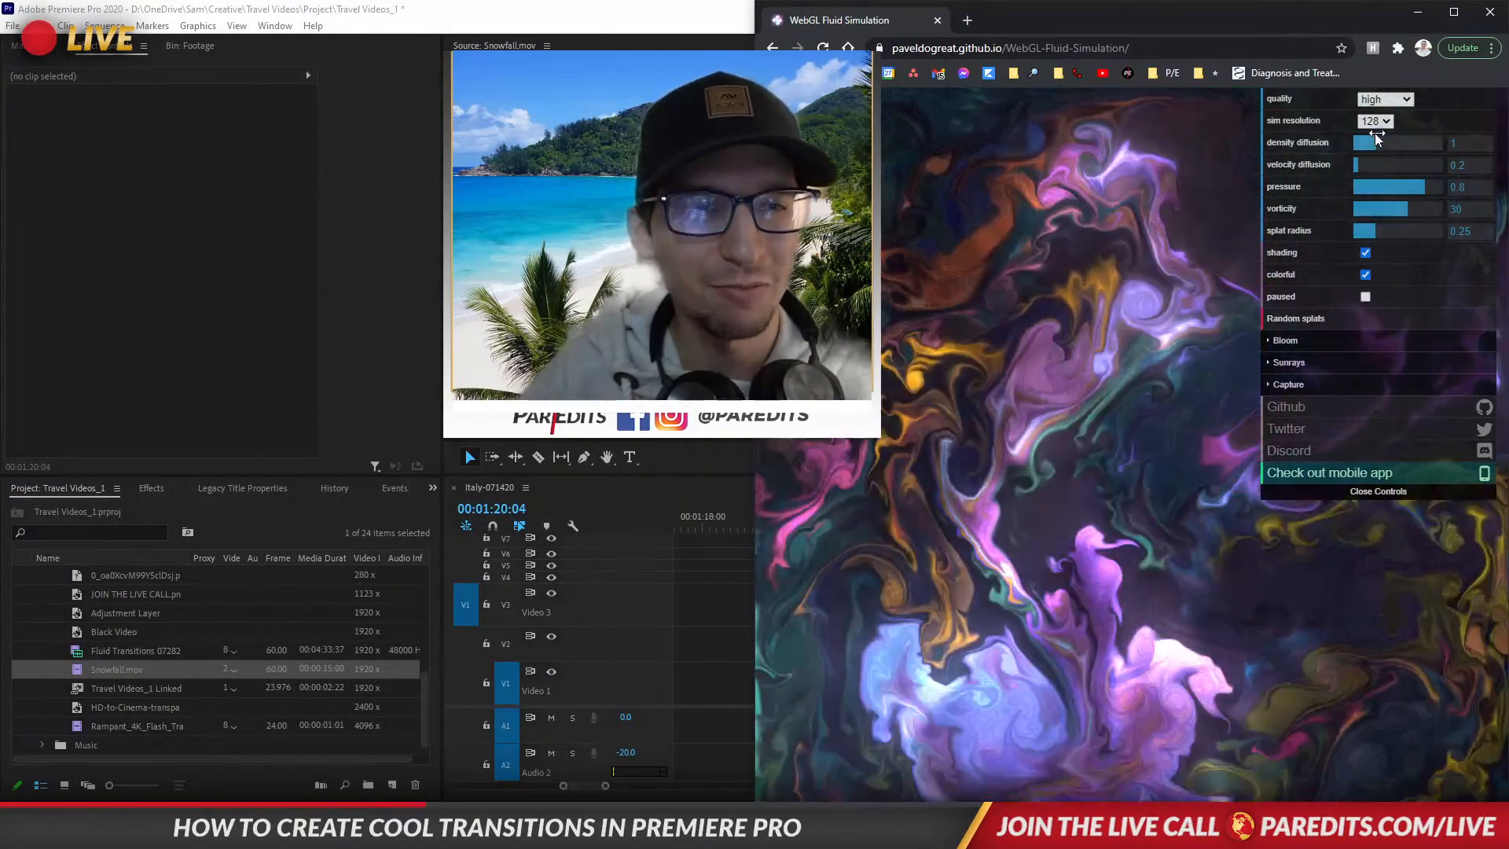
drag(1415, 147, 1423, 146)
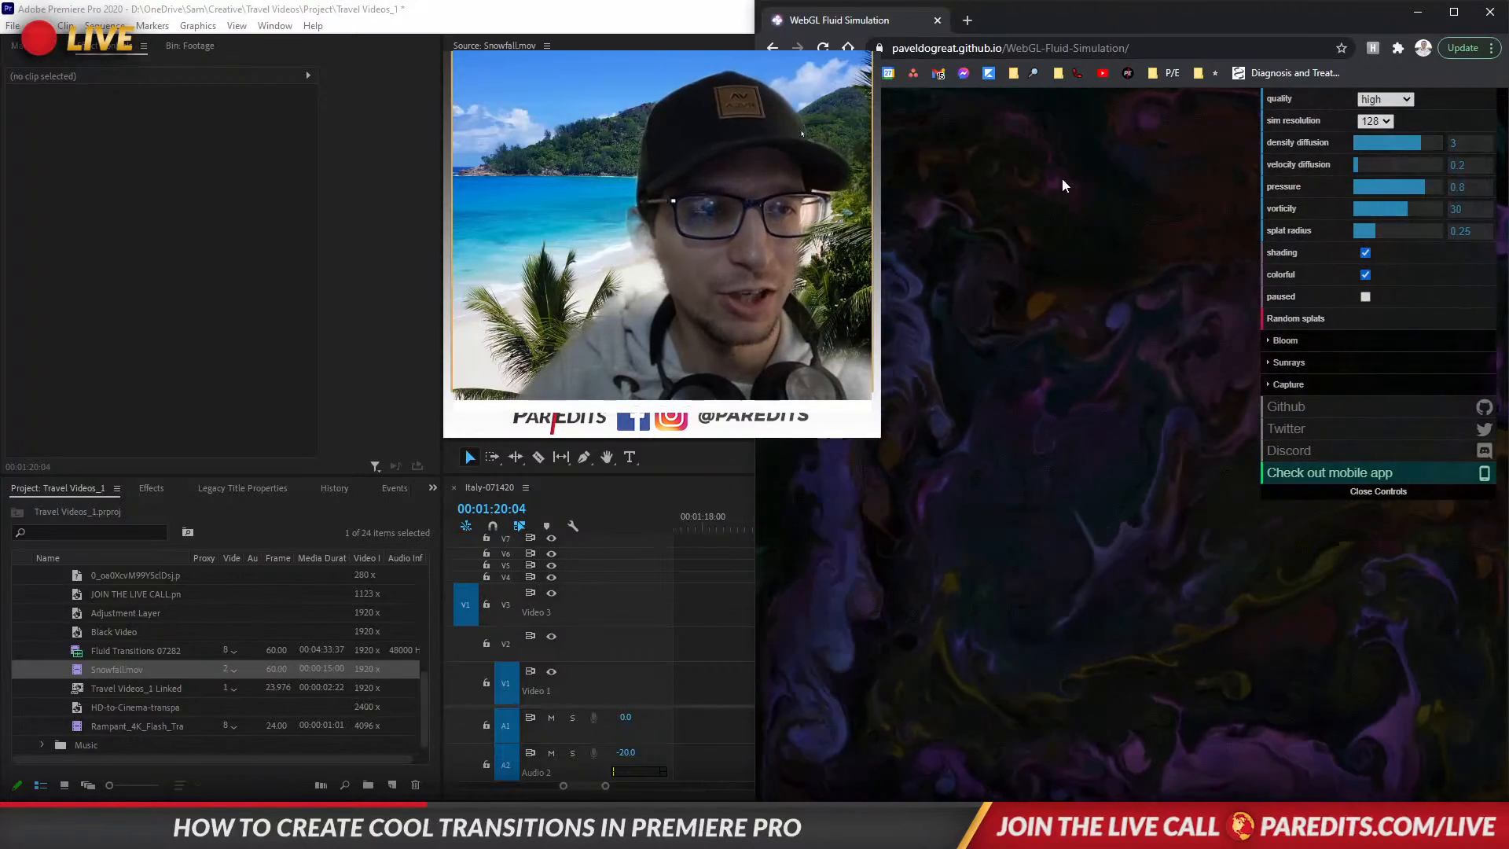
mouse_move(1065, 186)
mouse_down()
mouse_move(1102, 498)
mouse_move(1279, 389)
mouse_up()
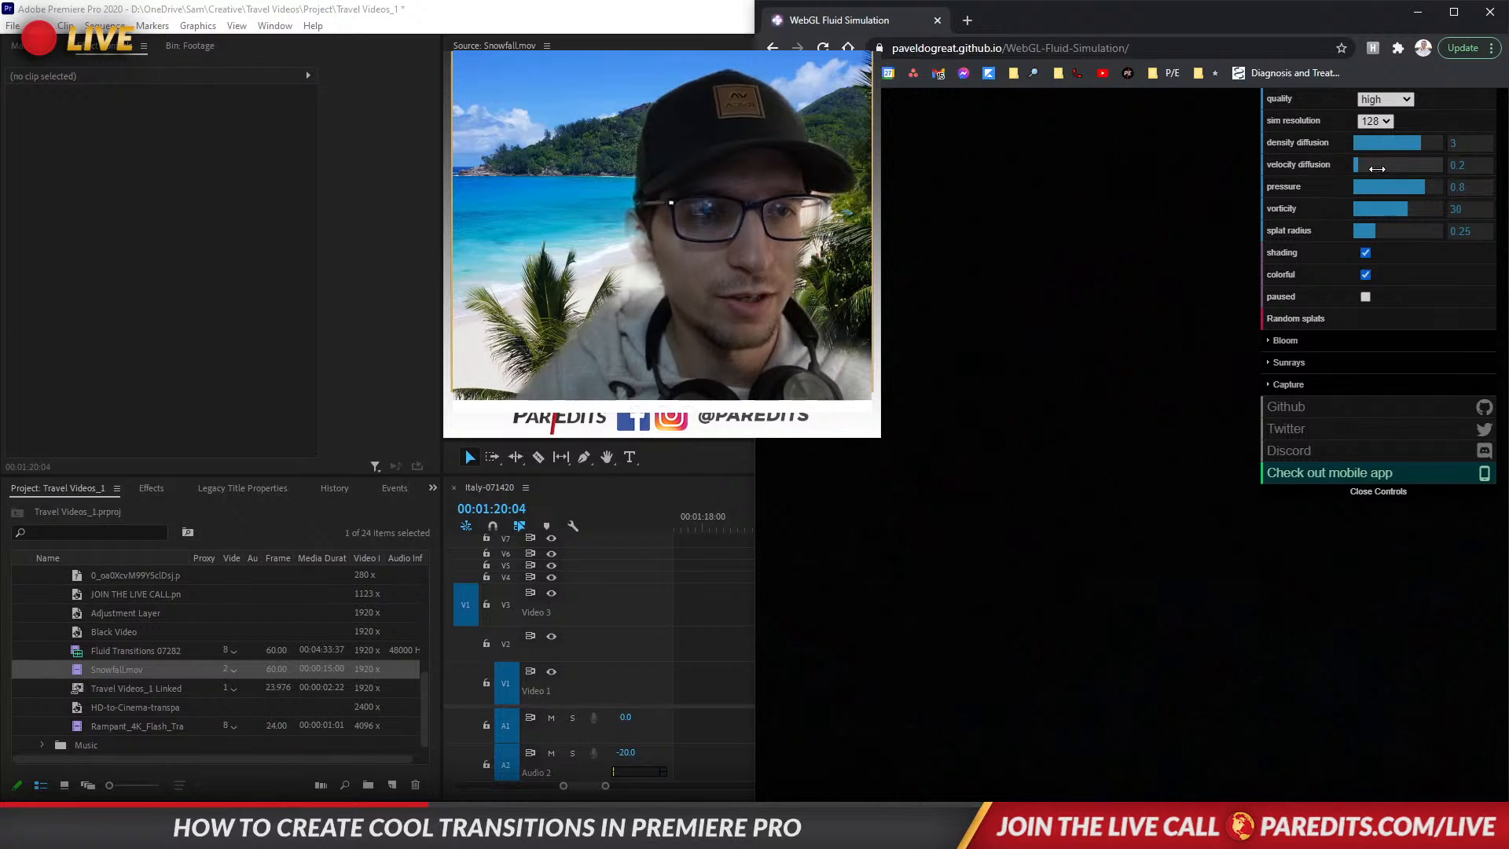
Set the velocity diffusion to 1.26 and the pressure to 0.42, testing them with strokes on the canvas.
mouse_move(997, 292)
mouse_down()
mouse_move(1016, 477)
mouse_move(1074, 503)
mouse_up()
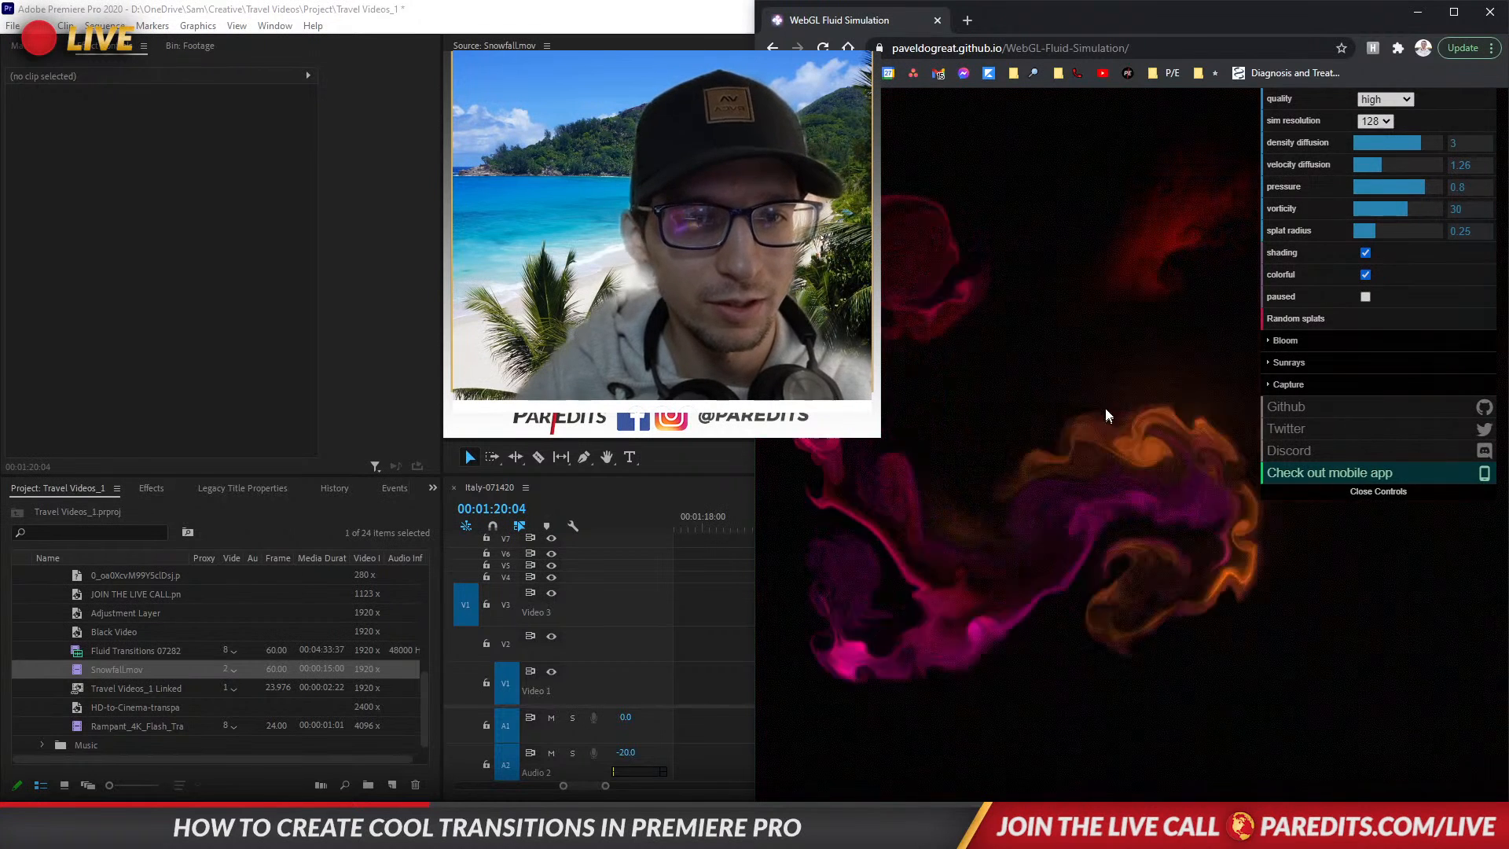
drag(1390, 187, 1399, 188)
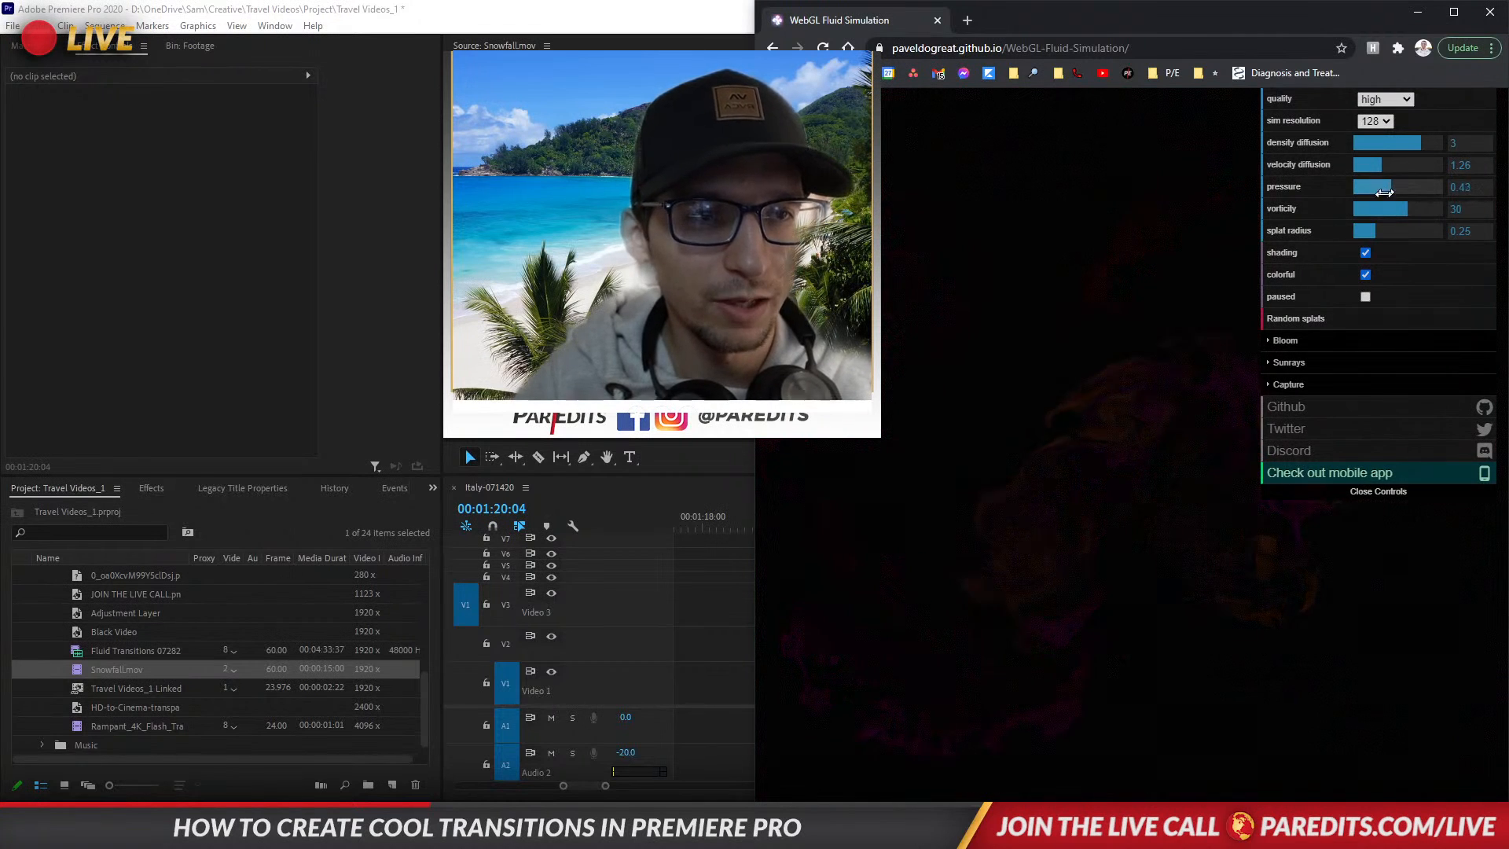
mouse_move(1198, 294)
mouse_down()
mouse_move(1095, 374)
mouse_move(1110, 439)
mouse_up()
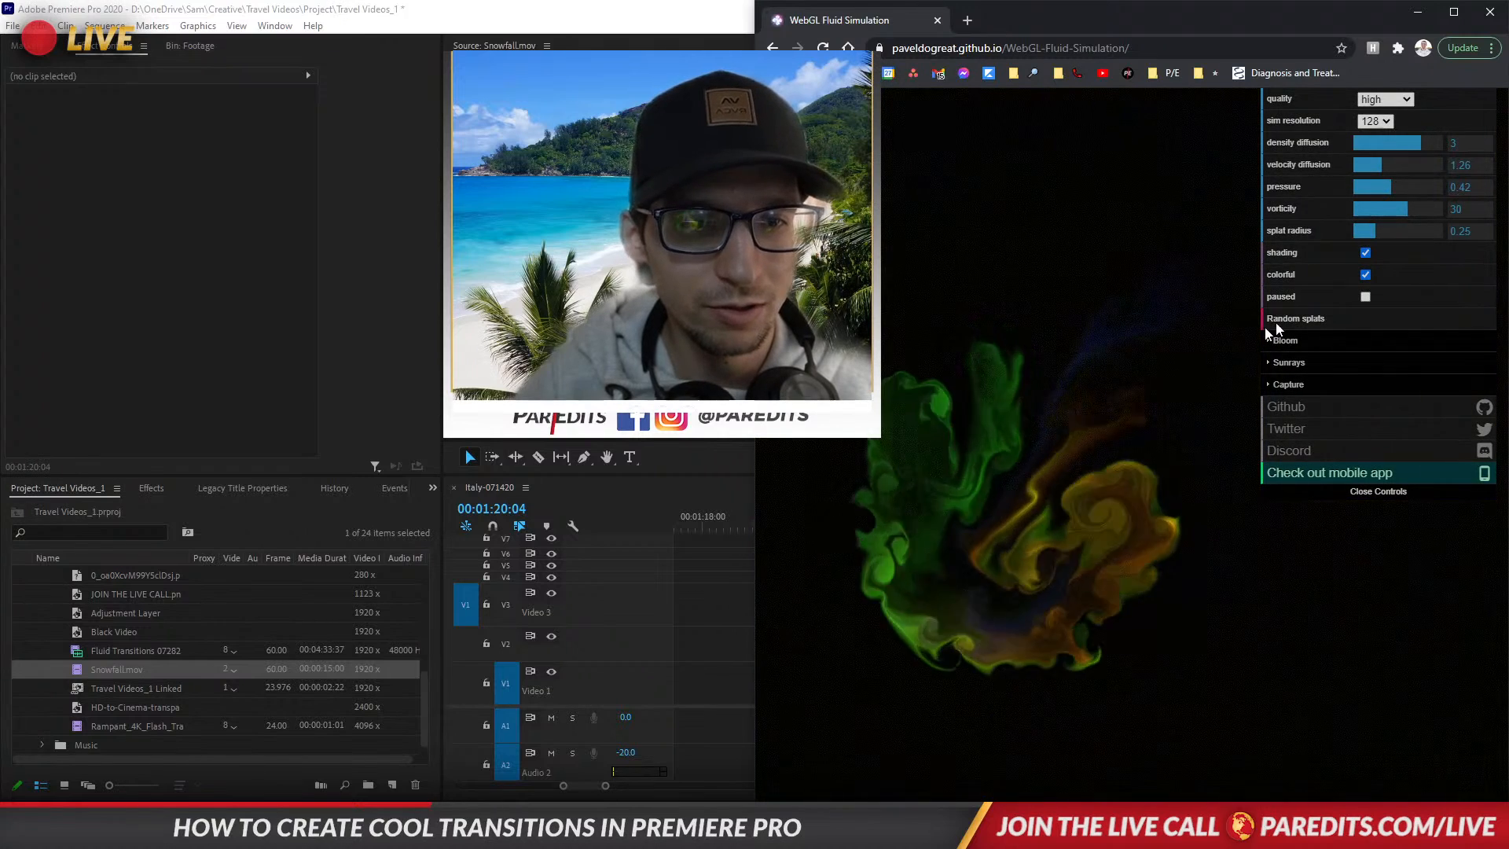
Set the vorticity to 0 and the splat radius to 0.46 after trying 0.13, testing each setting with strokes on the canvas.
drag(1396, 209, 1337, 210)
mouse_move(1036, 266)
mouse_down()
mouse_move(1059, 247)
mouse_move(1313, 684)
mouse_move(1036, 494)
mouse_move(1138, 318)
mouse_up()
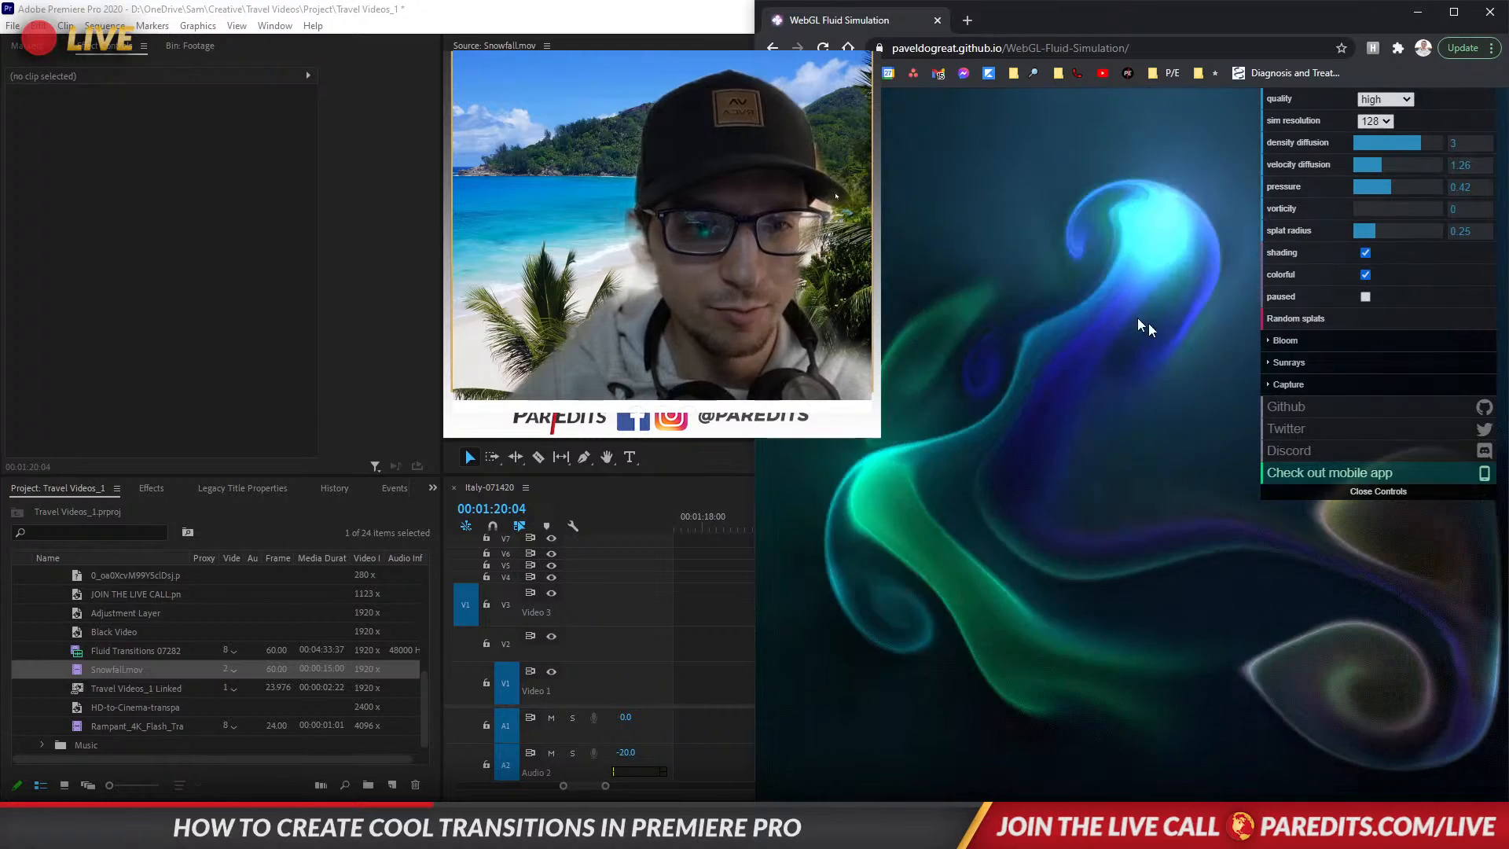
drag(1375, 230, 1367, 233)
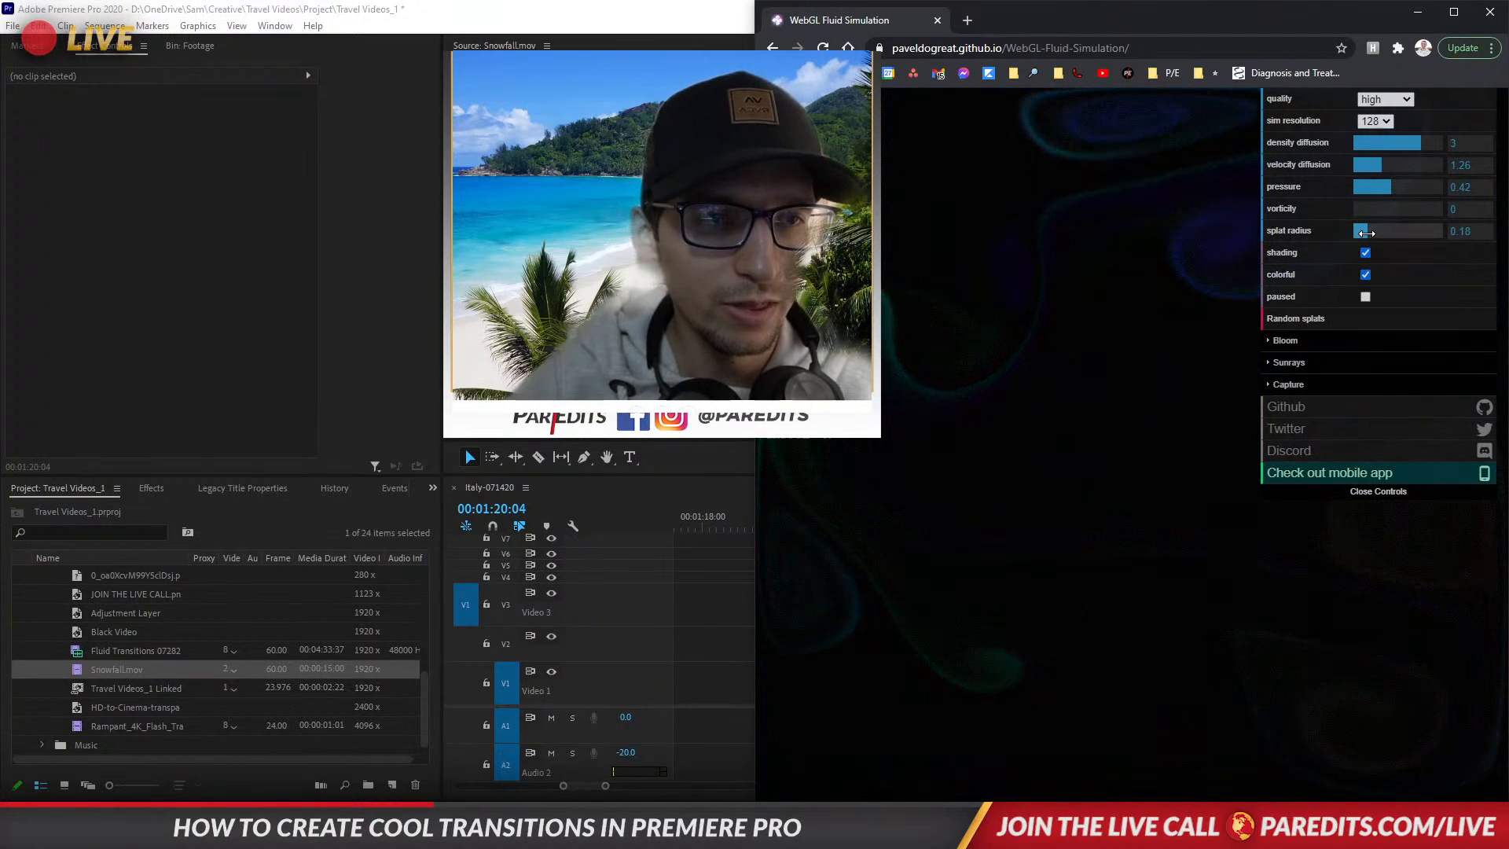
mouse_move(1191, 234)
mouse_down()
mouse_move(1042, 302)
mouse_move(1103, 421)
mouse_move(1193, 522)
mouse_up()
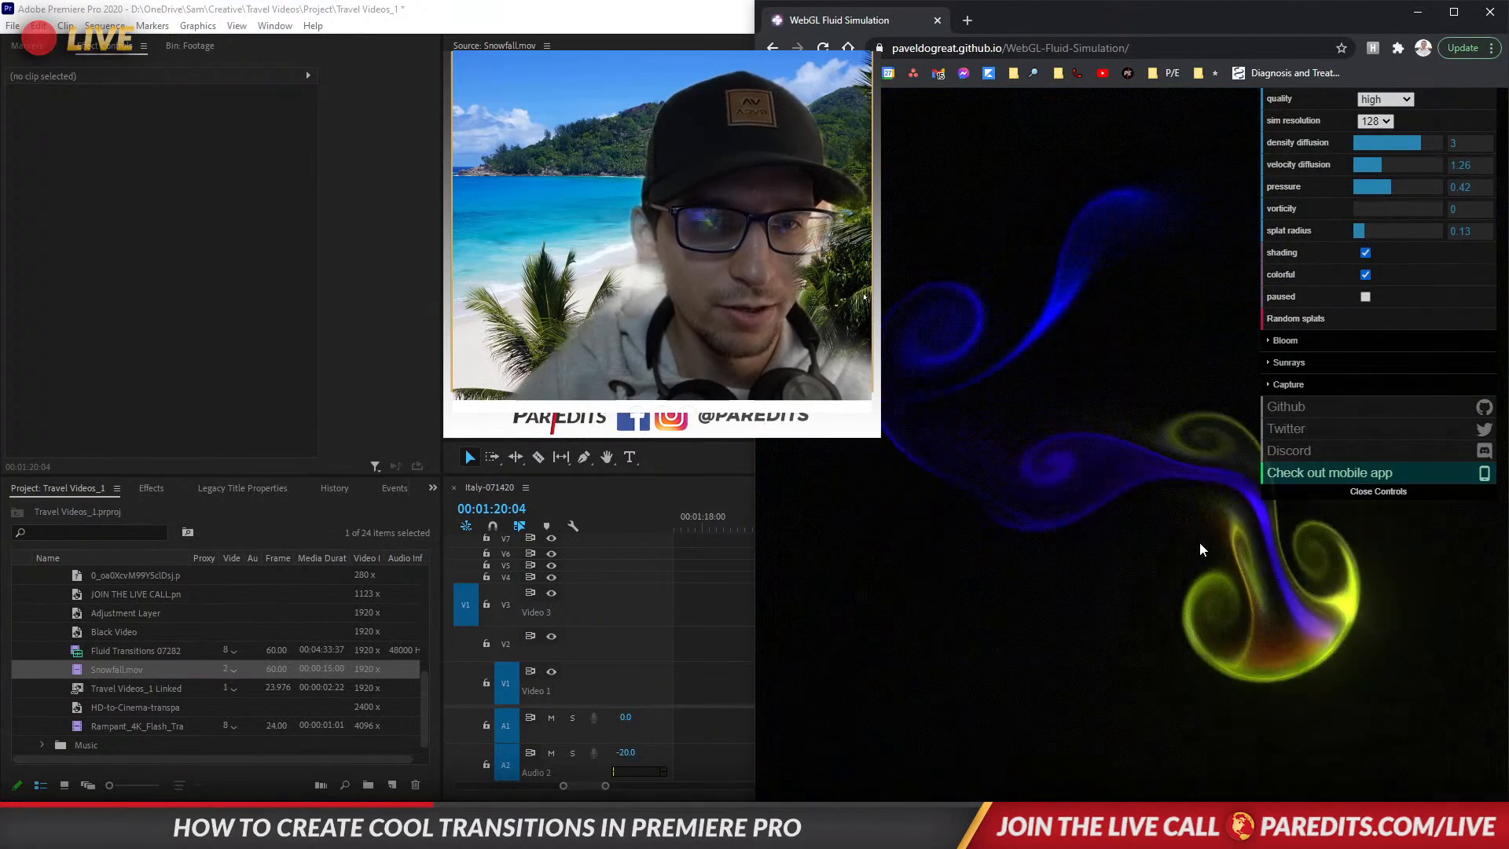
drag(1360, 231, 1394, 231)
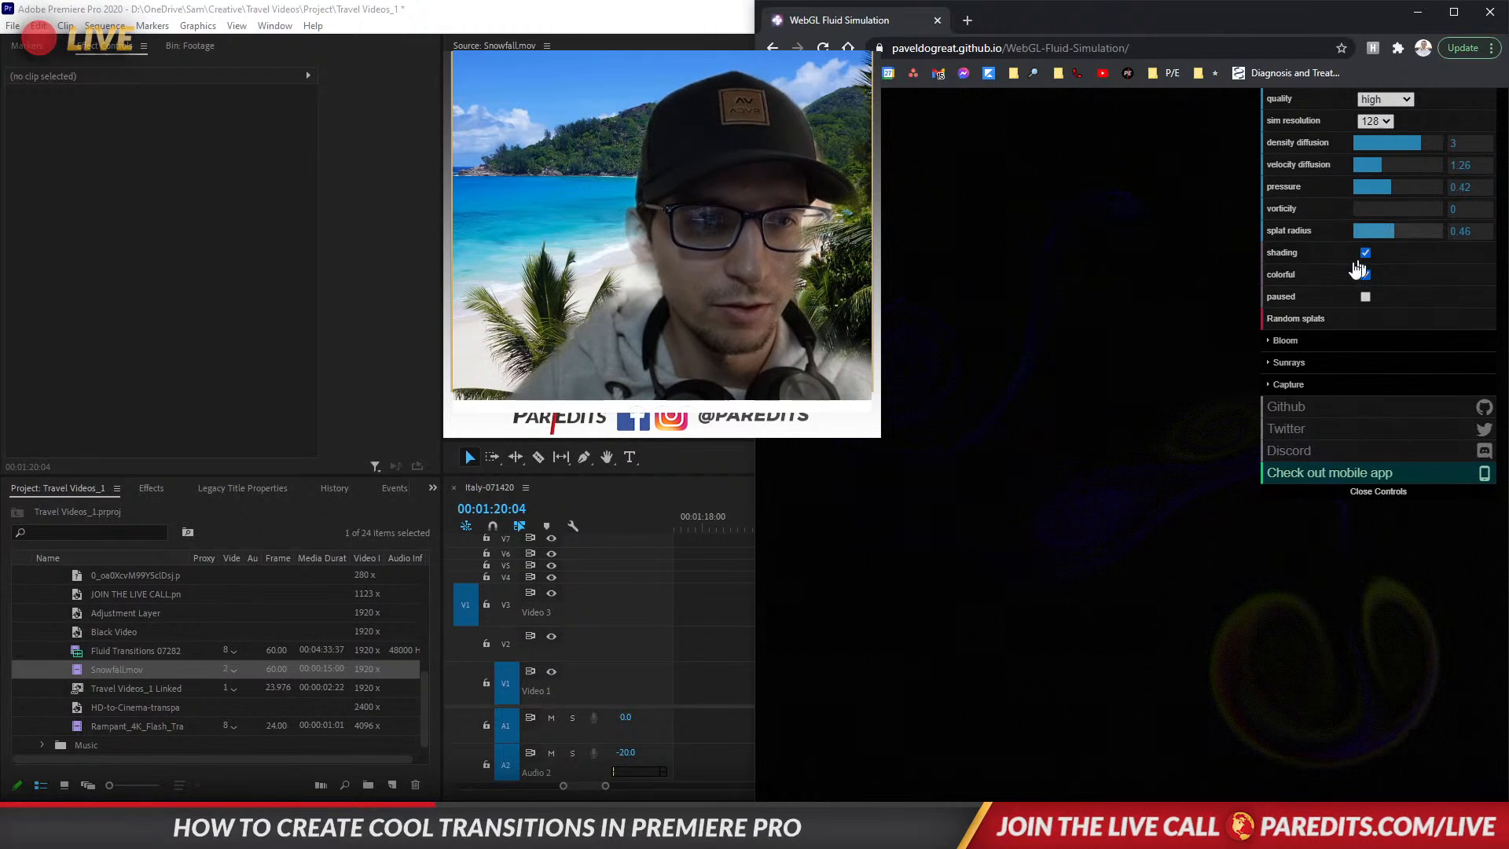
mouse_move(1030, 249)
mouse_down()
mouse_move(999, 385)
mouse_move(1088, 495)
mouse_up()
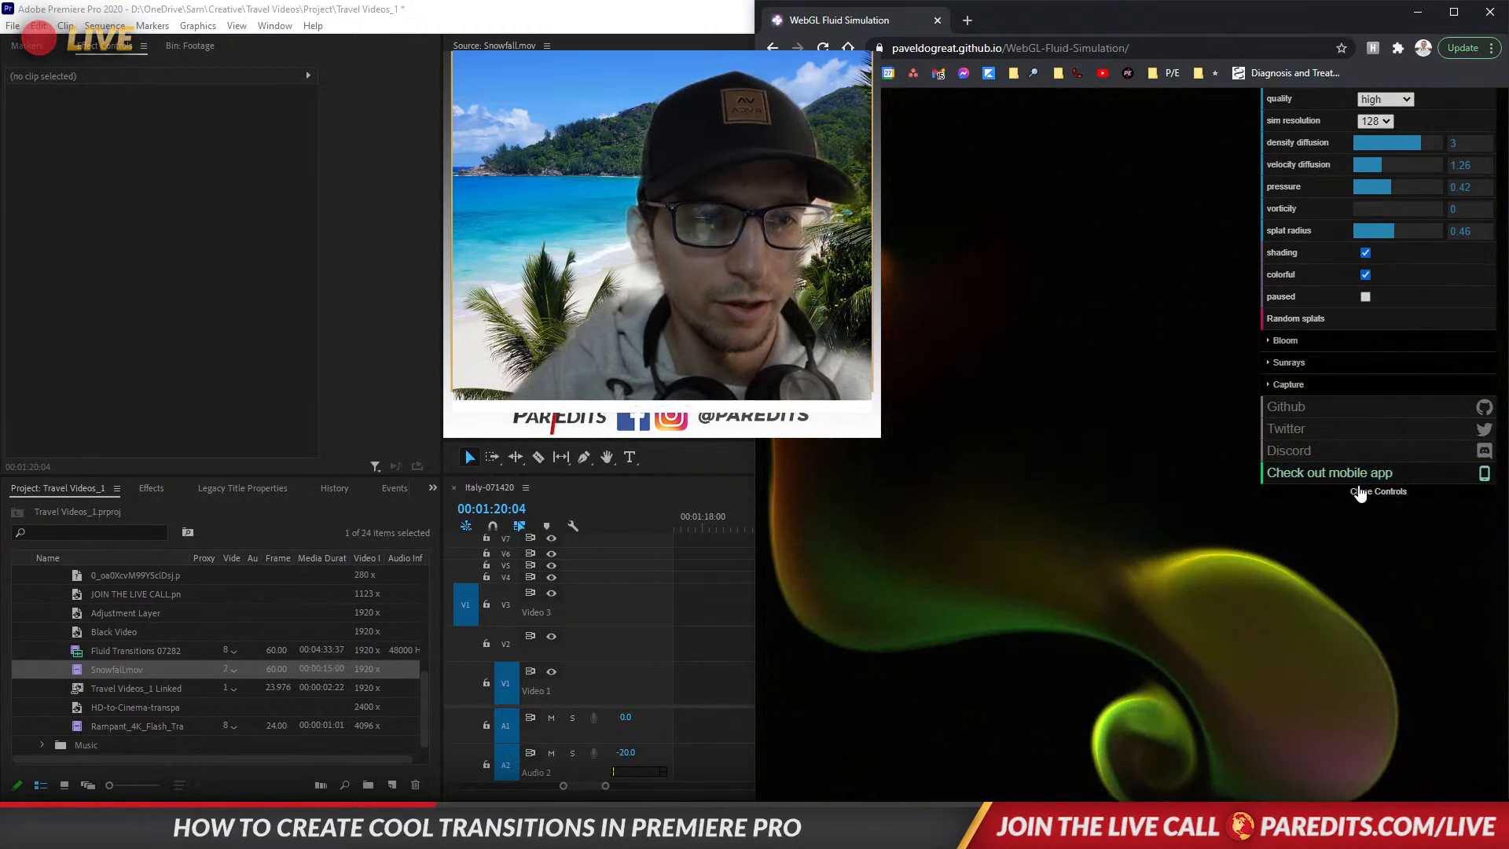
Hide the simulation controls and sweep broad coloured strokes across the clear canvas.
click(1379, 491)
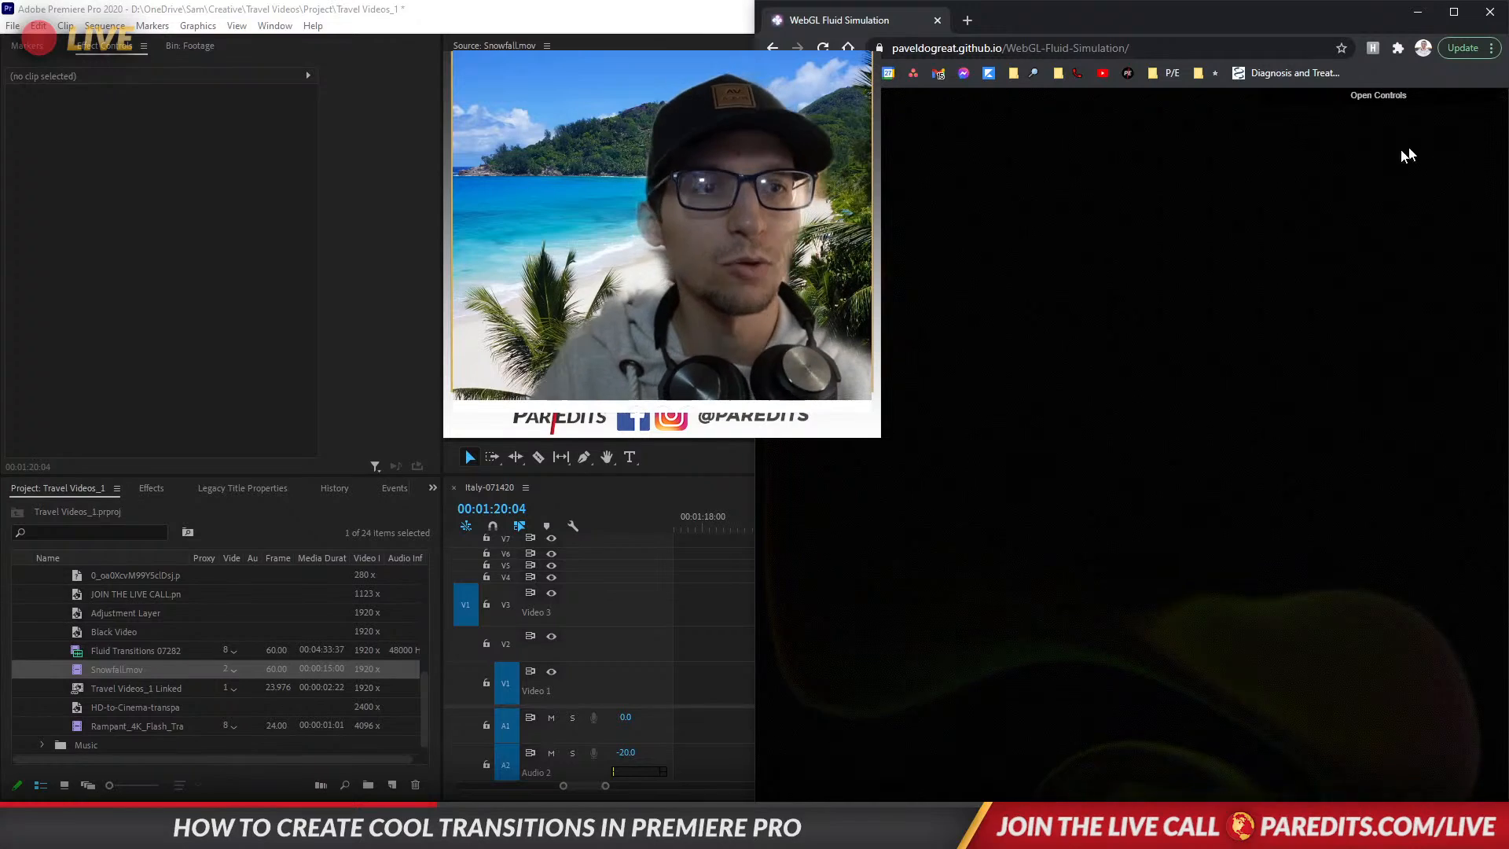
click(1251, 182)
mouse_move(1248, 177)
mouse_down()
mouse_move(959, 249)
mouse_move(1419, 420)
mouse_up()
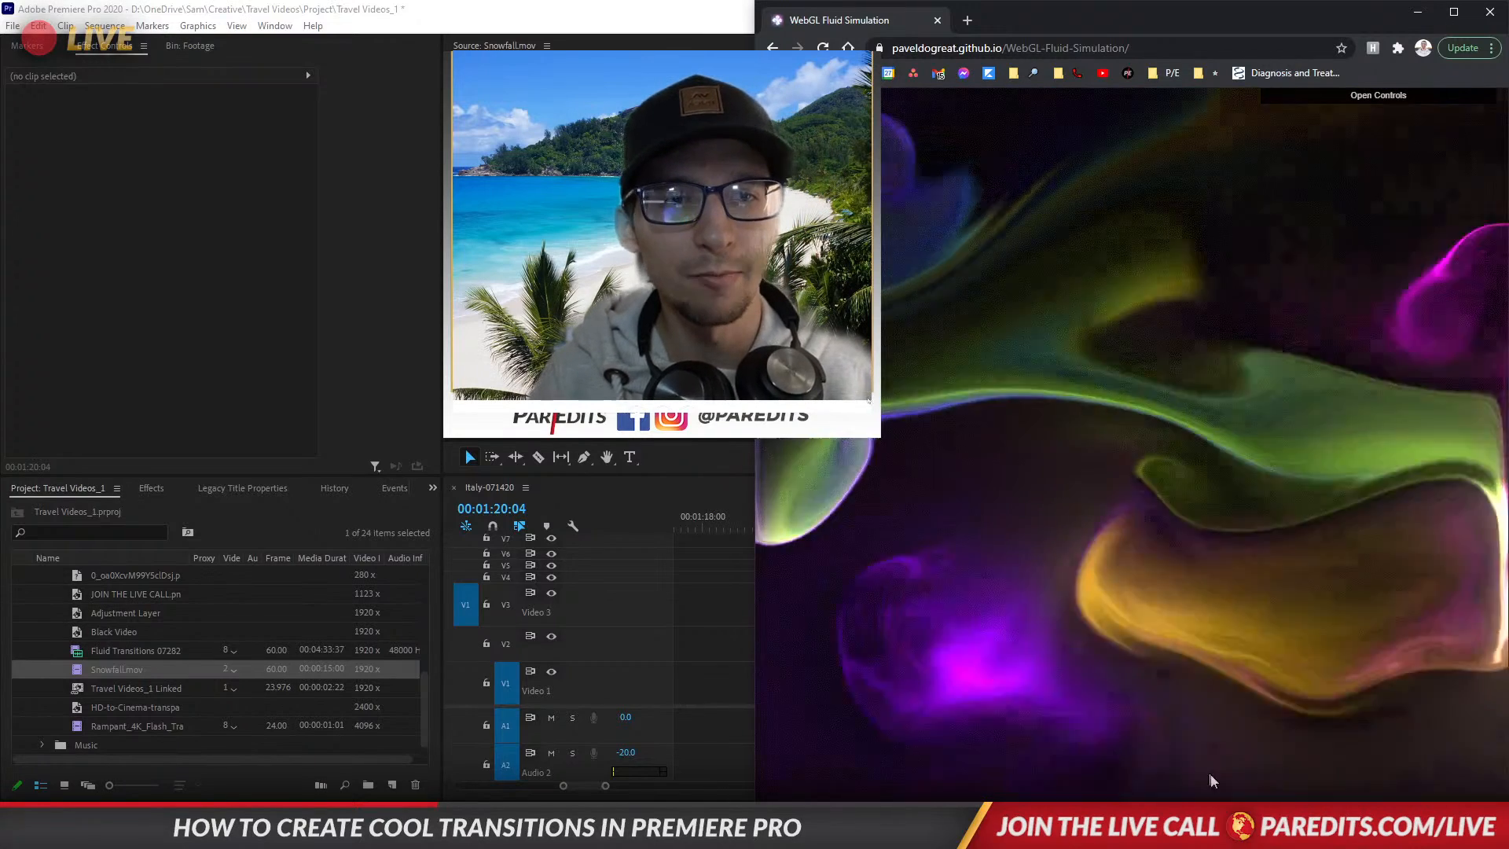
mouse_move(1002, 137)
mouse_down()
mouse_move(1108, 225)
mouse_move(1493, 700)
mouse_up()
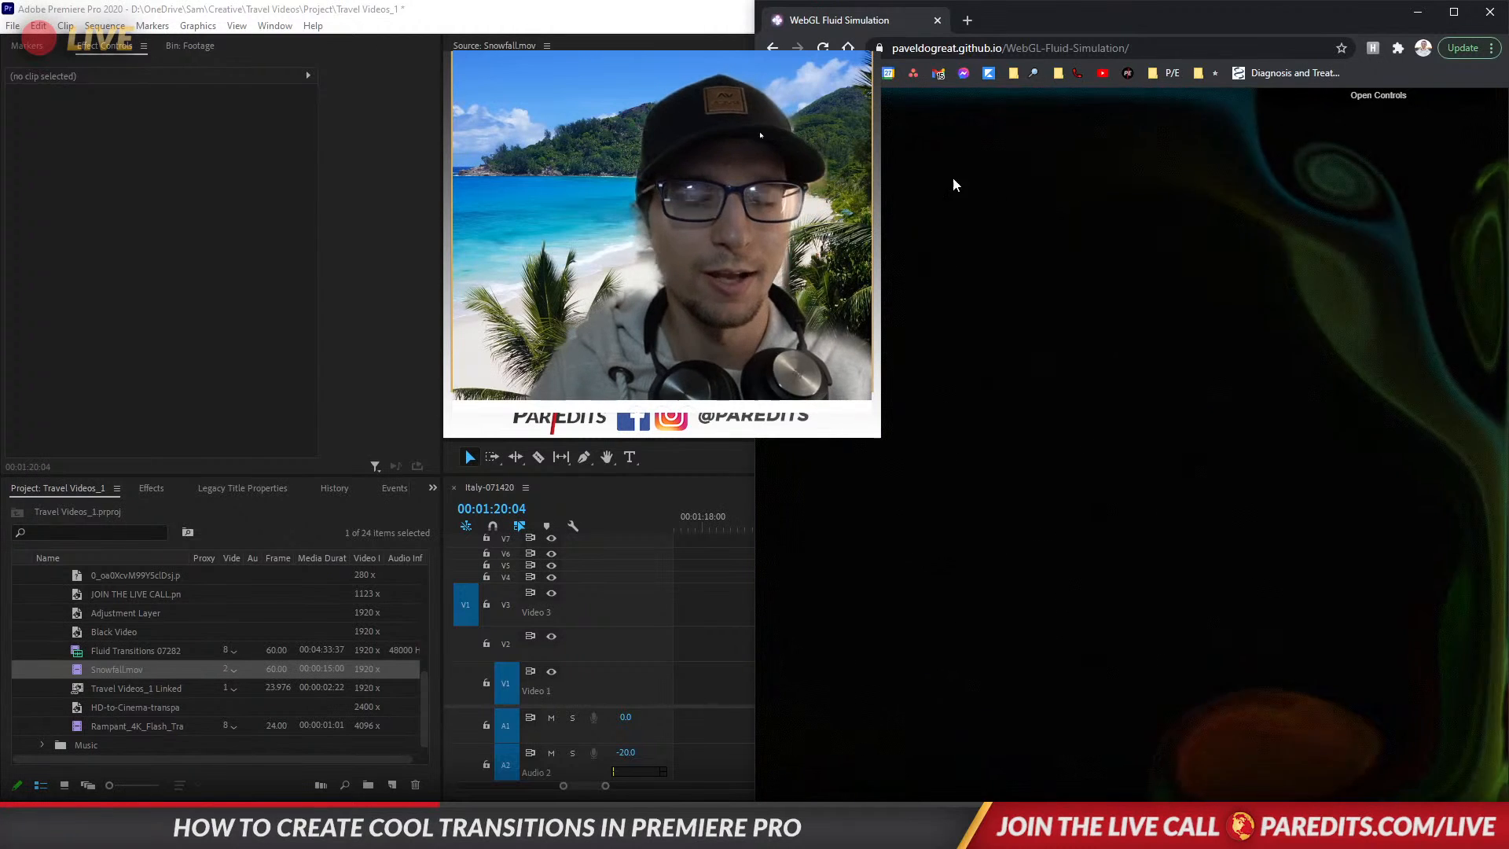
Set the simulation's vorticity to 3 and pressure to 0.1, testing them with strokes with the controls shown and hidden.
click(1379, 95)
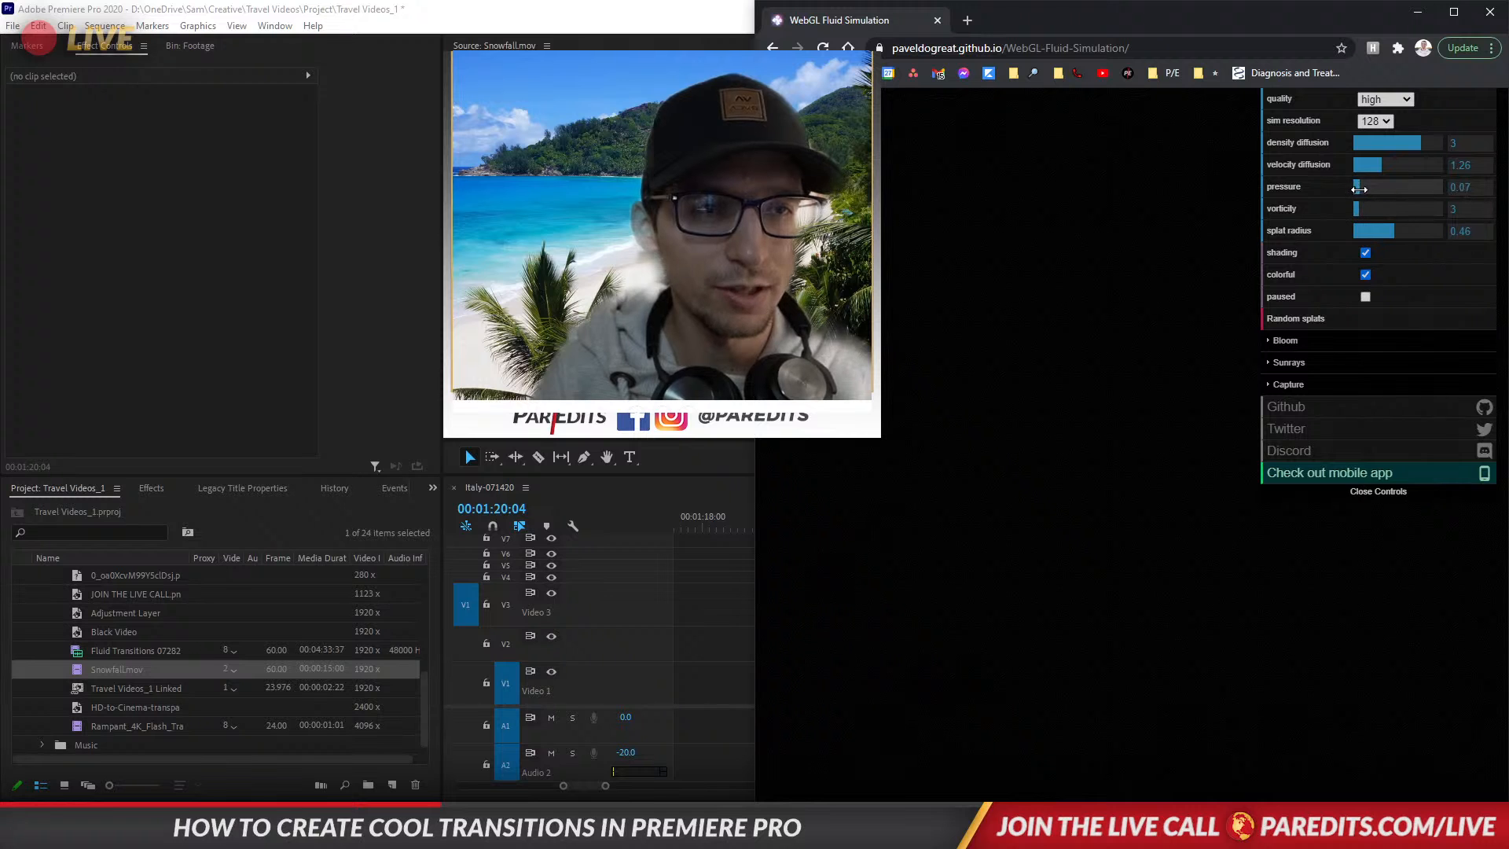
drag(955, 117, 1389, 571)
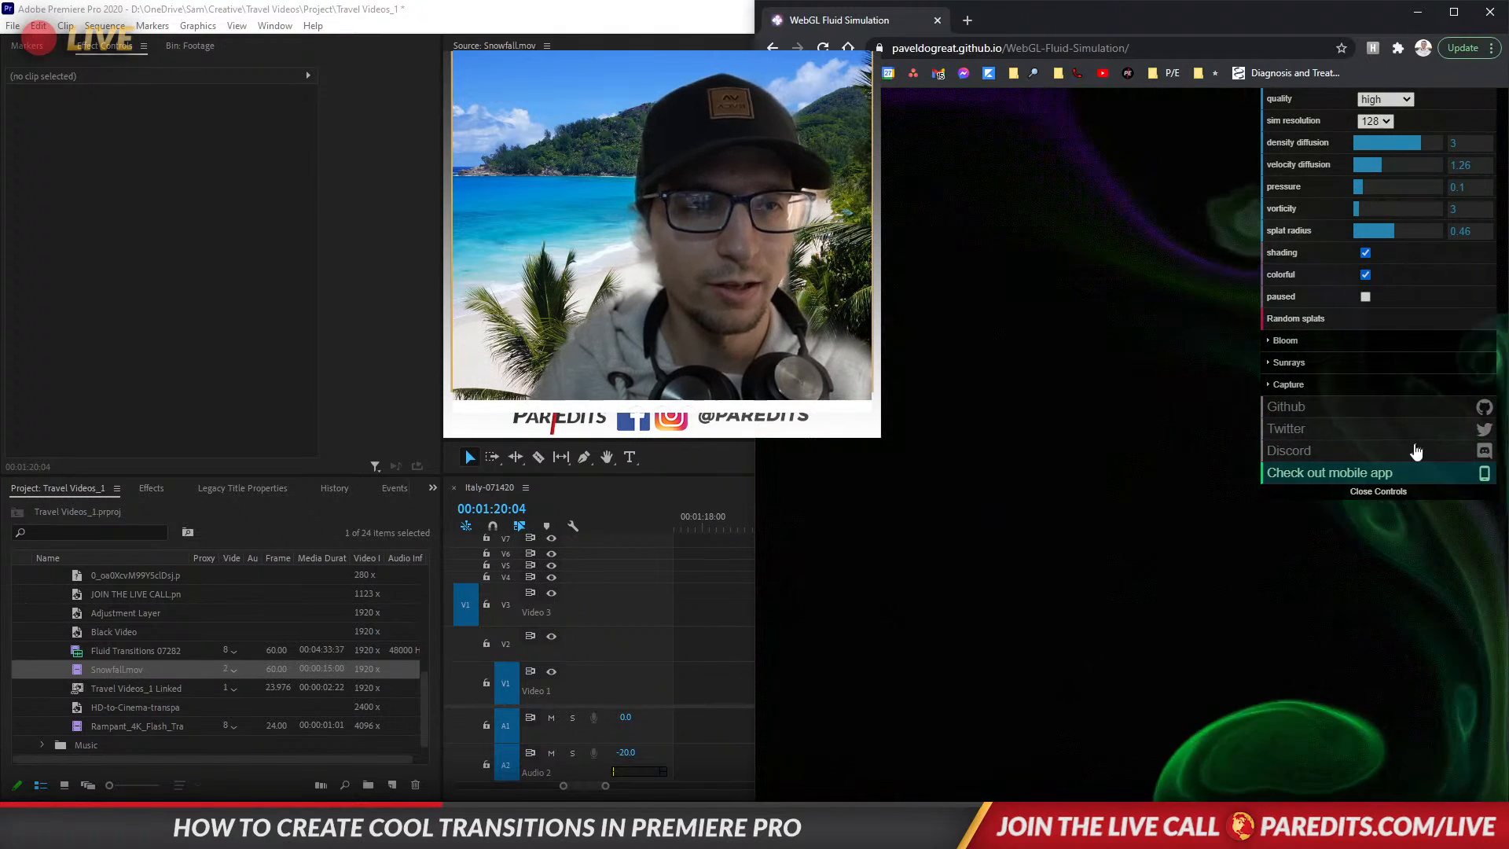
click(1379, 491)
mouse_move(1172, 548)
mouse_down()
mouse_move(925, 385)
mouse_move(1157, 253)
mouse_move(1039, 654)
mouse_up()
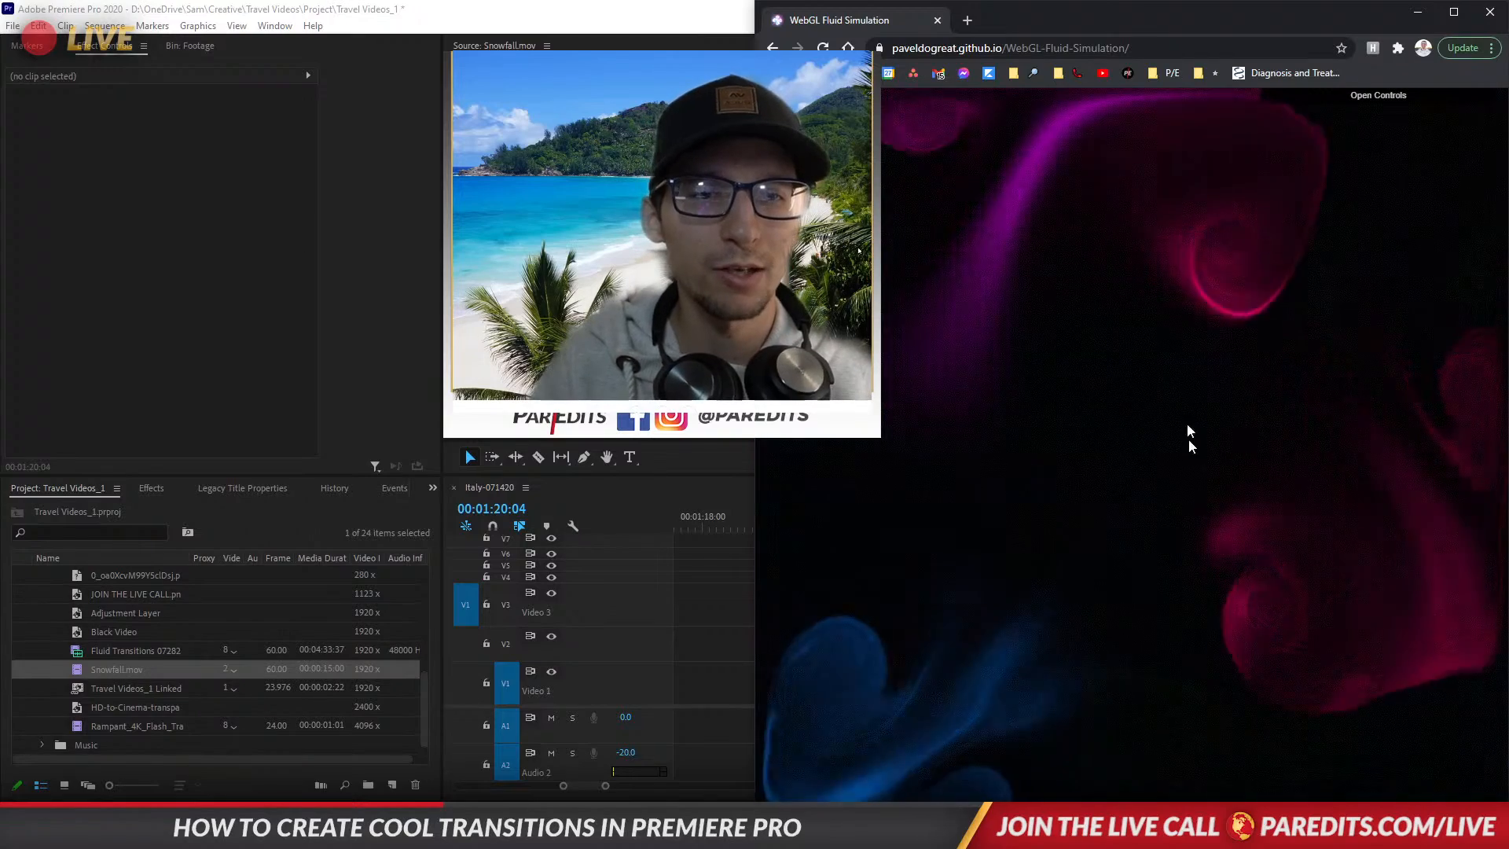
Sweep several long coloured strokes across the fluid simulation canvas, letting the colour fade between them.
mouse_move(1188, 439)
mouse_down()
mouse_move(1118, 401)
mouse_move(1073, 481)
mouse_move(1170, 558)
mouse_move(1281, 480)
mouse_move(1293, 324)
mouse_move(1213, 244)
mouse_move(1022, 224)
mouse_move(893, 261)
mouse_move(886, 502)
mouse_up()
right_click(886, 503)
click(1070, 397)
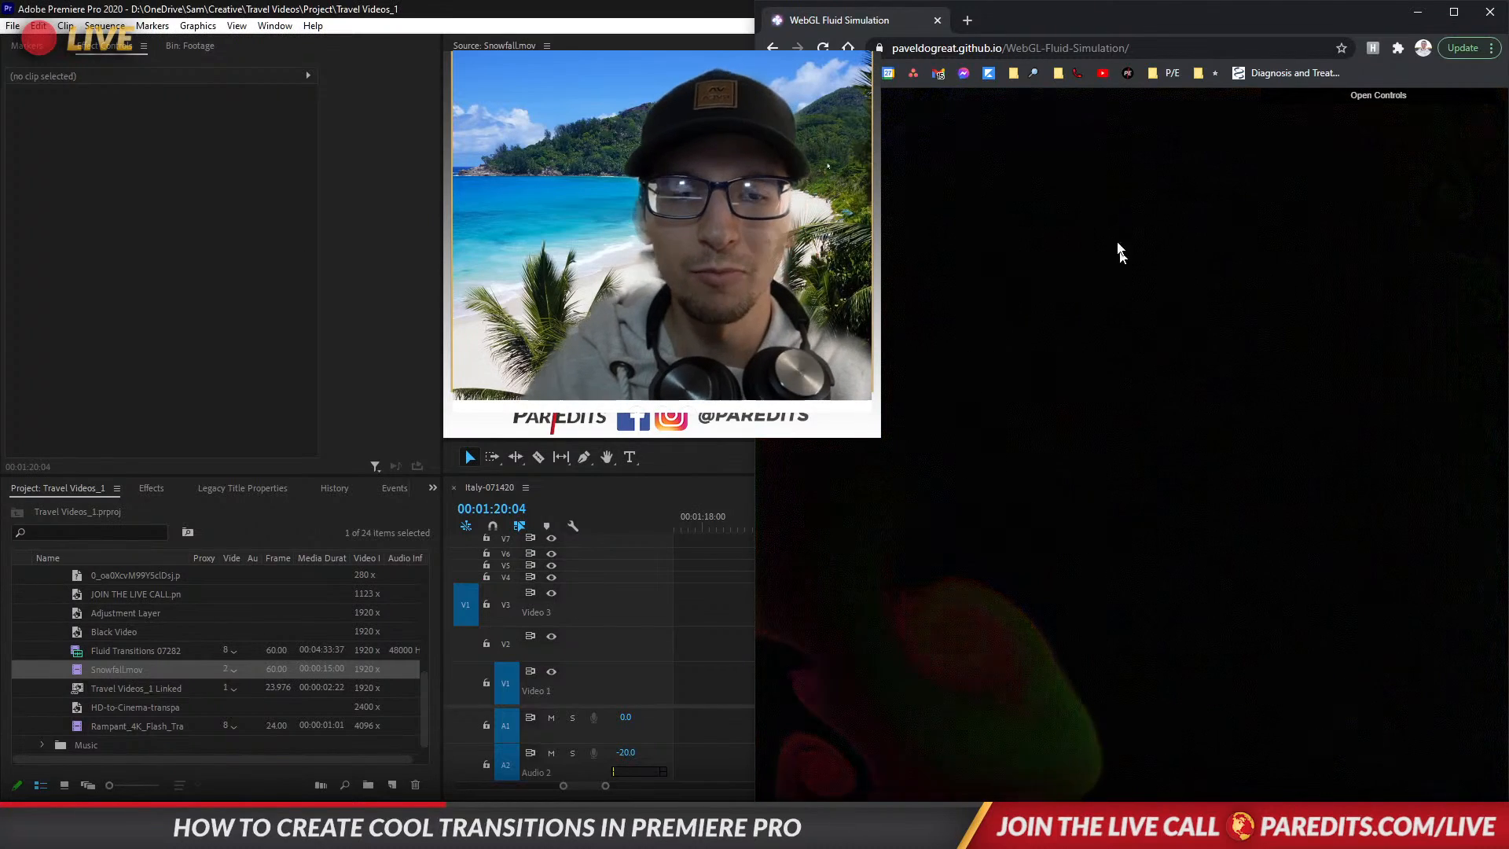
mouse_move(972, 189)
mouse_down()
mouse_move(1091, 289)
mouse_move(1349, 261)
mouse_move(1108, 231)
mouse_move(1191, 699)
mouse_up()
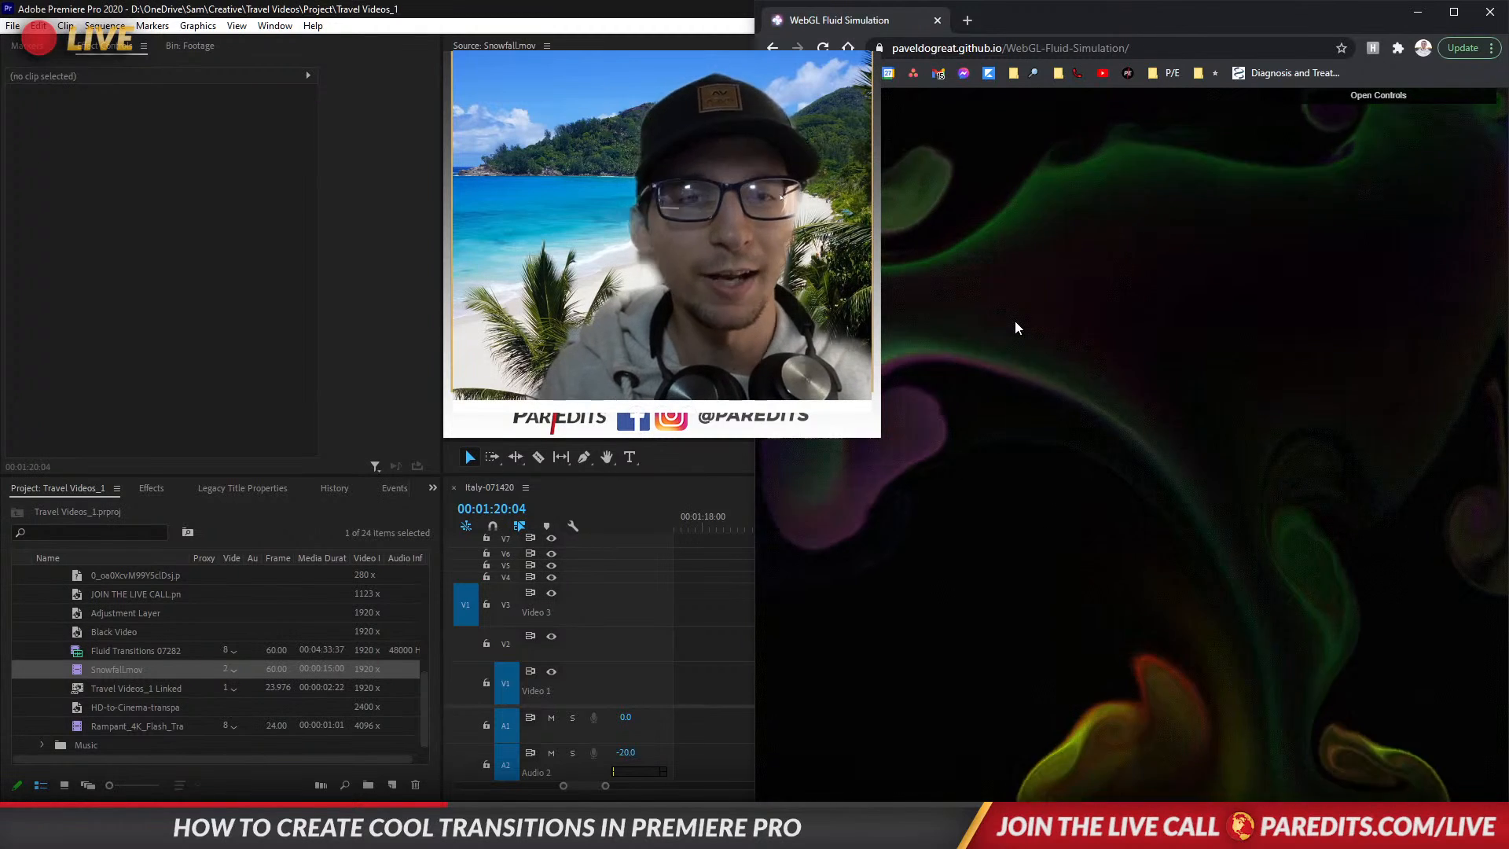
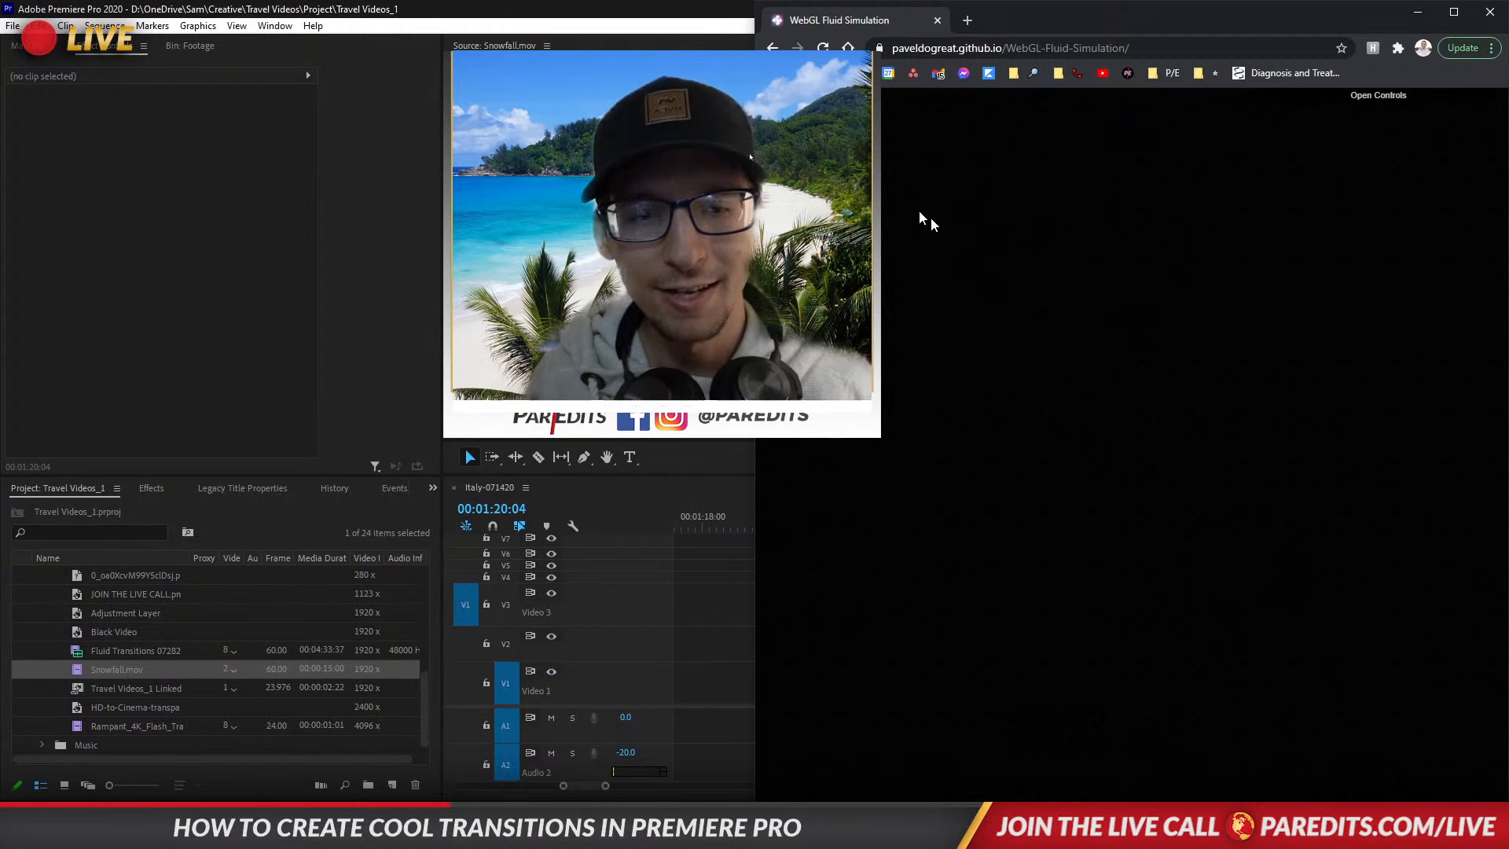
mouse_move(918, 216)
mouse_down()
mouse_move(910, 186)
mouse_move(1183, 271)
mouse_move(1245, 327)
mouse_move(1185, 363)
mouse_move(1015, 378)
mouse_move(965, 471)
mouse_move(1015, 527)
mouse_up()
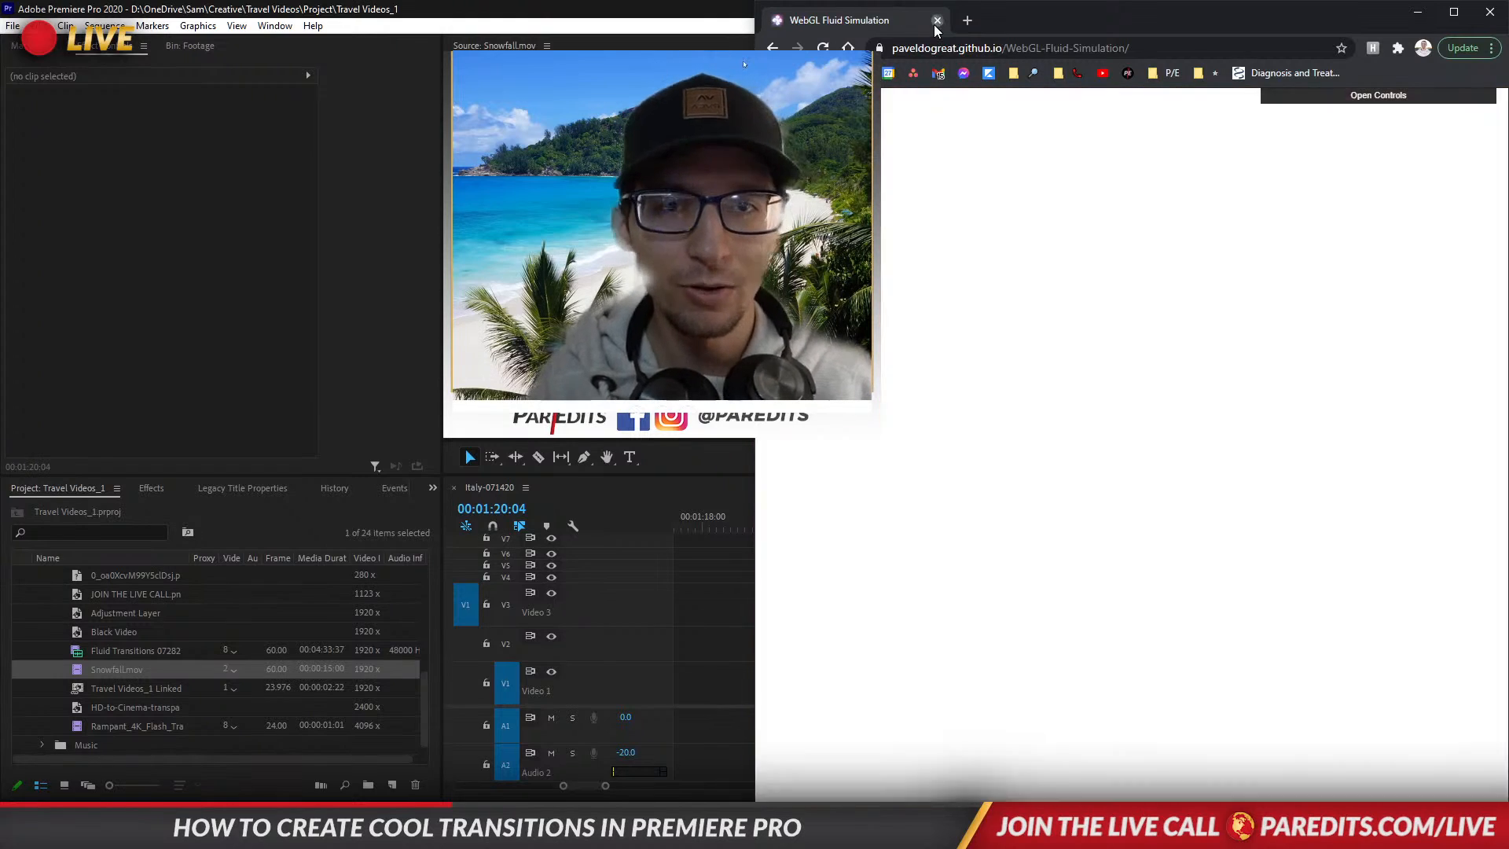
Close the fluid simulation page and place the Fluid Transitions 072820 clip on V1, after the existing clips in Premiere Pro.
click(937, 20)
double_click(88, 649)
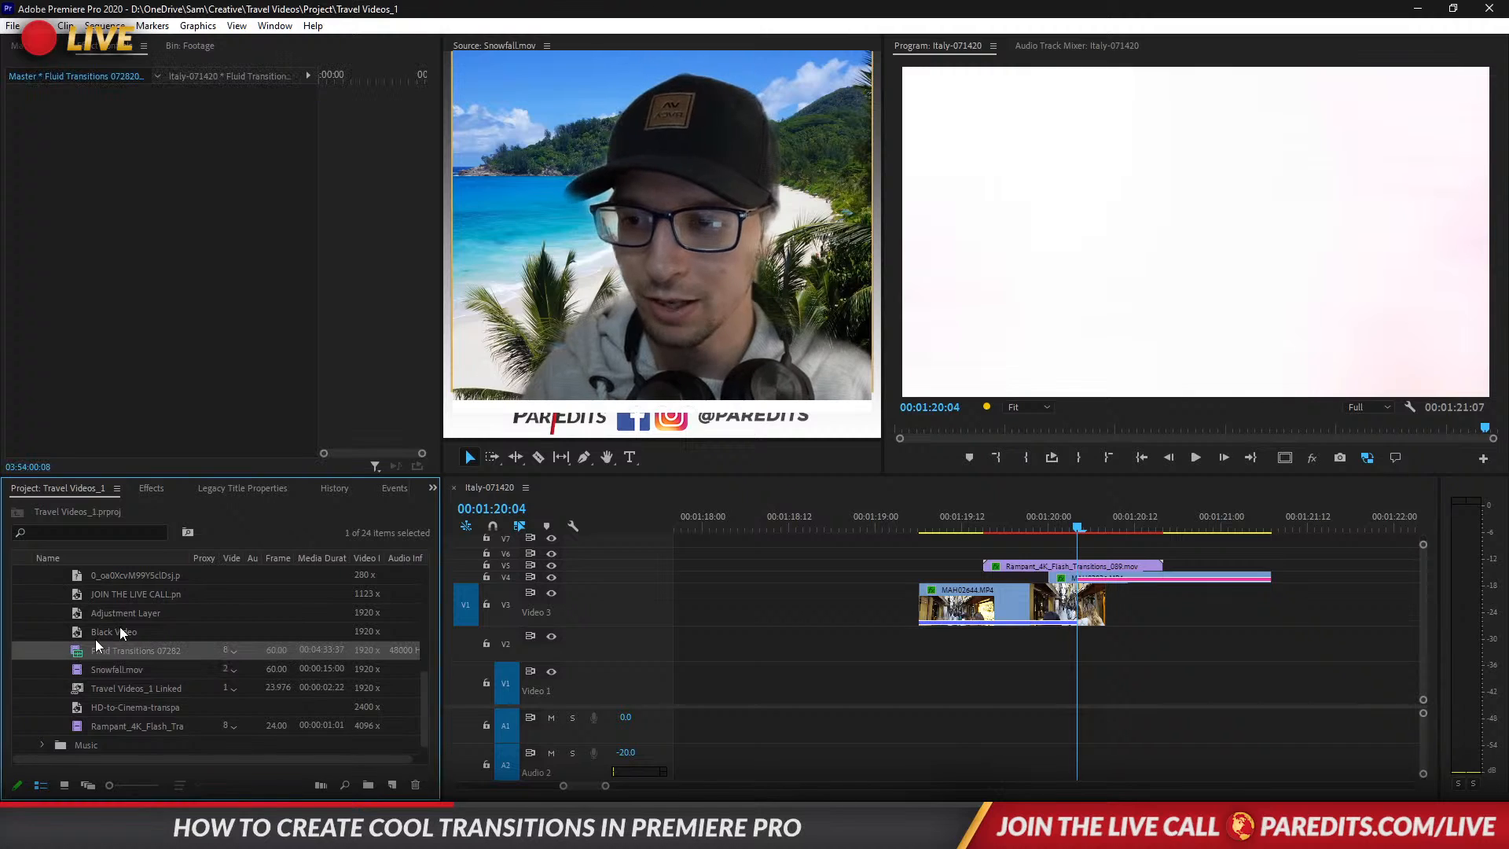
drag(1222, 616, 1322, 691)
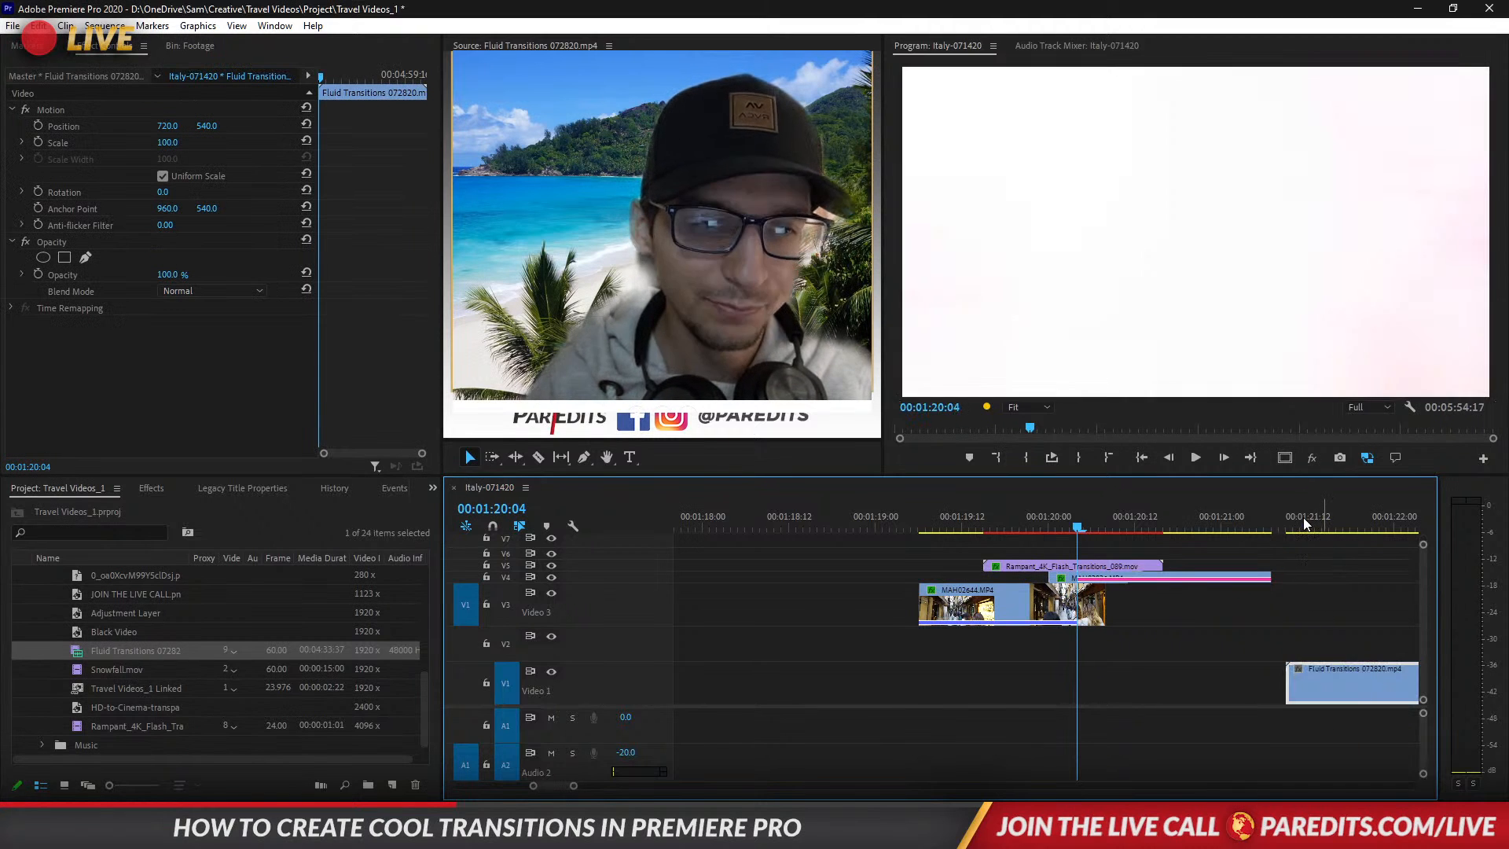
Cut the Fluid Transitions clip at 00:01:24:17, where the canvas is black, and move the remainder back over the opening desktop recording.
click(1305, 524)
scroll(1267, 605, down, 5)
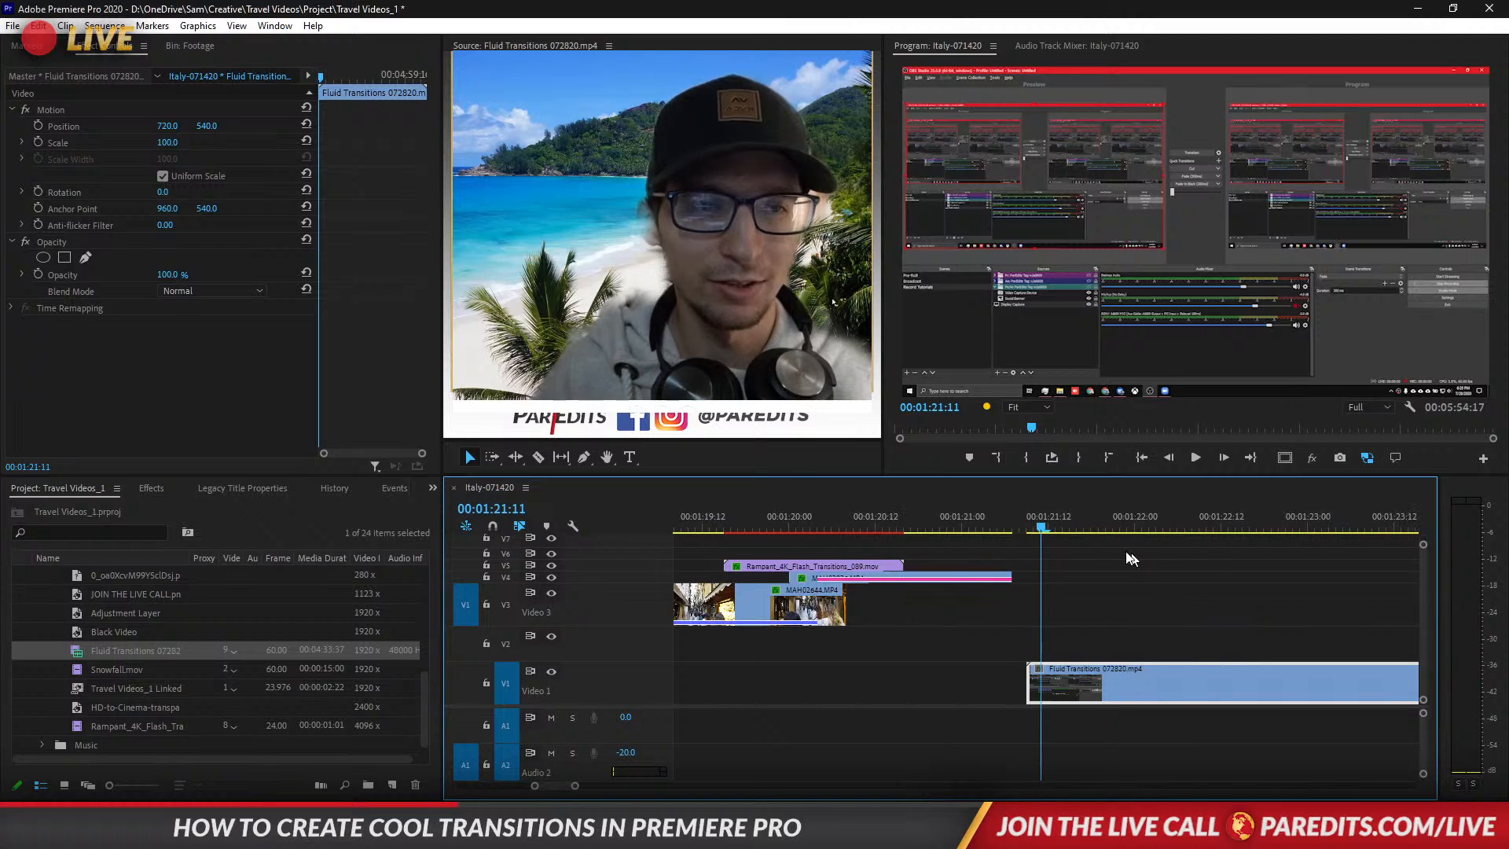
drag(1055, 516, 1157, 524)
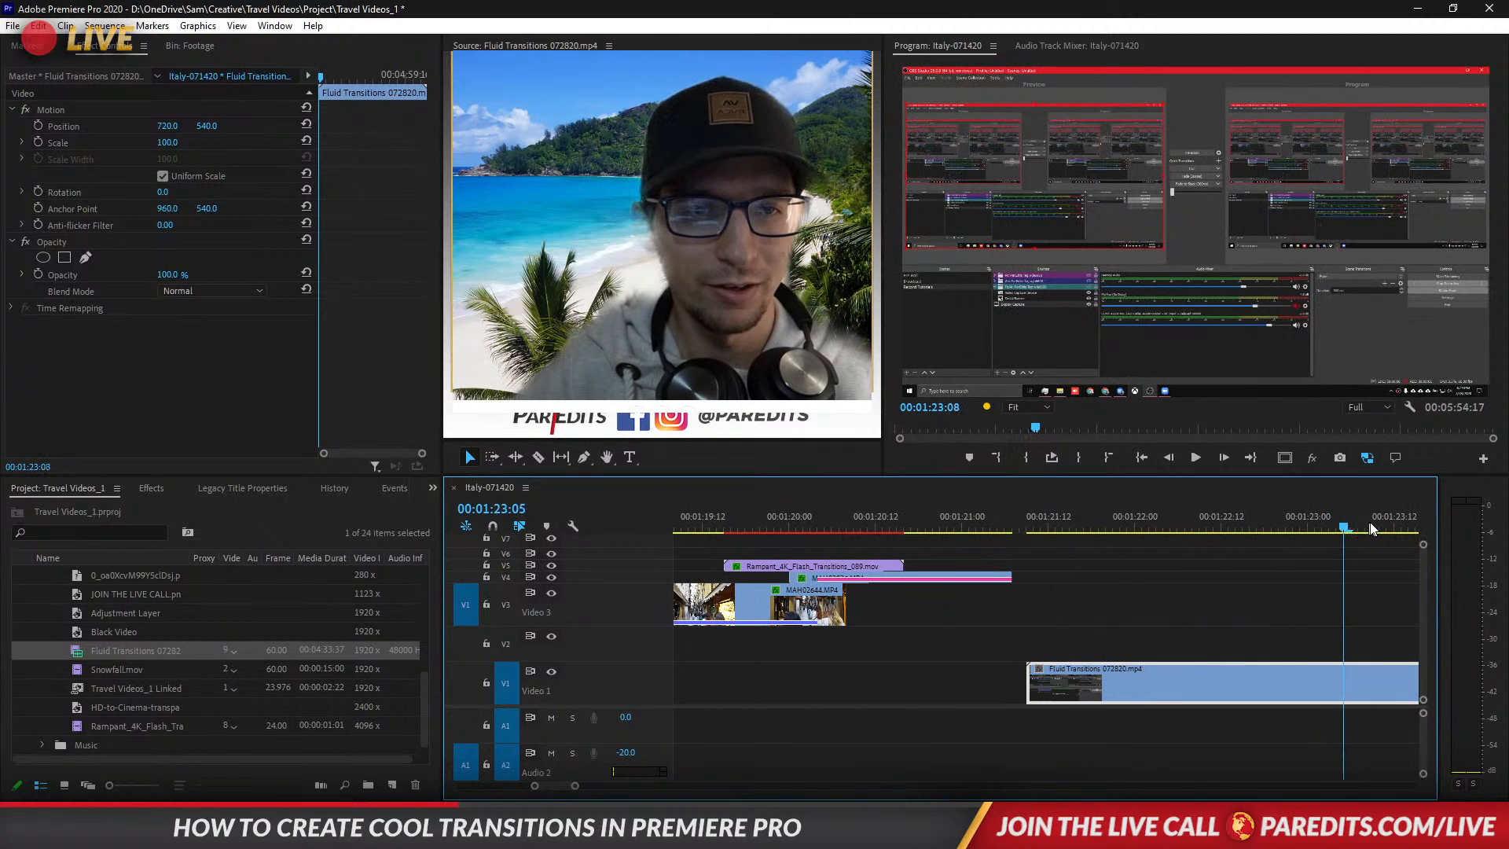
scroll(1148, 659, down, 5)
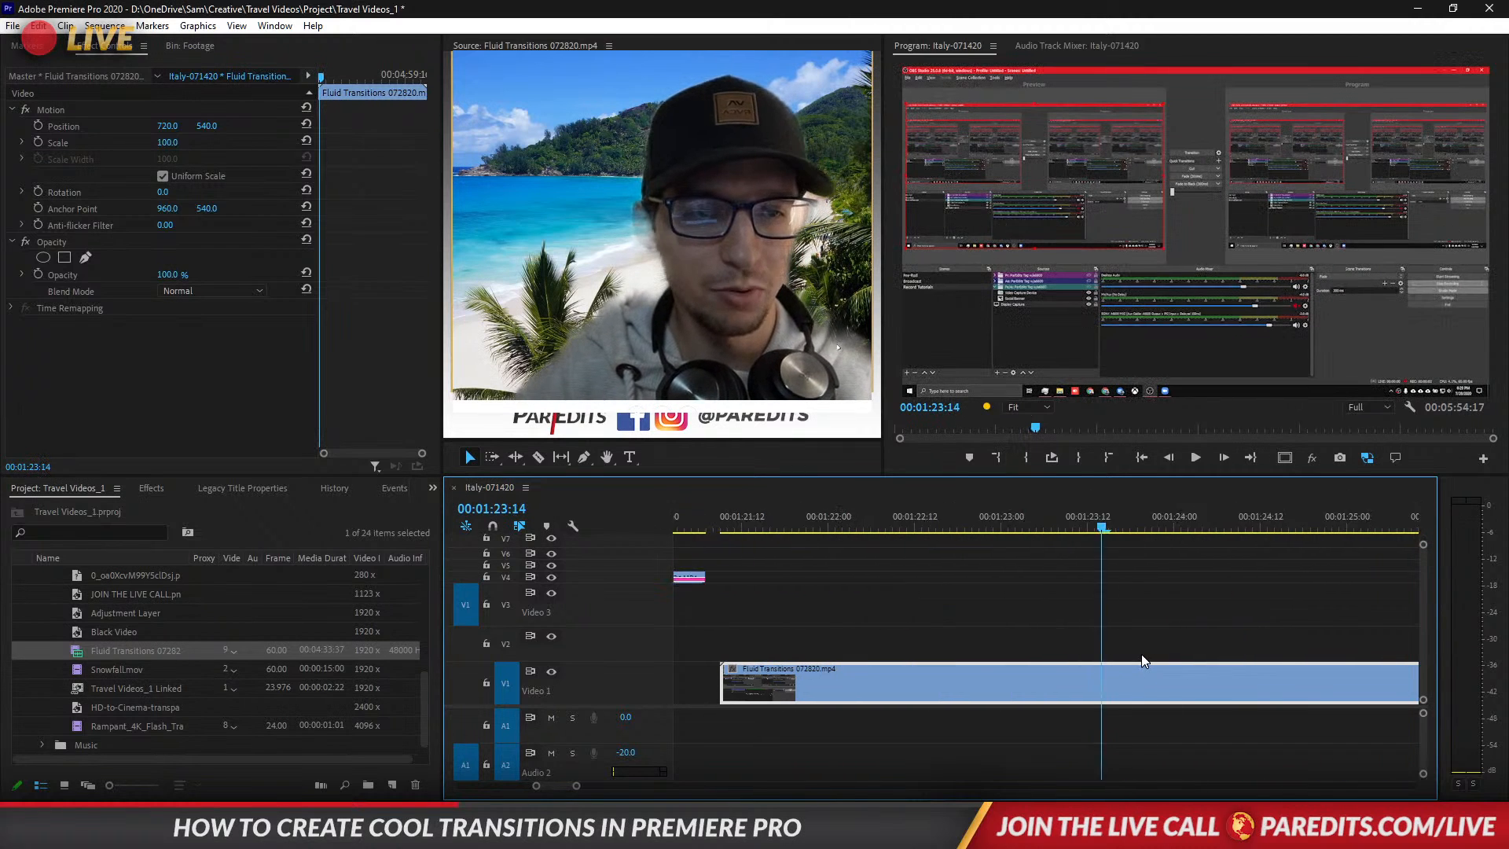
drag(1006, 521, 1180, 521)
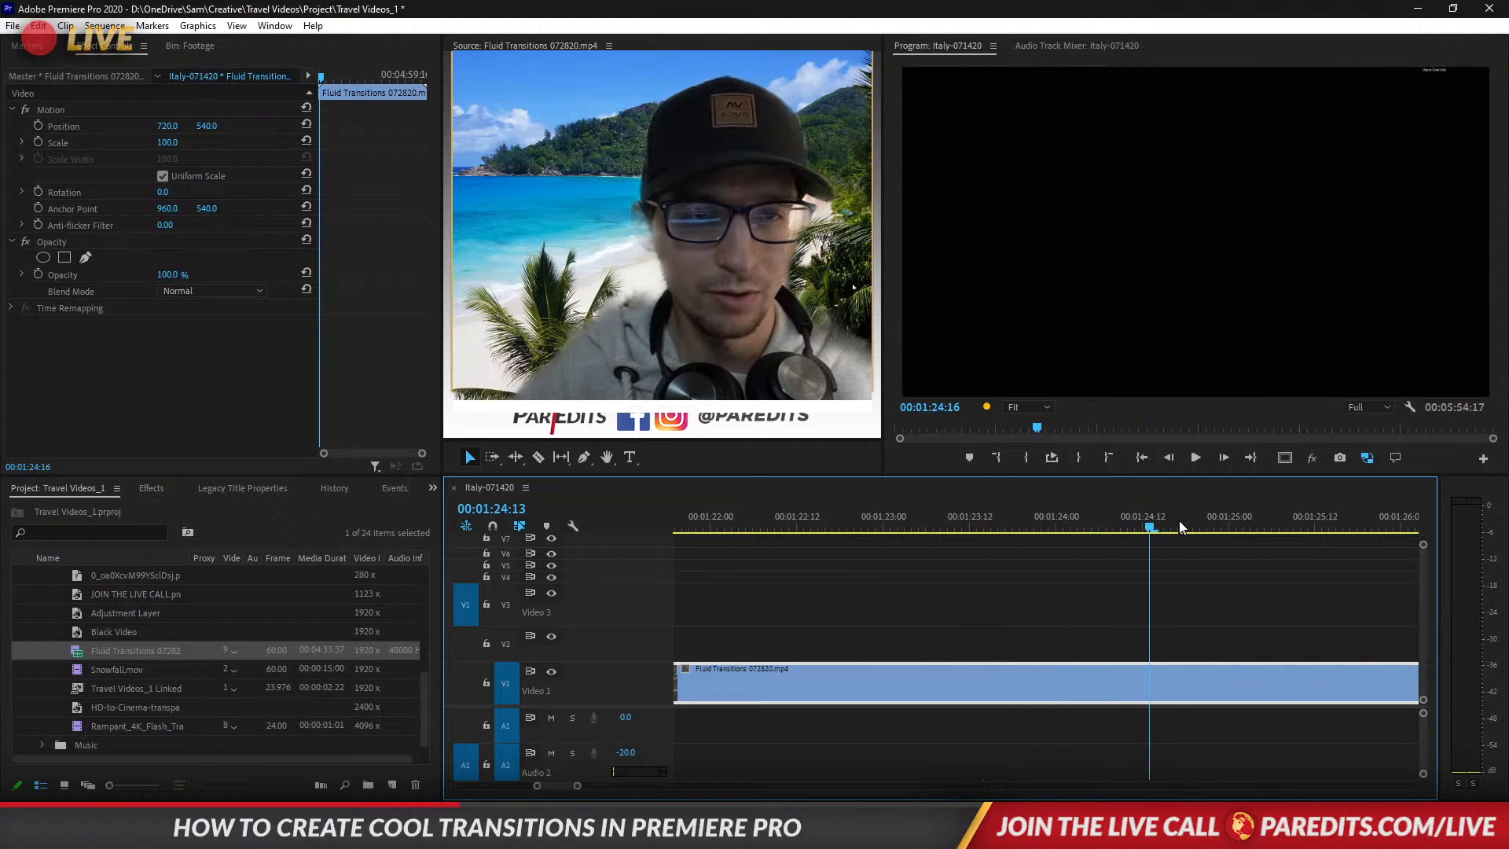
key(c)
click(1179, 684)
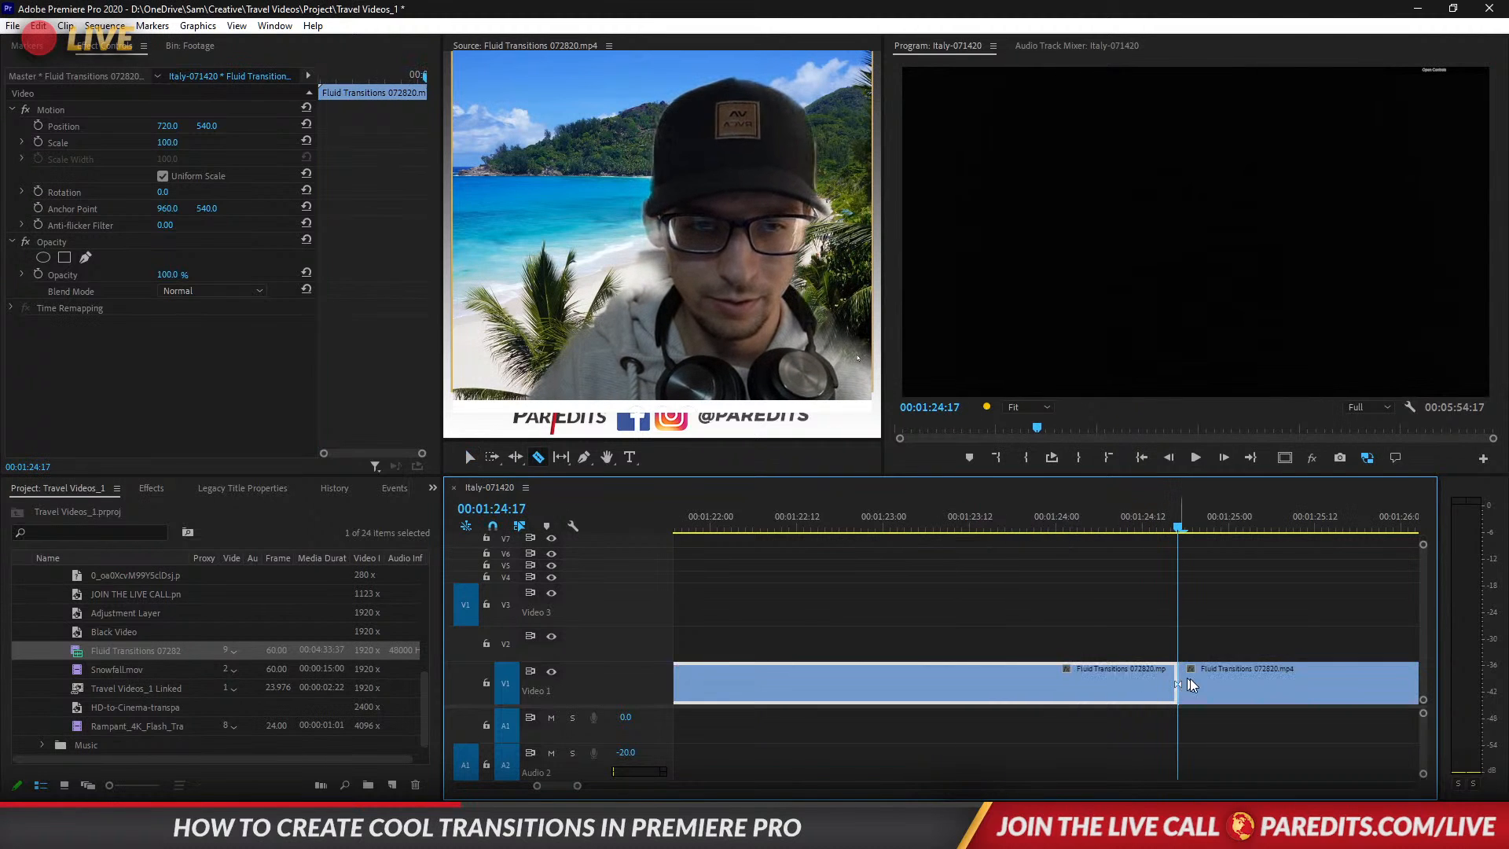
key(v)
drag(1190, 678, 857, 689)
Scrub past the first fluid bursts and cut the Fluid Transitions clip on the black frame at 00:01:26:18.
click(746, 521)
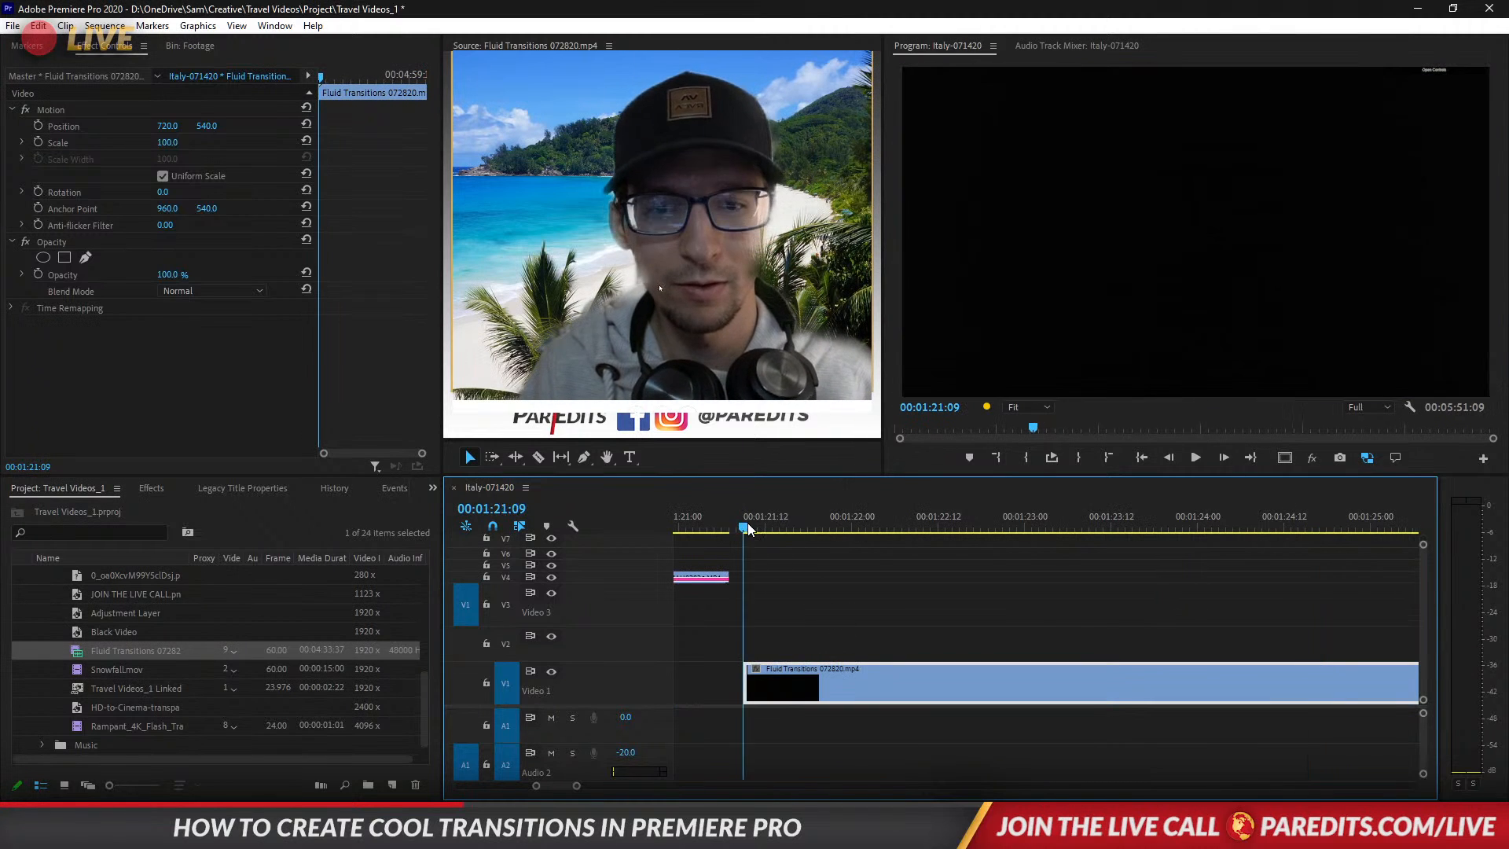
drag(741, 523, 776, 529)
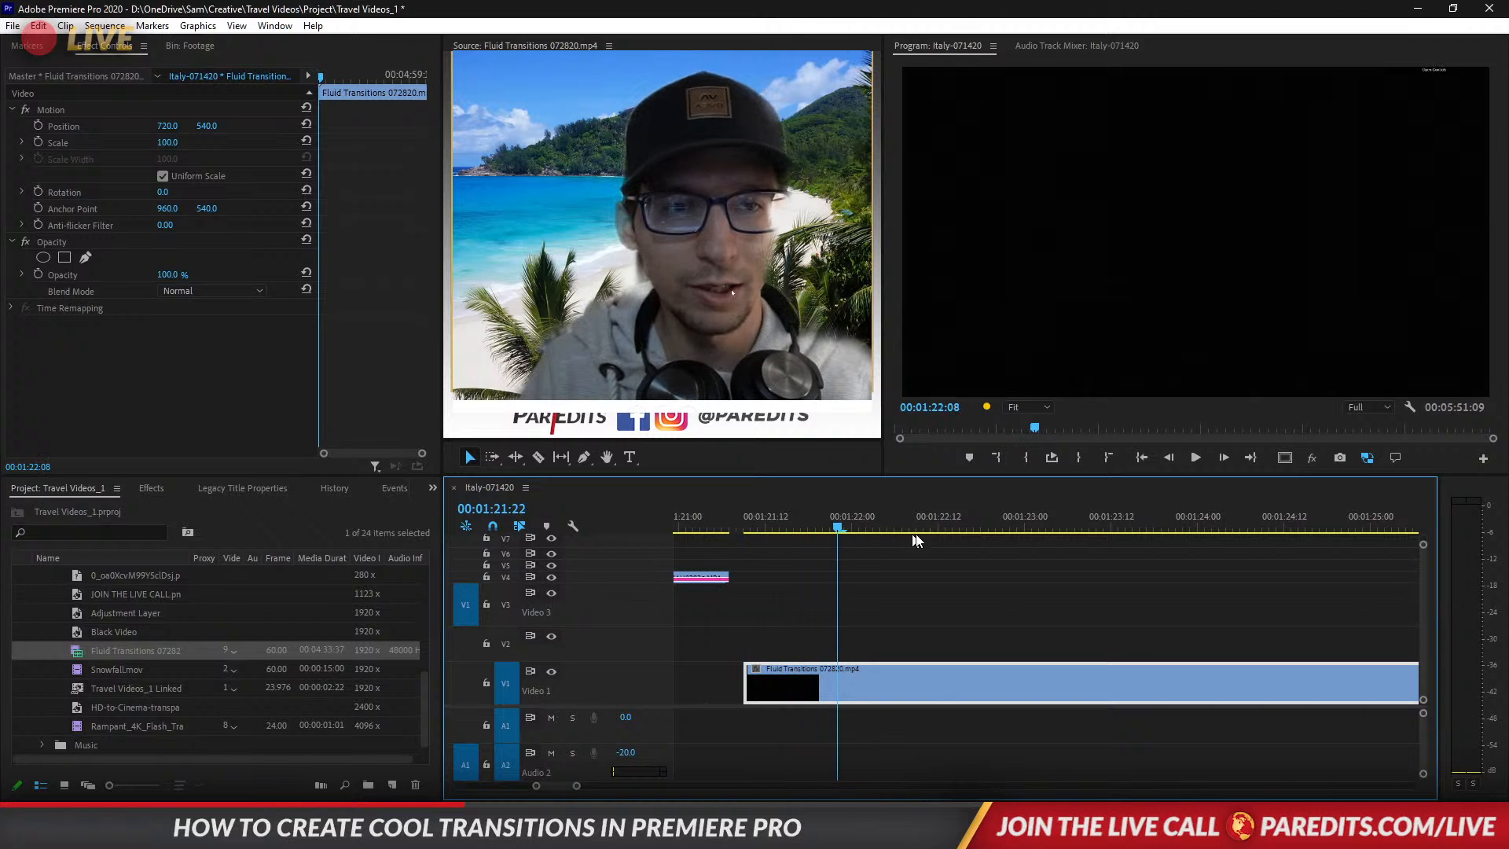
drag(1166, 537, 1392, 548)
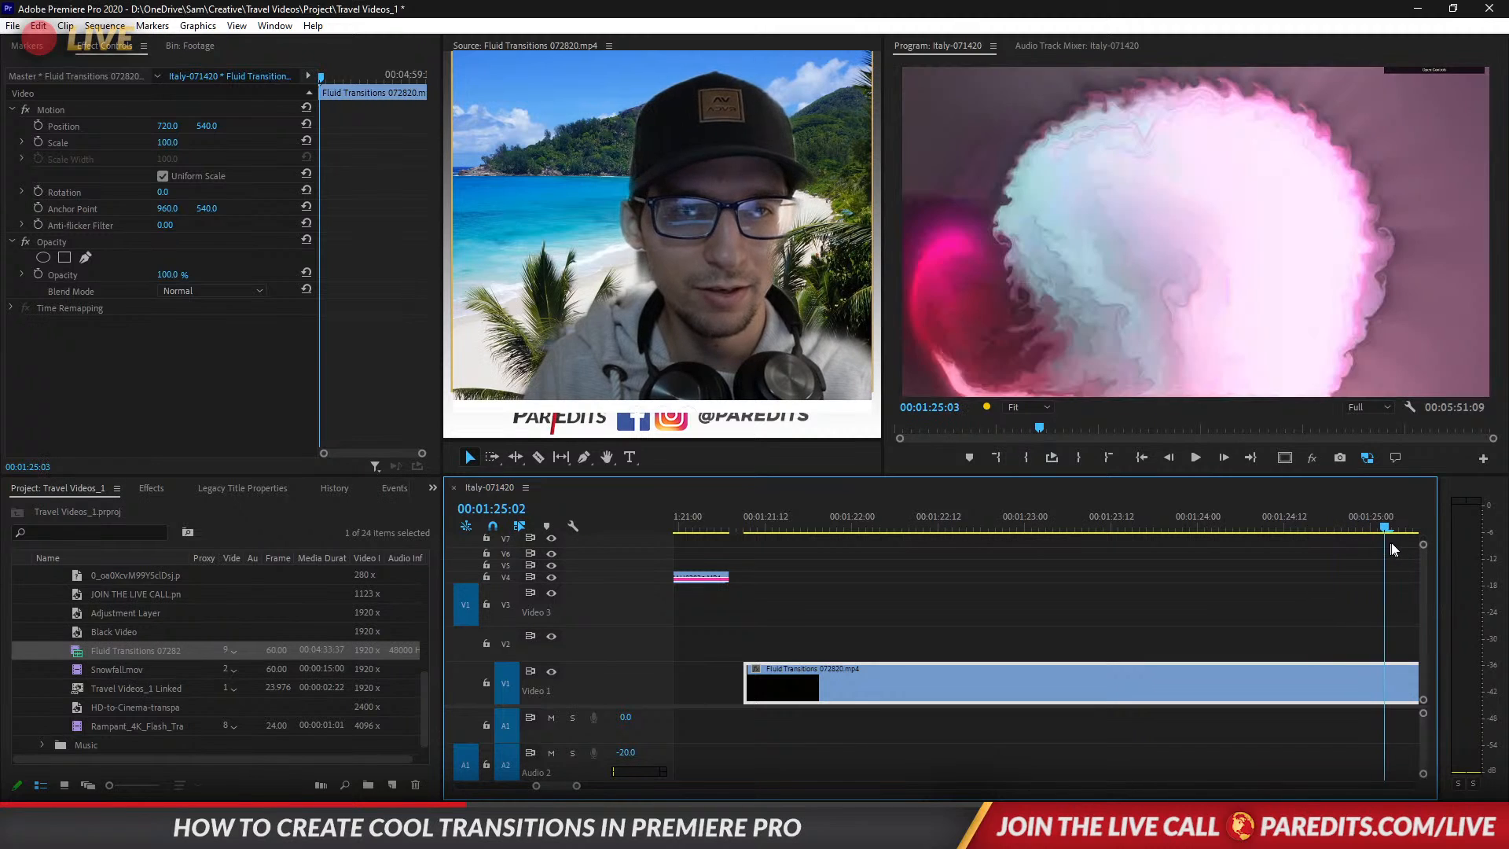
scroll(1227, 621, down, 5)
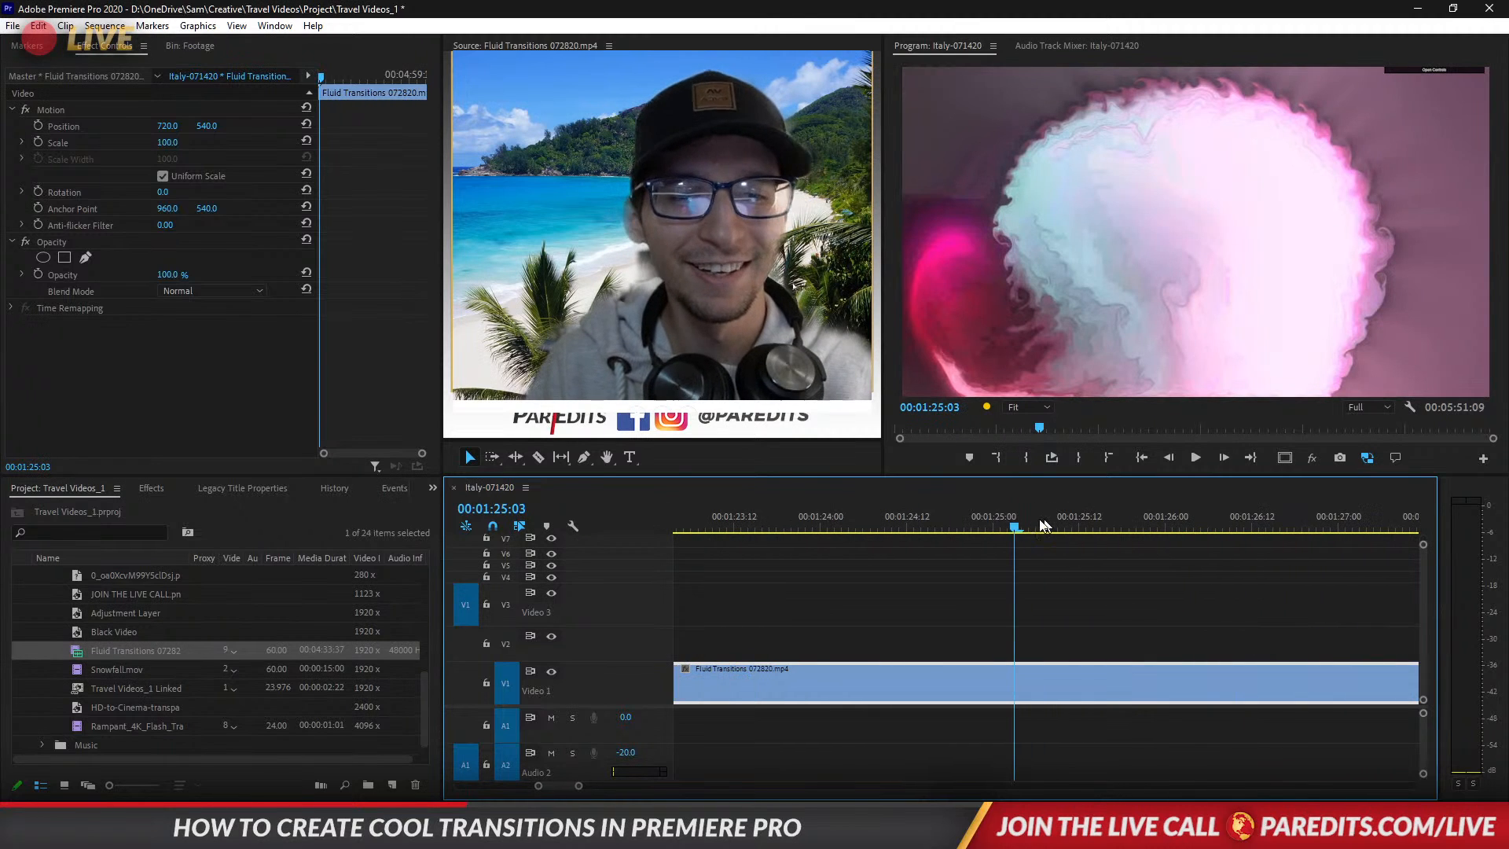
drag(1026, 525, 1285, 550)
key(c)
click(1281, 681)
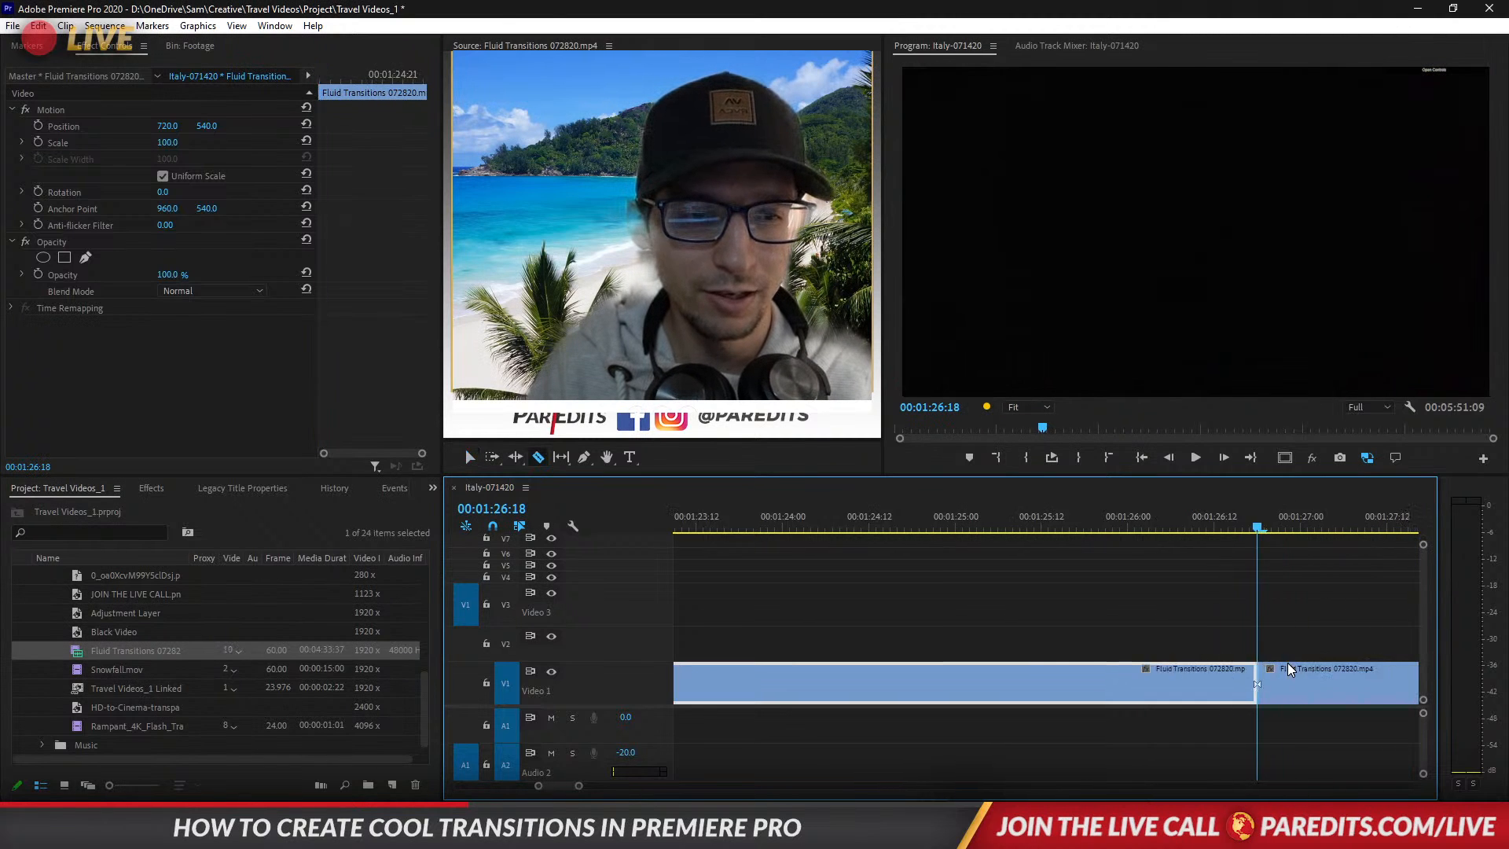
Cut the Fluid Transitions clip again at 00:01:28:21 to isolate a single fluid burst.
scroll(1286, 671, down, 1)
drag(1151, 525, 1378, 533)
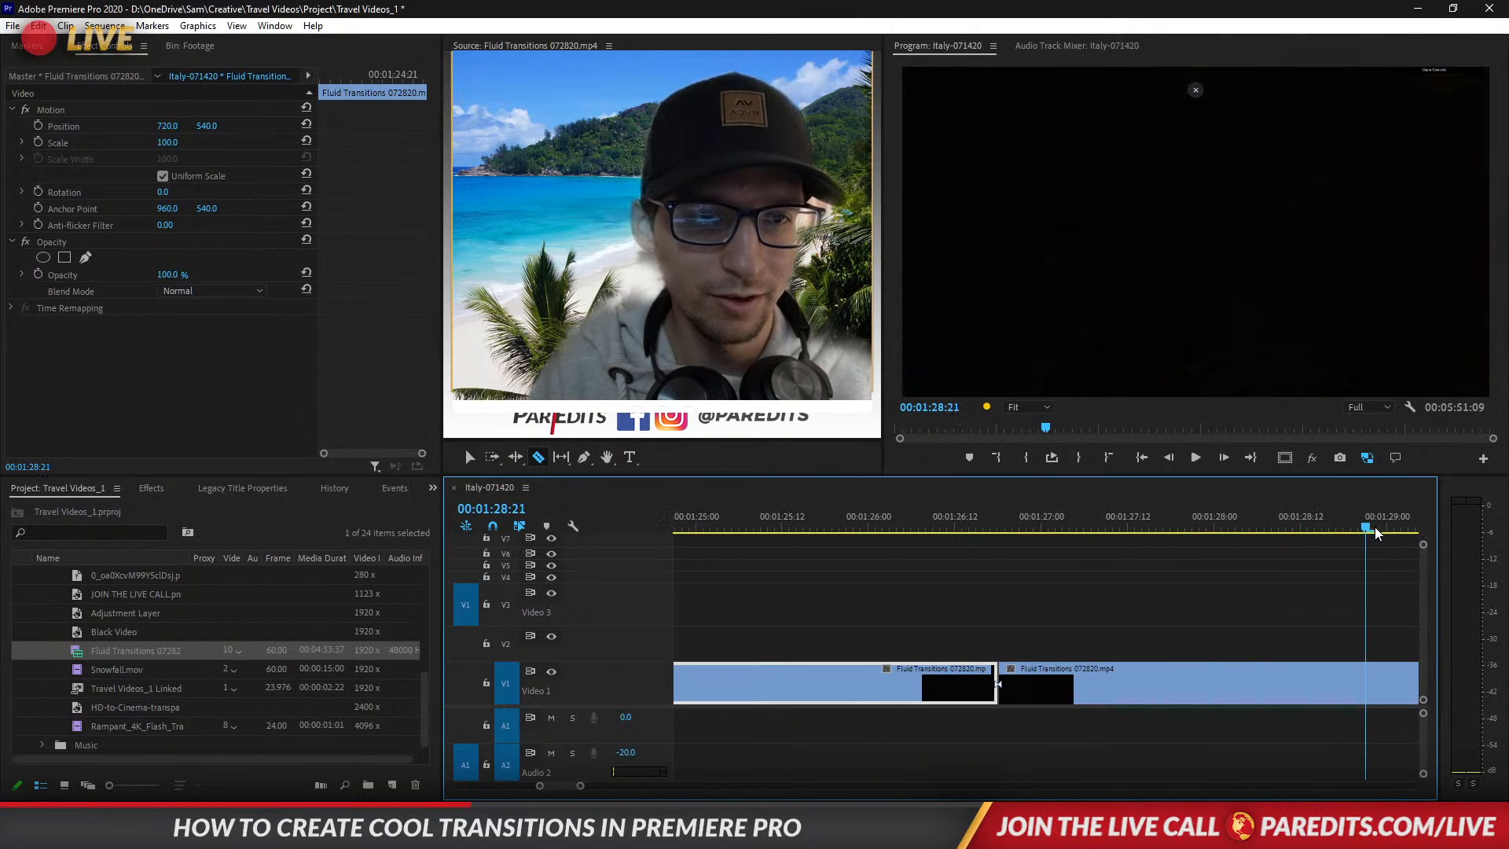
click(1368, 677)
key(v)
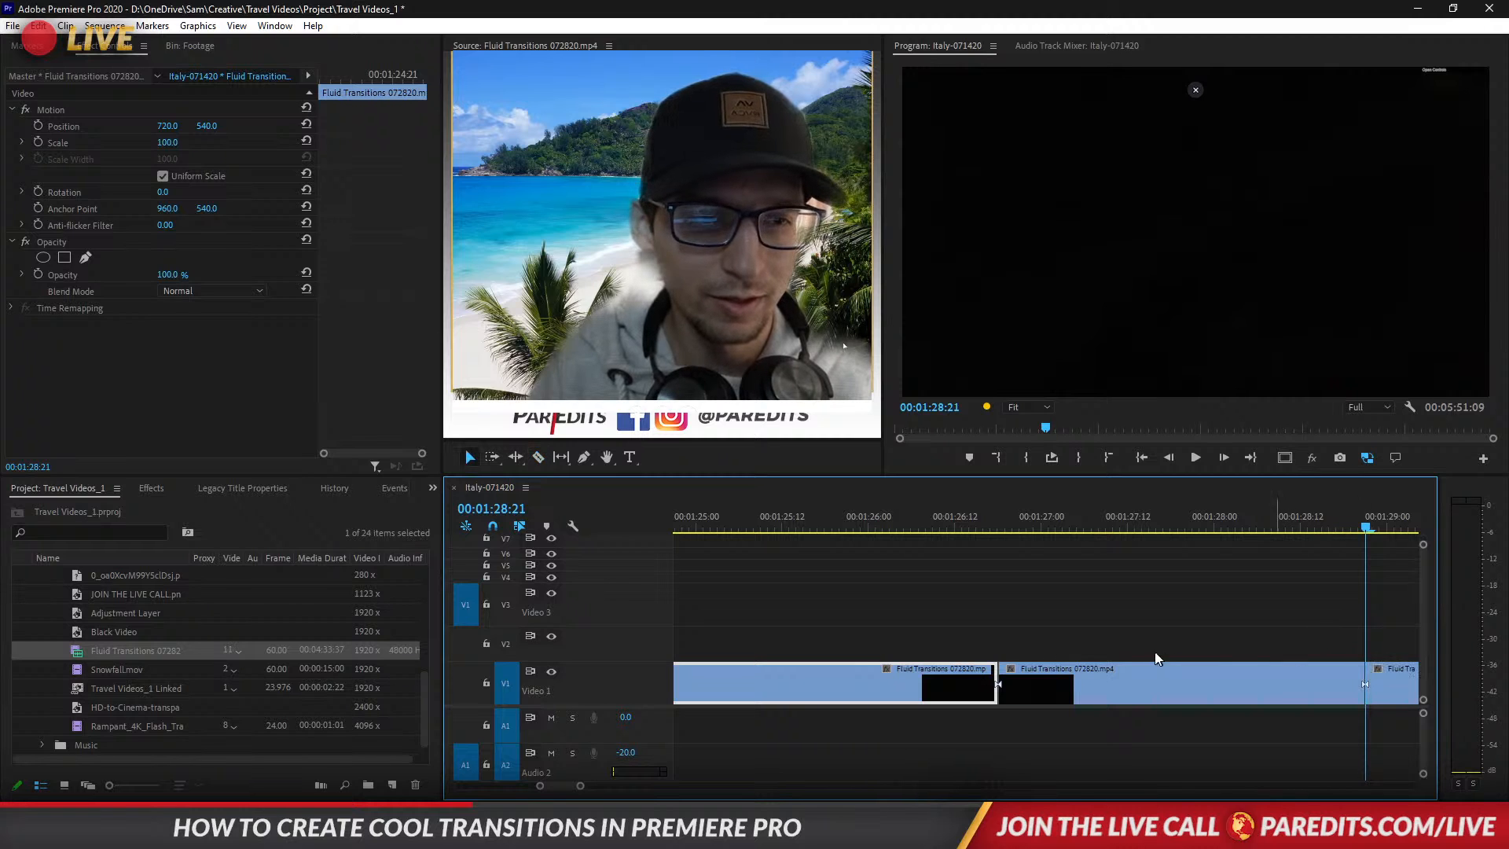
Move the isolated fluid piece to V6, above the flash overlay, aligned with the start of the street clip.
scroll(1139, 645, down, 4)
scroll(1138, 645, down, 2)
click(1134, 667)
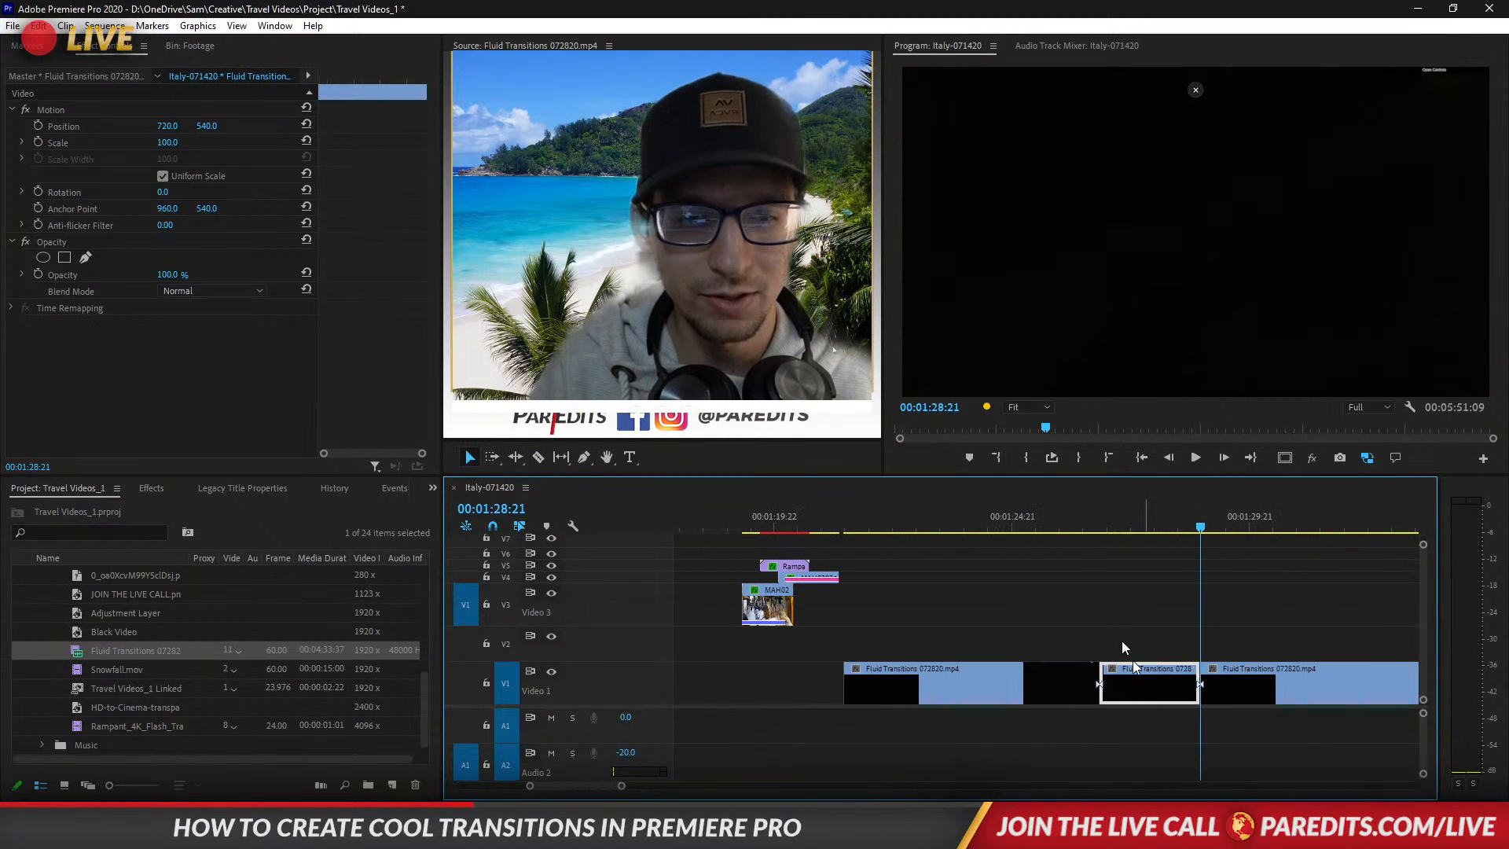
drag(926, 609, 799, 559)
Set the fluid overlay's blend mode to Screen with the playhead at 00:01:20:00.
click(779, 525)
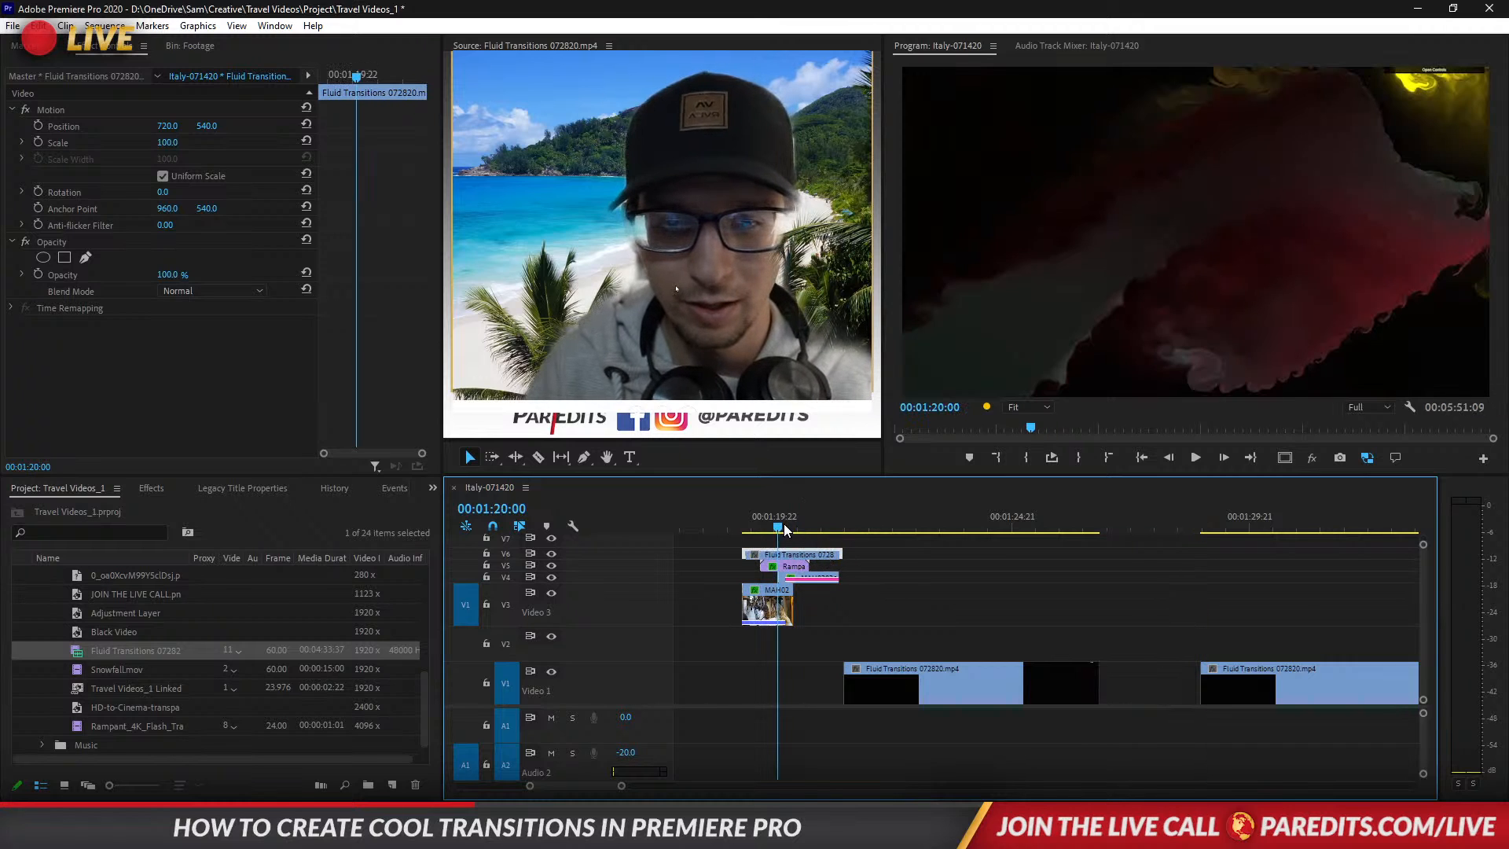
click(244, 291)
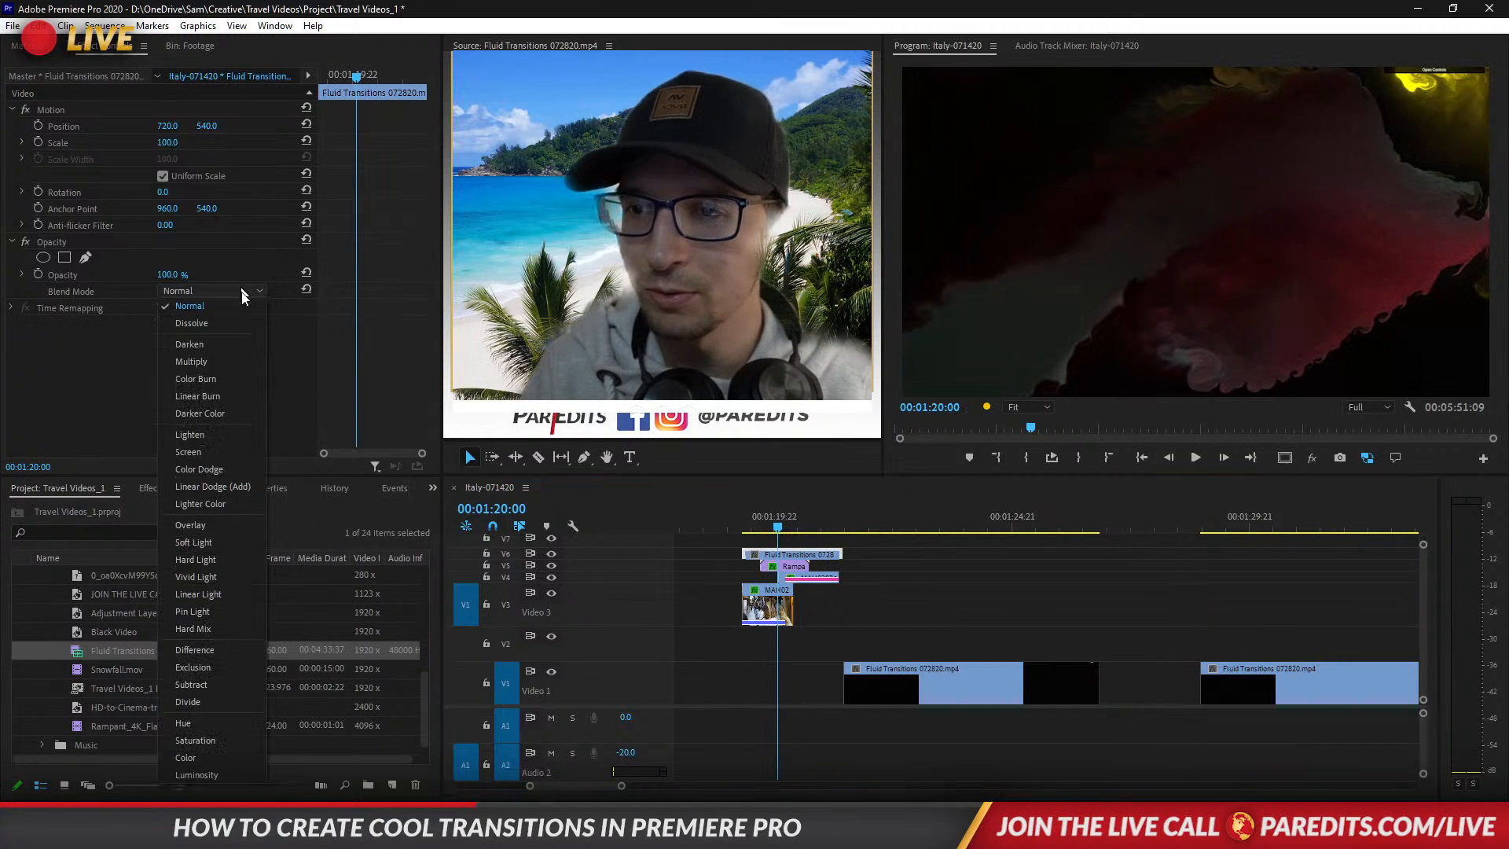
click(215, 446)
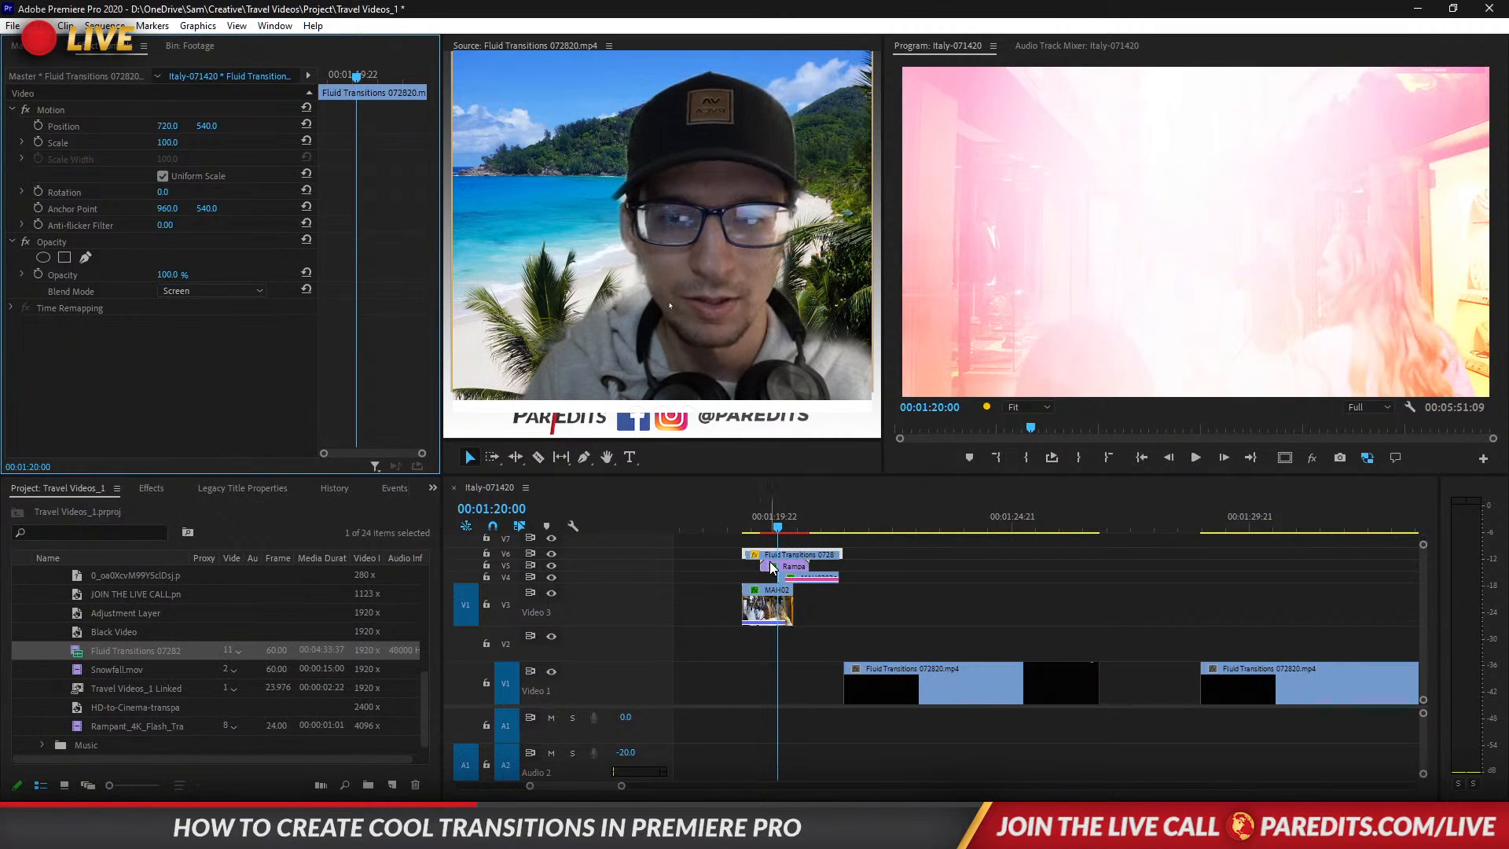
Disable the Rampant flash overlay on V5 and scrub through the start of the transition.
click(784, 568)
right_click(793, 572)
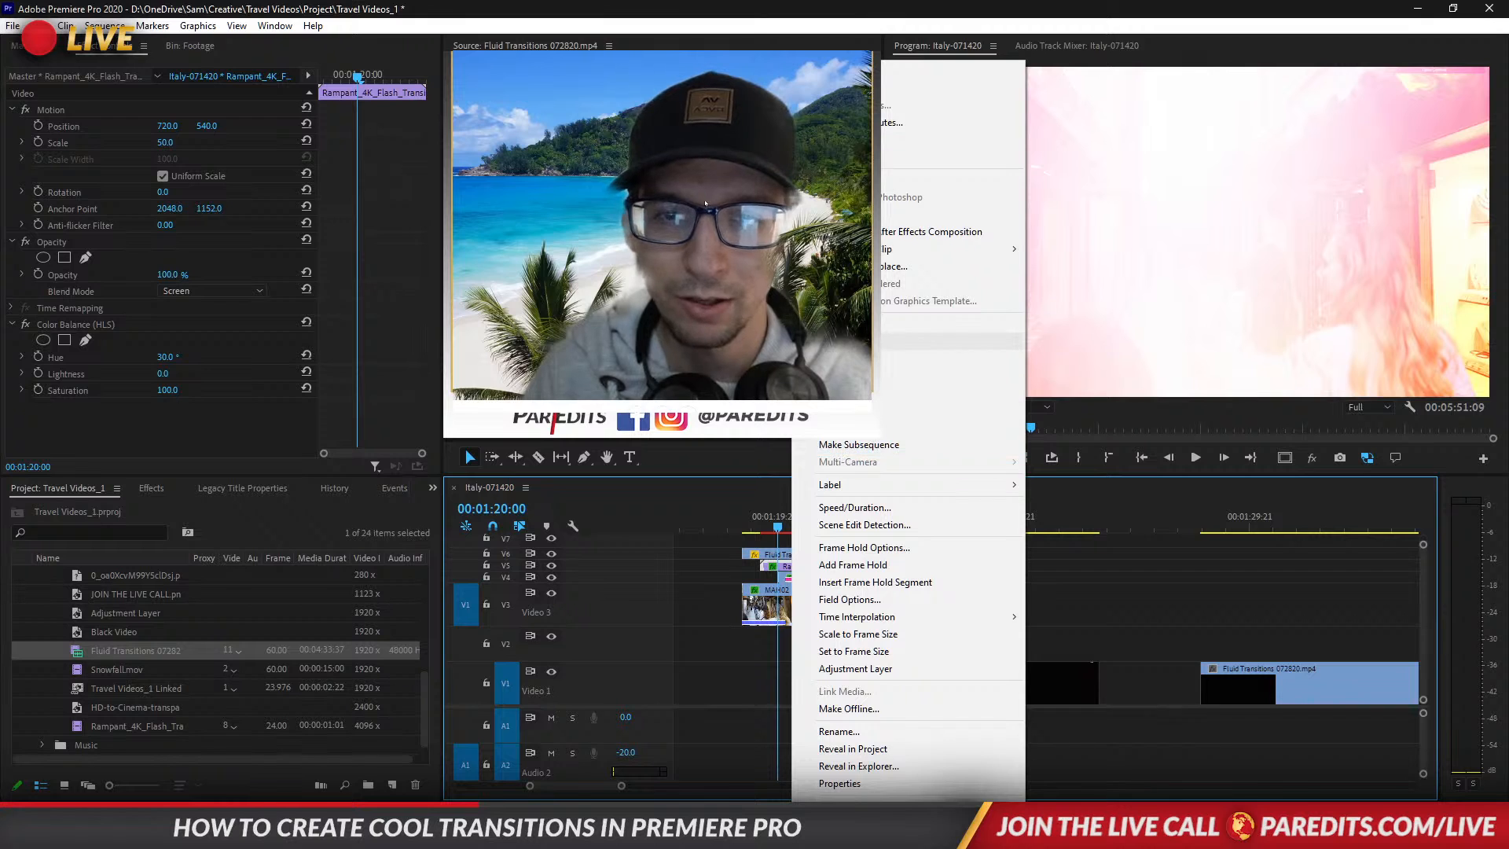
click(836, 324)
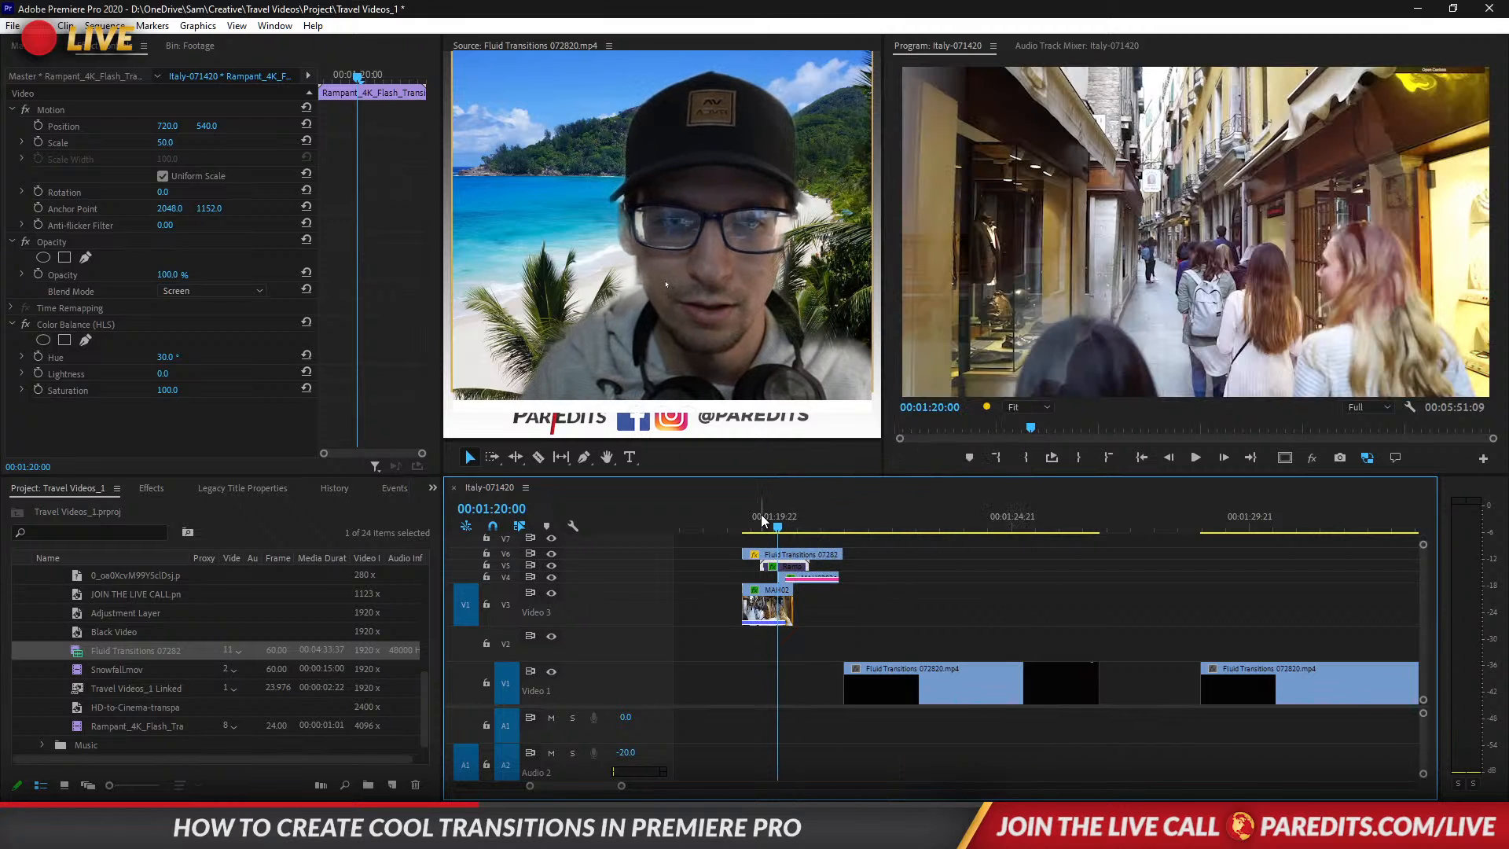
click(746, 521)
mouse_move(743, 521)
mouse_down()
mouse_move(812, 527)
mouse_move(757, 532)
mouse_up()
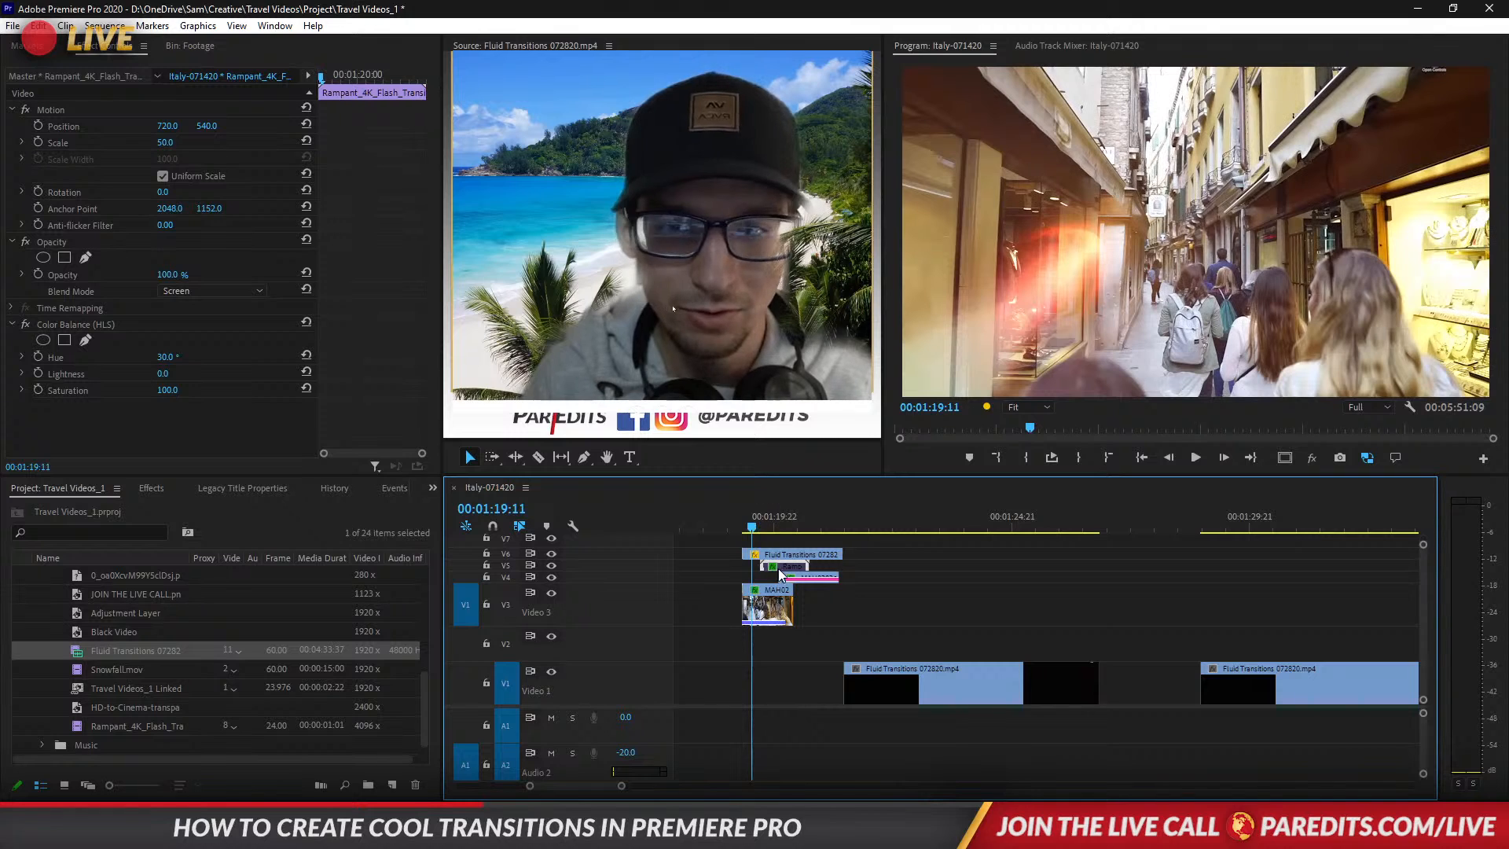
Copy the flash overlay's Color Balance (HLS) effect onto the fluid overlay and play the transition from its start.
click(66, 324)
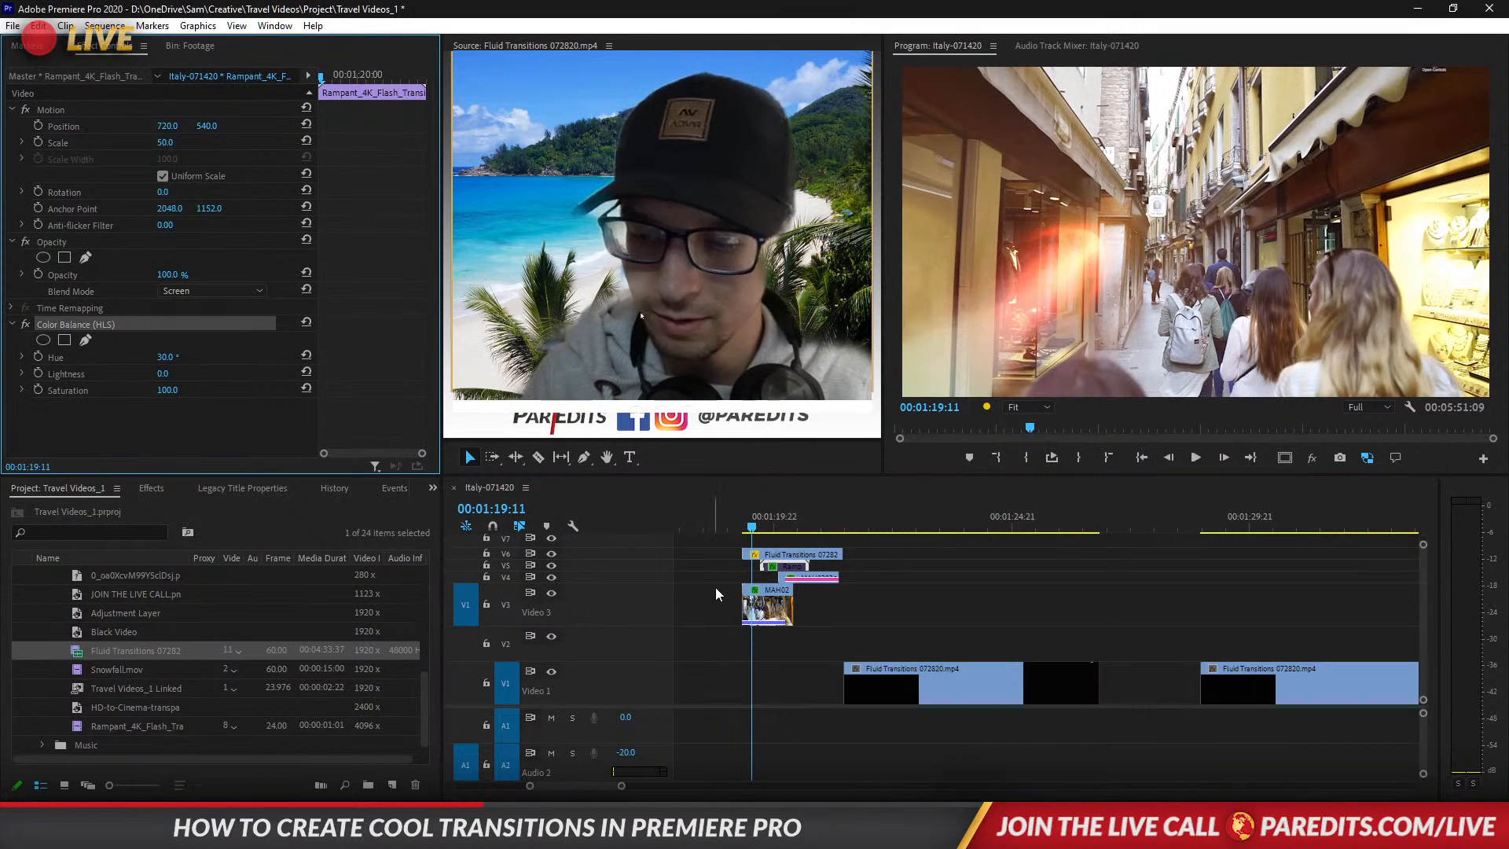
click(786, 558)
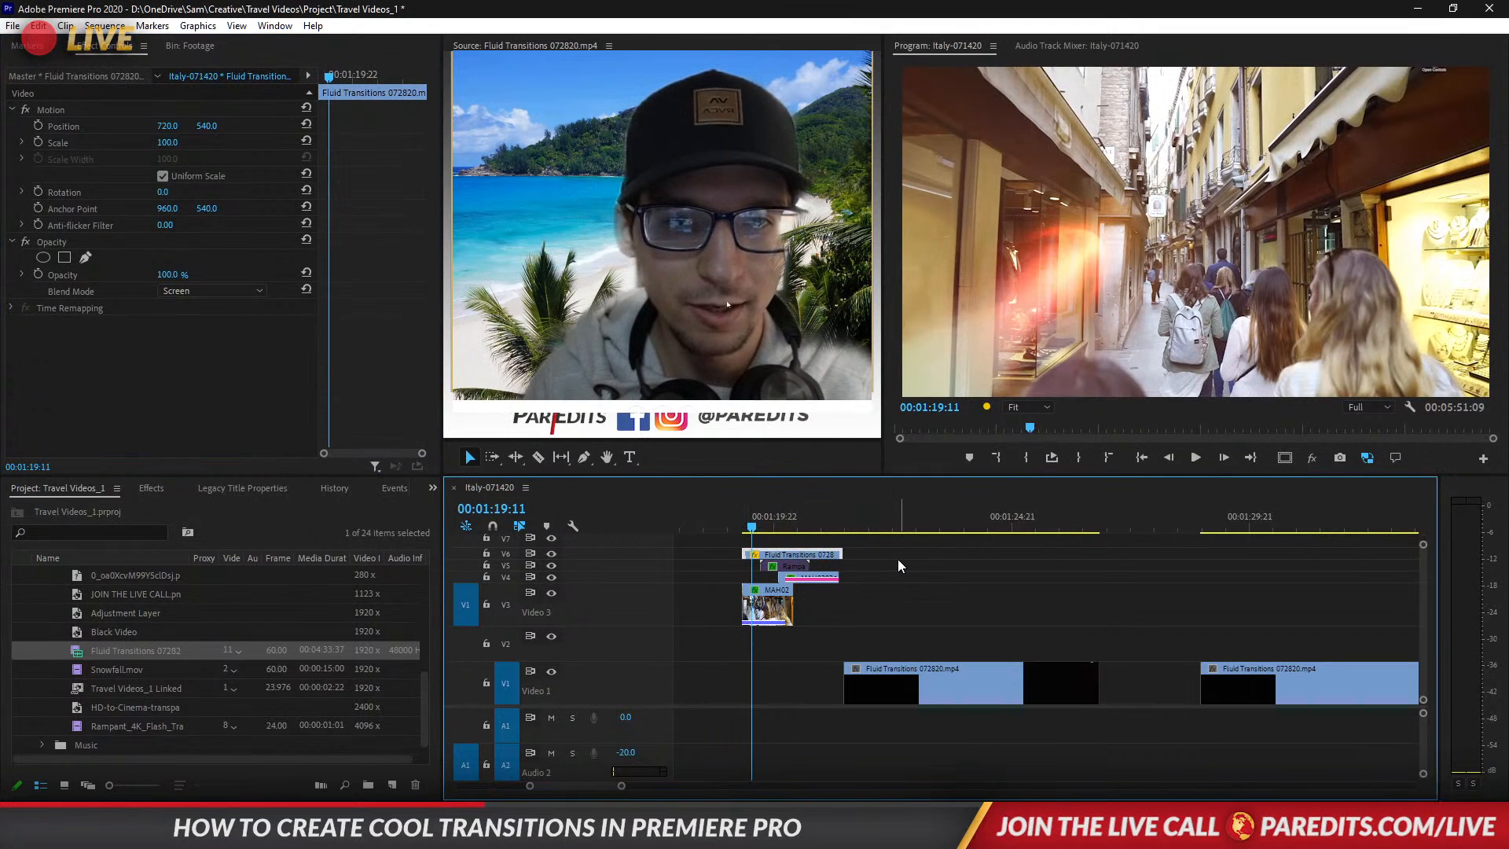
key(ctrl+v)
click(743, 528)
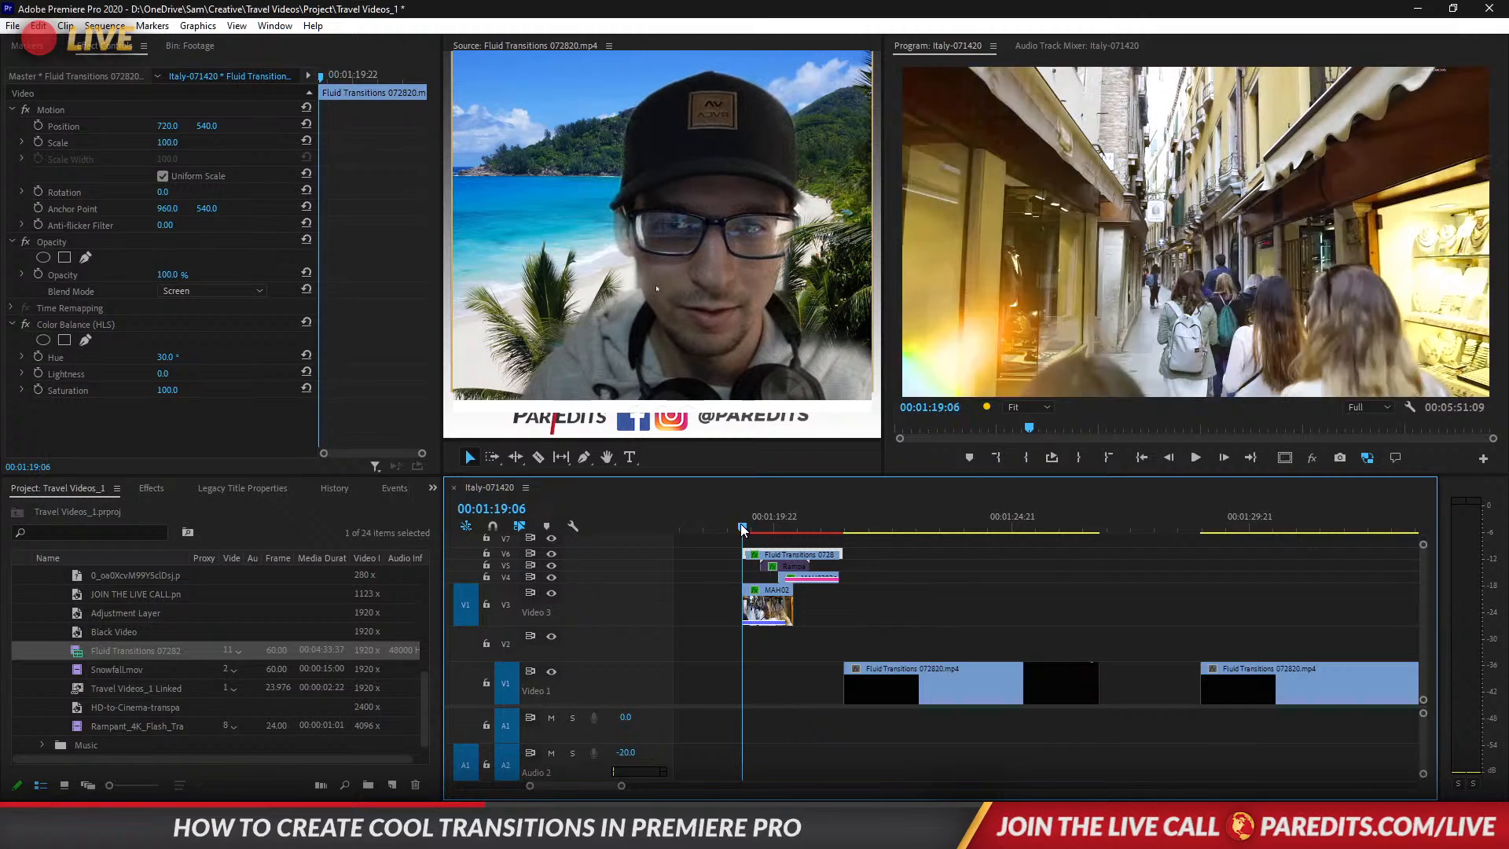
mouse_move(743, 529)
mouse_down()
mouse_move(849, 528)
mouse_move(749, 539)
mouse_up()
key(space)
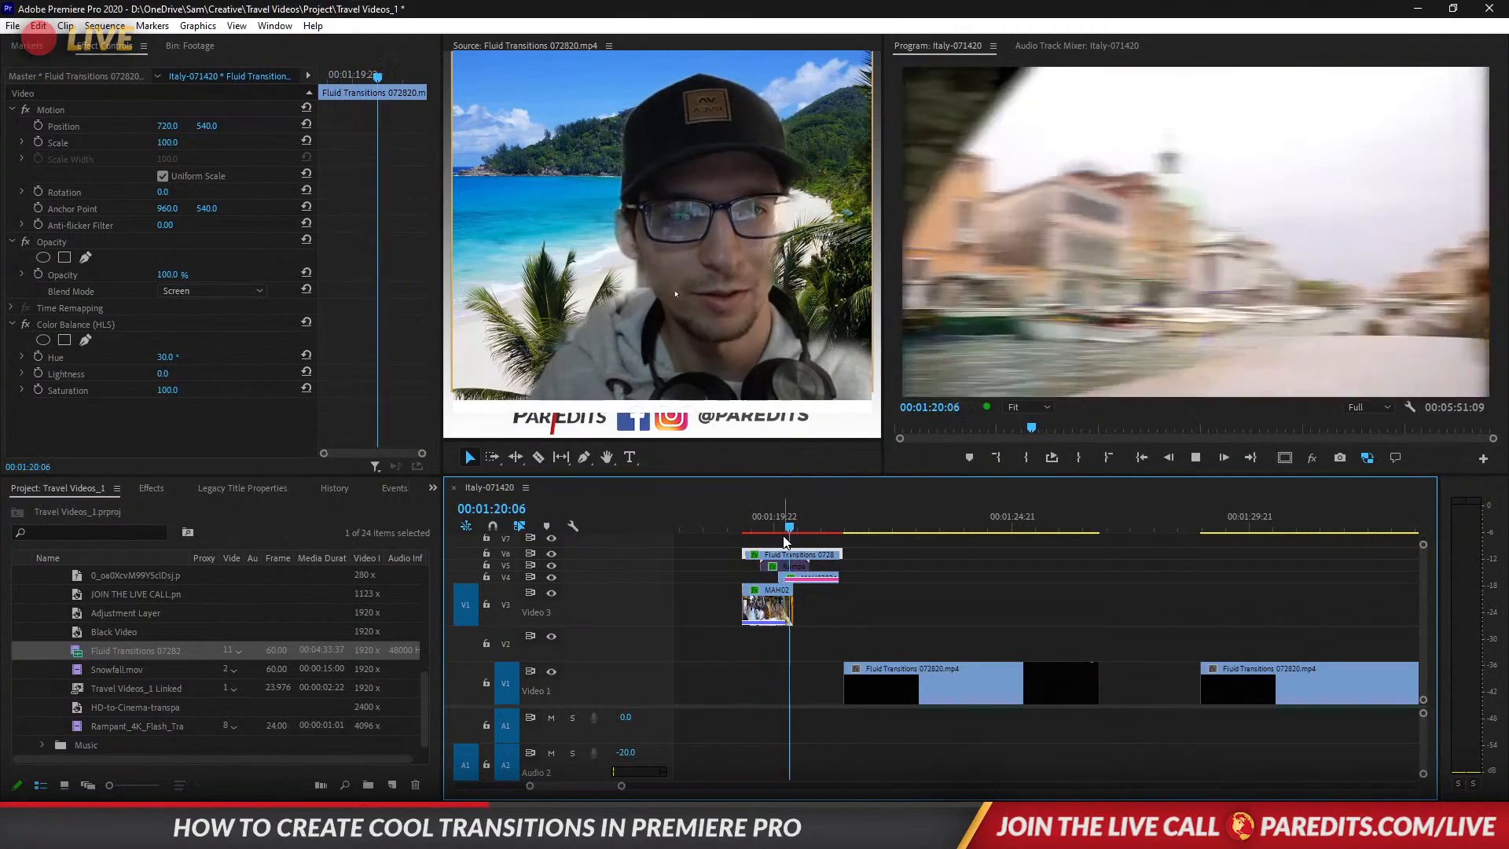
Shift the fluid overlay slightly later on V6 in small moves, playing the transition after each to match the cut.
drag(772, 561, 777, 527)
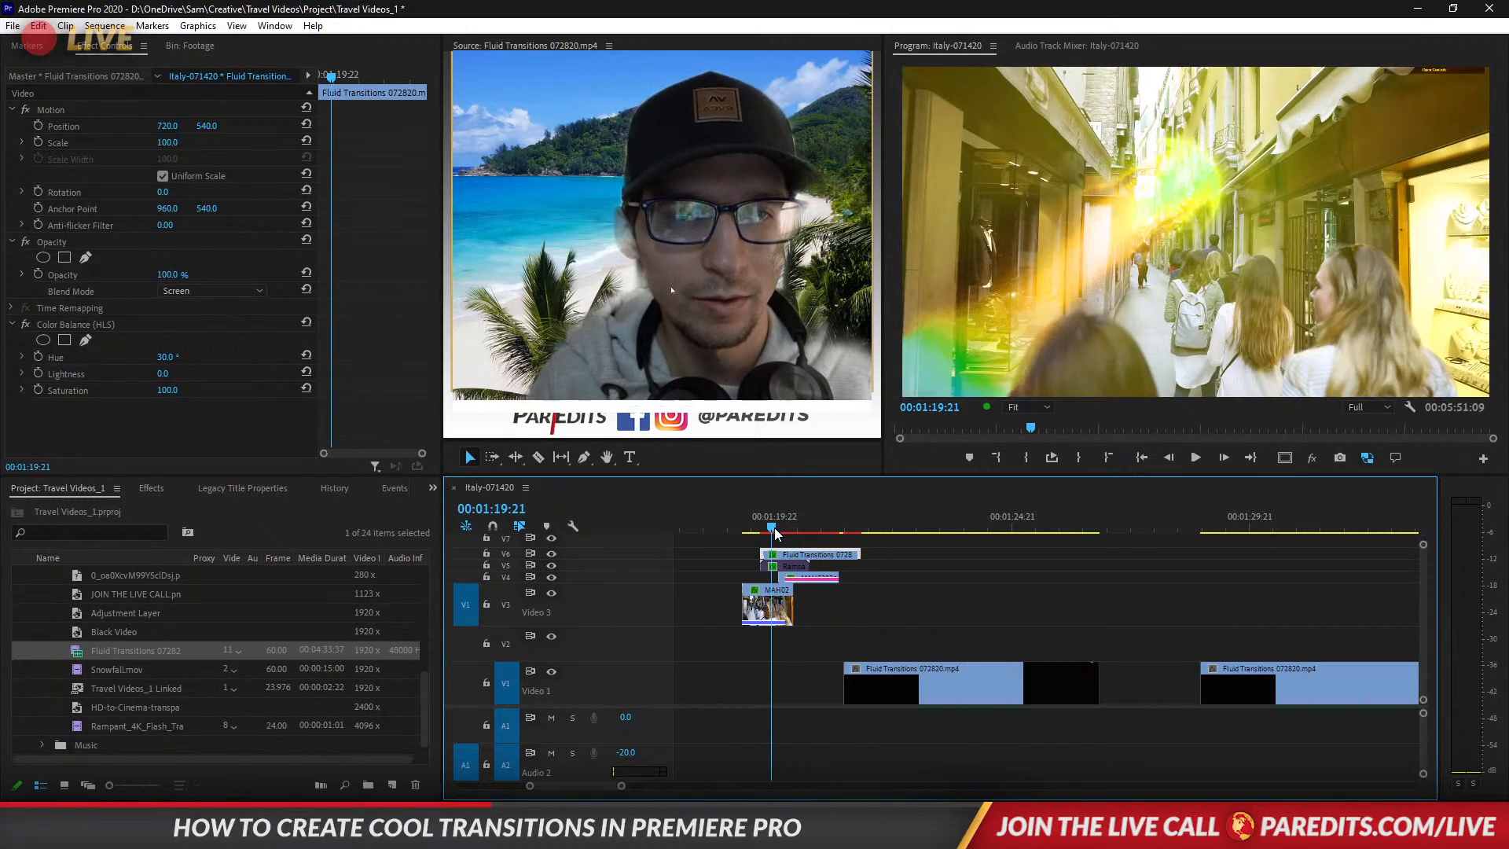
key(space)
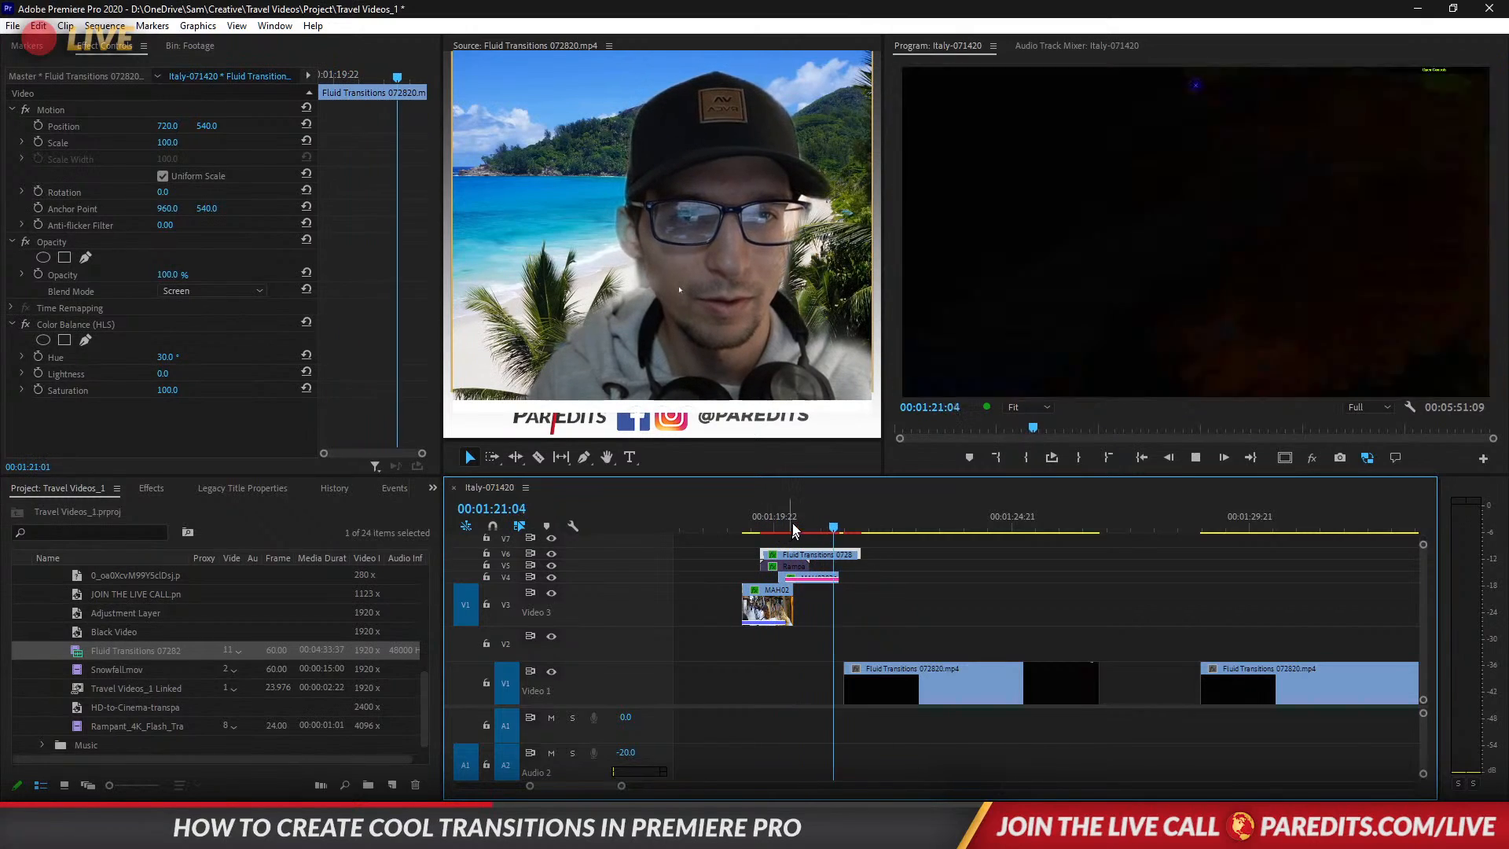
click(773, 526)
drag(795, 550, 765, 528)
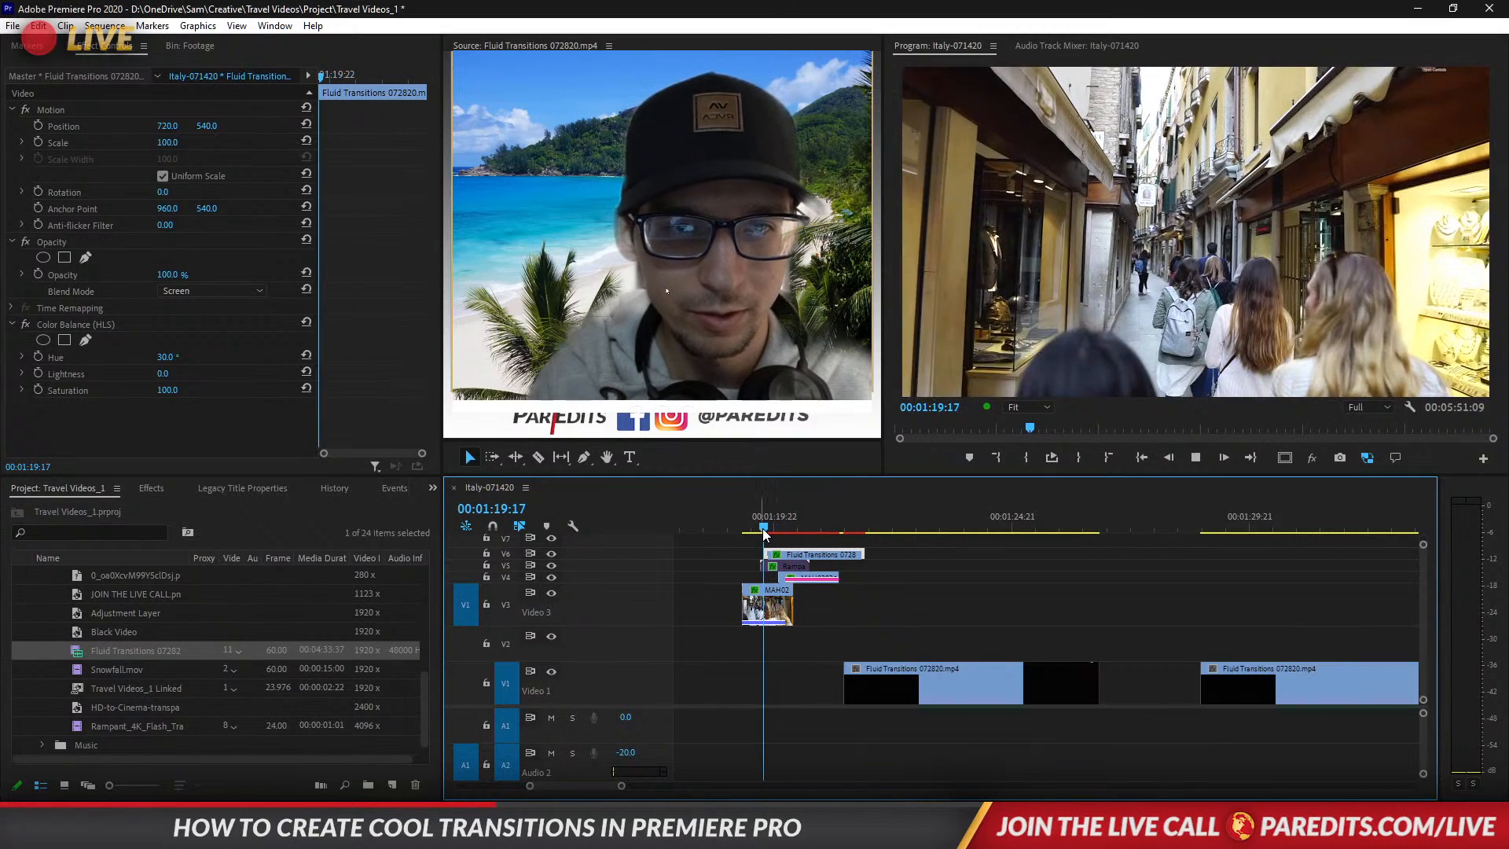
key(space)
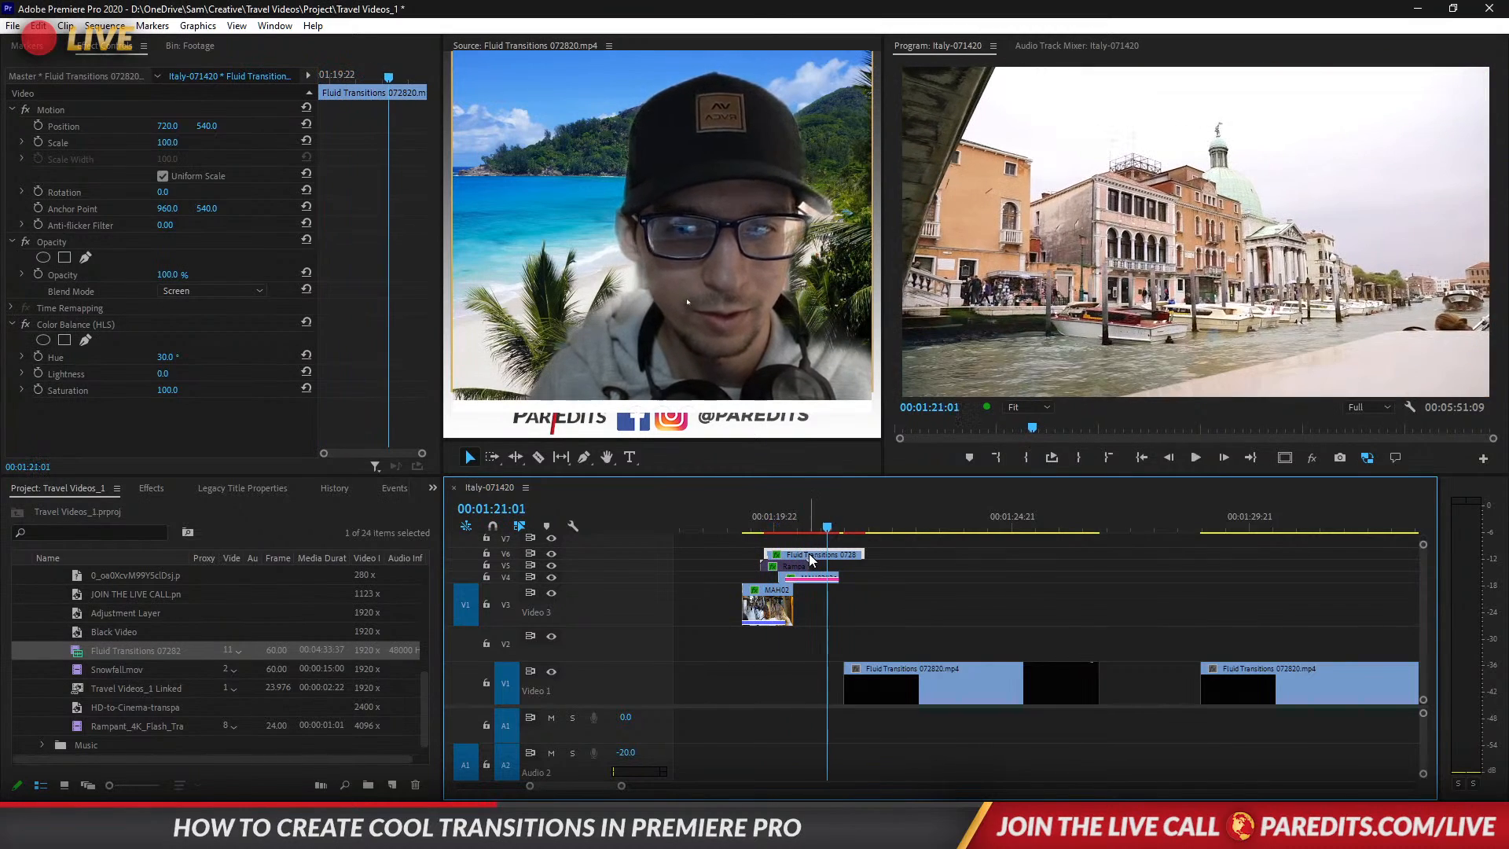
drag(809, 554, 762, 528)
key(space)
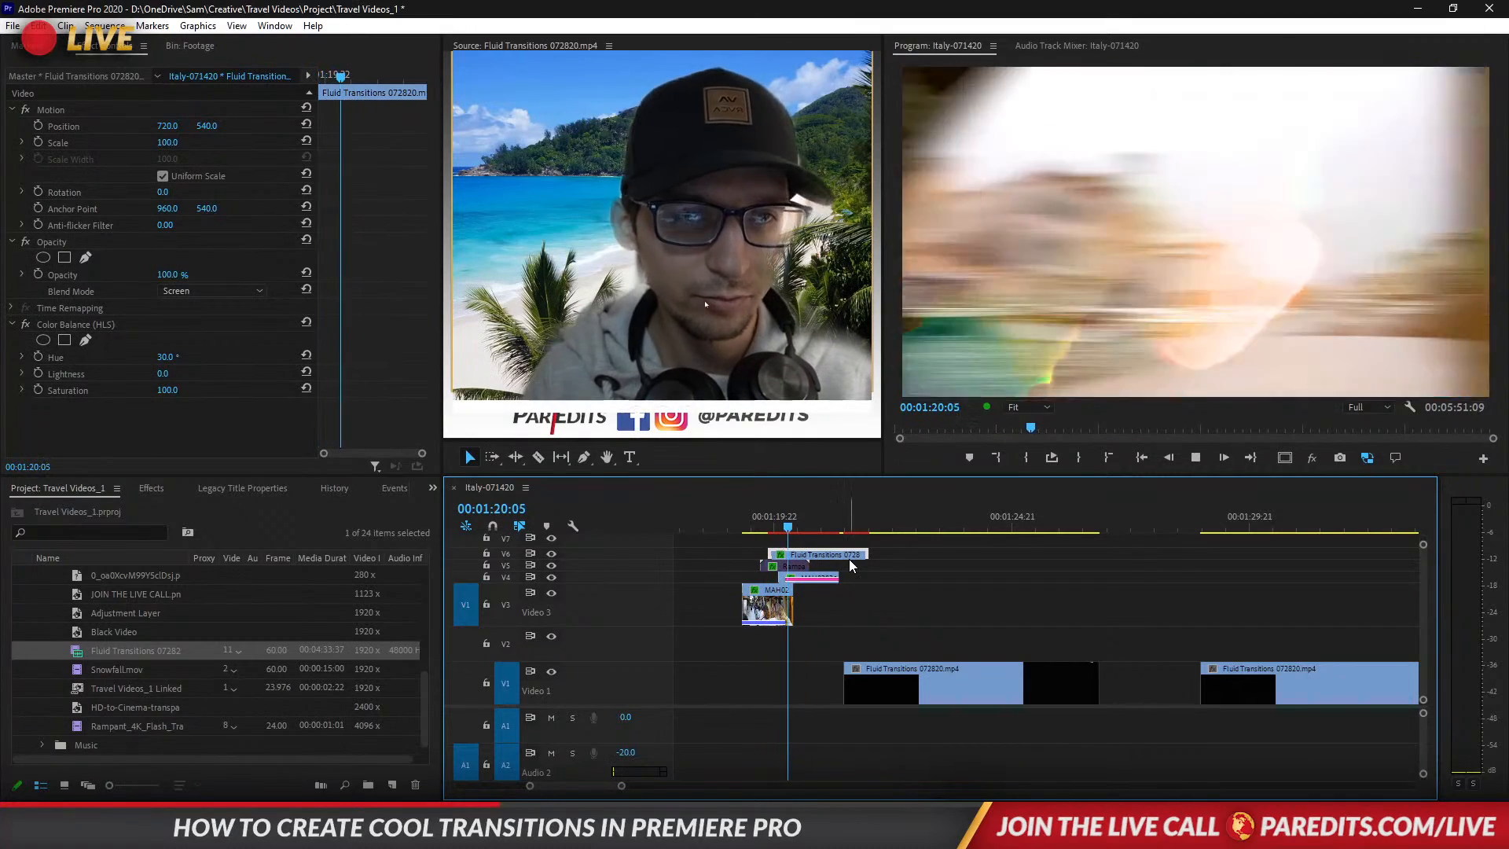
drag(776, 522, 746, 525)
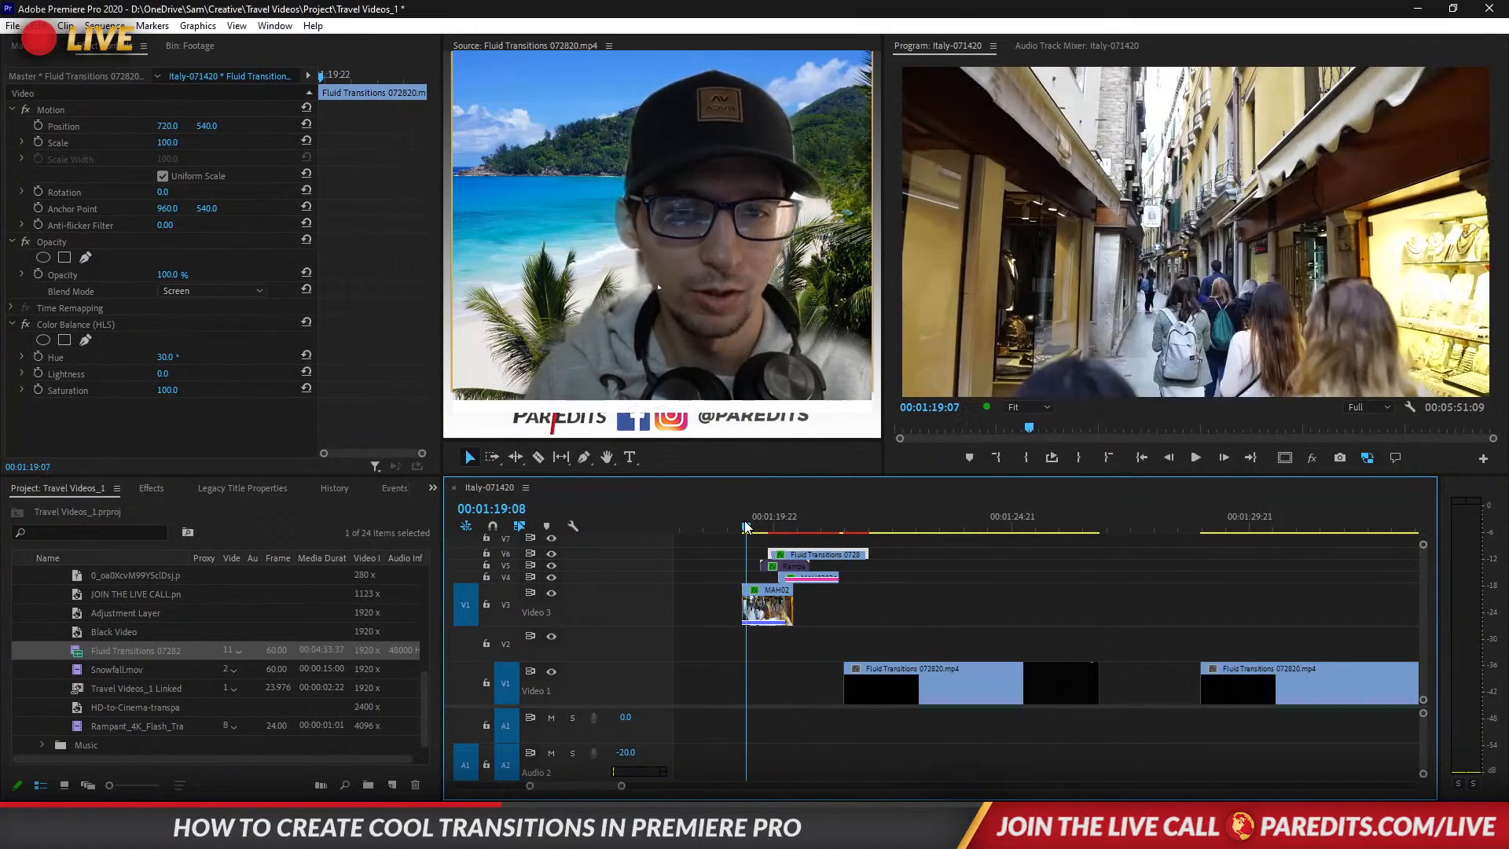
Play the transition again and scrub through the fluid recording on V1 from about 00:01:32 for an alternative burst.
key(space)
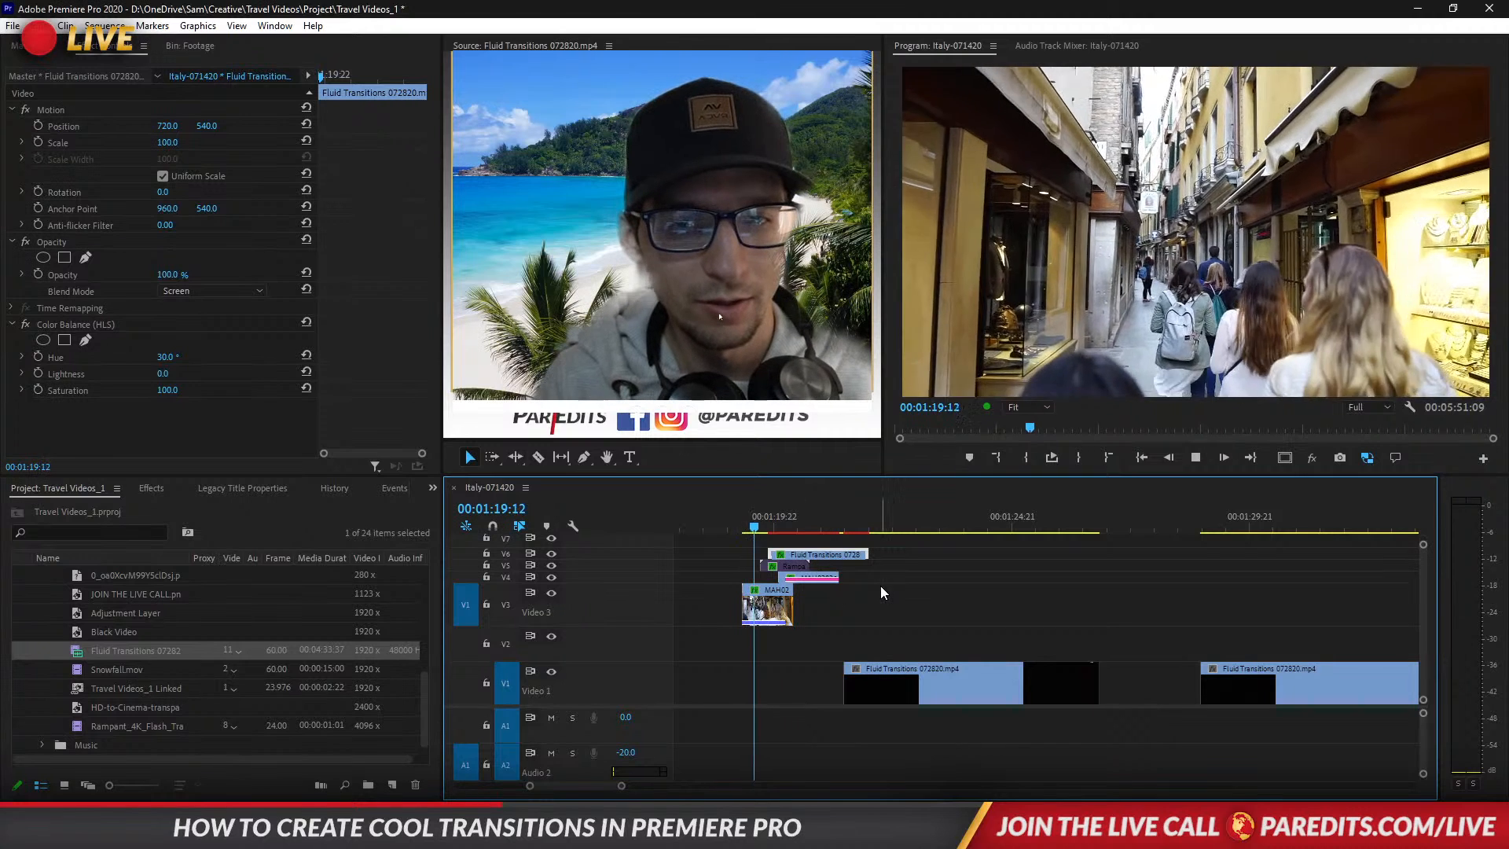
key(space)
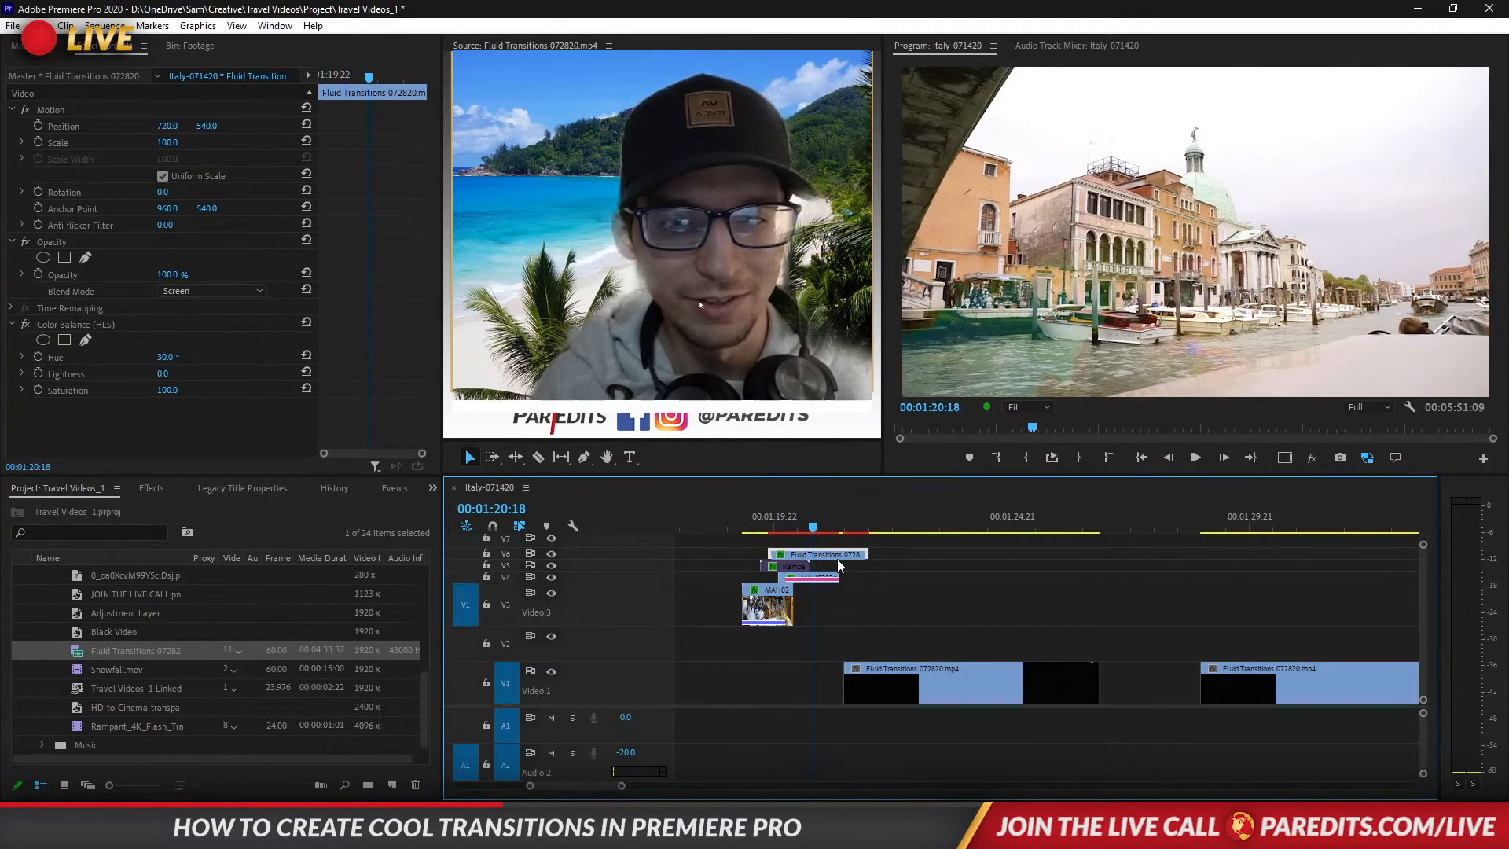
scroll(1083, 643, right, 3)
scroll(1083, 641, right, 3)
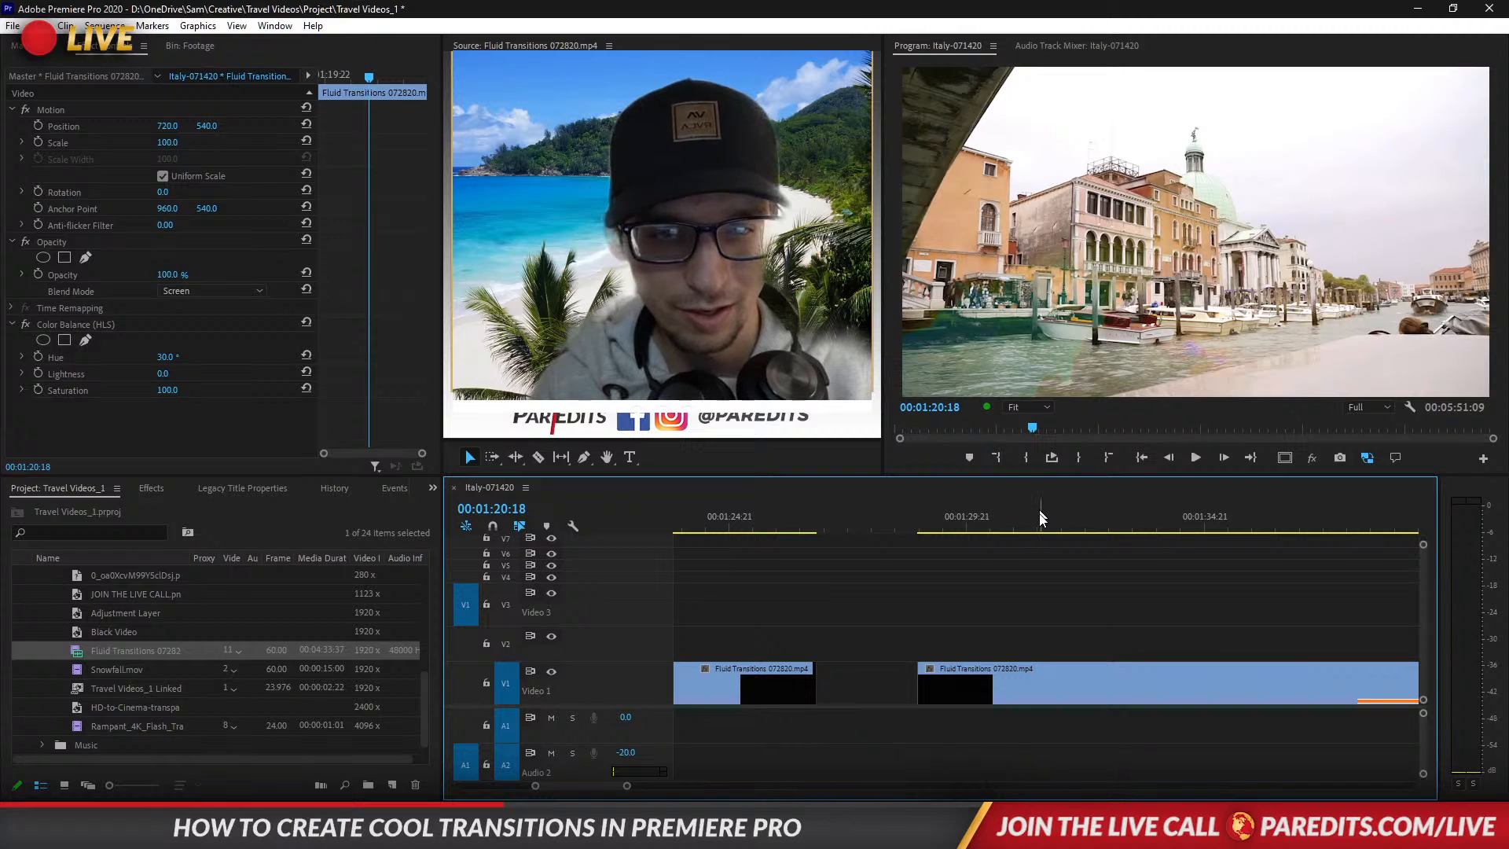
click(1040, 516)
click(1180, 528)
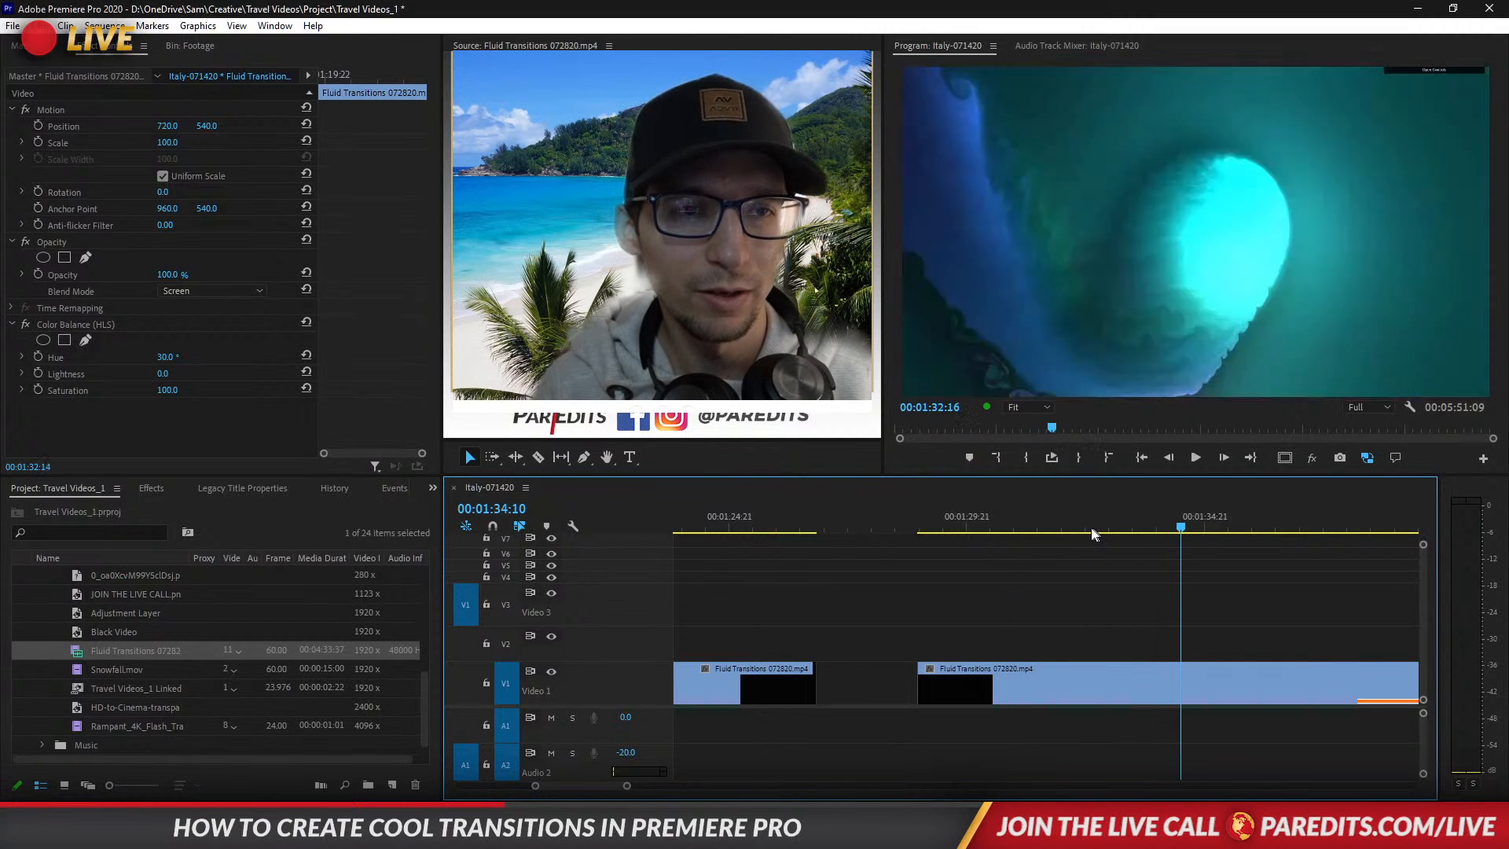
drag(1092, 528, 1240, 532)
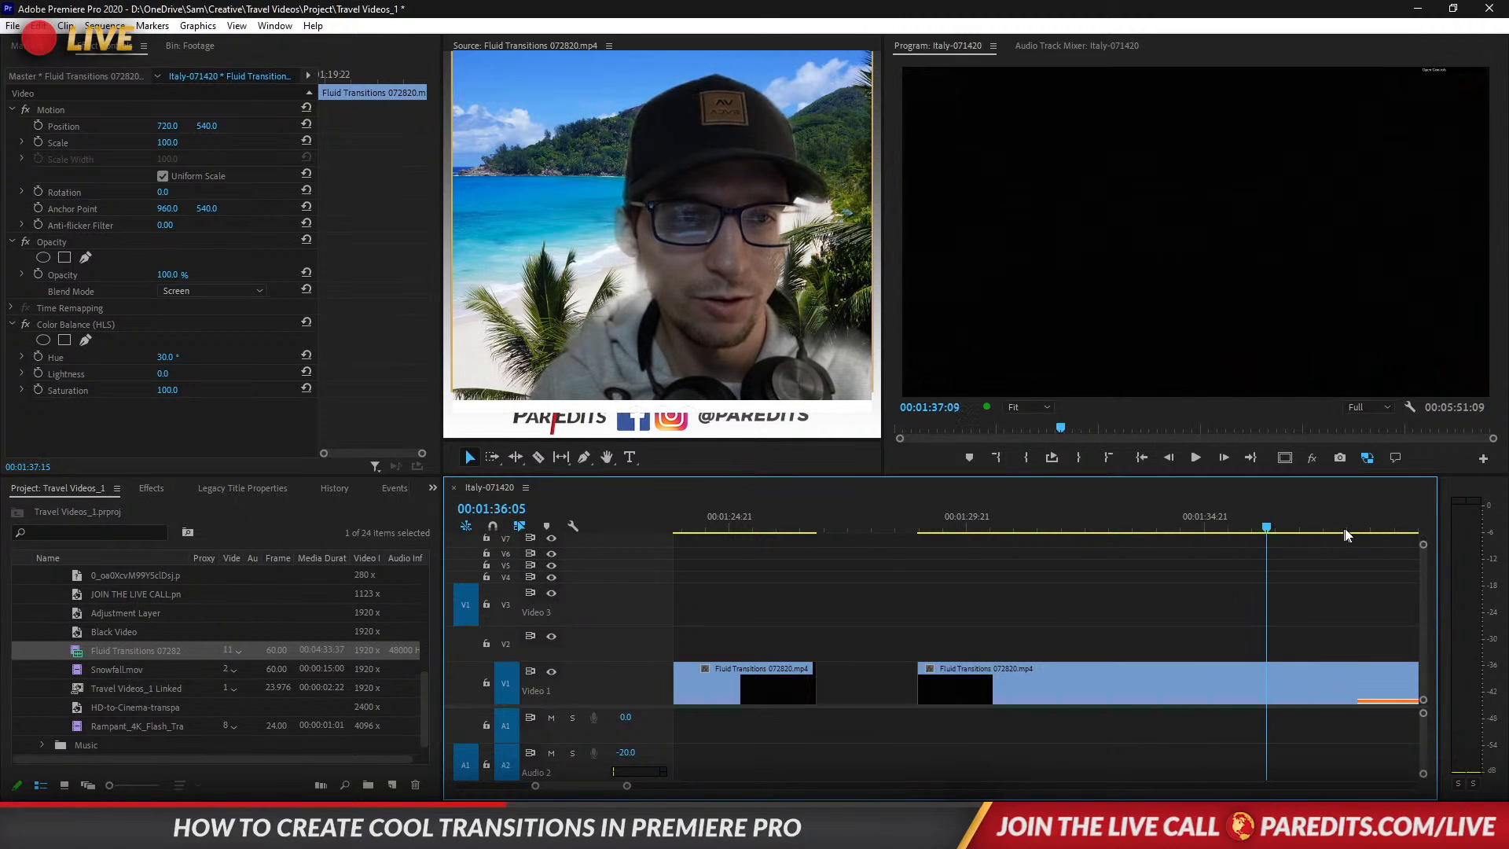
drag(1347, 535, 1398, 528)
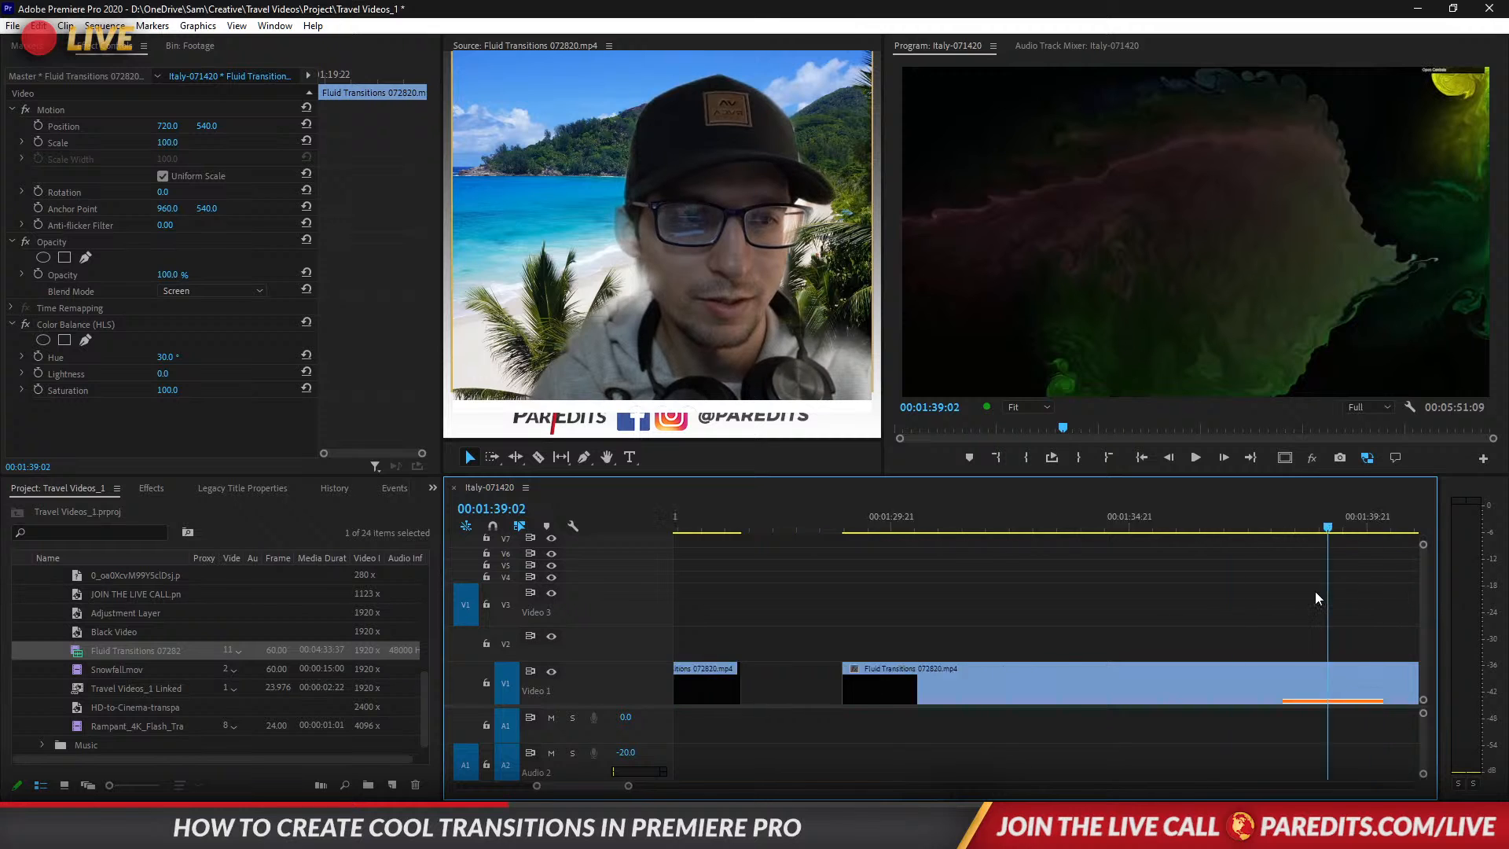
scroll(1314, 591, down, 5)
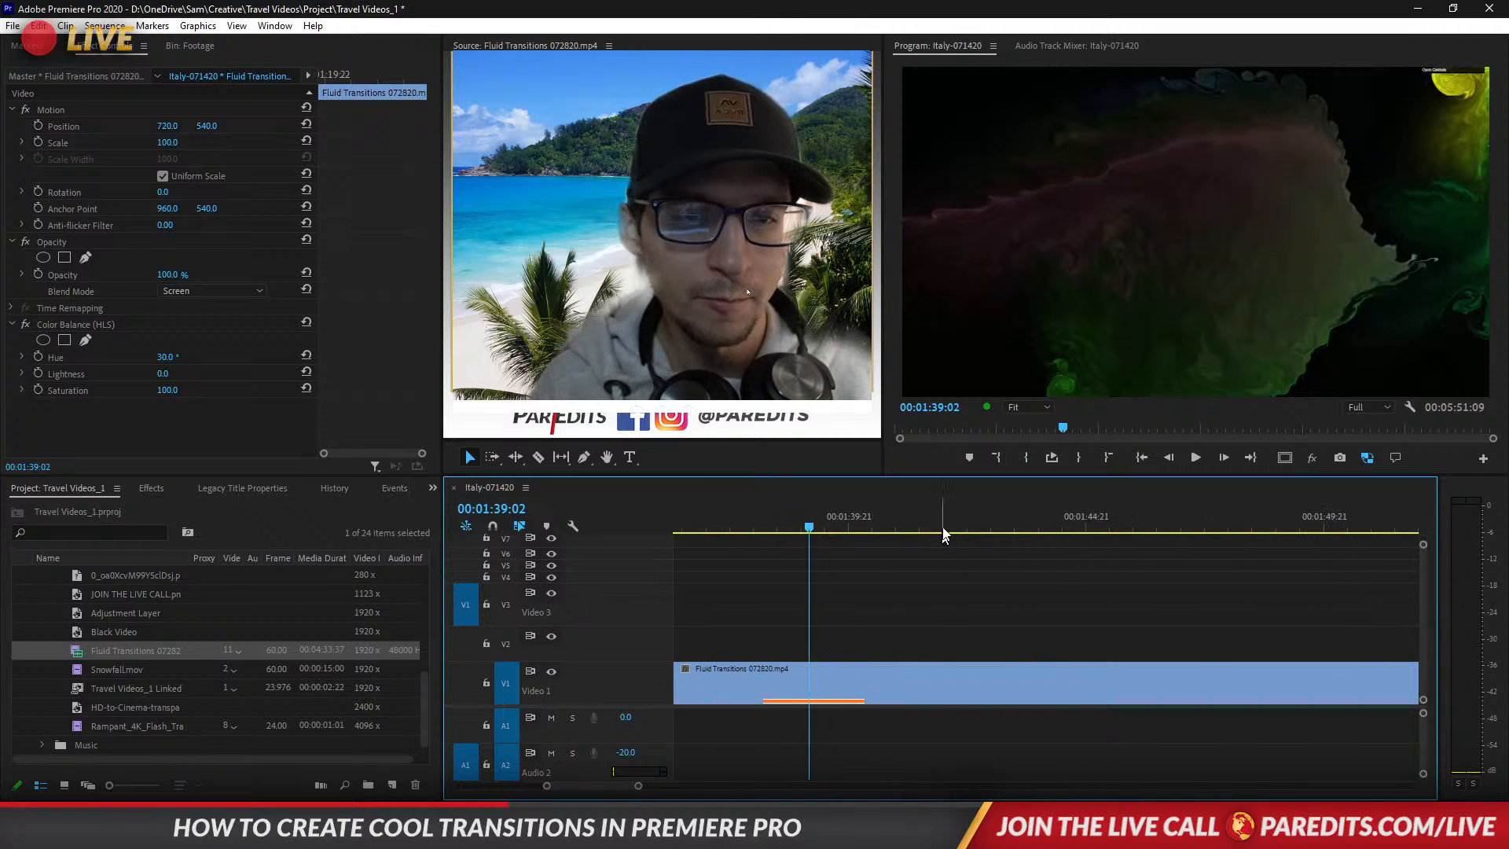
click(943, 533)
drag(1192, 525, 1266, 516)
Examine the fluid recording on V1 between about 00:02:34 and 00:02:39 for a burst suited to the transition.
scroll(1153, 609, down, 20)
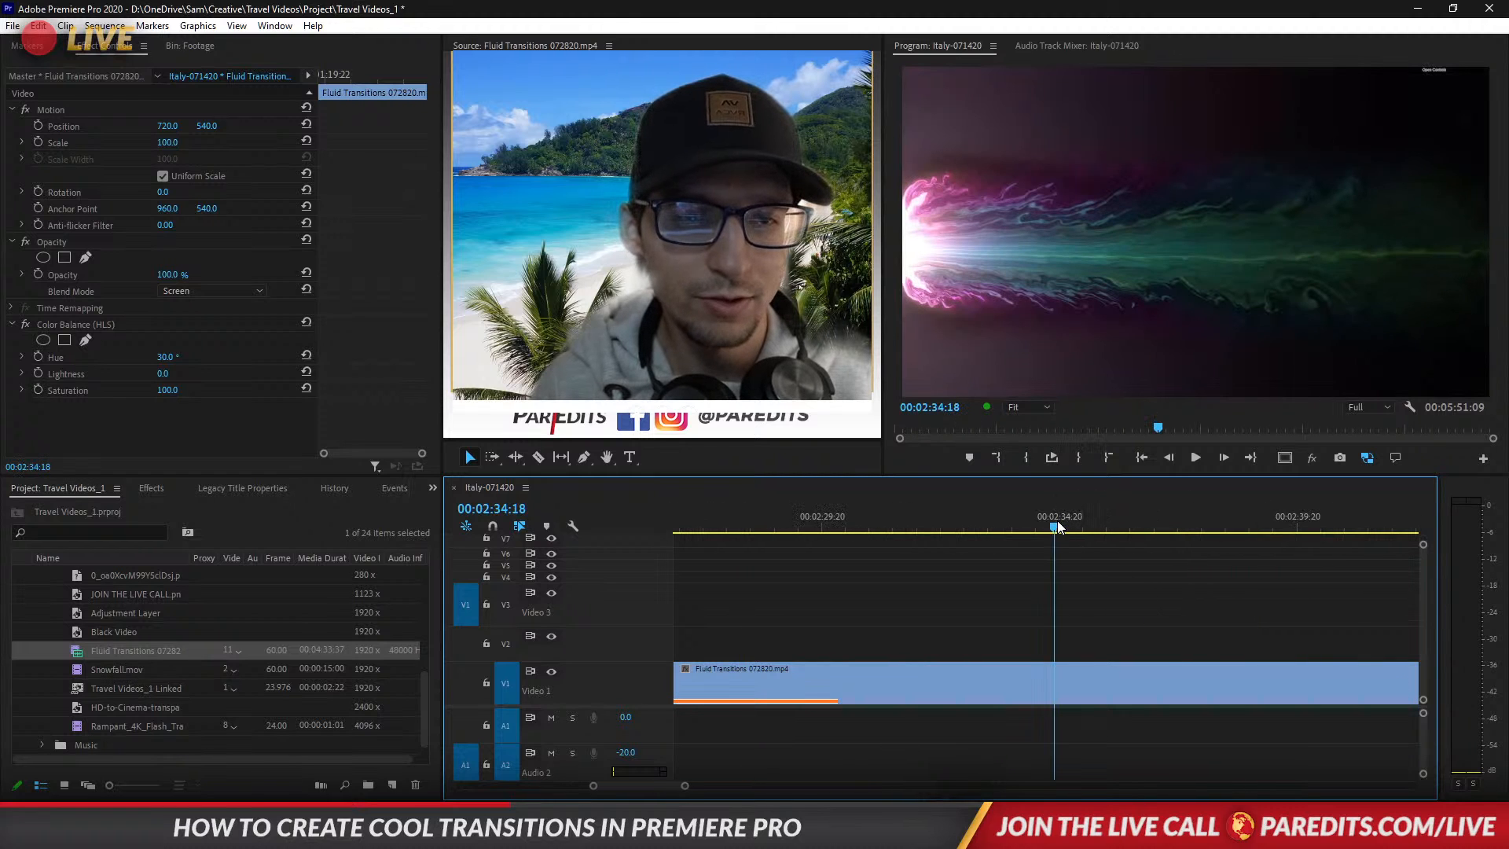
drag(1058, 525, 1101, 529)
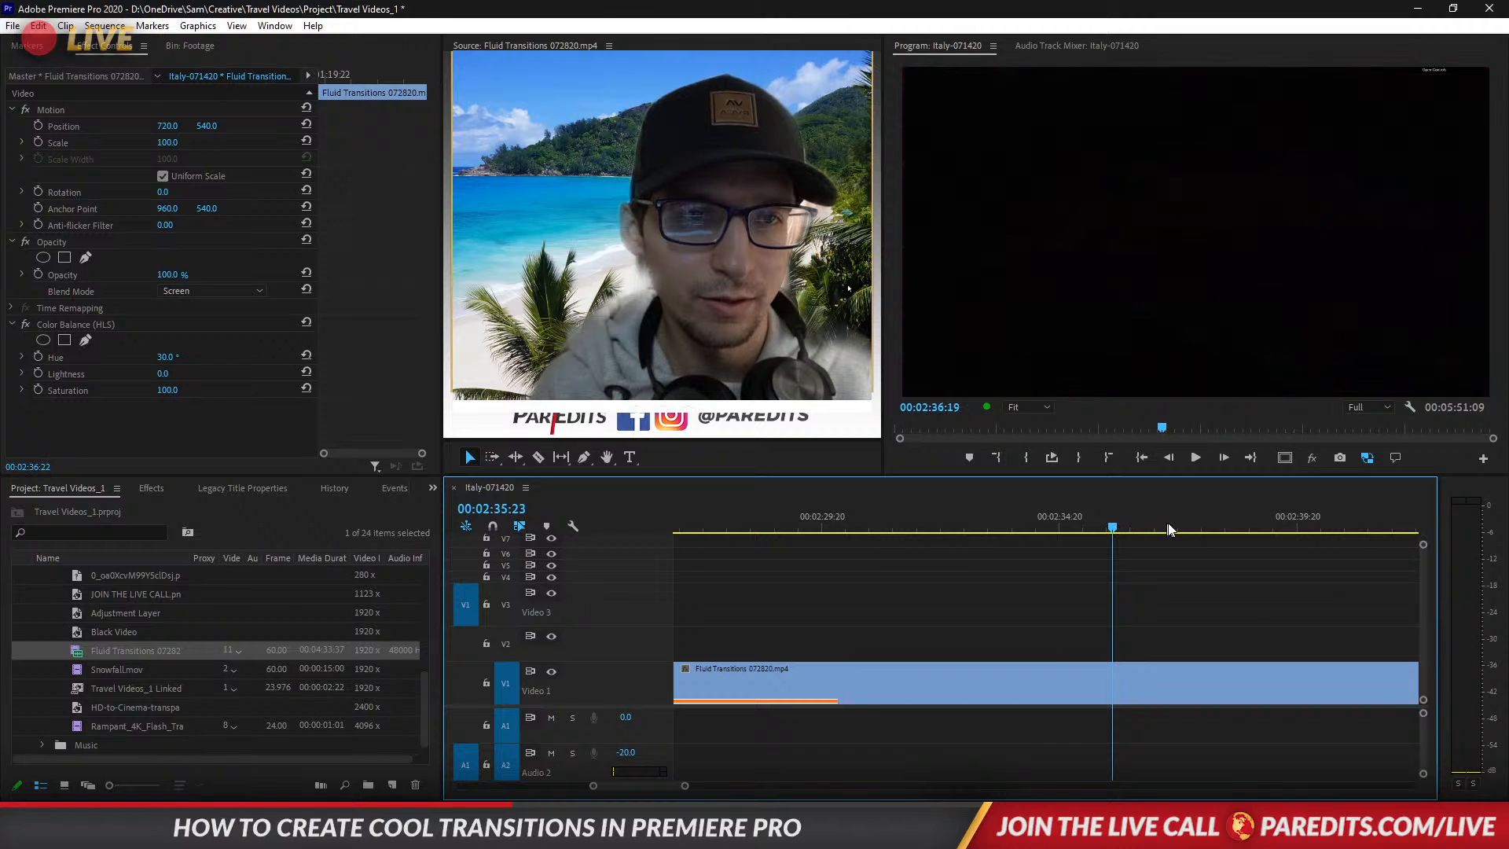
drag(1255, 527, 1280, 527)
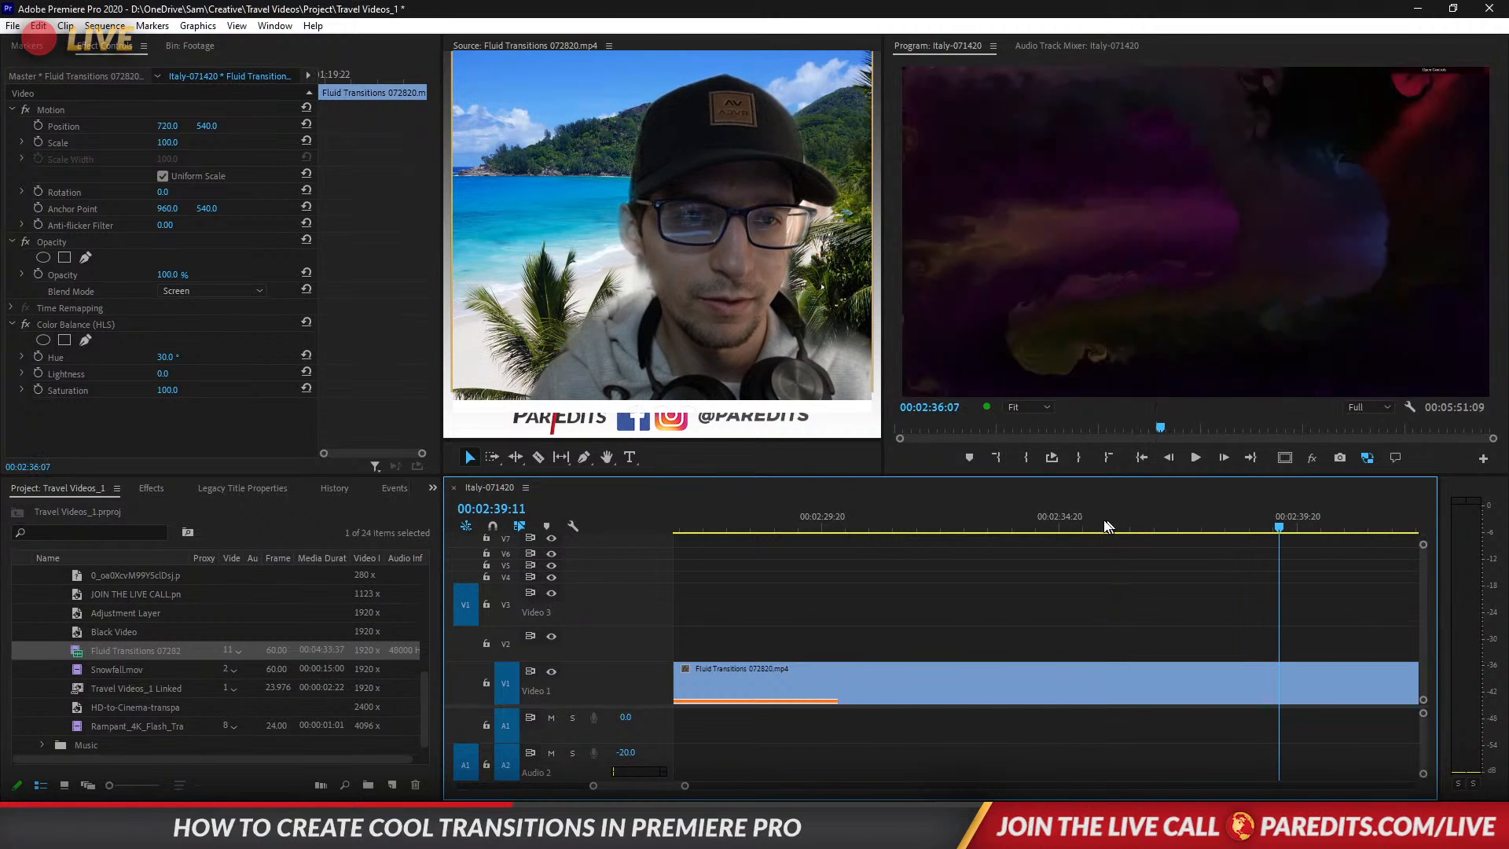
drag(1104, 520, 1262, 527)
key(space)
key(space)
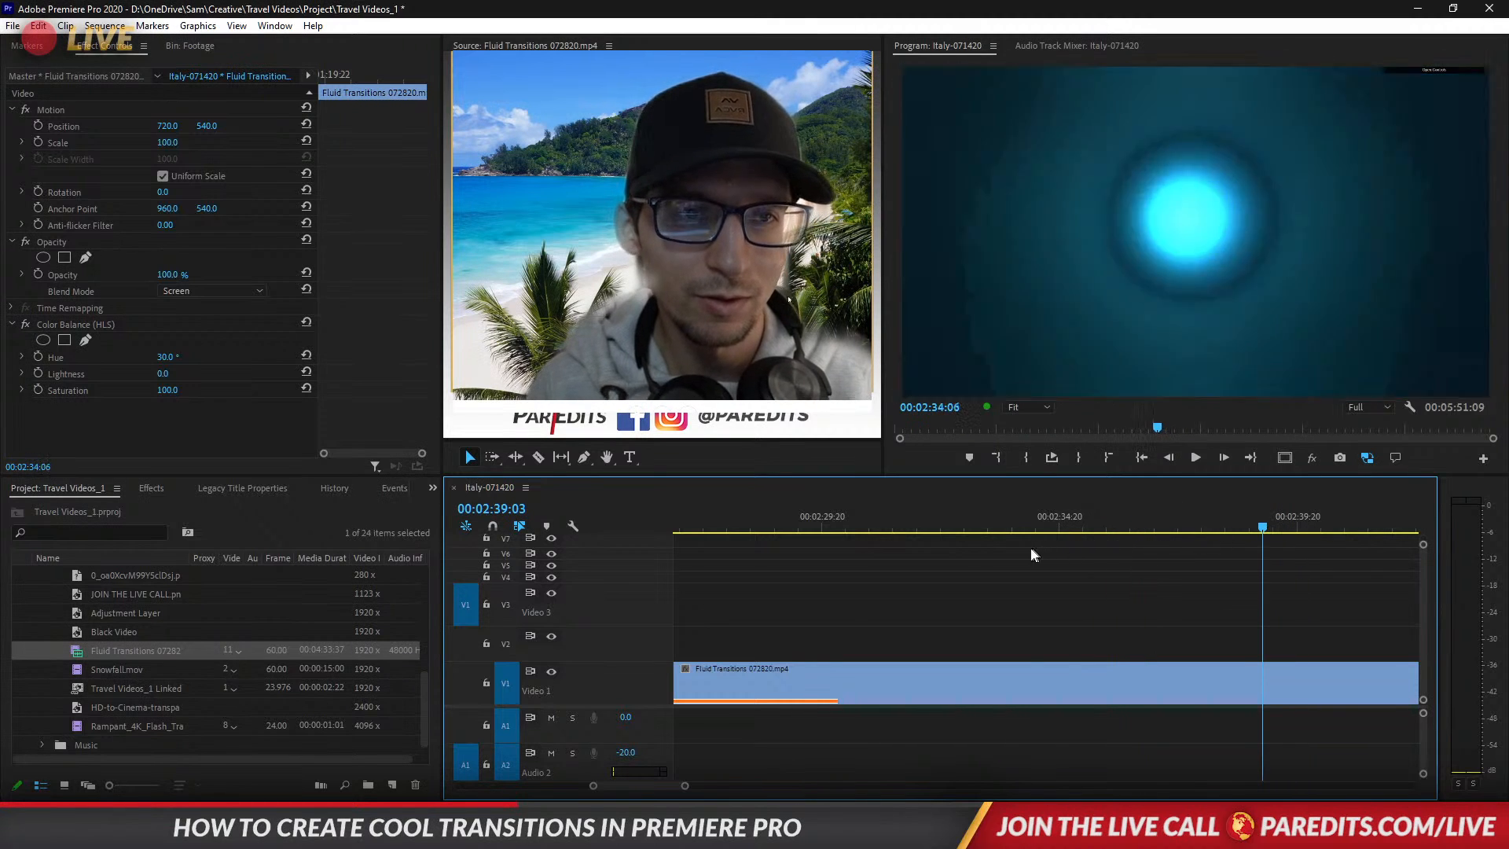
Cut the fluid recording on V1 at 00:02:34:03 and 00:02:37:00 to isolate the burst between them.
drag(1033, 551, 1027, 548)
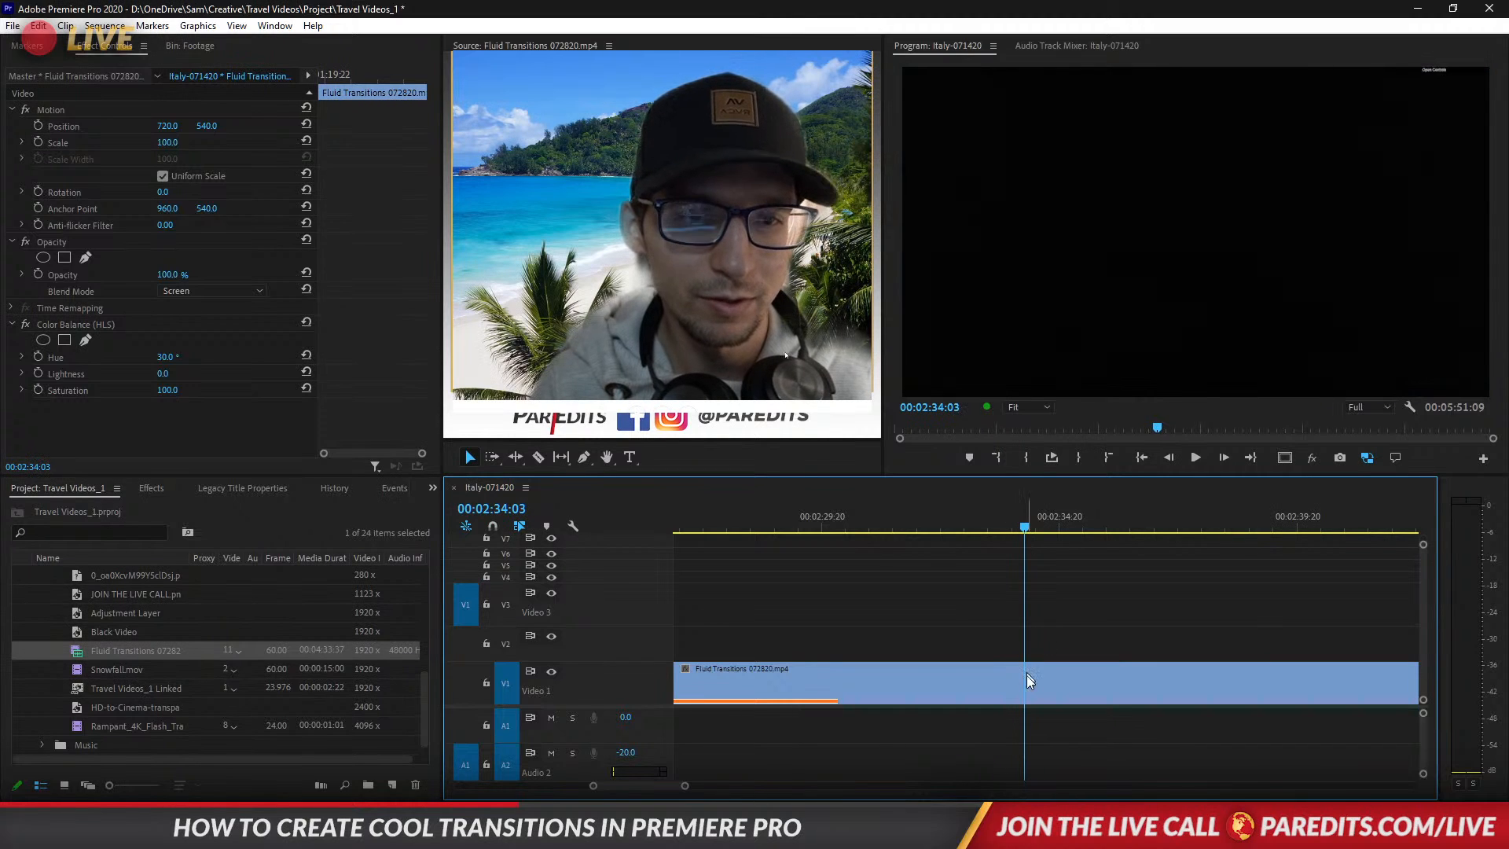
key(c)
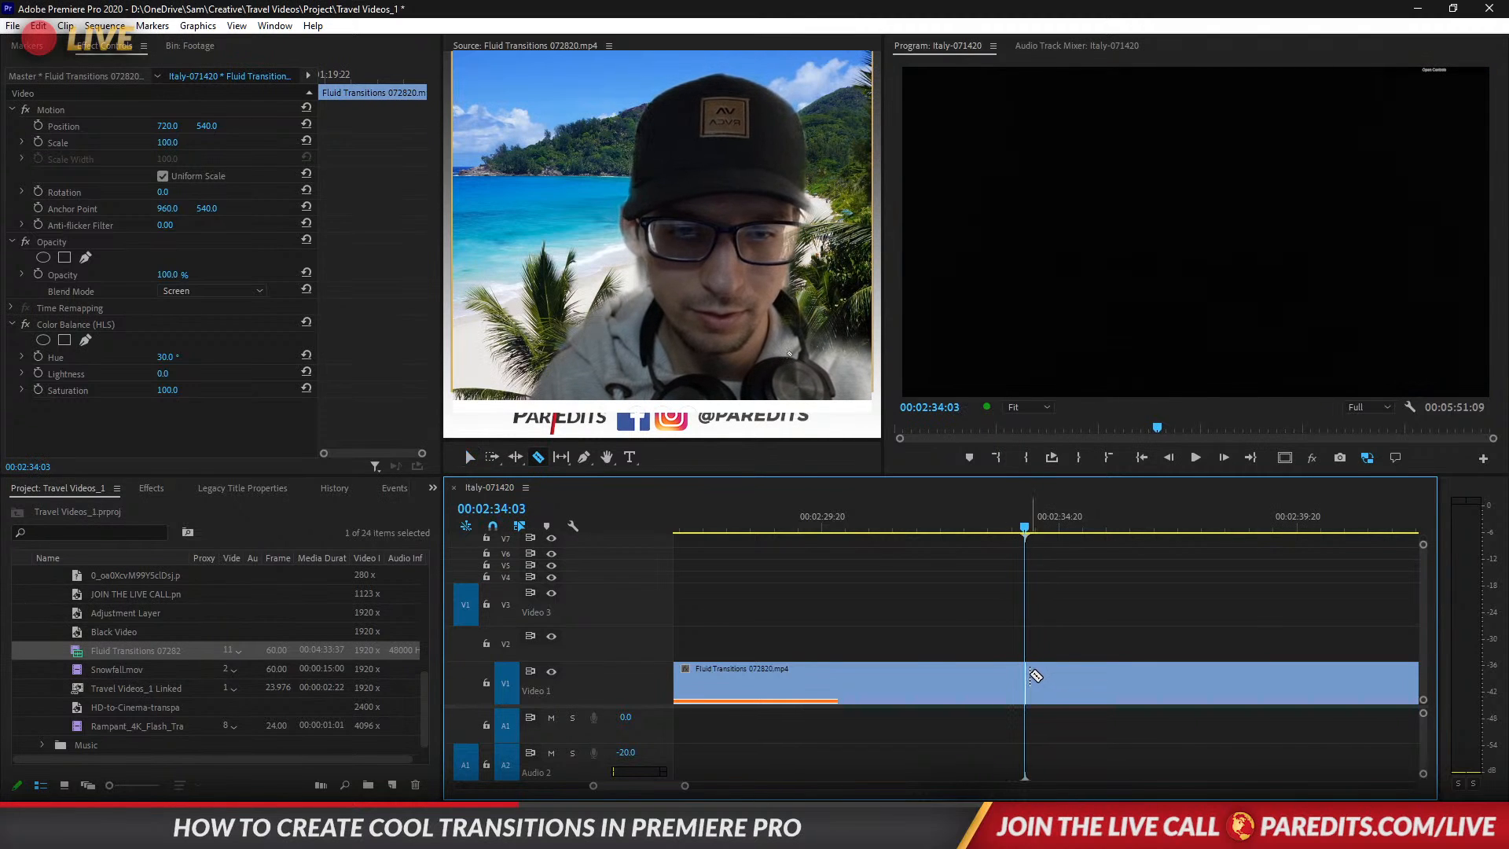
click(1029, 676)
drag(1025, 528, 1165, 540)
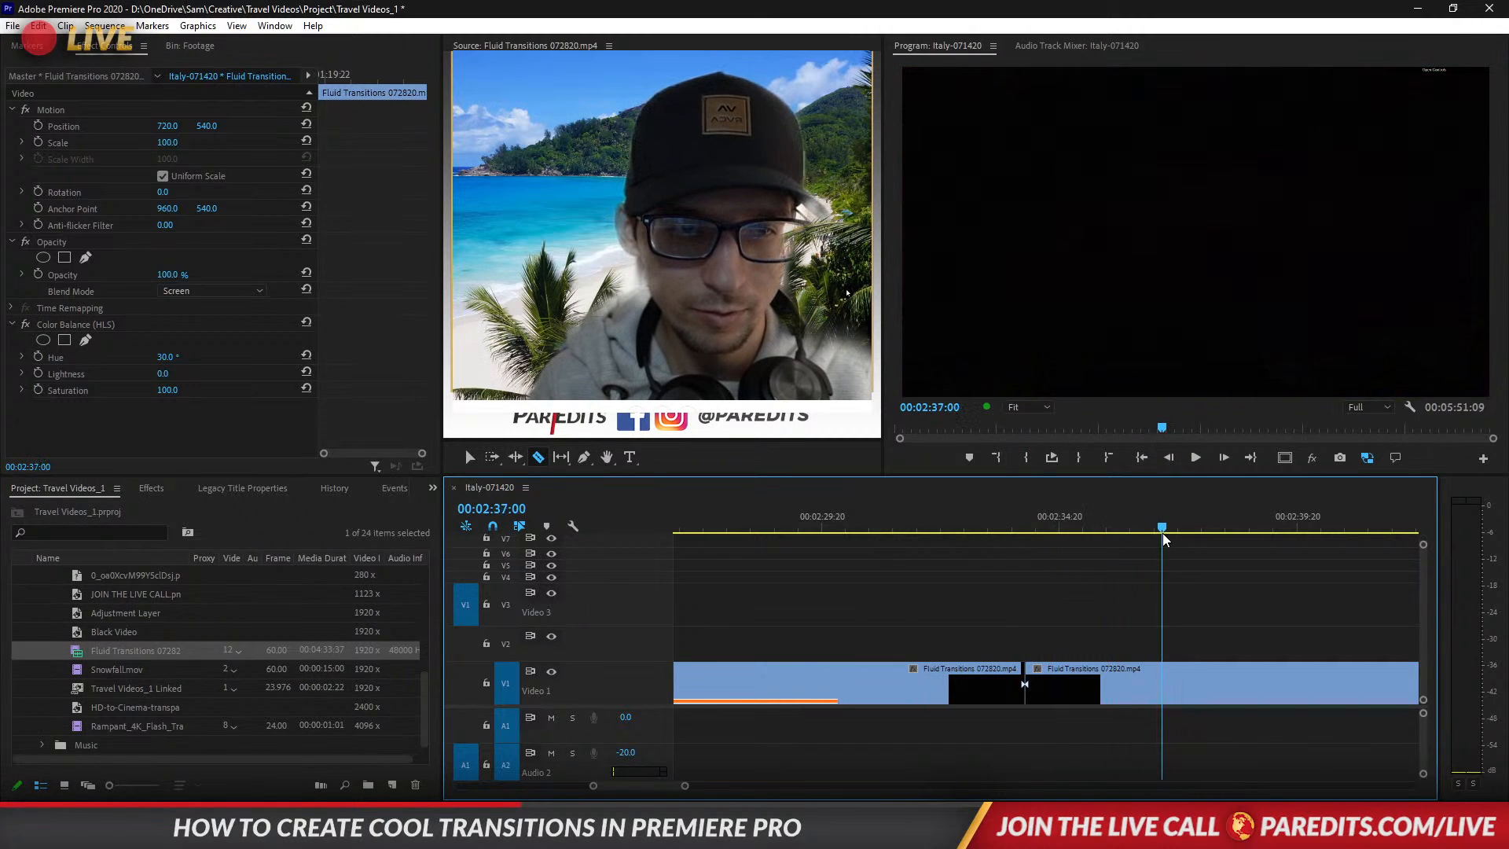
click(1165, 687)
key(v)
key(space)
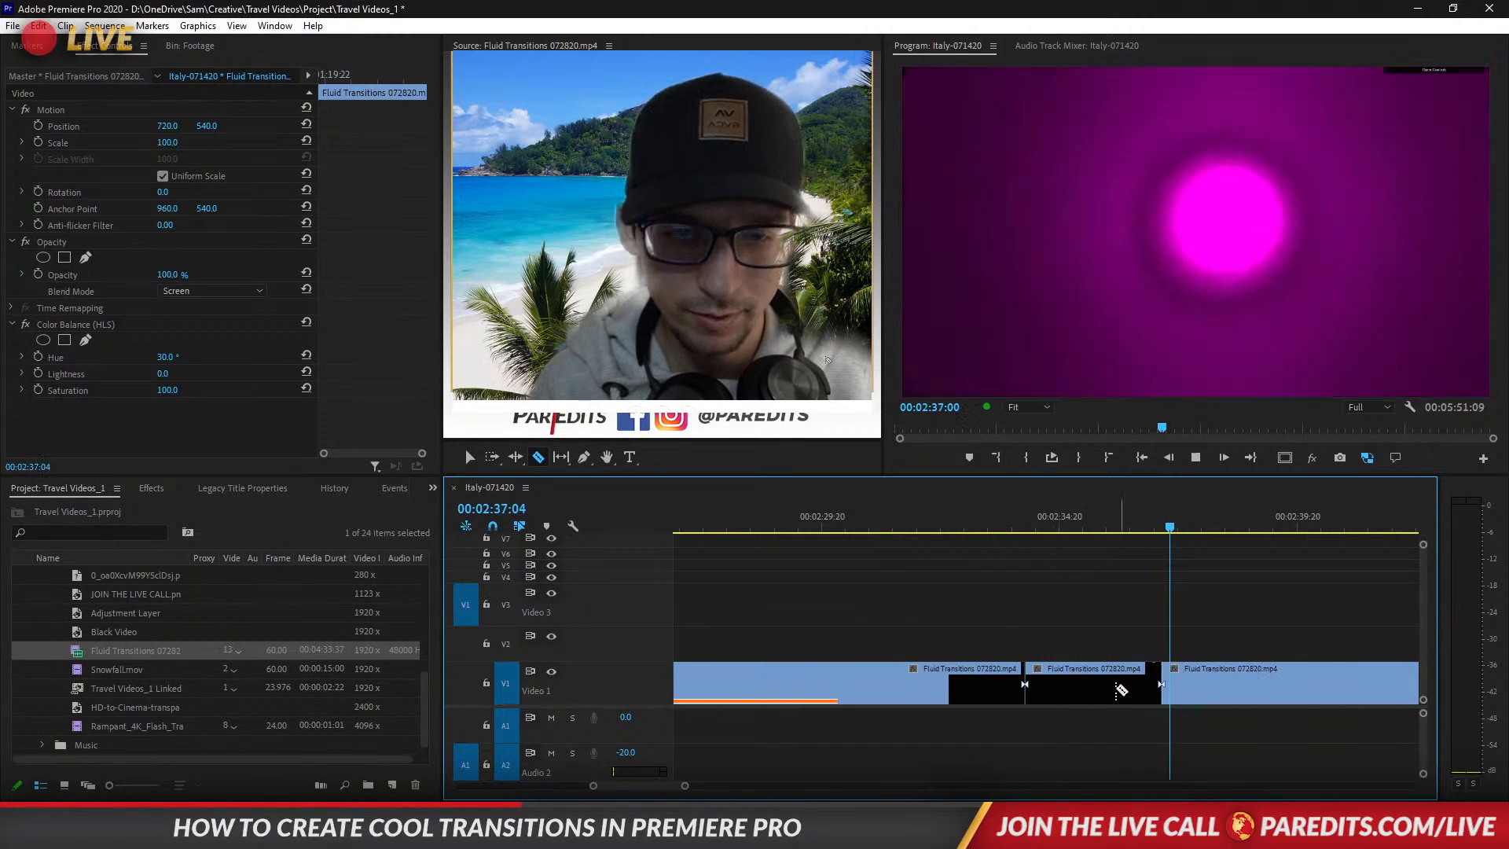
Move the isolated fluid burst from V1 to V7, above the existing fluid overlay with their starts aligned.
click(1108, 693)
click(1087, 516)
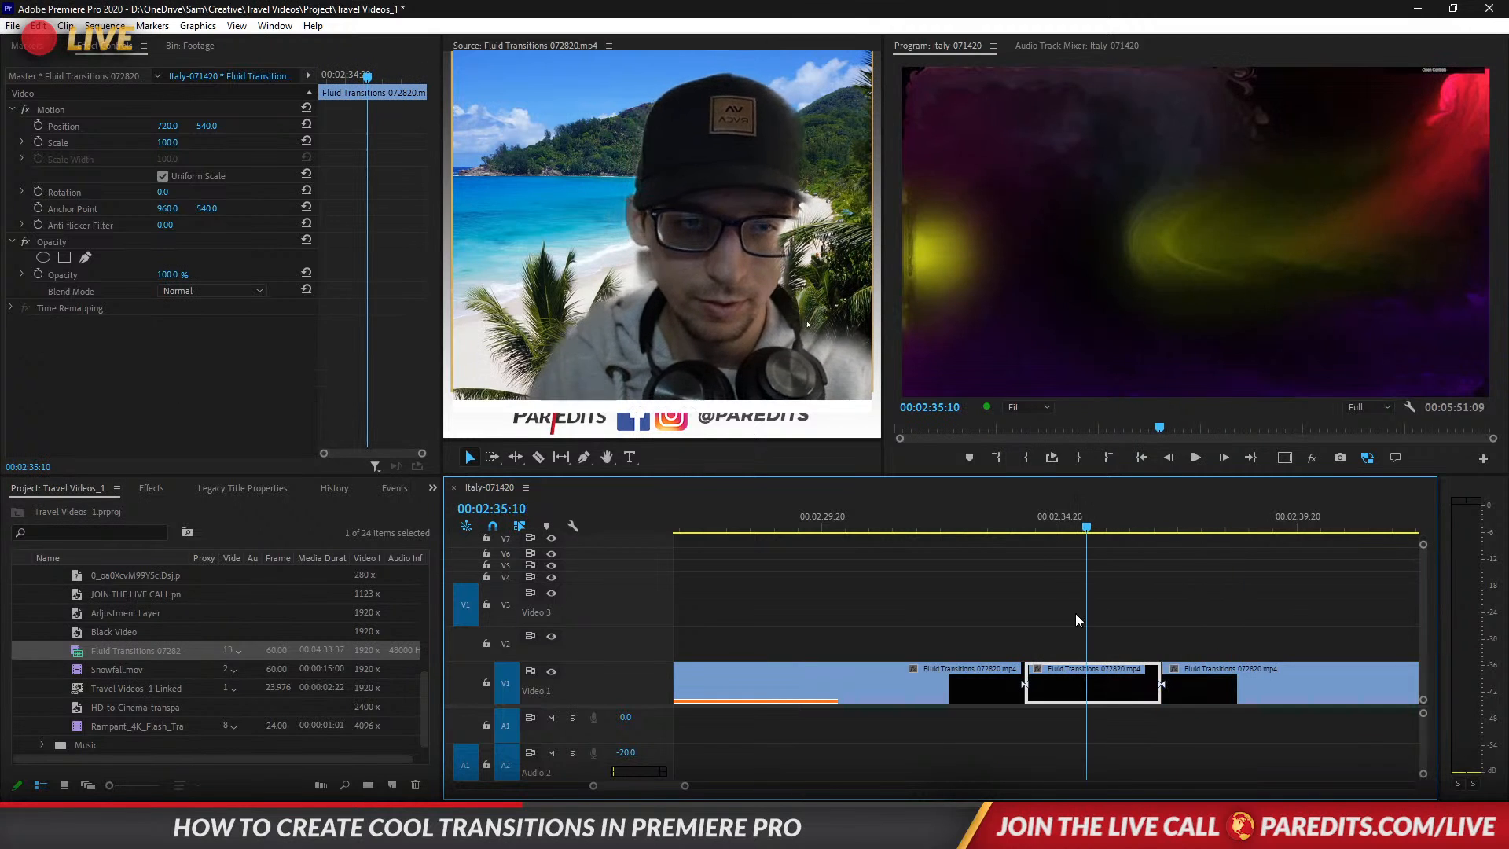
scroll(1069, 629, down, 8)
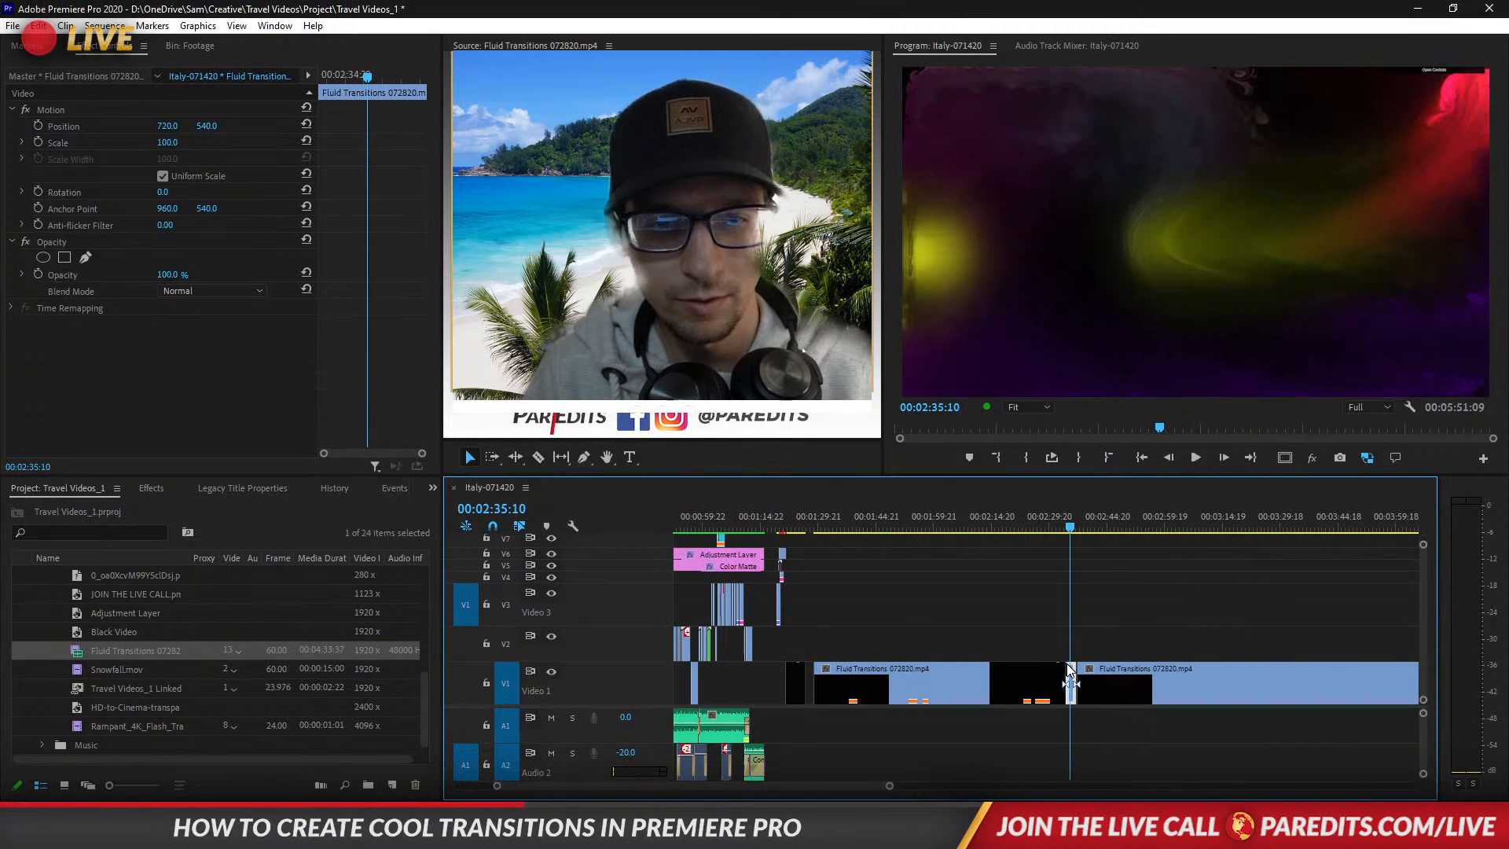
drag(1073, 685, 785, 548)
scroll(784, 549, up, 10)
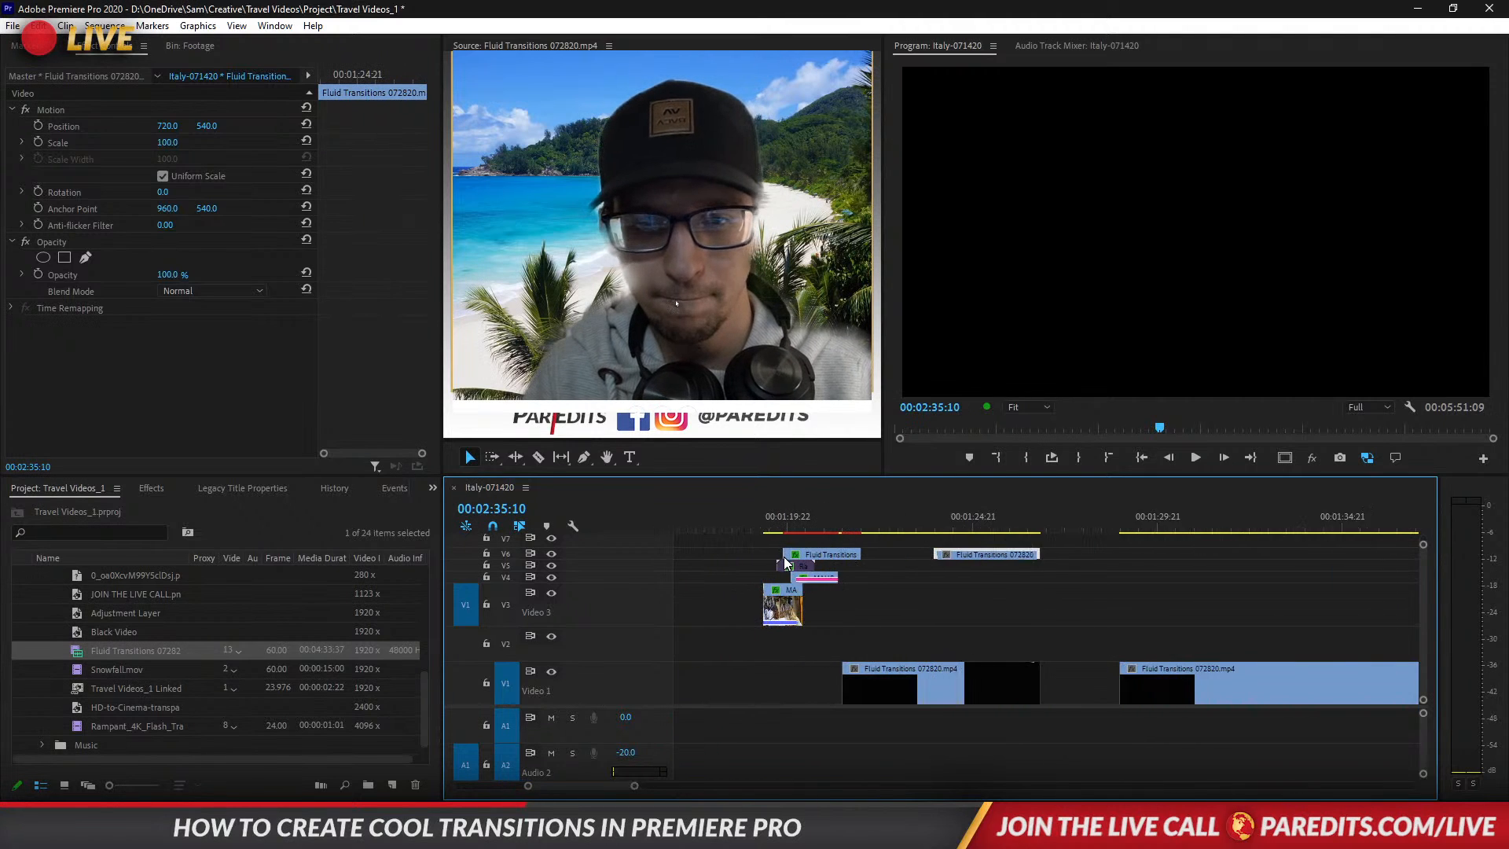
drag(908, 559, 814, 550)
Copy the V6 overlay's Color Balance (HLS) effect onto the new V7 fluid burst and set its blend mode to Screen.
click(846, 555)
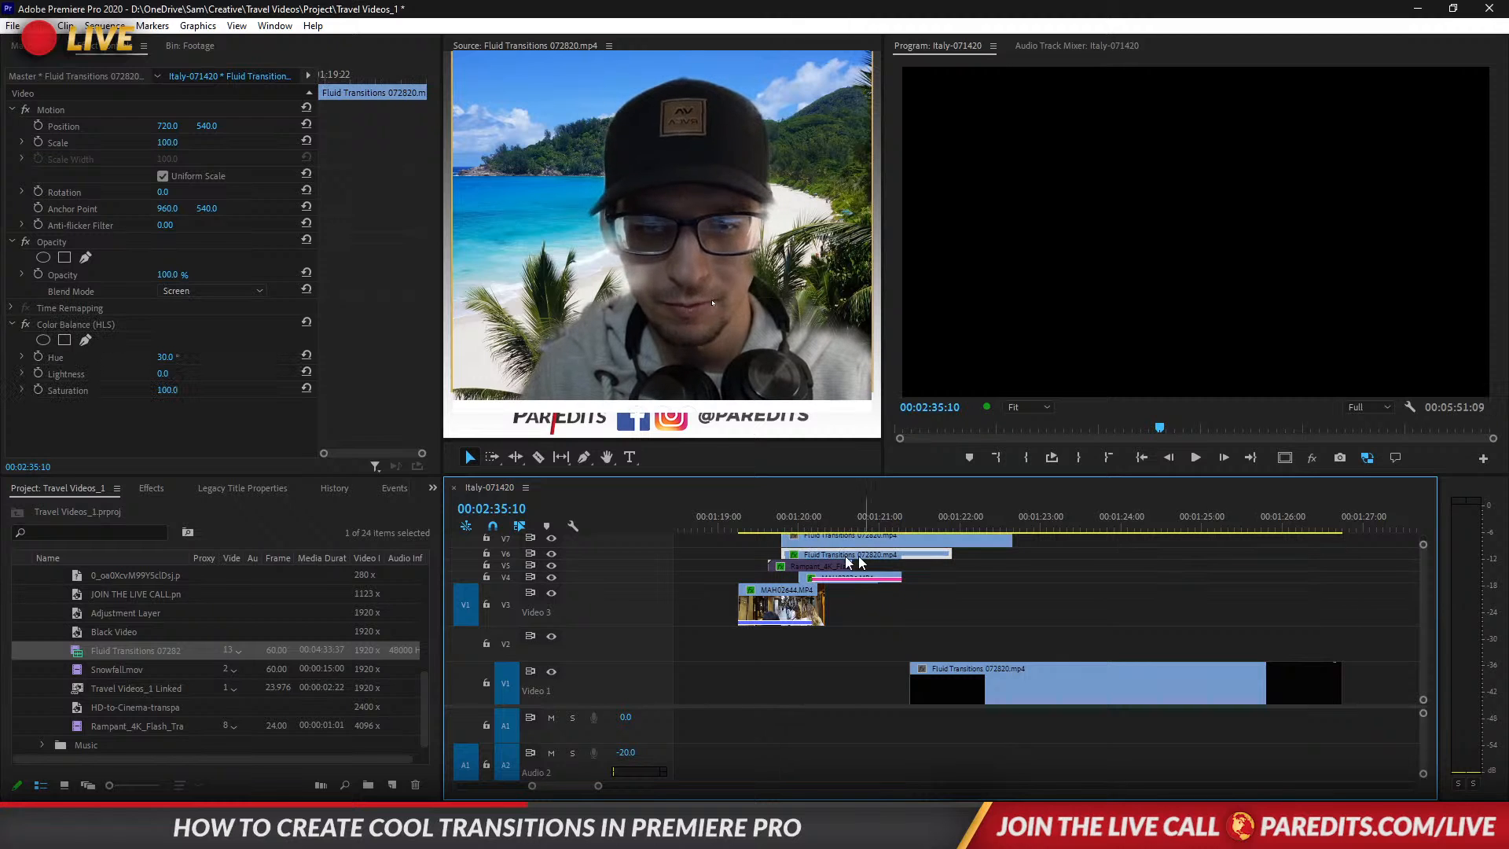
click(77, 324)
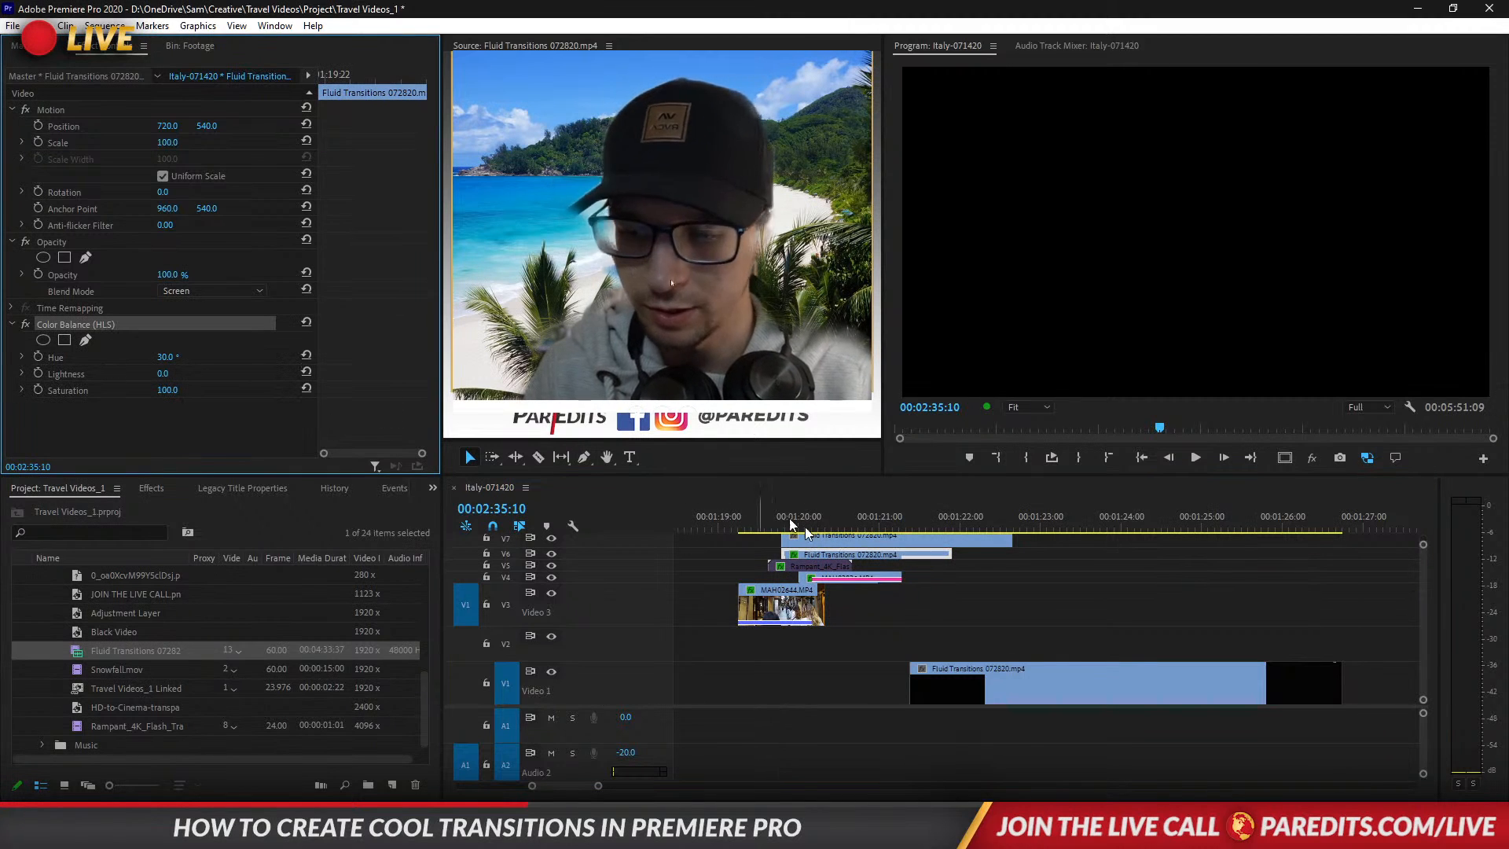
click(842, 542)
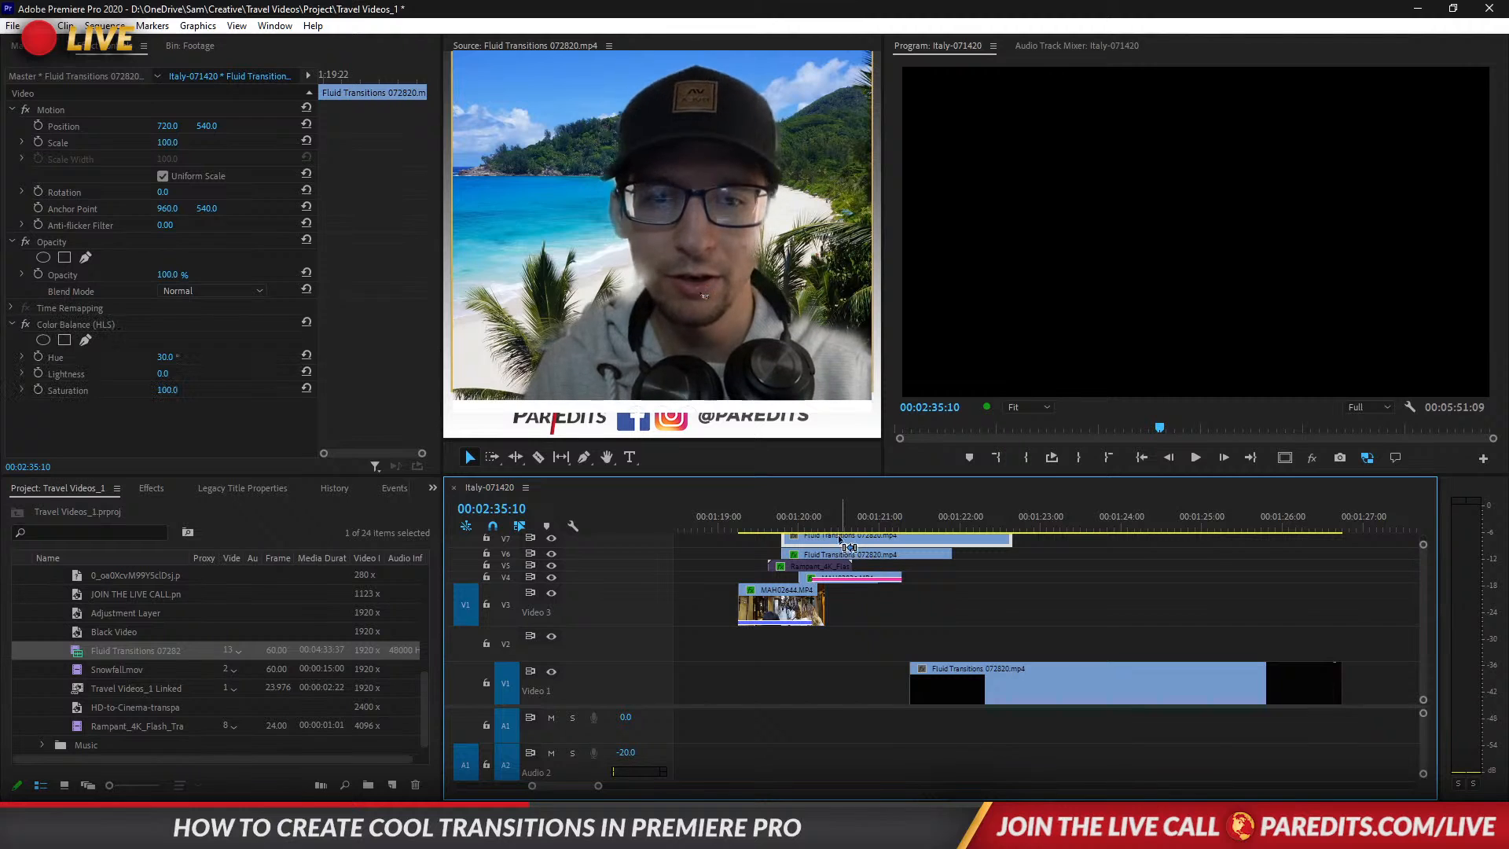
click(223, 290)
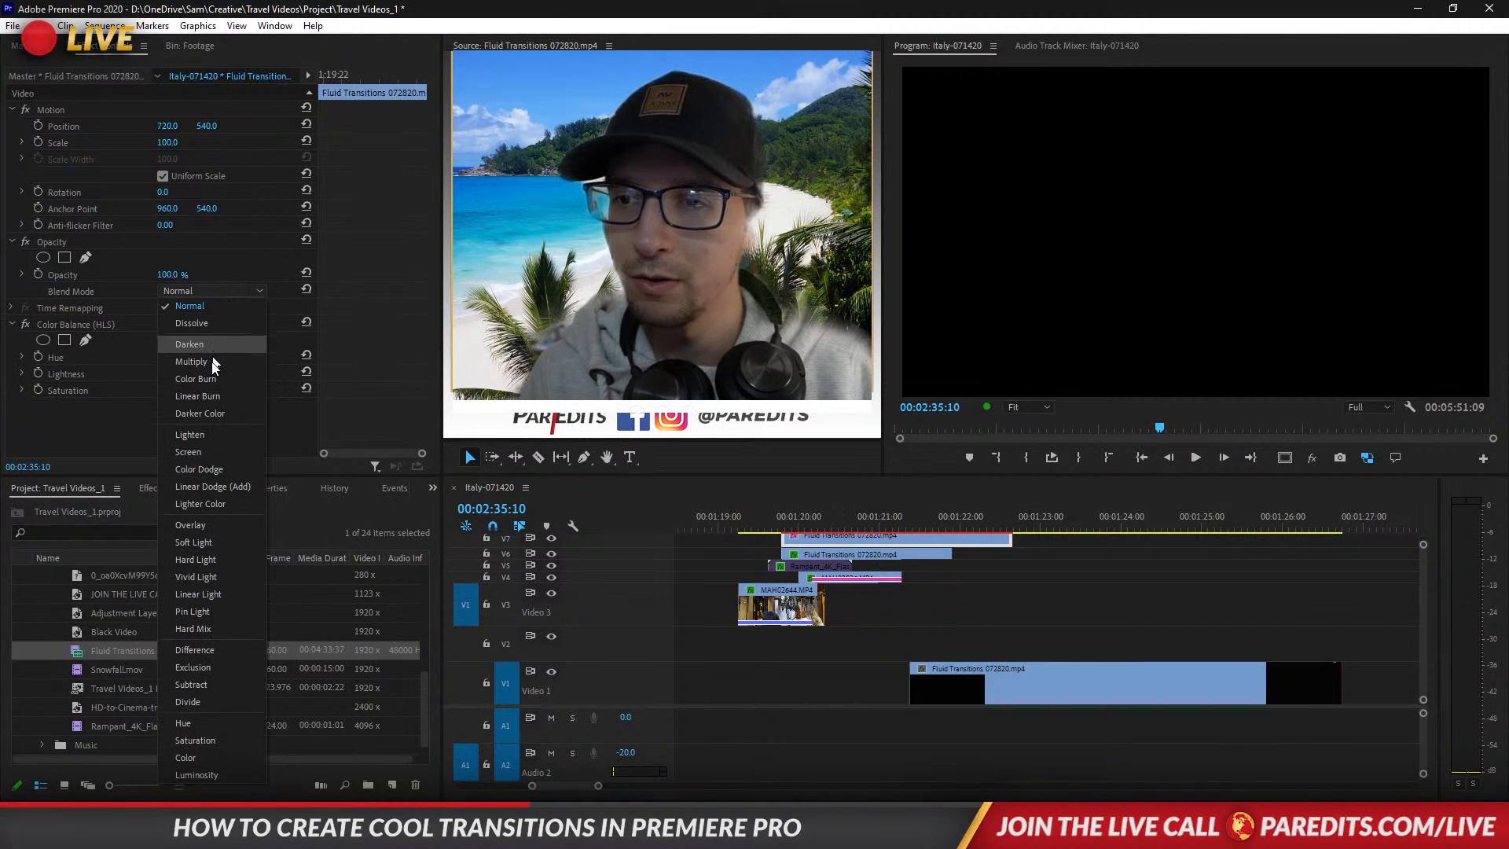
click(214, 451)
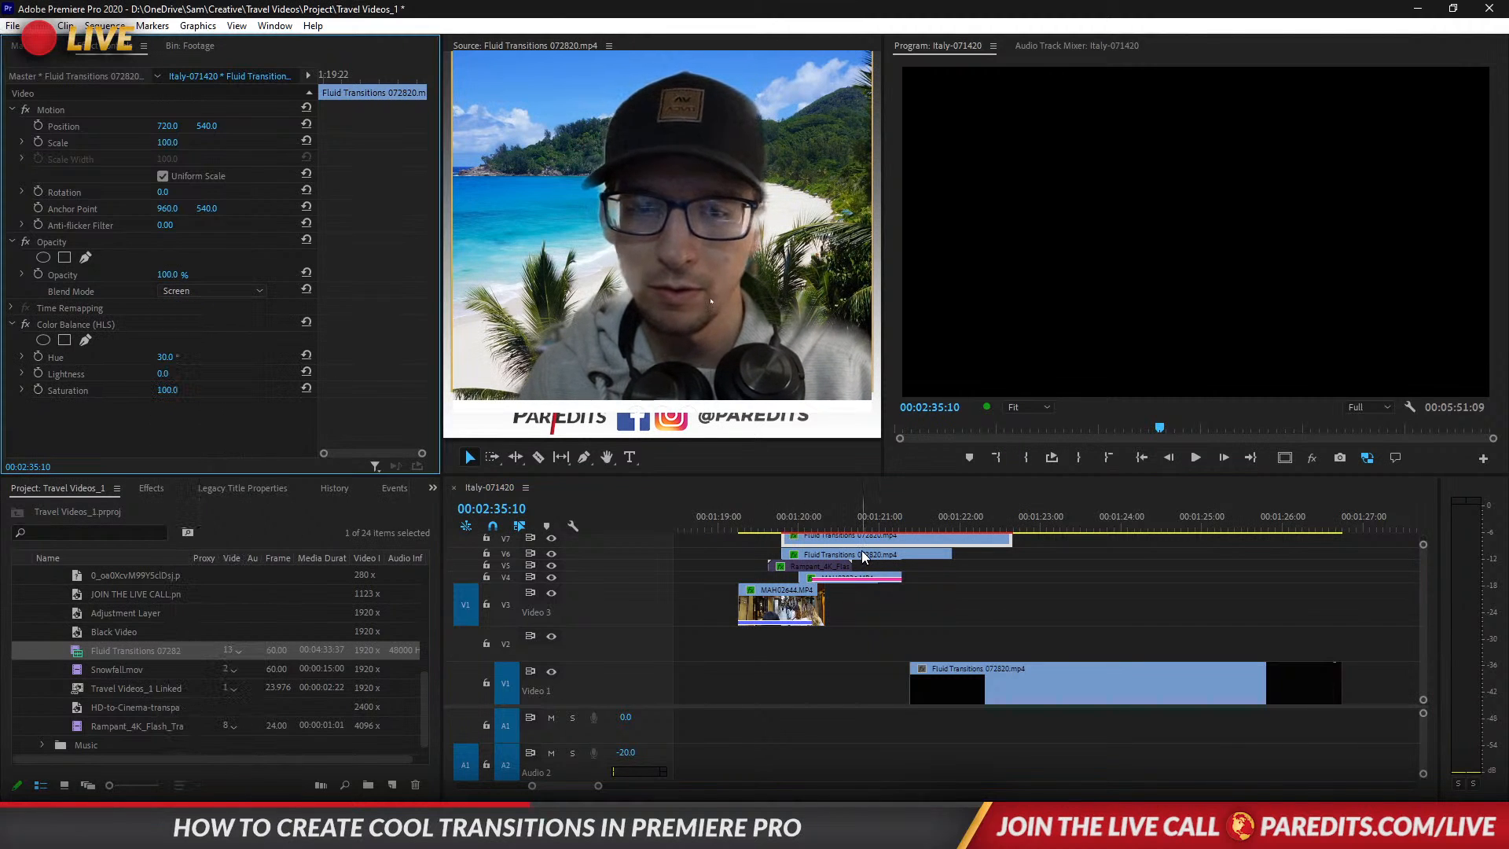
Delete the old fluid overlay on V6 and move the new burst from V7 down into its place.
click(861, 554)
key(Delete)
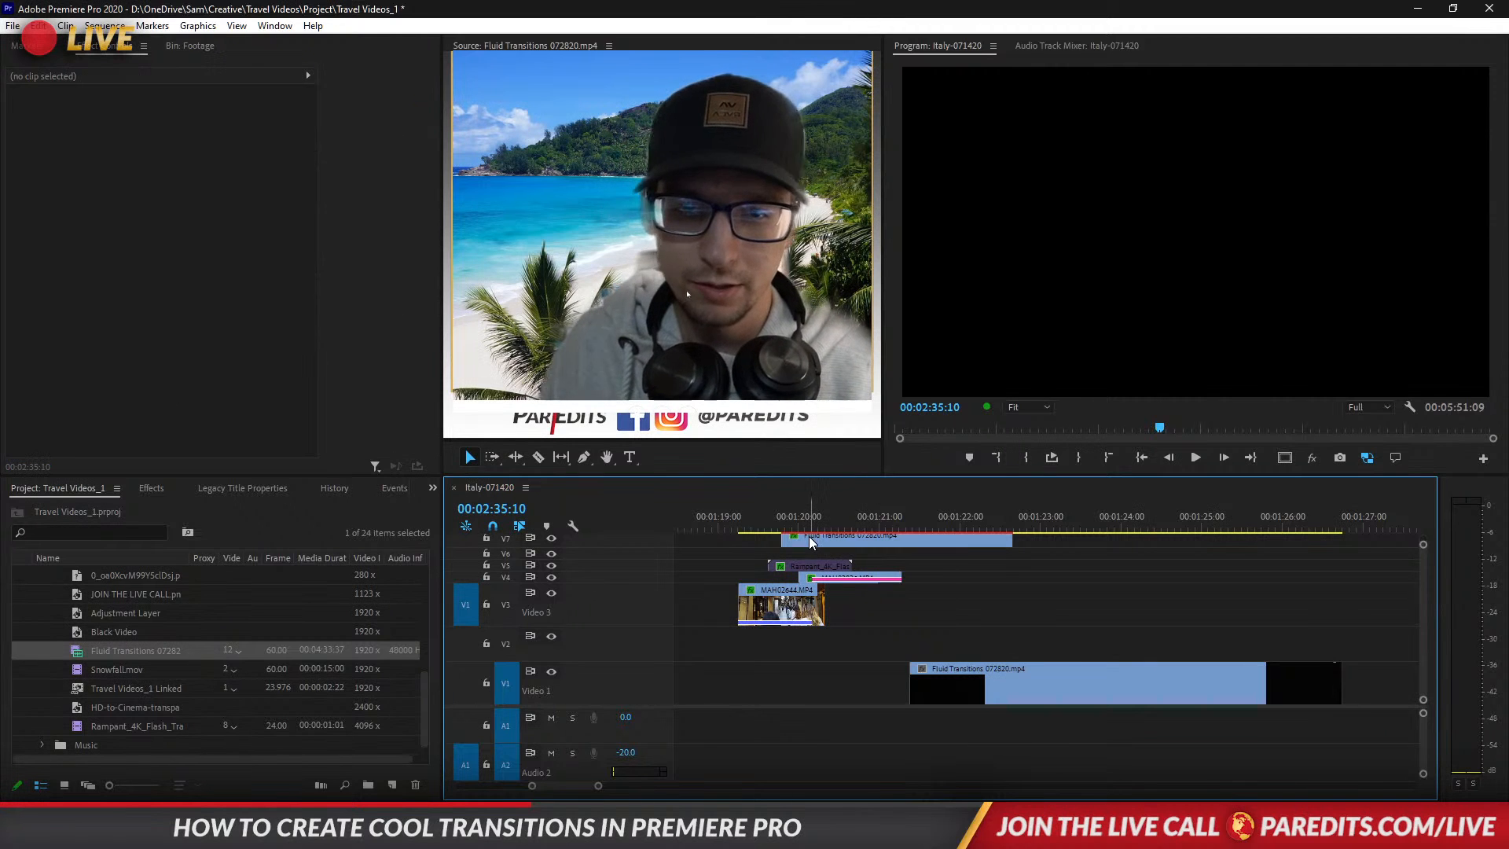
drag(809, 536, 849, 506)
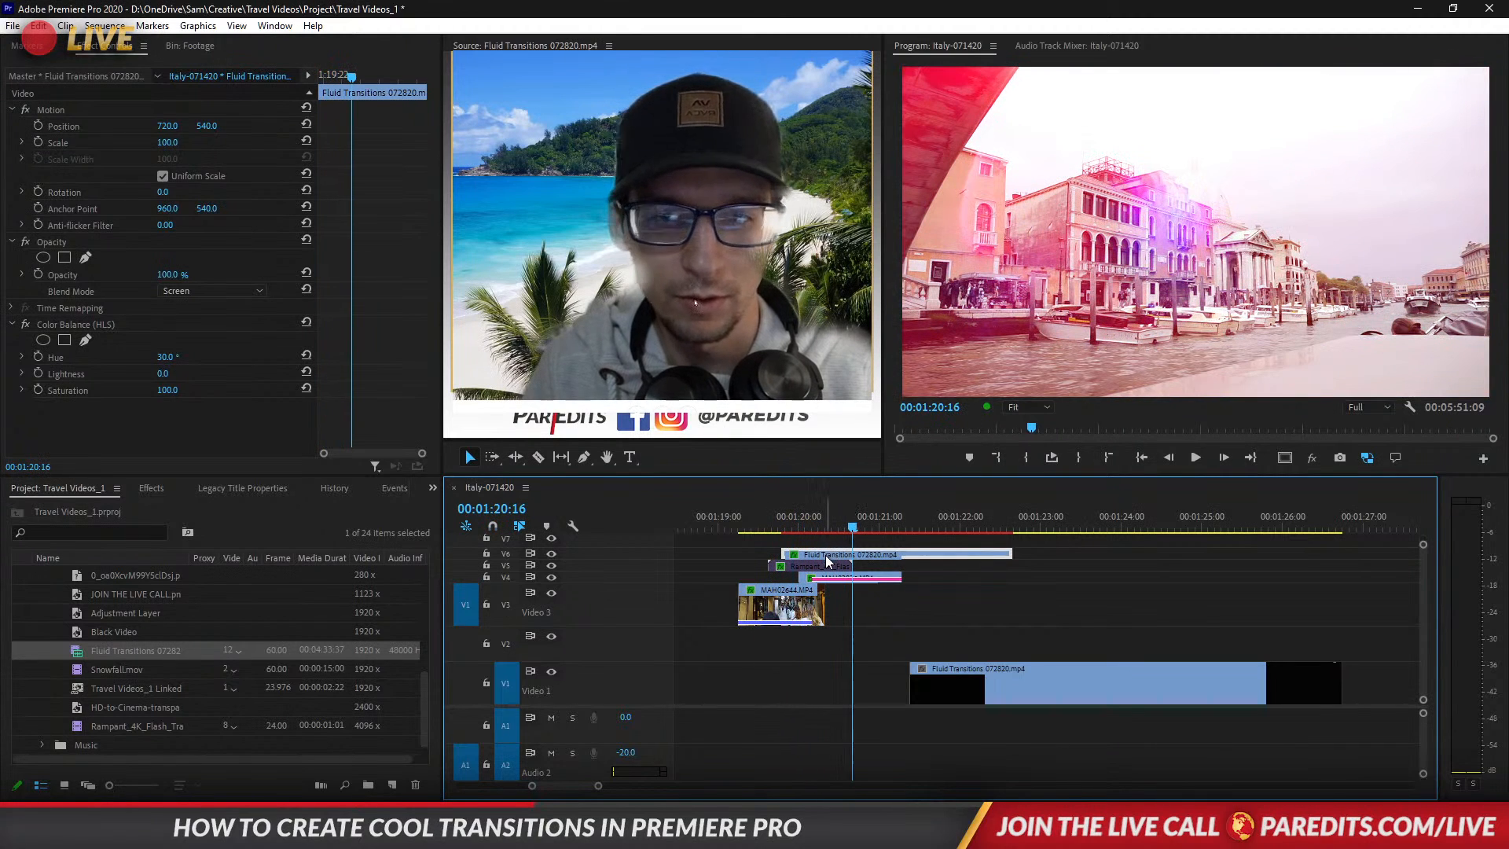
Slide the fluid overlay earlier to start with the street clip and set its Color Balance saturation to 50.
drag(827, 561, 798, 556)
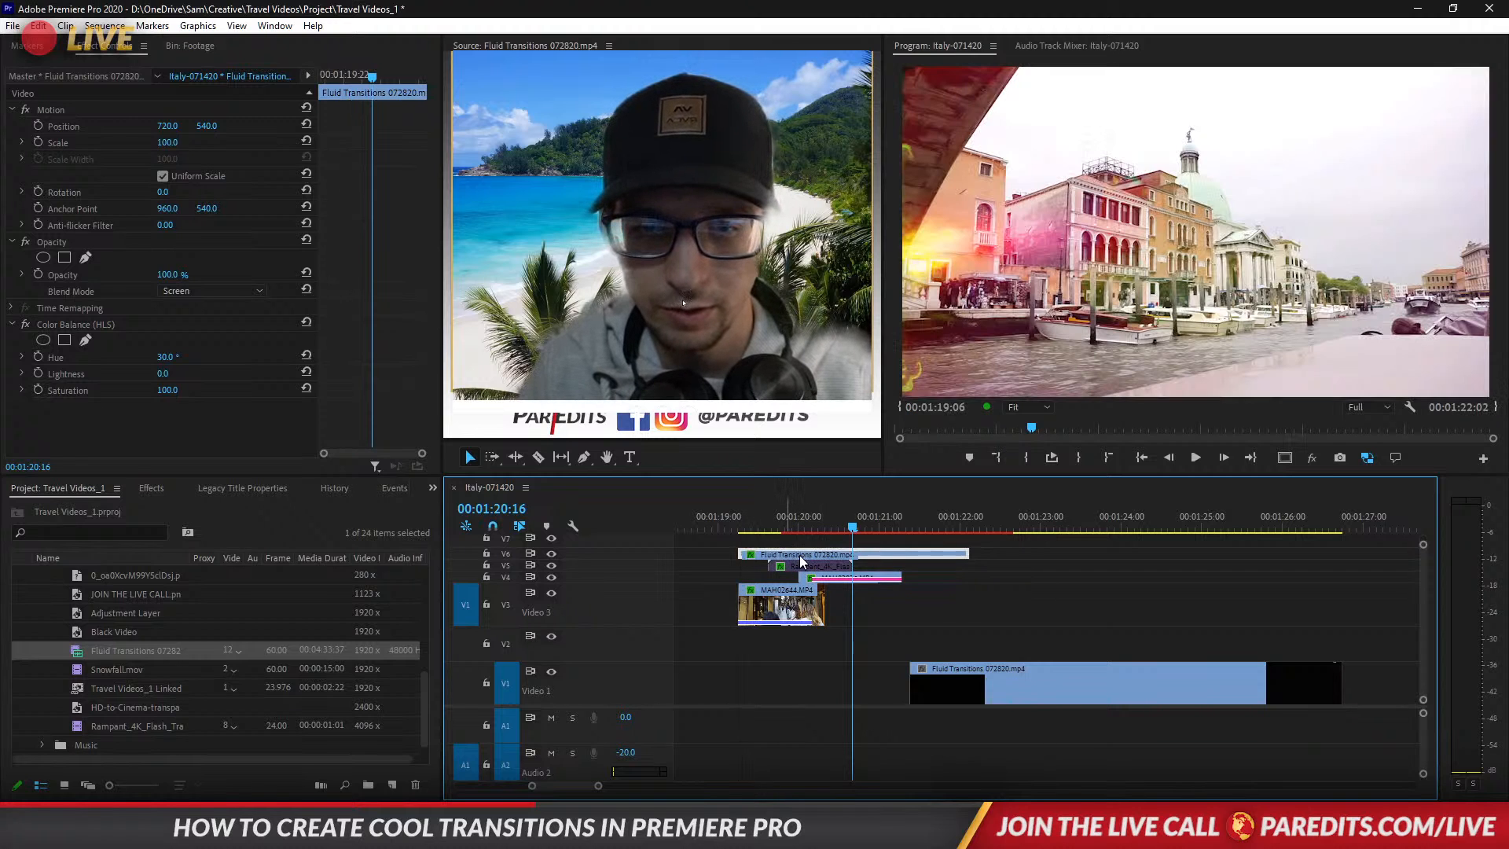
click(179, 390)
text(50)
key(Return)
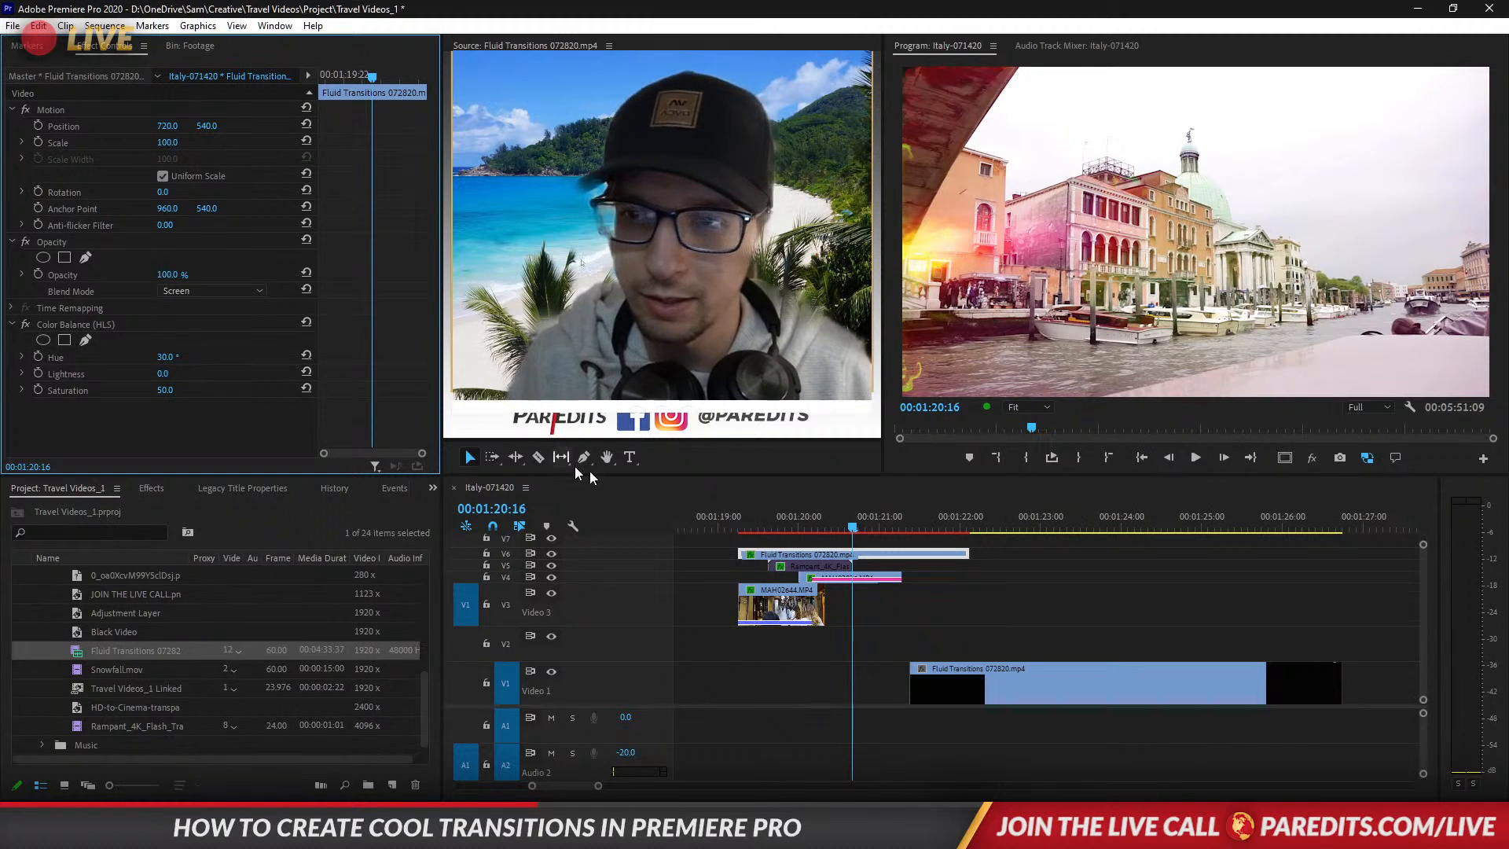
Play the transition twice from the start of the street clip to check the desaturated fluid overlay.
click(739, 525)
key(space)
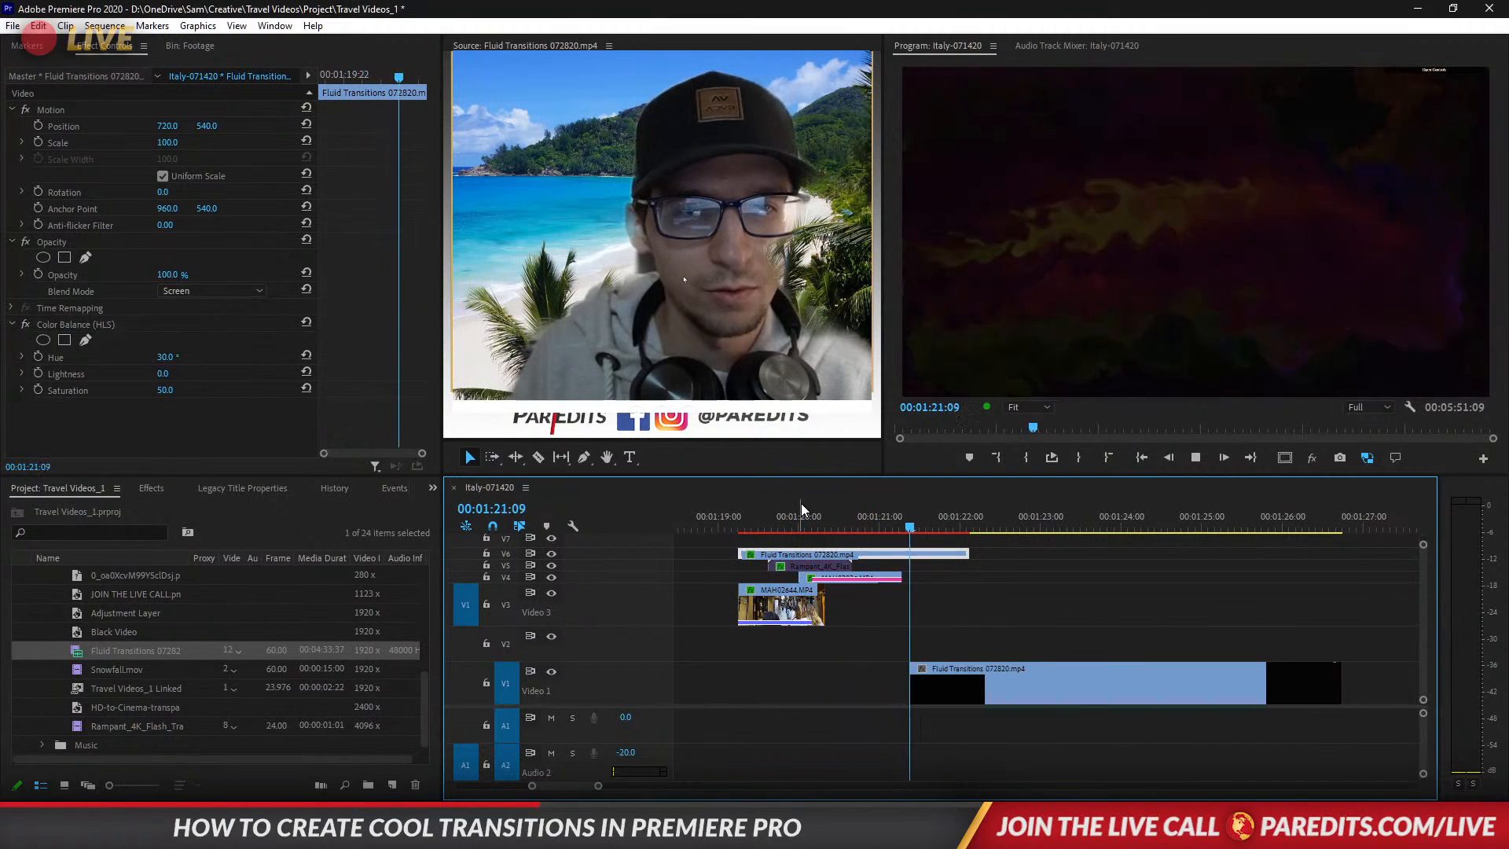
key(space)
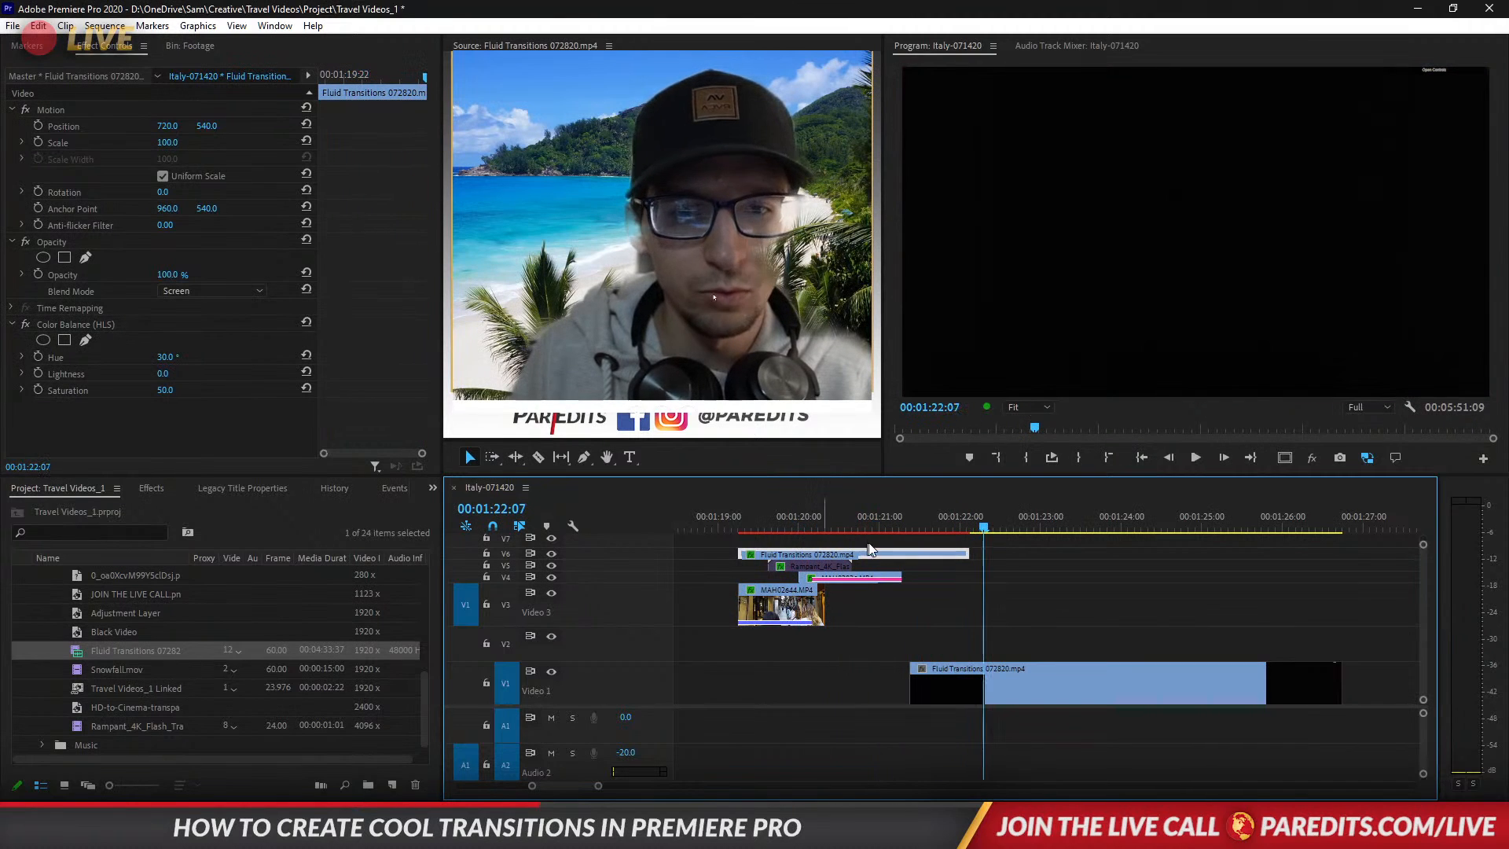
click(739, 523)
key(space)
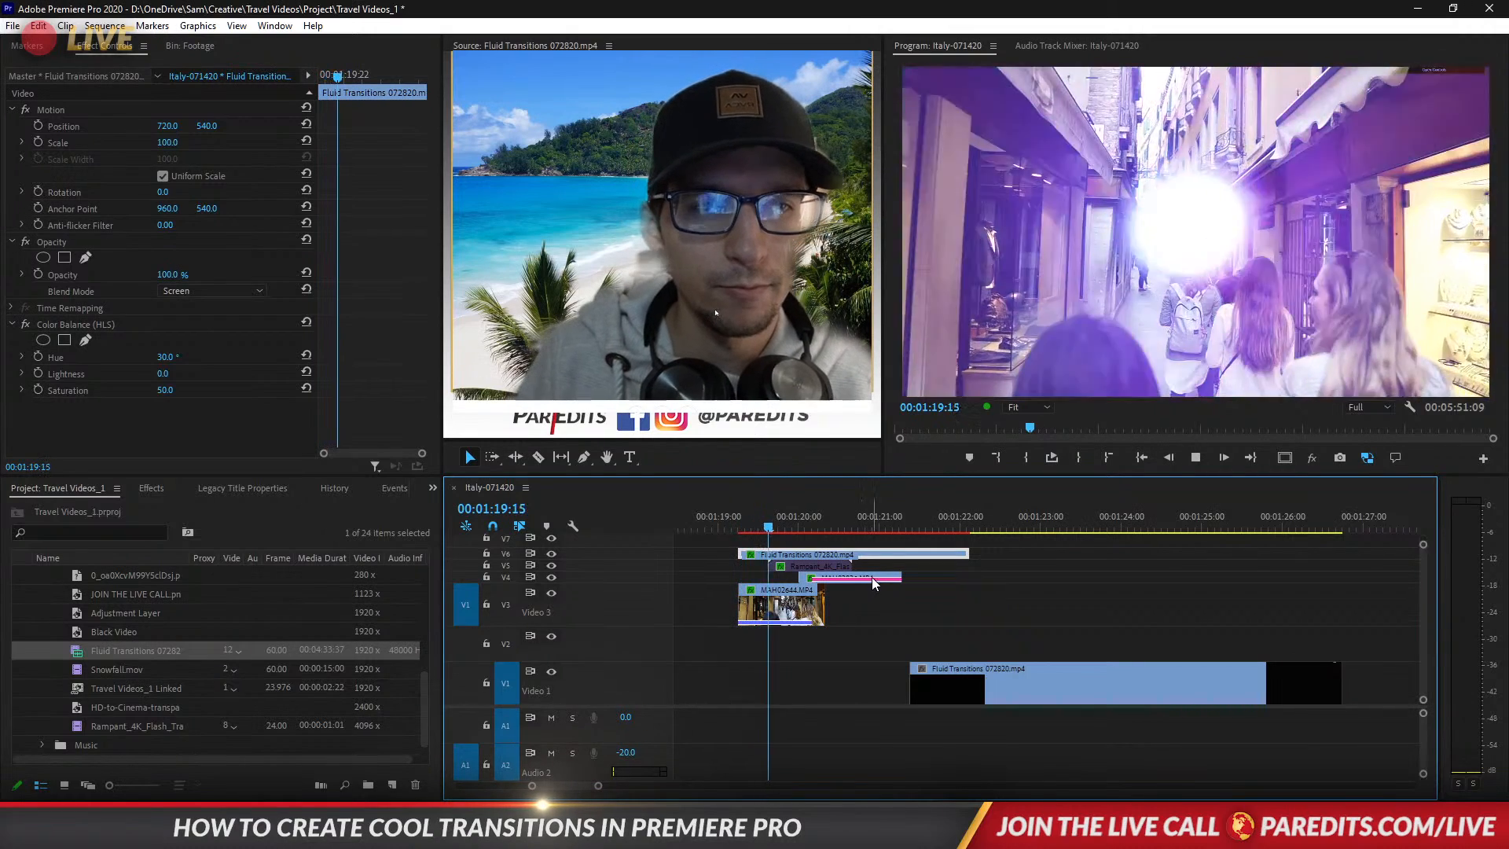
Move the fluid overlay on V6 earlier to start at 00:01:19:02 and play the transition from there.
drag(853, 554, 835, 553)
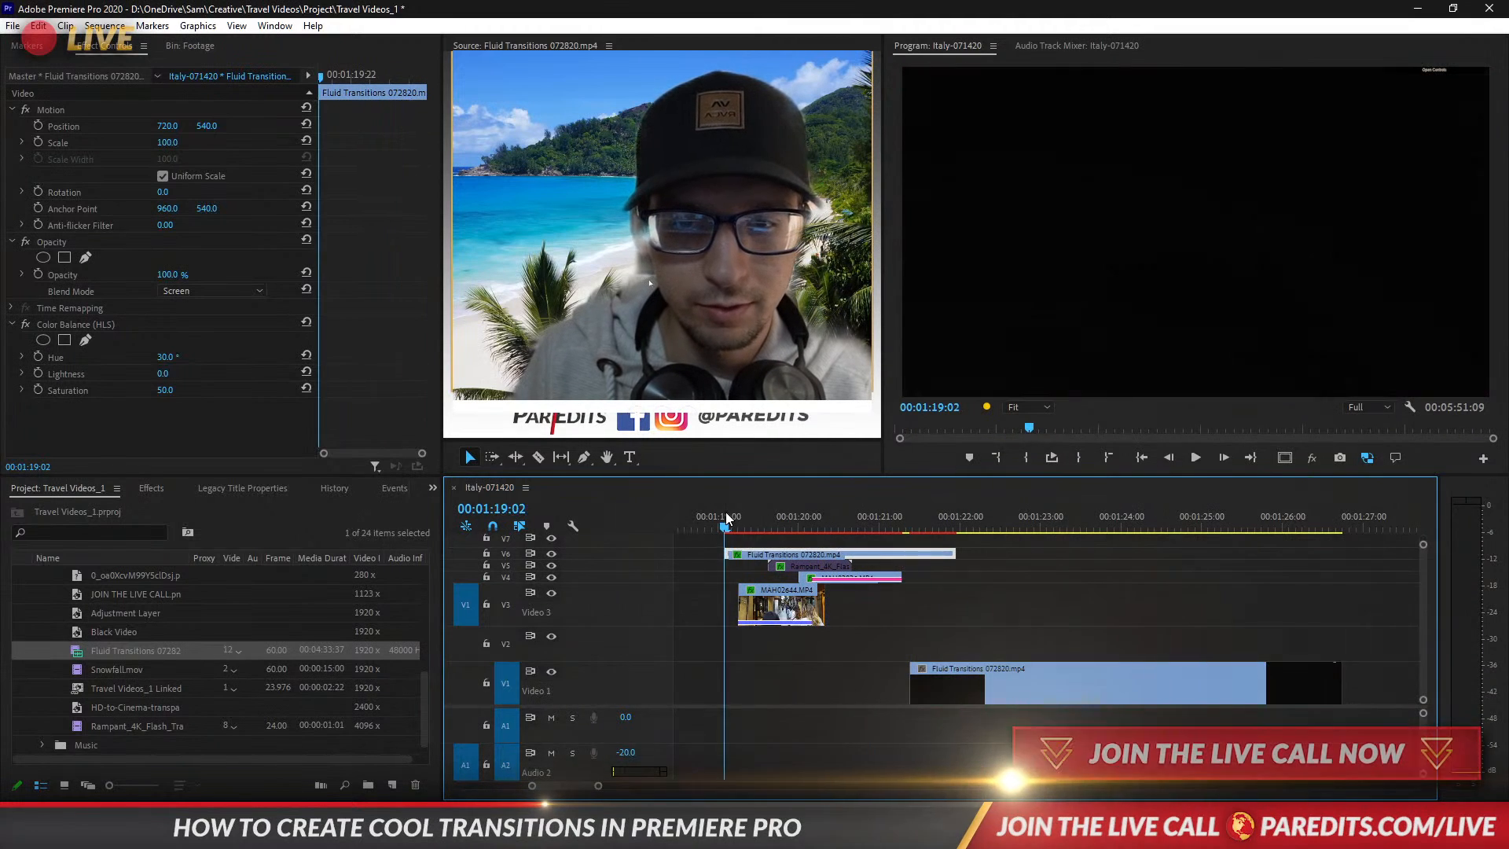
click(725, 515)
key(space)
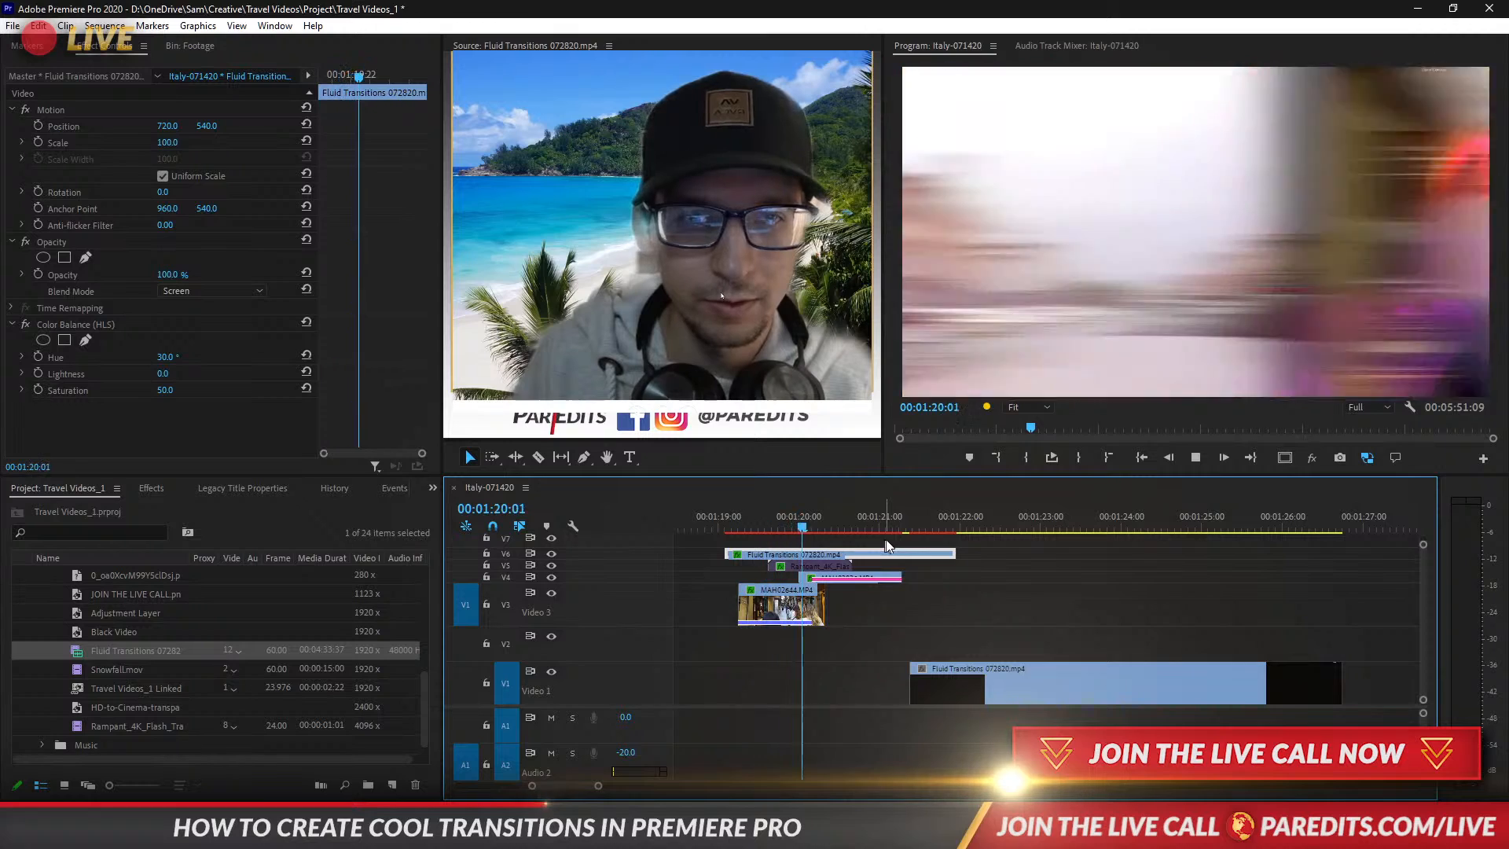
key(space)
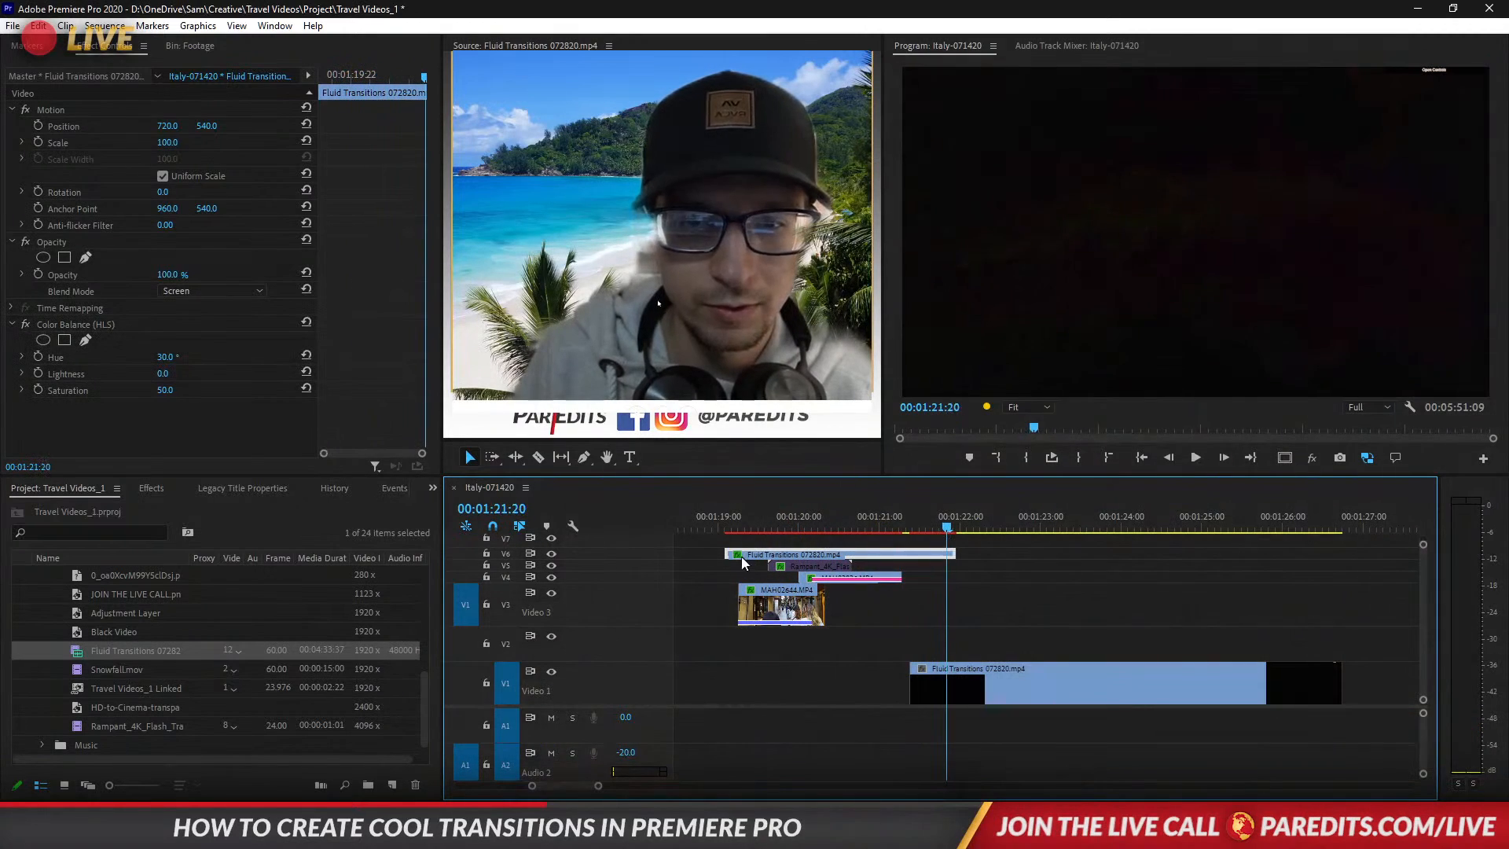
Trim four frames off the fluid overlay's start to align it with the street clip, and play the transition.
drag(731, 555, 739, 555)
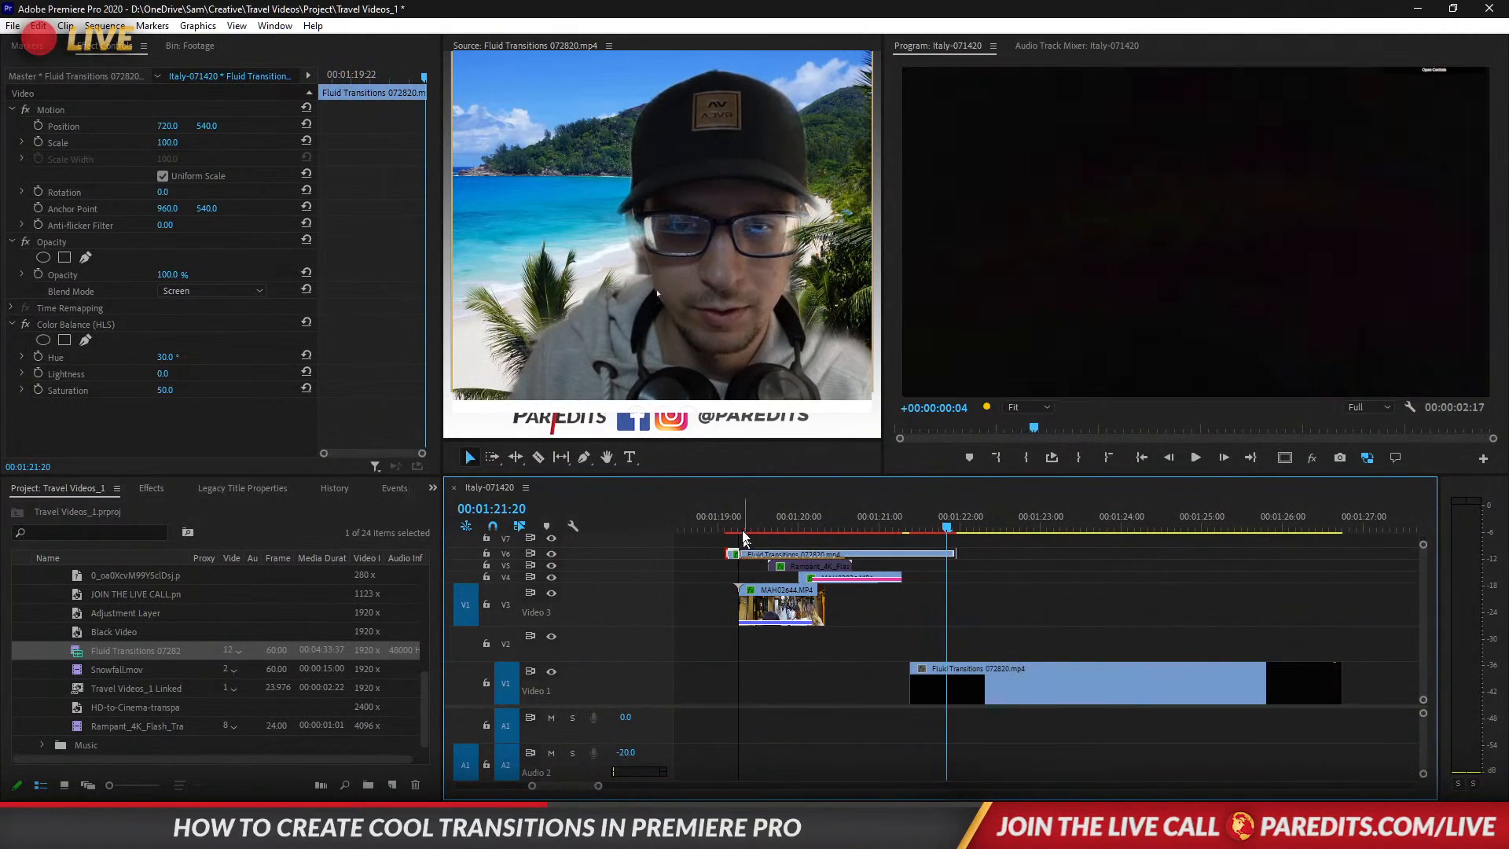
click(742, 523)
key(space)
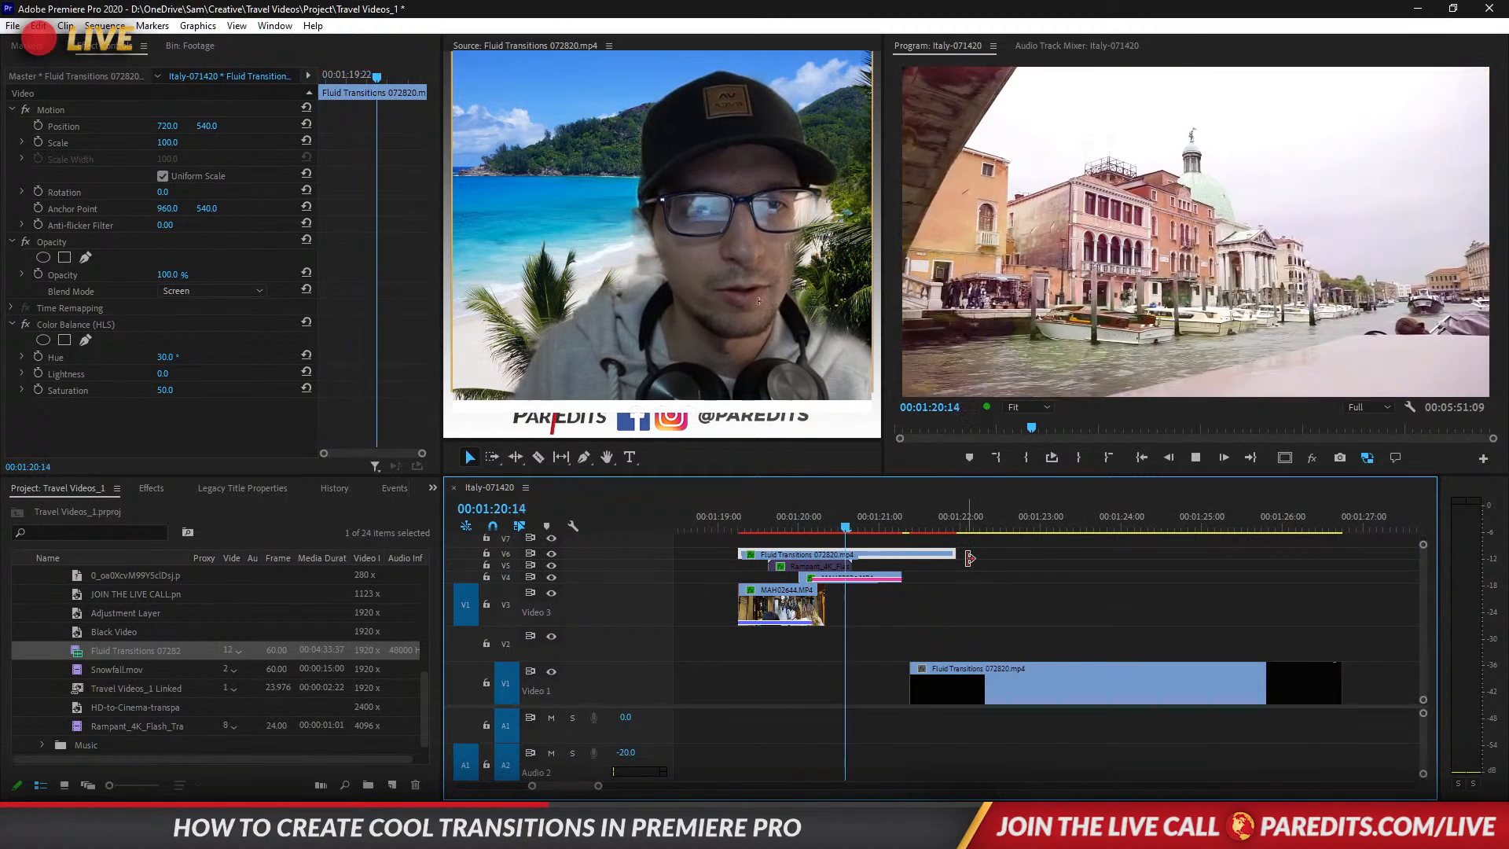
Trim the end of the fluid overlay on V6 to line up with the end of the canal clip on V4.
key(space)
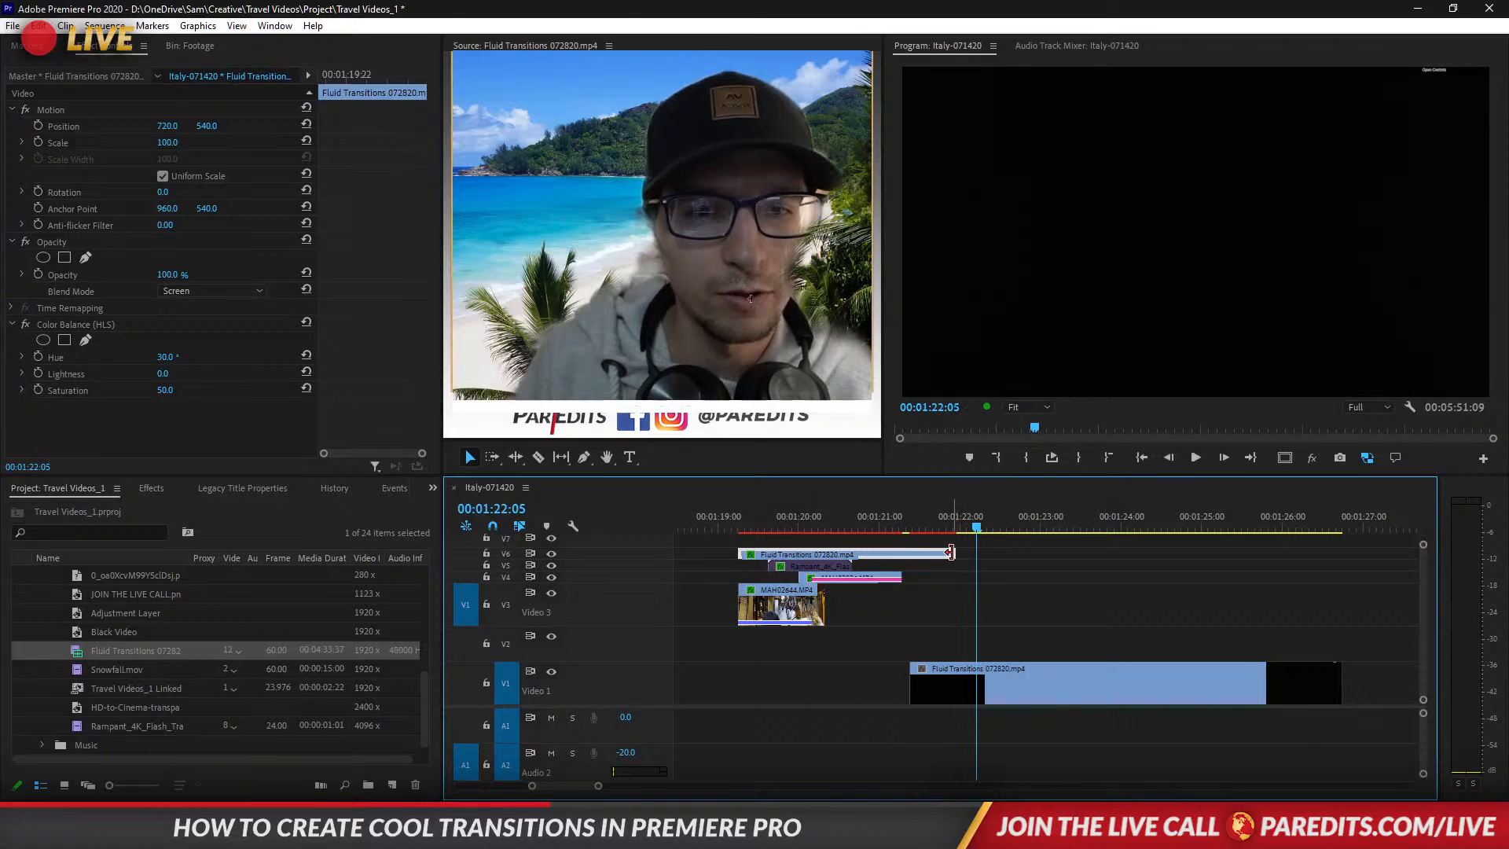
drag(951, 553, 897, 556)
click(853, 526)
click(875, 580)
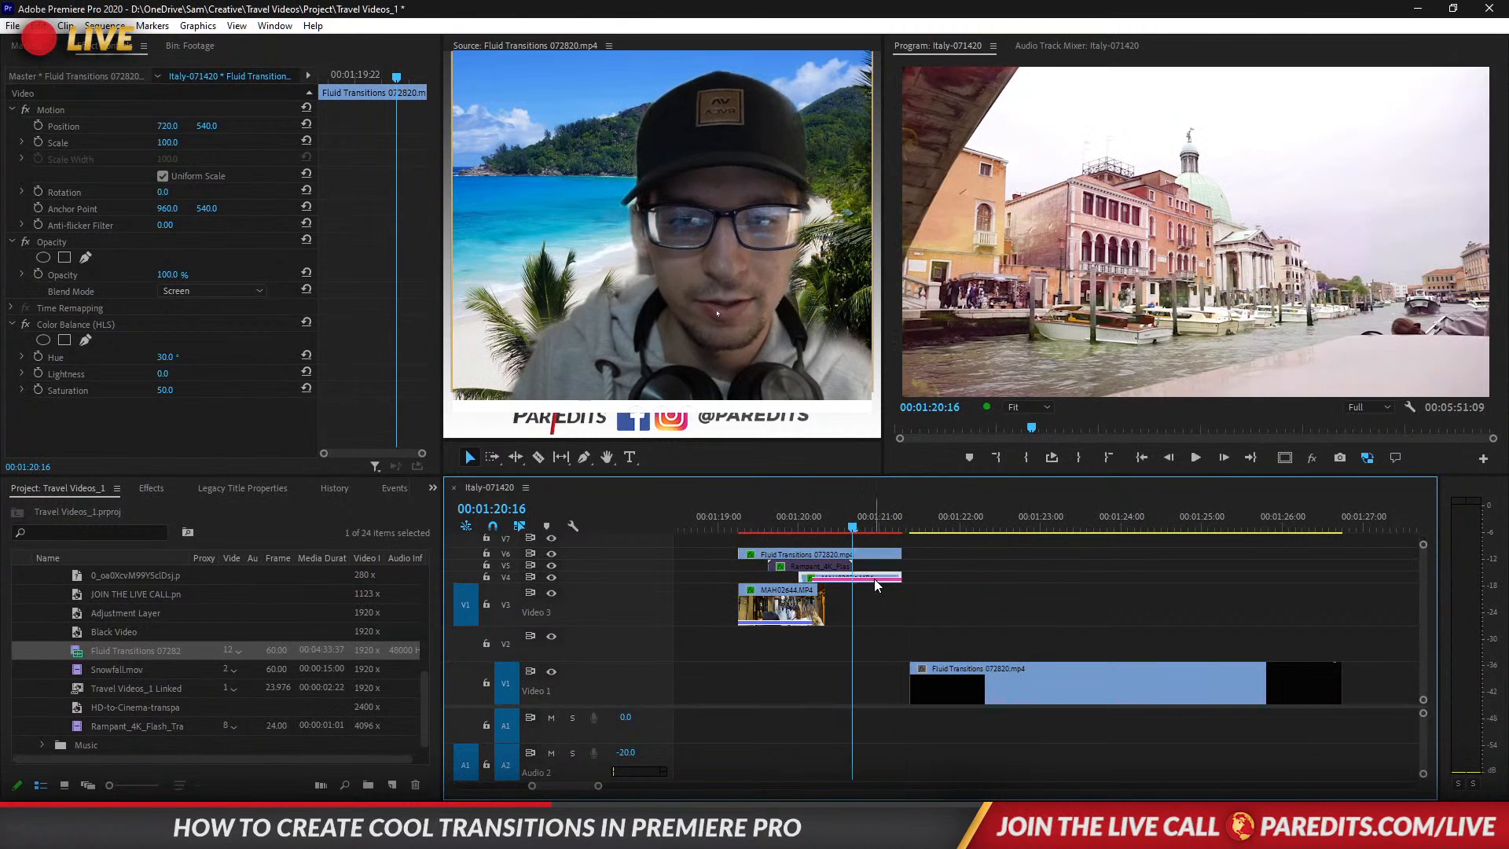
Play the transition twice from the start of the street clip to check the shortened fluid overlay.
click(736, 525)
key(space)
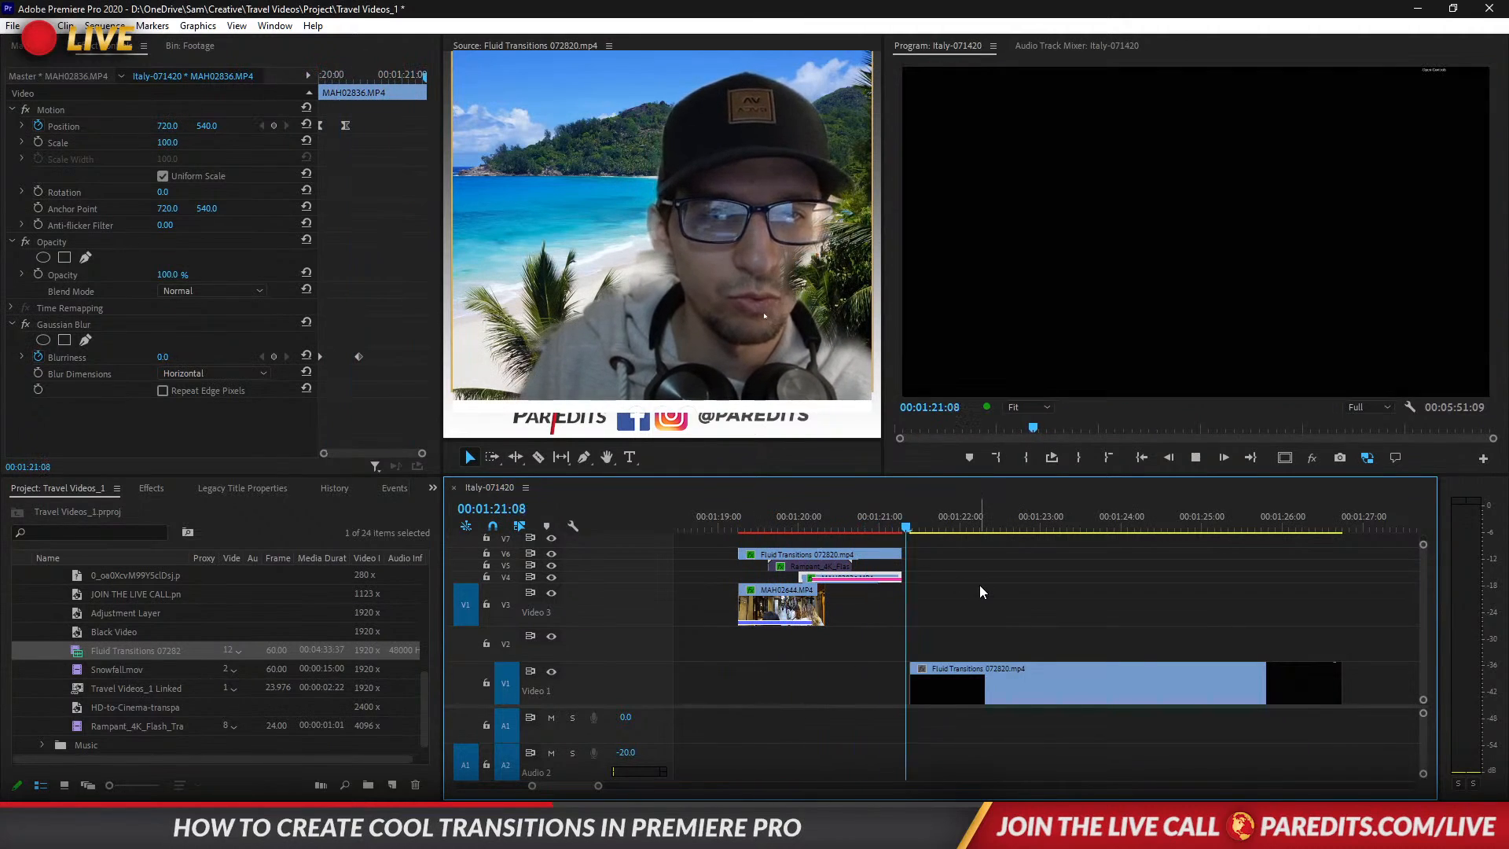
drag(874, 529, 737, 544)
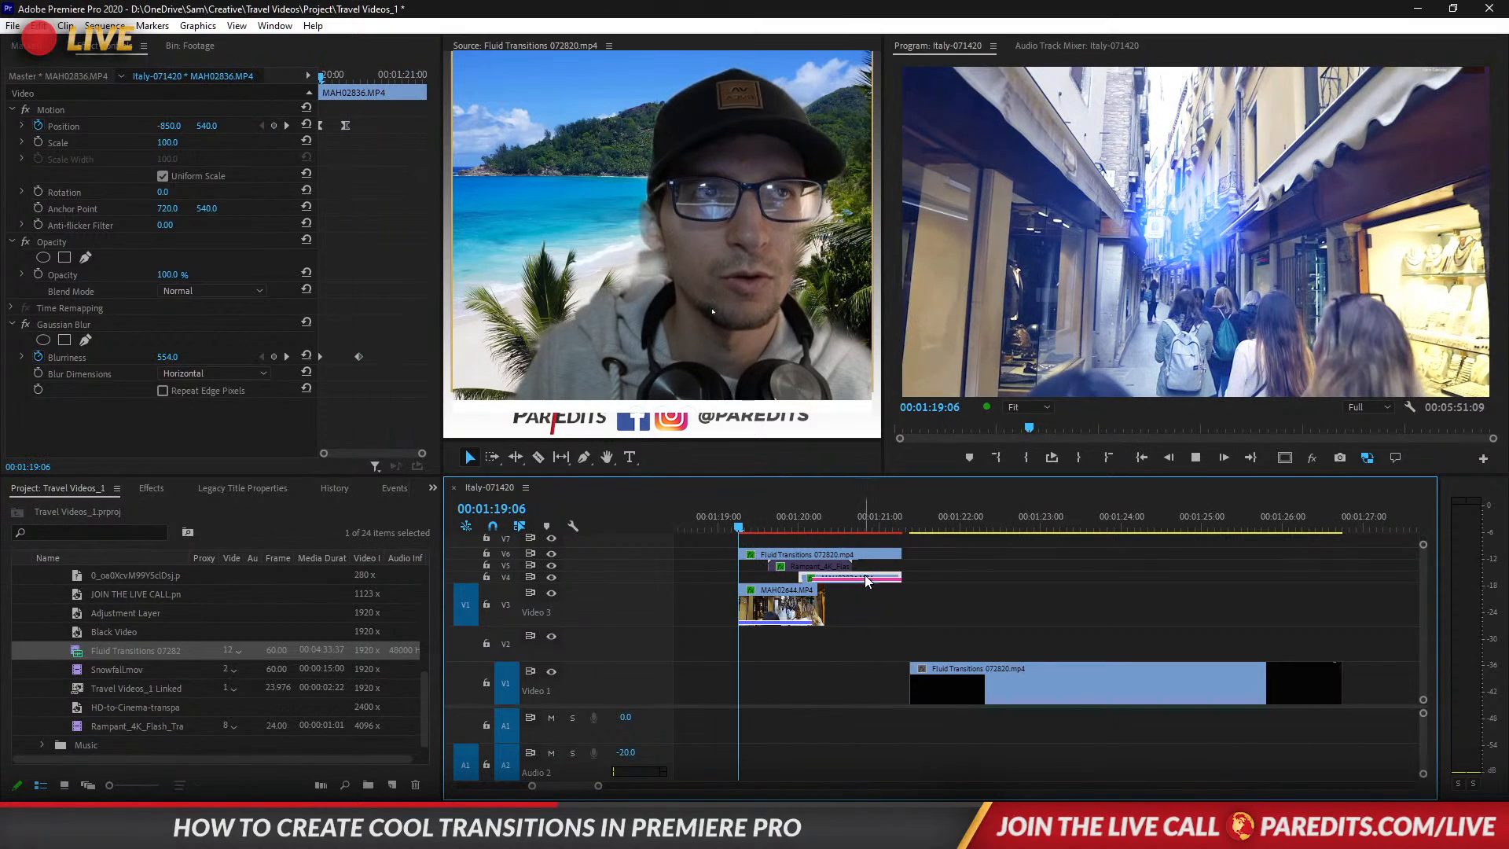
key(space)
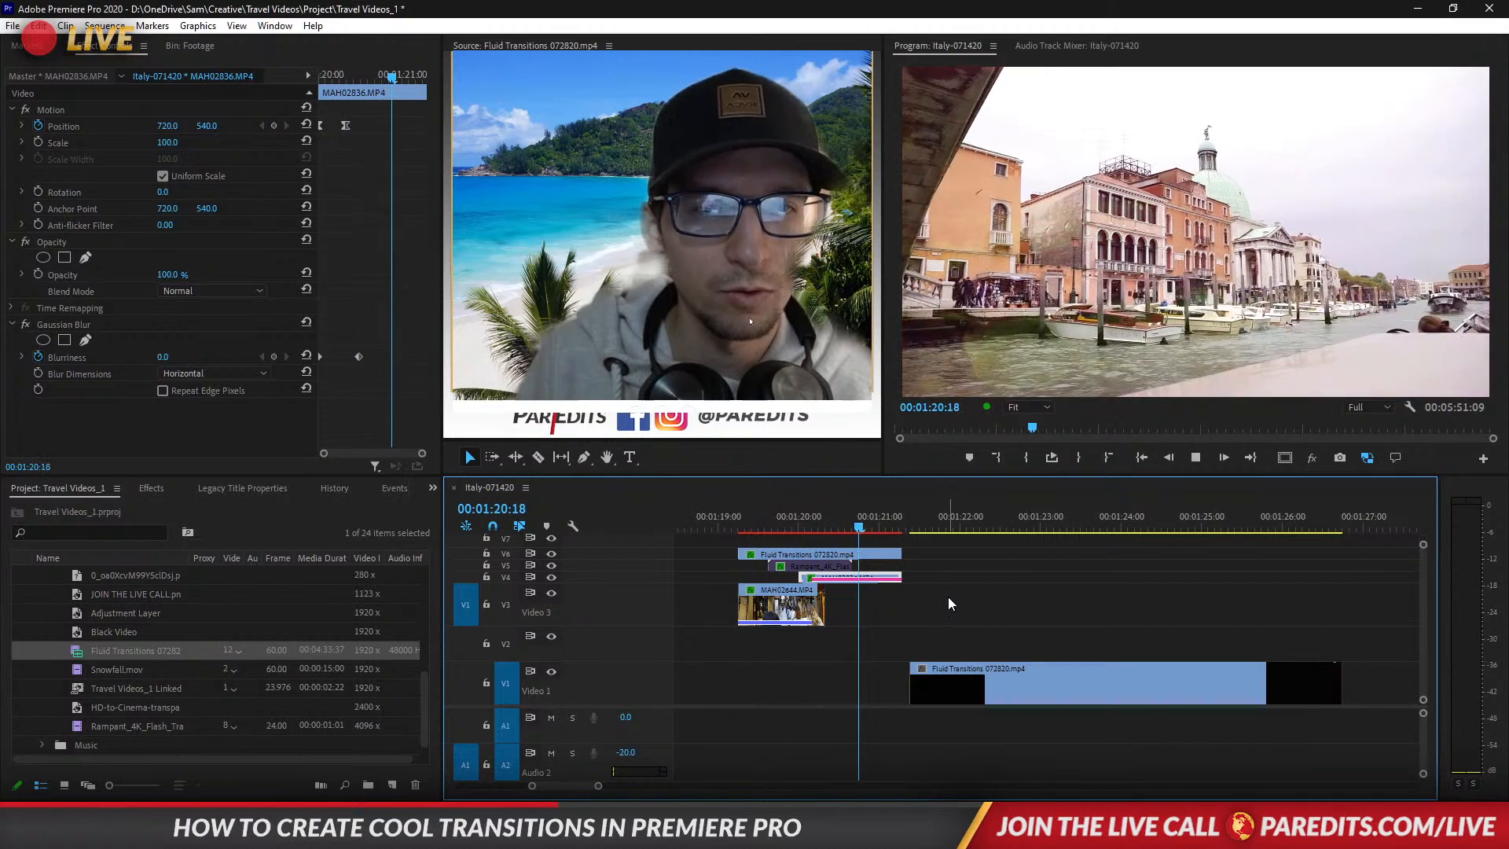
click(853, 525)
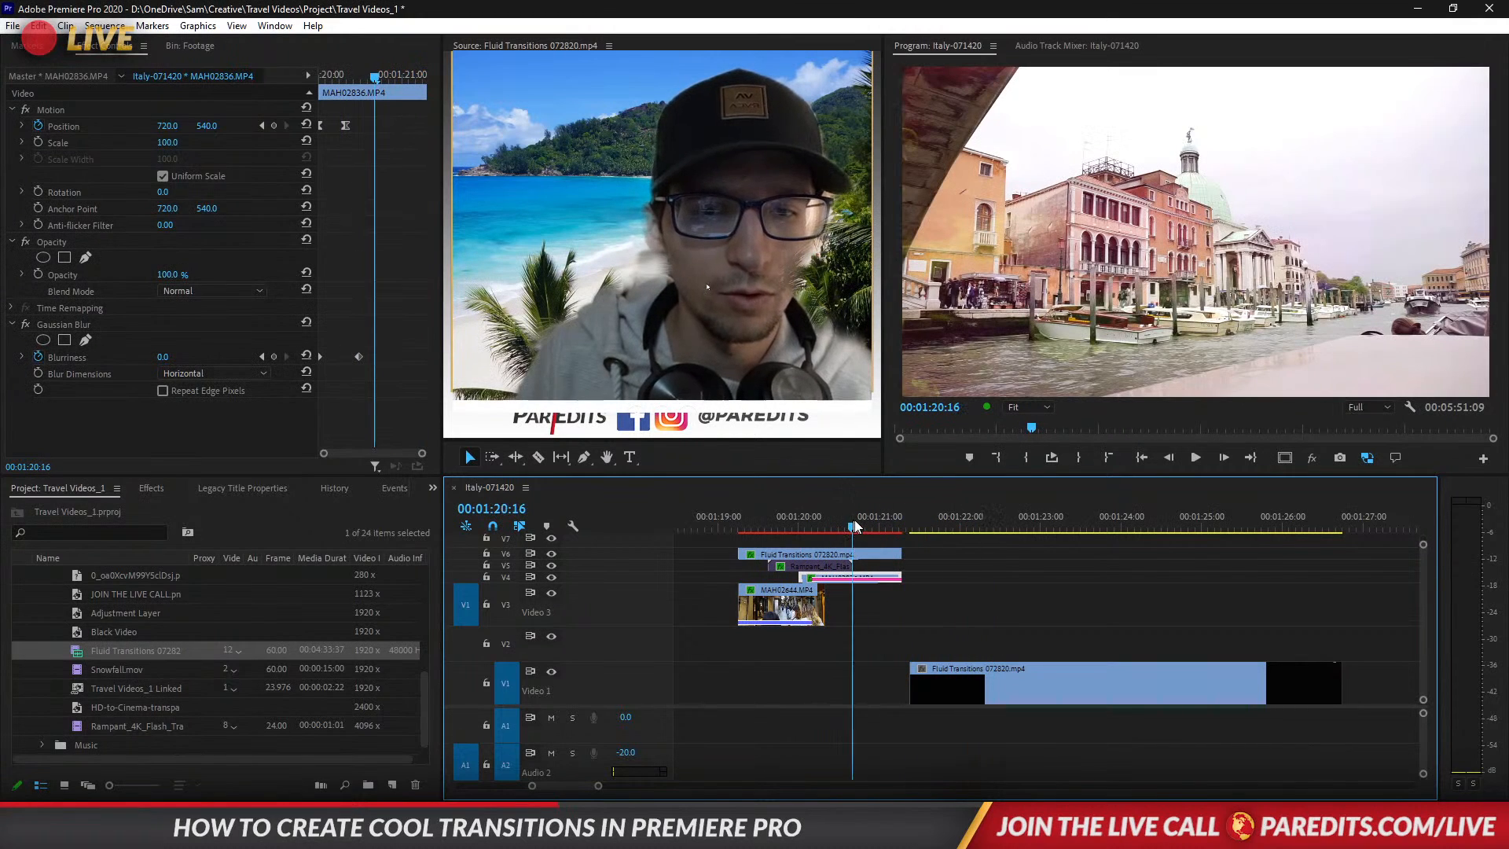
Deselect the clips, save the project and return the playhead to the start of the street clip.
click(1009, 585)
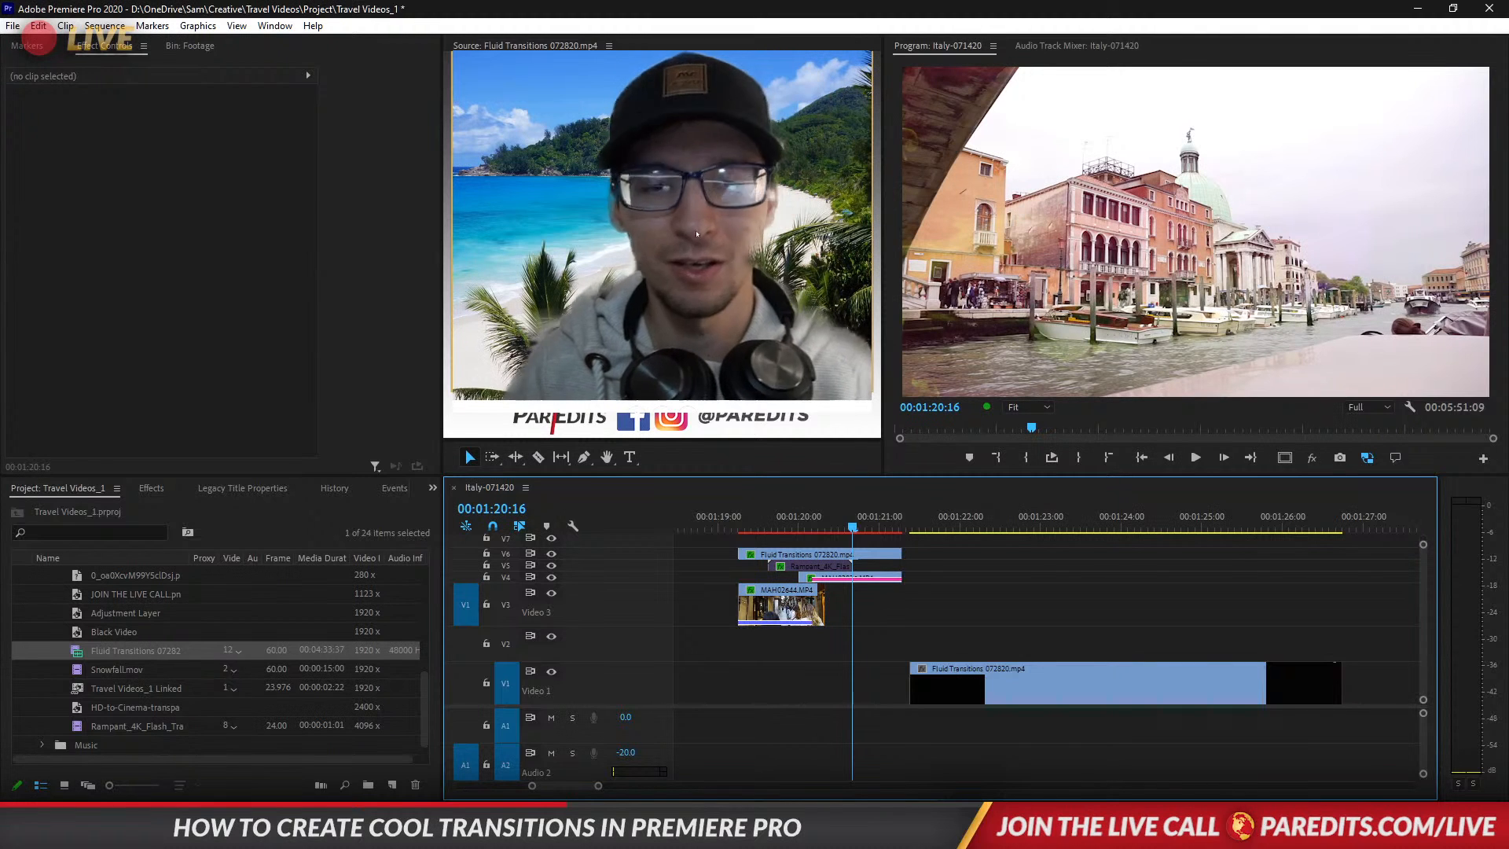
key(Return)
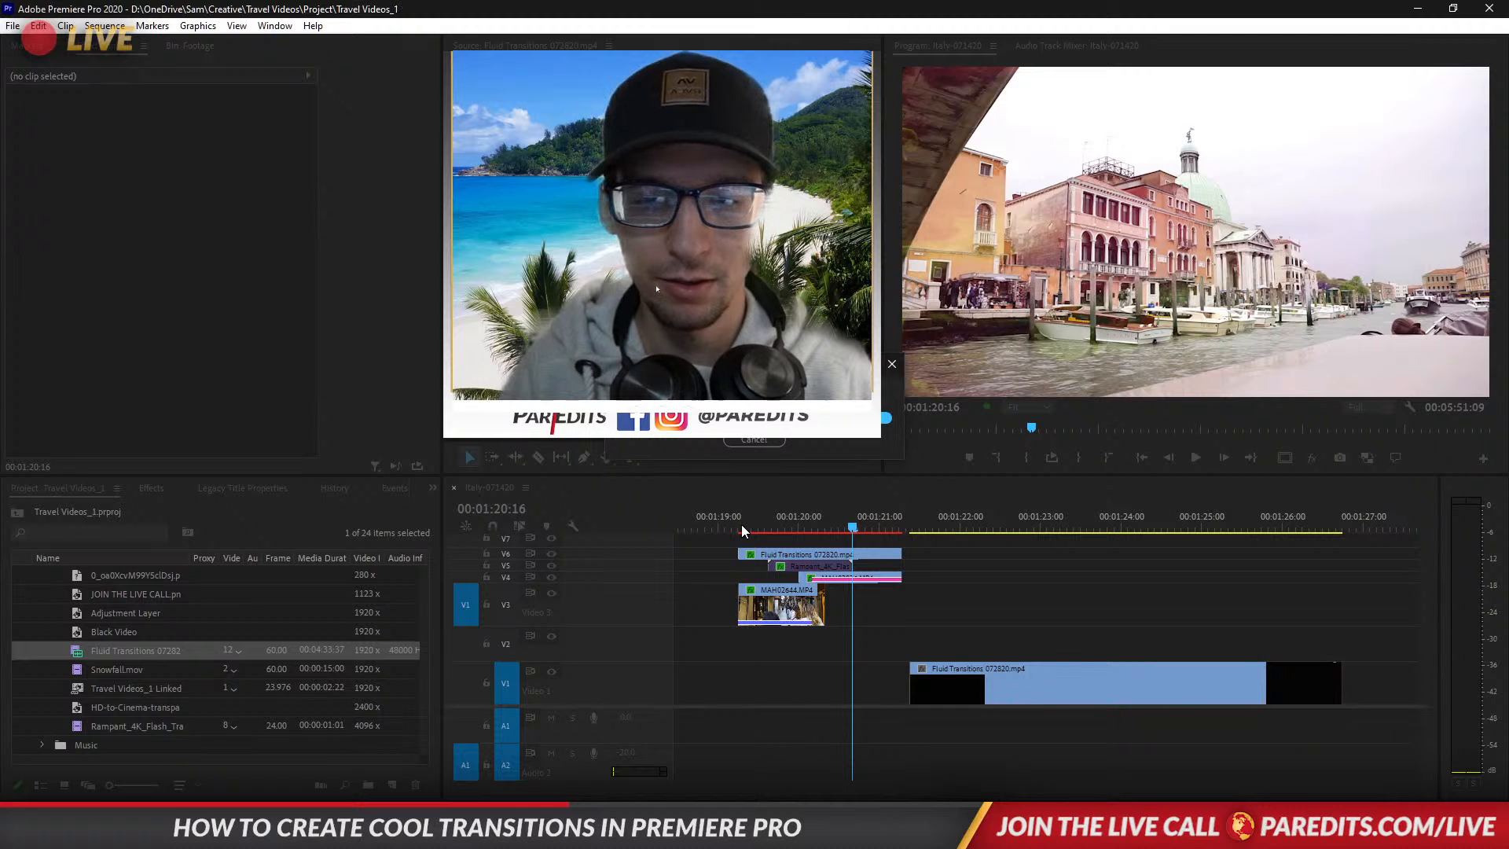
click(740, 529)
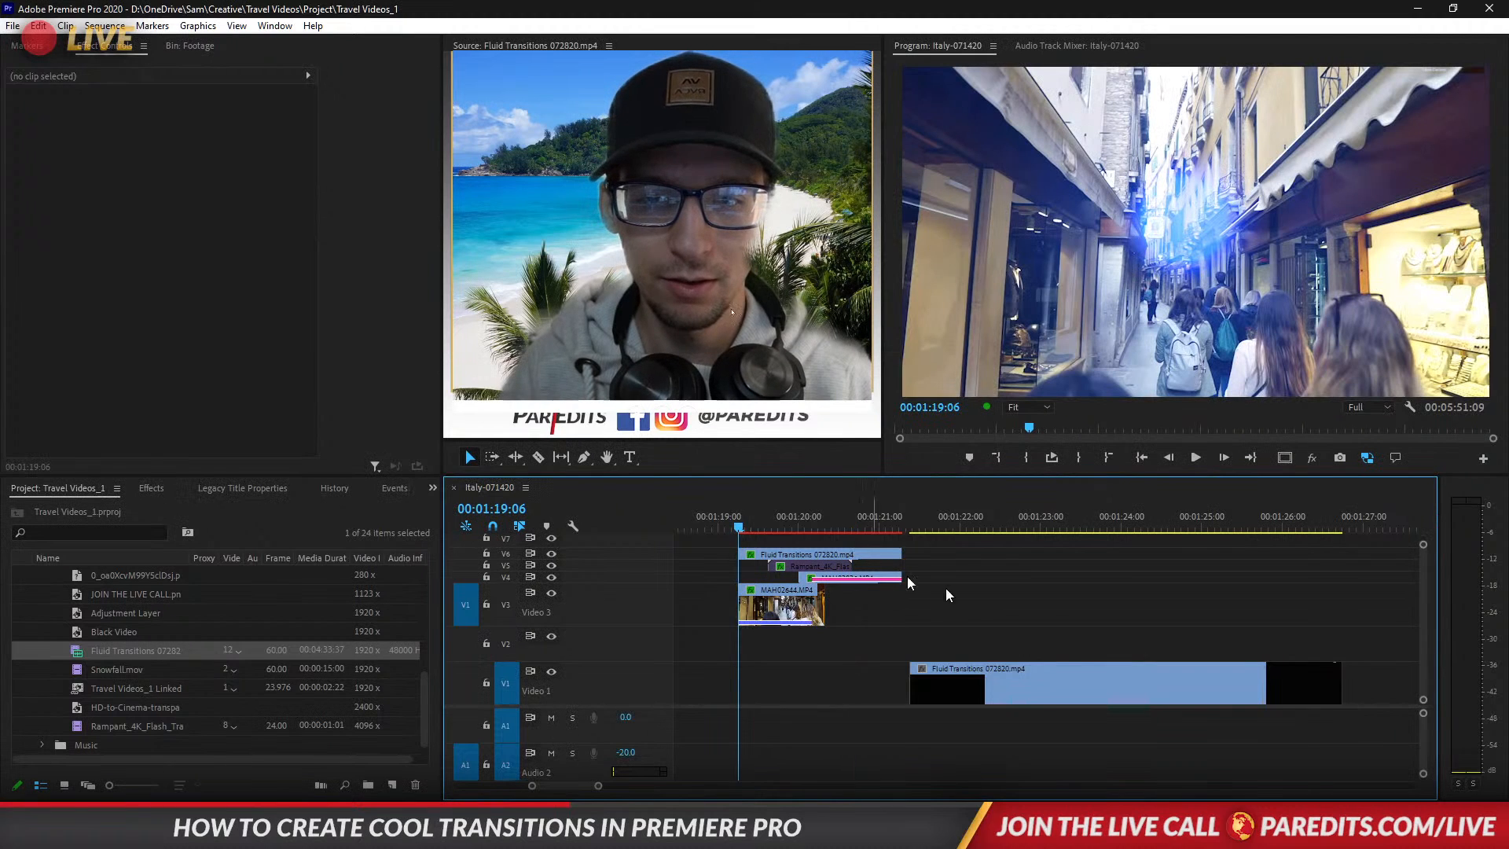
Delete the two leftover Fluid Transitions 072820.mp4 clips from the V1 track.
click(1101, 692)
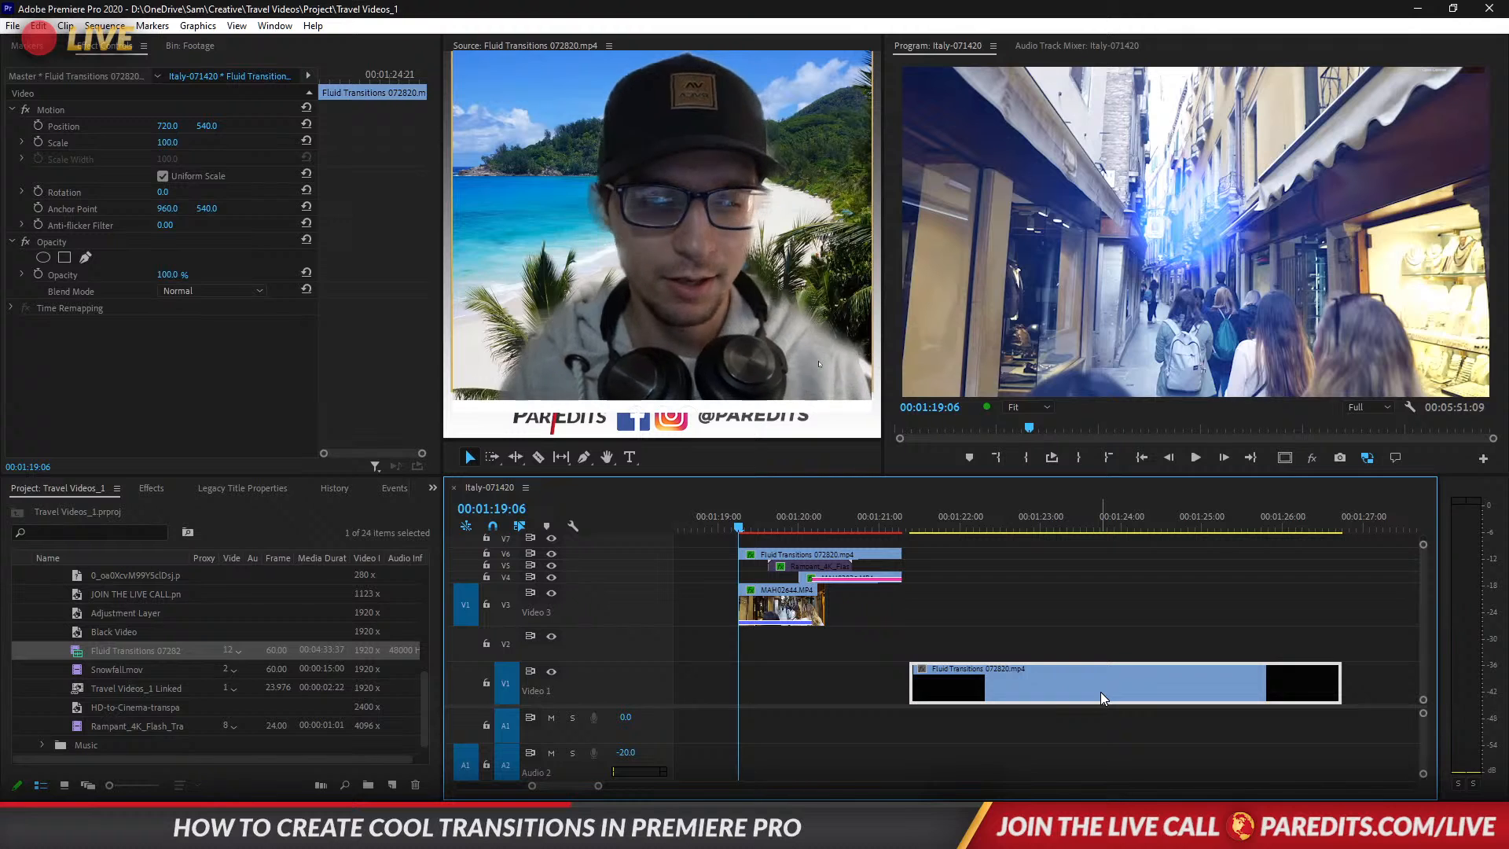
key(Delete)
scroll(1101, 692, down, 5)
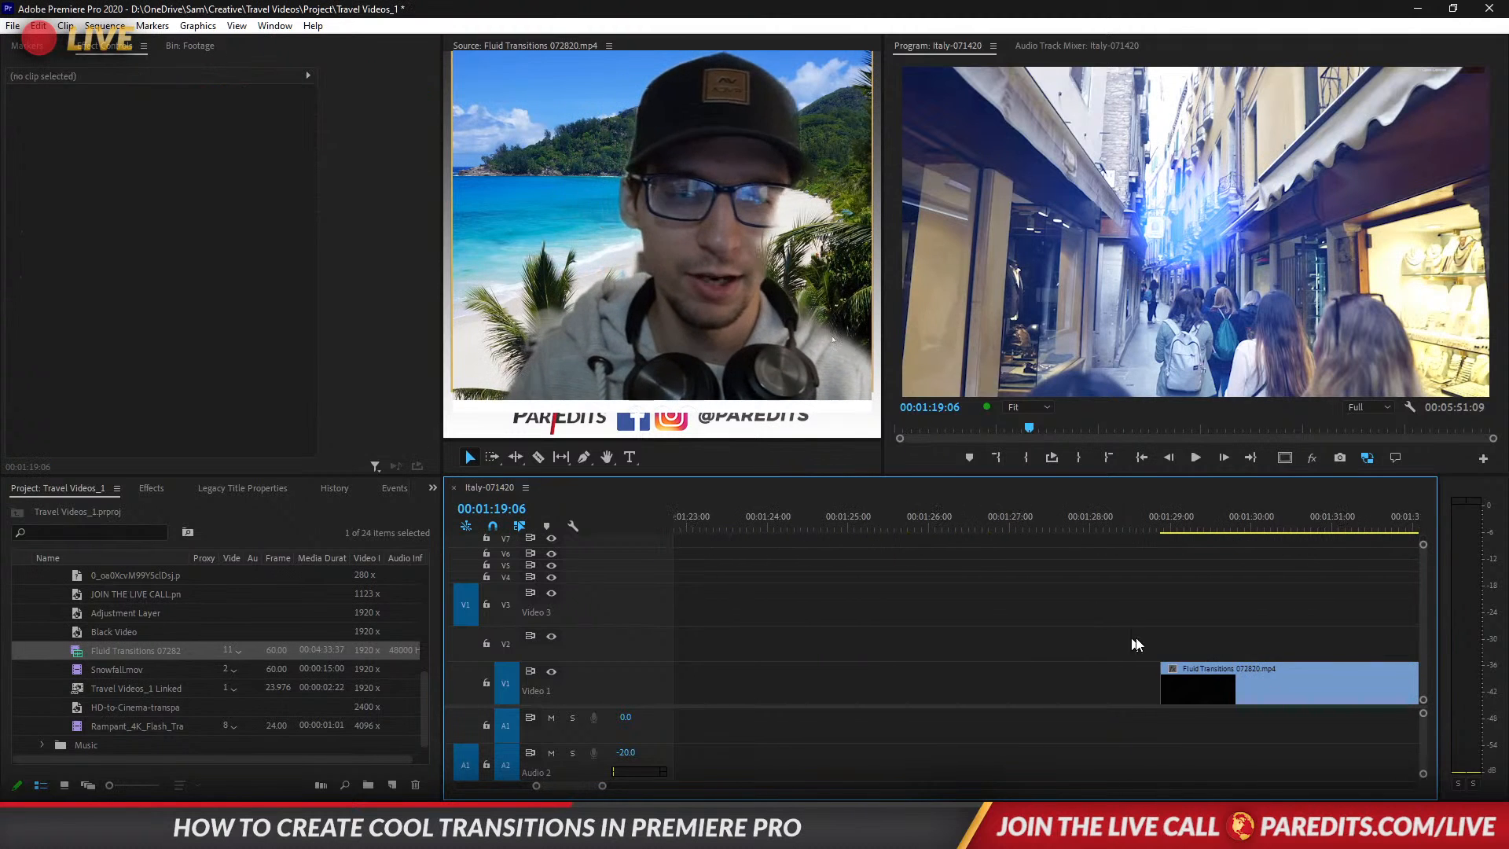
click(1262, 681)
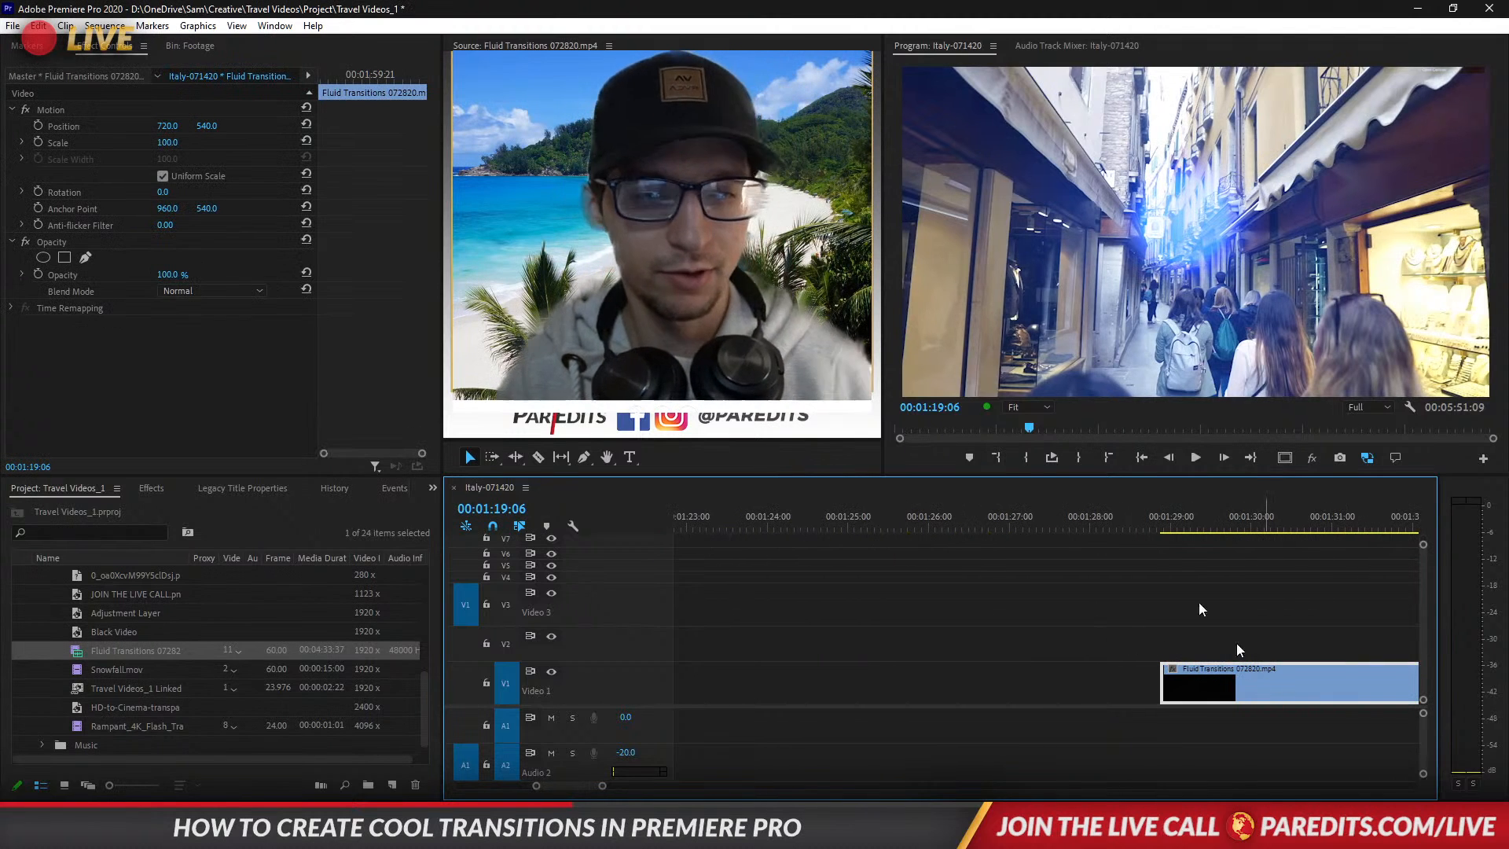
key(Delete)
scroll(1120, 629, up, 4)
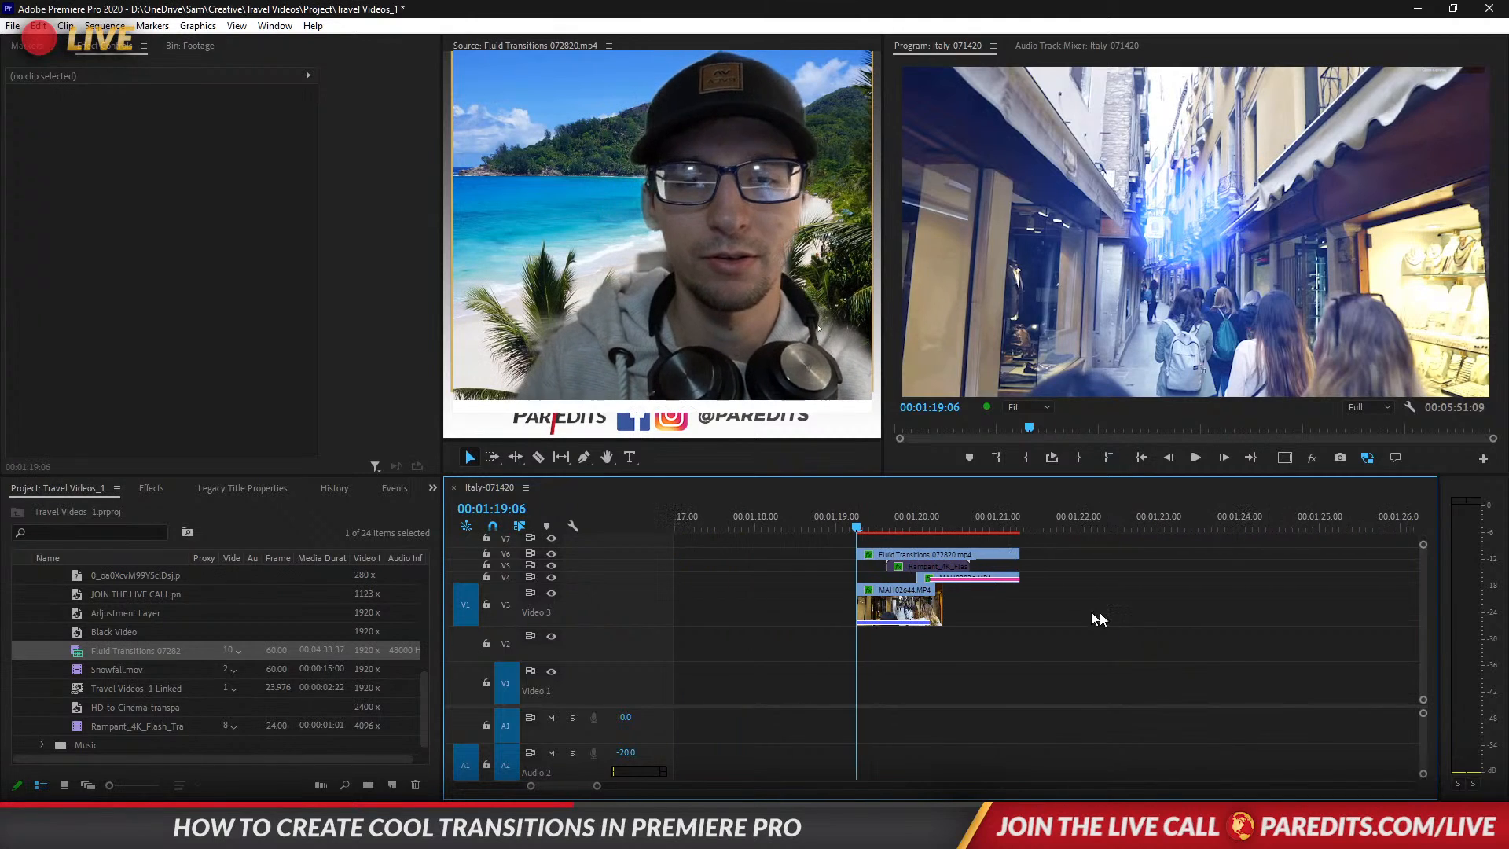
Play and scrub through the finished transition between the street and canal clips to review the flash and fluid overlays.
key(space)
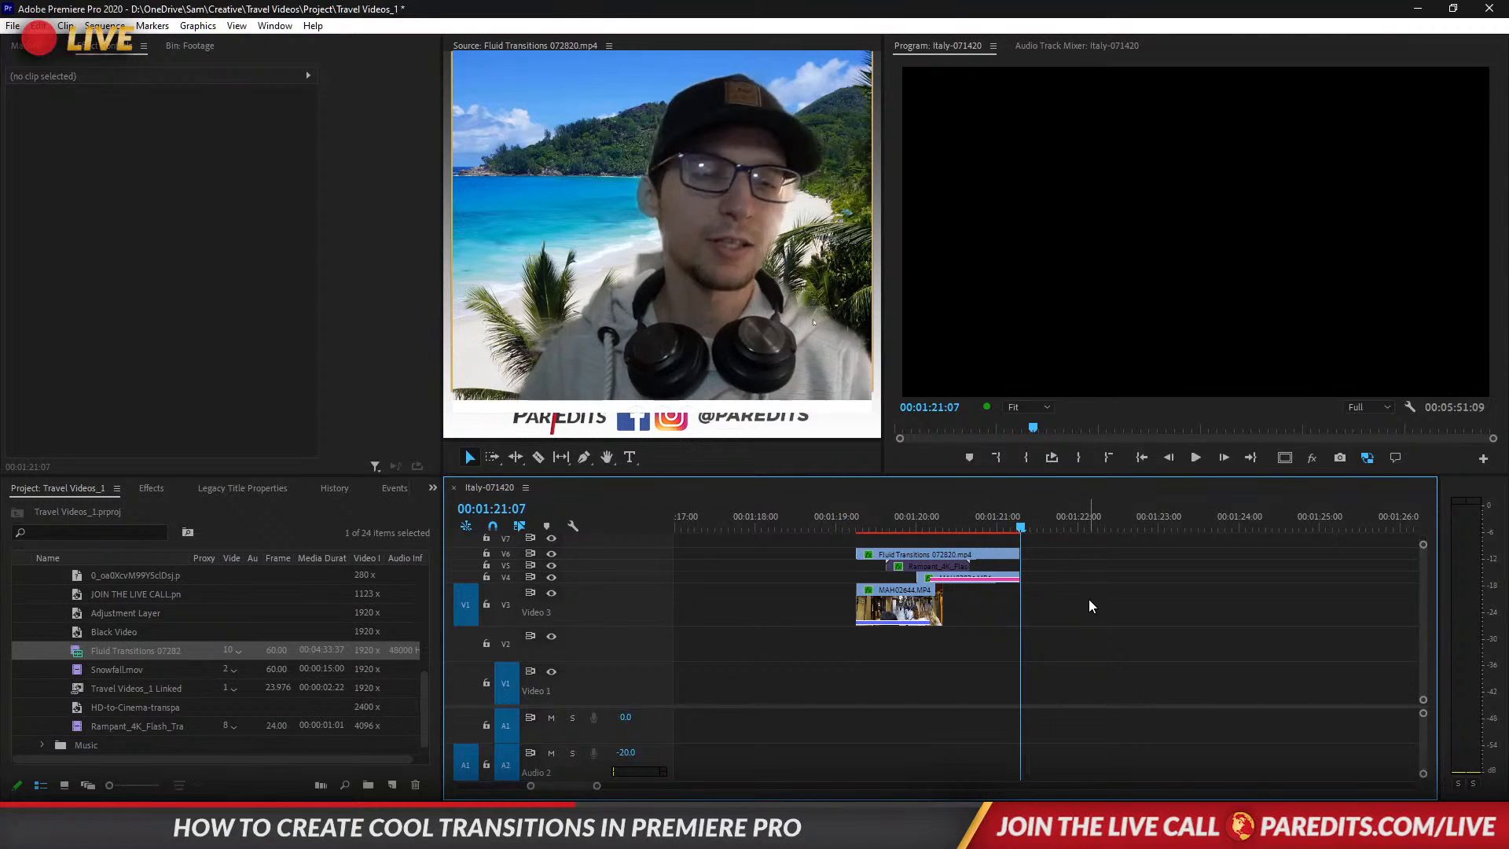
click(945, 519)
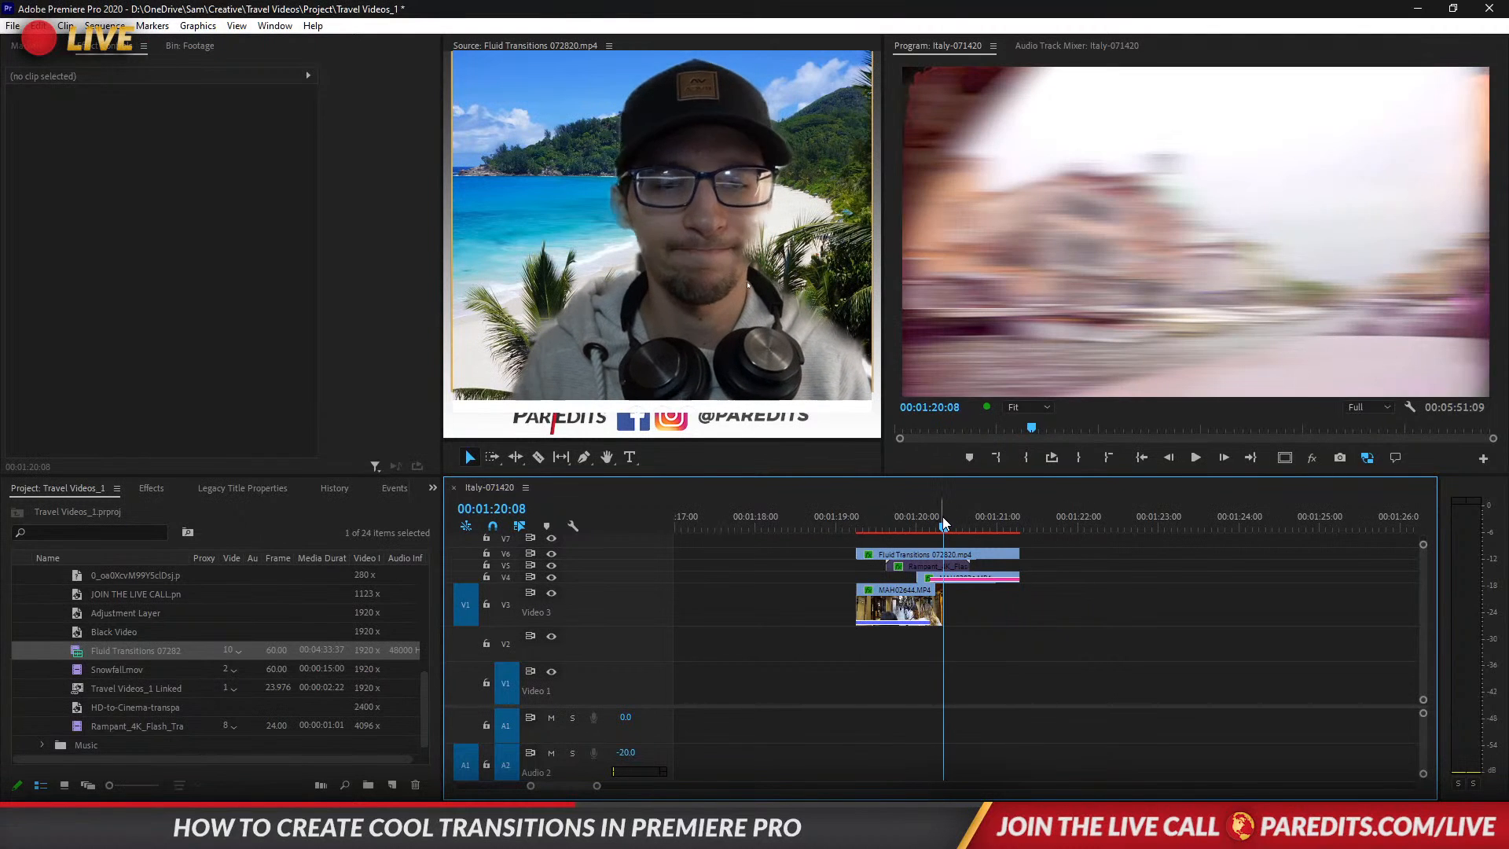
drag(942, 517, 901, 535)
key(space)
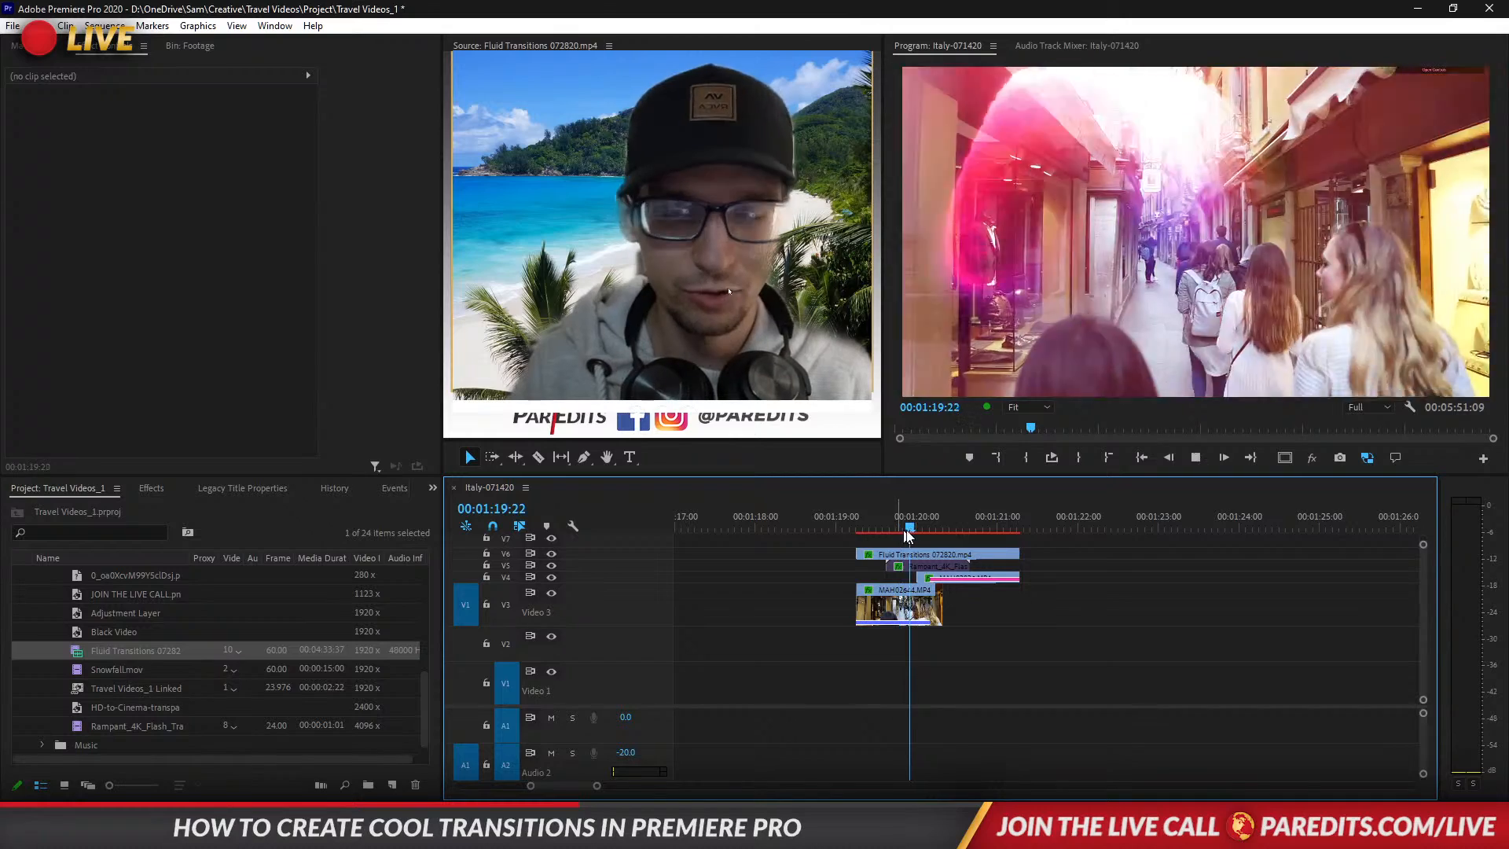
click(904, 516)
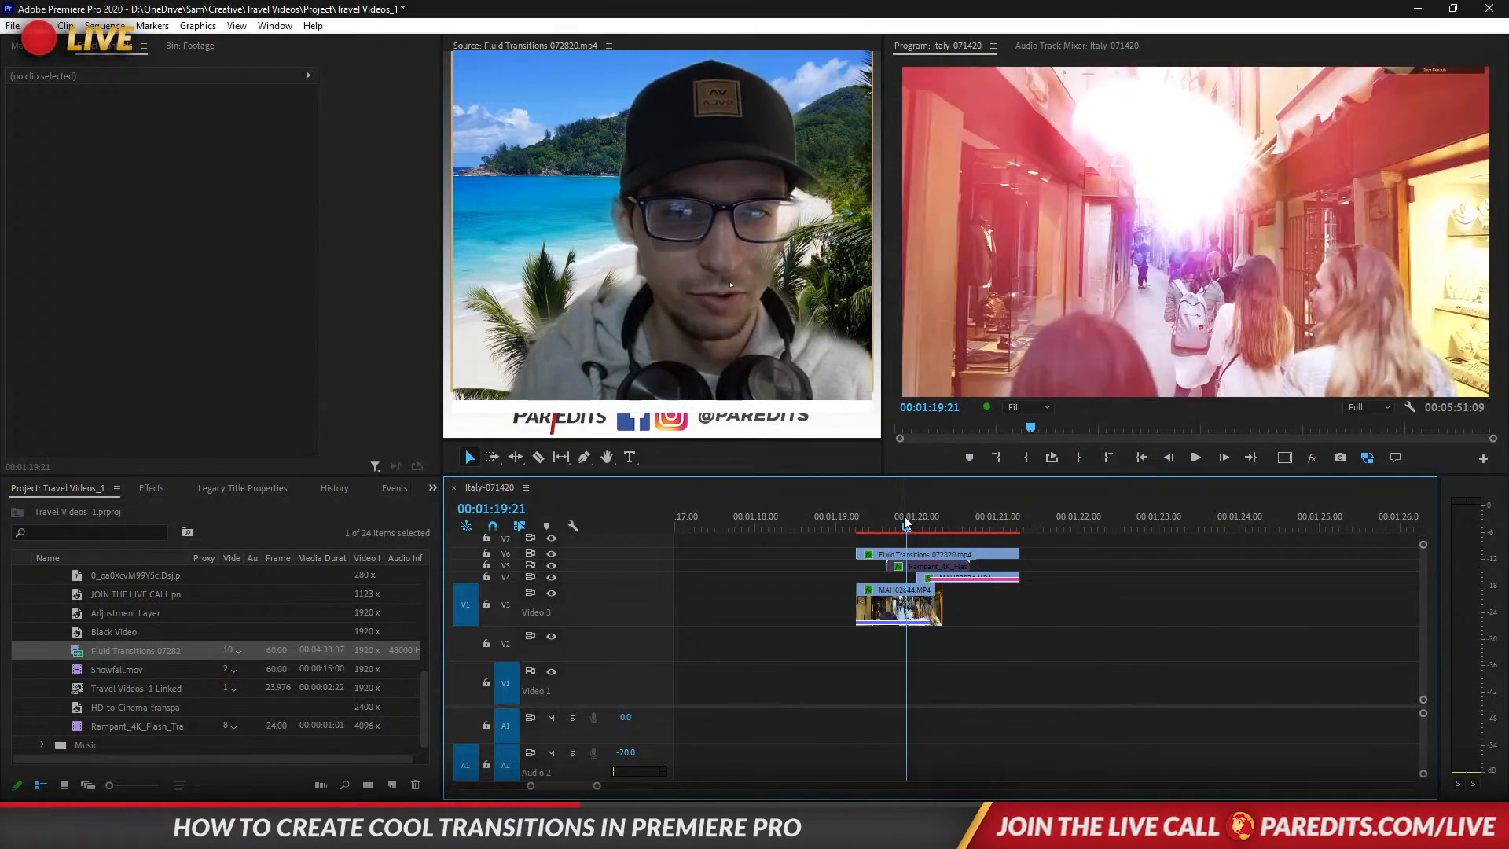
key(space)
drag(904, 516, 862, 521)
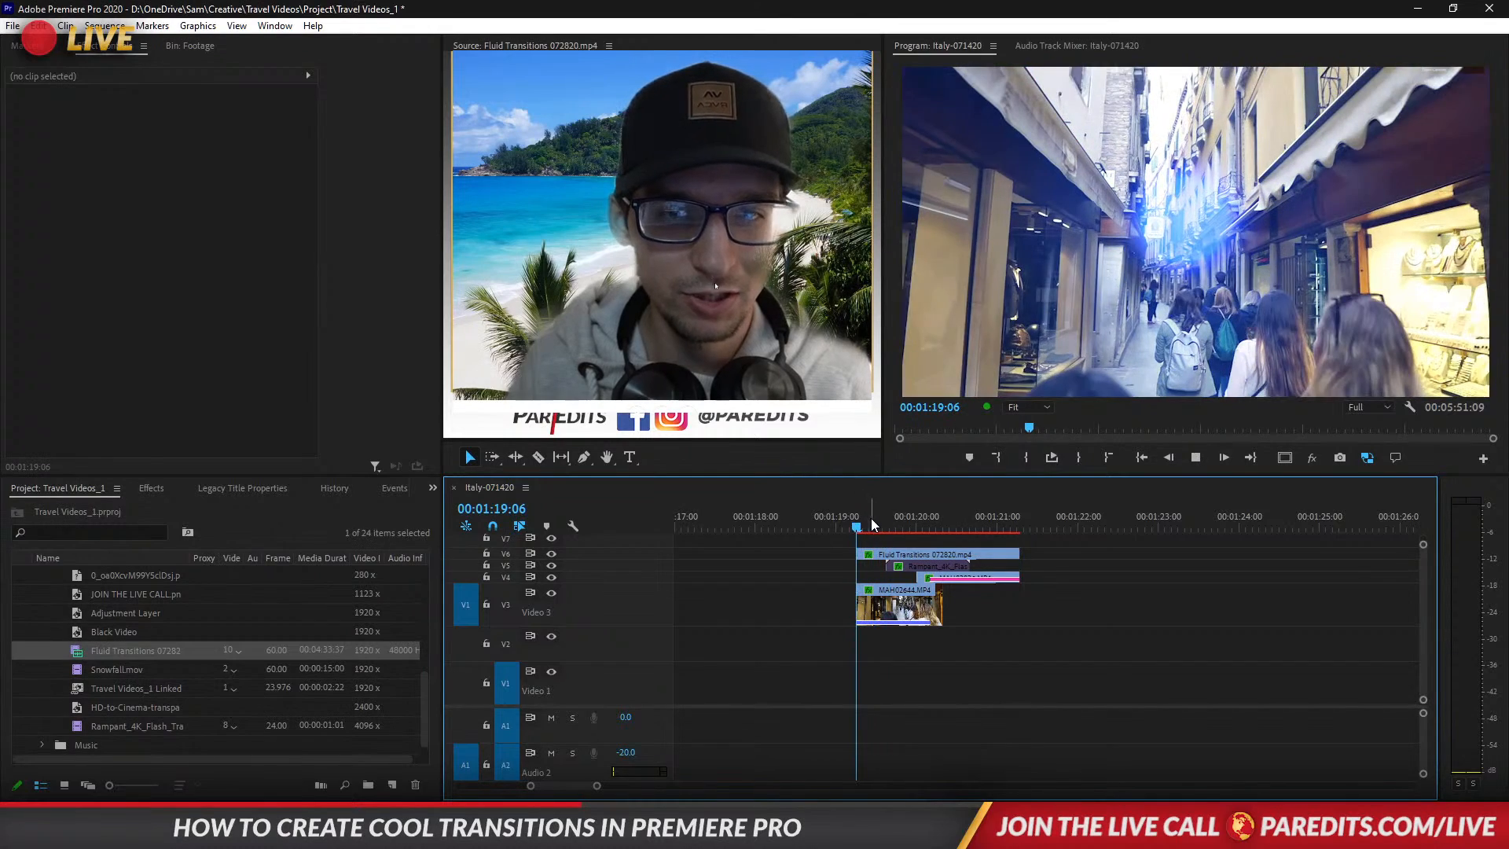
key(space)
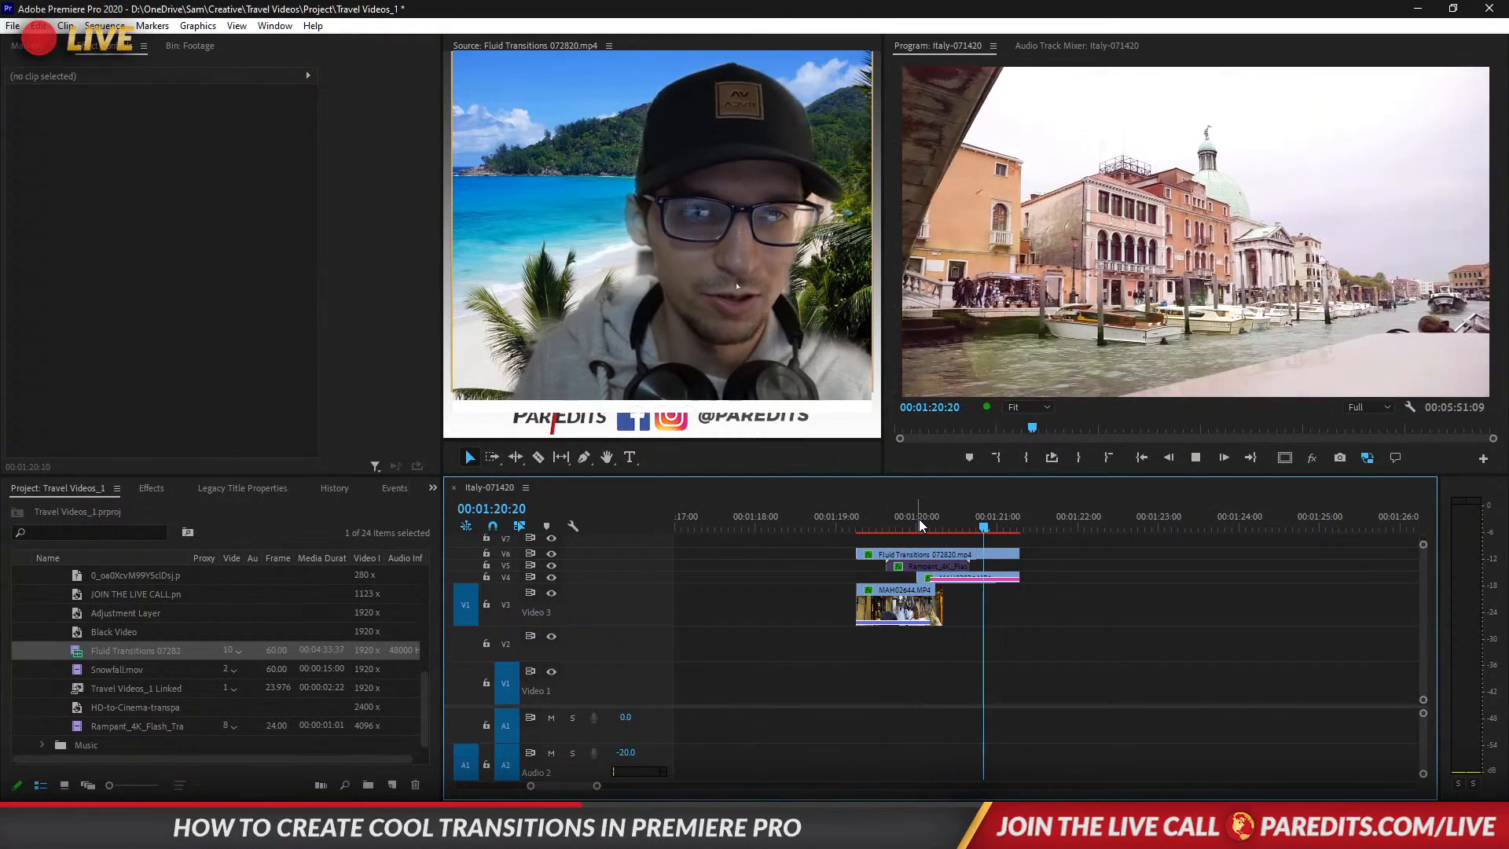
key(space)
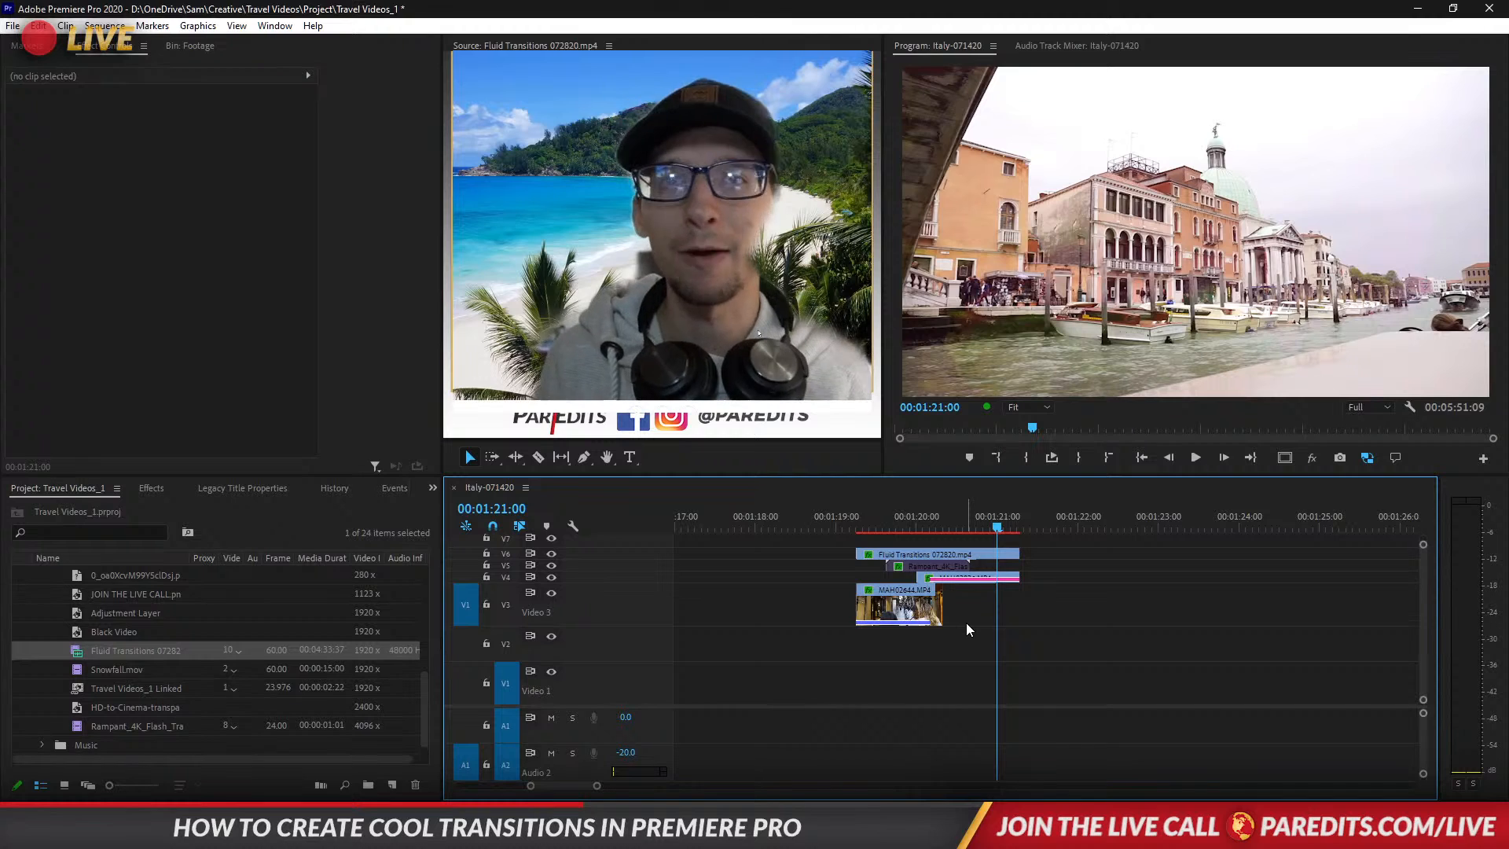